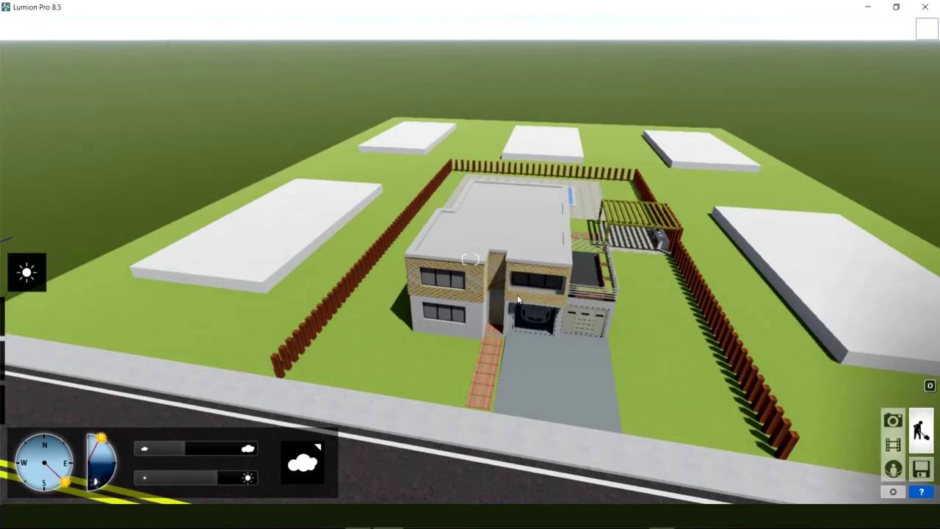
Orbit and zoom the camera in close to the house's wood-clad left side and lower walls.
{"action": "right_click_drag", "start_coordinate": [518, 299], "coordinate": [558, 299]}
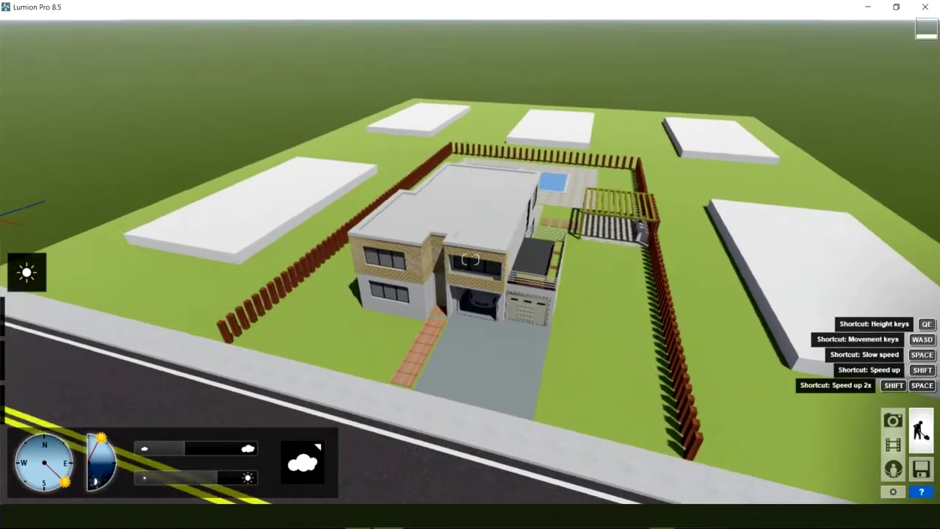
{"action": "scroll", "coordinate": [517, 285], "scroll_direction": "down", "scroll_amount": 3}
{"action": "scroll", "coordinate": [504, 281], "scroll_direction": "down", "scroll_amount": 3}
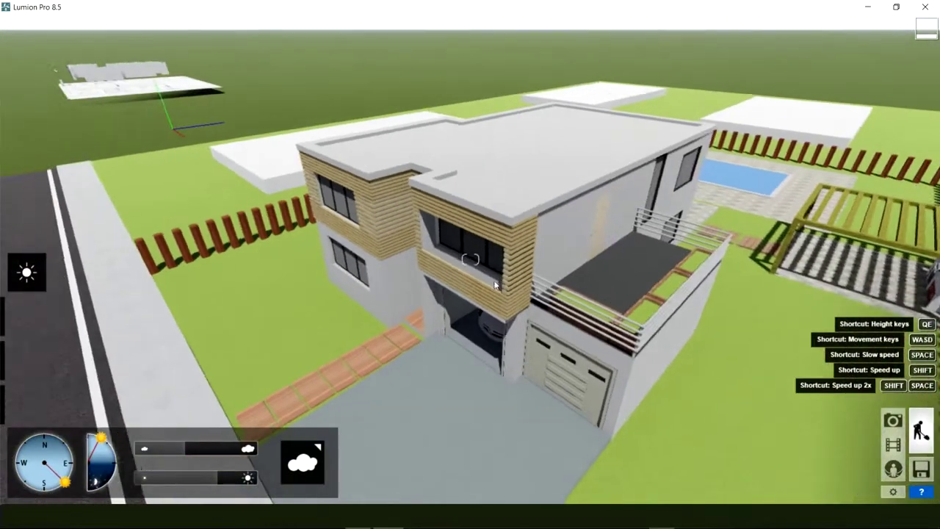
{"action": "mouse_move", "coordinate": [470, 280]}
{"action": "right_mouse_down"}
{"action": "mouse_move", "coordinate": [494, 280]}
{"action": "mouse_move", "coordinate": [473, 281]}
{"action": "mouse_move", "coordinate": [377, 334]}
{"action": "mouse_move", "coordinate": [375, 297]}
{"action": "mouse_move", "coordinate": [287, 258]}
{"action": "right_mouse_up"}
{"action": "scroll", "coordinate": [491, 280], "scroll_direction": "down", "scroll_amount": 3}
{"action": "scroll", "coordinate": [472, 280], "scroll_direction": "down", "scroll_amount": 3}
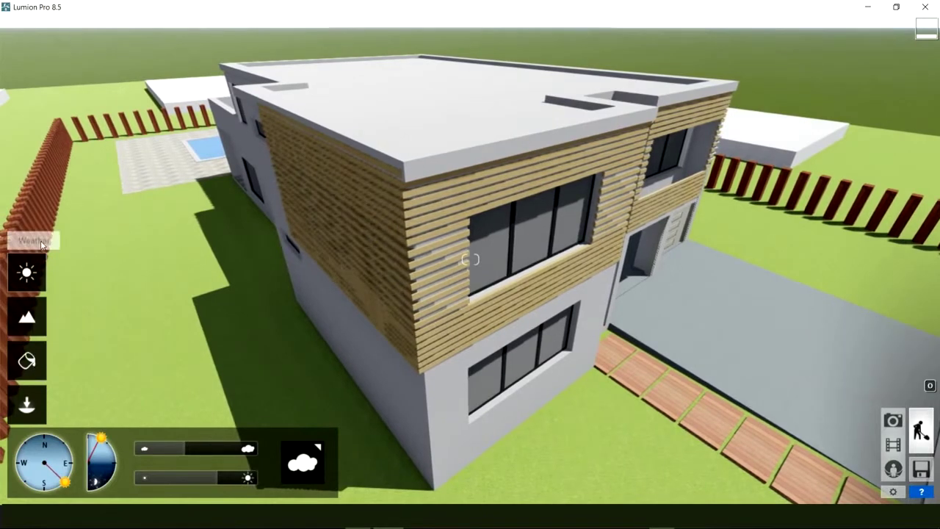
Enter material editing and select the house's grey Color_M02 wall material for replacement.
{"action": "left_click", "coordinate": [27, 359]}
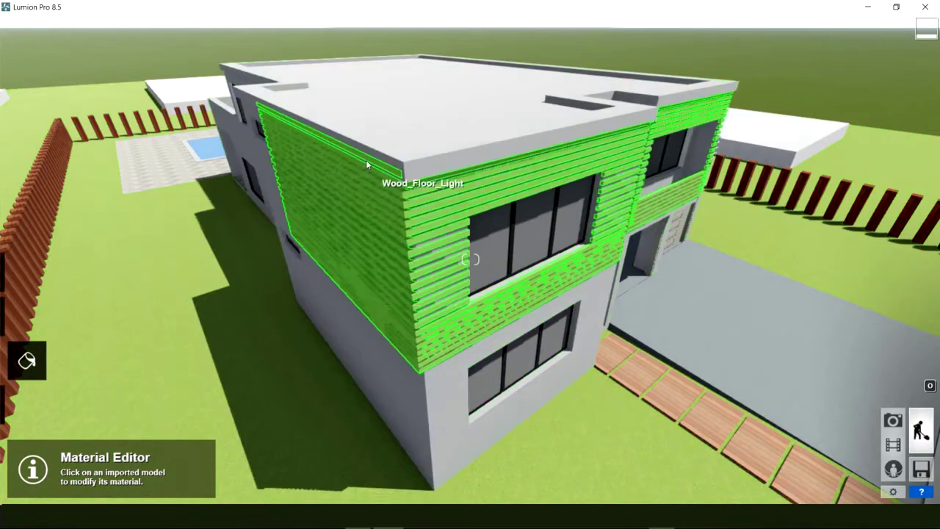
{"action": "scroll", "coordinate": [396, 294], "scroll_direction": "down", "scroll_amount": 3}
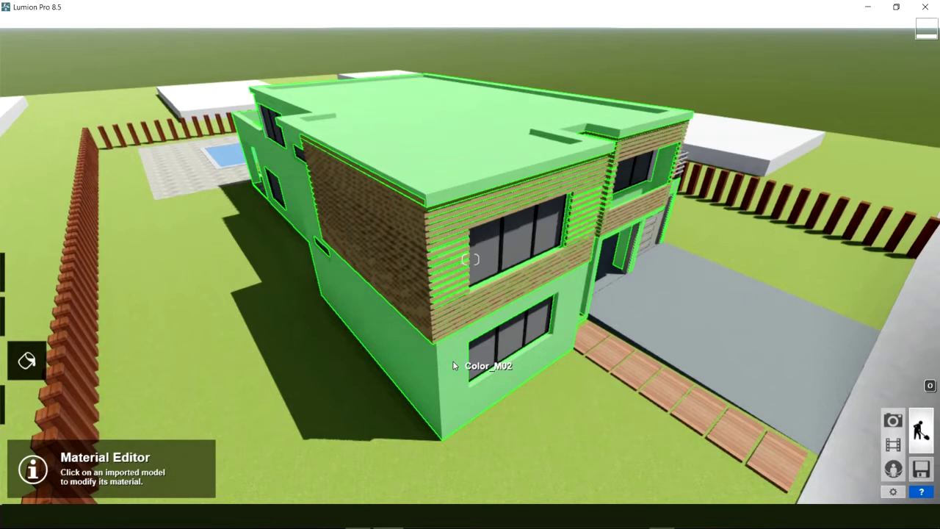
{"action": "left_click", "coordinate": [453, 365]}
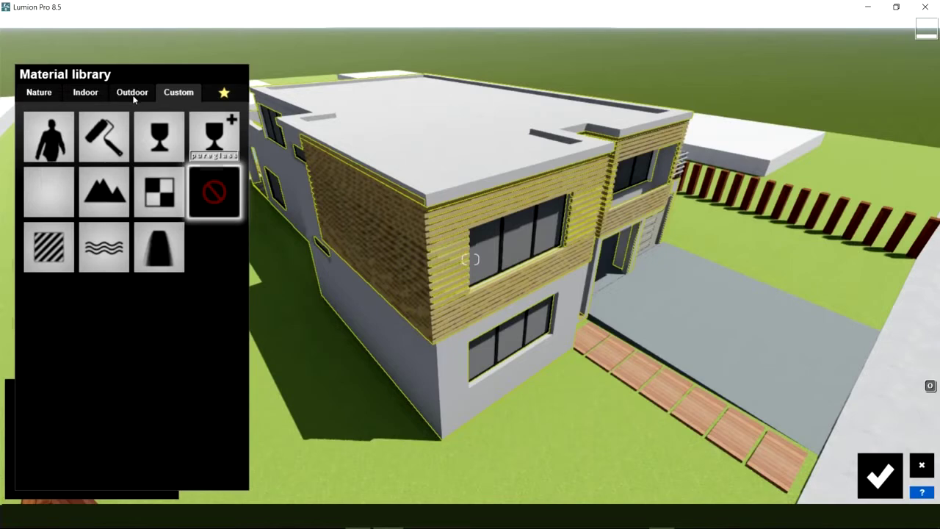
Browse the Outdoor Concrete materials through all three pages, ending back on page one.
{"action": "left_click", "coordinate": [132, 93]}
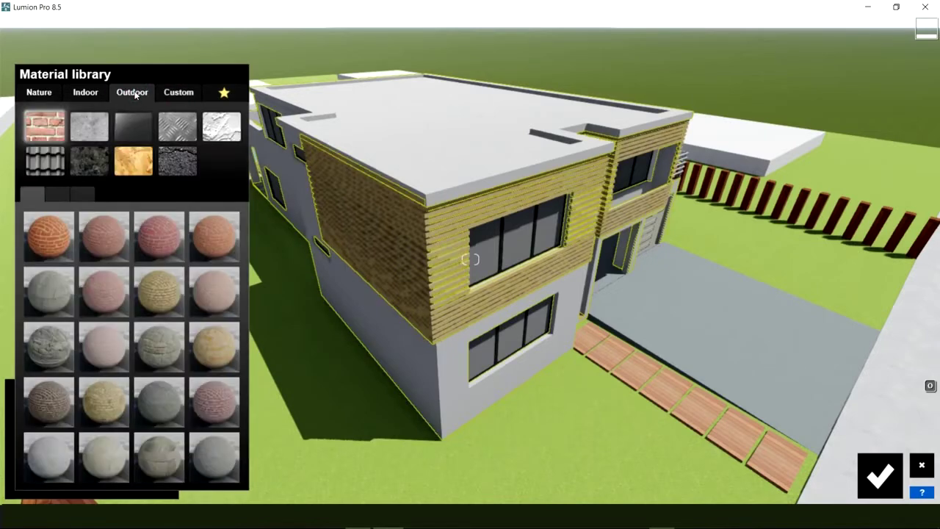
{"action": "left_click", "coordinate": [90, 127]}
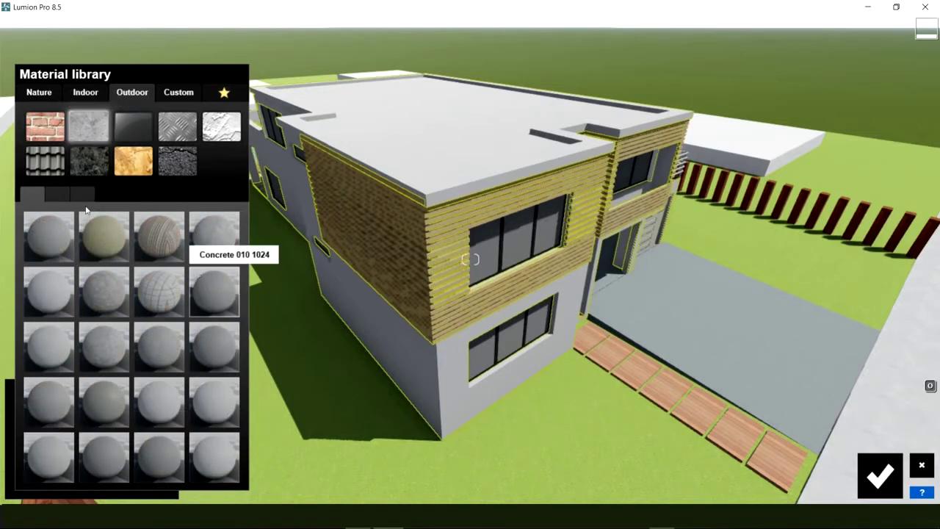
{"action": "left_click", "coordinate": [58, 194]}
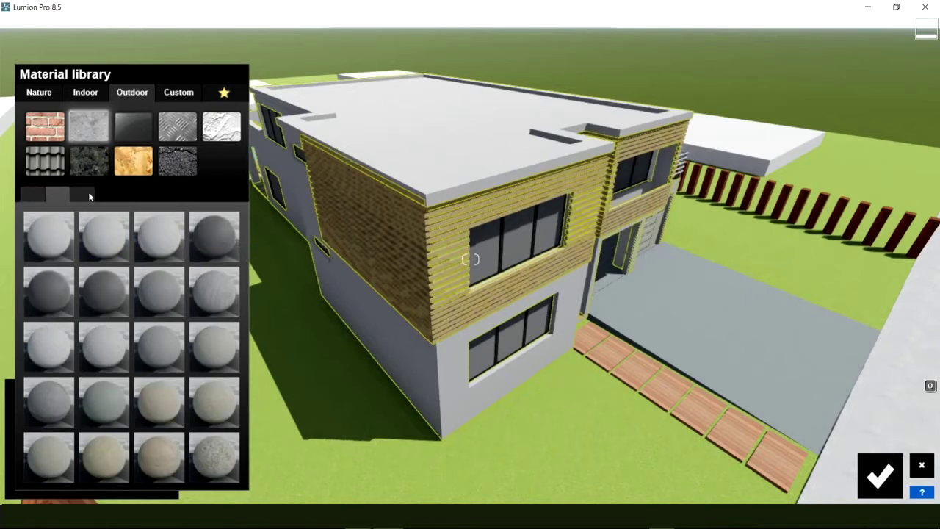
{"action": "left_click", "coordinate": [89, 196]}
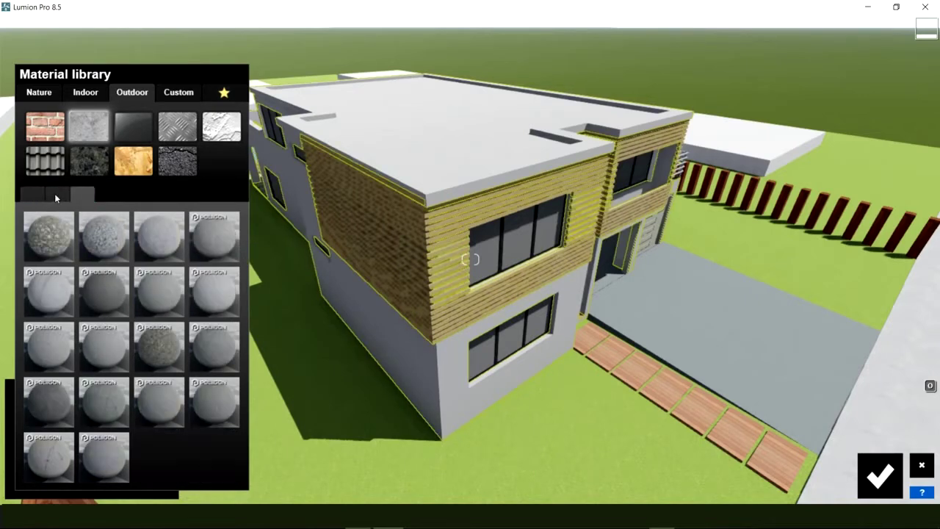
{"action": "left_click", "coordinate": [52, 195]}
{"action": "left_click", "coordinate": [35, 194]}
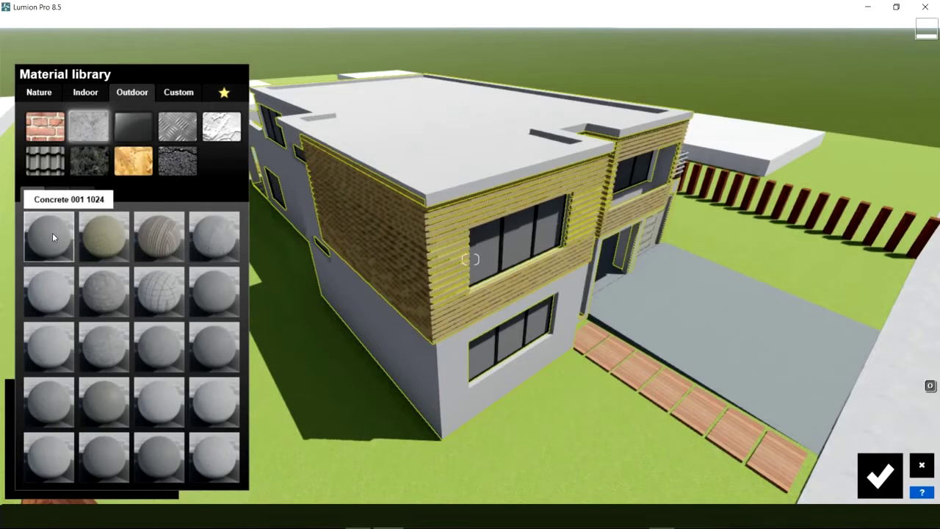
Bring the view level with the lower wall and preview Concrete 005, 018 and others on it.
{"action": "right_click_drag", "start_coordinate": [346, 397], "coordinate": [436, 376]}
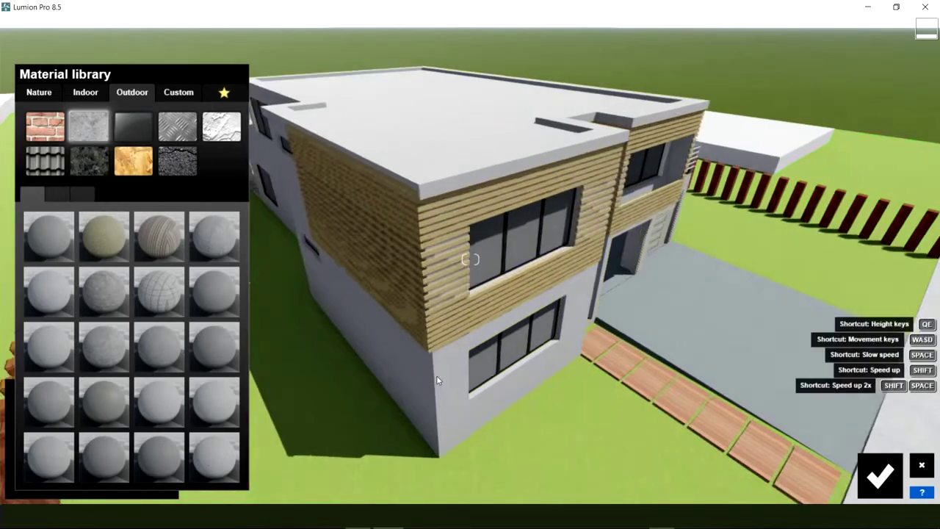
{"action": "scroll", "coordinate": [440, 368], "scroll_direction": "up", "scroll_amount": 5}
{"action": "scroll", "coordinate": [474, 315], "scroll_direction": "up", "scroll_amount": 3}
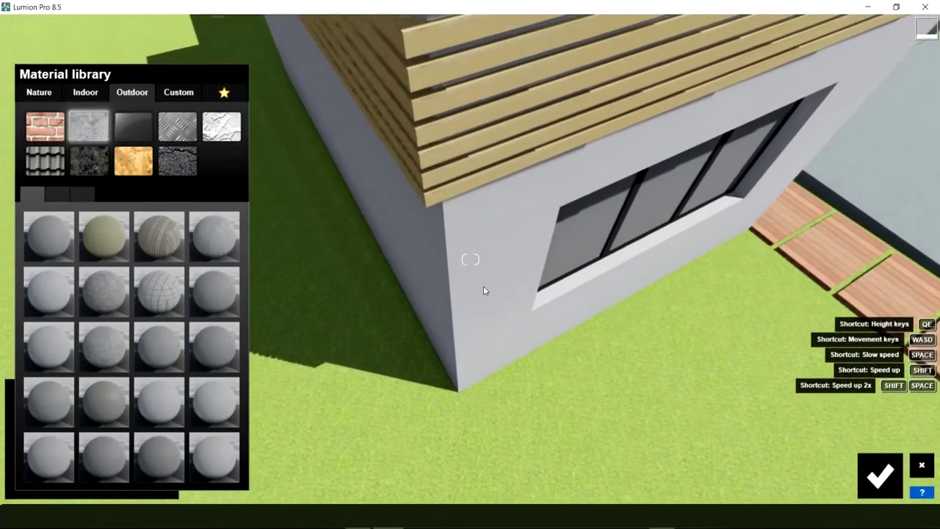
{"action": "right_click_drag", "start_coordinate": [483, 292], "coordinate": [462, 405]}
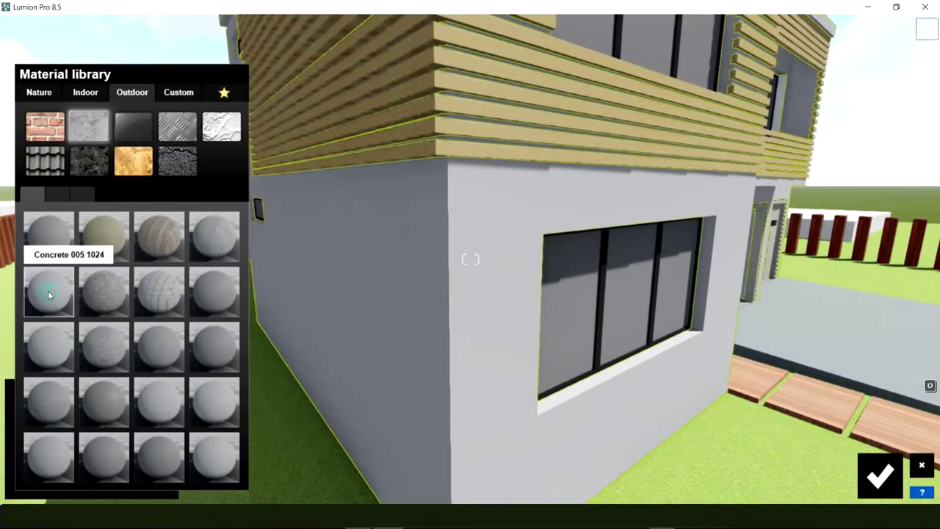
{"action": "left_click", "coordinate": [49, 296]}
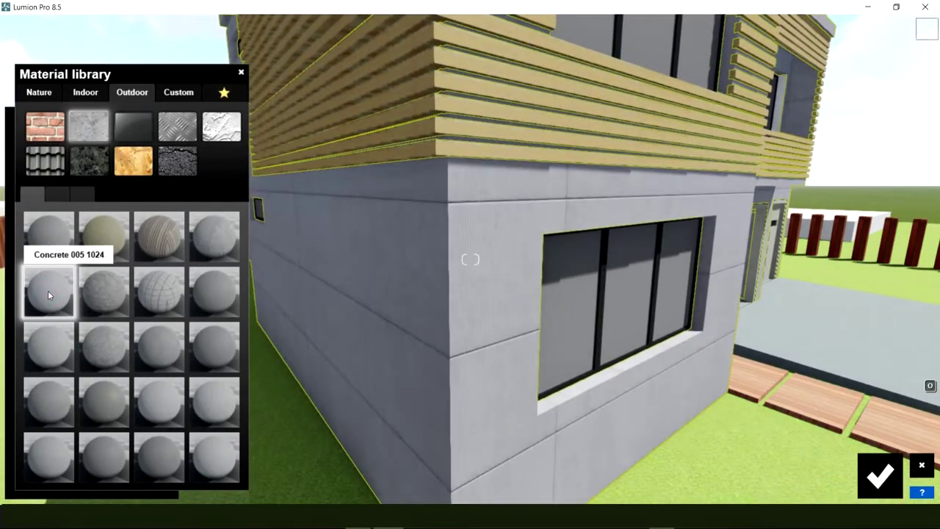
{"action": "left_click", "coordinate": [53, 344]}
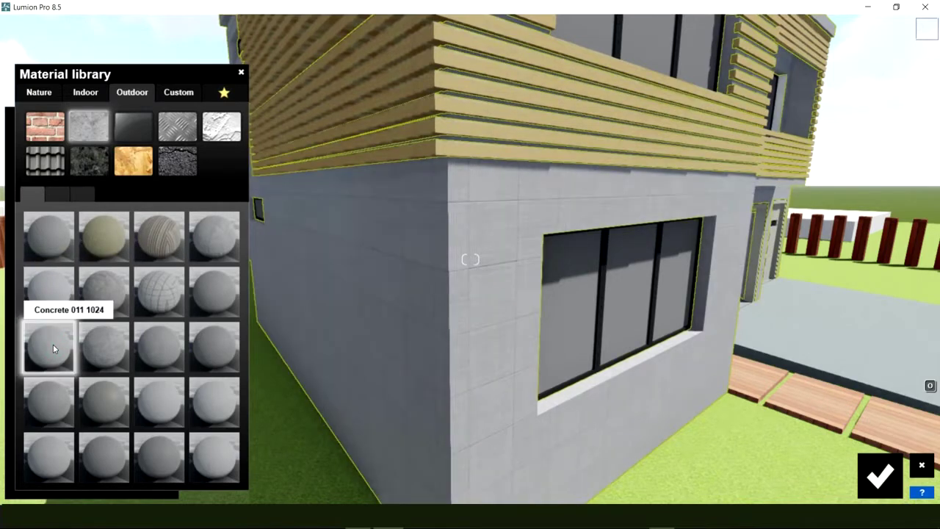
{"action": "left_click", "coordinate": [216, 401]}
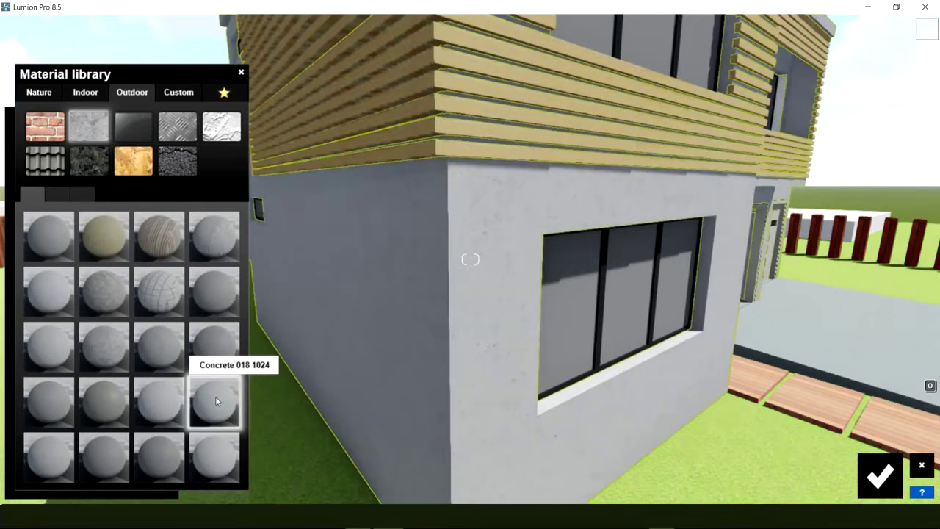
Try Concrete 017, tie-hole and darker textures, settling on dark grey Concrete 001 1024.
{"action": "left_click", "coordinate": [169, 403]}
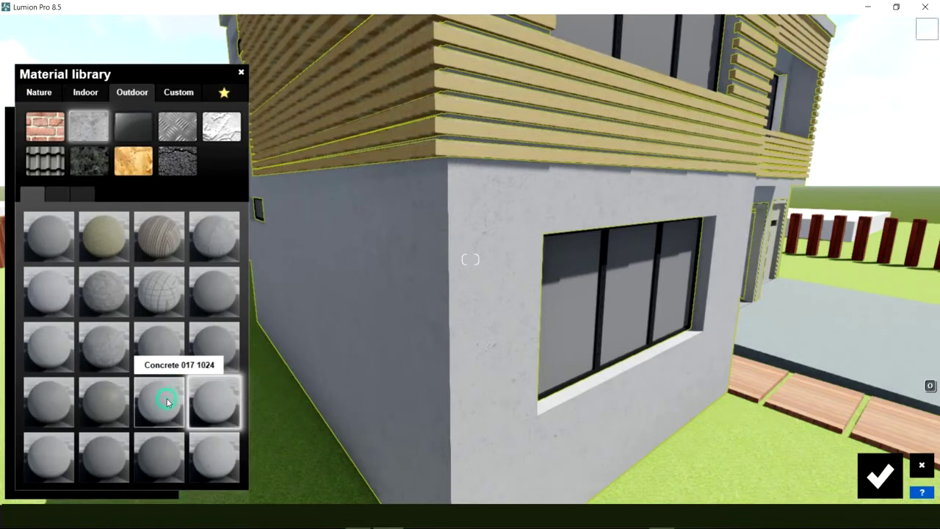
{"action": "left_click", "coordinate": [221, 454]}
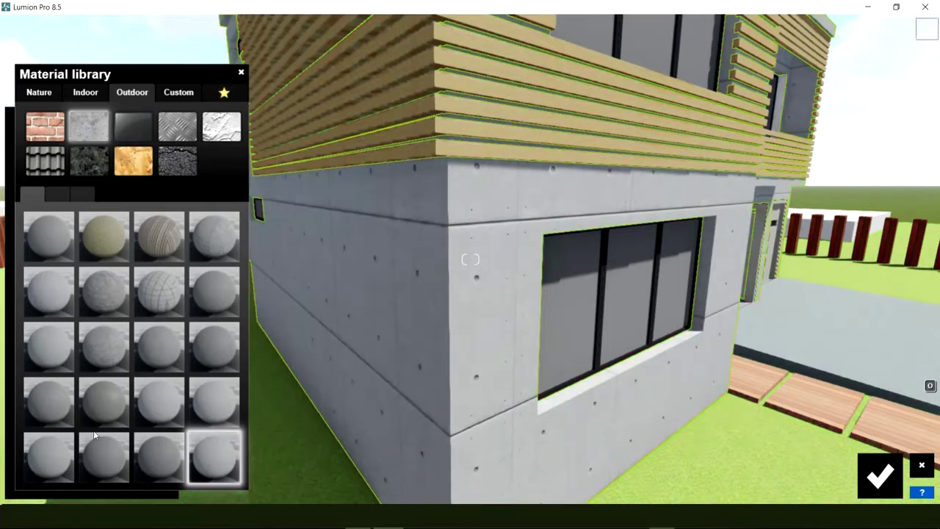
{"action": "left_click", "coordinate": [52, 458]}
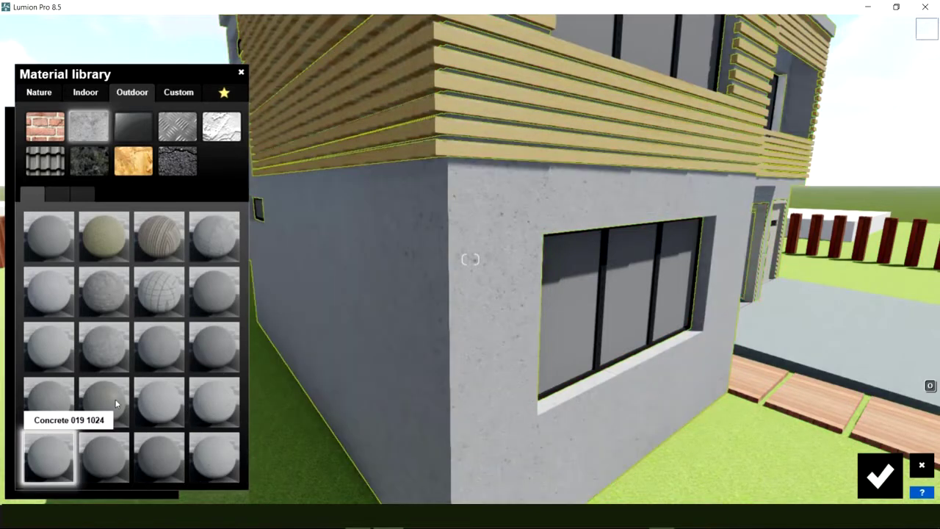
{"action": "left_click", "coordinate": [166, 409]}
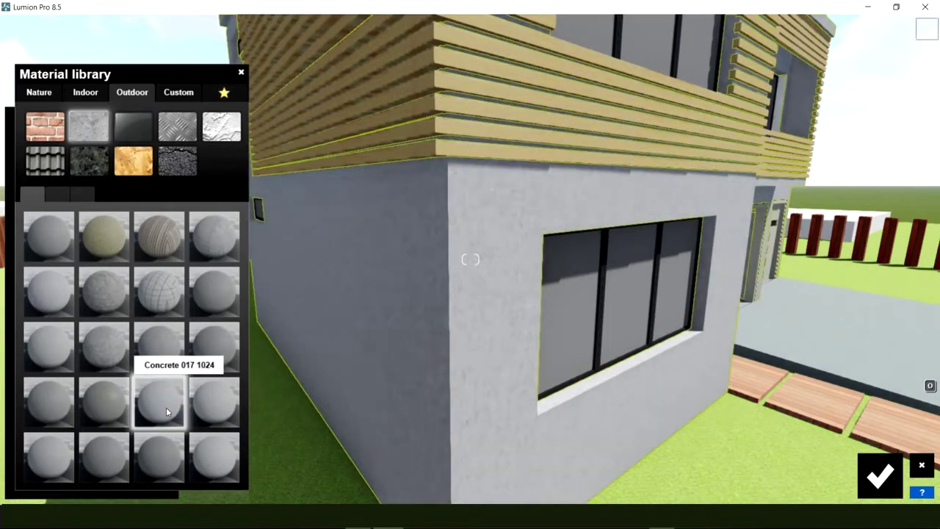
{"action": "left_click", "coordinate": [92, 404]}
{"action": "left_click", "coordinate": [65, 401]}
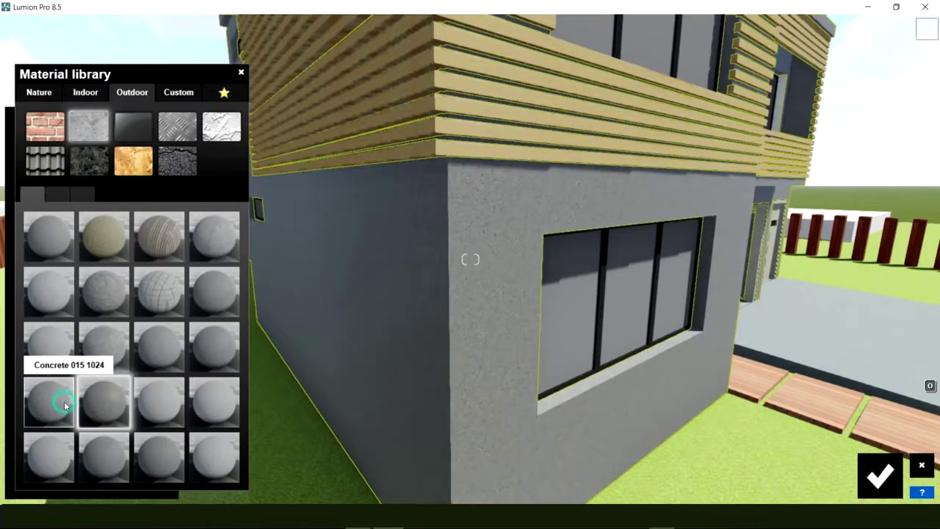
{"action": "left_click", "coordinate": [61, 231]}
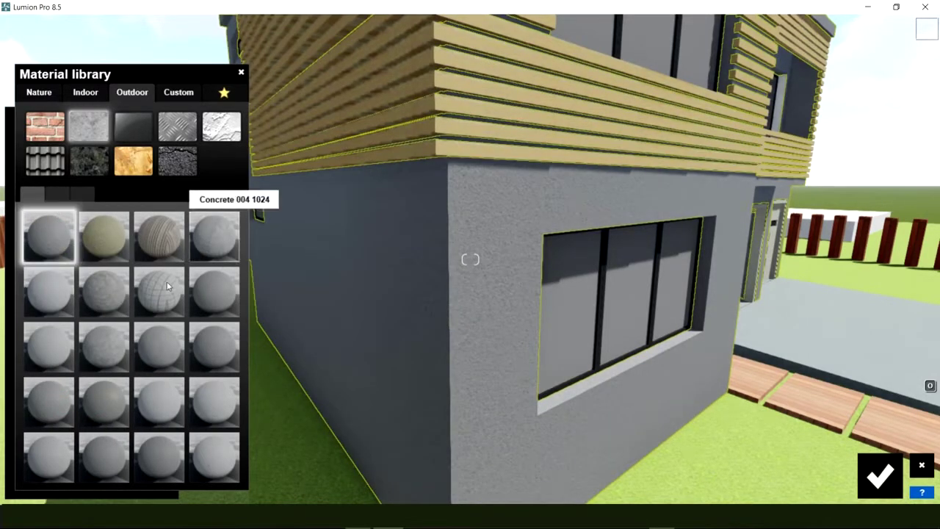
Compare tie-hole concretes 024 and 025 on page two, then apply Concrete 025 1024 to the walls.
{"action": "left_click", "coordinate": [55, 195]}
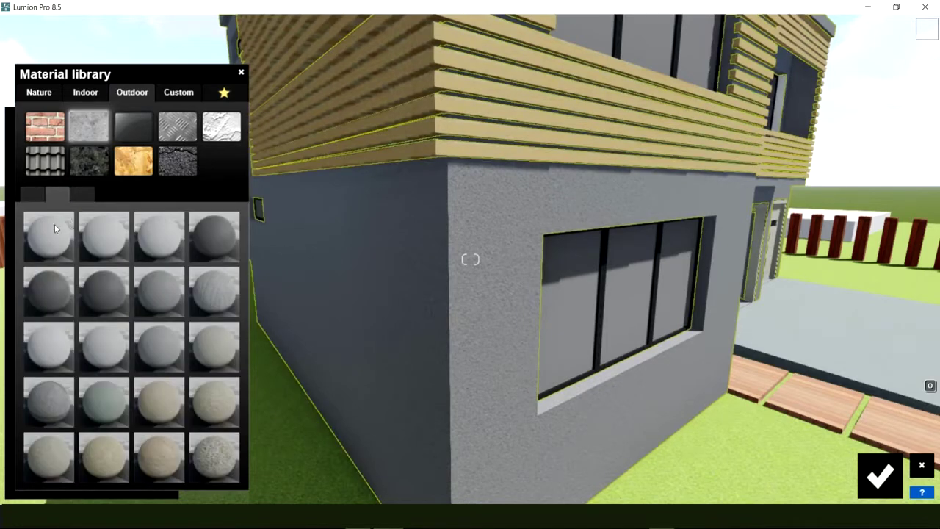
{"action": "left_click", "coordinate": [51, 228]}
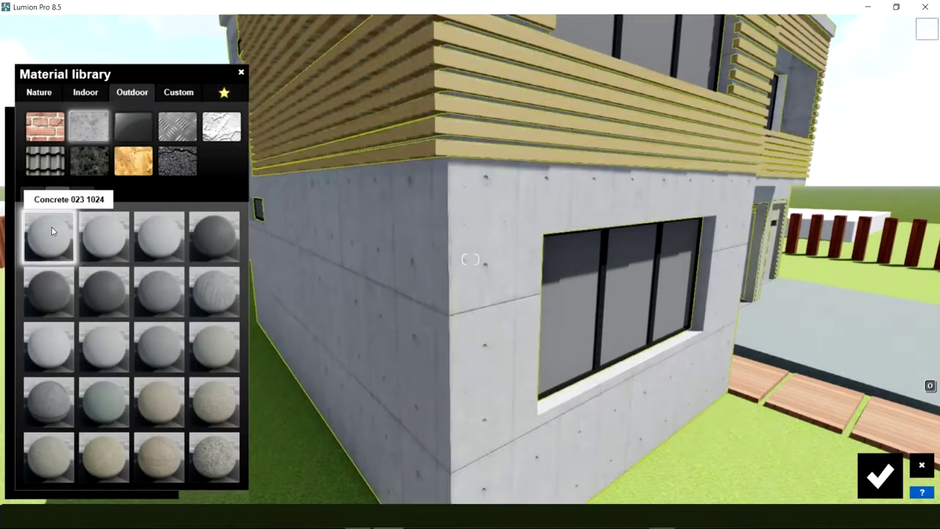
{"action": "left_click", "coordinate": [122, 245]}
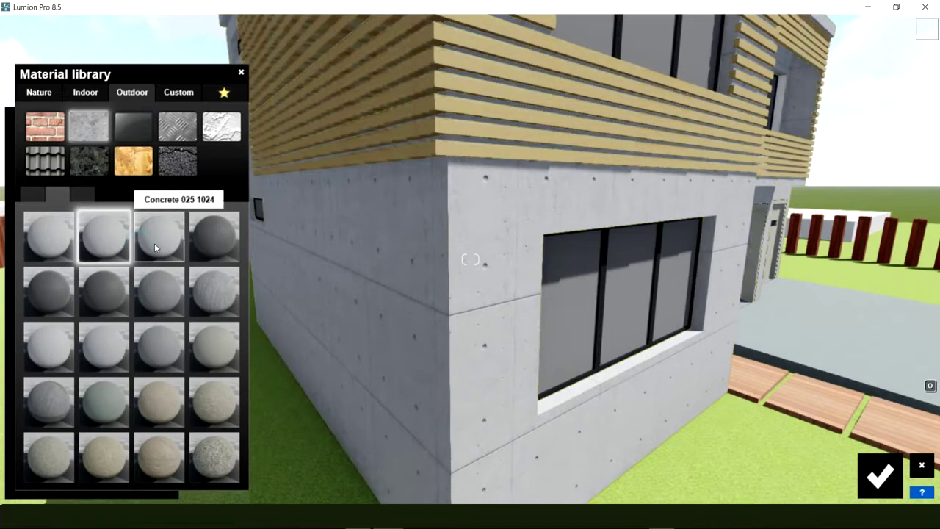
{"action": "left_click", "coordinate": [154, 244]}
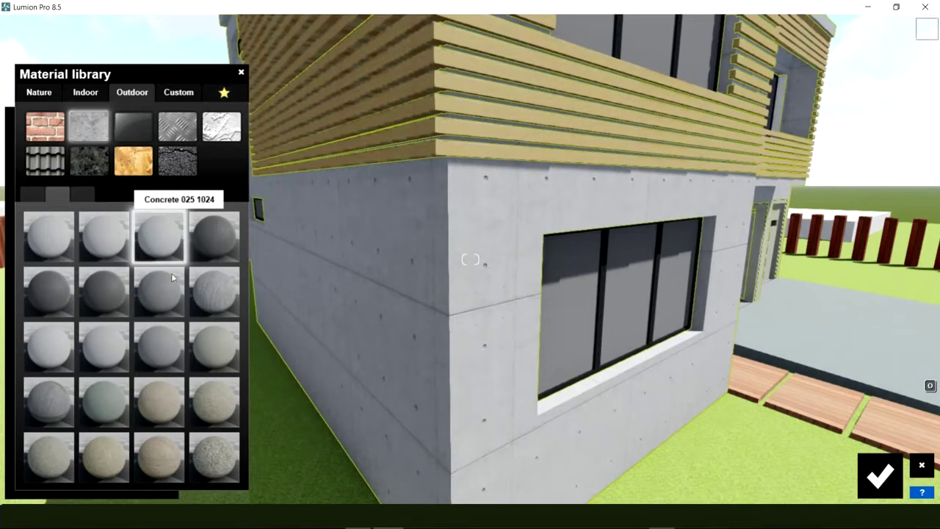
{"action": "left_click", "coordinate": [102, 360]}
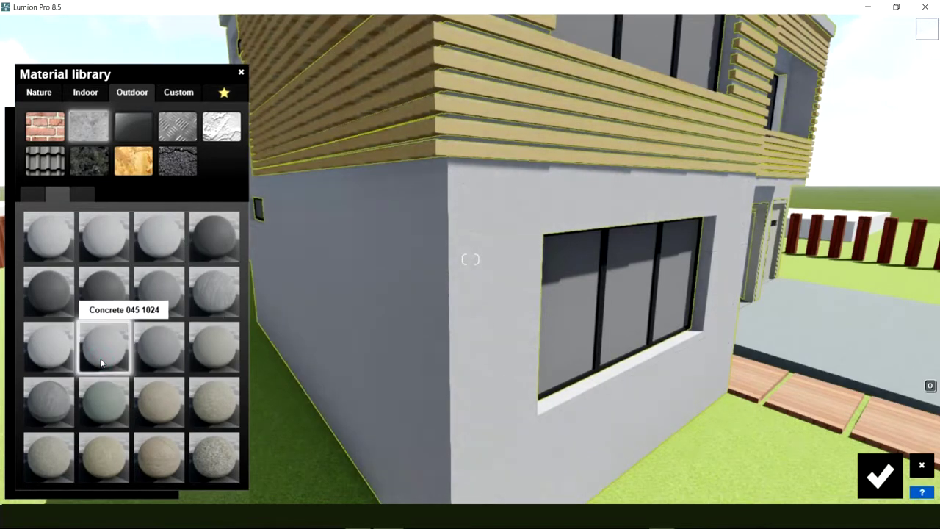
{"action": "left_click", "coordinate": [42, 342]}
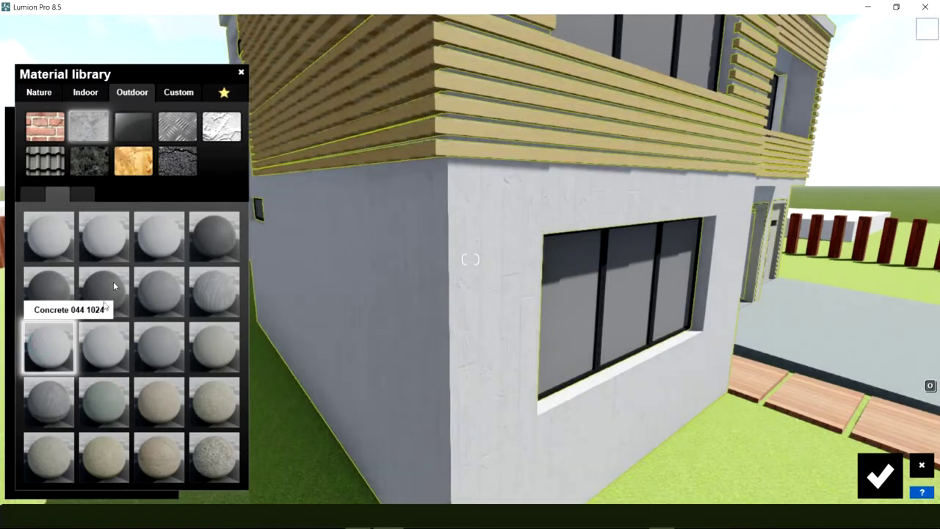
{"action": "left_click", "coordinate": [147, 245]}
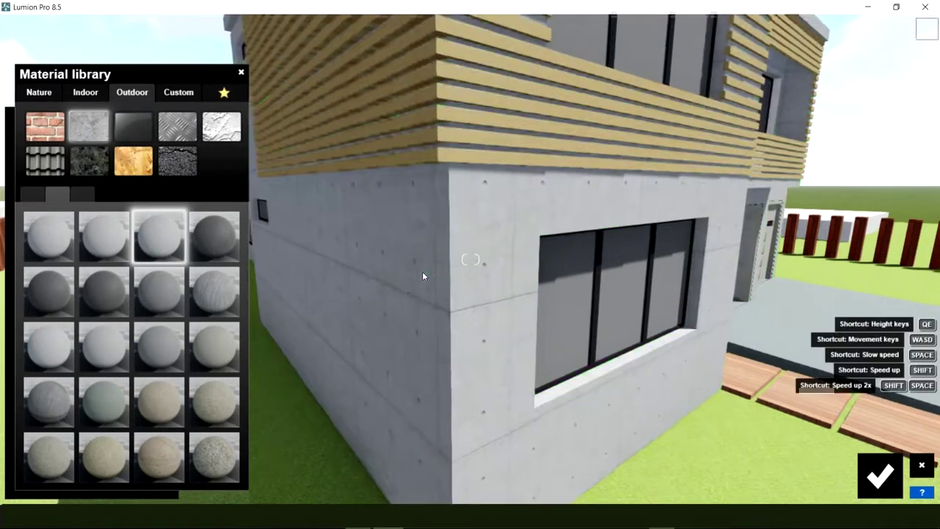
{"action": "mouse_move", "coordinate": [422, 271]}
{"action": "right_mouse_down"}
{"action": "mouse_move", "coordinate": [404, 331]}
{"action": "mouse_move", "coordinate": [367, 327]}
{"action": "right_mouse_up"}
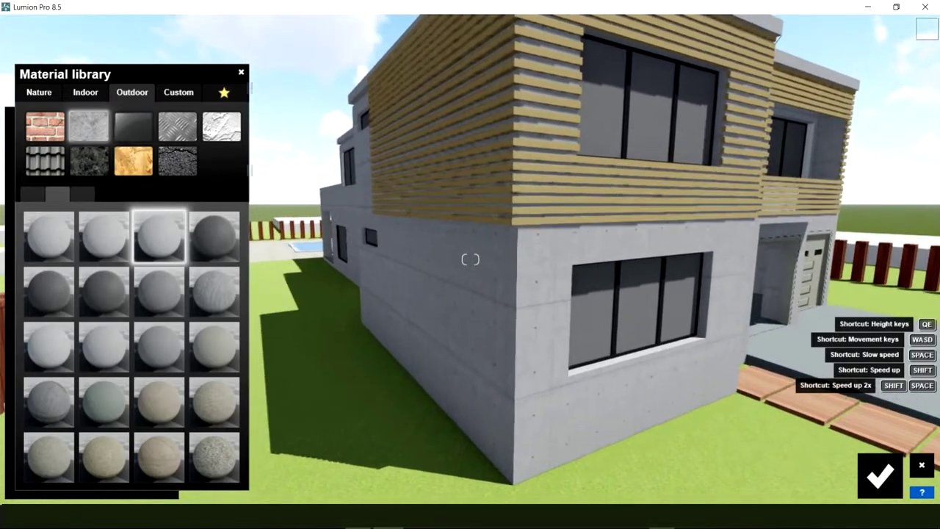
{"action": "mouse_move", "coordinate": [470, 259]}
{"action": "right_mouse_down"}
{"action": "mouse_move", "coordinate": [514, 261]}
{"action": "mouse_move", "coordinate": [420, 250]}
{"action": "right_mouse_up"}
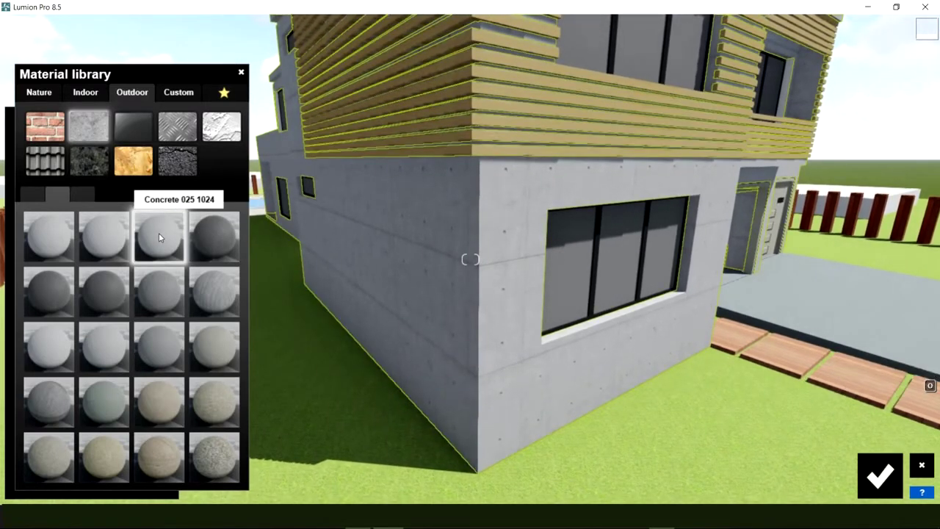
{"action": "left_click", "coordinate": [159, 237]}
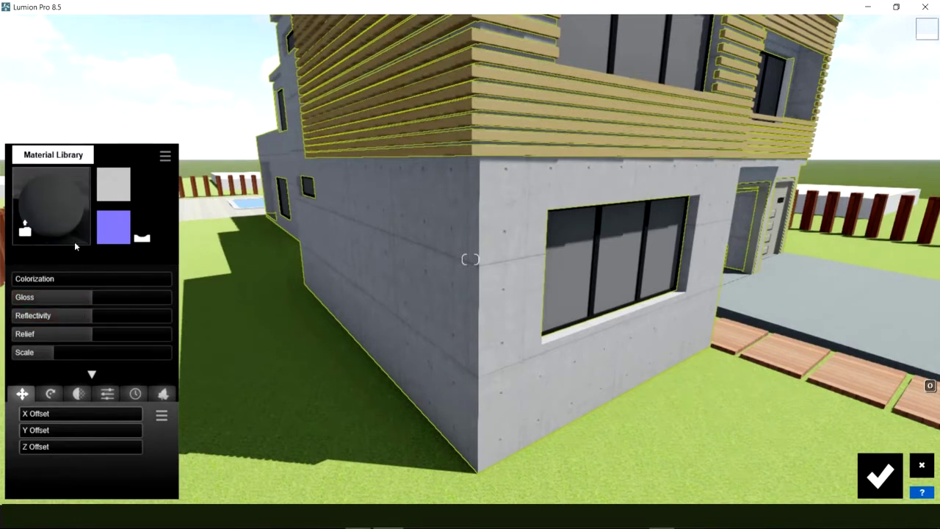
{"action": "mouse_move", "coordinate": [44, 297]}
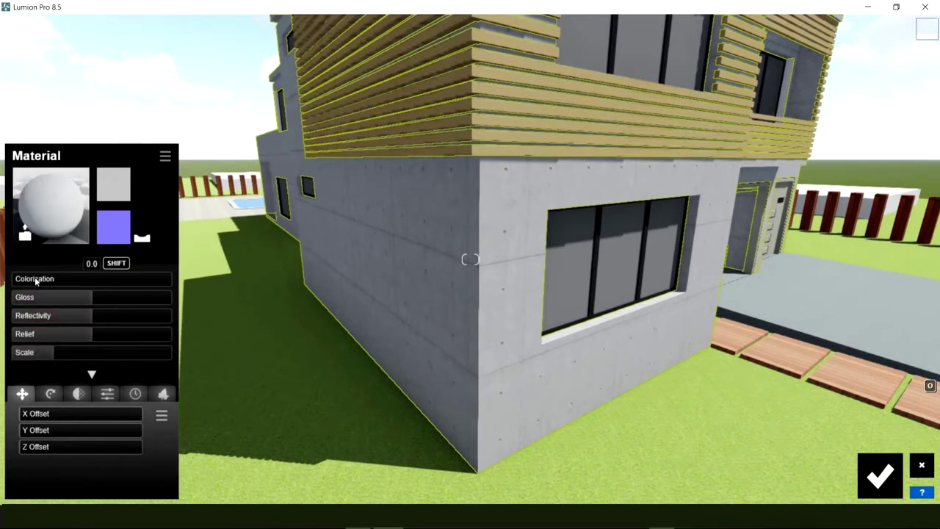
Test a red colour tint then remove it, and try gloss up to 2.0 before lowering it.
{"action": "left_click", "coordinate": [84, 278]}
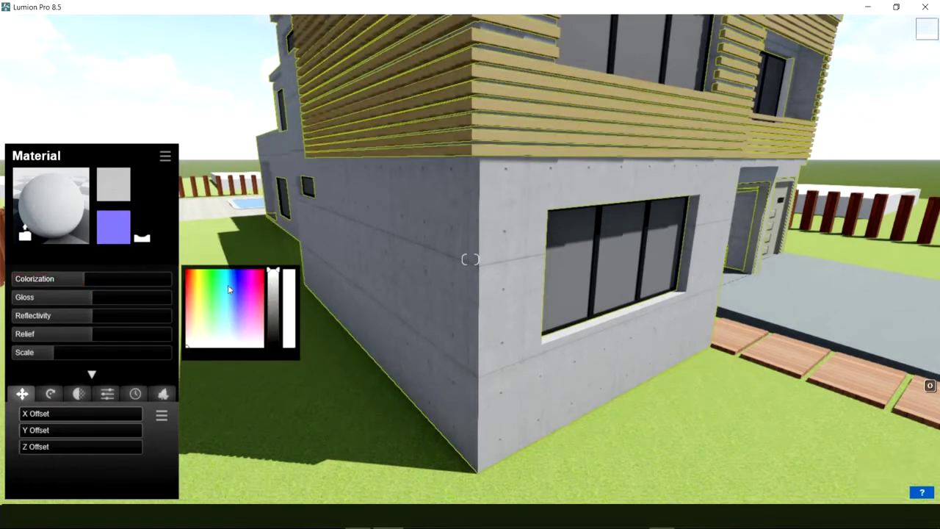
{"action": "left_click_drag", "start_coordinate": [245, 277], "coordinate": [278, 287]}
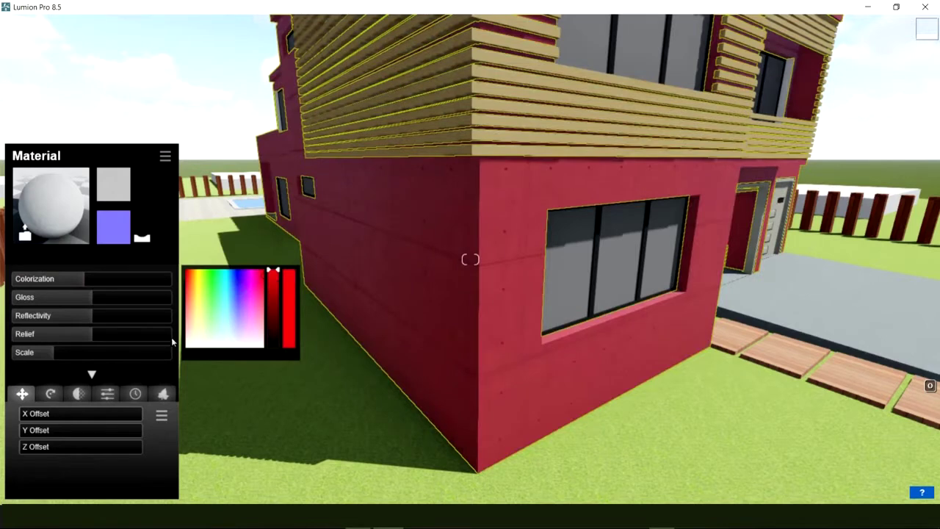
{"action": "left_click", "coordinate": [45, 279]}
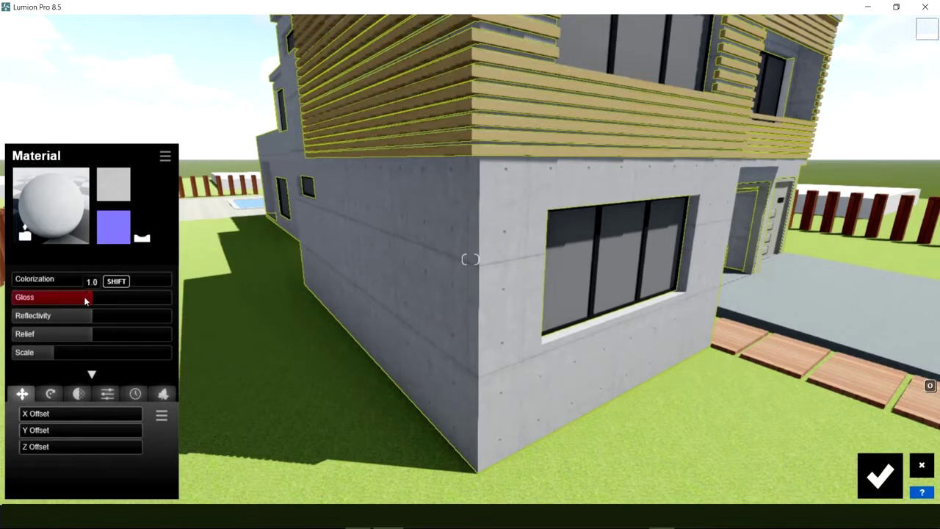
{"action": "left_click_drag", "start_coordinate": [87, 300], "coordinate": [112, 301]}
{"action": "left_click_drag", "start_coordinate": [133, 296], "coordinate": [185, 297]}
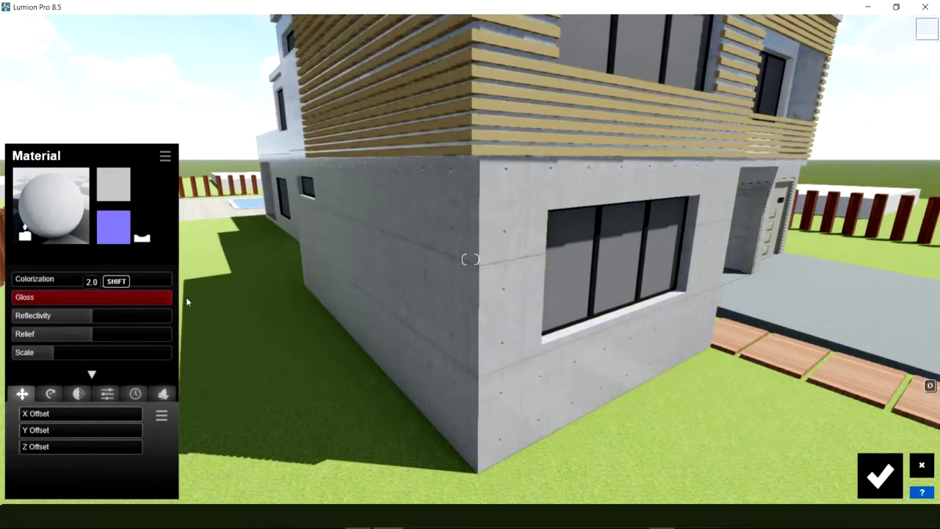
{"action": "mouse_move", "coordinate": [186, 297]}
{"action": "left_mouse_down"}
{"action": "mouse_move", "coordinate": [33, 303]}
{"action": "mouse_move", "coordinate": [258, 307]}
{"action": "mouse_move", "coordinate": [2, 292]}
{"action": "left_mouse_up"}
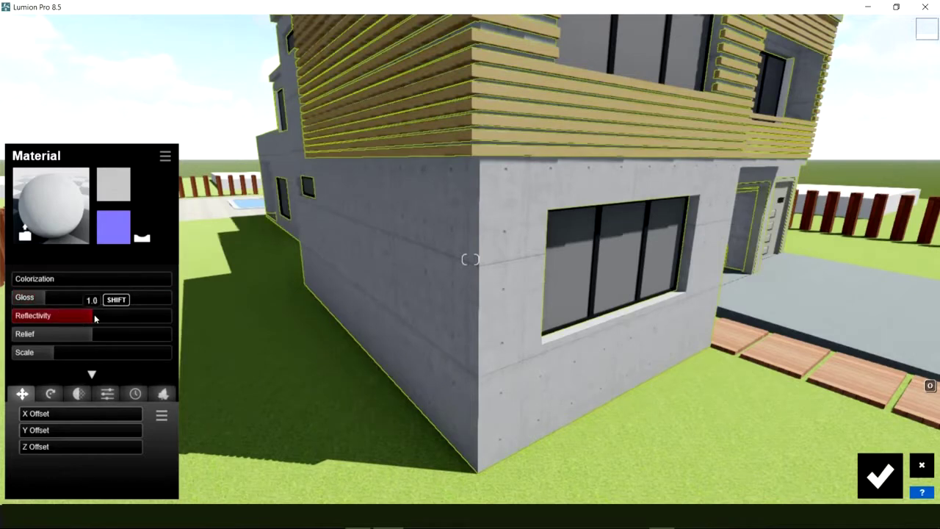
Tune the concrete's reflectivity to about 1.6 and its relief, testing 0.0 to 2.0 and settling around 1.1.
{"action": "left_click_drag", "start_coordinate": [96, 315], "coordinate": [185, 324]}
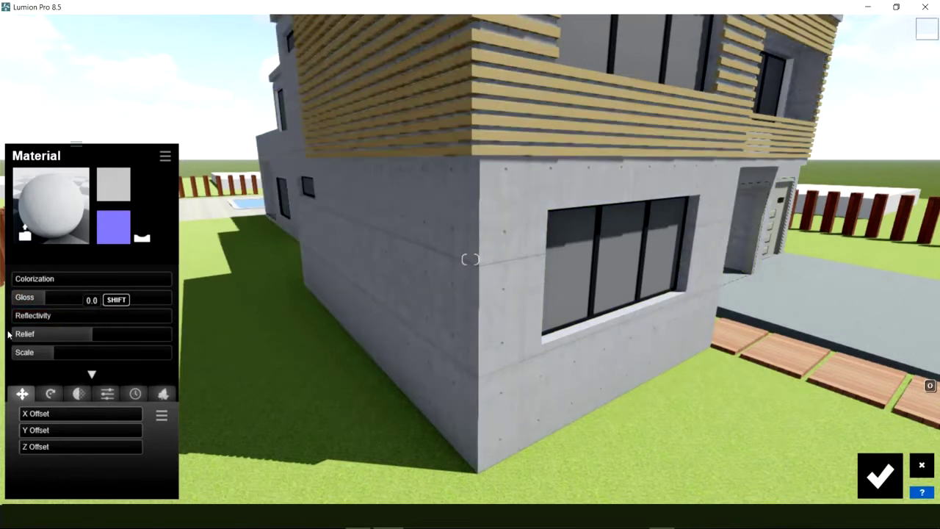
{"action": "left_click_drag", "start_coordinate": [164, 319], "coordinate": [66, 310]}
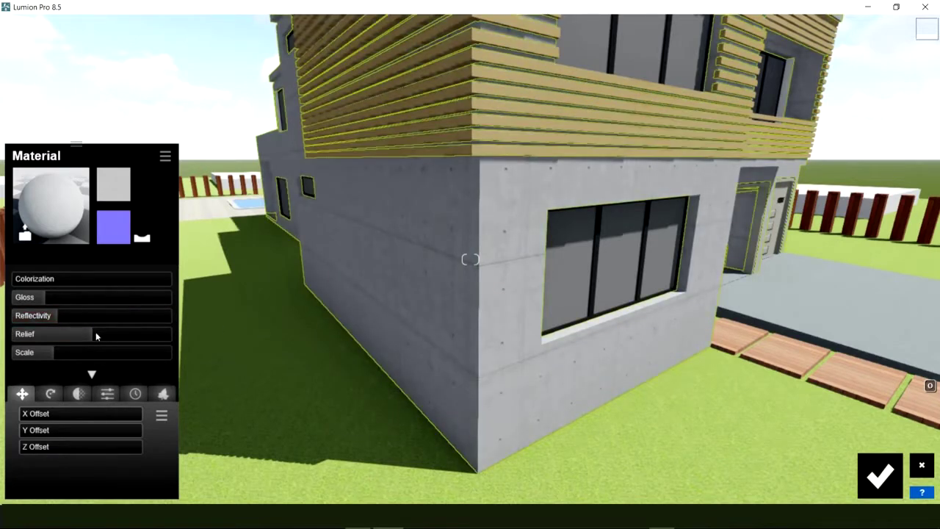
{"action": "left_click_drag", "start_coordinate": [96, 336], "coordinate": [127, 336]}
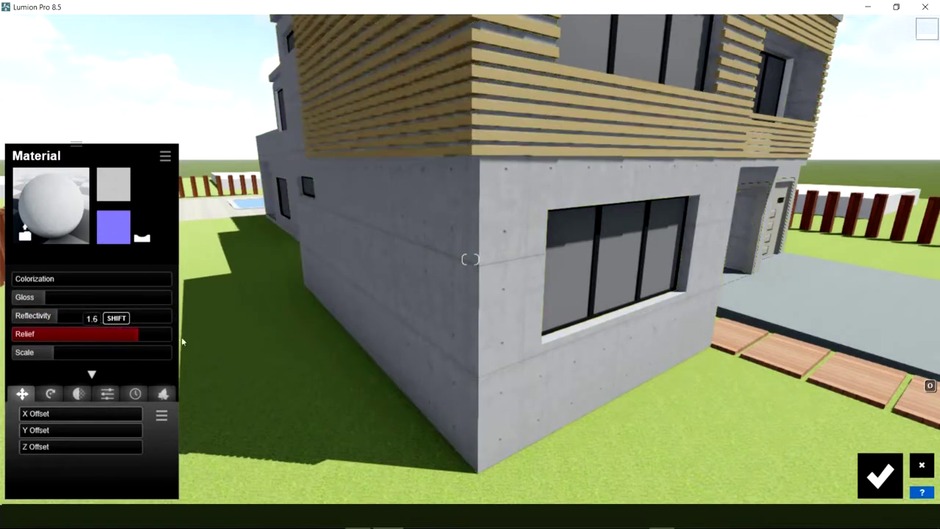
{"action": "left_click_drag", "start_coordinate": [182, 342], "coordinate": [53, 345]}
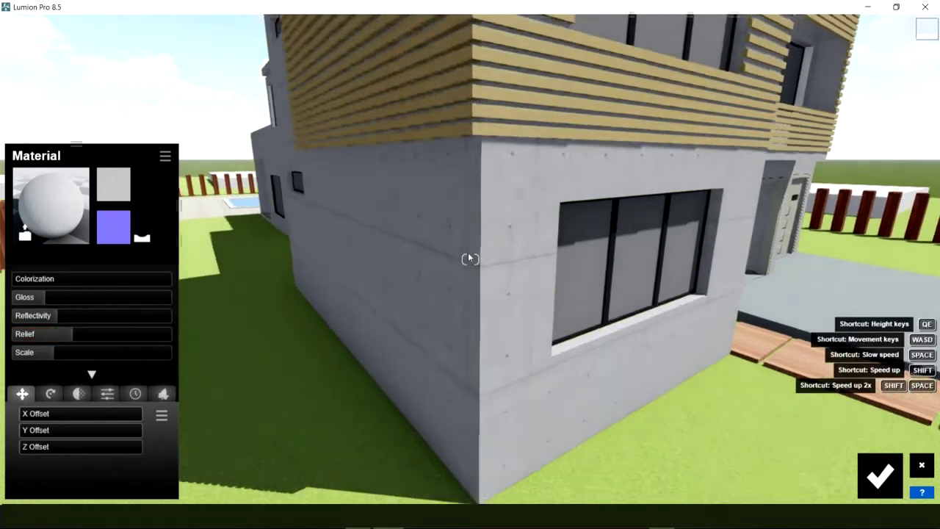
{"action": "scroll", "coordinate": [468, 258], "scroll_direction": "up", "scroll_amount": 3}
{"action": "scroll", "coordinate": [470, 259], "scroll_direction": "up", "scroll_amount": 4}
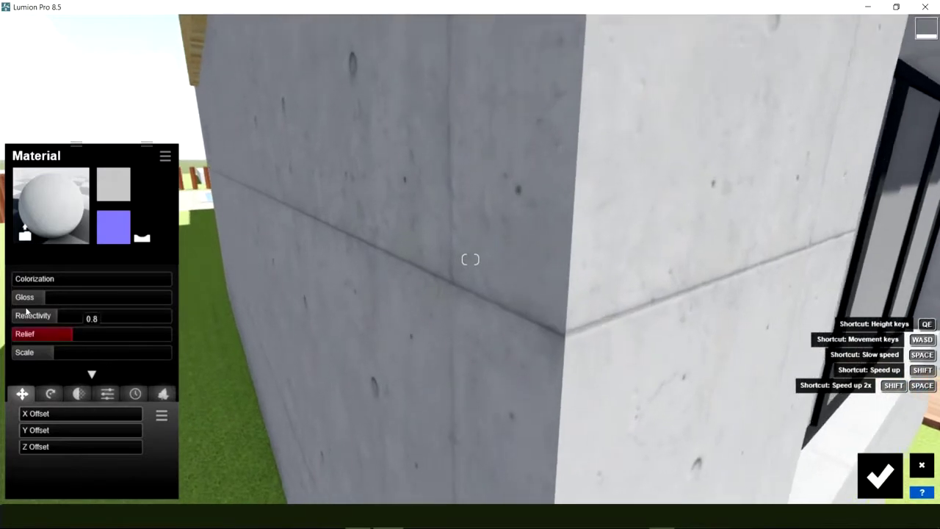
{"action": "left_click_drag", "start_coordinate": [69, 318], "coordinate": [141, 323]}
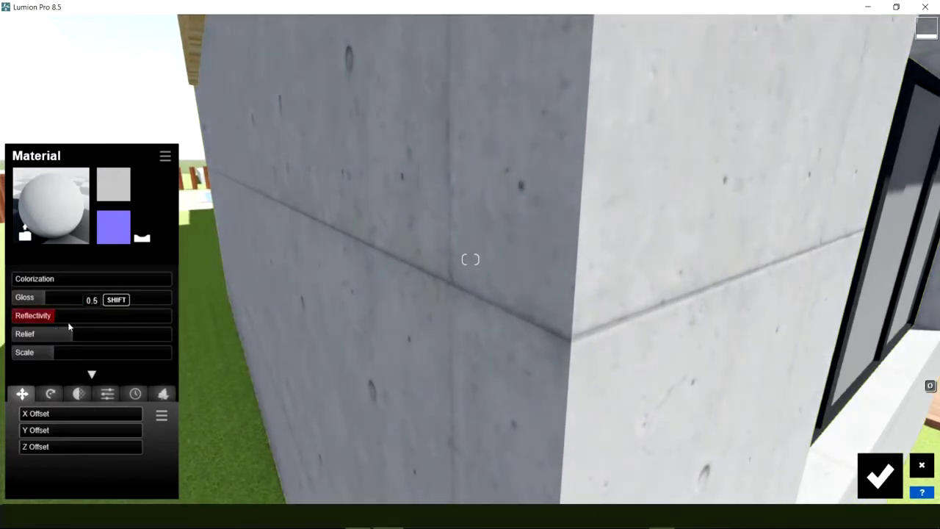
{"action": "mouse_move", "coordinate": [70, 333]}
{"action": "left_mouse_down"}
{"action": "mouse_move", "coordinate": [205, 342]}
{"action": "mouse_move", "coordinate": [2, 341]}
{"action": "mouse_move", "coordinate": [262, 356]}
{"action": "left_mouse_up"}
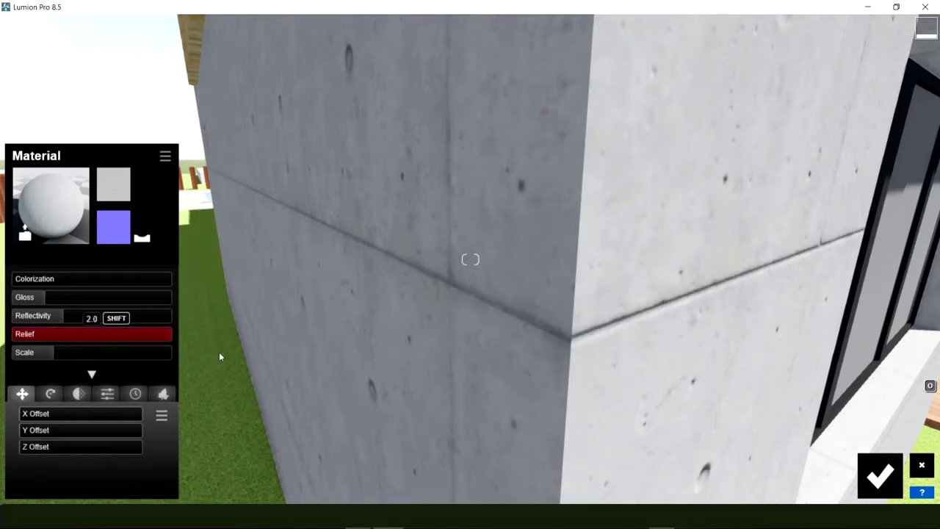
{"action": "left_click_drag", "start_coordinate": [50, 344], "coordinate": [3, 342]}
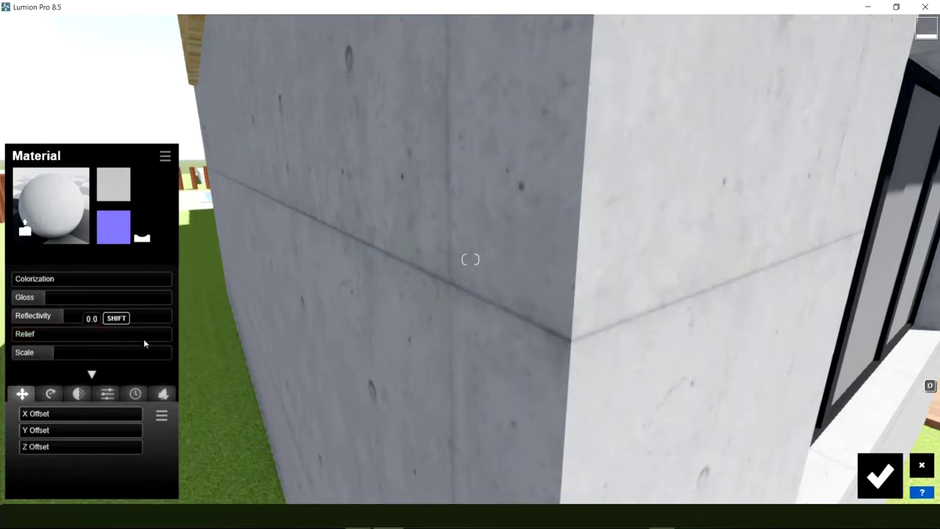
{"action": "left_click_drag", "start_coordinate": [144, 342], "coordinate": [345, 345]}
{"action": "left_click_drag", "start_coordinate": [102, 336], "coordinate": [98, 336]}
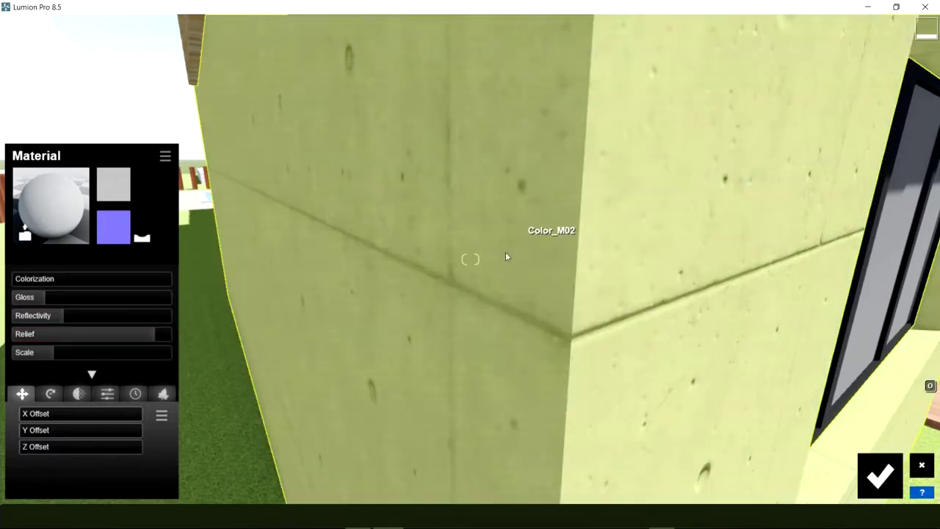
Enlarge the concrete texture scale slightly and review the walls around the building.
{"action": "right_click_drag", "start_coordinate": [505, 252], "coordinate": [497, 275]}
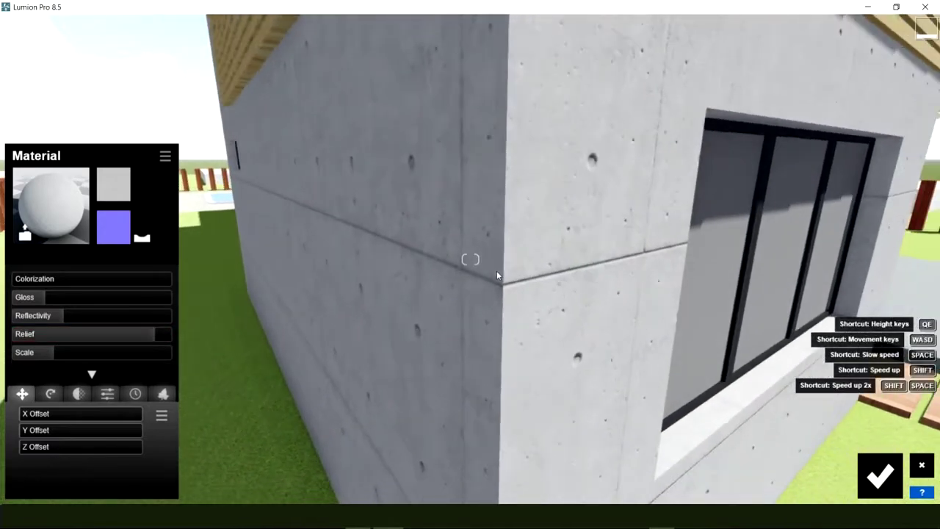
{"action": "key", "text": "s"}
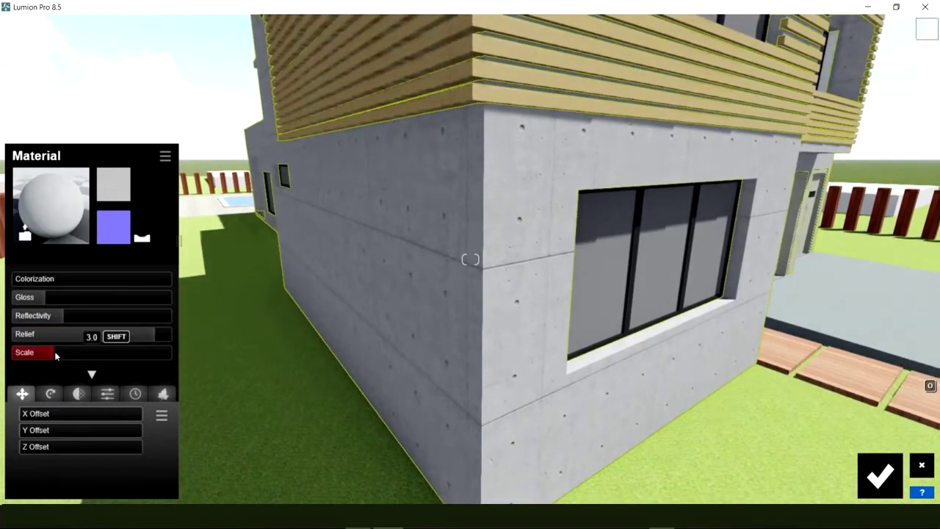
{"action": "mouse_move", "coordinate": [54, 353]}
{"action": "left_mouse_down"}
{"action": "mouse_move", "coordinate": [63, 354]}
{"action": "mouse_move", "coordinate": [30, 358]}
{"action": "left_mouse_up"}
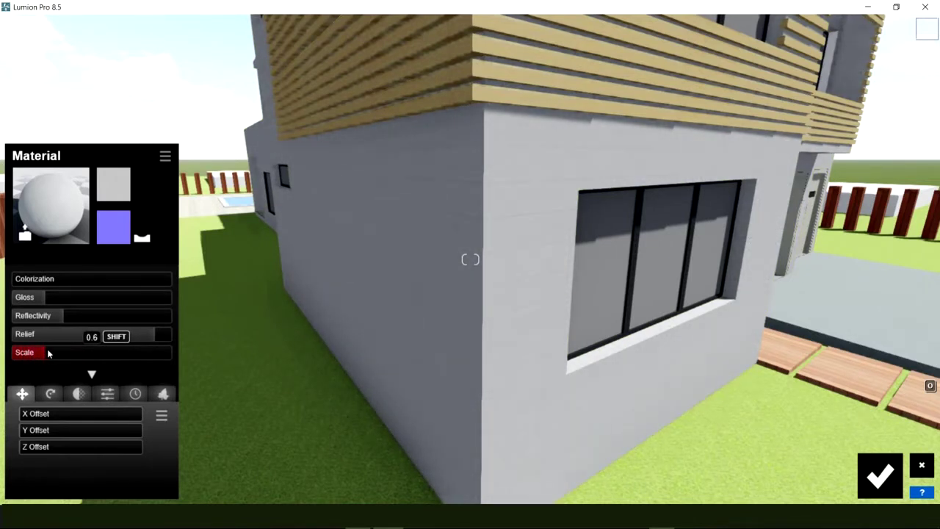
{"action": "left_click_drag", "start_coordinate": [51, 354], "coordinate": [56, 354]}
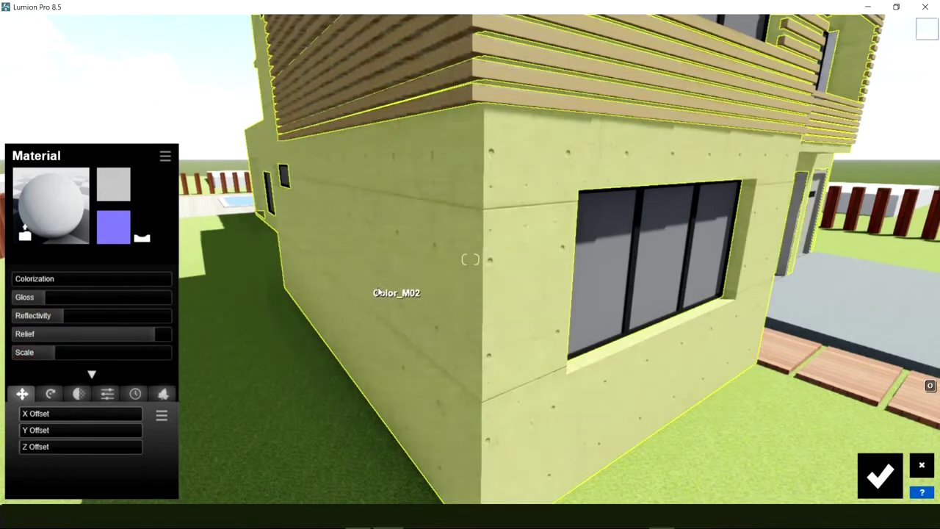
{"action": "mouse_move", "coordinate": [390, 291]}
{"action": "right_mouse_down"}
{"action": "mouse_move", "coordinate": [411, 279]}
{"action": "mouse_move", "coordinate": [345, 279]}
{"action": "right_mouse_up"}
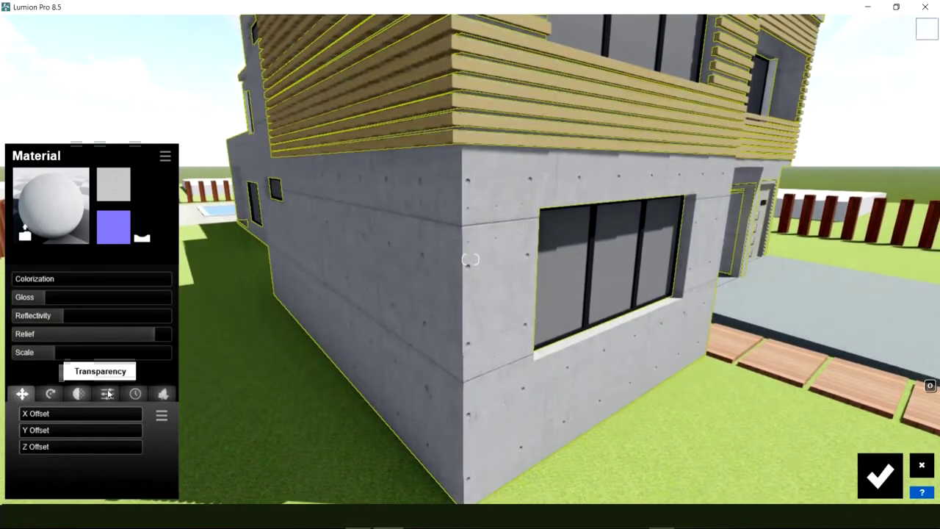
Test heading and diagonal rotations of the concrete texture, returning Pitch to 0.0°.
{"action": "left_click", "coordinate": [52, 395]}
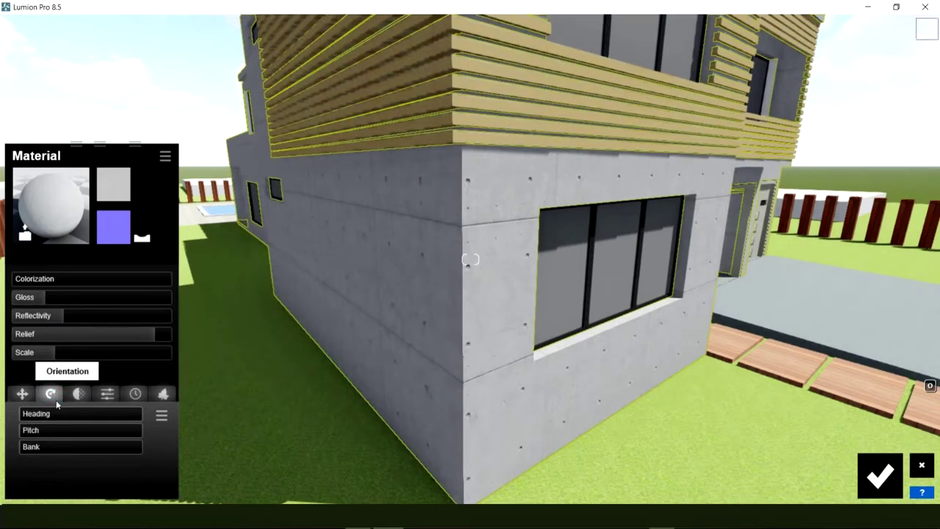
{"action": "mouse_move", "coordinate": [81, 415]}
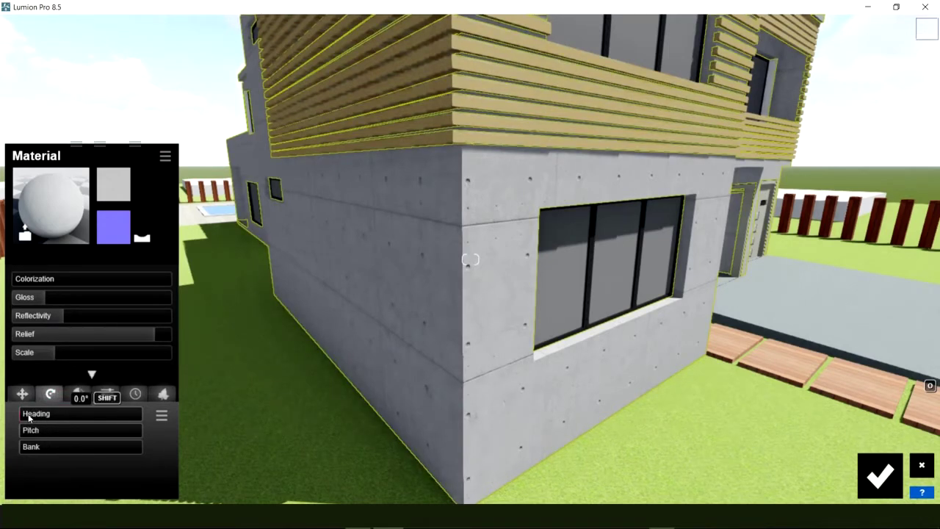
{"action": "left_click_drag", "start_coordinate": [32, 418], "coordinate": [42, 418]}
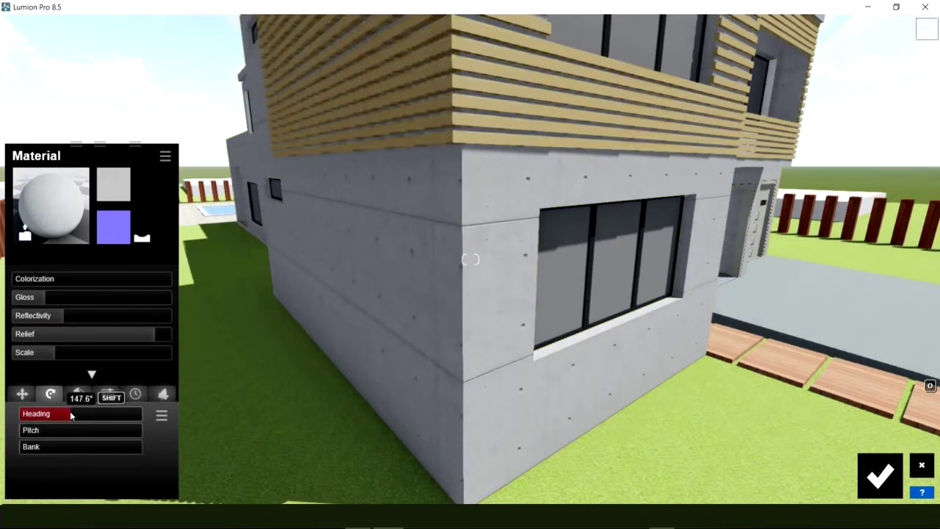
{"action": "mouse_move", "coordinate": [71, 415]}
{"action": "left_mouse_down"}
{"action": "mouse_move", "coordinate": [47, 432]}
{"action": "mouse_move", "coordinate": [66, 430]}
{"action": "mouse_move", "coordinate": [29, 434]}
{"action": "mouse_move", "coordinate": [57, 447]}
{"action": "mouse_move", "coordinate": [6, 449]}
{"action": "mouse_move", "coordinate": [51, 453]}
{"action": "left_mouse_up"}
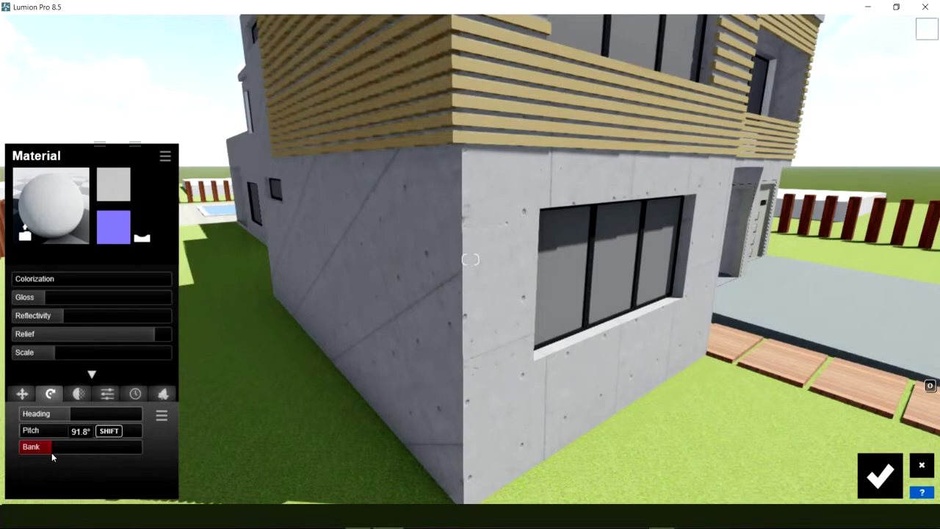
{"action": "left_click_drag", "start_coordinate": [52, 452], "coordinate": [52, 453]}
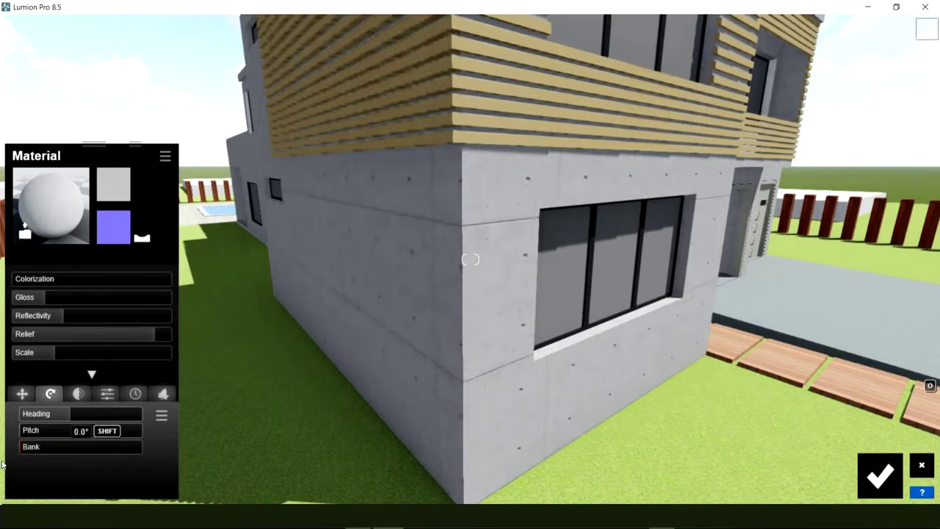
Fly past the fence and pool, through the covered patio into the living room.
{"action": "right_click_drag", "start_coordinate": [345, 321], "coordinate": [426, 309]}
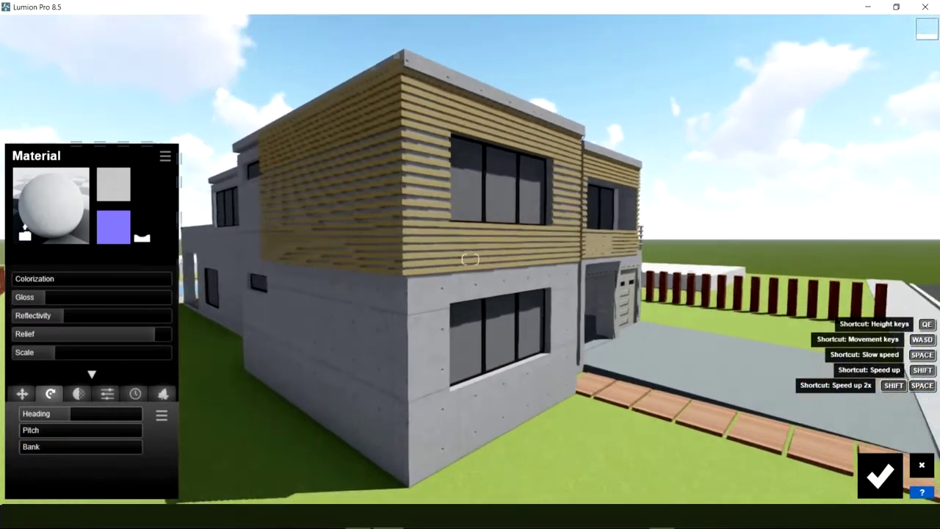
{"action": "right_click_drag", "start_coordinate": [470, 258], "coordinate": [461, 305]}
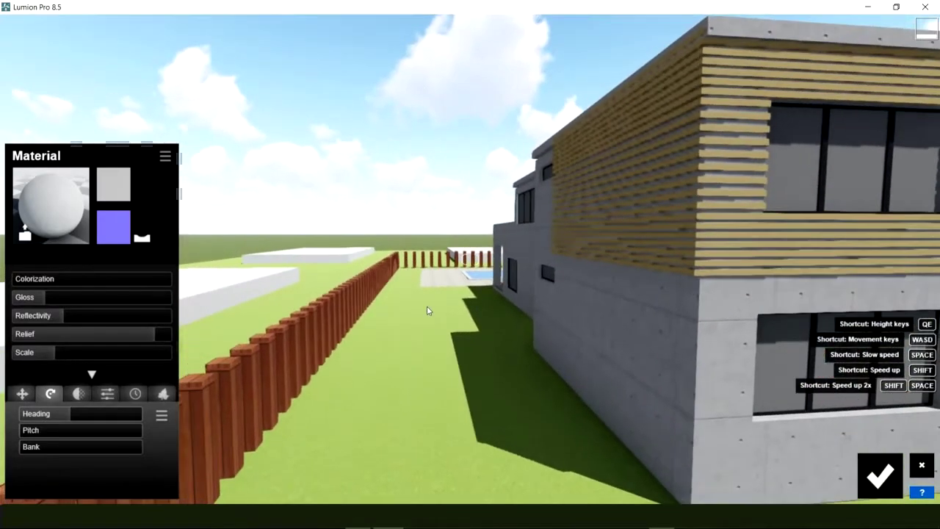
{"action": "key", "text": "w"}
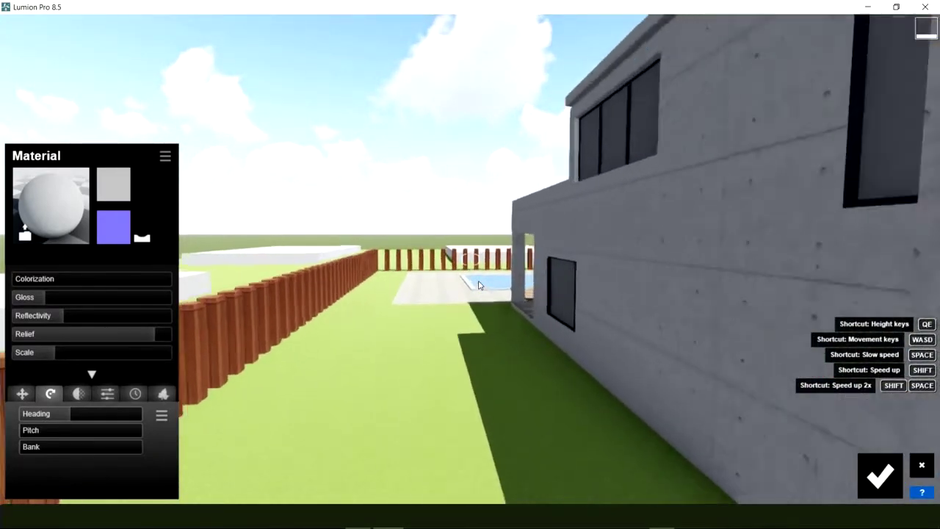
{"action": "right_click_drag", "start_coordinate": [478, 285], "coordinate": [515, 294]}
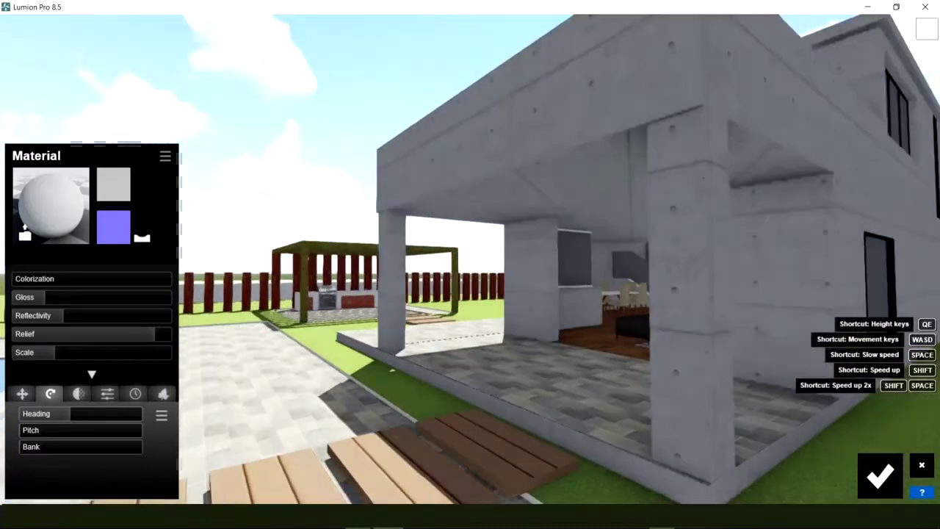
{"action": "right_click_drag", "start_coordinate": [470, 258], "coordinate": [441, 269]}
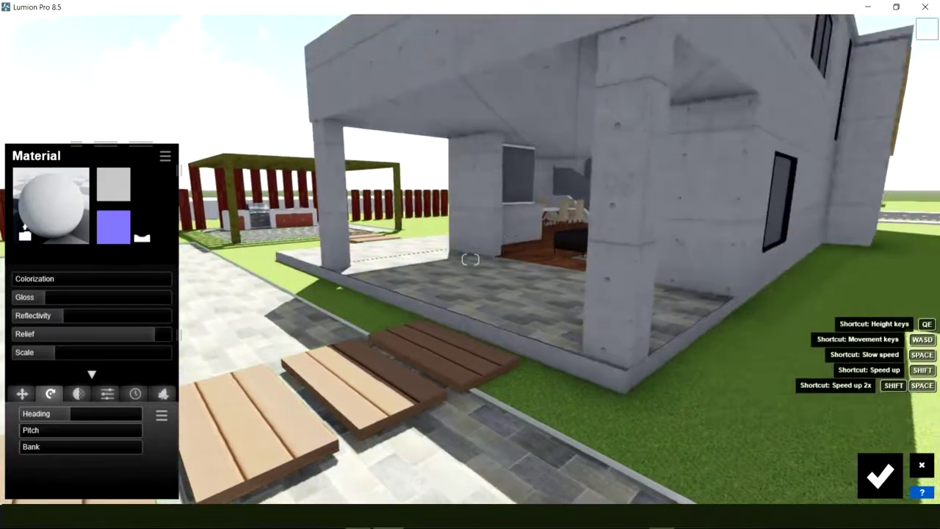
{"action": "key", "text": "w"}
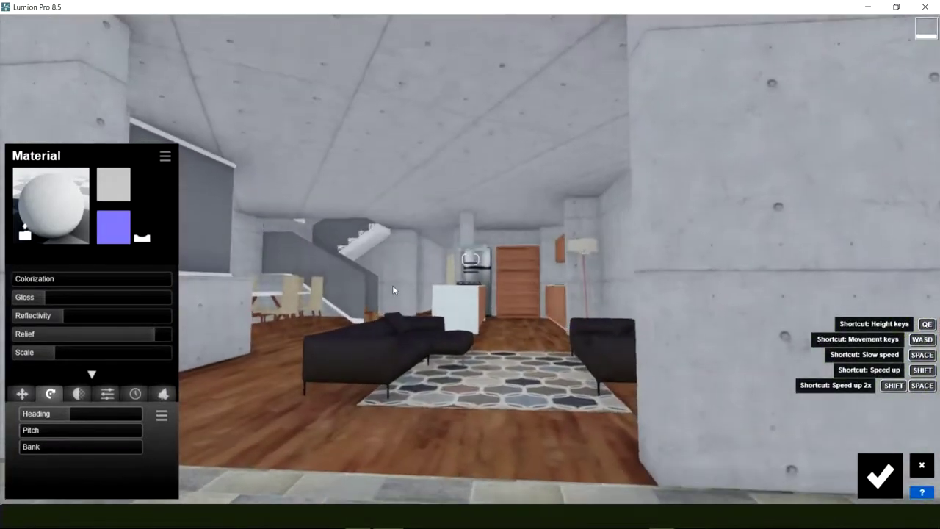
{"action": "key", "text": "w"}
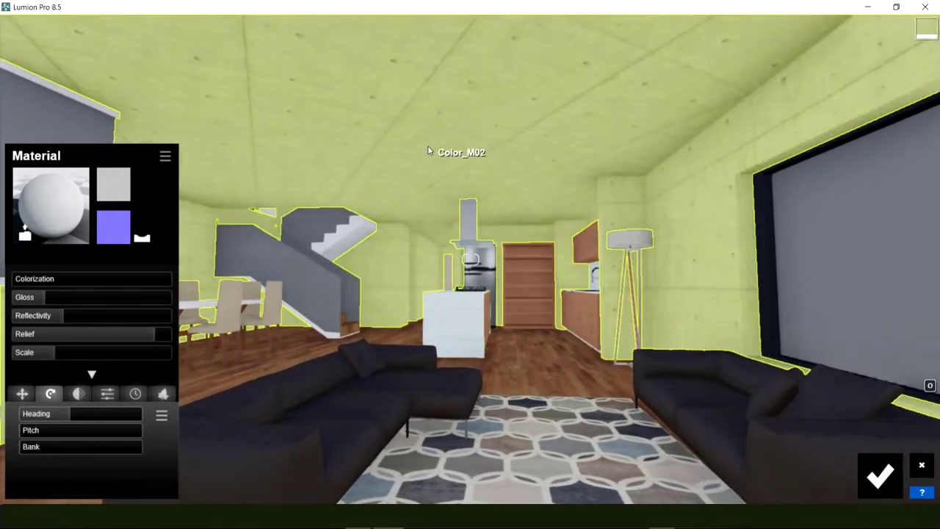
Look around the interior, up at the concrete ceiling and toward the turquoise bathroom.
{"action": "right_click_drag", "start_coordinate": [433, 272], "coordinate": [392, 275]}
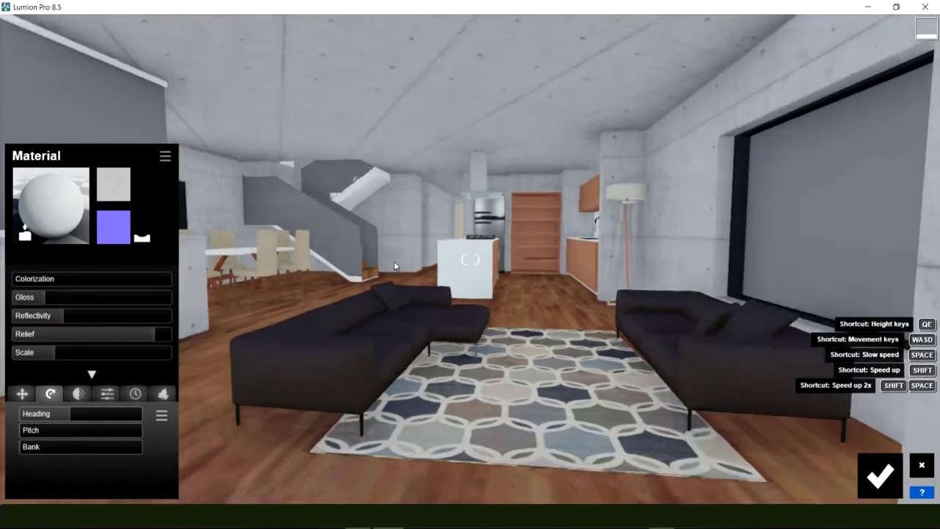
{"action": "scroll", "coordinate": [432, 220], "scroll_direction": "down", "scroll_amount": 5}
{"action": "scroll", "coordinate": [431, 220], "scroll_direction": "up", "scroll_amount": 5}
{"action": "scroll", "coordinate": [431, 220], "scroll_direction": "up", "scroll_amount": 3}
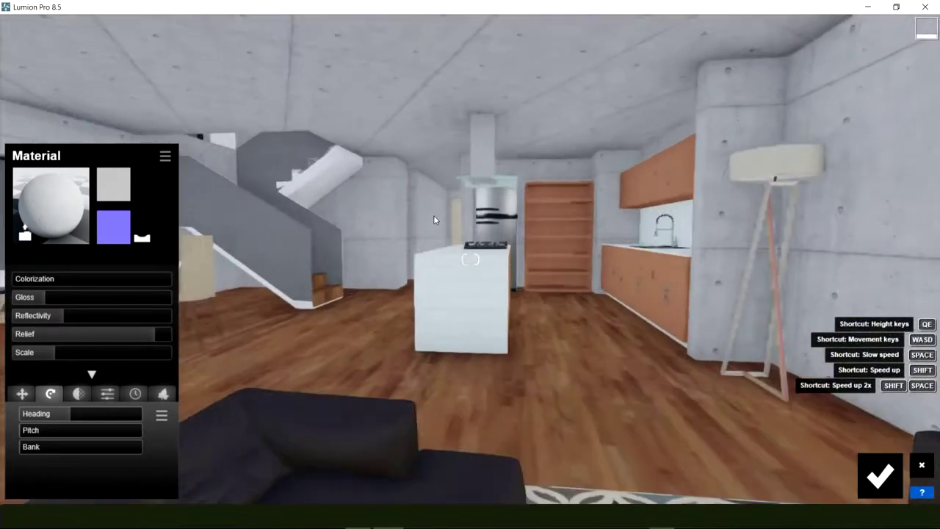
{"action": "scroll", "coordinate": [434, 216], "scroll_direction": "up", "scroll_amount": 2}
{"action": "scroll", "coordinate": [437, 220], "scroll_direction": "up", "scroll_amount": 3}
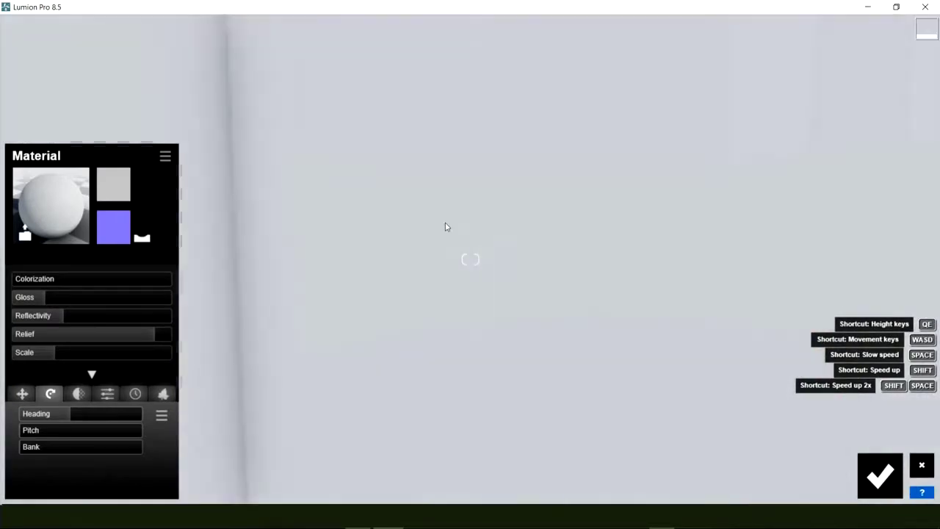
{"action": "right_click_drag", "start_coordinate": [399, 231], "coordinate": [540, 289]}
{"action": "scroll", "coordinate": [399, 235], "scroll_direction": "up", "scroll_amount": 2}
{"action": "scroll", "coordinate": [540, 289], "scroll_direction": "up", "scroll_amount": 3}
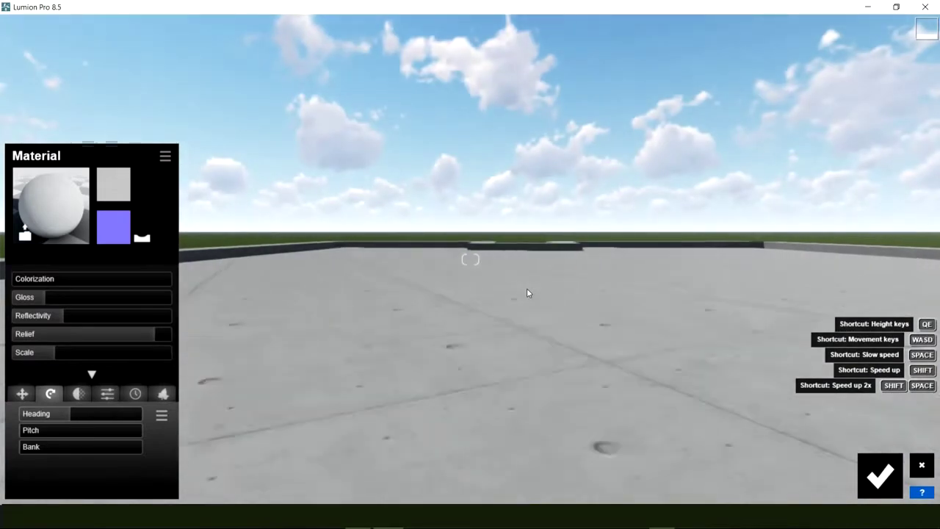
{"action": "scroll", "coordinate": [527, 293], "scroll_direction": "up", "scroll_amount": 3}
{"action": "mouse_move", "coordinate": [526, 293]}
{"action": "right_mouse_down"}
{"action": "mouse_move", "coordinate": [538, 304]}
{"action": "mouse_move", "coordinate": [411, 320]}
{"action": "right_mouse_up"}
{"action": "scroll", "coordinate": [537, 304], "scroll_direction": "up", "scroll_amount": 3}
{"action": "scroll", "coordinate": [504, 310], "scroll_direction": "up", "scroll_amount": 2}
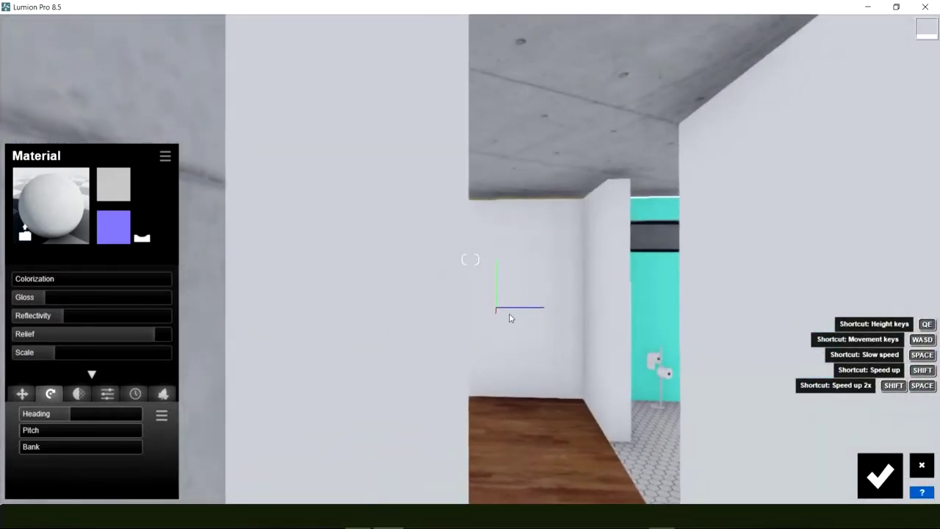
{"action": "scroll", "coordinate": [504, 310], "scroll_direction": "up", "scroll_amount": 3}
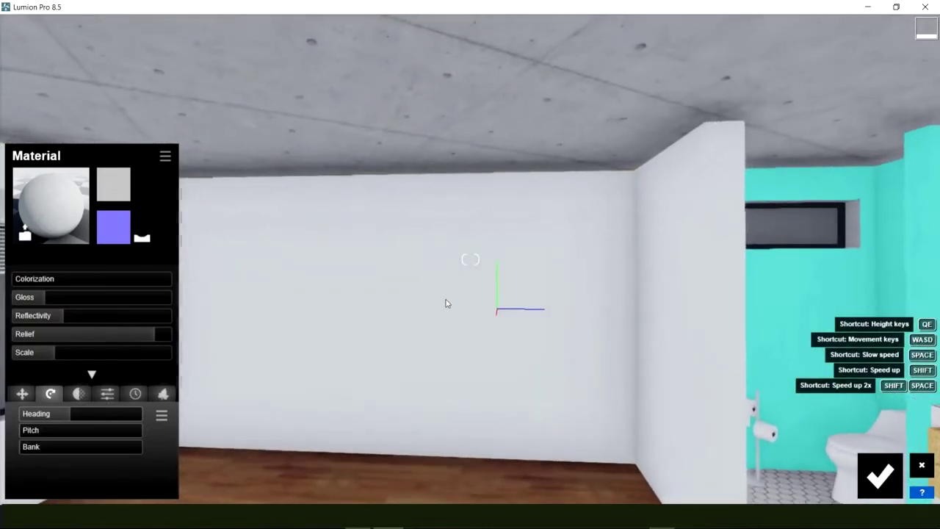
{"action": "mouse_move", "coordinate": [445, 302]}
{"action": "right_mouse_down"}
{"action": "mouse_move", "coordinate": [573, 305]}
{"action": "mouse_move", "coordinate": [413, 335]}
{"action": "right_mouse_up"}
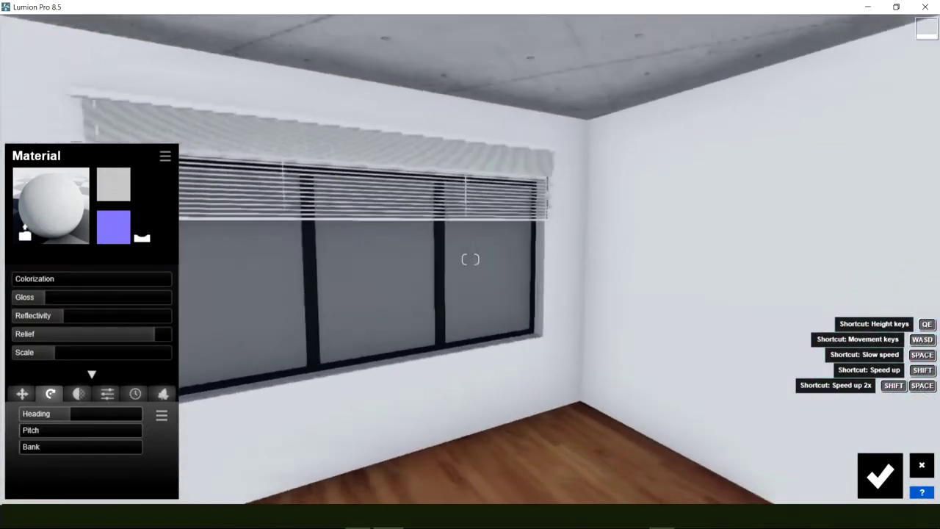
Save the concrete material edits and turn to face the building's window.
{"action": "left_click", "coordinate": [877, 471]}
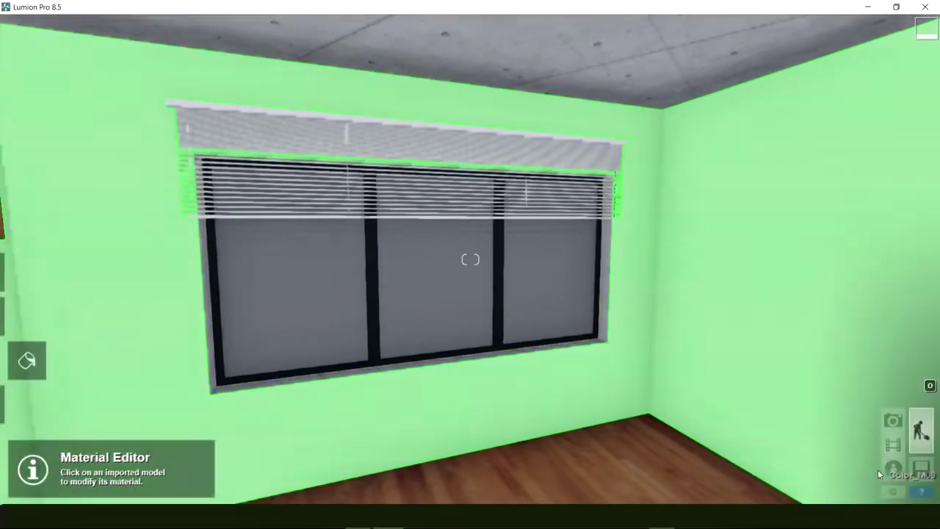
{"action": "scroll", "coordinate": [556, 293], "scroll_direction": "up", "scroll_amount": 3}
{"action": "scroll", "coordinate": [518, 300], "scroll_direction": "up", "scroll_amount": 3}
{"action": "scroll", "coordinate": [519, 300], "scroll_direction": "up", "scroll_amount": 3}
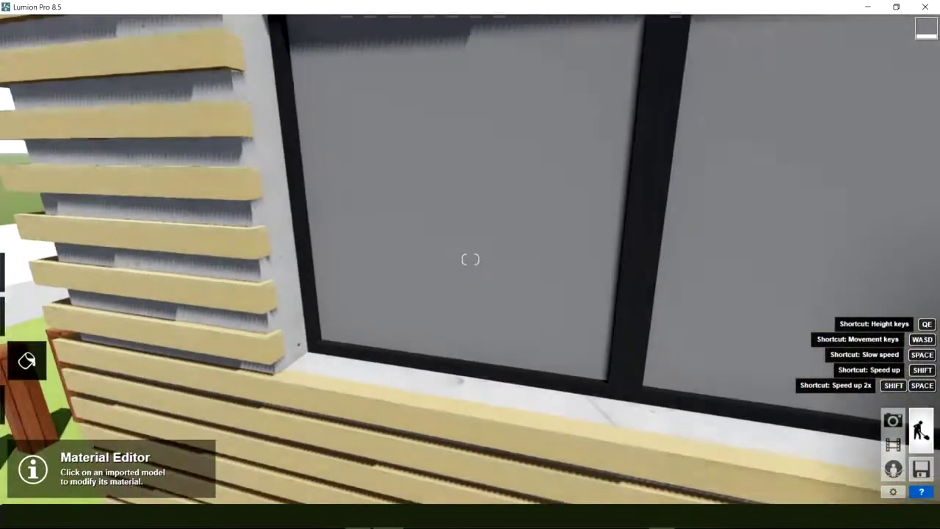
{"action": "mouse_move", "coordinate": [519, 300]}
{"action": "right_mouse_down"}
{"action": "mouse_move", "coordinate": [385, 242]}
{"action": "mouse_move", "coordinate": [375, 297]}
{"action": "right_mouse_up"}
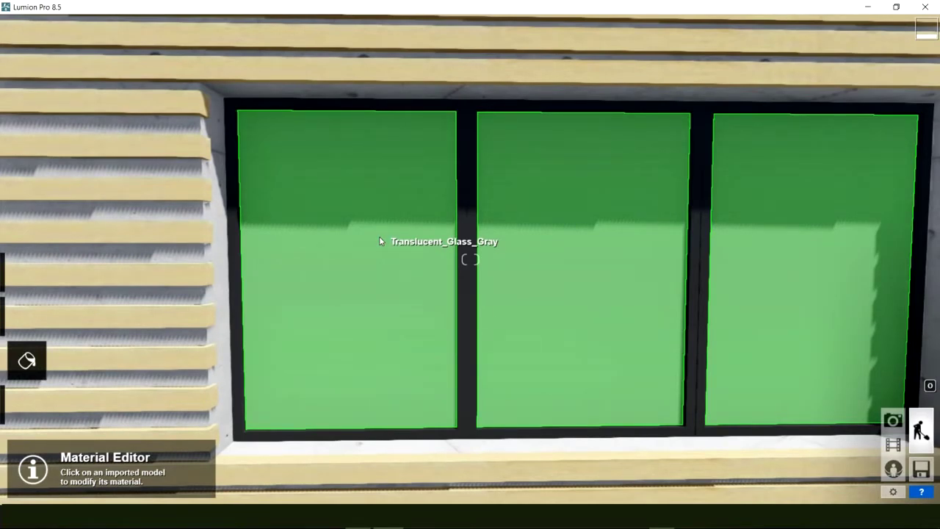
Select the window glass and try the raindrop glass from the Outdoor Glass materials.
{"action": "left_click", "coordinate": [380, 241]}
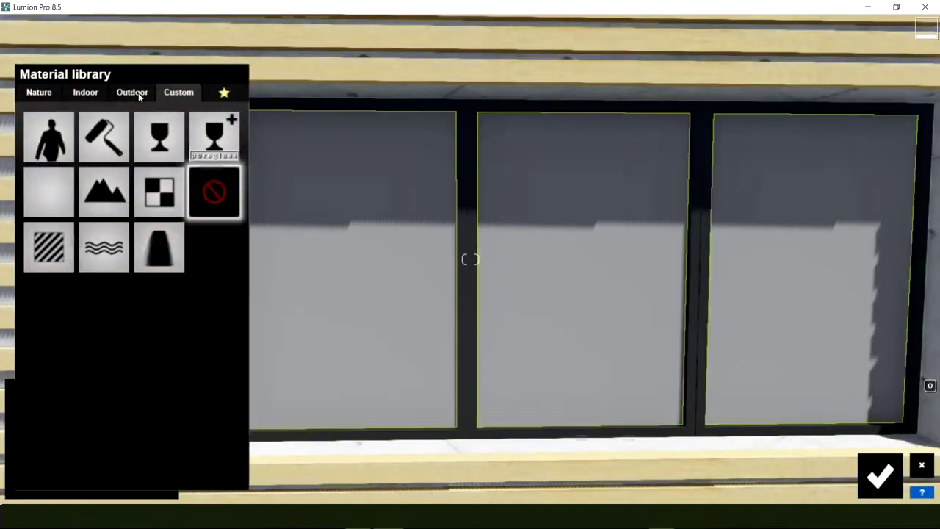
{"action": "left_click", "coordinate": [139, 93]}
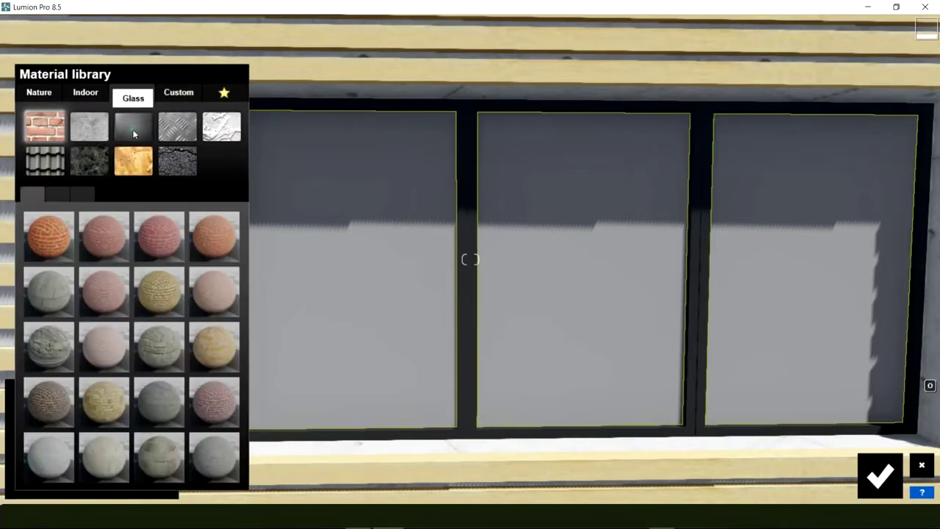
{"action": "left_click", "coordinate": [132, 129]}
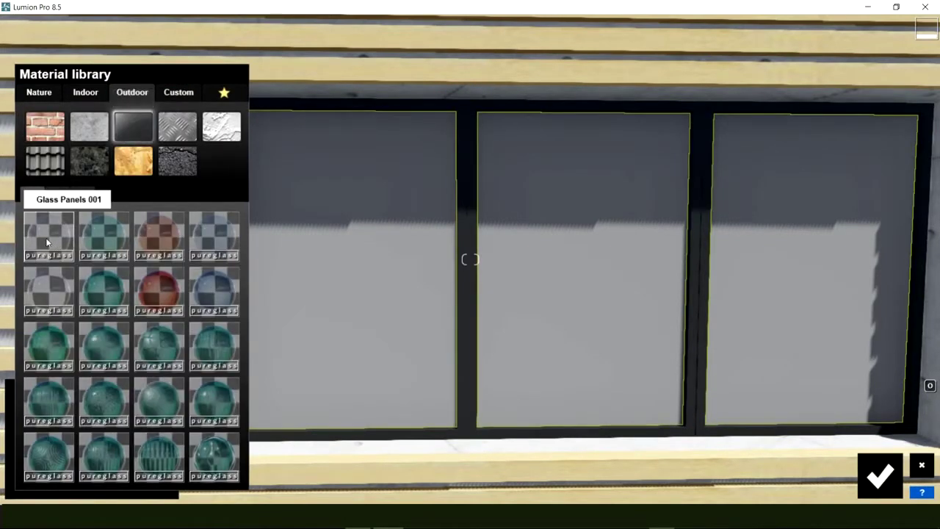
{"action": "left_click", "coordinate": [56, 192]}
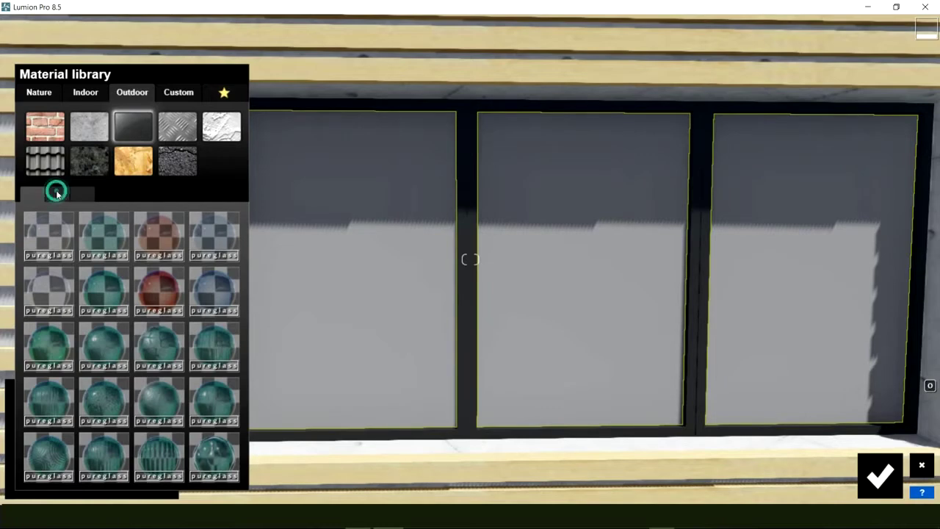
{"action": "left_click", "coordinate": [87, 195]}
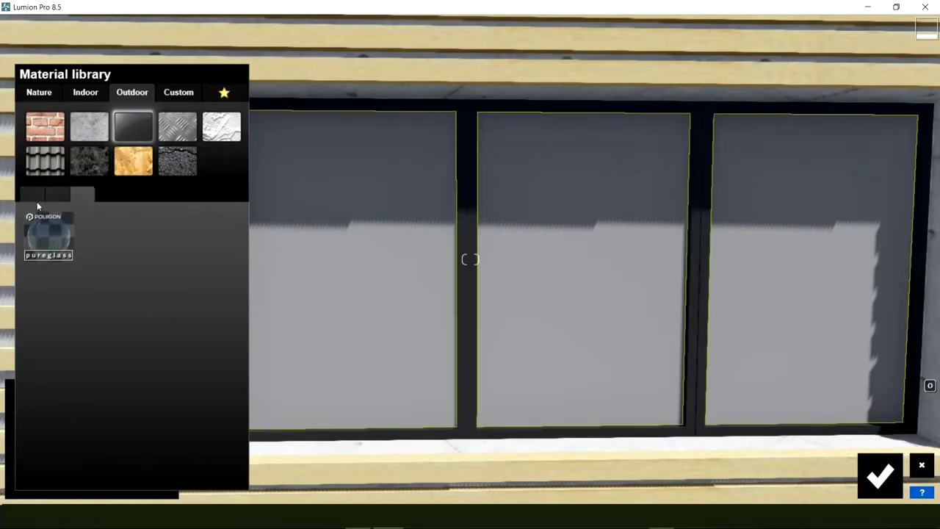
{"action": "left_click", "coordinate": [38, 234]}
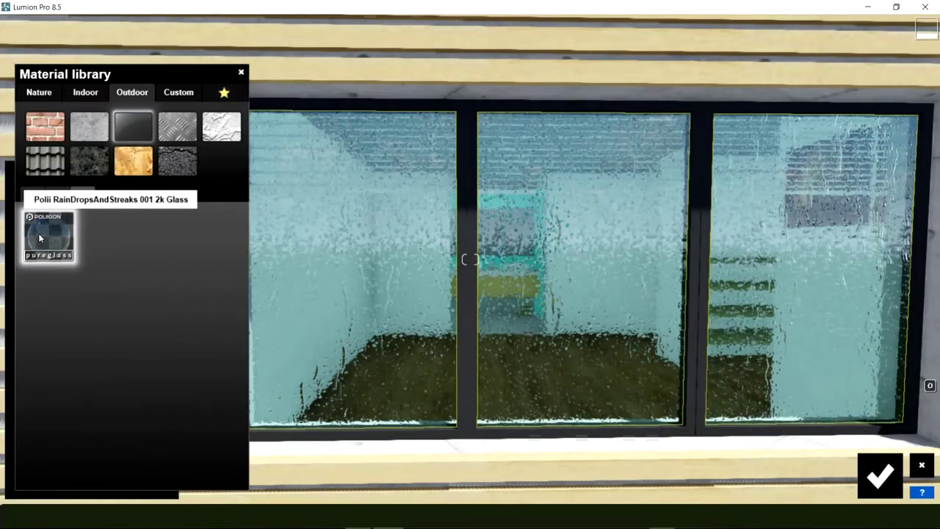
Apply Glass Panels Volume 001 to the window panes and open its settings.
{"action": "left_click", "coordinate": [33, 194]}
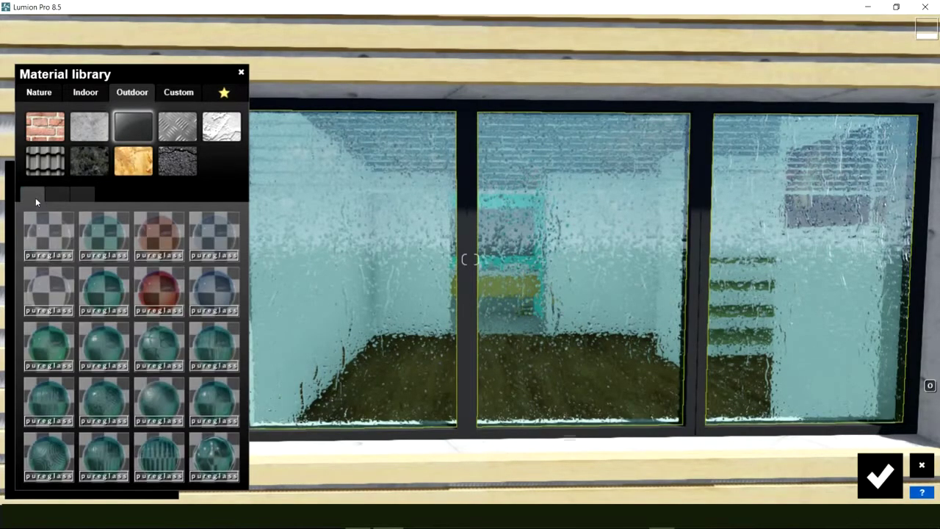
{"action": "left_click", "coordinate": [48, 241]}
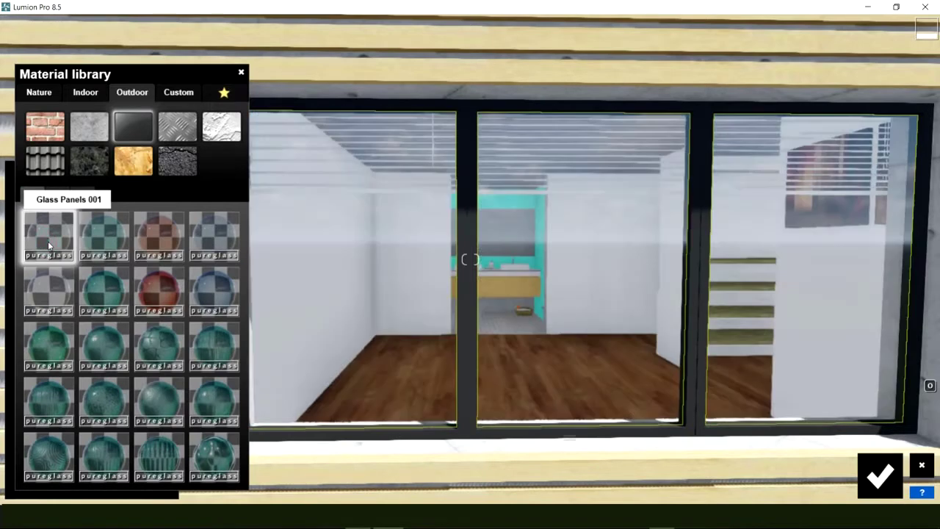
{"action": "left_click", "coordinate": [52, 300]}
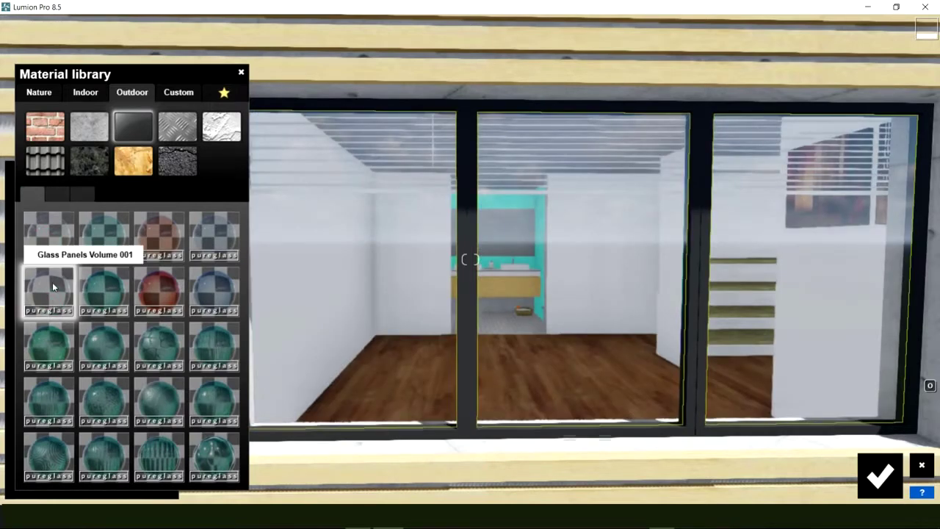
{"action": "left_click", "coordinate": [52, 286]}
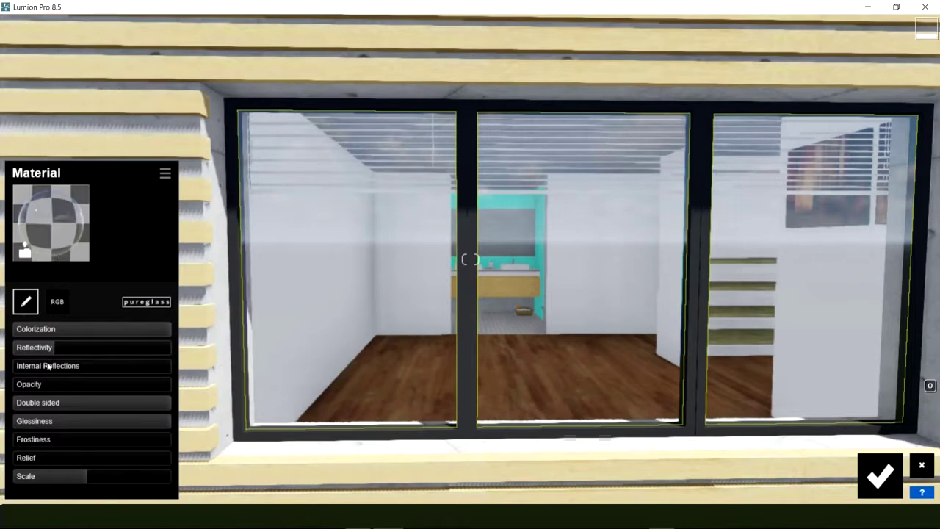
Lower the window glass reflectivity to about 0.1 and confirm the edit.
{"action": "left_click_drag", "start_coordinate": [66, 349], "coordinate": [176, 350]}
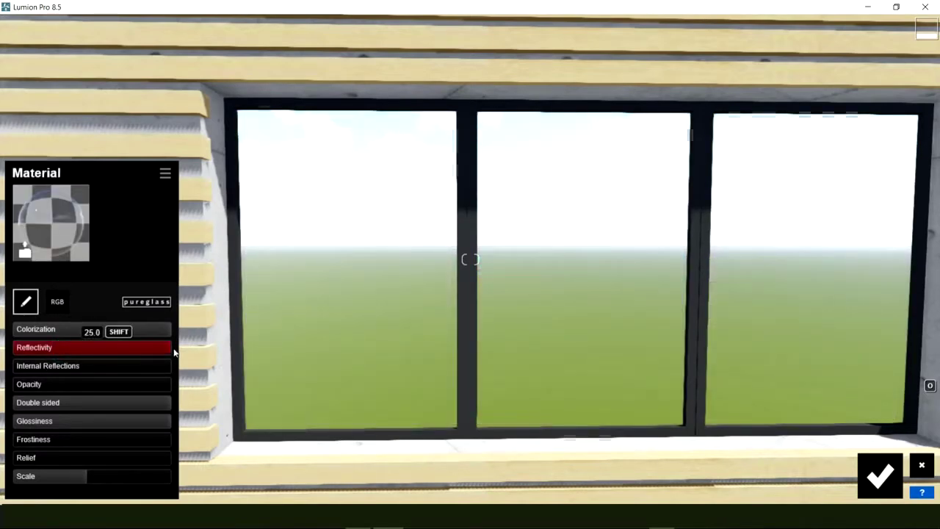
{"action": "mouse_move", "coordinate": [113, 343]}
{"action": "left_mouse_down"}
{"action": "mouse_move", "coordinate": [34, 348]}
{"action": "mouse_move", "coordinate": [65, 347]}
{"action": "left_mouse_up"}
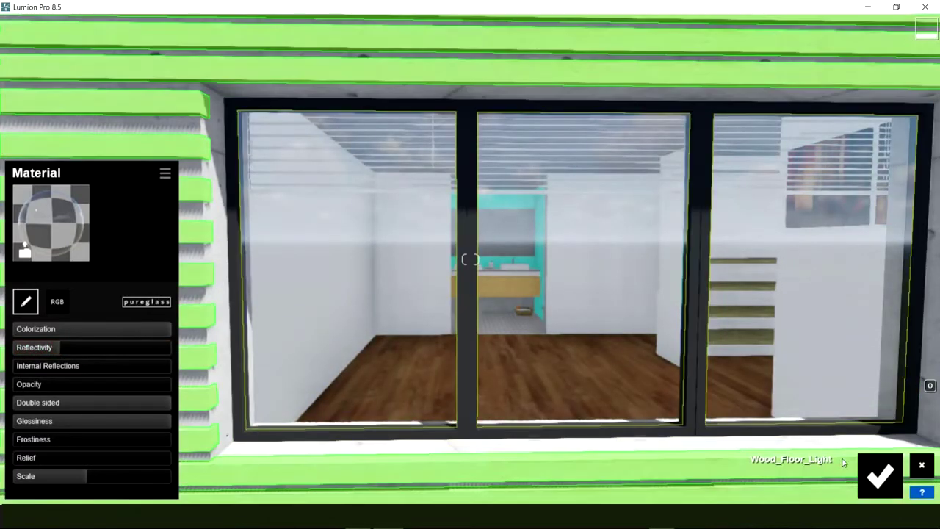
{"action": "key", "text": "Escape"}
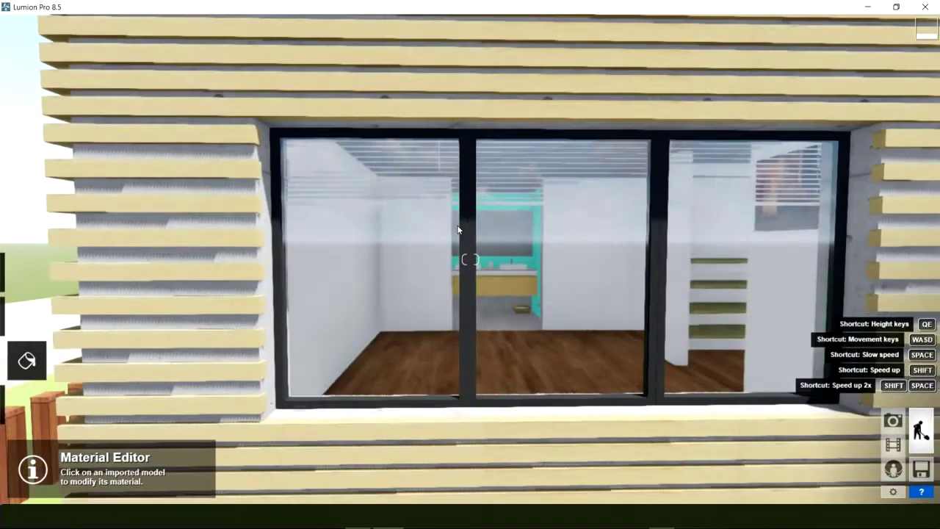
Fly around the facade toward the garage and the front entrance door.
{"action": "scroll", "coordinate": [456, 225], "scroll_direction": "down", "scroll_amount": 10}
{"action": "right_click_drag", "start_coordinate": [459, 230], "coordinate": [411, 246]}
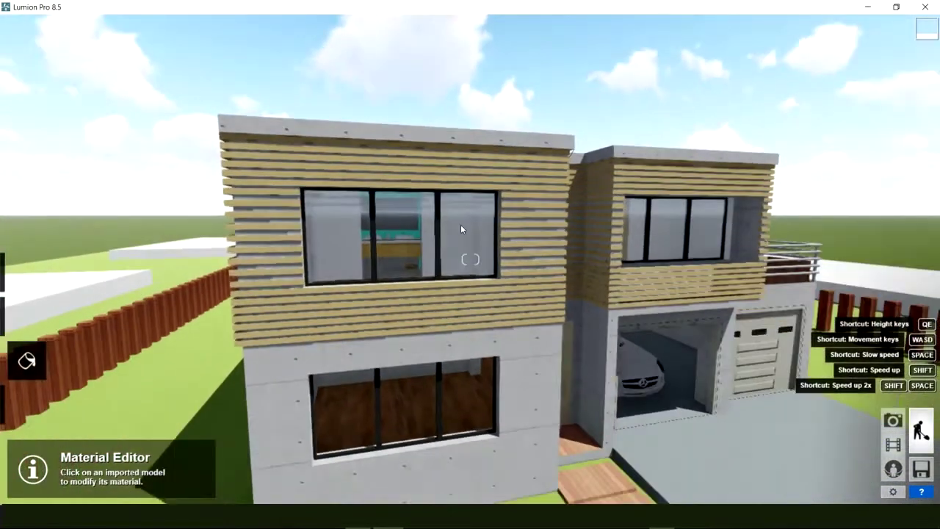
{"action": "key", "text": "w"}
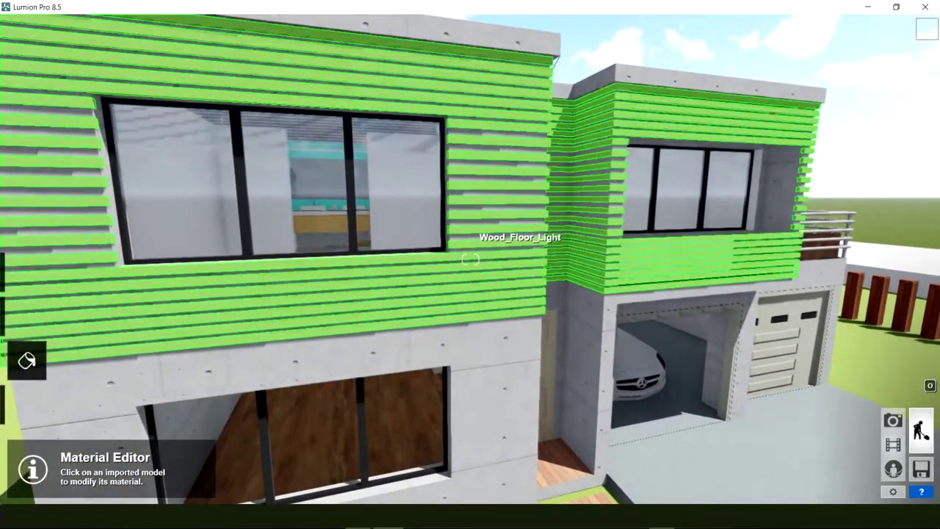
{"action": "right_click_drag", "start_coordinate": [217, 338], "coordinate": [467, 215]}
{"action": "key", "text": "w"}
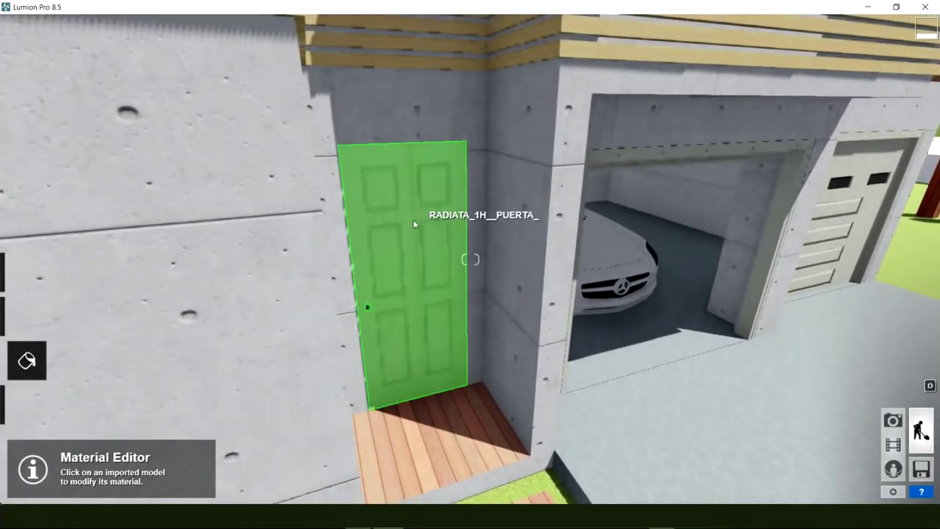
Select the entrance door and try Indoor wood floors 014, 006 and 007 on it.
{"action": "left_click", "coordinate": [413, 221]}
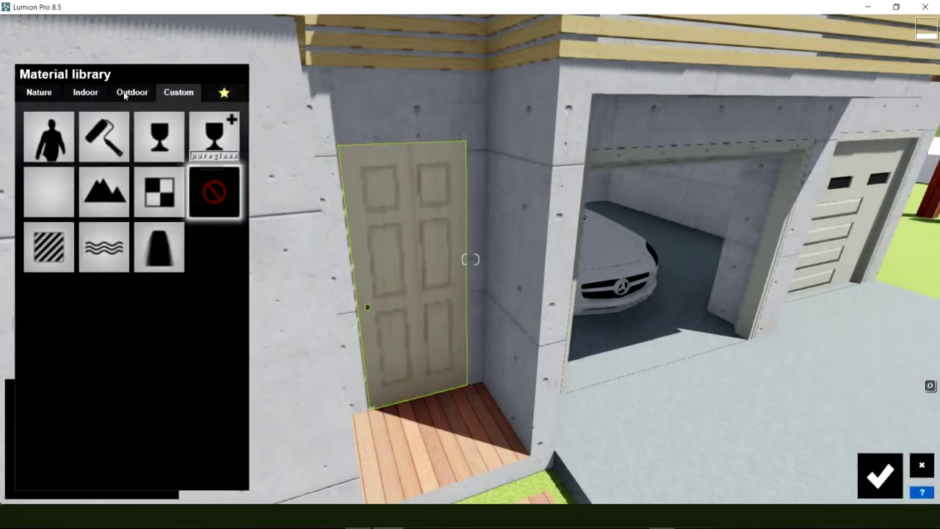
{"action": "left_click", "coordinate": [94, 93]}
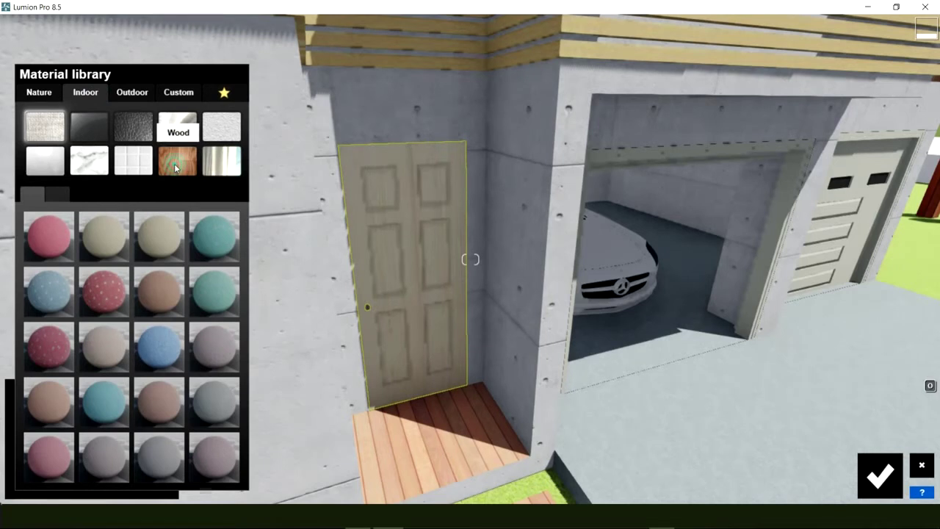
{"action": "left_click", "coordinate": [174, 163]}
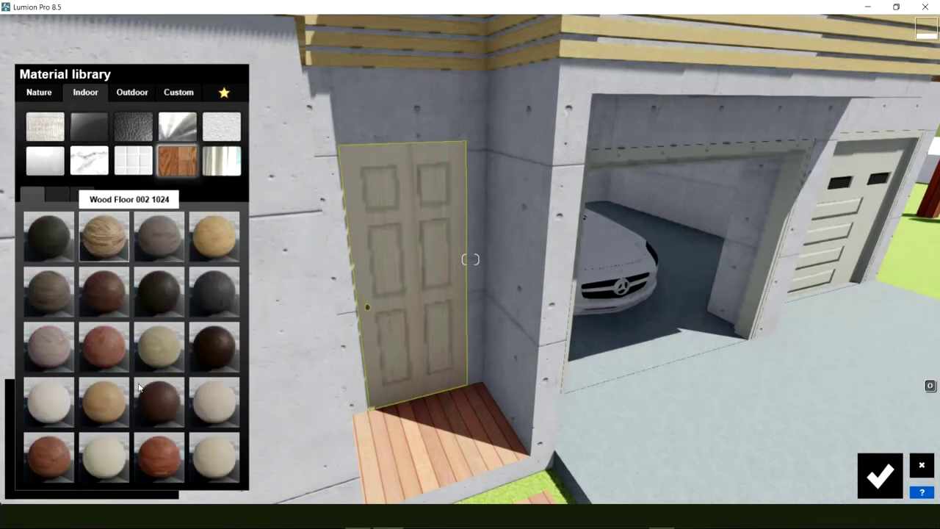
{"action": "left_click", "coordinate": [99, 398]}
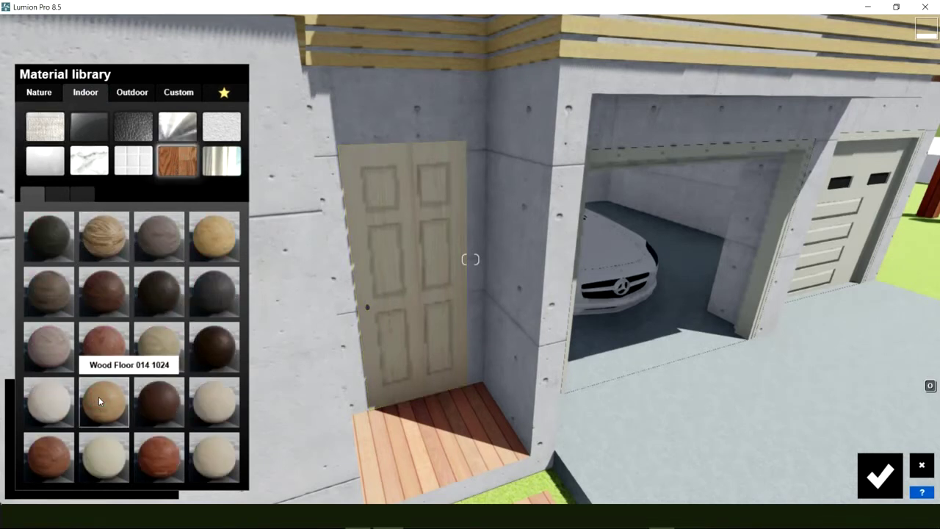
{"action": "left_click", "coordinate": [108, 283]}
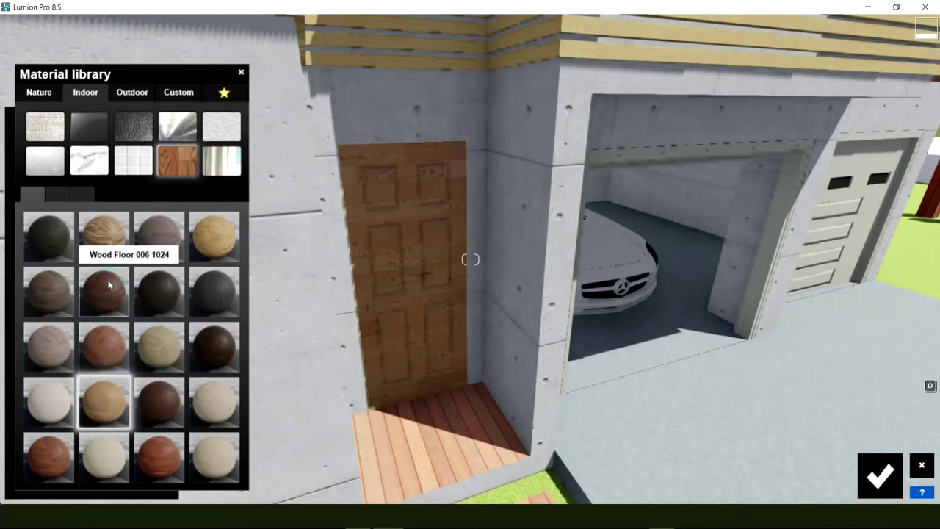
{"action": "left_click", "coordinate": [196, 296]}
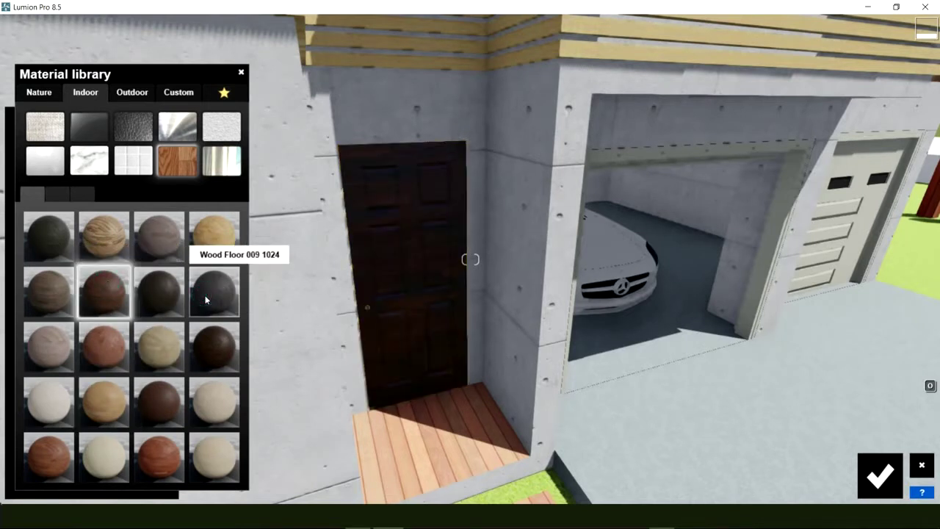
{"action": "left_click", "coordinate": [175, 296]}
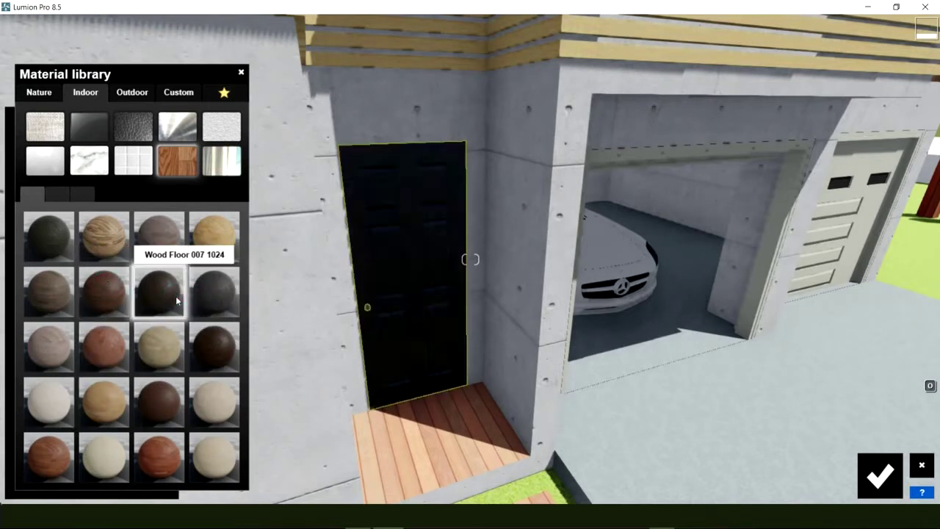
Compare Wood Floor 001, 019 and 013, then apply the near-black Wood Floor 040 1024.
{"action": "left_click", "coordinate": [49, 236]}
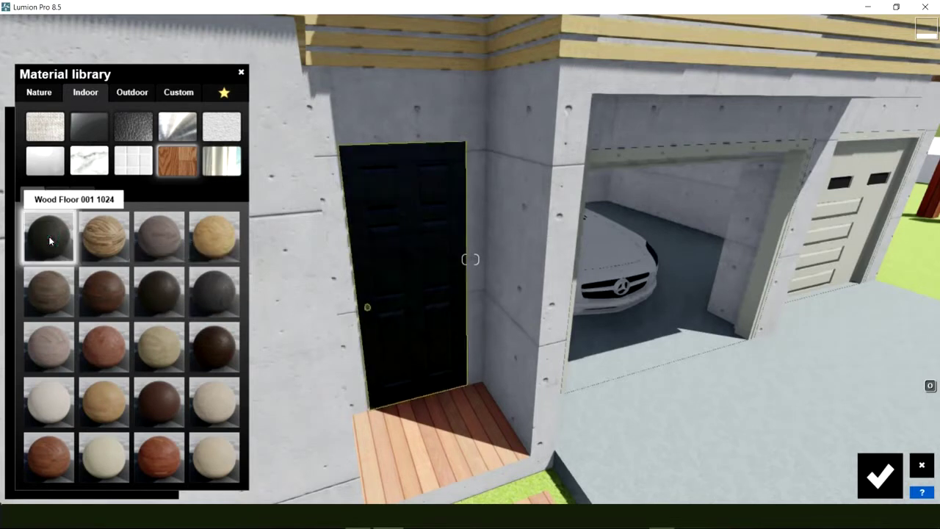
{"action": "left_click", "coordinate": [155, 457]}
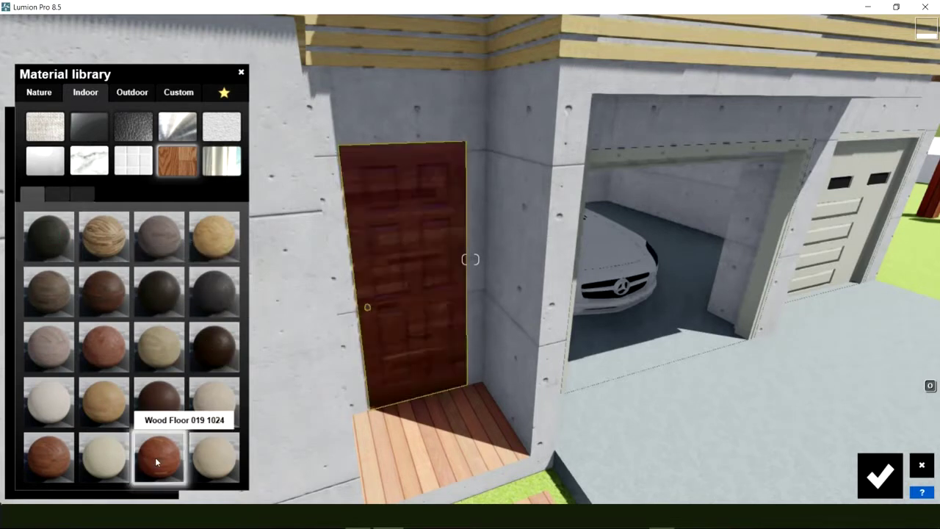
{"action": "left_click", "coordinate": [54, 410]}
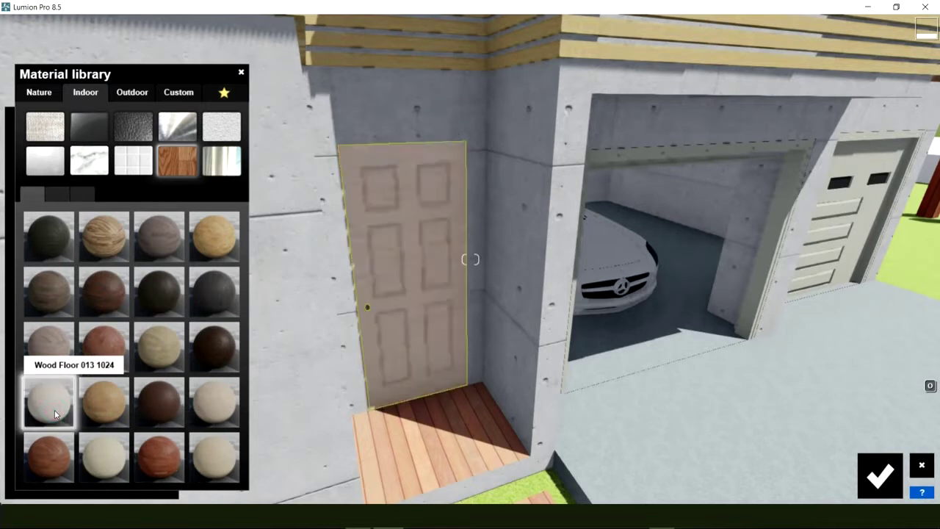
{"action": "left_click", "coordinate": [100, 296]}
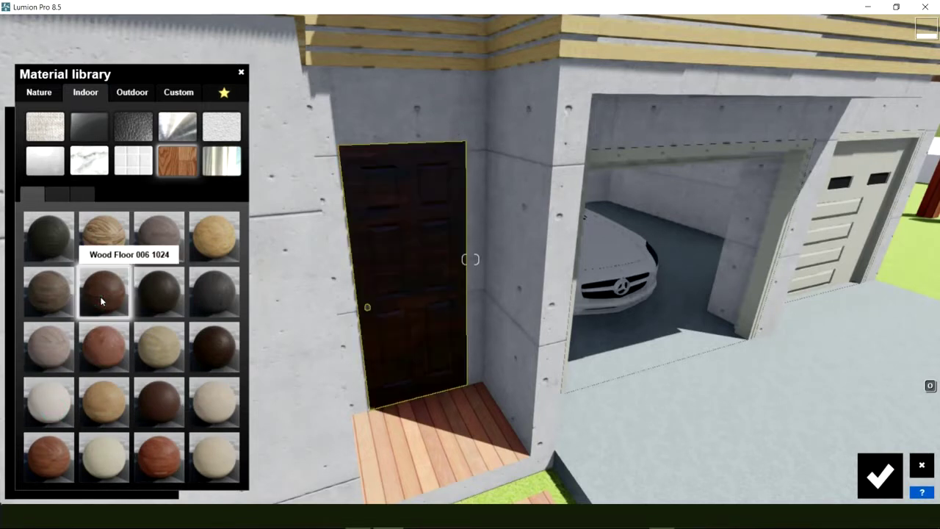
{"action": "left_click", "coordinate": [65, 194]}
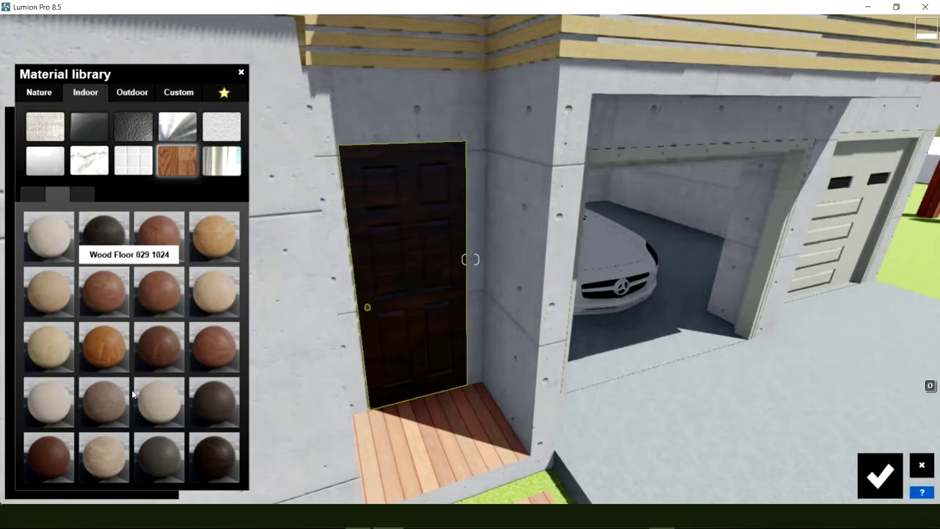
{"action": "left_click", "coordinate": [216, 457]}
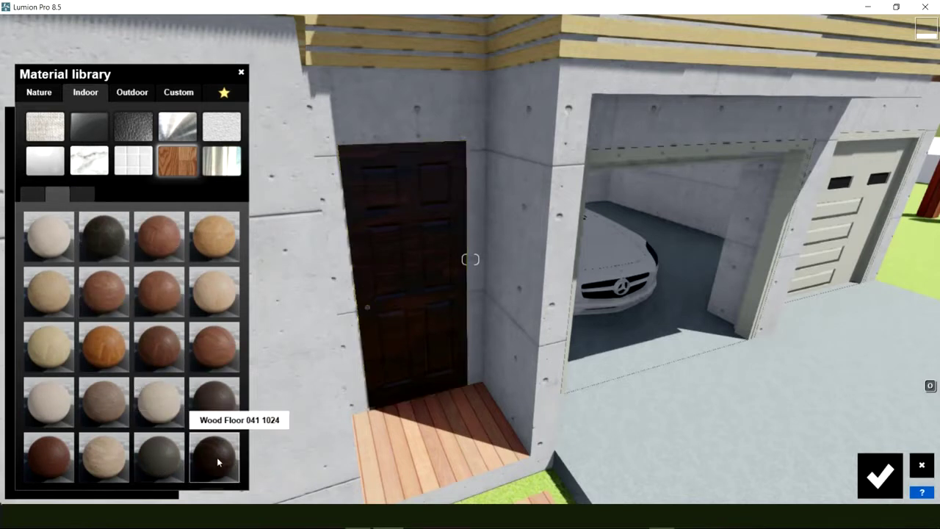
{"action": "left_click", "coordinate": [170, 459]}
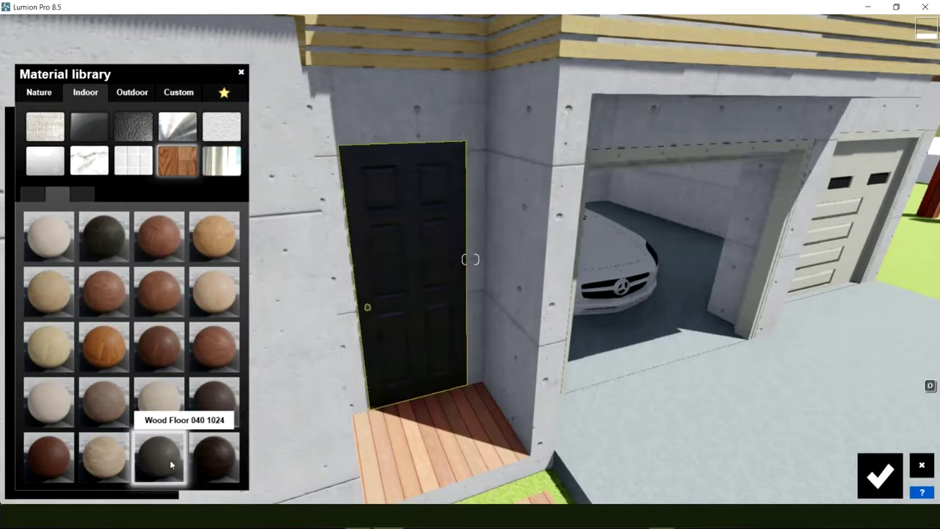
Fly to the garage, give its door the Indoor Metal 'iron' material, and save it.
{"action": "mouse_move", "coordinate": [391, 283]}
{"action": "right_mouse_down"}
{"action": "mouse_move", "coordinate": [421, 325]}
{"action": "mouse_move", "coordinate": [368, 344]}
{"action": "right_mouse_up"}
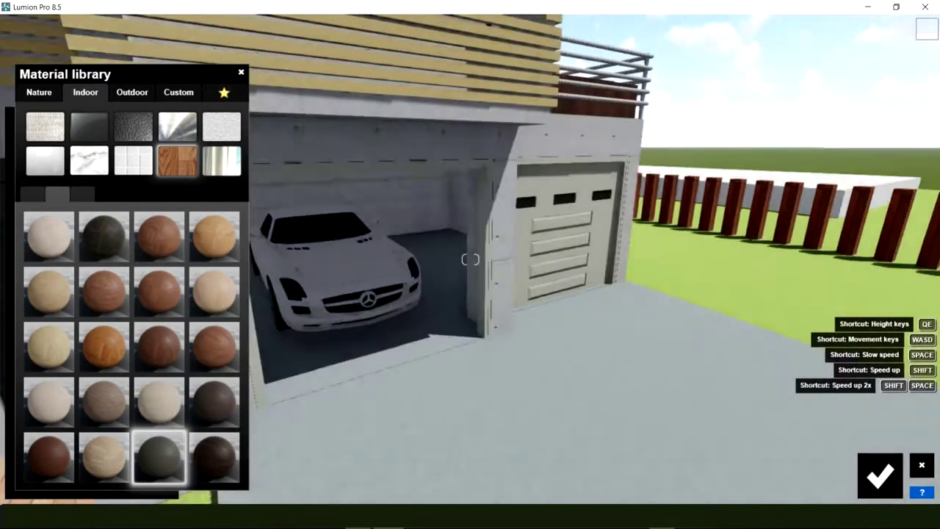
{"action": "key", "text": "w"}
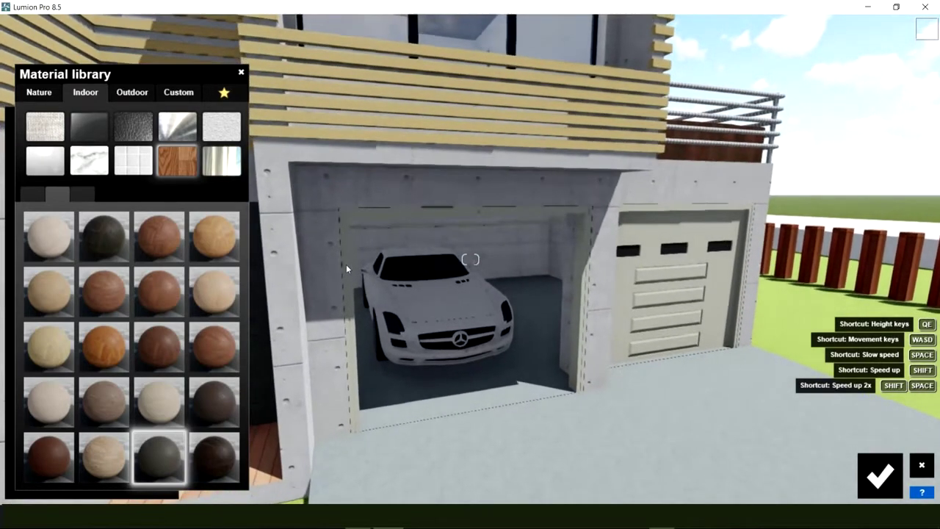
{"action": "left_click", "coordinate": [345, 268]}
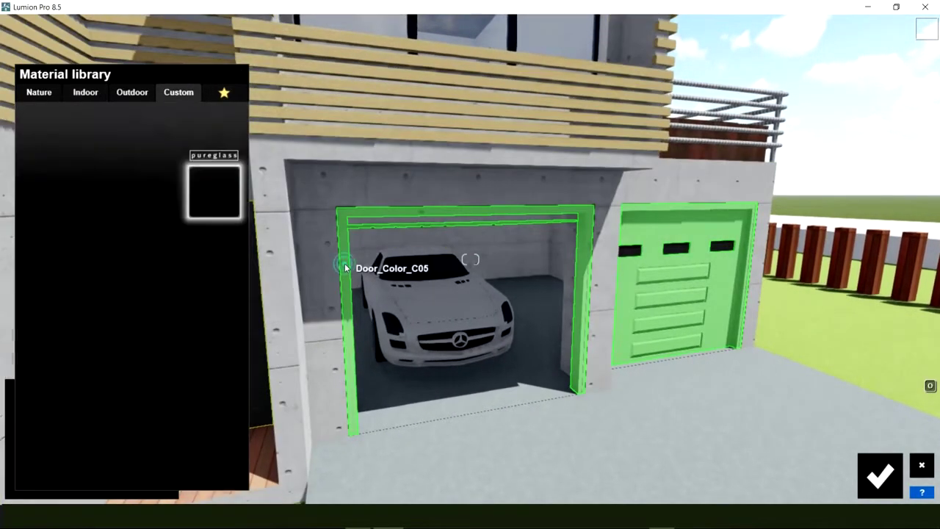
{"action": "left_click", "coordinate": [85, 93]}
{"action": "left_click", "coordinate": [184, 130]}
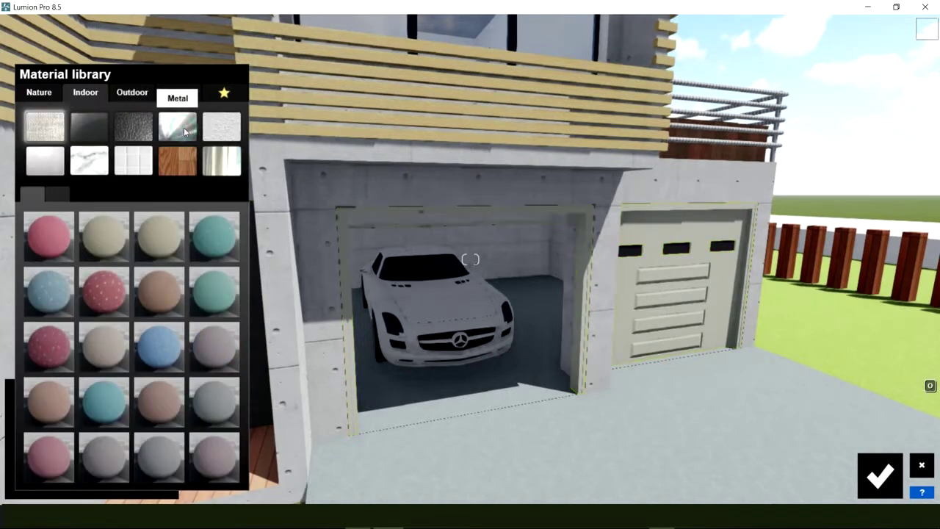
{"action": "left_click", "coordinate": [57, 195]}
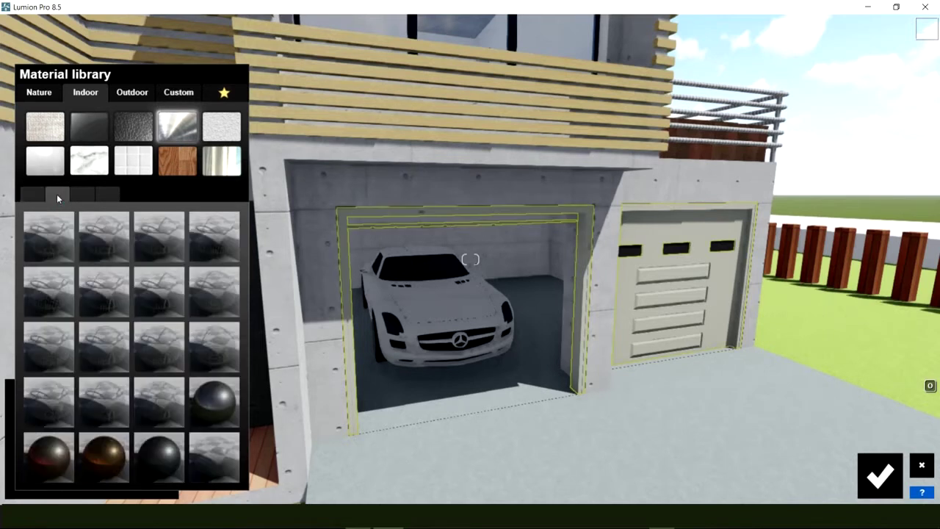
{"action": "left_click", "coordinate": [168, 457]}
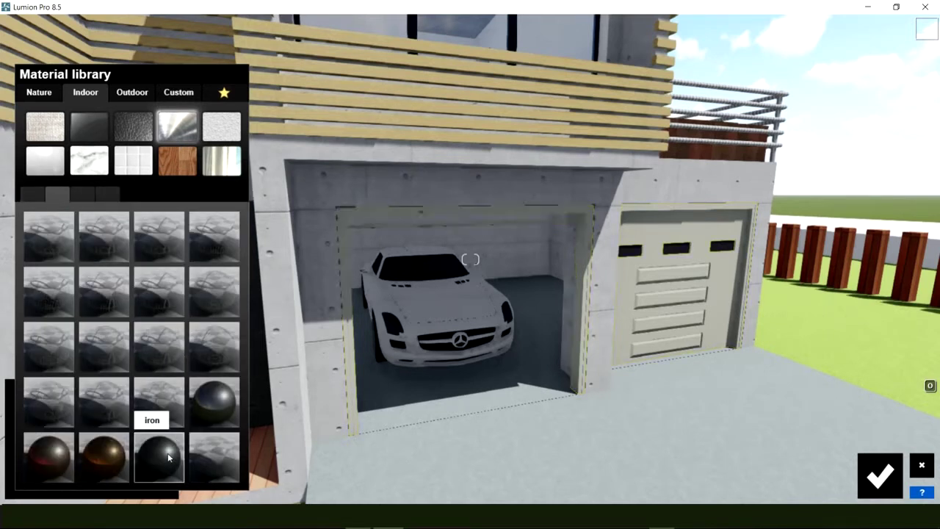
{"action": "right_click_drag", "start_coordinate": [503, 304], "coordinate": [926, 498]}
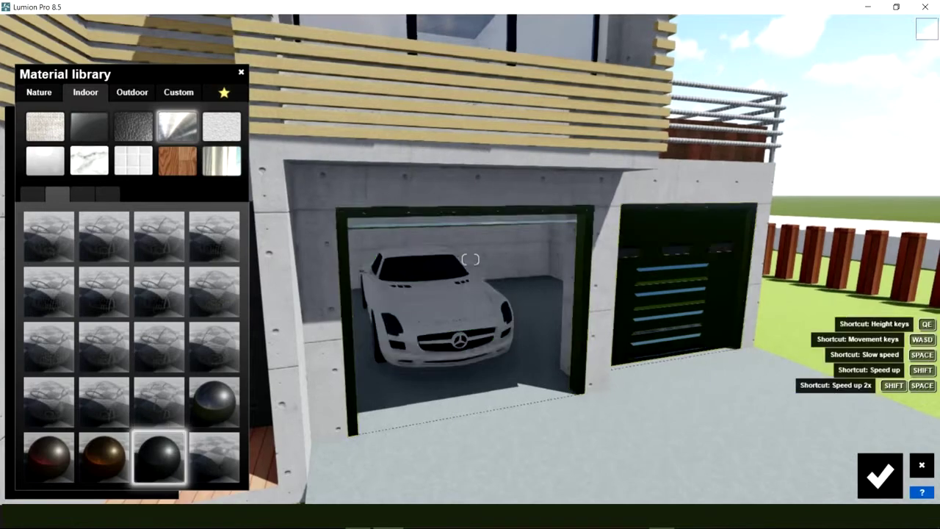
{"action": "left_click", "coordinate": [881, 481]}
{"action": "right_click_drag", "start_coordinate": [365, 291], "coordinate": [387, 298]}
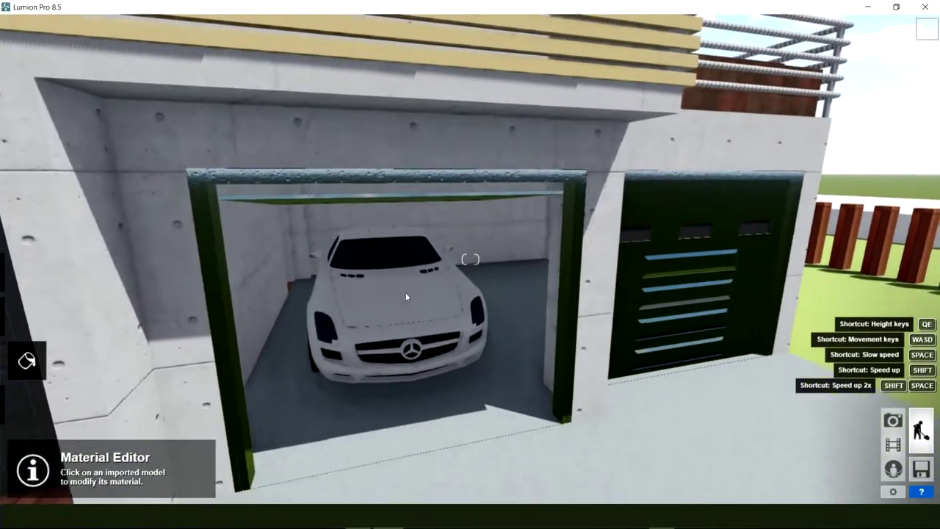
Apply the blue Outdoor painted-metal material to the car body.
{"action": "right_click_drag", "start_coordinate": [386, 298], "coordinate": [385, 292]}
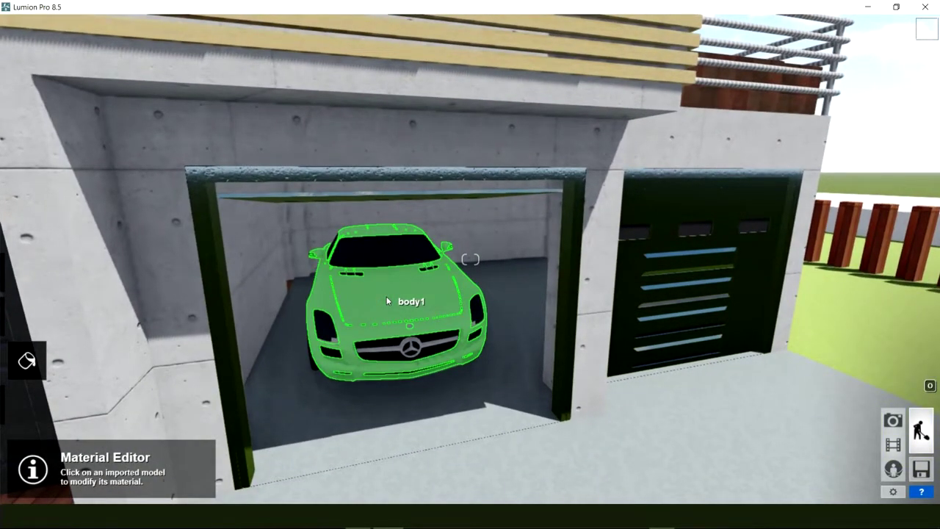
{"action": "left_click", "coordinate": [387, 300]}
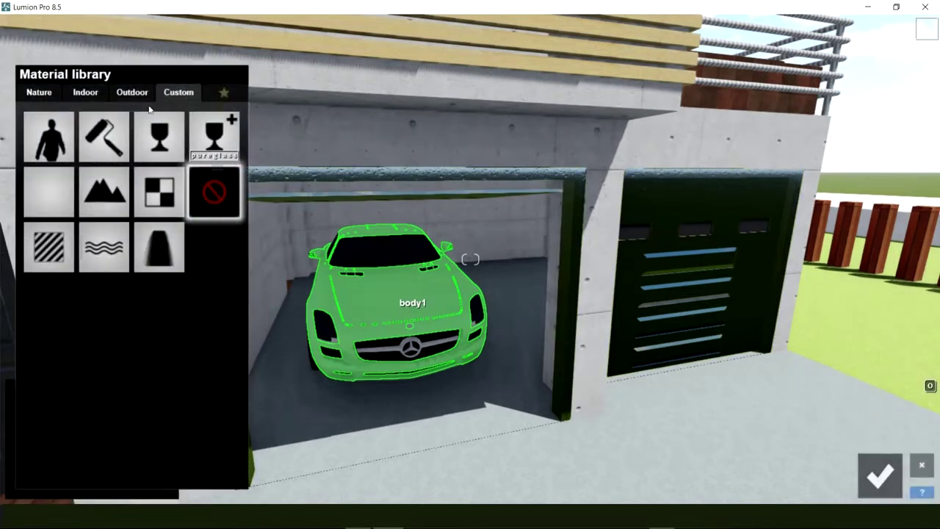
{"action": "left_click", "coordinate": [126, 92]}
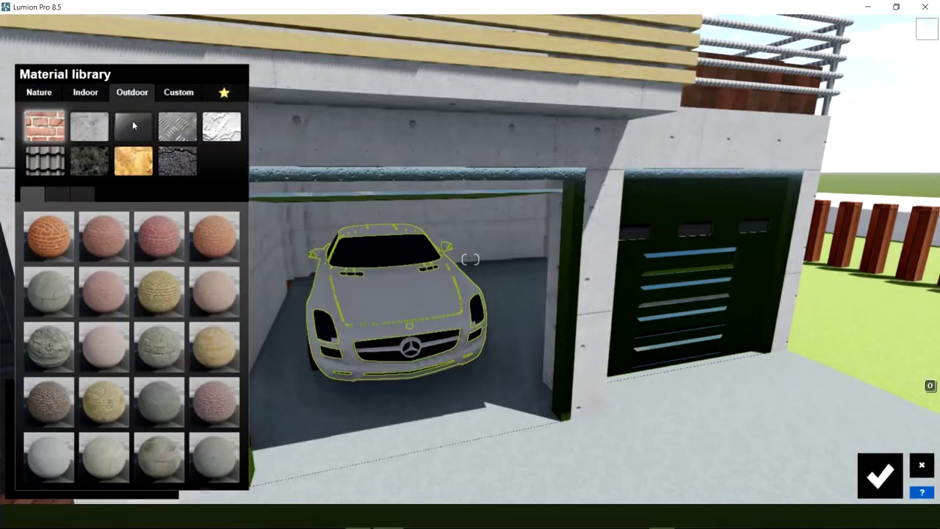
{"action": "left_click", "coordinate": [177, 126]}
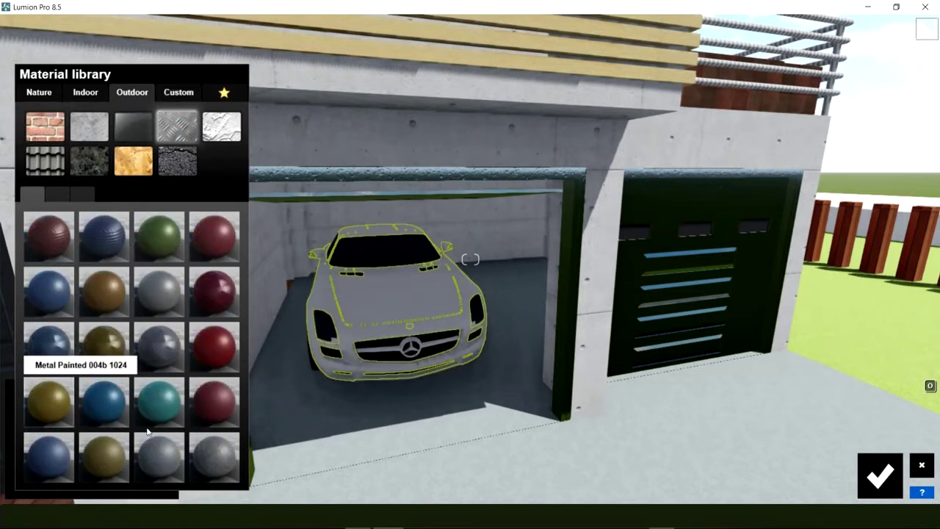
{"action": "left_click", "coordinate": [59, 194]}
{"action": "left_click", "coordinate": [78, 195]}
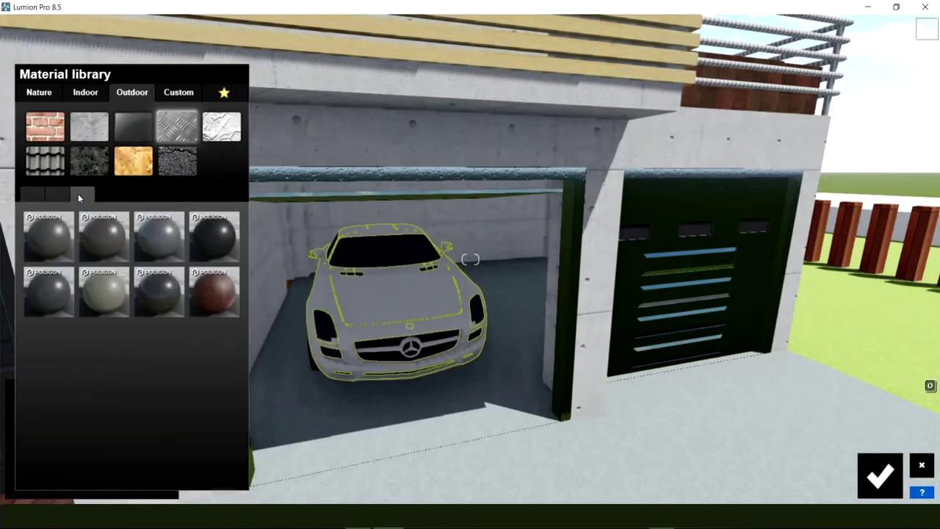
{"action": "left_click", "coordinate": [36, 197]}
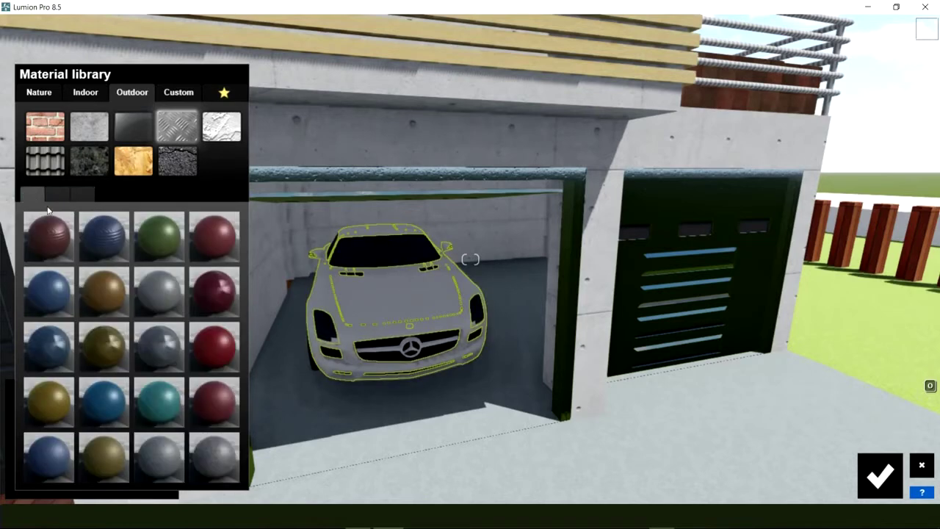
{"action": "left_click", "coordinate": [113, 399]}
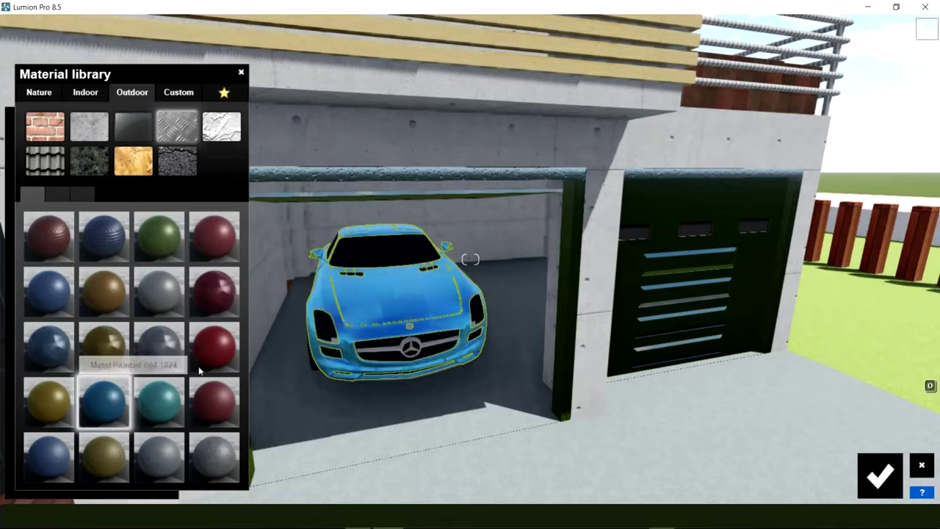
Raise the paint's Colorization, tint it a dark near-black blue, and save.
{"action": "left_click", "coordinate": [105, 401]}
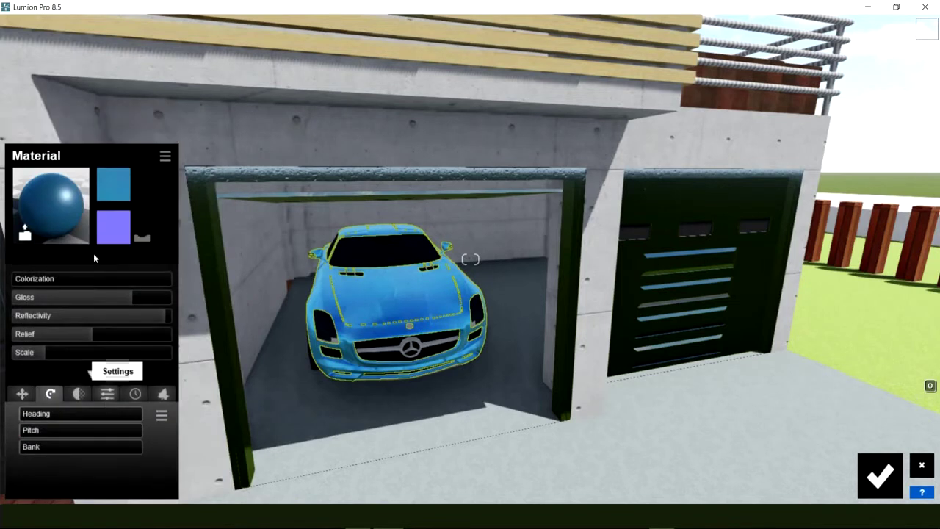
{"action": "left_click_drag", "start_coordinate": [23, 284], "coordinate": [173, 290]}
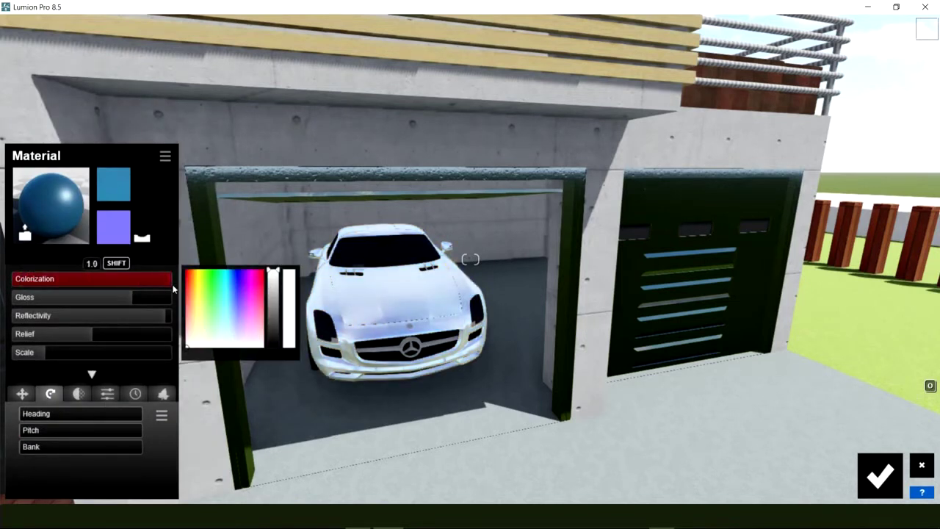
{"action": "left_click", "coordinate": [239, 280]}
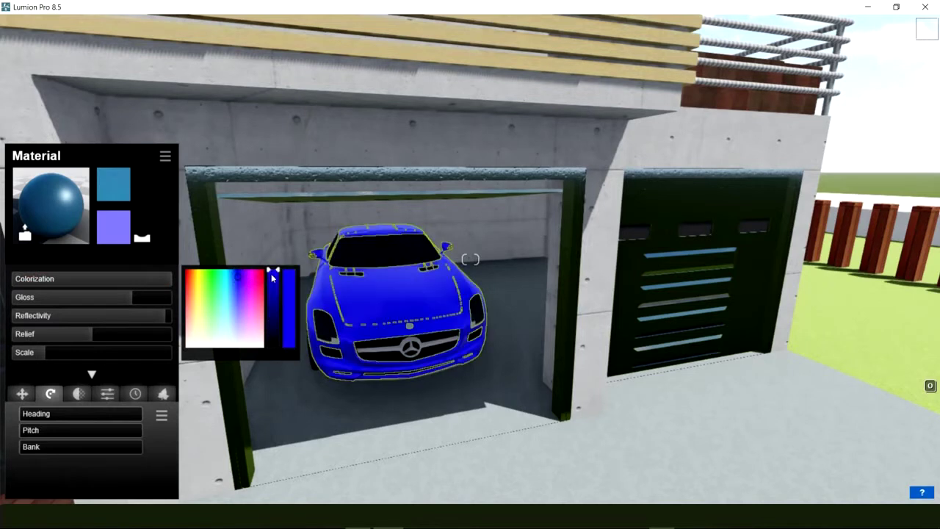
{"action": "left_click_drag", "start_coordinate": [275, 293], "coordinate": [281, 335]}
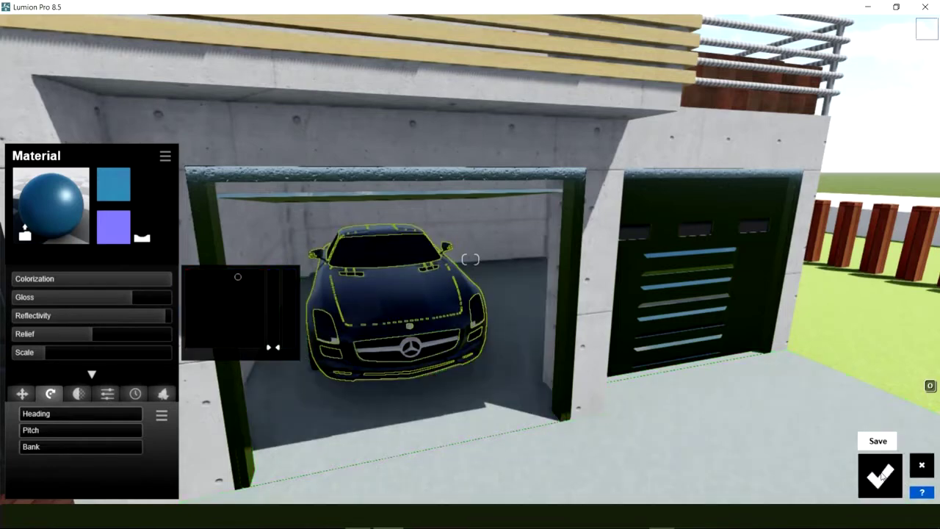
{"action": "left_click", "coordinate": [880, 474]}
{"action": "key", "text": "s"}
{"action": "key", "text": "q"}
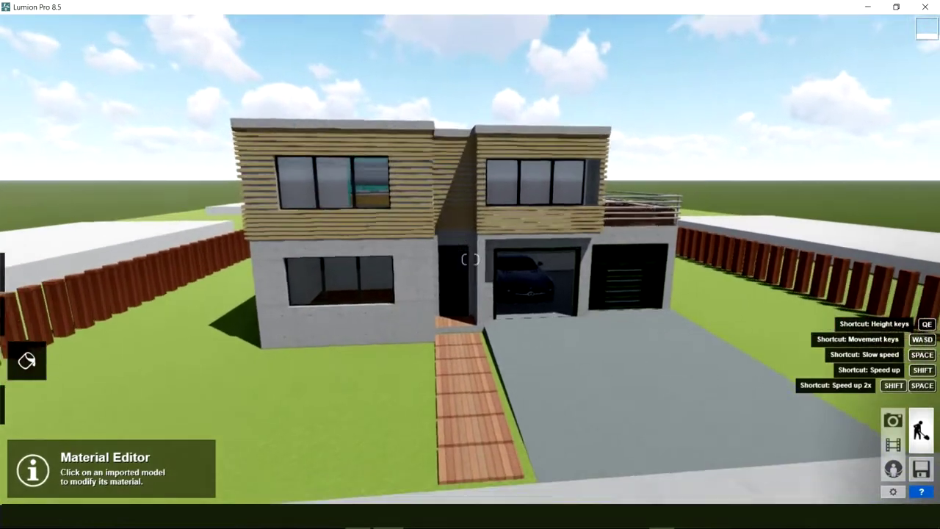
Resurface the street with the dark Outdoor Asphalt 006B 1024 material and confirm.
{"action": "key", "text": "w"}
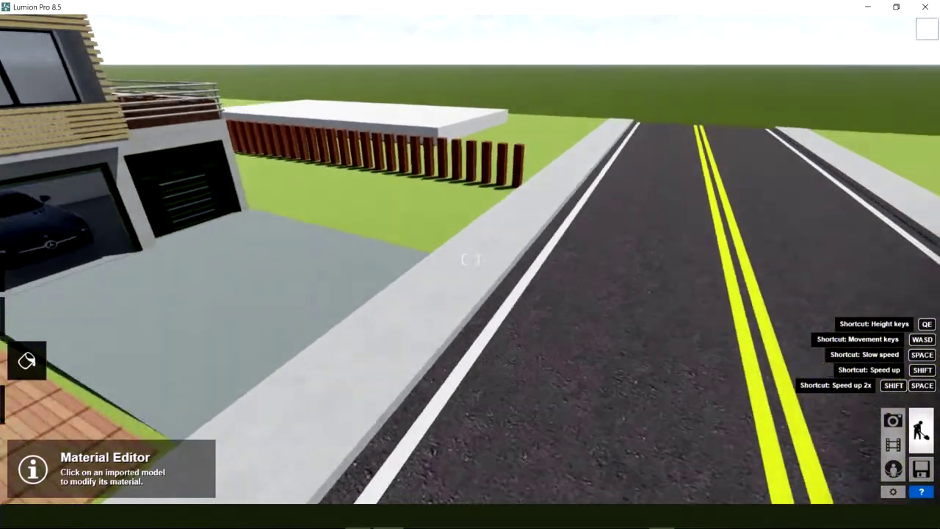
{"action": "right_click_drag", "start_coordinate": [396, 253], "coordinate": [405, 251]}
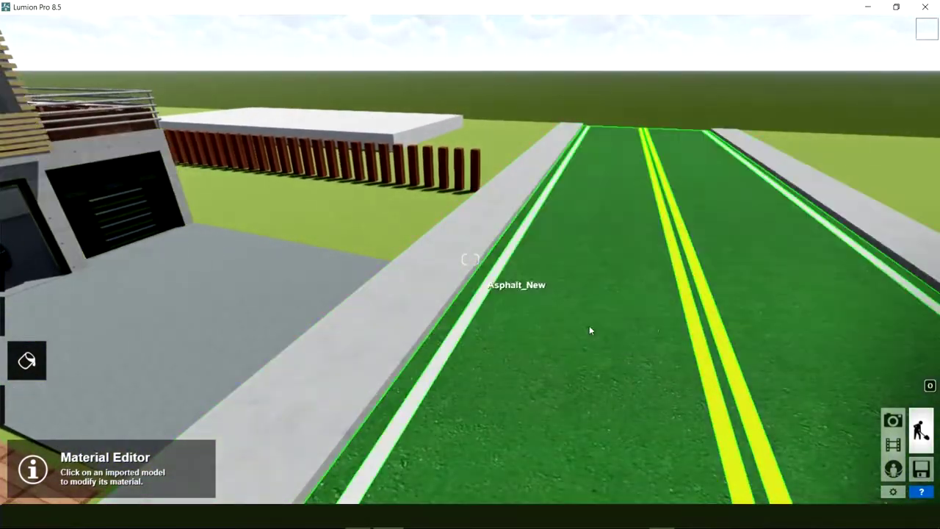
{"action": "left_click", "coordinate": [604, 289]}
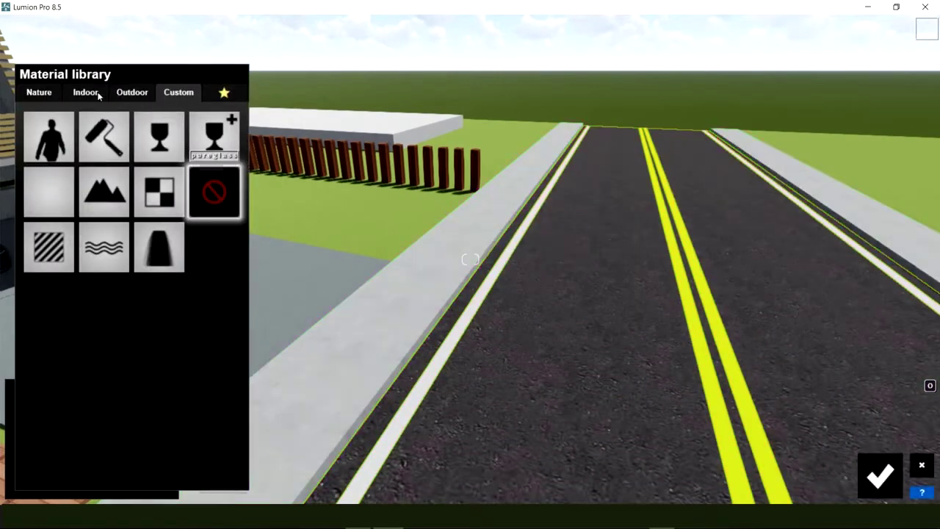
{"action": "left_click", "coordinate": [132, 94]}
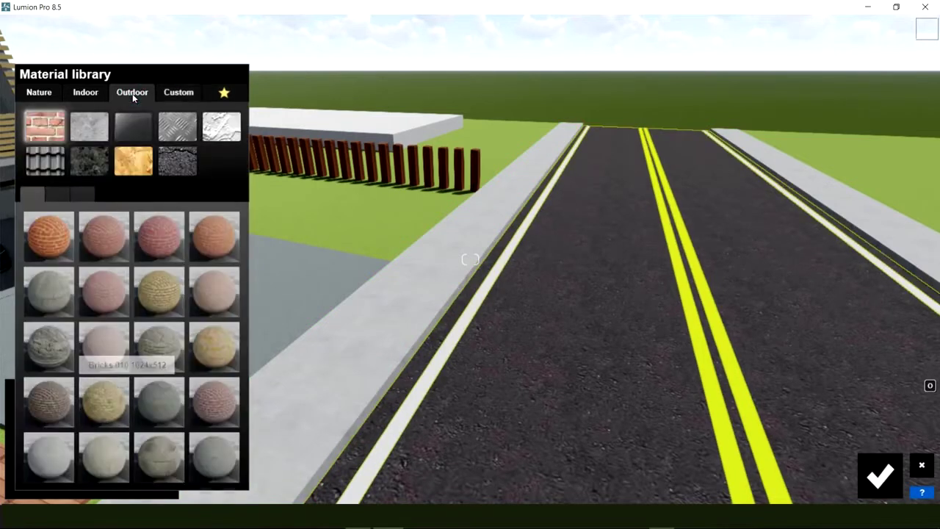
{"action": "left_click", "coordinate": [185, 163]}
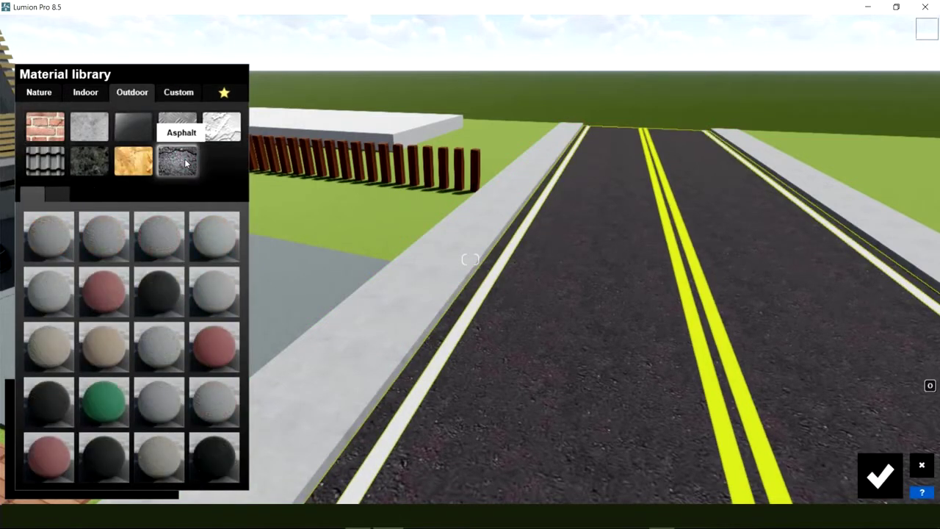
{"action": "left_click", "coordinate": [218, 457]}
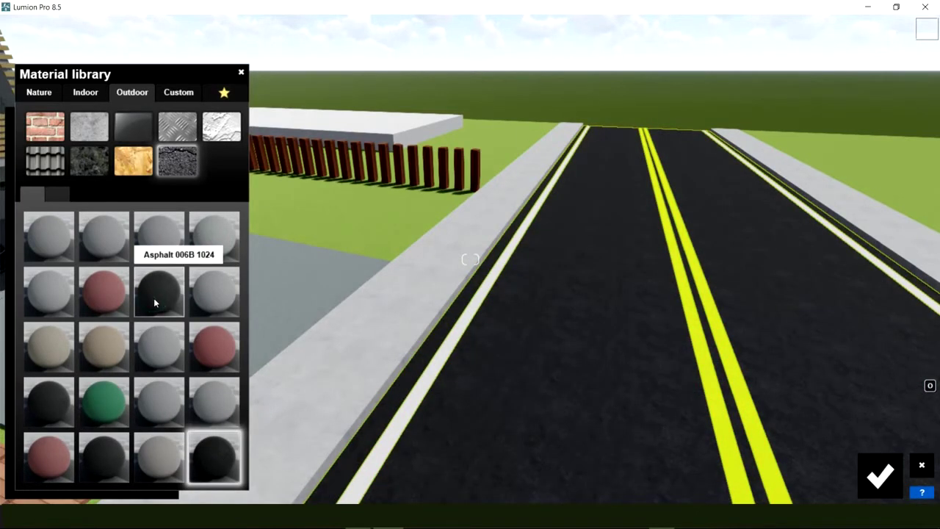
{"action": "left_click", "coordinate": [153, 297]}
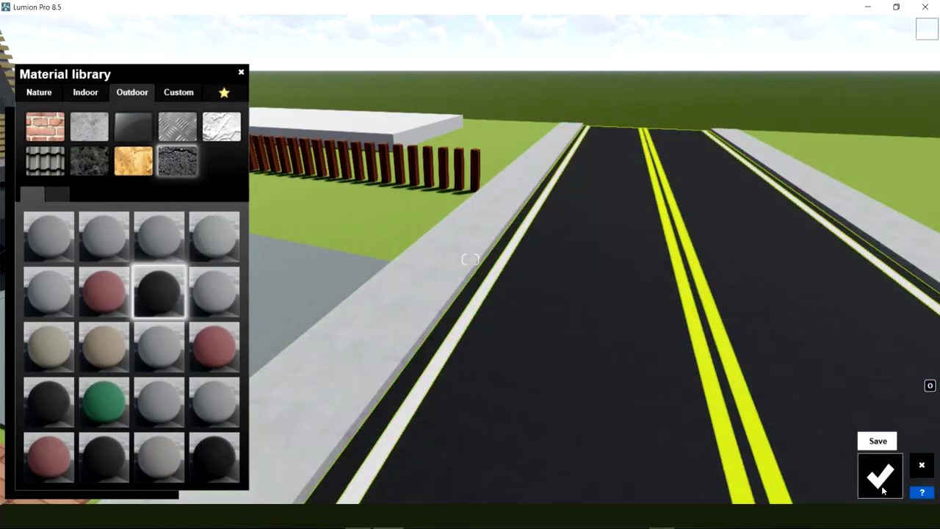
{"action": "left_click", "coordinate": [881, 478]}
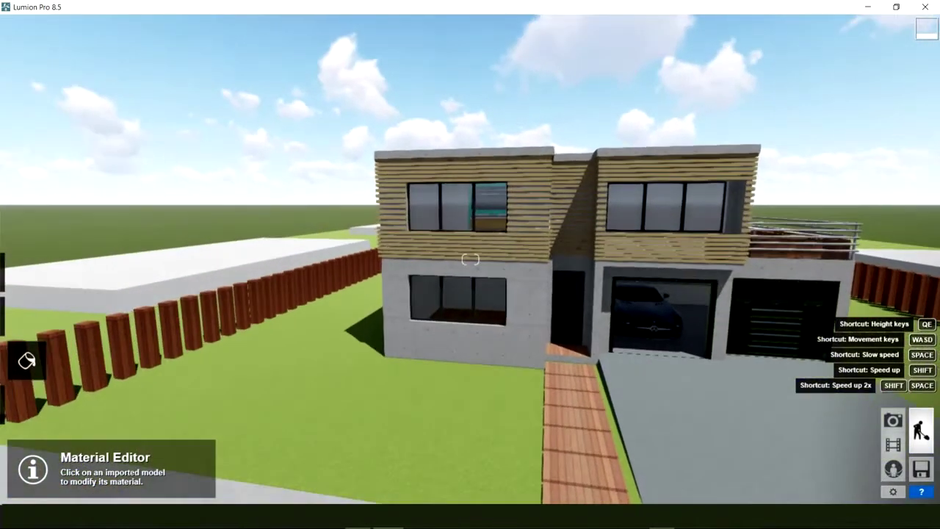
Move to the upper facade and apply Outdoor Wood 006 1024 to the slatted cladding.
{"action": "right_click_drag", "start_coordinate": [470, 259], "coordinate": [336, 289]}
{"action": "scroll", "coordinate": [335, 289], "scroll_direction": "up", "scroll_amount": 5}
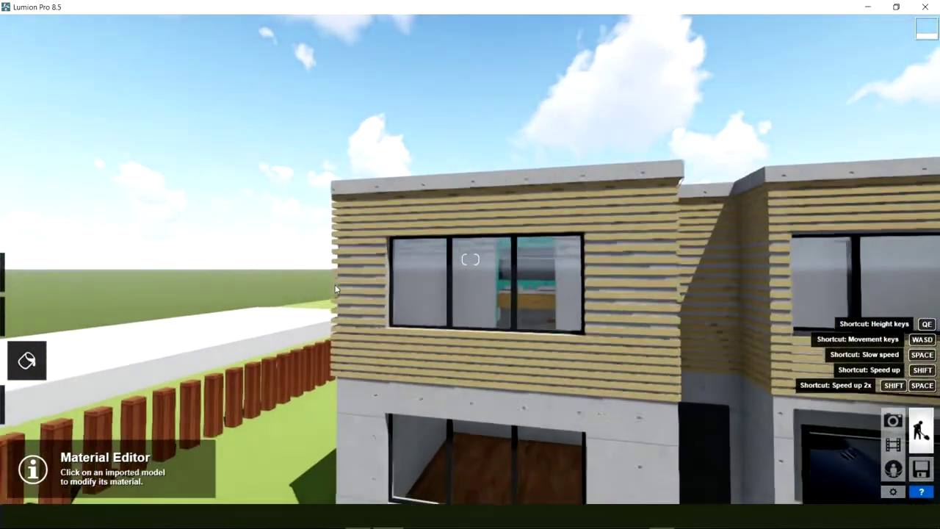
{"action": "scroll", "coordinate": [506, 375], "scroll_direction": "up", "scroll_amount": 6}
{"action": "scroll", "coordinate": [506, 374], "scroll_direction": "down", "scroll_amount": 2}
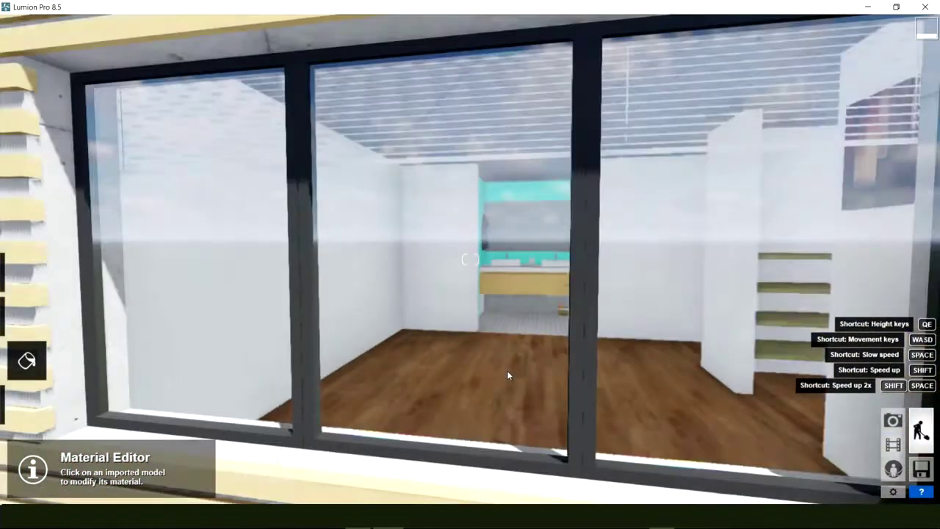
{"action": "scroll", "coordinate": [506, 375], "scroll_direction": "down", "scroll_amount": 5}
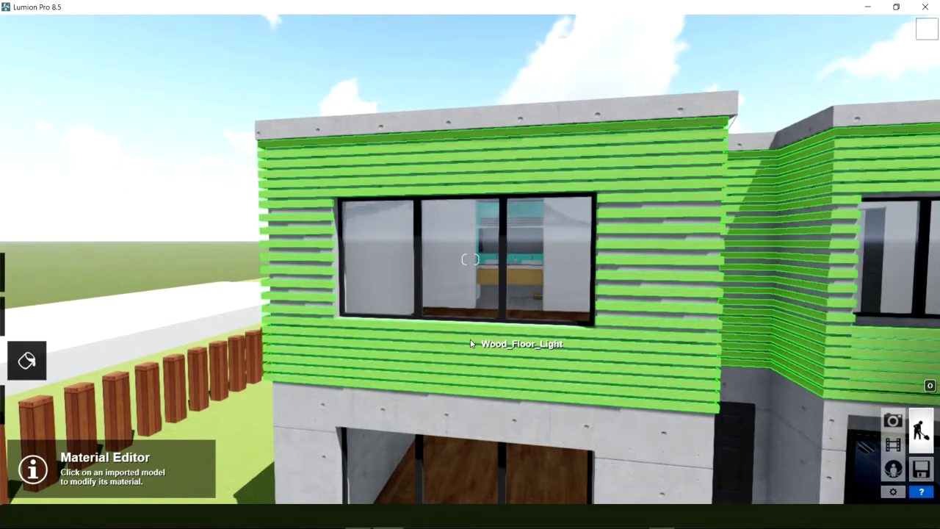
{"action": "left_click", "coordinate": [470, 343]}
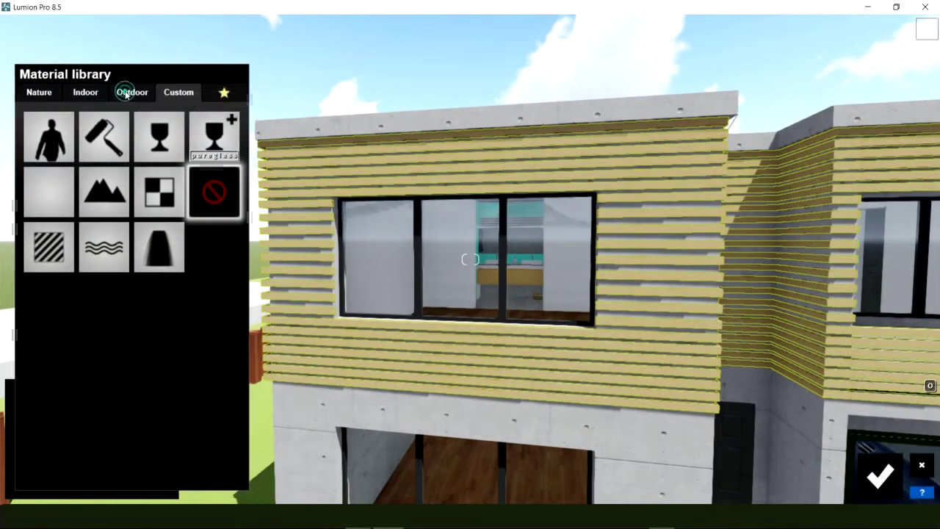
{"action": "left_click", "coordinate": [126, 93]}
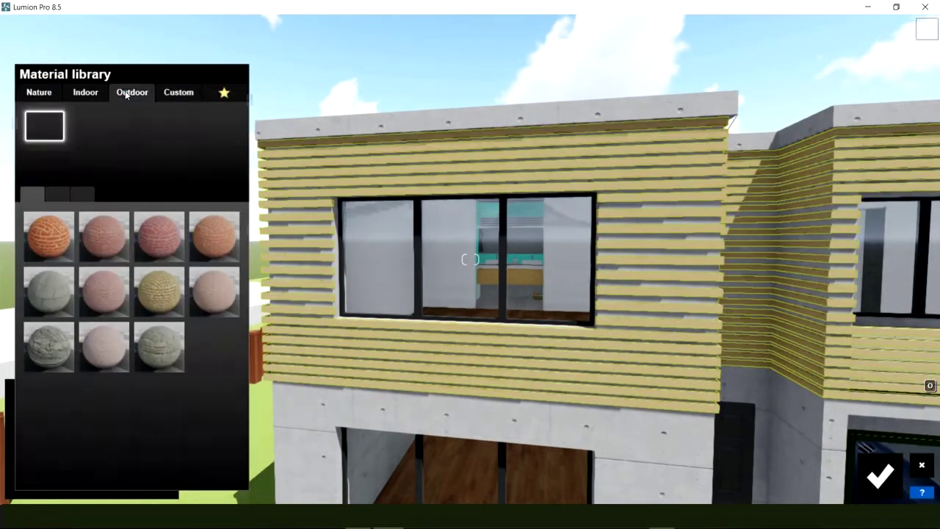
{"action": "left_click", "coordinate": [132, 165]}
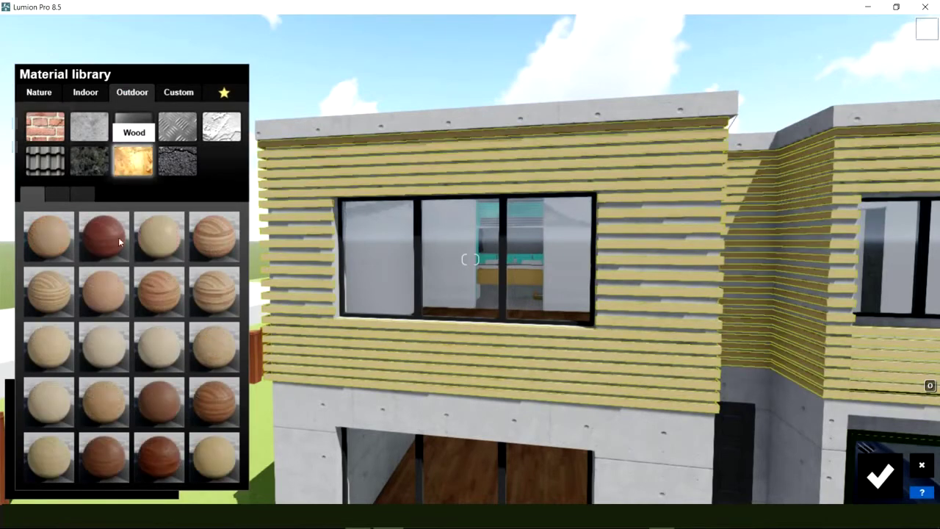
{"action": "left_click", "coordinate": [116, 296]}
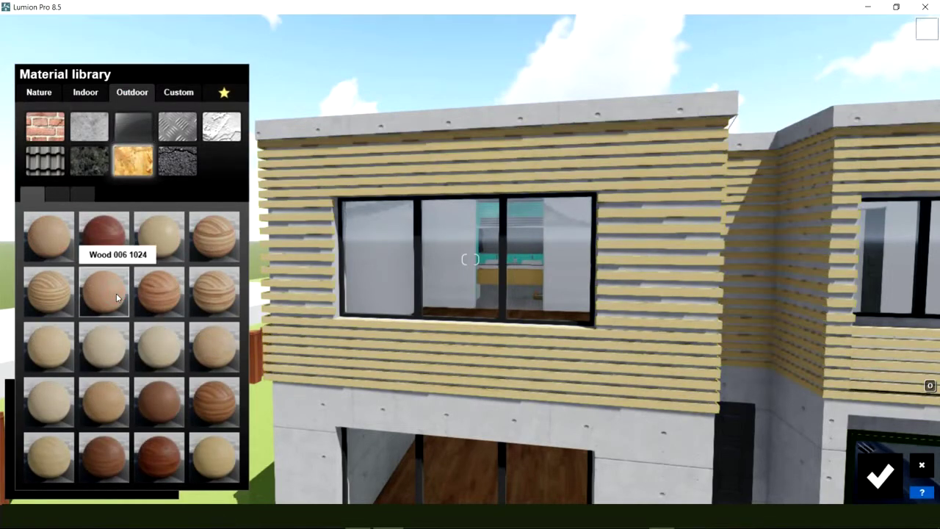
{"action": "left_click", "coordinate": [116, 293]}
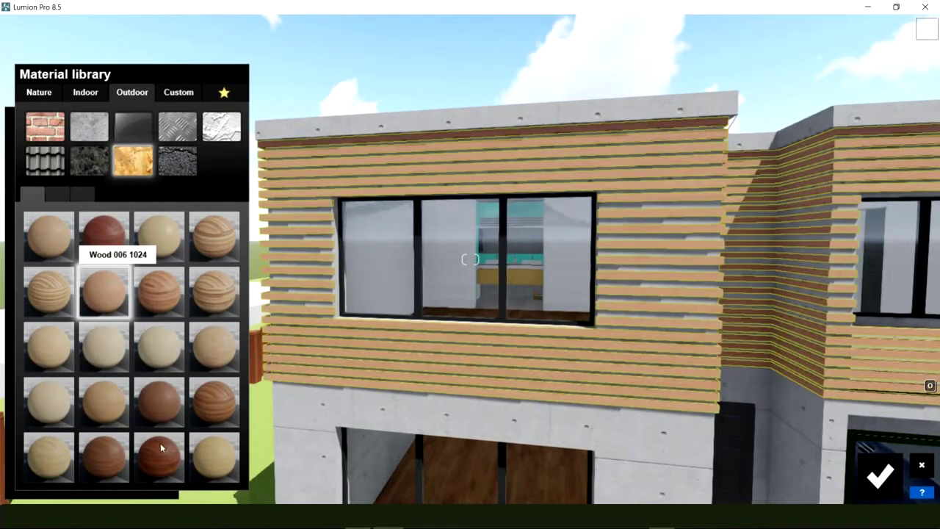
Try Woods 015, 020, 012 and 030, then settle on reddish Wood 031 1024 and confirm.
{"action": "left_click", "coordinate": [171, 403]}
{"action": "right_click_drag", "start_coordinate": [516, 262], "coordinate": [235, 367]}
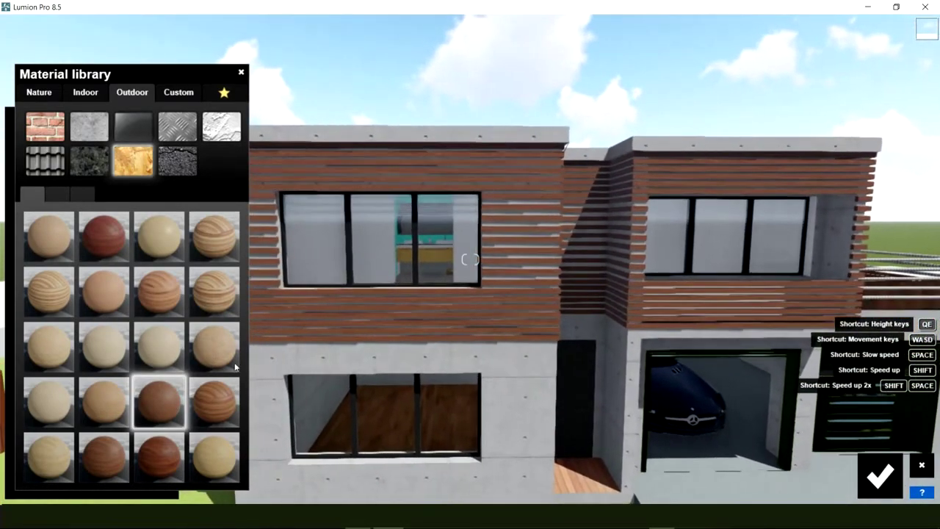
{"action": "left_click", "coordinate": [200, 454]}
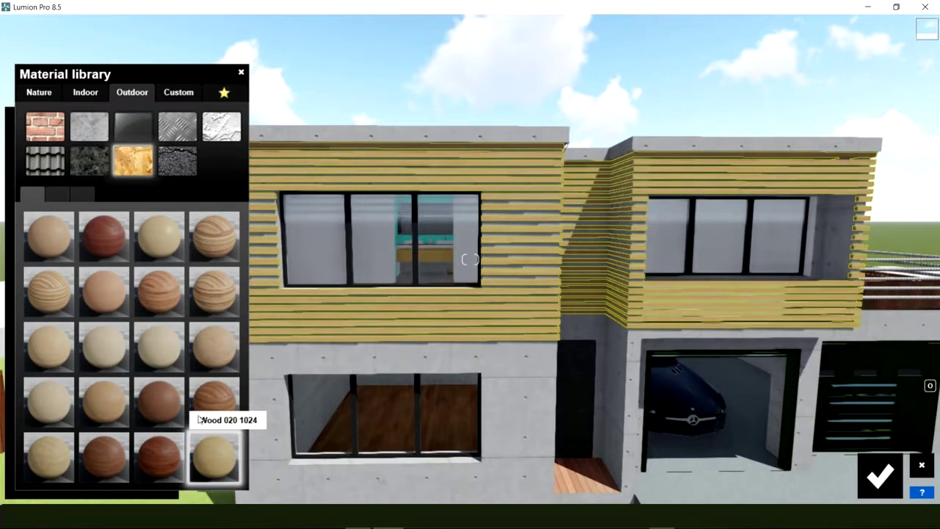
{"action": "left_click", "coordinate": [222, 358]}
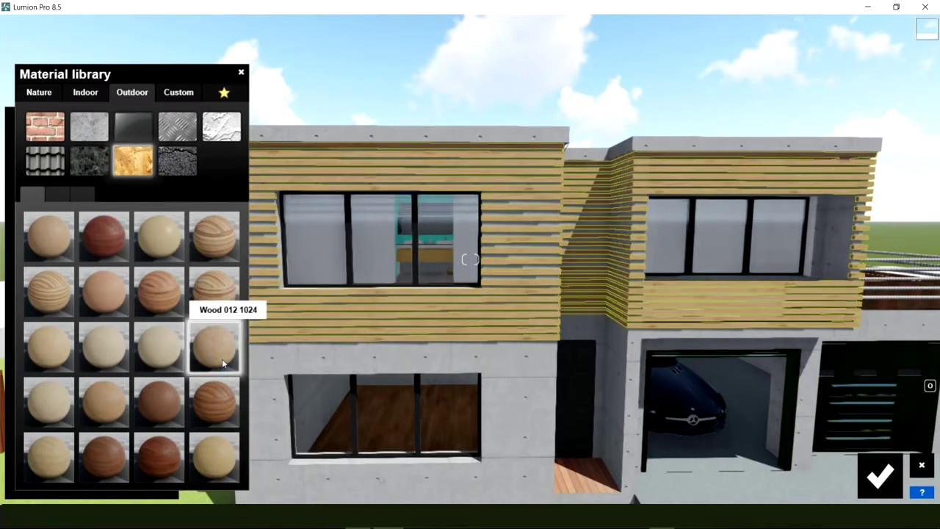
{"action": "left_click", "coordinate": [52, 194]}
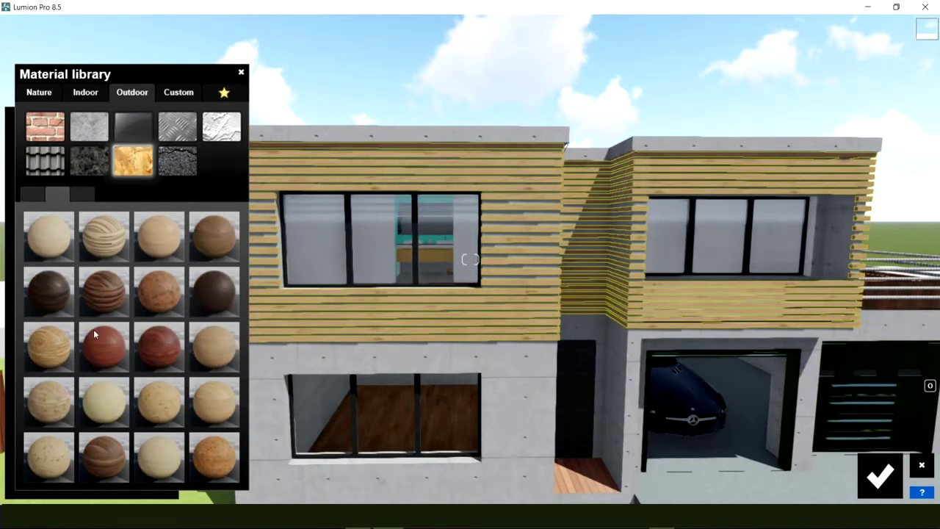
{"action": "left_click", "coordinate": [105, 351]}
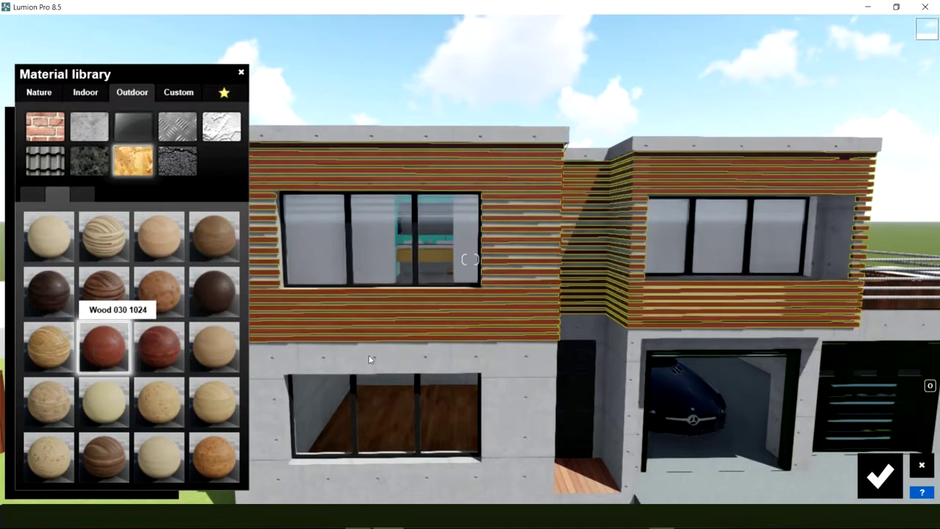
{"action": "right_click_drag", "start_coordinate": [370, 359], "coordinate": [426, 359]}
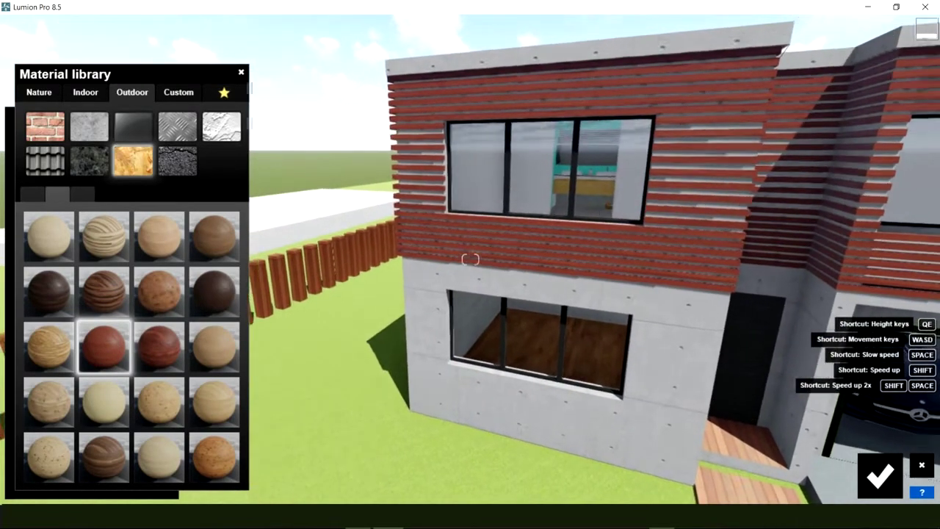
{"action": "left_click", "coordinate": [162, 340]}
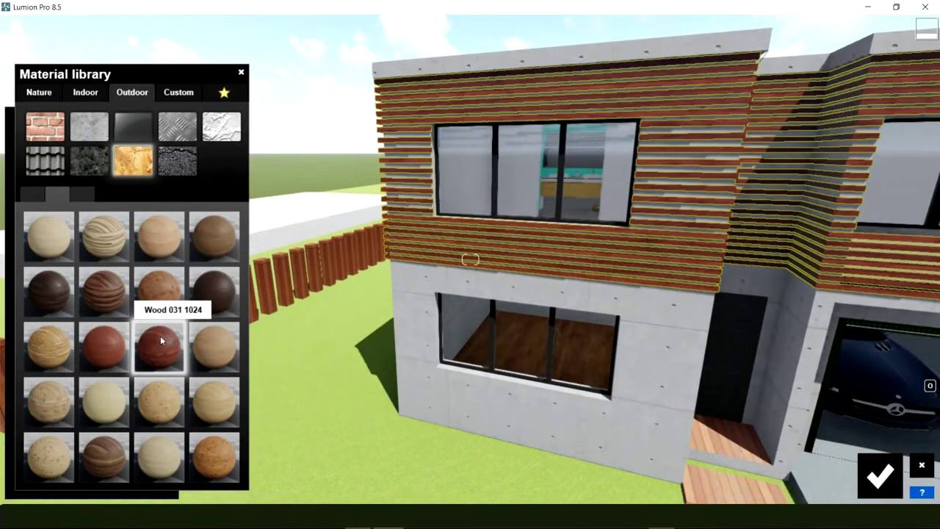
{"action": "right_click_drag", "start_coordinate": [161, 340], "coordinate": [576, 461]}
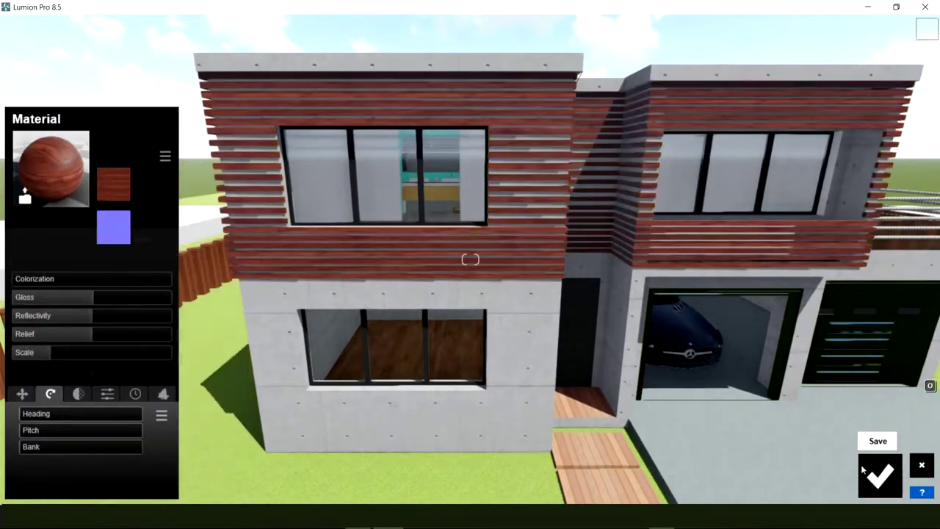
{"action": "left_click", "coordinate": [863, 470]}
{"action": "right_click_drag", "start_coordinate": [863, 470], "coordinate": [549, 249]}
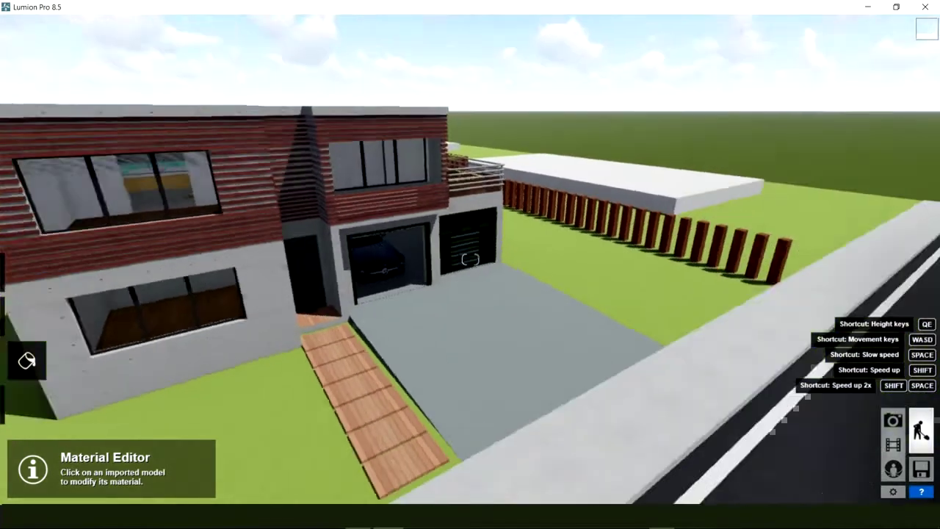
Pave the driveway with Polii CityStreet AsphaltGeneric Clean 001 2k asphalt and confirm.
{"action": "right_click_drag", "start_coordinate": [550, 248], "coordinate": [316, 303]}
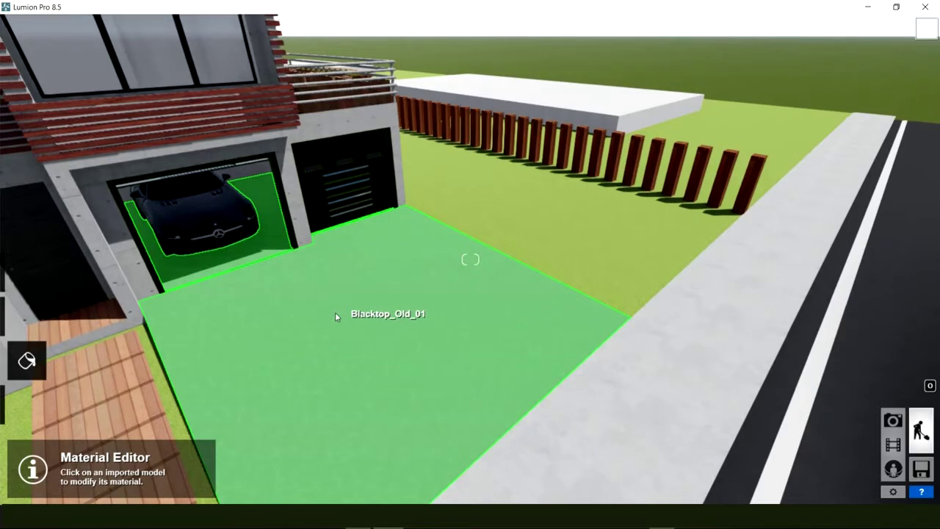
{"action": "left_click", "coordinate": [335, 316]}
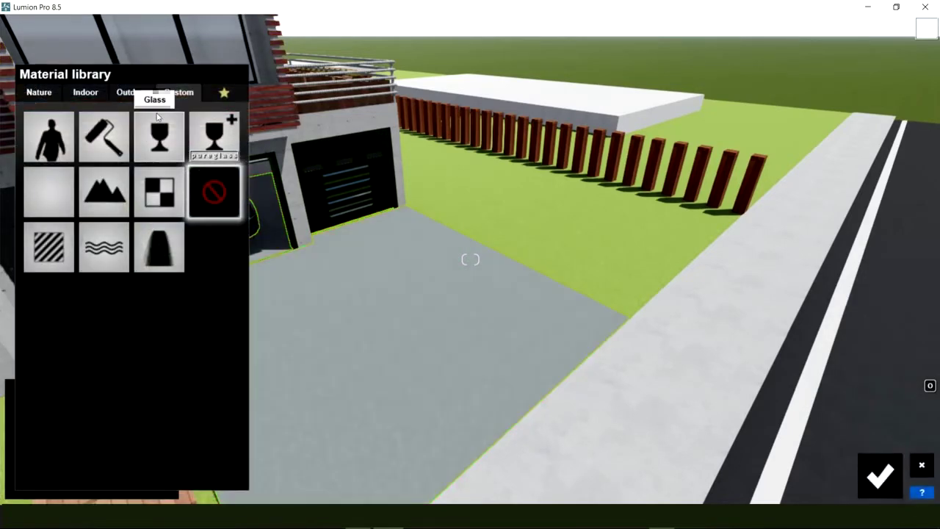
{"action": "left_click", "coordinate": [144, 91]}
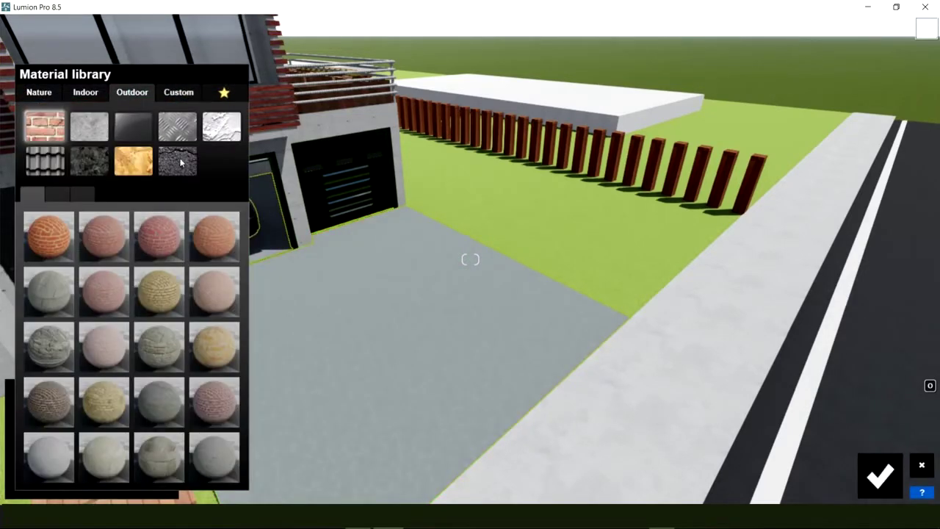
{"action": "left_click", "coordinate": [181, 163]}
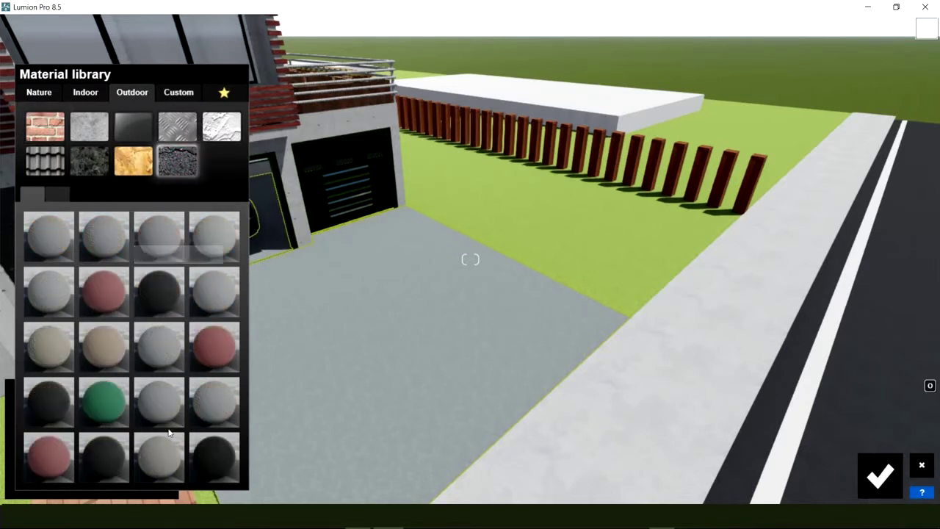
{"action": "left_click", "coordinate": [59, 192]}
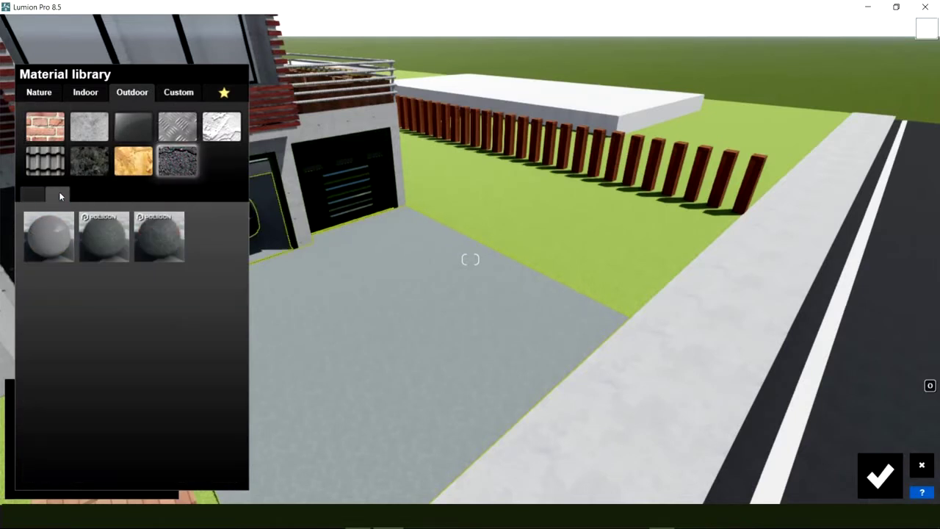
{"action": "left_click", "coordinate": [112, 246]}
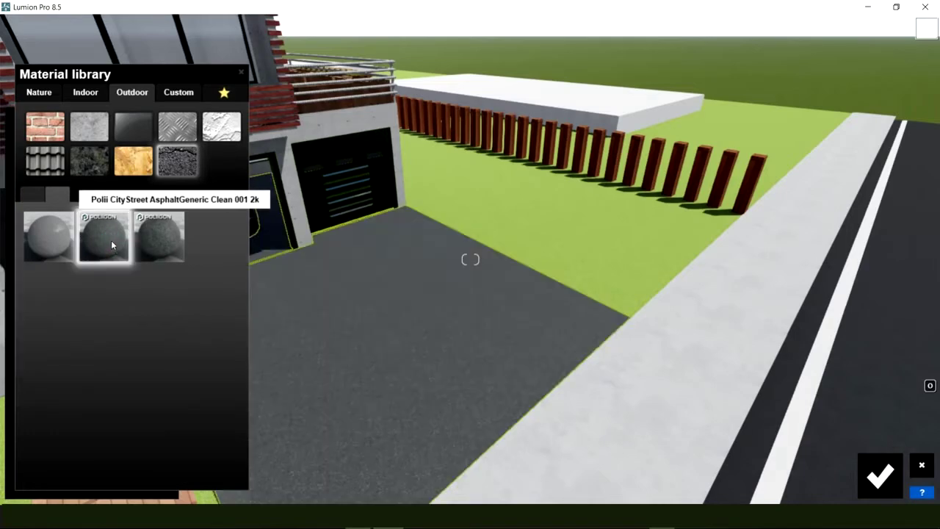
{"action": "left_click", "coordinate": [880, 477]}
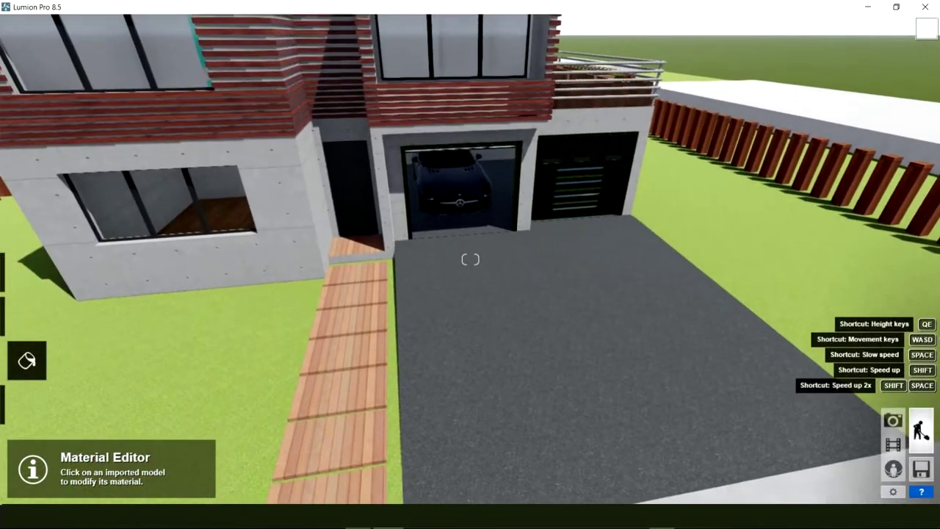
Orbit away from the house front and pull back to look over the backyard pool.
{"action": "right_click_drag", "start_coordinate": [470, 259], "coordinate": [308, 235]}
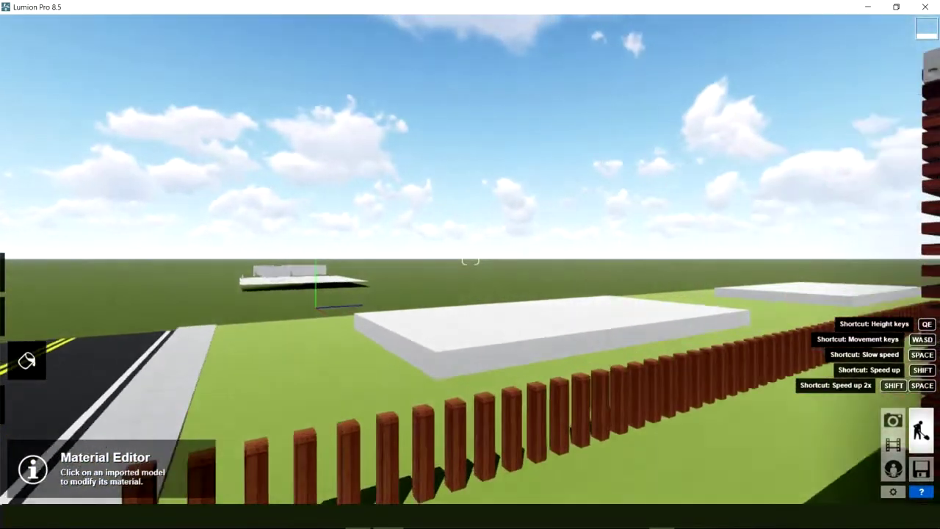
{"action": "mouse_move", "coordinate": [579, 279]}
{"action": "right_mouse_down"}
{"action": "mouse_move", "coordinate": [459, 237]}
{"action": "mouse_move", "coordinate": [493, 256]}
{"action": "mouse_move", "coordinate": [389, 244]}
{"action": "right_mouse_up"}
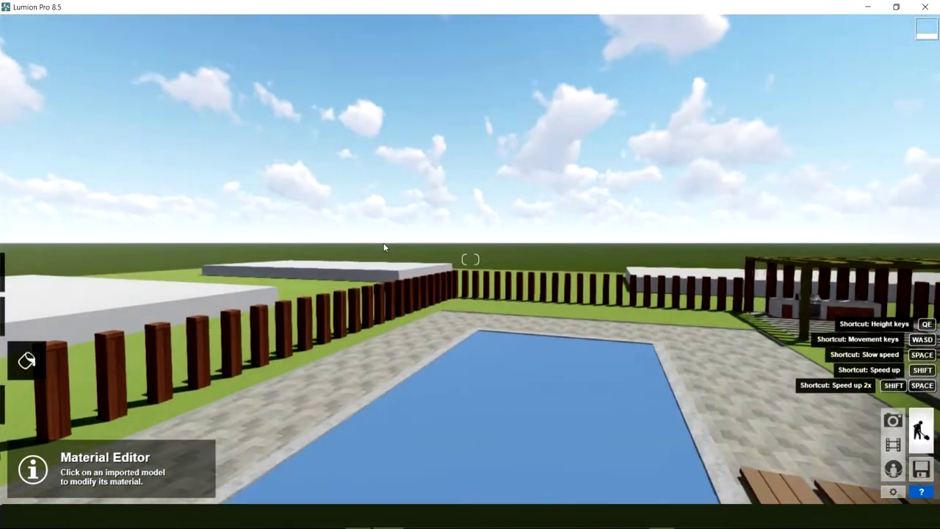
{"action": "scroll", "coordinate": [389, 244], "scroll_direction": "down", "scroll_amount": 5}
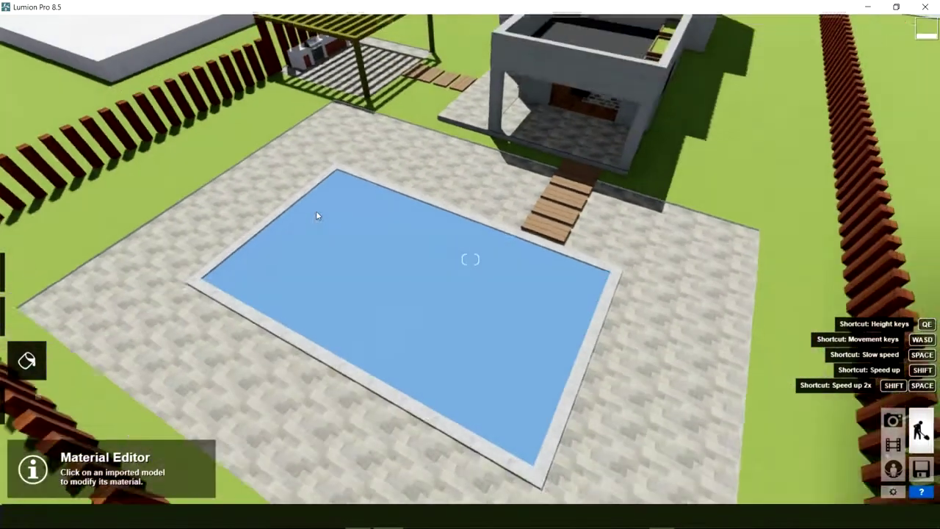
{"action": "scroll", "coordinate": [384, 280], "scroll_direction": "up", "scroll_amount": 2}
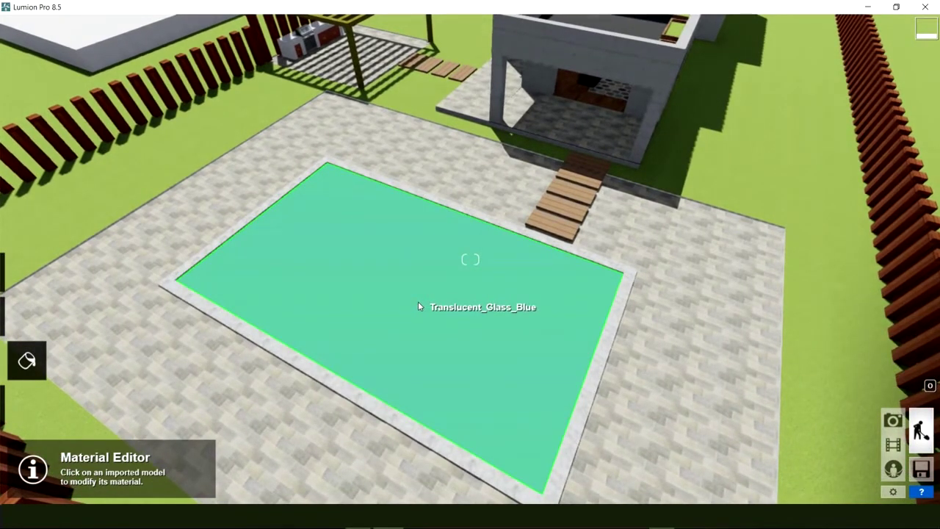
Apply the Custom Water material to the pool surface and view it up close.
{"action": "left_click", "coordinate": [418, 302]}
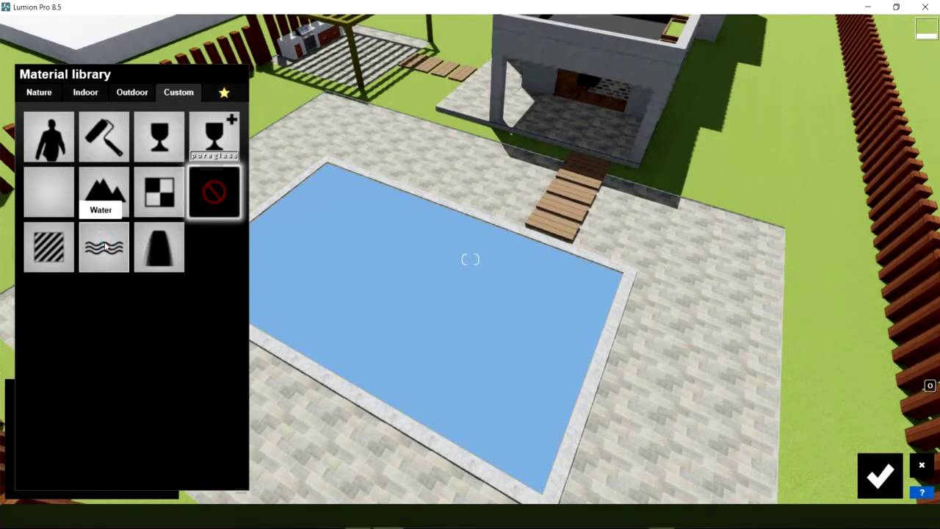
{"action": "left_click", "coordinate": [106, 247]}
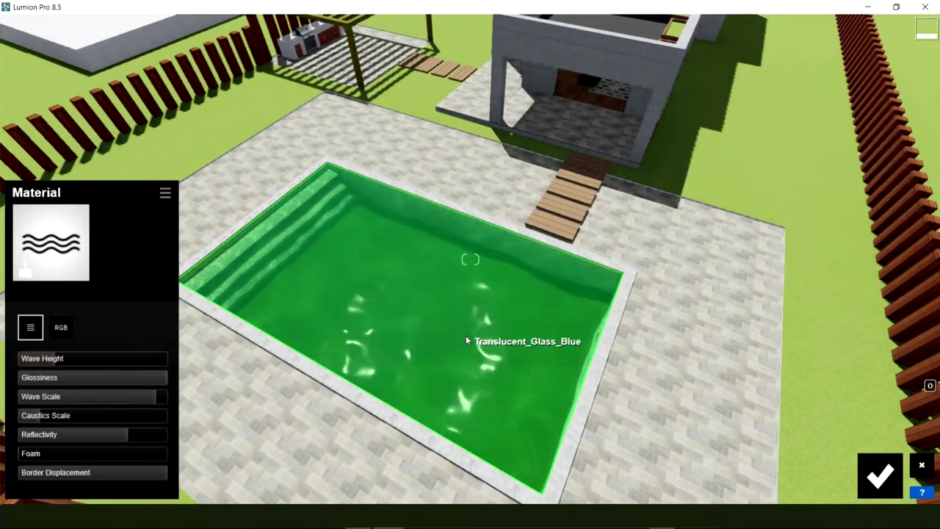
{"action": "right_click_drag", "start_coordinate": [465, 340], "coordinate": [425, 315]}
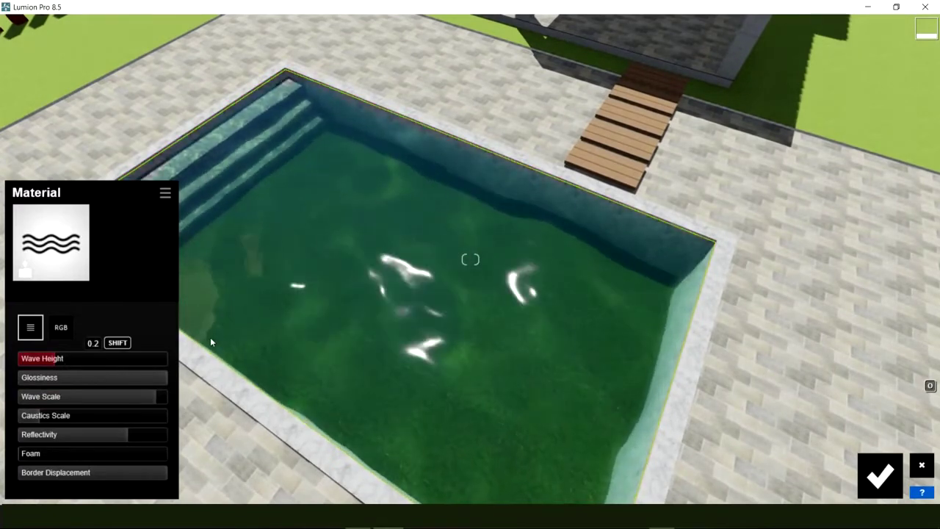
{"action": "mouse_move", "coordinate": [210, 343]}
{"action": "right_mouse_down"}
{"action": "mouse_move", "coordinate": [220, 344]}
{"action": "mouse_move", "coordinate": [171, 376]}
{"action": "right_mouse_up"}
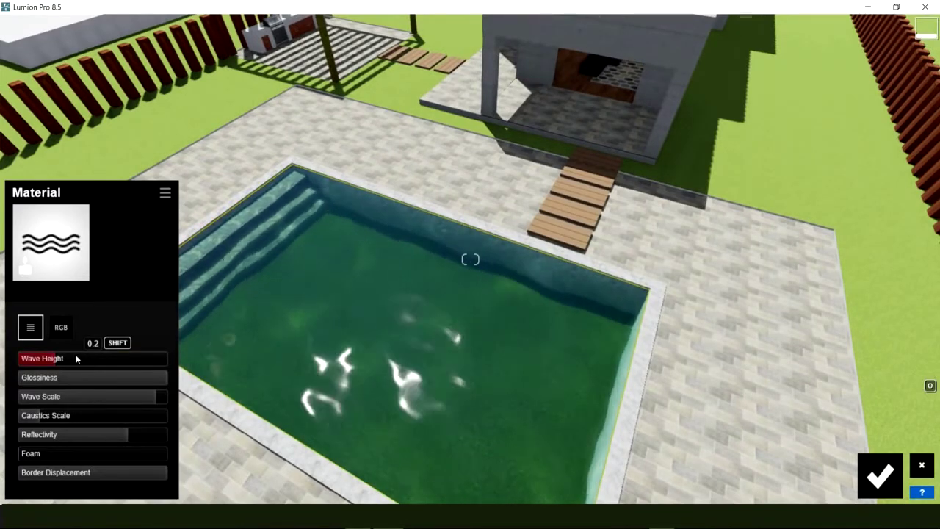
Set the water's Wave Height to 0.2, raise Caustics Scale slightly, and shrink Wave Scale.
{"action": "left_click_drag", "start_coordinate": [63, 359], "coordinate": [182, 359]}
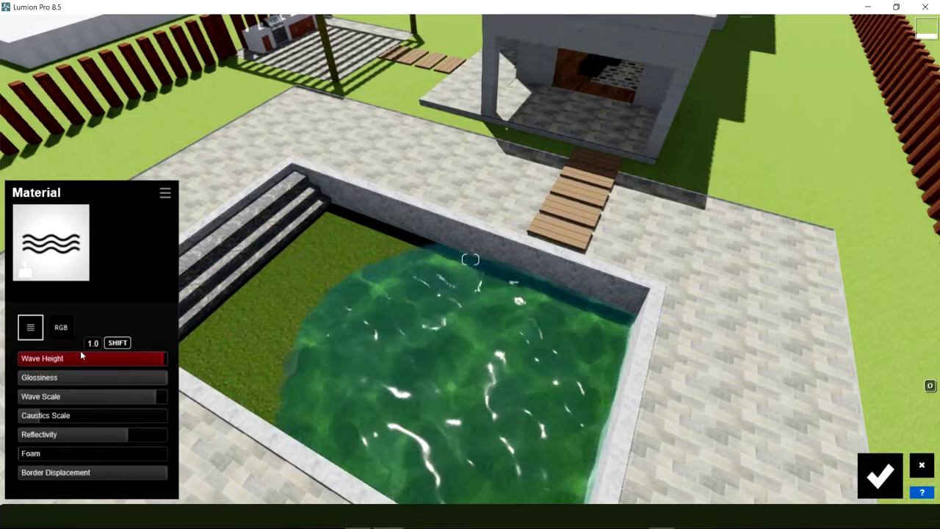
{"action": "mouse_move", "coordinate": [80, 357]}
{"action": "left_mouse_down"}
{"action": "mouse_move", "coordinate": [22, 356]}
{"action": "mouse_move", "coordinate": [30, 359]}
{"action": "left_mouse_up"}
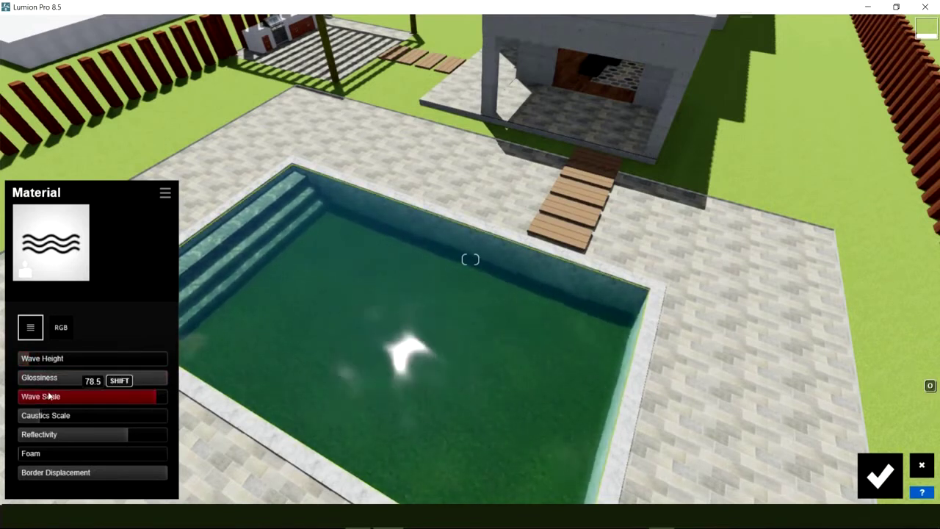
{"action": "left_click_drag", "start_coordinate": [52, 417], "coordinate": [185, 426]}
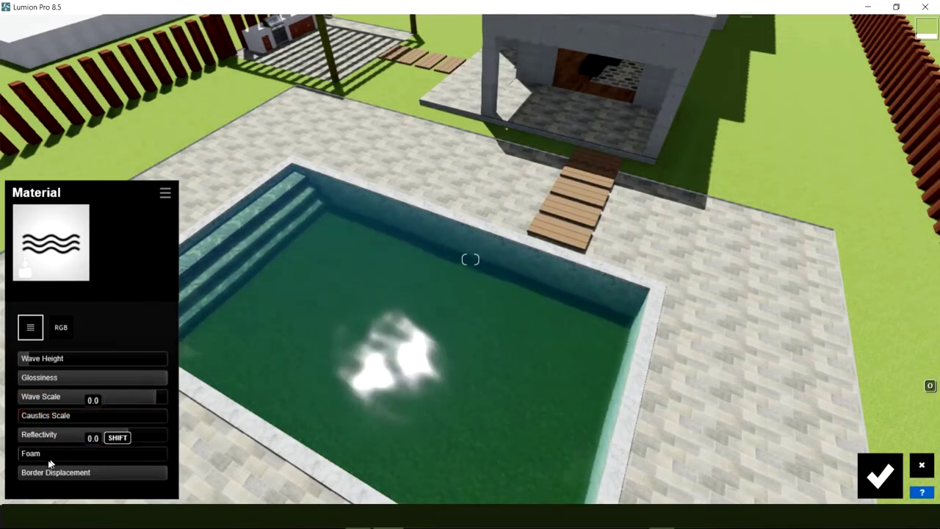
{"action": "mouse_move", "coordinate": [88, 397]}
{"action": "mouse_move", "coordinate": [120, 400]}
{"action": "left_mouse_down"}
{"action": "mouse_move", "coordinate": [38, 399]}
{"action": "mouse_move", "coordinate": [82, 402]}
{"action": "left_mouse_up"}
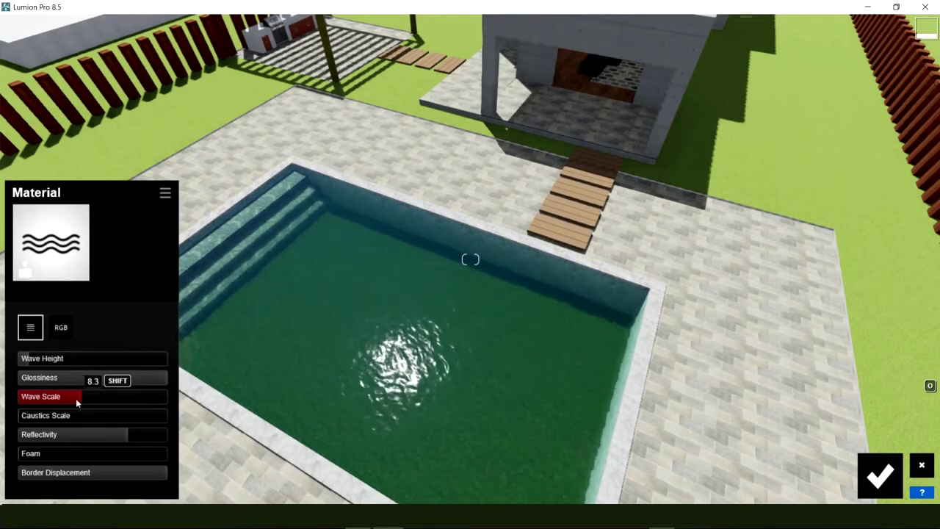
{"action": "right_click_drag", "start_coordinate": [76, 398], "coordinate": [50, 417]}
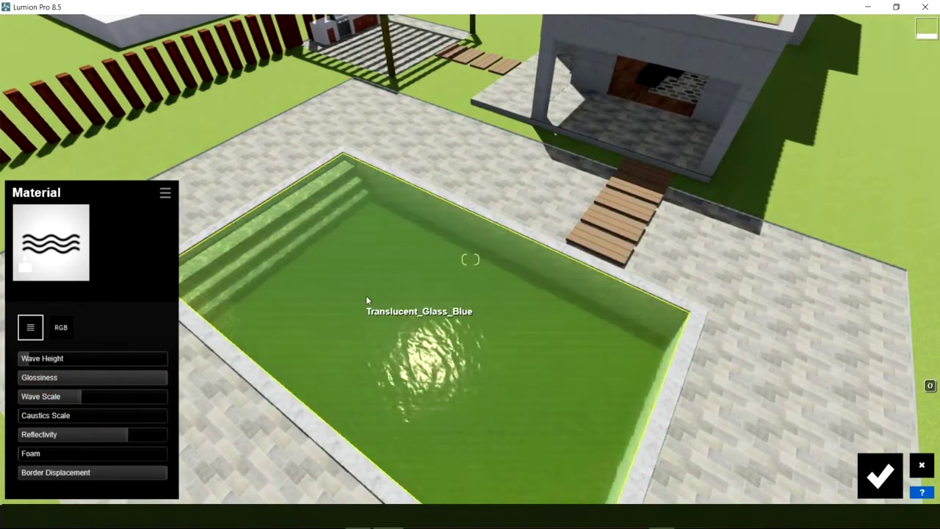
{"action": "right_click_drag", "start_coordinate": [368, 296], "coordinate": [388, 254]}
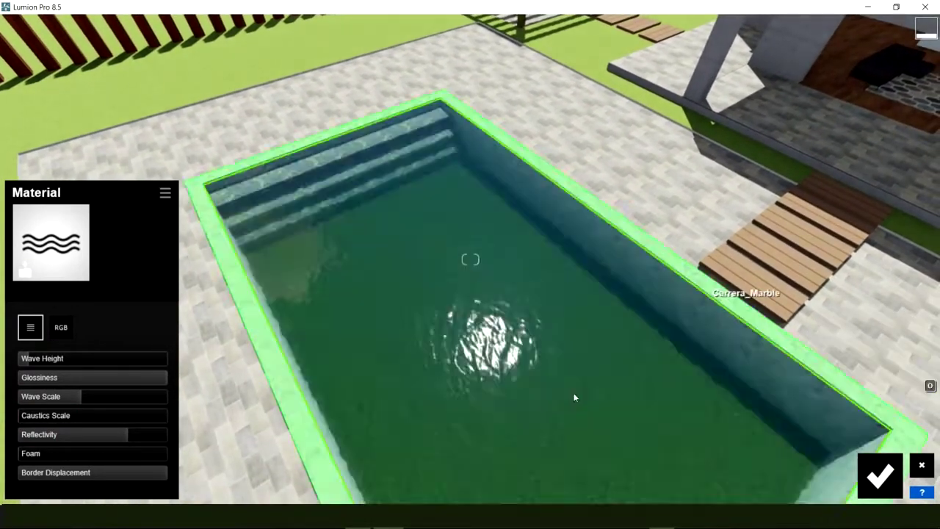
{"action": "right_click_drag", "start_coordinate": [575, 394], "coordinate": [585, 384]}
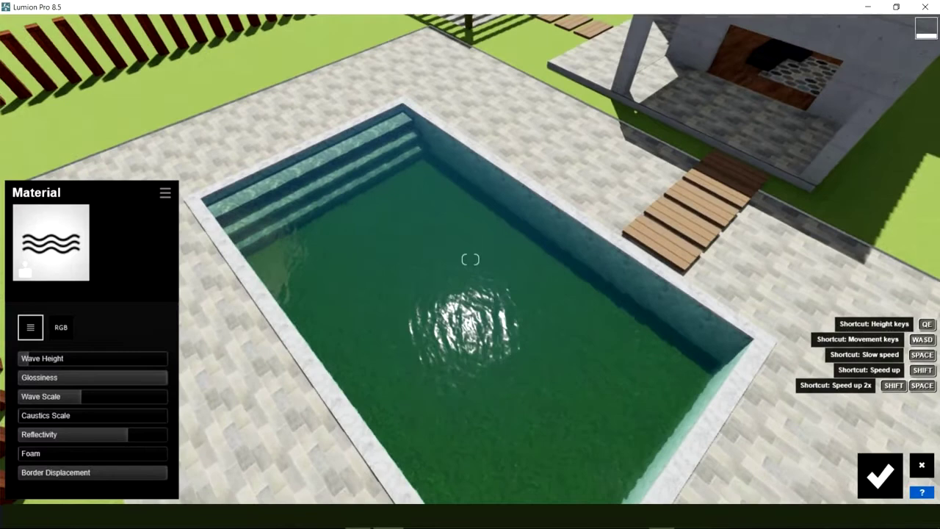
Confirm the water material and lower the terrain under the pool with the Lower height brush.
{"action": "left_click", "coordinate": [877, 478]}
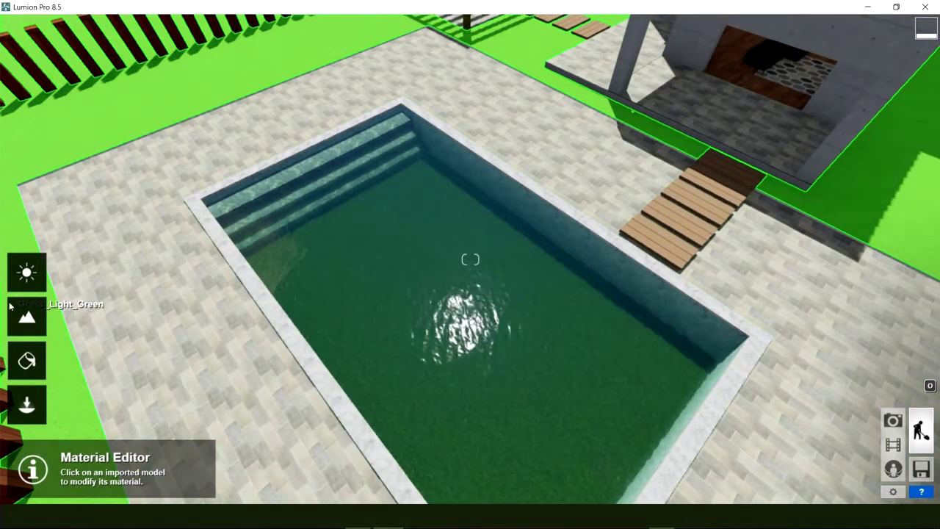
{"action": "left_click", "coordinate": [25, 315]}
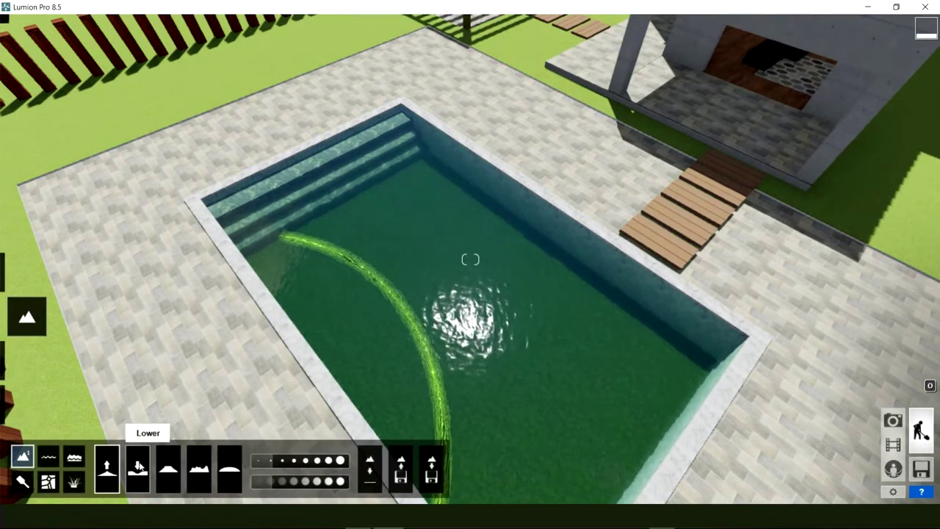
{"action": "left_click", "coordinate": [138, 464]}
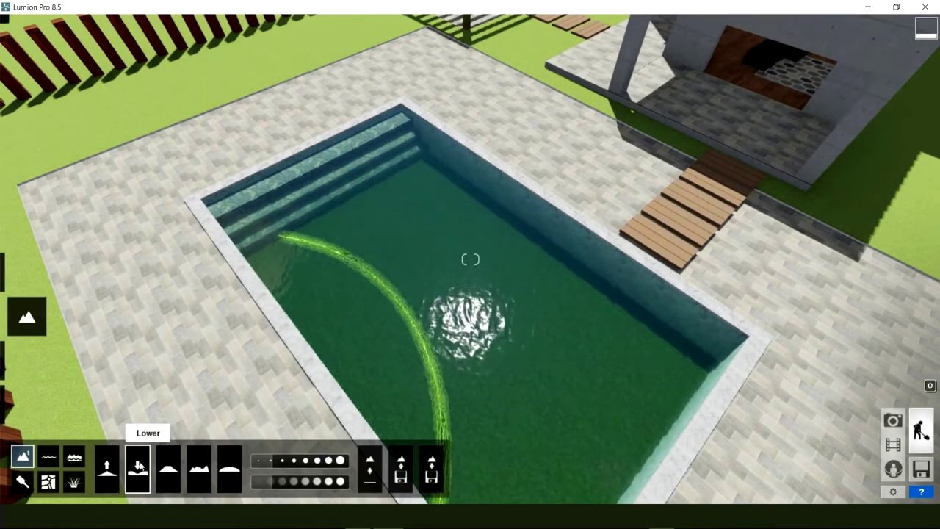
{"action": "left_click", "coordinate": [446, 293]}
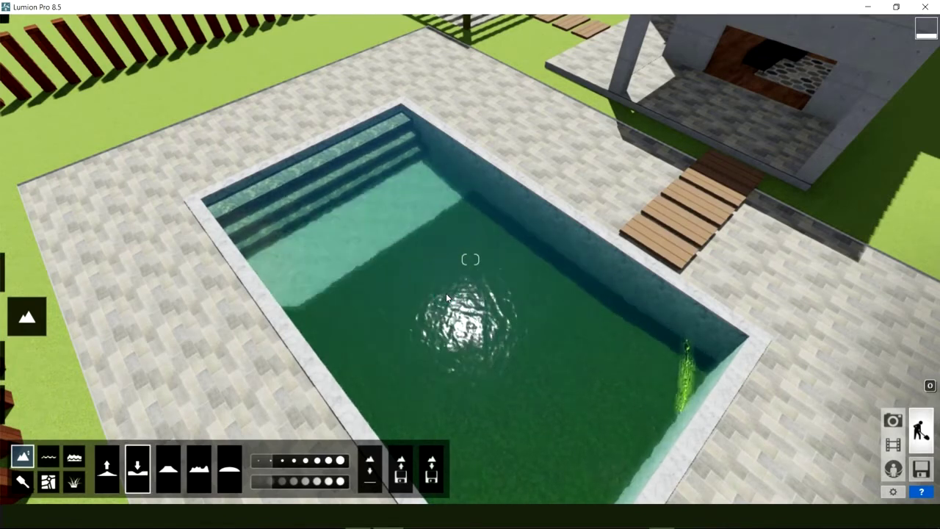
{"action": "mouse_move", "coordinate": [446, 293]}
{"action": "left_mouse_down"}
{"action": "mouse_move", "coordinate": [544, 403]}
{"action": "mouse_move", "coordinate": [657, 410]}
{"action": "left_mouse_up"}
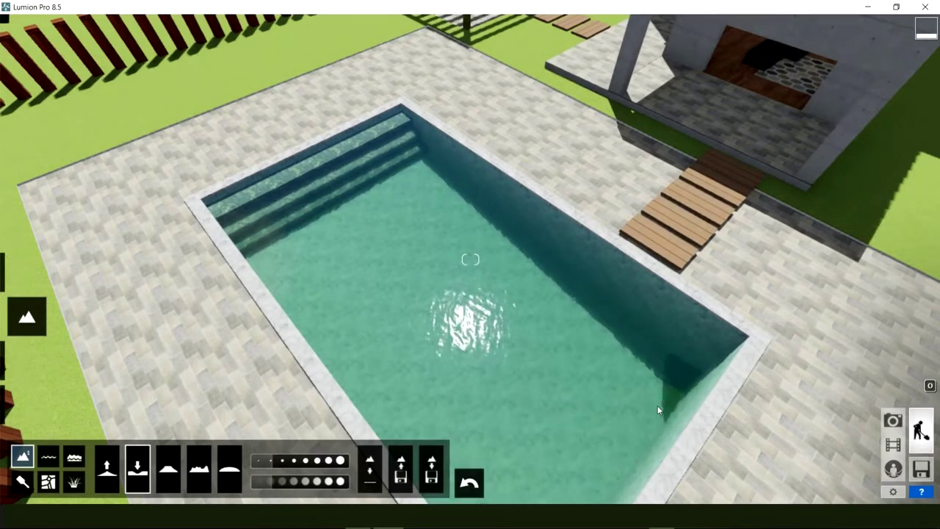
{"action": "mouse_move", "coordinate": [579, 361]}
{"action": "right_mouse_down"}
{"action": "mouse_move", "coordinate": [536, 334]}
{"action": "mouse_move", "coordinate": [428, 302]}
{"action": "right_mouse_up"}
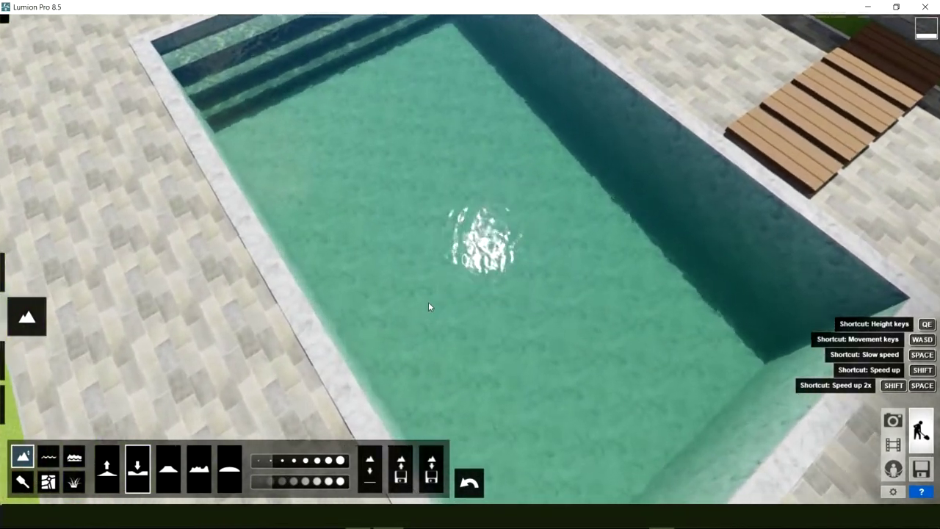
{"action": "scroll", "coordinate": [428, 301], "scroll_direction": "up", "scroll_amount": 3}
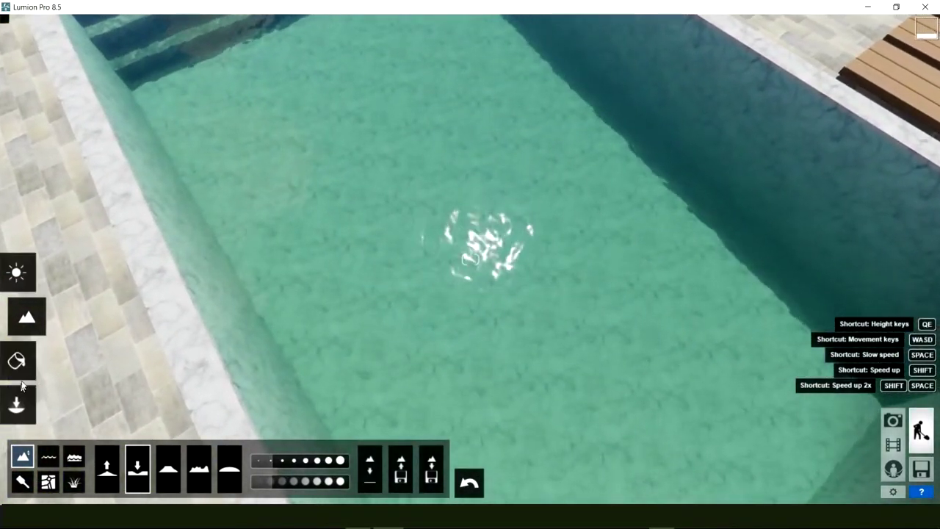
Select the marble pool border and try outdoor stone and tile materials on it.
{"action": "left_click", "coordinate": [34, 363]}
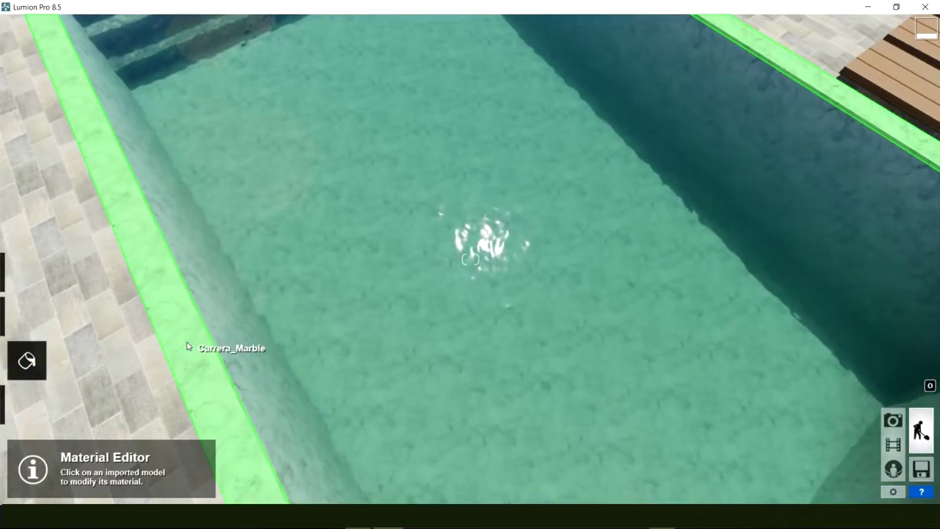
{"action": "left_click", "coordinate": [187, 347]}
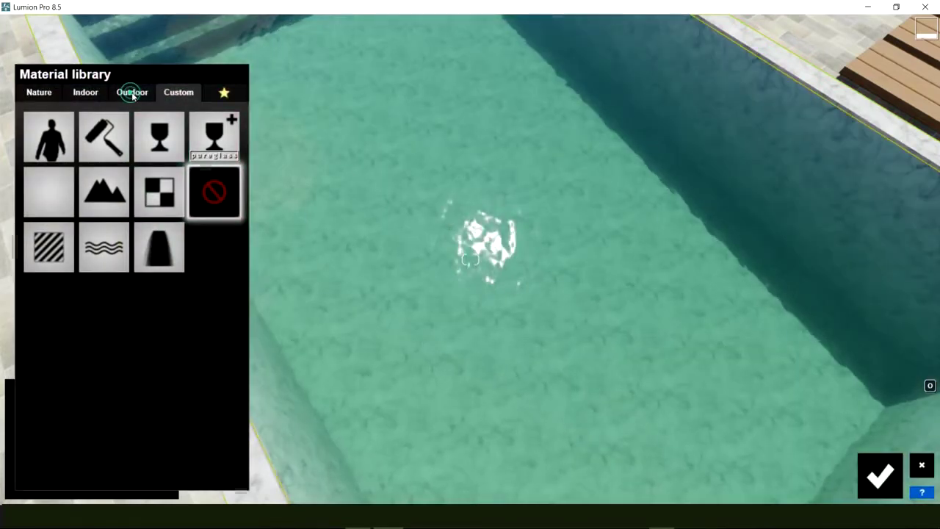
{"action": "left_click", "coordinate": [133, 94]}
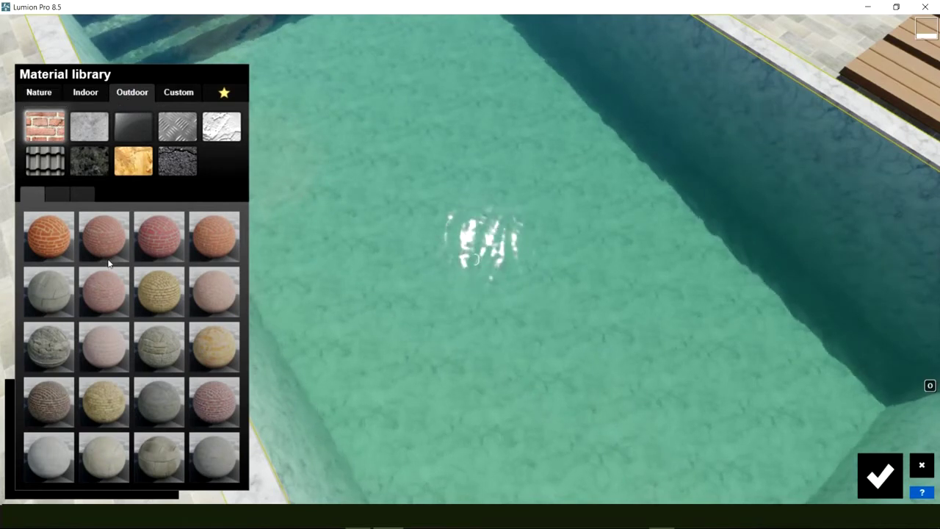
{"action": "left_click", "coordinate": [56, 196]}
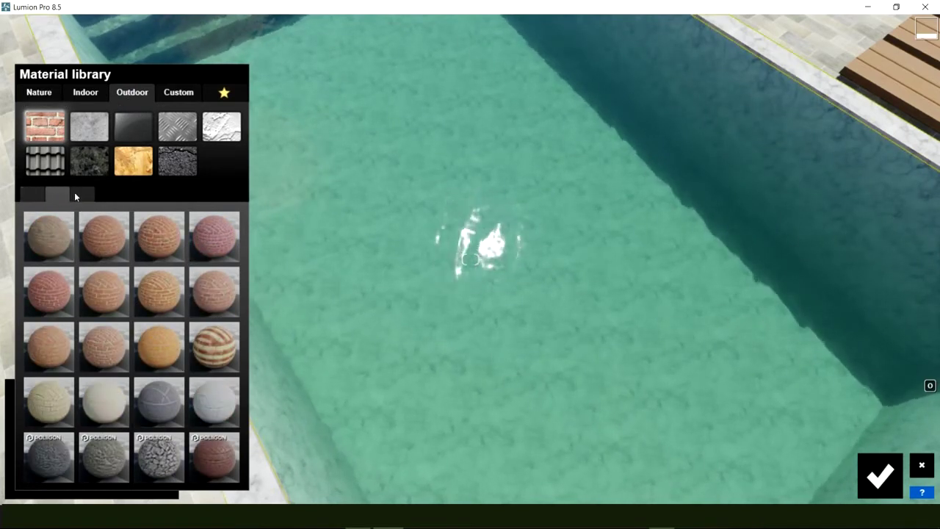
{"action": "left_click", "coordinate": [105, 412]}
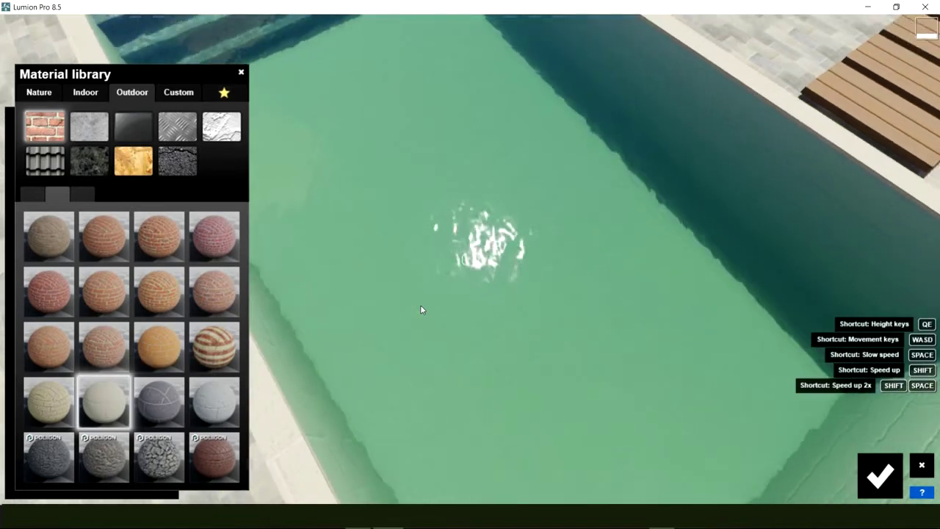
{"action": "scroll", "coordinate": [418, 310], "scroll_direction": "down", "scroll_amount": 5}
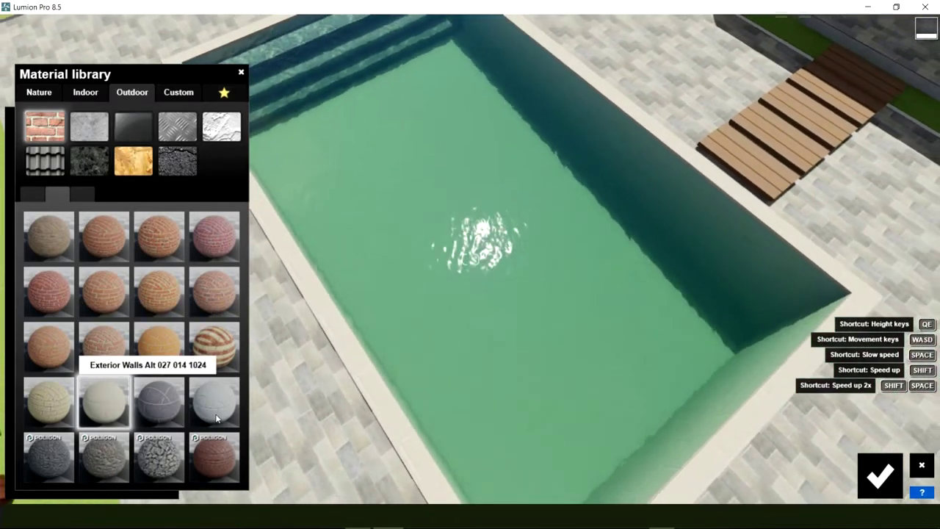
{"action": "left_click", "coordinate": [215, 418]}
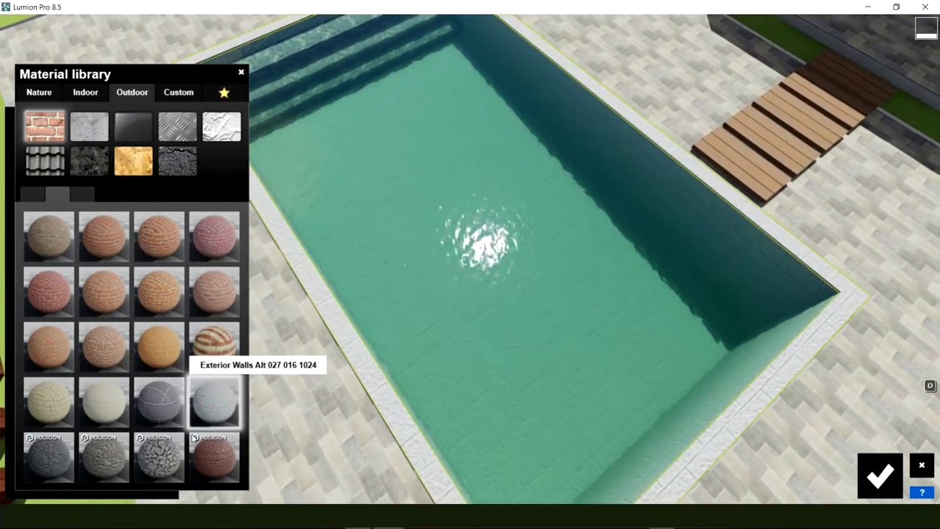
{"action": "left_click", "coordinate": [49, 401]}
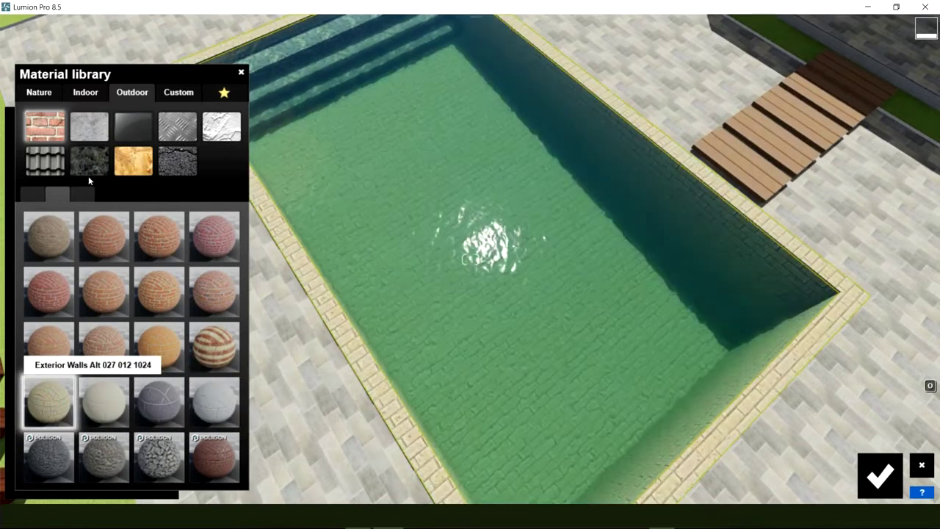
Clad the pool border in Polii TilesOnyxOpaloHexagonalBlack 001 from Indoor > Tiles.
{"action": "left_click", "coordinate": [85, 94]}
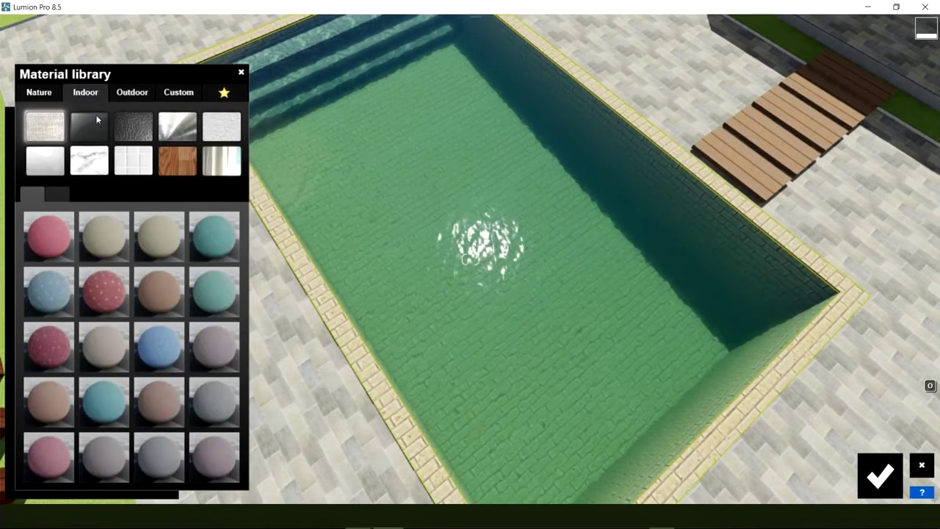
{"action": "left_click", "coordinate": [134, 165]}
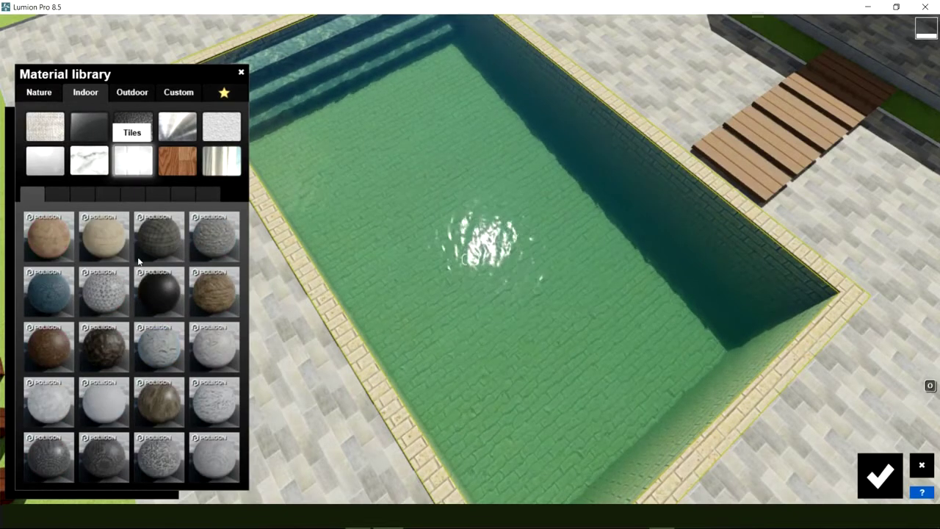
{"action": "left_click", "coordinate": [109, 405]}
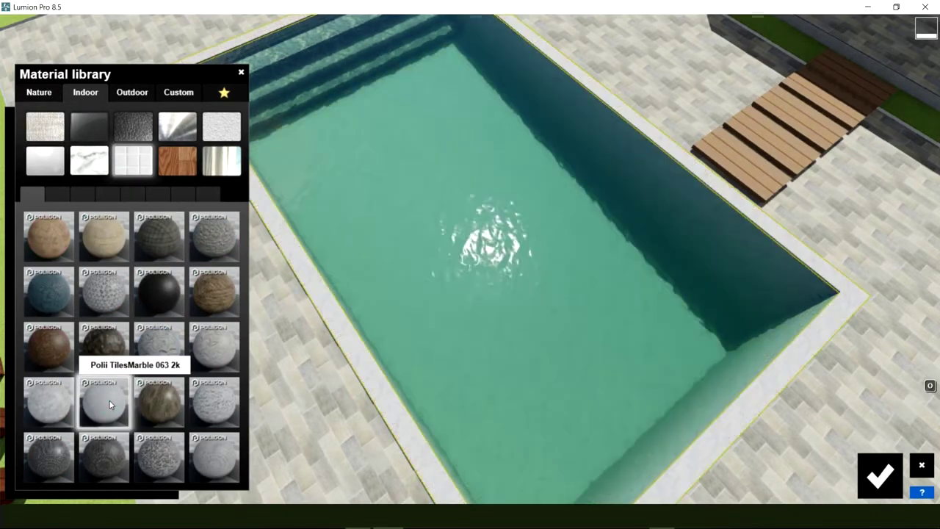
{"action": "left_click", "coordinate": [160, 461]}
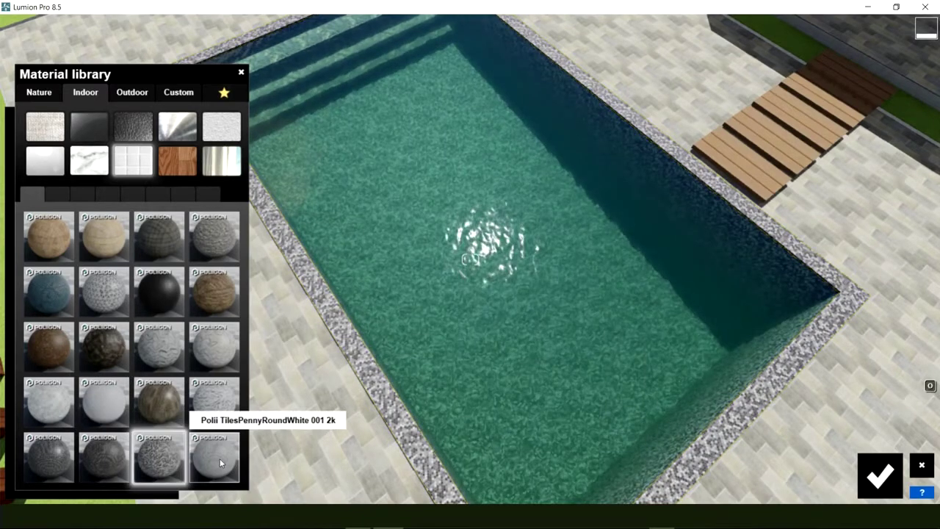
{"action": "left_click", "coordinate": [220, 458]}
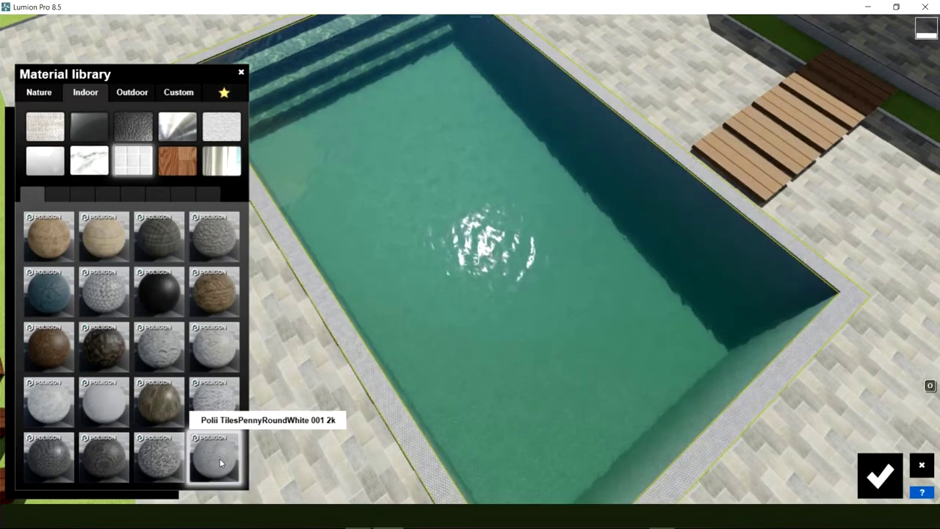
{"action": "left_click", "coordinate": [46, 452]}
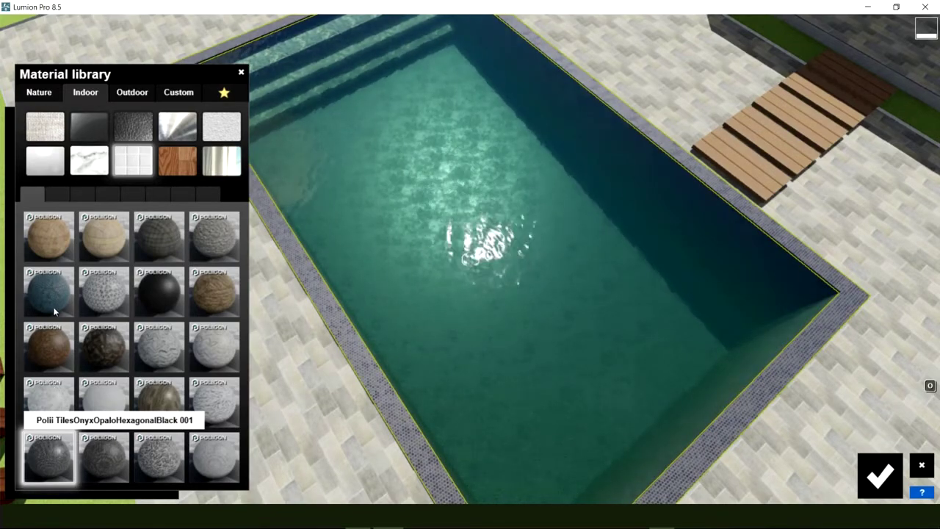
Inspect the hexagonal tile coping up close, then confirm the new pool border material.
{"action": "right_click_drag", "start_coordinate": [388, 249], "coordinate": [397, 253]}
{"action": "right_click_drag", "start_coordinate": [470, 258], "coordinate": [470, 258]}
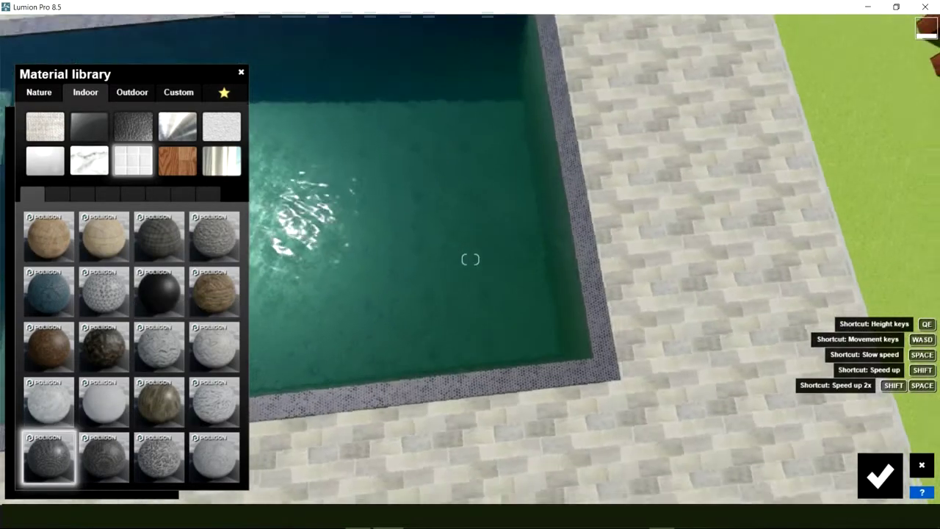
{"action": "scroll", "coordinate": [487, 265], "scroll_direction": "up", "scroll_amount": 5}
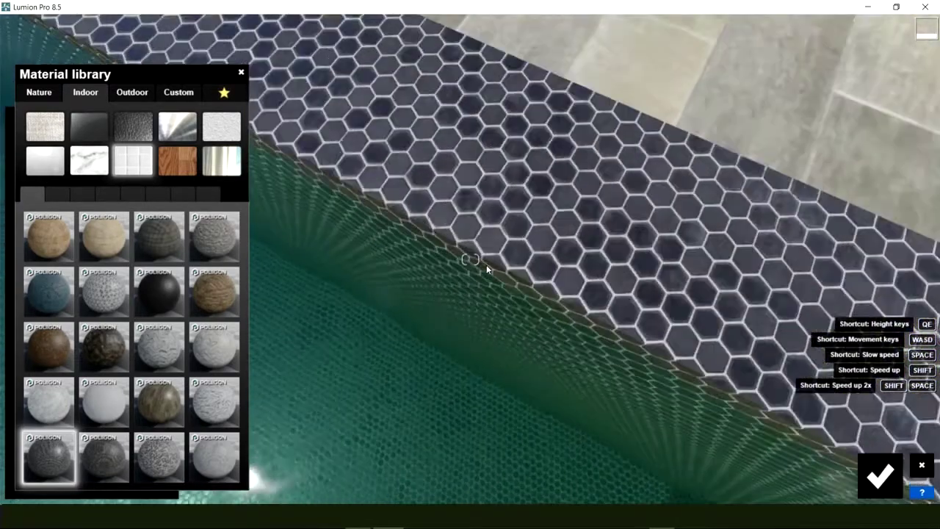
{"action": "right_click_drag", "start_coordinate": [486, 265], "coordinate": [459, 277]}
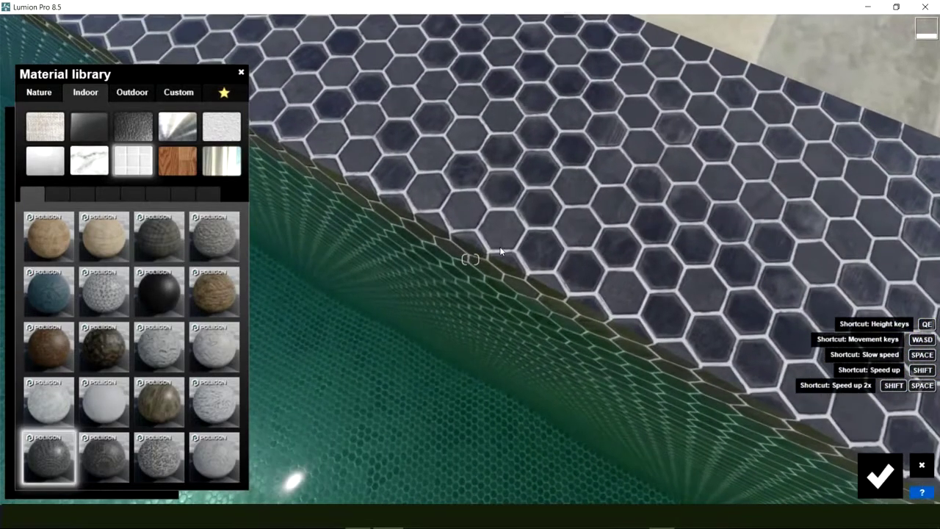
{"action": "scroll", "coordinate": [461, 275], "scroll_direction": "down", "scroll_amount": 4}
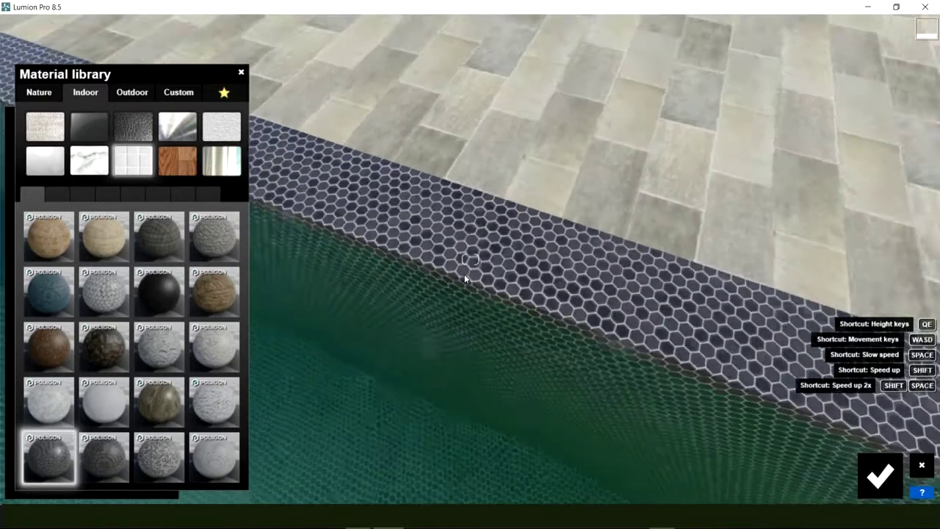
{"action": "scroll", "coordinate": [464, 274], "scroll_direction": "down", "scroll_amount": 3}
{"action": "scroll", "coordinate": [514, 330], "scroll_direction": "down", "scroll_amount": 3}
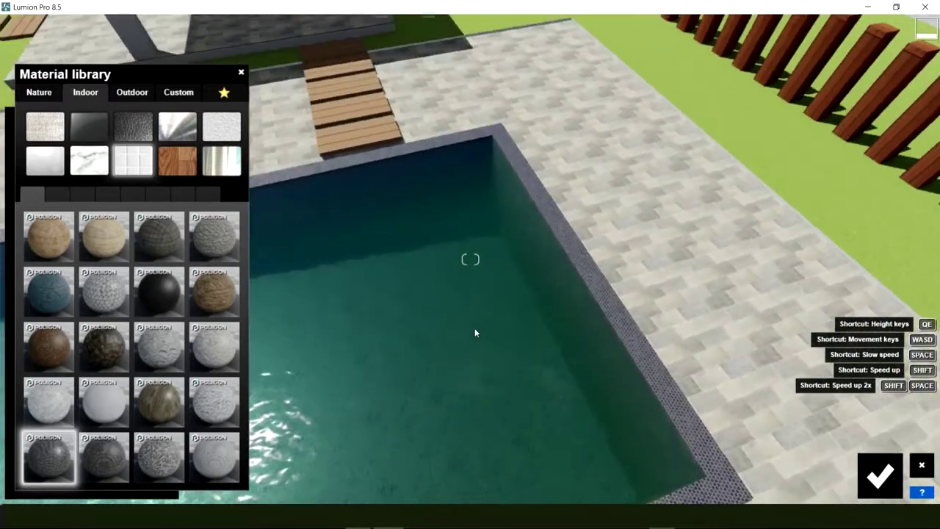
{"action": "right_click_drag", "start_coordinate": [475, 327], "coordinate": [518, 361]}
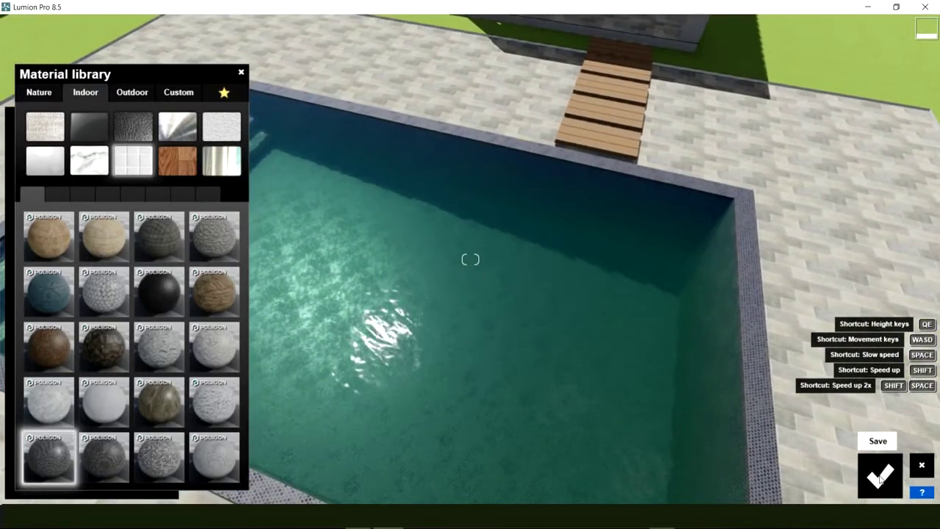
{"action": "left_click", "coordinate": [880, 475]}
{"action": "scroll", "coordinate": [450, 307], "scroll_direction": "down", "scroll_amount": 4}
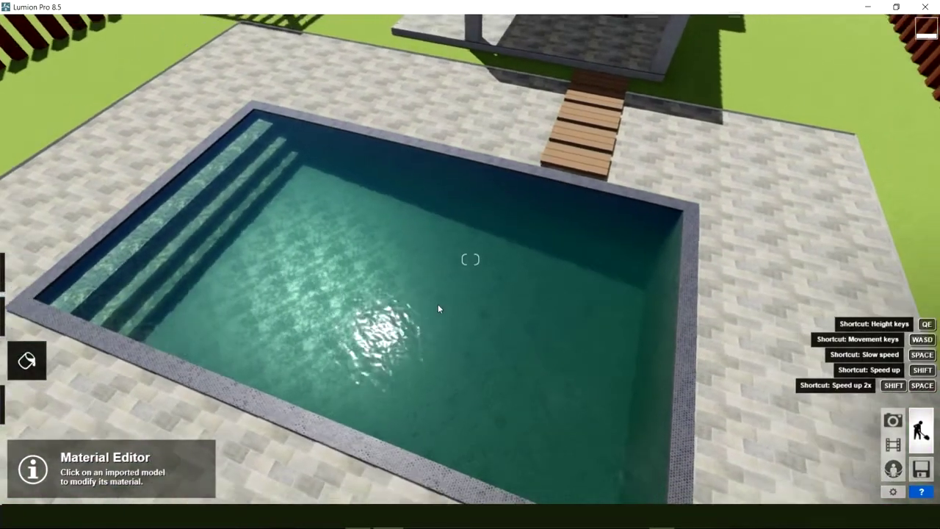
Select the pool deck and try indoor stone, marble and teal tiles on it.
{"action": "mouse_move", "coordinate": [438, 304]}
{"action": "right_mouse_down"}
{"action": "mouse_move", "coordinate": [537, 308]}
{"action": "mouse_move", "coordinate": [260, 378]}
{"action": "right_mouse_up"}
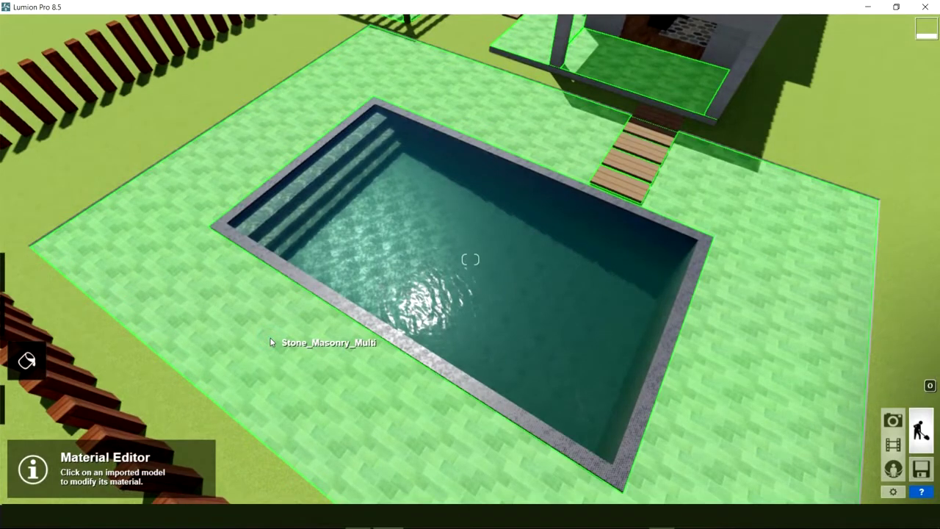
{"action": "left_click", "coordinate": [266, 335]}
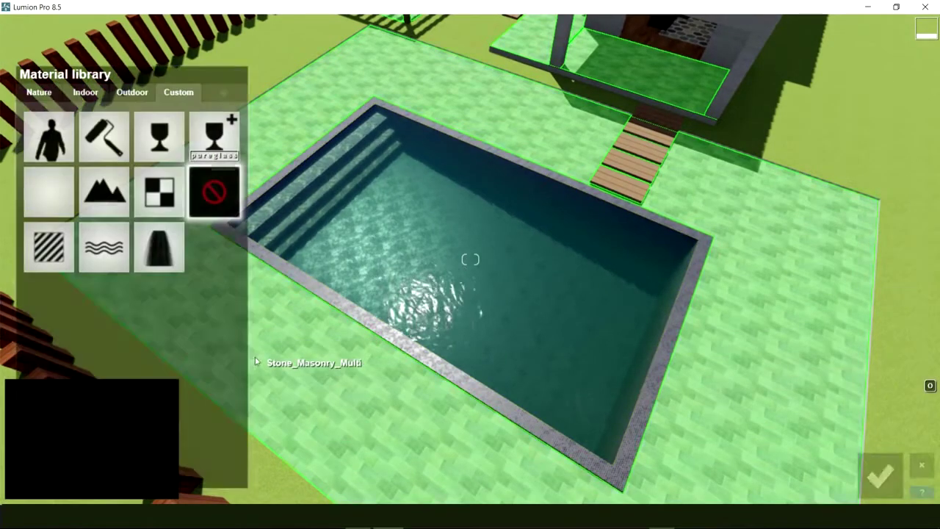
{"action": "left_click", "coordinate": [86, 93]}
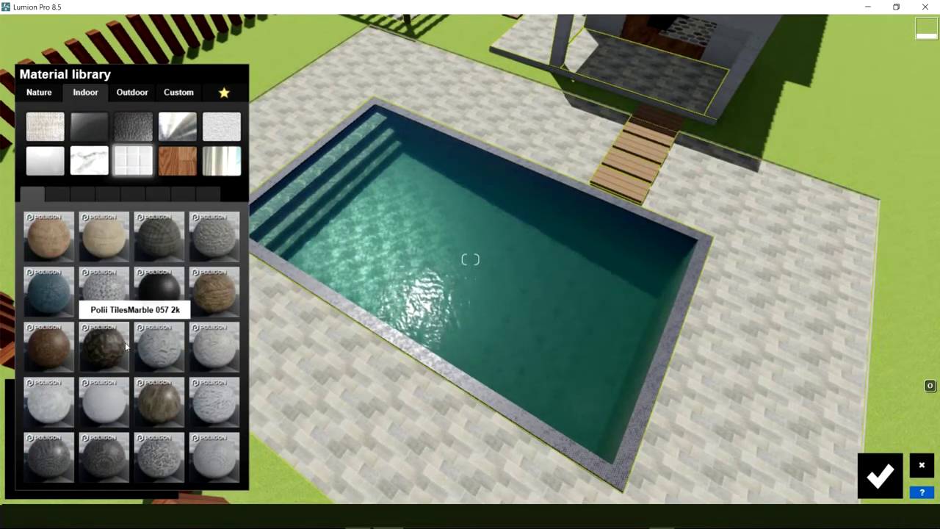
{"action": "left_click", "coordinate": [158, 400]}
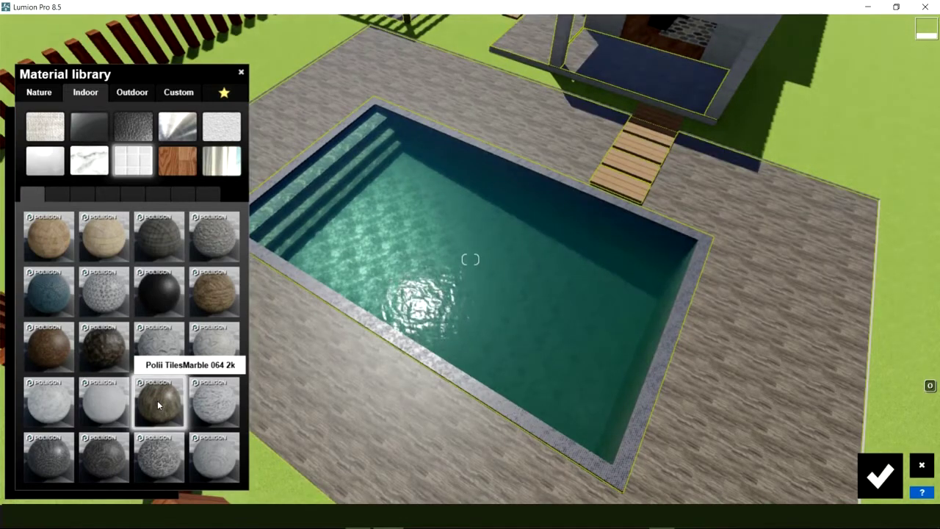
{"action": "left_click", "coordinate": [154, 296]}
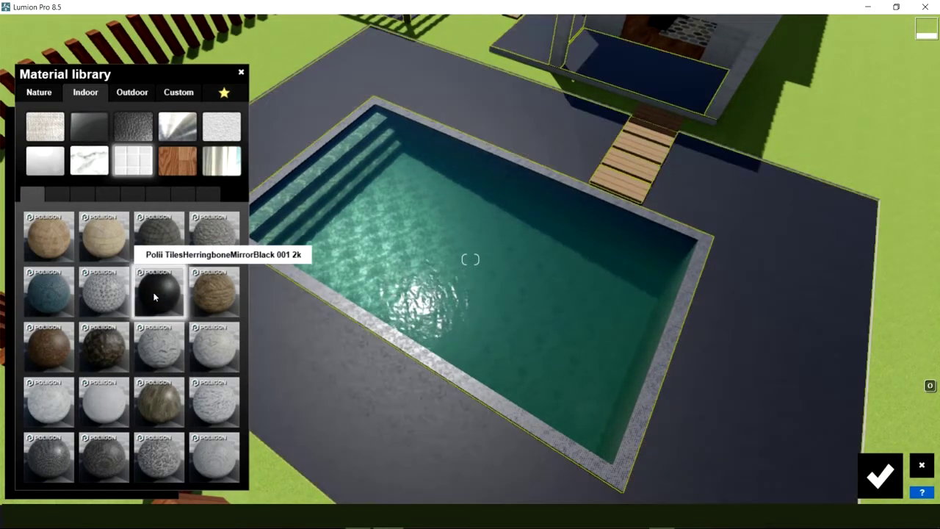
{"action": "left_click", "coordinate": [211, 351]}
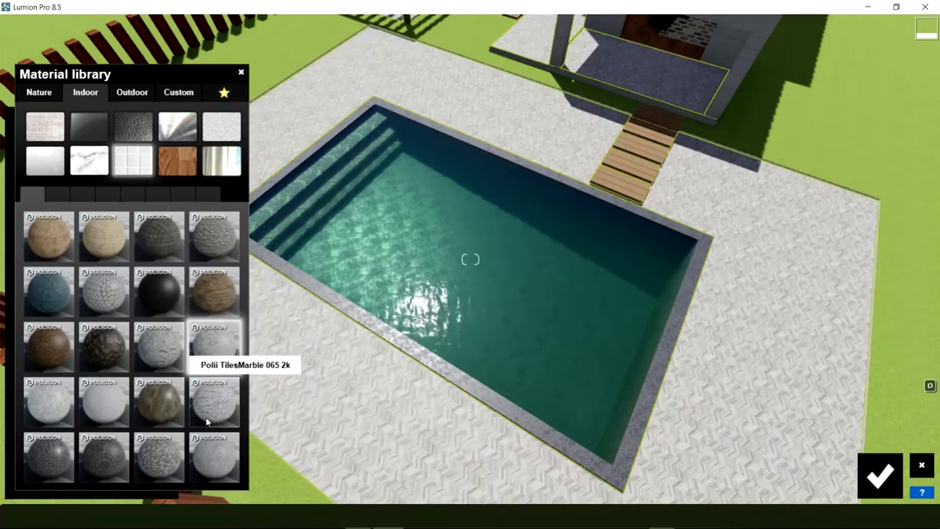
{"action": "left_click", "coordinate": [206, 417]}
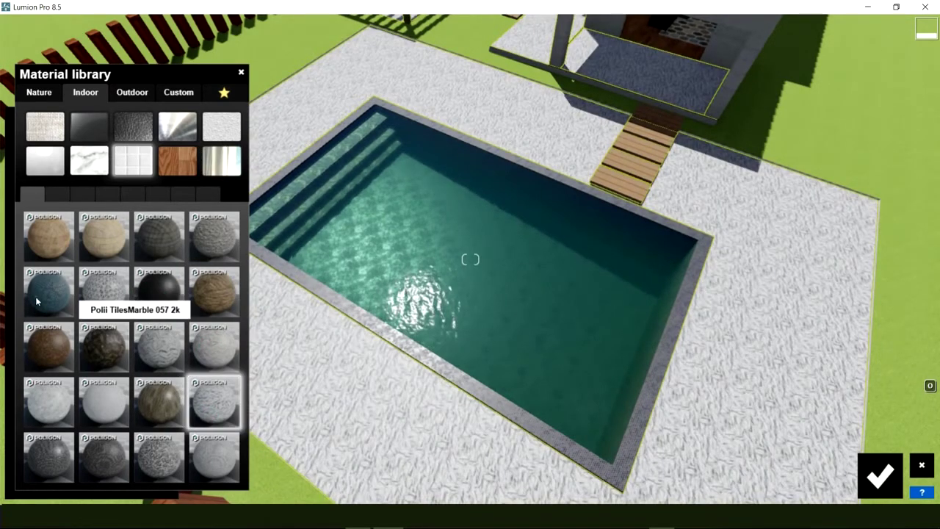
{"action": "left_click", "coordinate": [36, 296]}
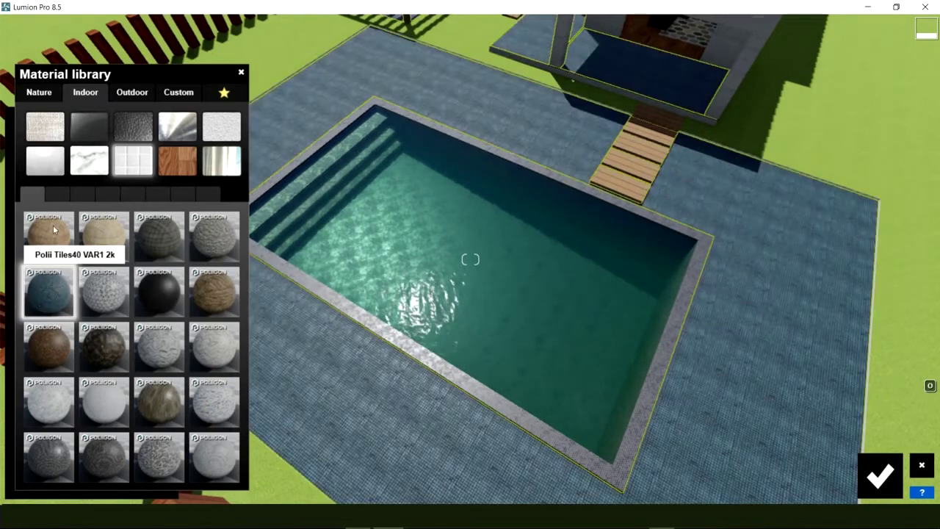
Apply grey square tiles to the pool deck after trying marble, subway and stone tiles.
{"action": "left_click", "coordinate": [59, 193]}
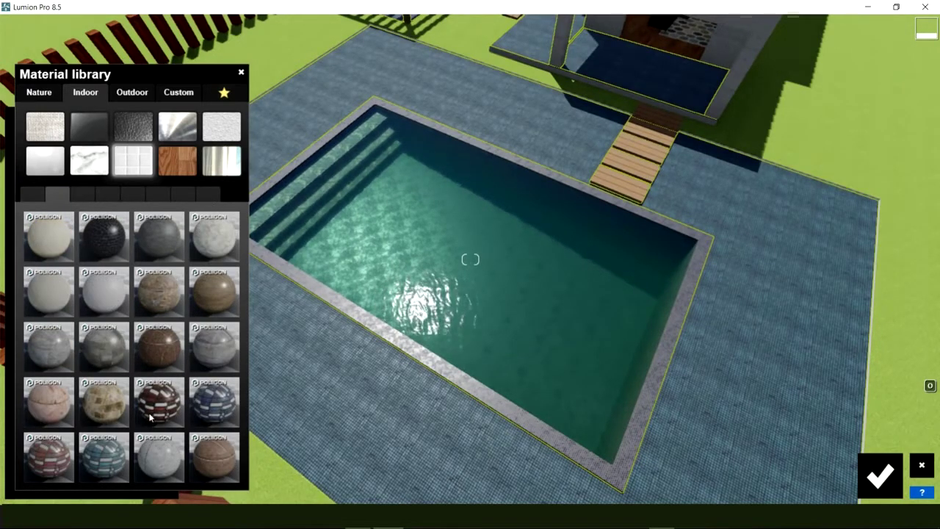
{"action": "left_click", "coordinate": [173, 462]}
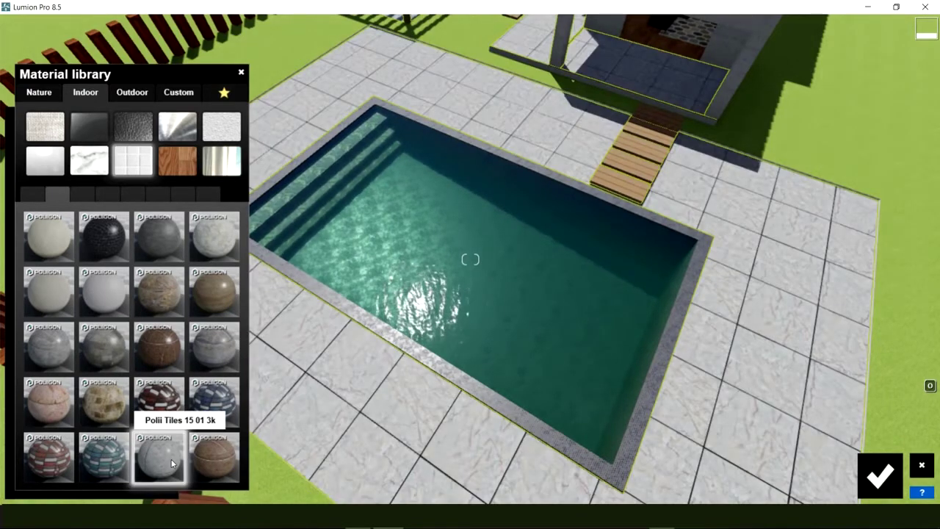
{"action": "left_click", "coordinate": [99, 293]}
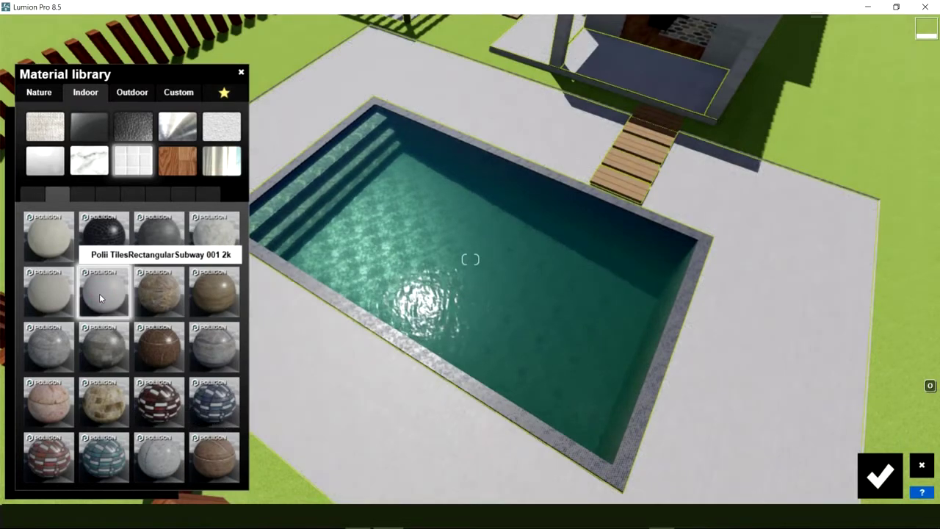
{"action": "left_click", "coordinate": [45, 293]}
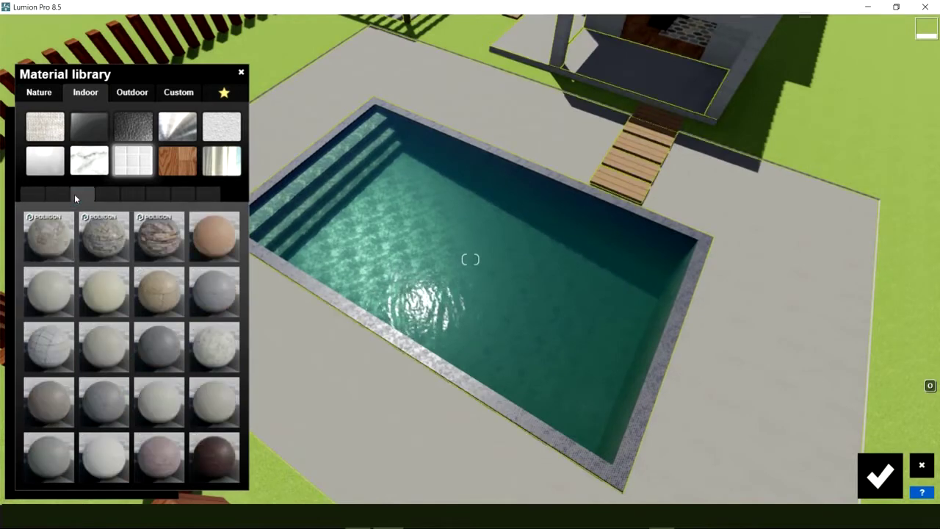
{"action": "left_click", "coordinate": [111, 455]}
{"action": "left_click", "coordinate": [214, 292]}
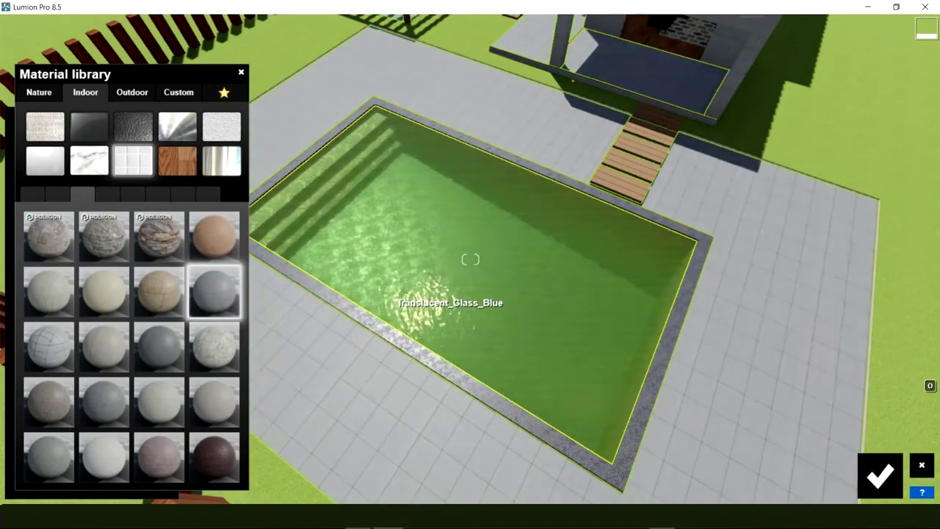
Browse the remaining indoor tile subcategories, then confirm and save the material changes.
{"action": "right_click_drag", "start_coordinate": [389, 301], "coordinate": [455, 308]}
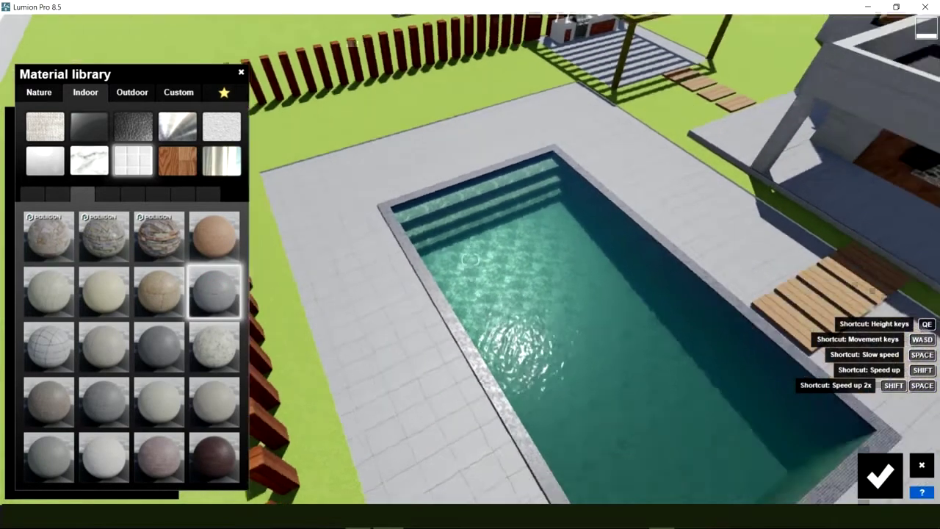
{"action": "right_click_drag", "start_coordinate": [470, 258], "coordinate": [184, 285]}
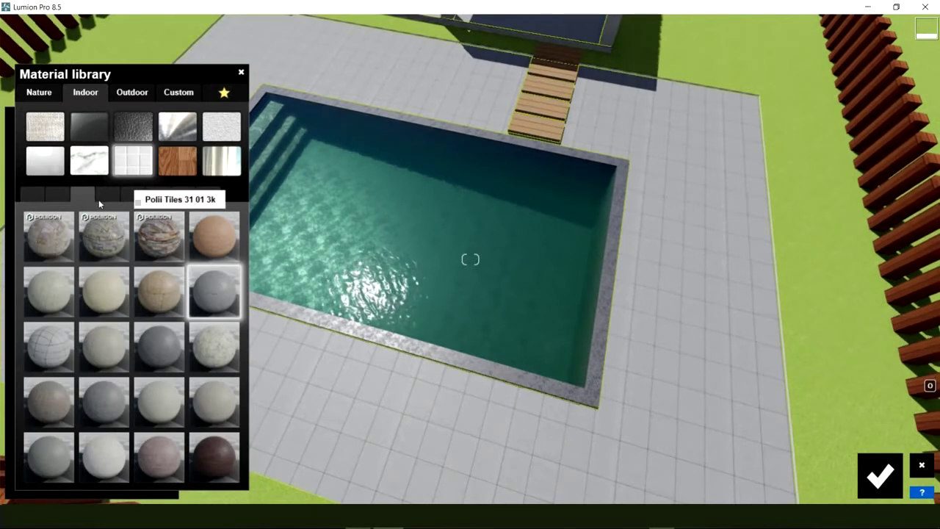
{"action": "left_click", "coordinate": [111, 192]}
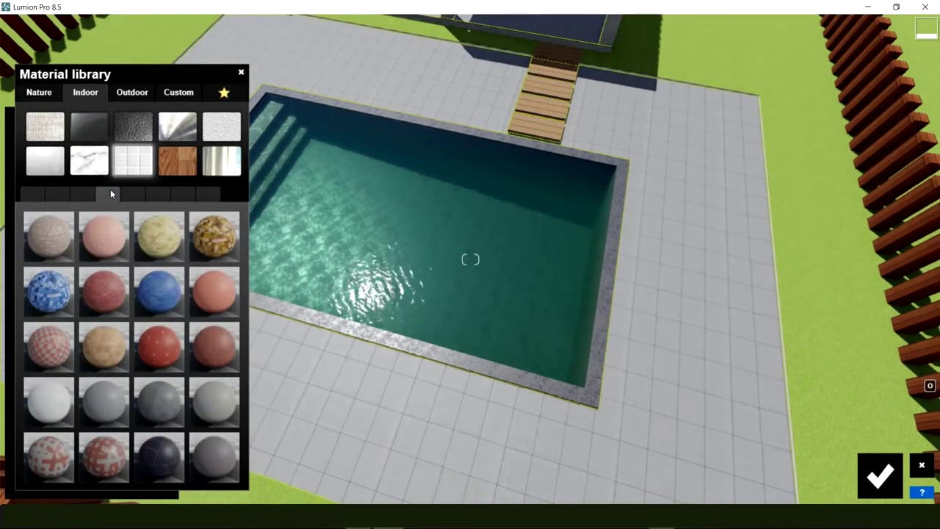
{"action": "left_click", "coordinate": [131, 196]}
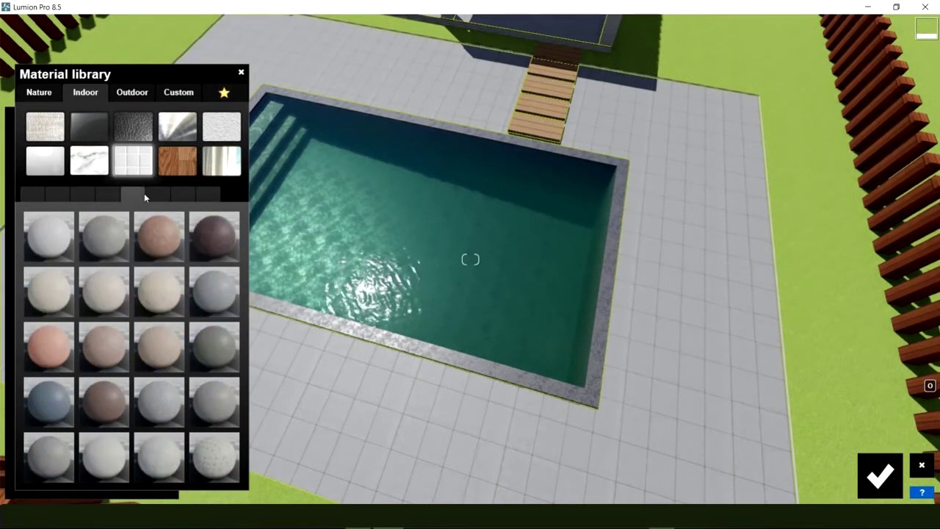
{"action": "left_click", "coordinate": [156, 196]}
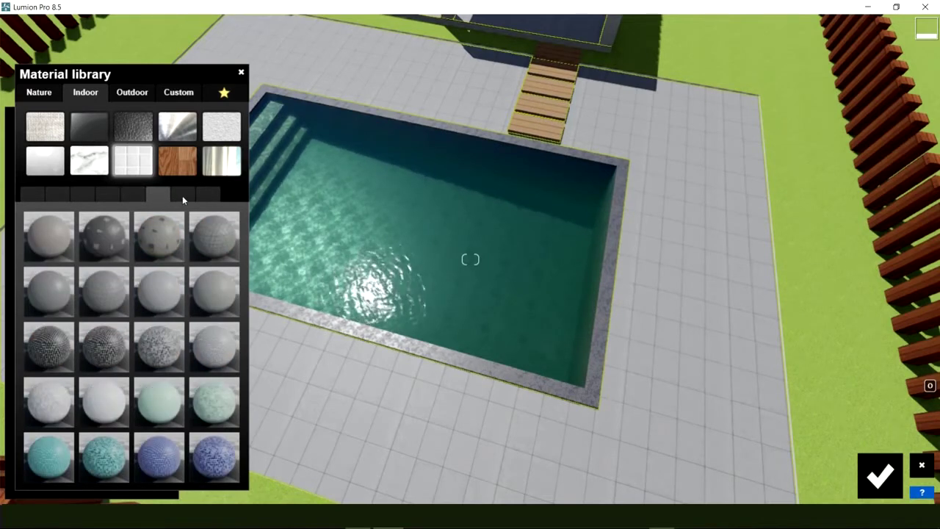
{"action": "left_click", "coordinate": [182, 196]}
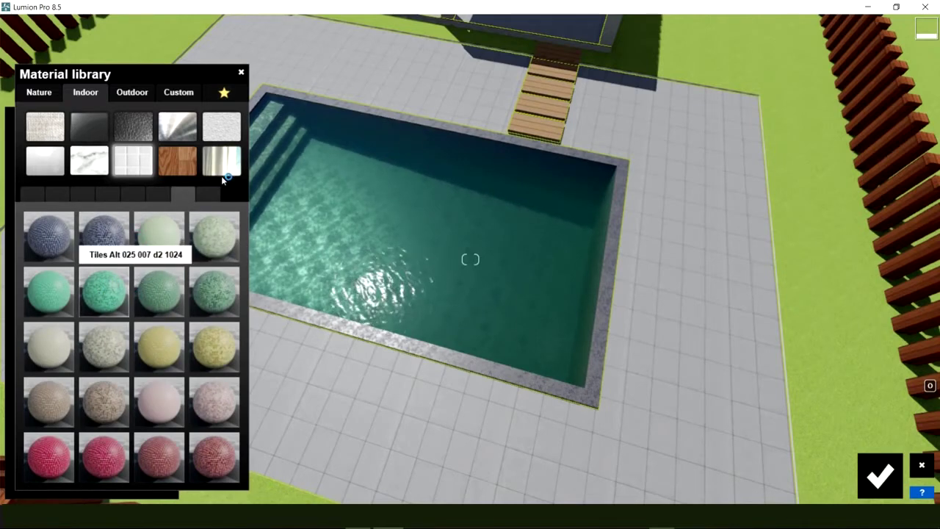
{"action": "left_click", "coordinate": [208, 194]}
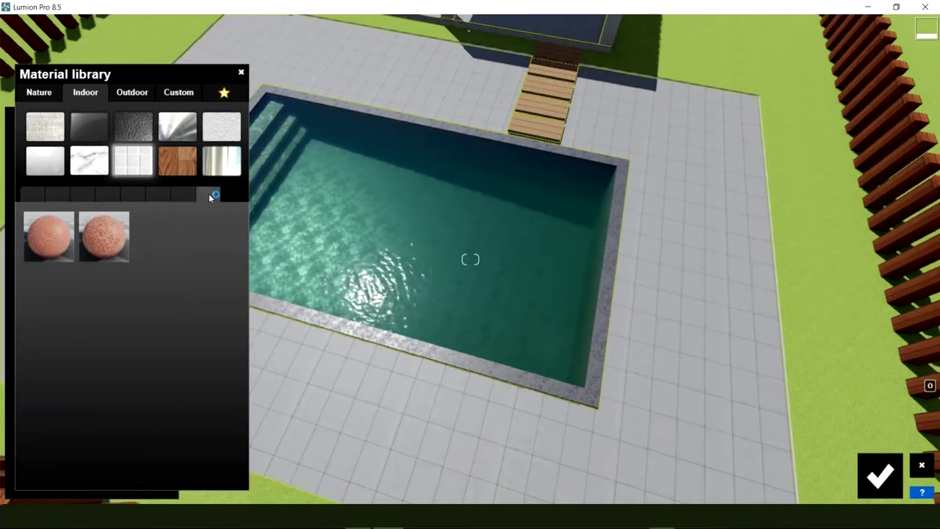
{"action": "left_click", "coordinate": [562, 262]}
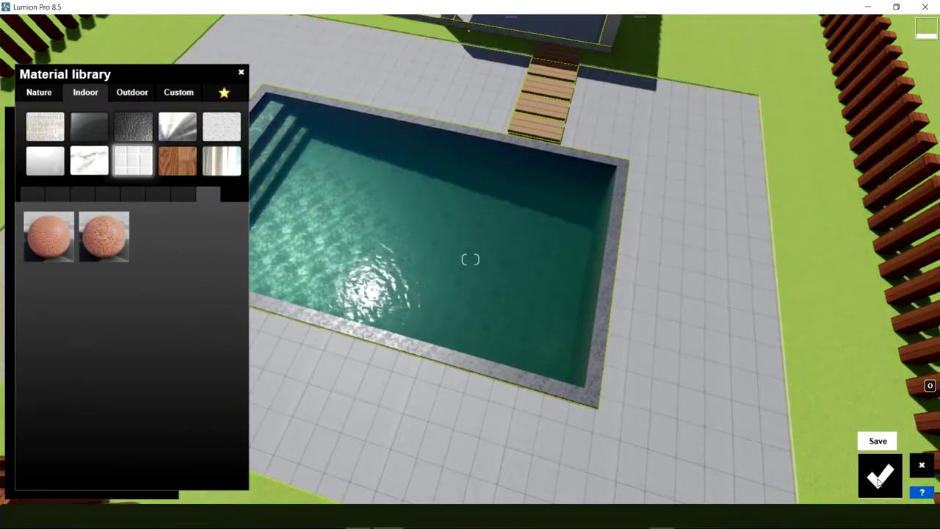
{"action": "left_click", "coordinate": [880, 475]}
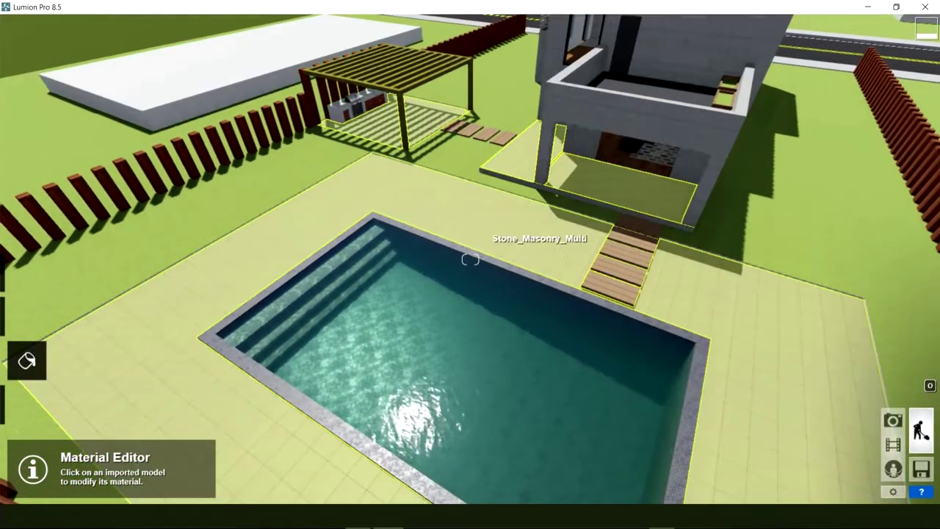
Fly the camera from the pool up to the house and select the balcony floor.
{"action": "right_click_drag", "start_coordinate": [528, 242], "coordinate": [470, 265]}
{"action": "scroll", "coordinate": [470, 259], "scroll_direction": "down", "scroll_amount": 10}
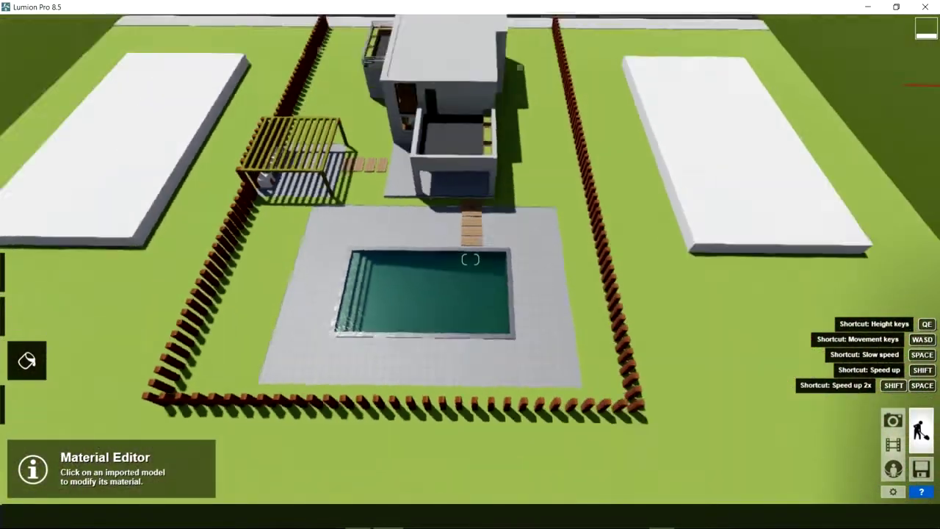
{"action": "scroll", "coordinate": [493, 280], "scroll_direction": "up", "scroll_amount": 5}
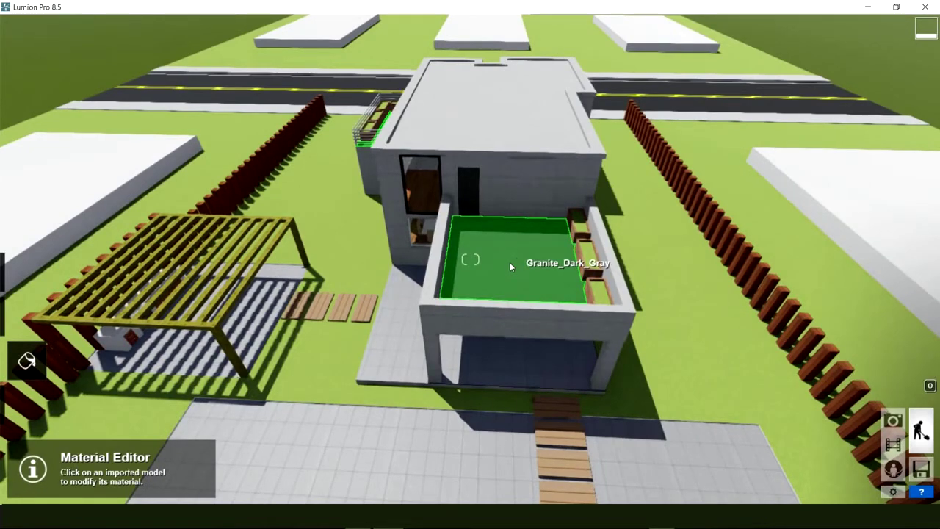
{"action": "left_click", "coordinate": [510, 259]}
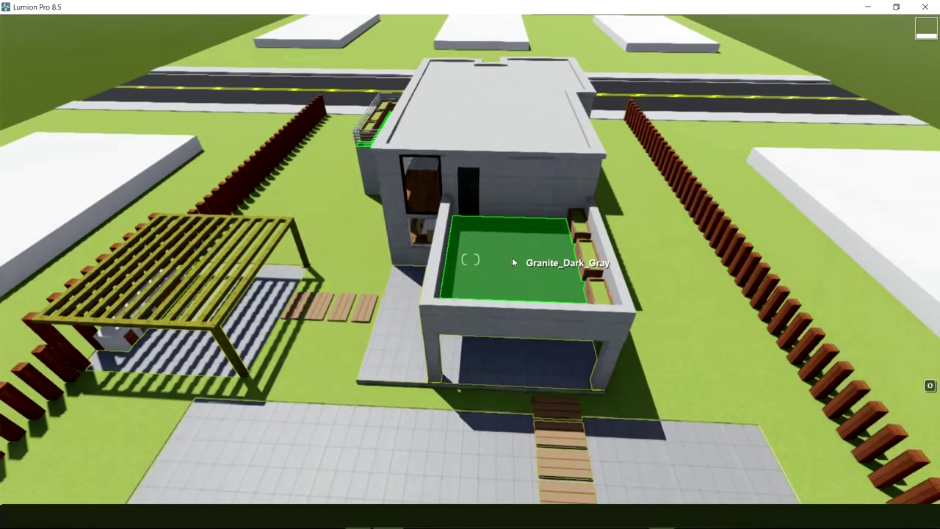
Cover the balcony floor with reddish-brown Wood 016 1024 from Outdoor > Wood and confirm.
{"action": "left_click", "coordinate": [134, 93]}
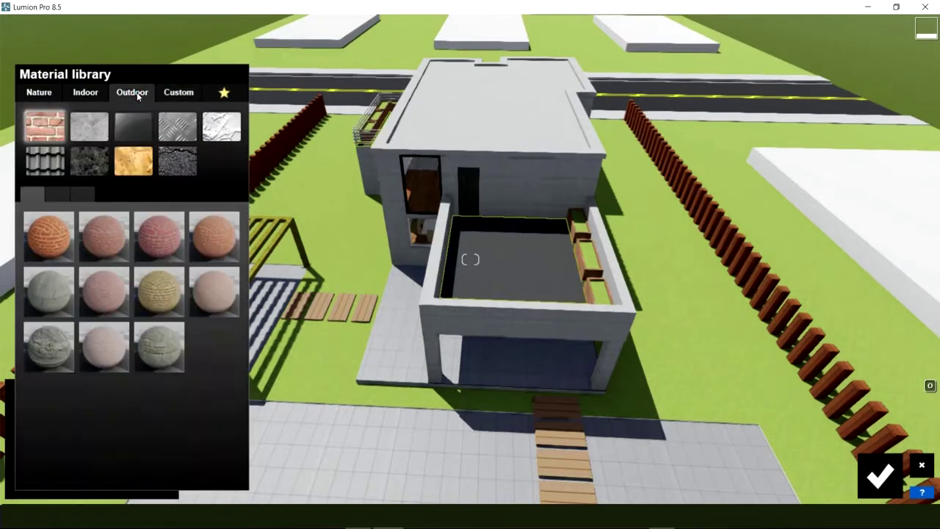
{"action": "left_click", "coordinate": [135, 163]}
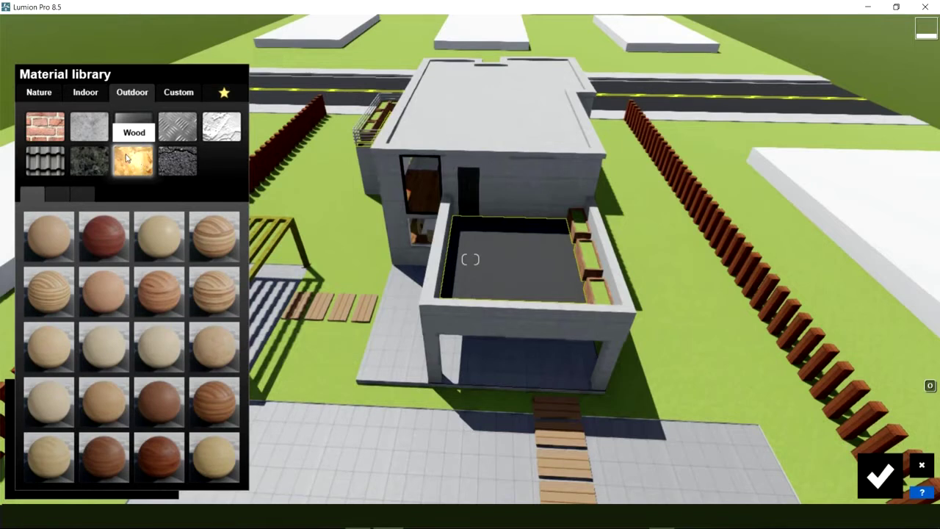
{"action": "left_click", "coordinate": [210, 292]}
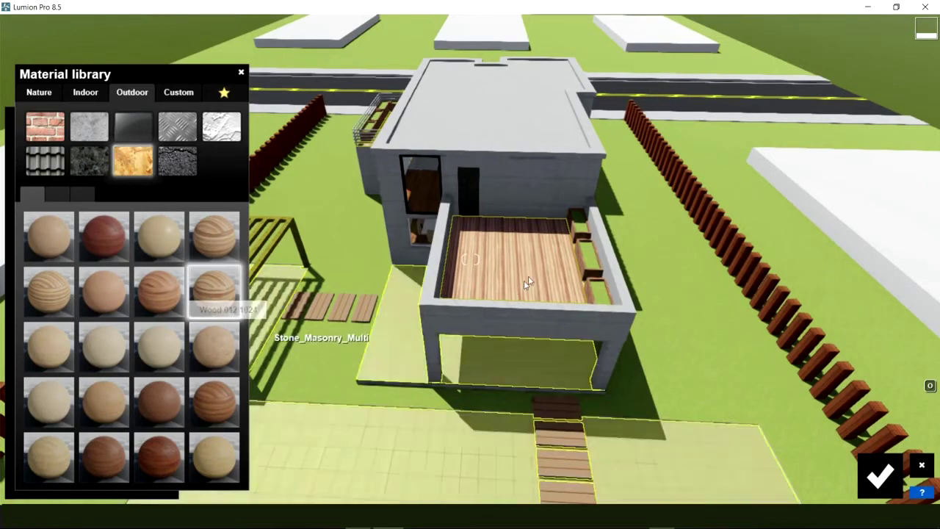
{"action": "scroll", "coordinate": [525, 282], "scroll_direction": "up", "scroll_amount": 5}
{"action": "scroll", "coordinate": [482, 285], "scroll_direction": "up", "scroll_amount": 5}
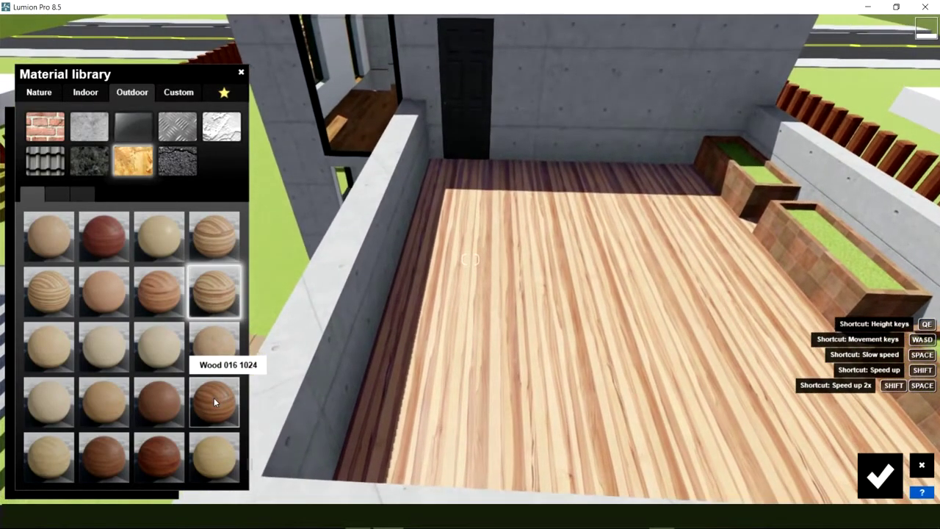
{"action": "left_click", "coordinate": [214, 398]}
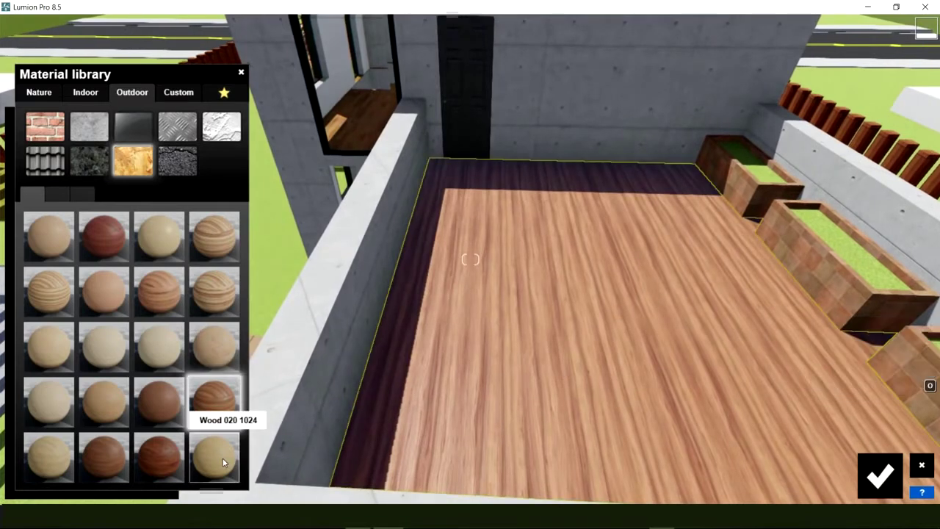
{"action": "left_click", "coordinate": [223, 457]}
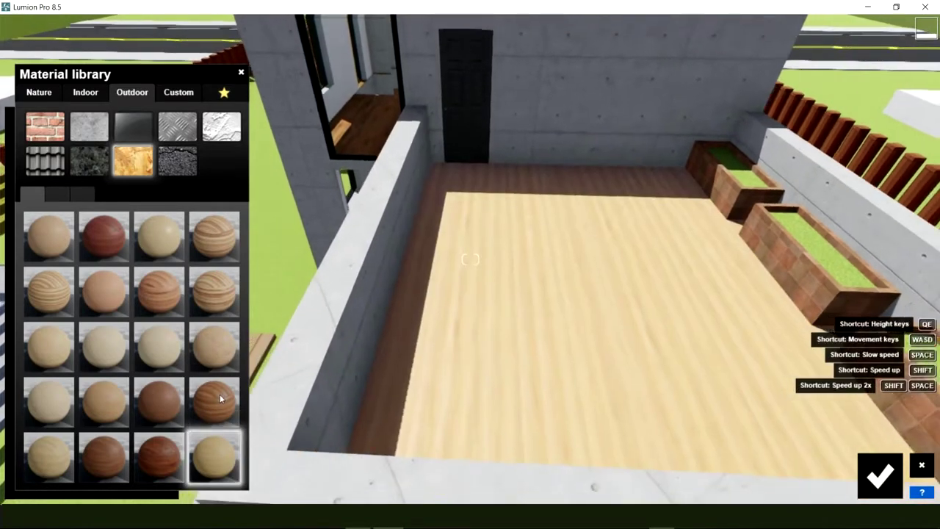
{"action": "left_click", "coordinate": [216, 396]}
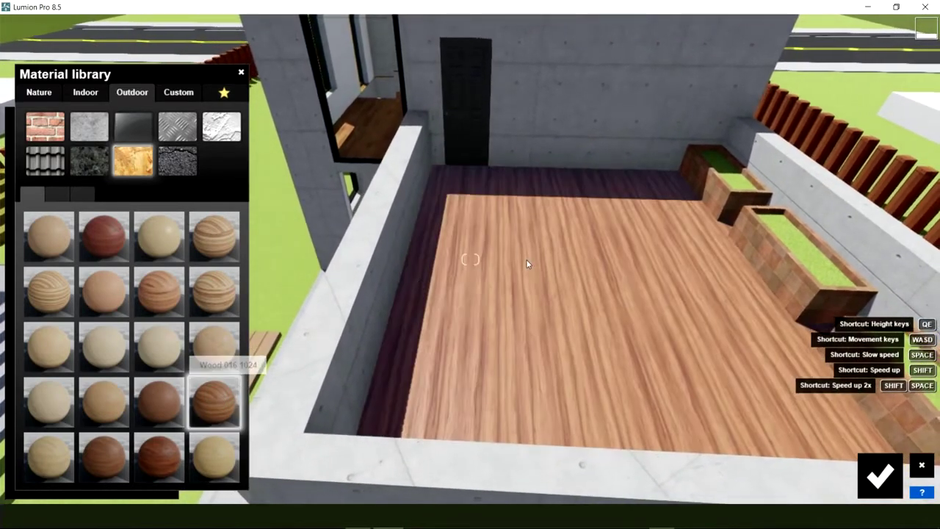
{"action": "scroll", "coordinate": [526, 264], "scroll_direction": "down", "scroll_amount": 5}
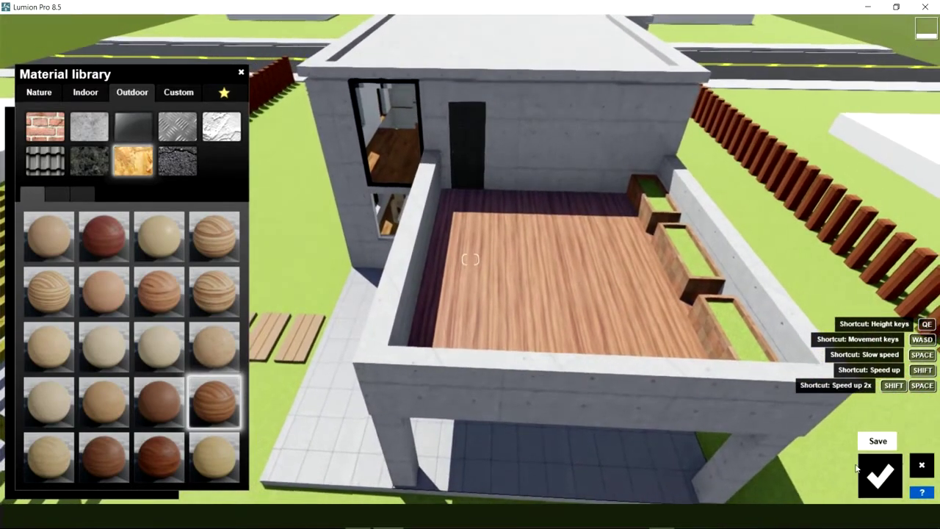
{"action": "left_click", "coordinate": [859, 470]}
{"action": "left_click", "coordinate": [874, 476]}
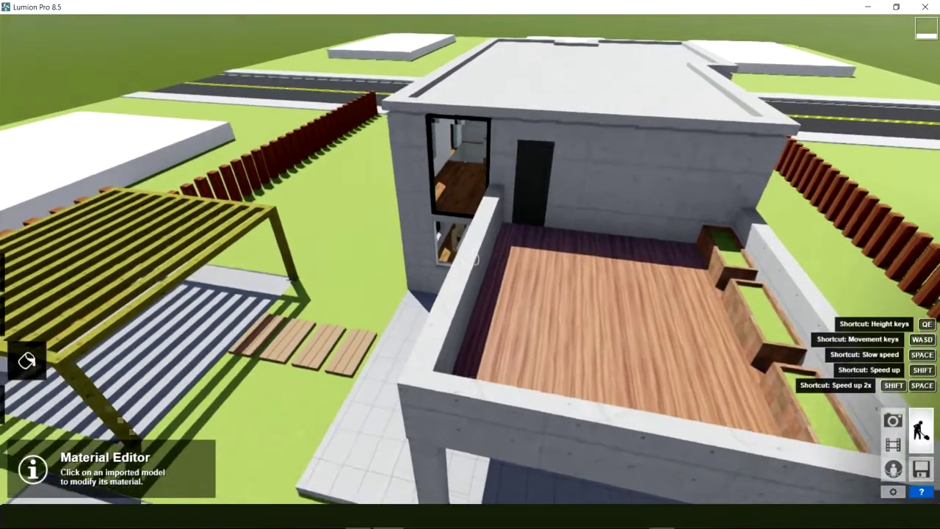
Fly under the balcony into the living room and past the sofa.
{"action": "scroll", "coordinate": [474, 258], "scroll_direction": "up", "scroll_amount": 5}
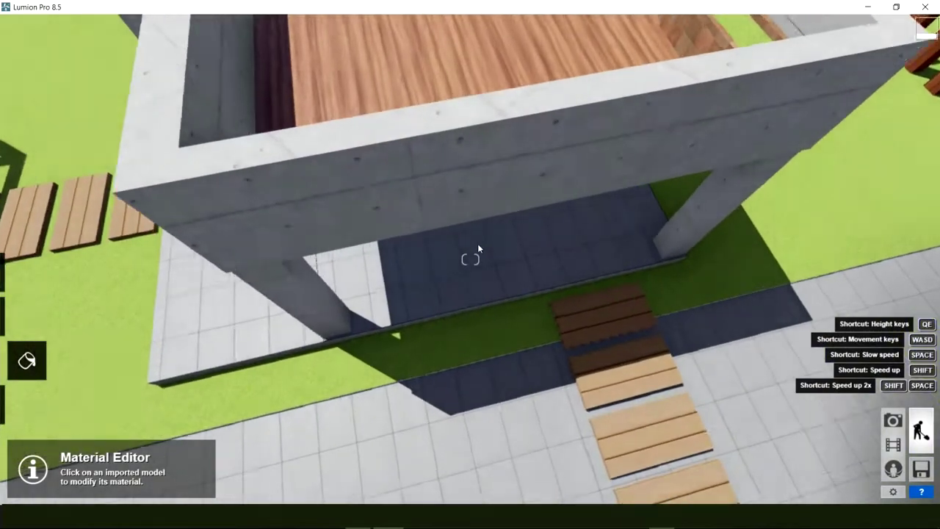
{"action": "scroll", "coordinate": [473, 250], "scroll_direction": "up", "scroll_amount": 5}
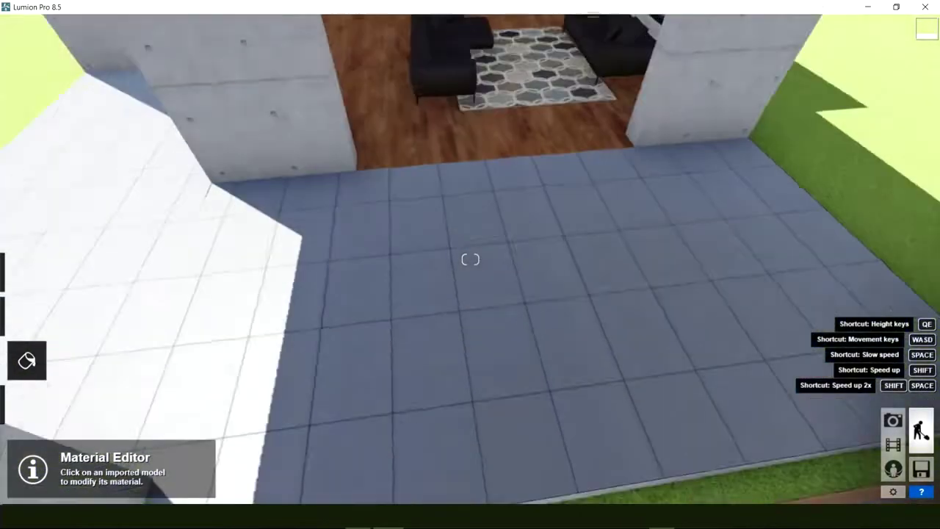
{"action": "right_click_drag", "start_coordinate": [470, 250], "coordinate": [482, 297]}
{"action": "scroll", "coordinate": [470, 323], "scroll_direction": "up", "scroll_amount": 5}
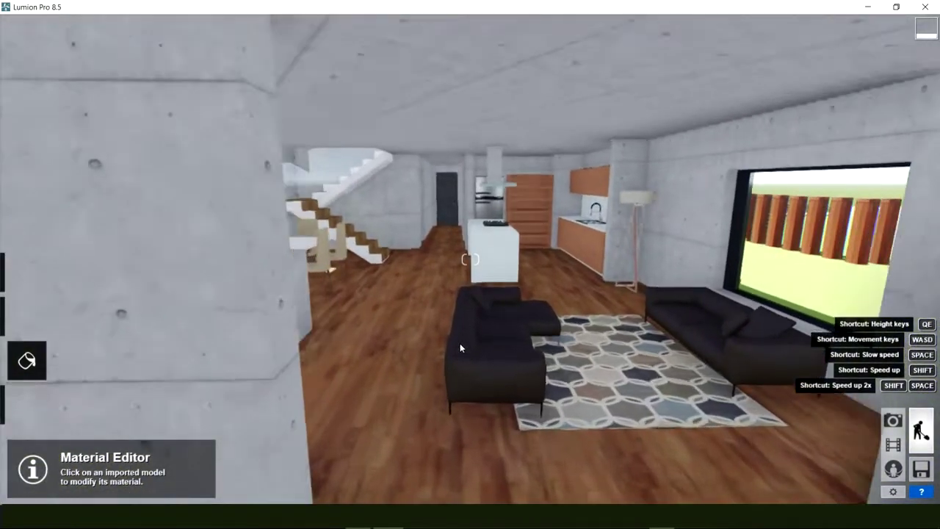
{"action": "key", "text": "w"}
{"action": "key", "text": "a"}
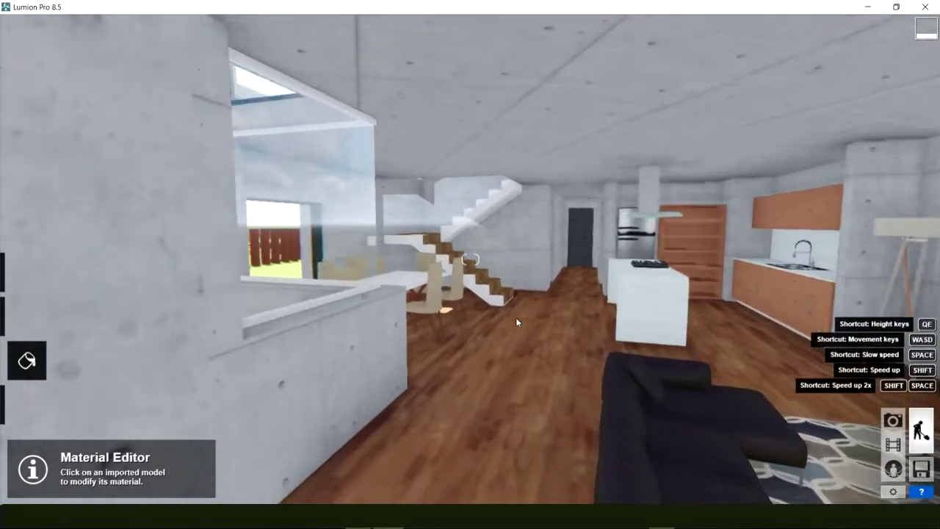
Move on into the kitchen and frame the wooden cabinets and island.
{"action": "key", "text": "w"}
{"action": "key", "text": "d"}
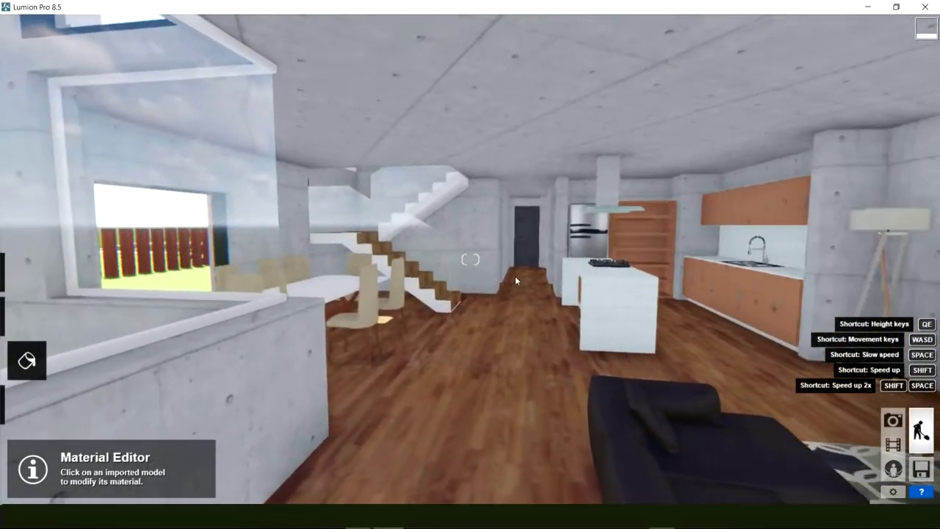
{"action": "key", "text": "w"}
{"action": "key", "text": "d"}
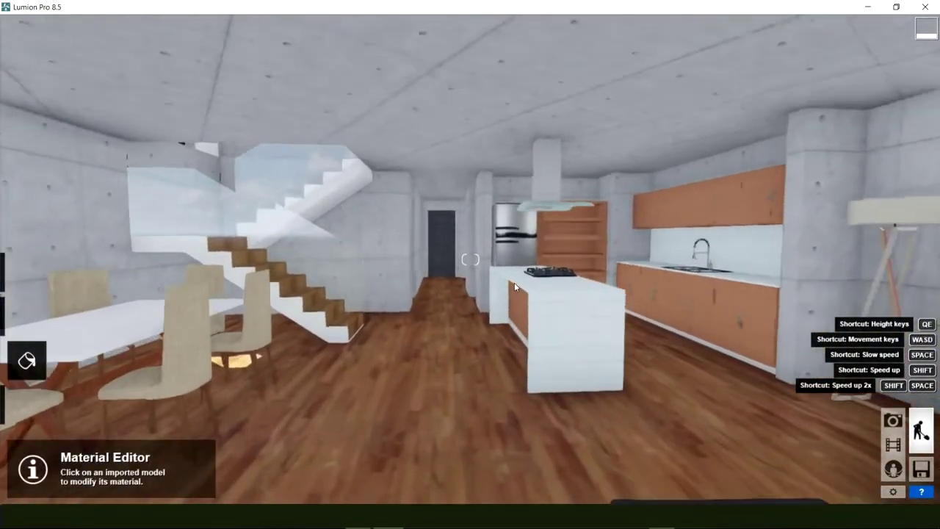
{"action": "key", "text": "w"}
{"action": "key", "text": "d"}
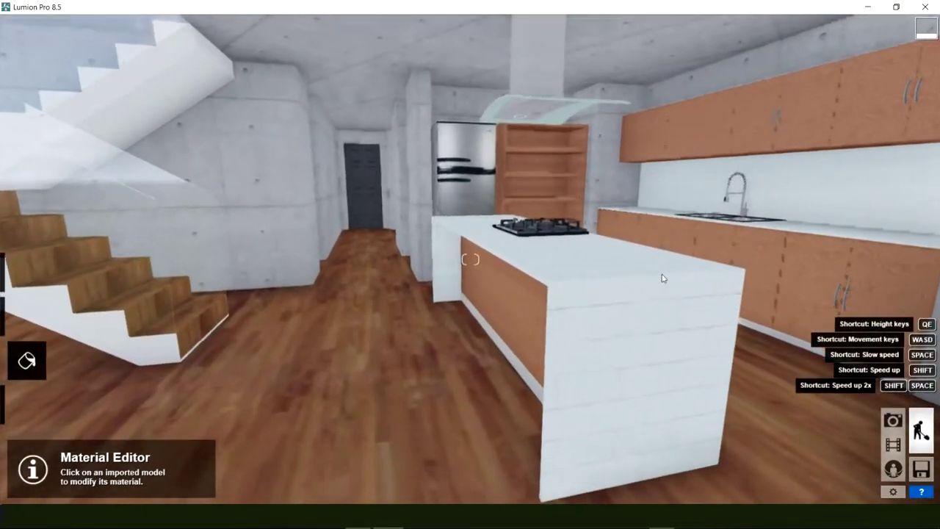
{"action": "key", "text": "s"}
{"action": "key", "text": "d"}
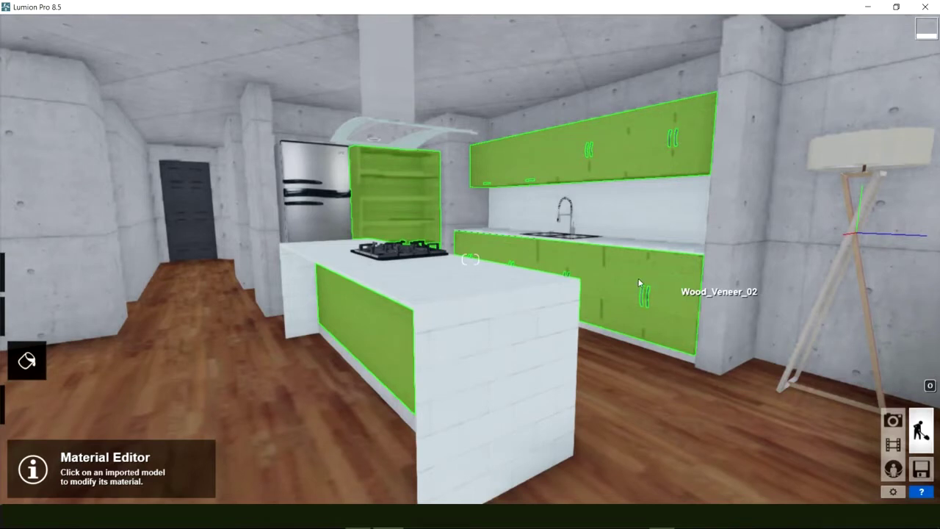
Select the kitchen cabinets and try indoor Wood Floor 019, 029 and 033 on them.
{"action": "left_click", "coordinate": [639, 283]}
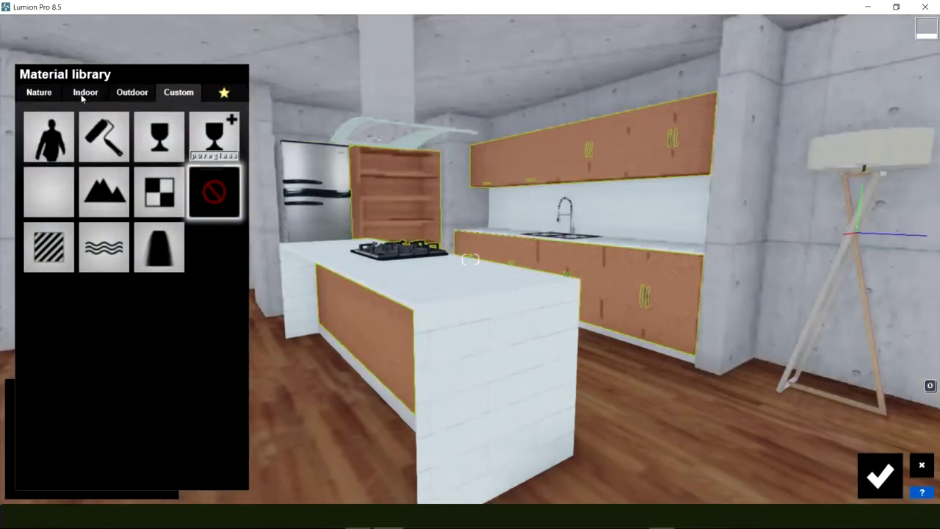
{"action": "left_click", "coordinate": [84, 93]}
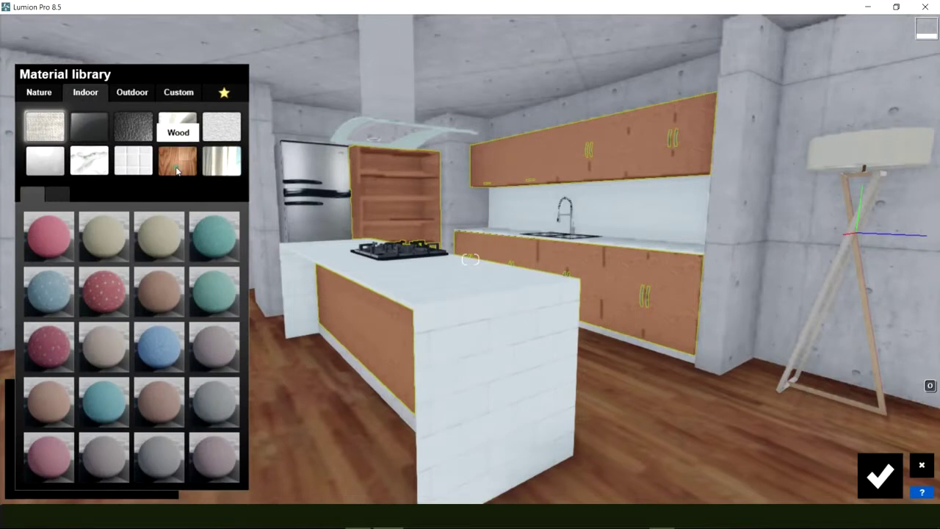
{"action": "left_click", "coordinate": [176, 171]}
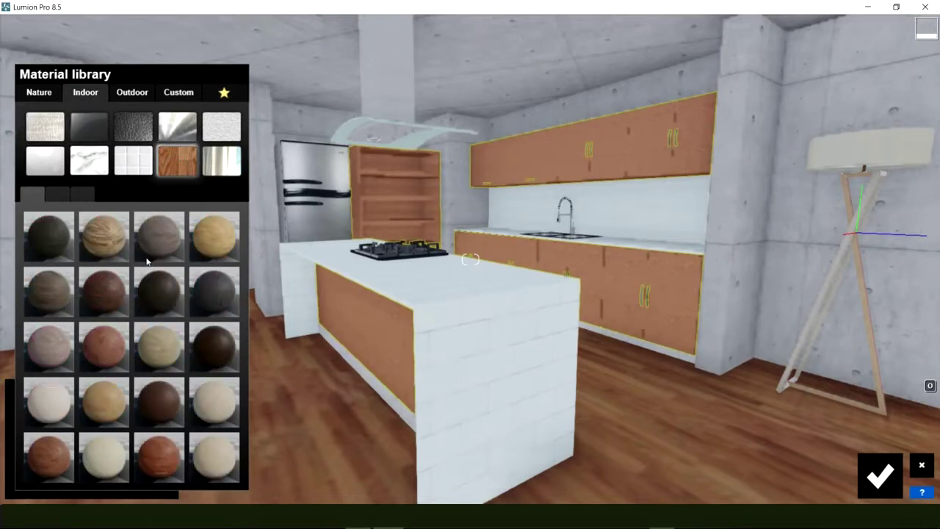
{"action": "left_click", "coordinate": [111, 399]}
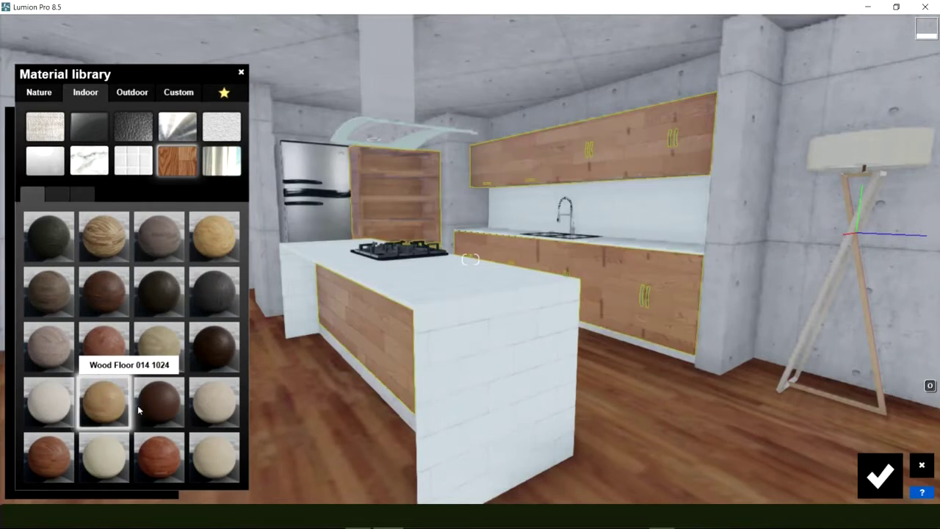
{"action": "left_click", "coordinate": [155, 455]}
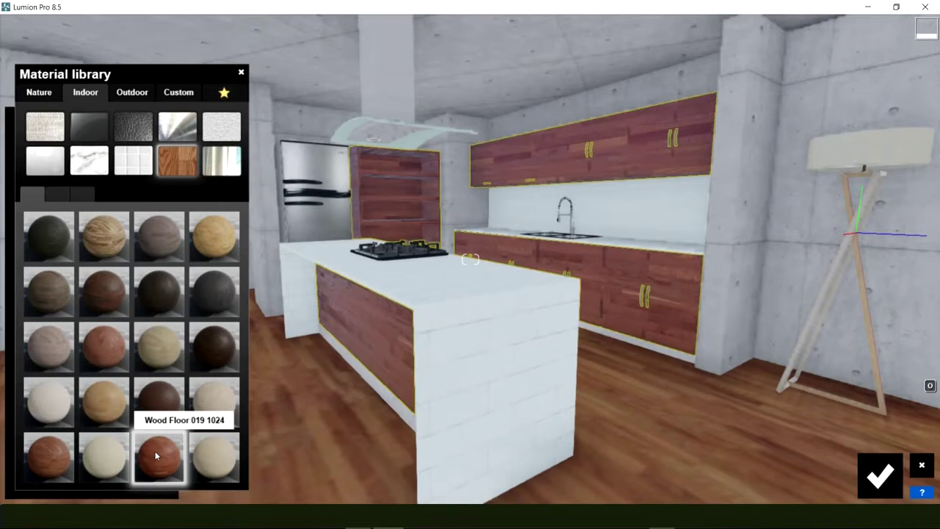
{"action": "left_click", "coordinate": [57, 192]}
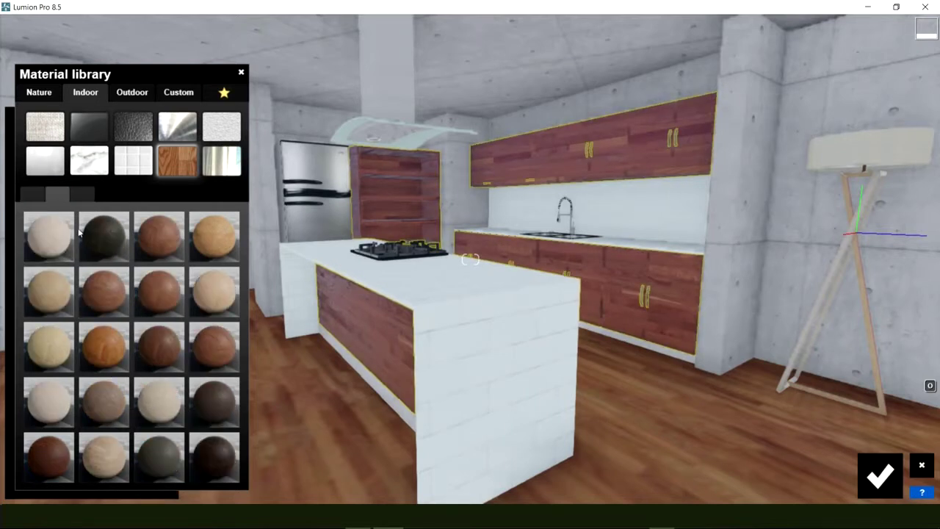
{"action": "left_click", "coordinate": [95, 287]}
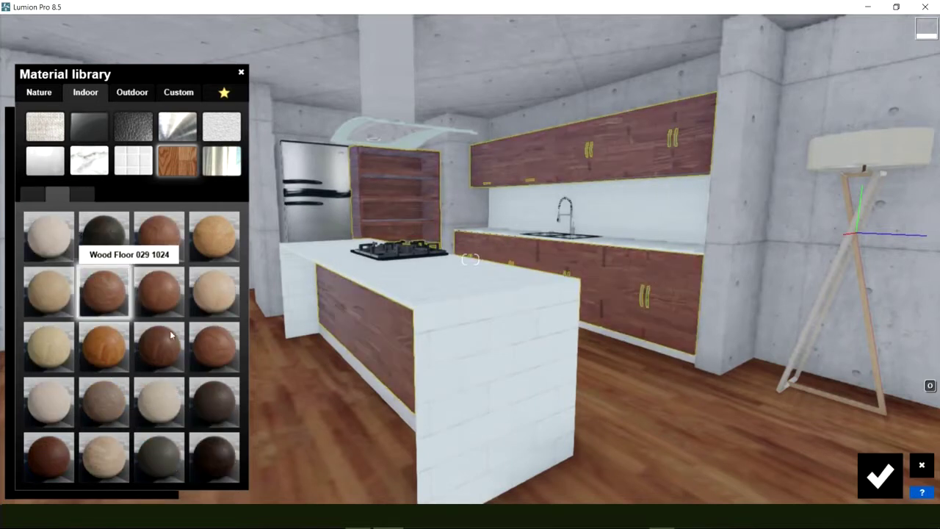
{"action": "left_click", "coordinate": [203, 352]}
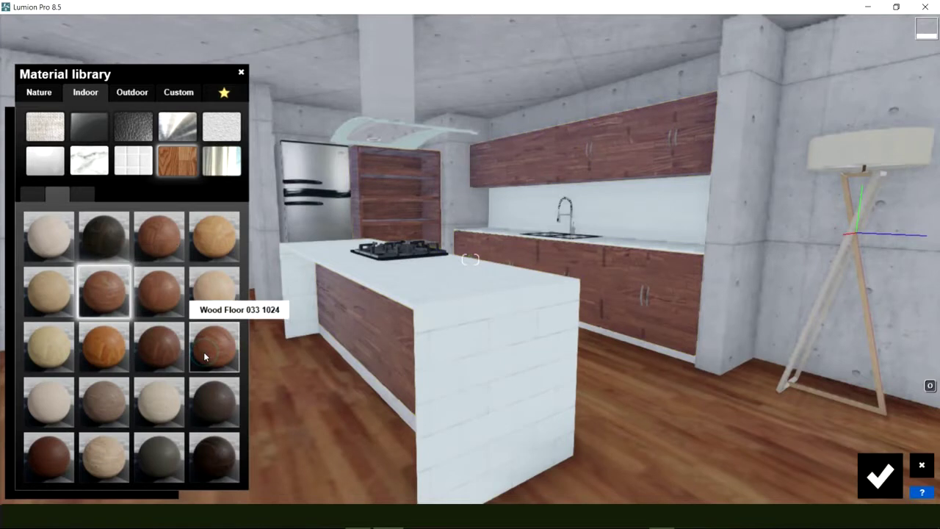
Settle on Wood Floor pine hb 1024 after trying 032b, 025, 038, 044 and oak parquets.
{"action": "left_click", "coordinate": [103, 358]}
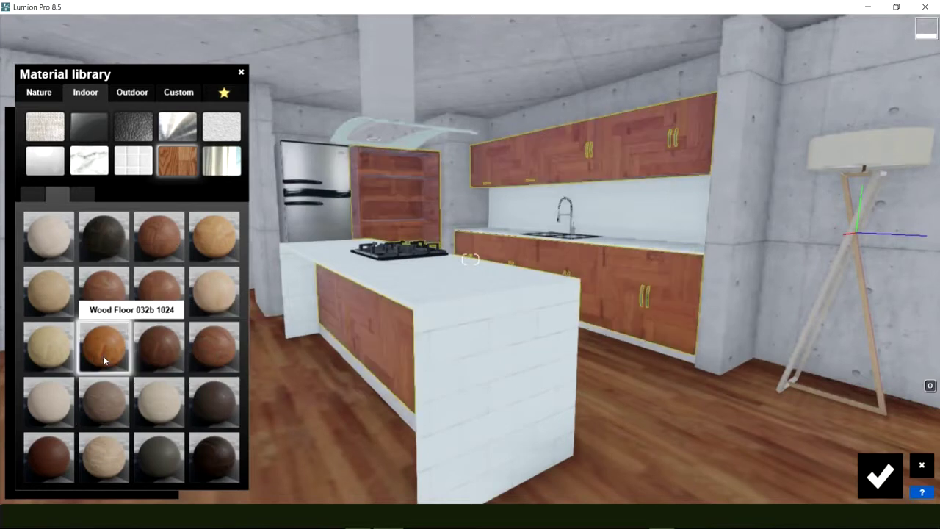
{"action": "left_click", "coordinate": [151, 234]}
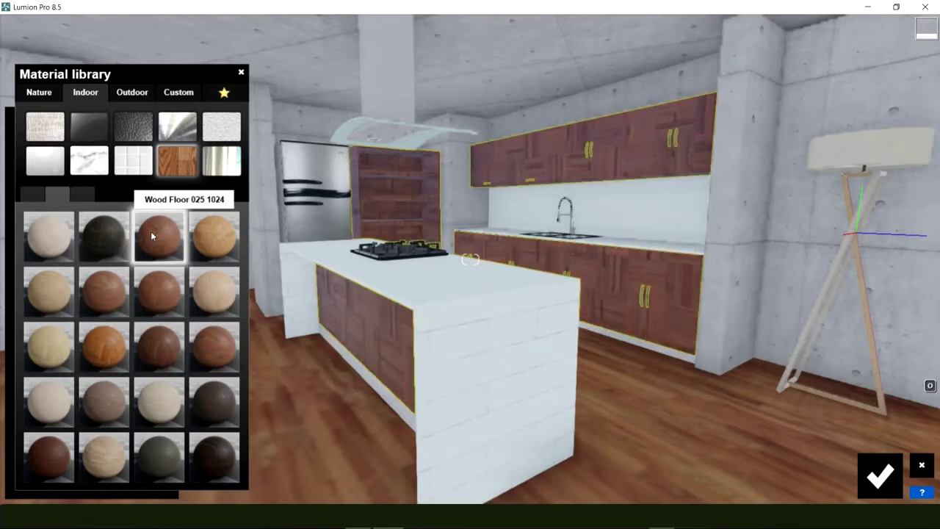
{"action": "left_click", "coordinate": [50, 465]}
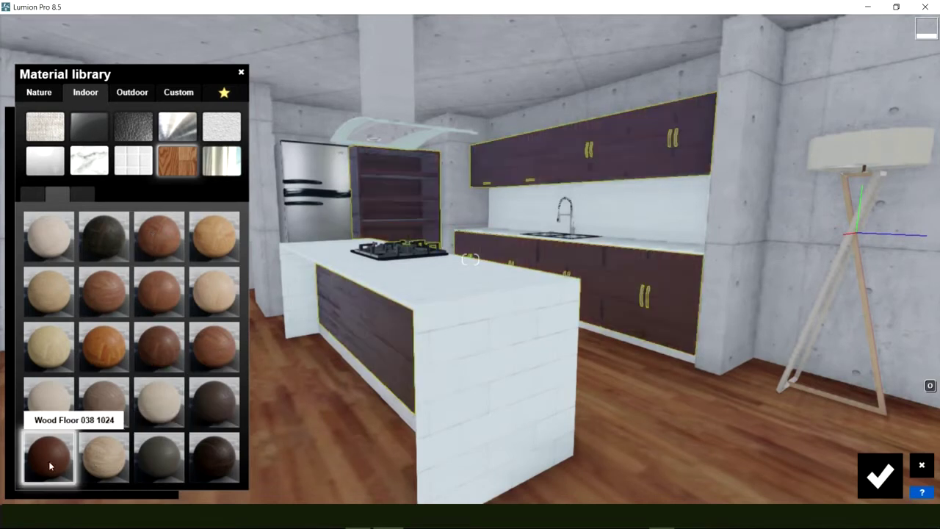
{"action": "left_click", "coordinate": [79, 193]}
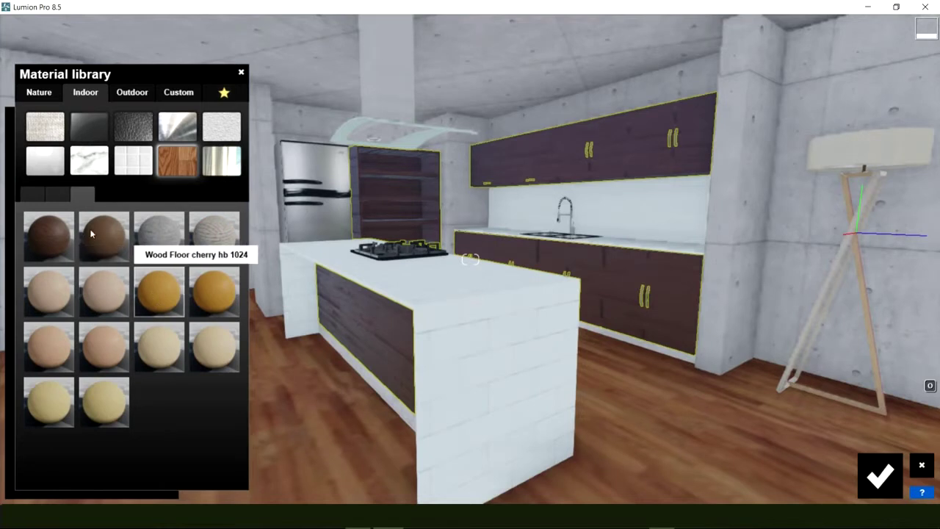
{"action": "left_click", "coordinate": [103, 240]}
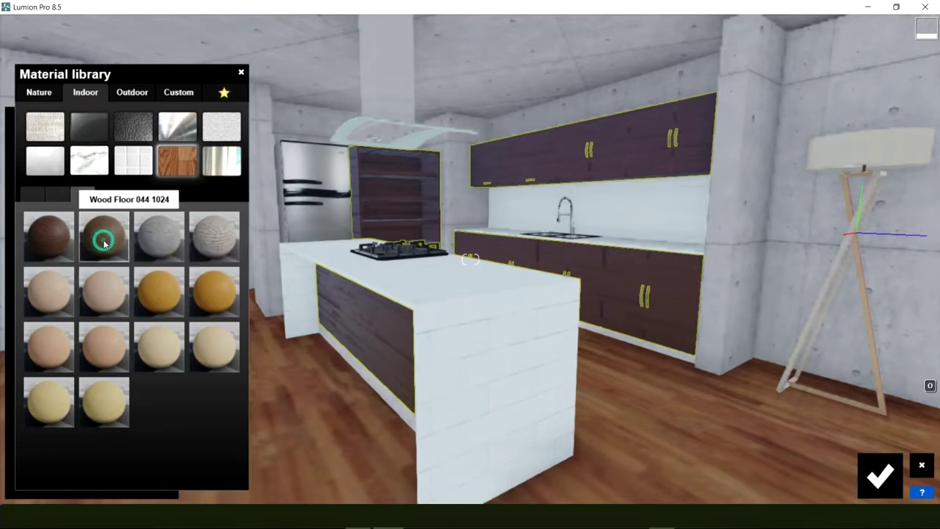
{"action": "left_click", "coordinate": [161, 359]}
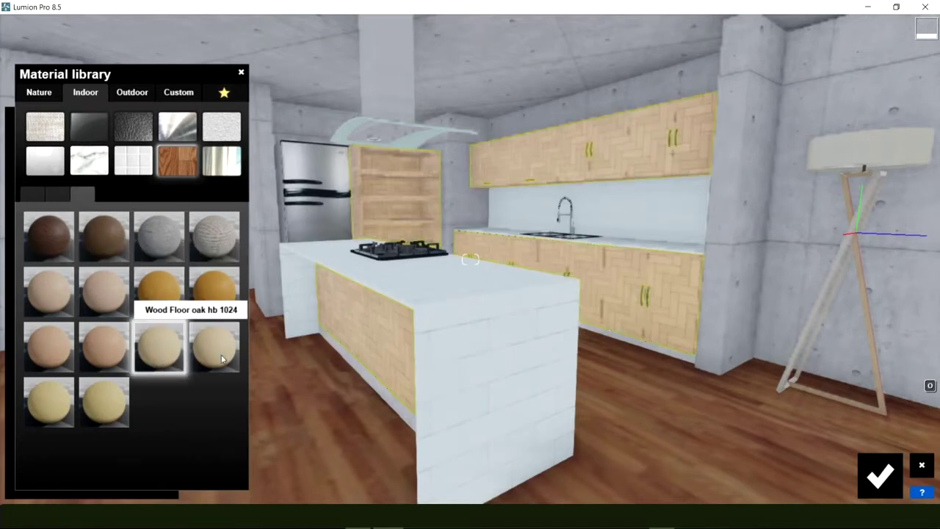
{"action": "left_click", "coordinate": [223, 359]}
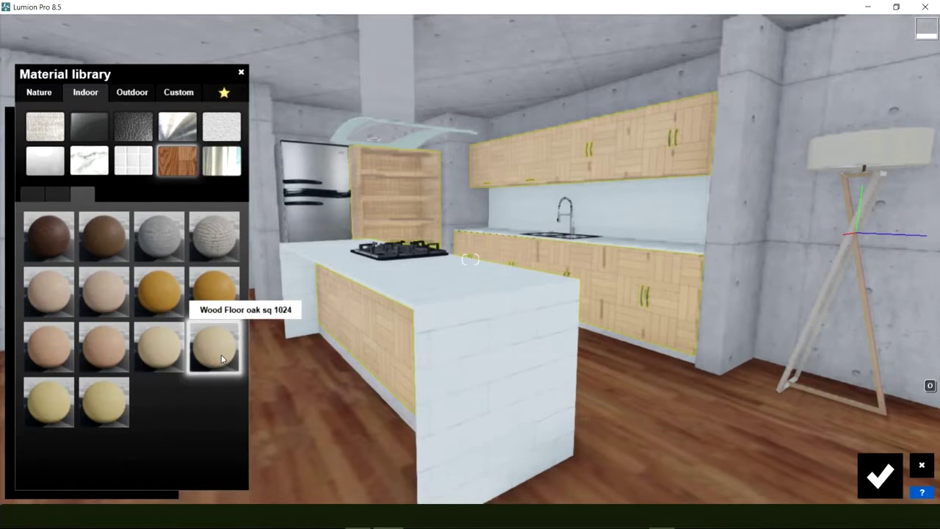
{"action": "left_click", "coordinate": [63, 402]}
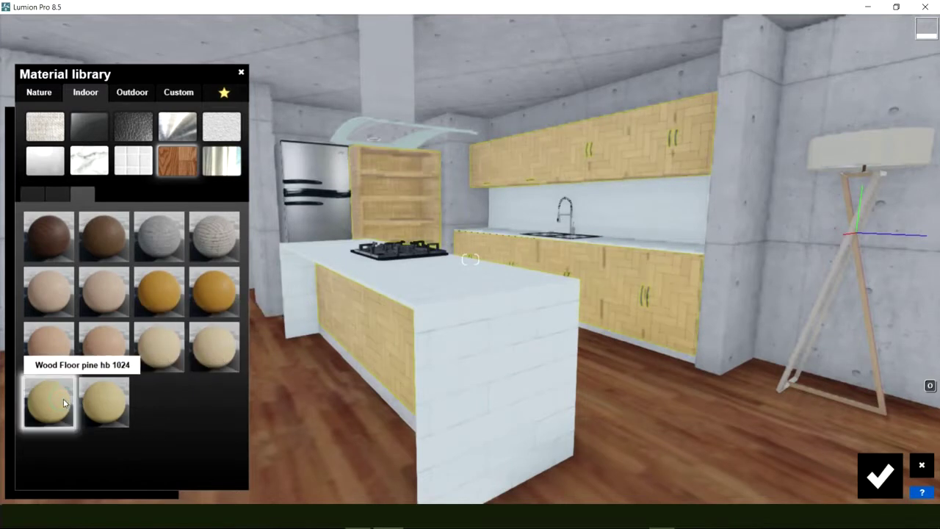
Try outdoor Wood 001, 003, 015, 016, 013, 010 and 009 on the cabinets.
{"action": "left_click", "coordinate": [132, 93]}
{"action": "left_click", "coordinate": [118, 168]}
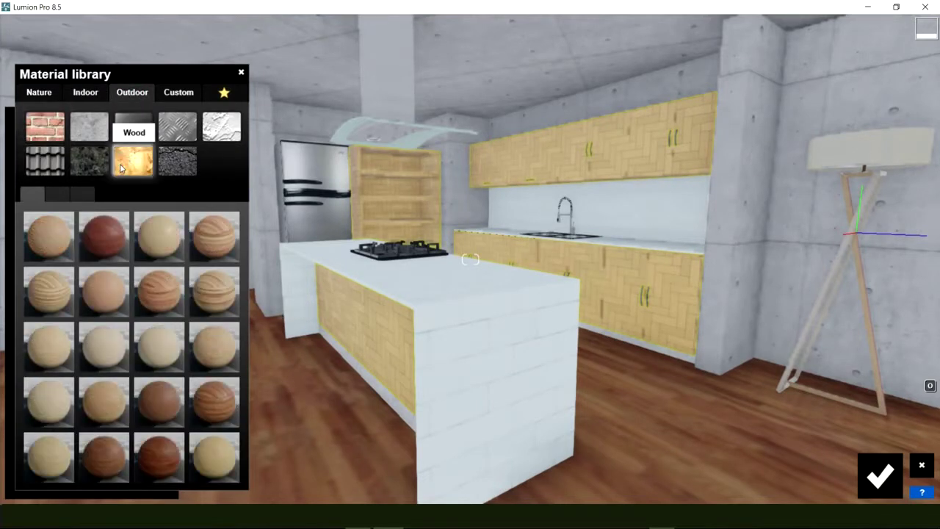
{"action": "left_click", "coordinate": [48, 240]}
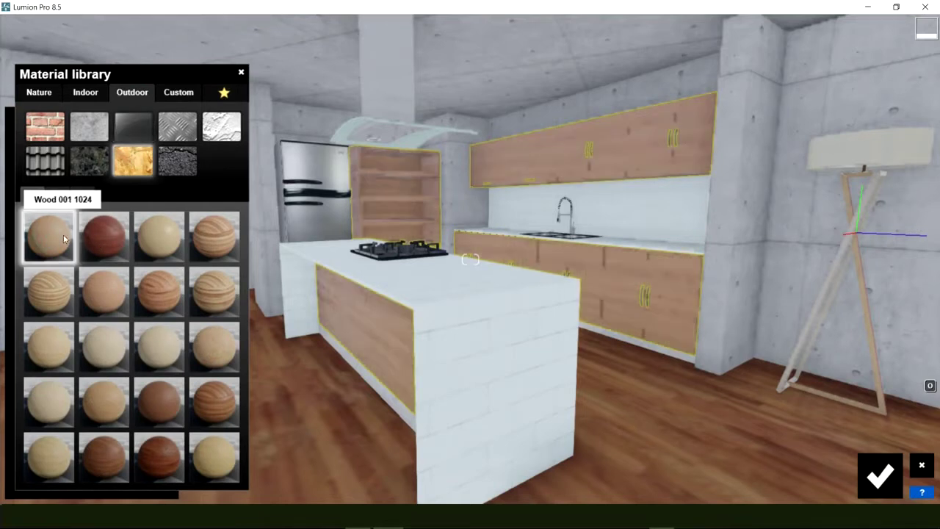
{"action": "left_click", "coordinate": [159, 236]}
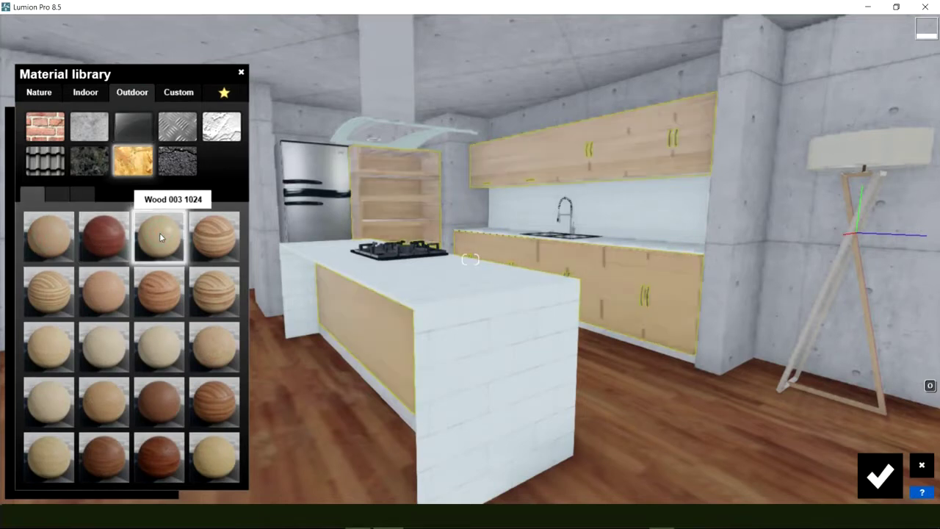
{"action": "left_click", "coordinate": [156, 413]}
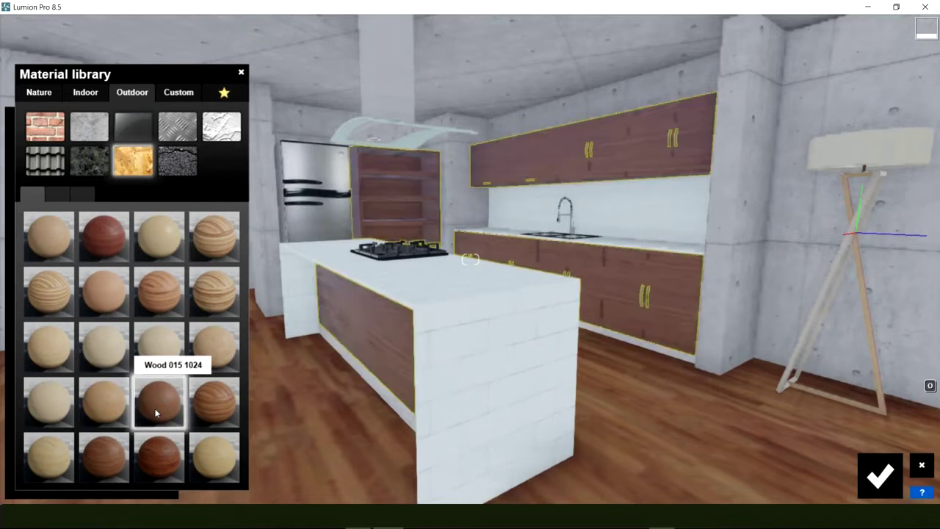
{"action": "left_click", "coordinate": [206, 462]}
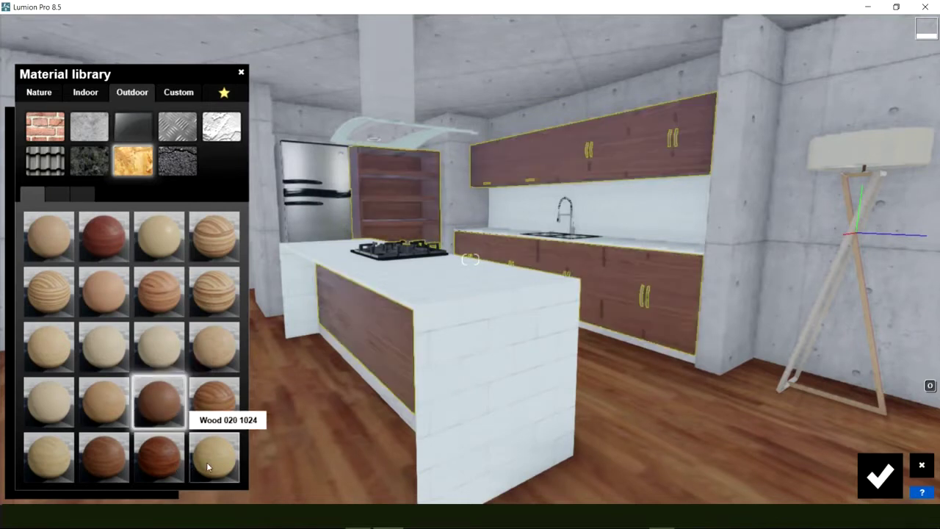
{"action": "left_click", "coordinate": [58, 406]}
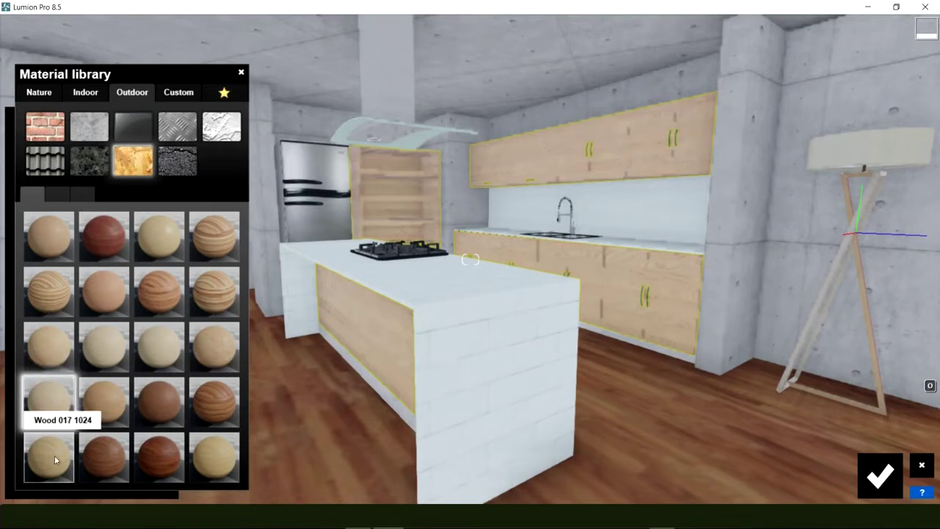
{"action": "left_click", "coordinate": [108, 348]}
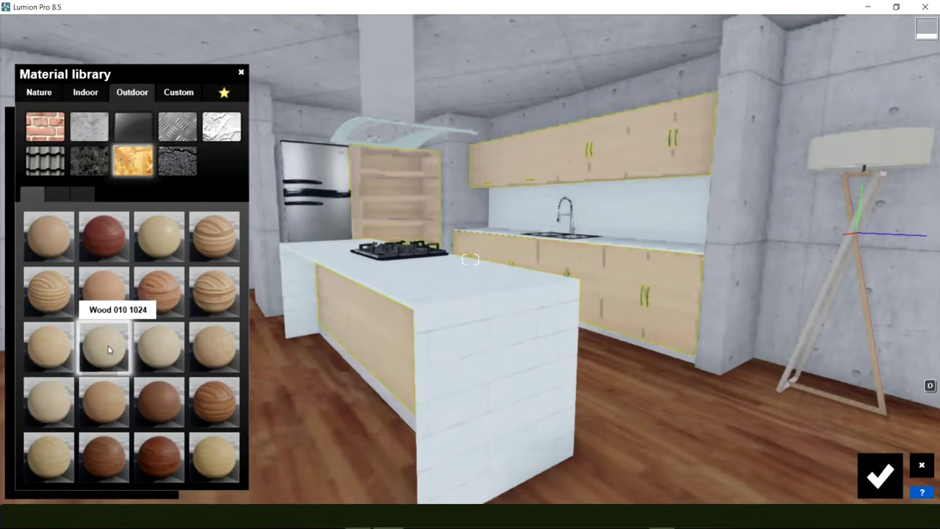
{"action": "left_click", "coordinate": [52, 346]}
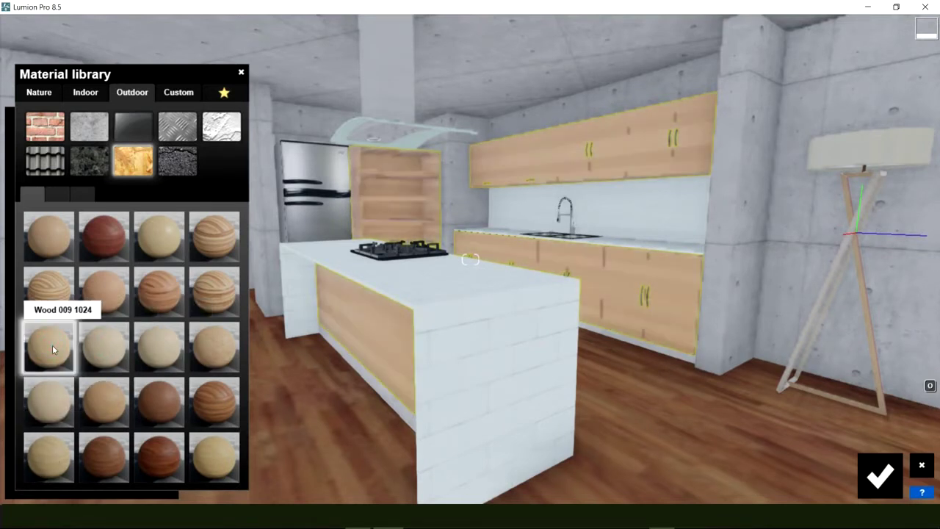
Try second-page outdoor Wood 024, 030, 031 and 038 on the cabinets.
{"action": "left_click", "coordinate": [63, 193]}
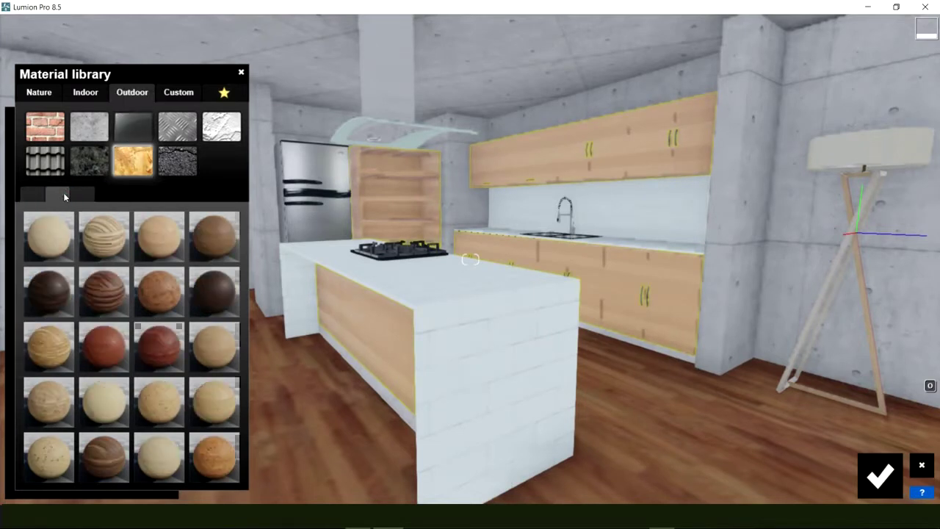
{"action": "left_click", "coordinate": [227, 242]}
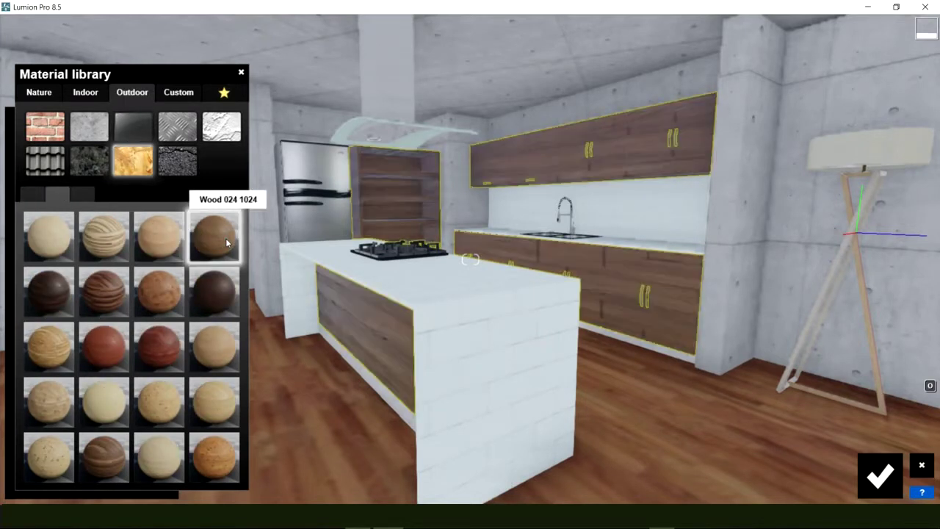
{"action": "left_click", "coordinate": [115, 346]}
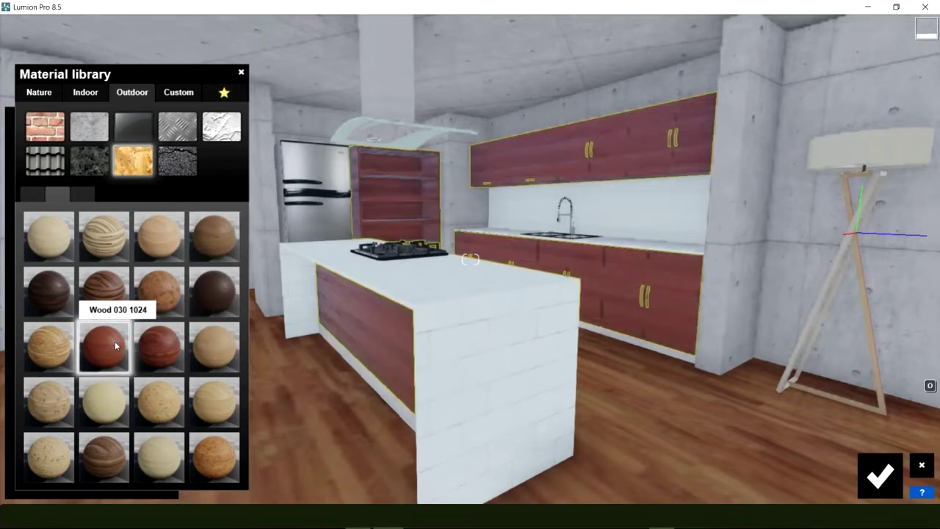
{"action": "left_click", "coordinate": [162, 352]}
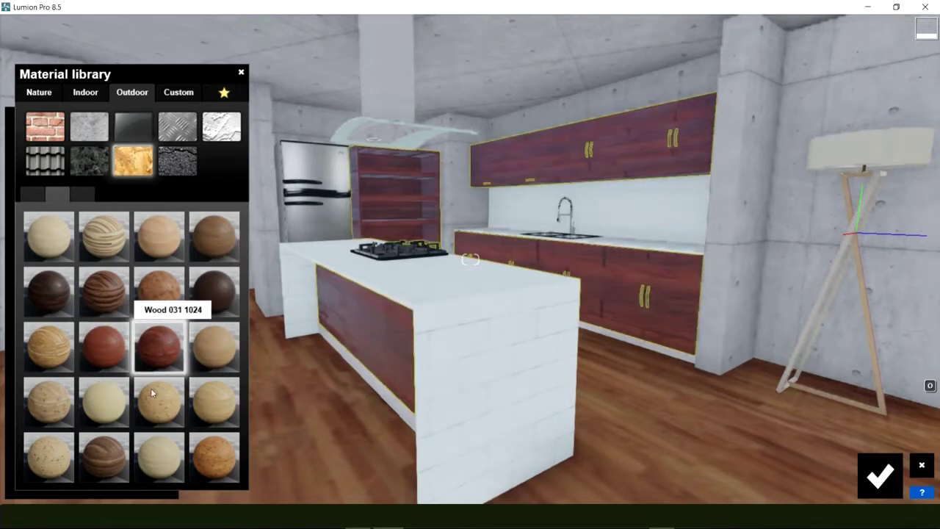
{"action": "left_click", "coordinate": [94, 467]}
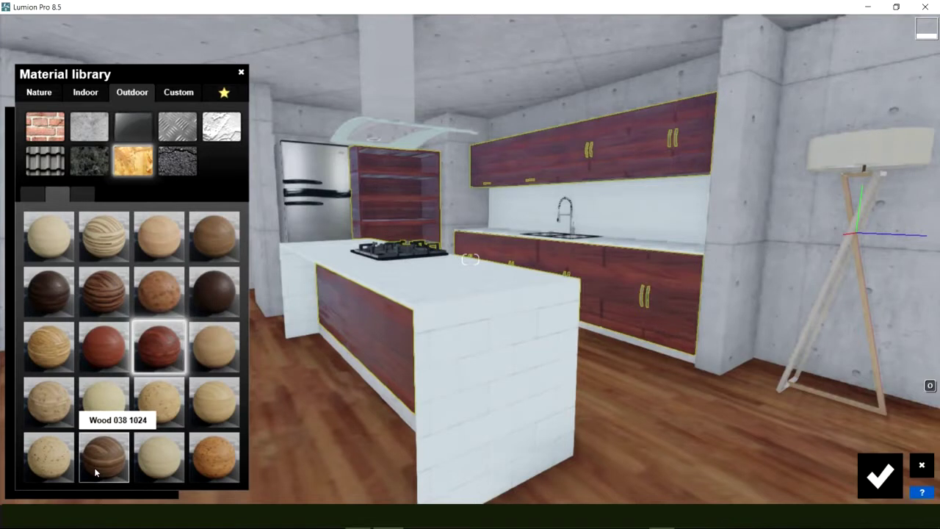
Settle on reddish Wood 043 after comparing herringbone, Wood 045 and Wood Floor 021b.
{"action": "left_click", "coordinate": [83, 193]}
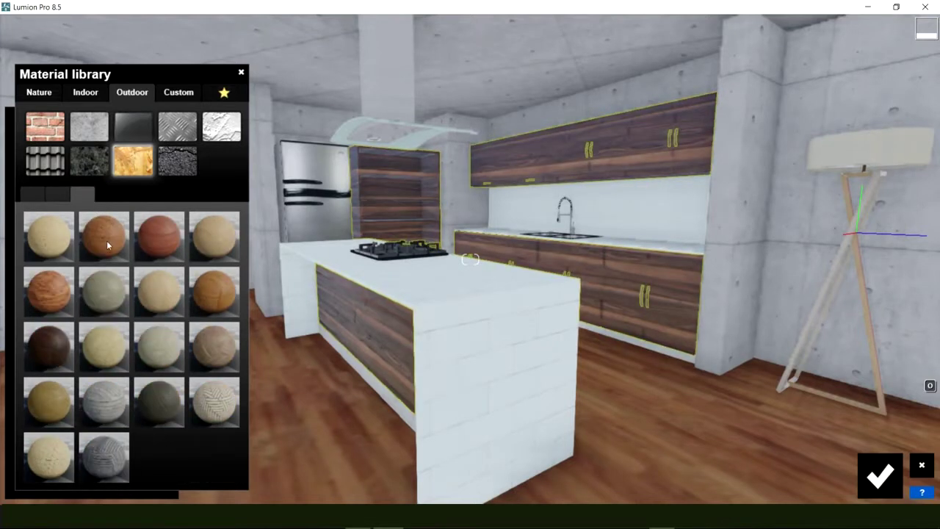
{"action": "left_click", "coordinate": [153, 238]}
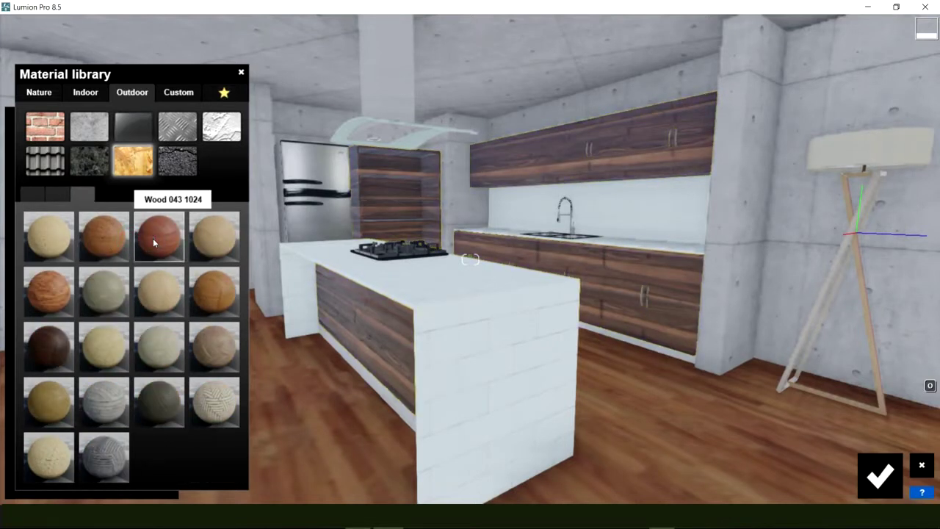
{"action": "left_click", "coordinate": [55, 400]}
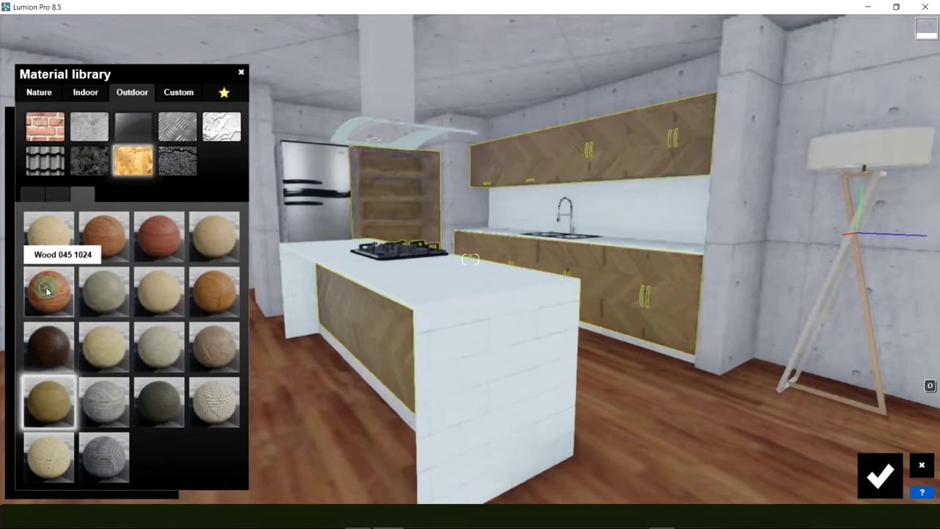
{"action": "left_click", "coordinate": [47, 291]}
{"action": "left_click", "coordinate": [210, 292]}
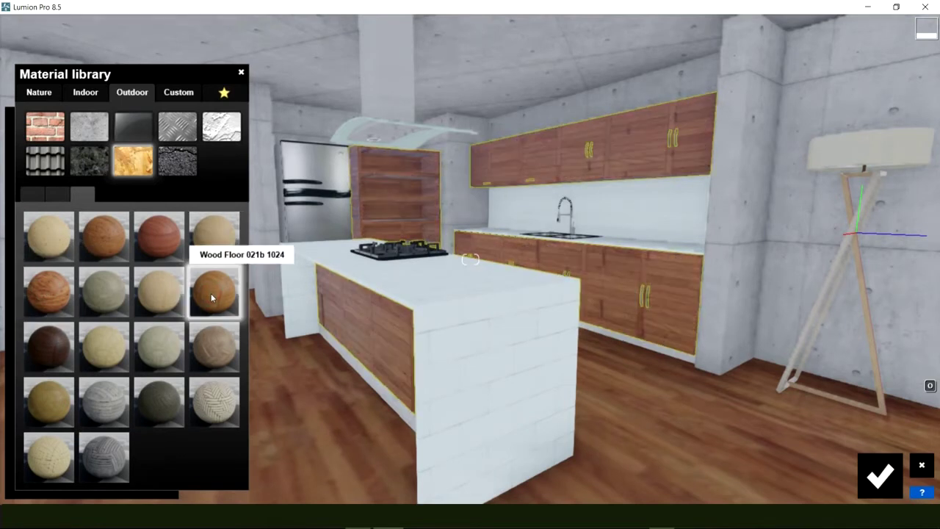
{"action": "left_click", "coordinate": [157, 232]}
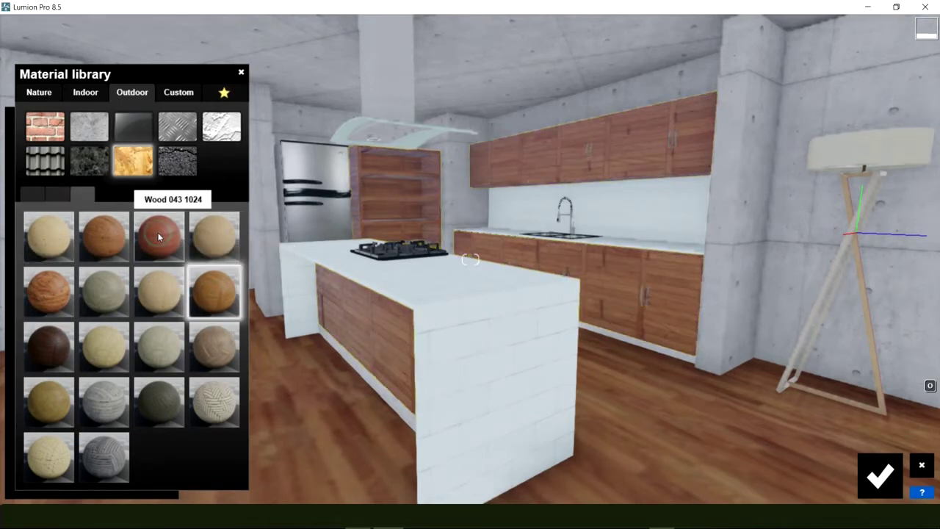
{"action": "left_click", "coordinate": [63, 190]}
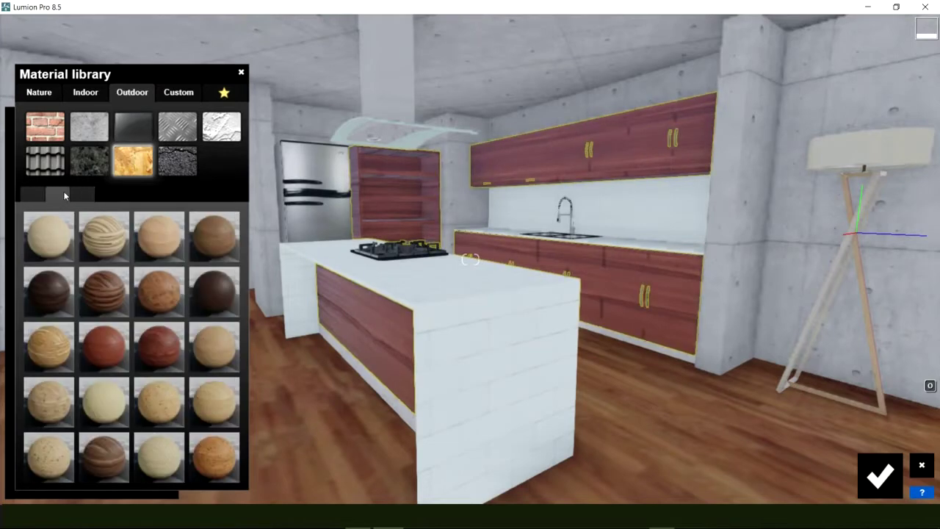
Switch the cabinets to brown Wood 024, select the countertop, and save the changes.
{"action": "left_click", "coordinate": [202, 233]}
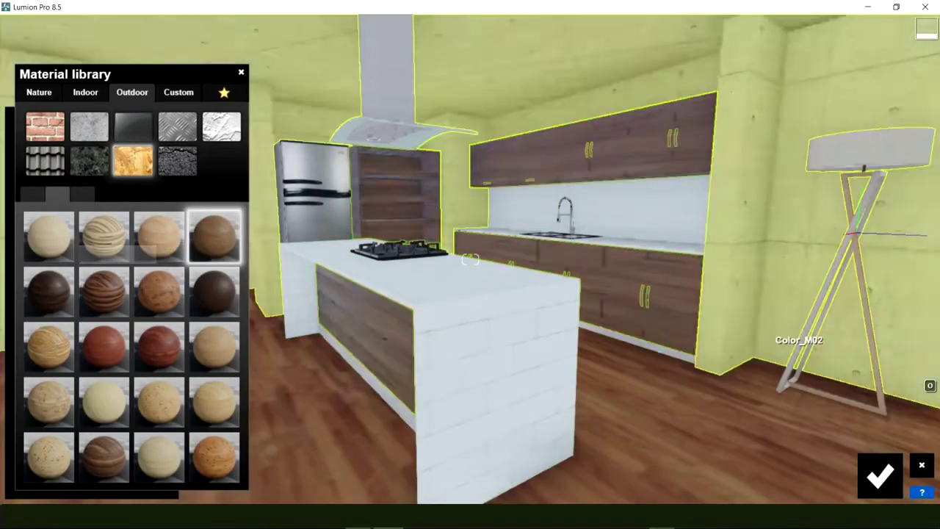
{"action": "right_click_drag", "start_coordinate": [323, 284], "coordinate": [681, 298]}
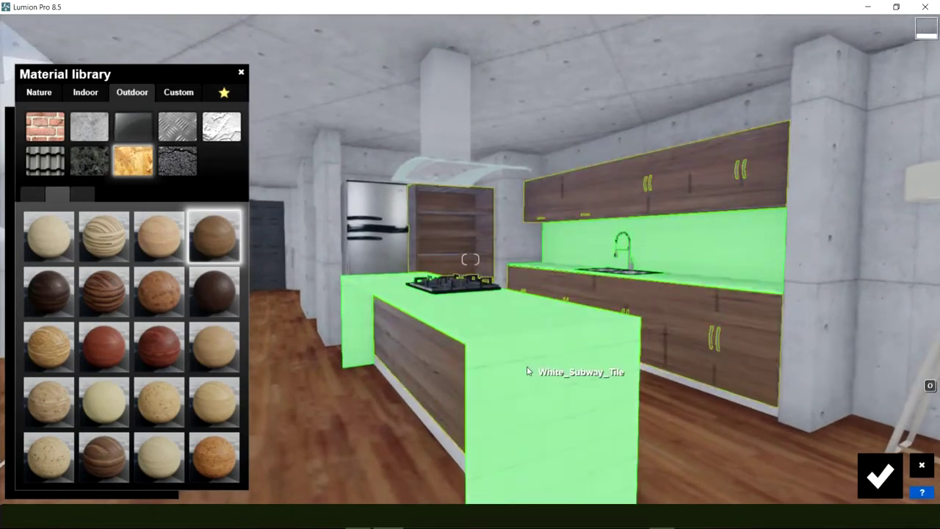
{"action": "left_click", "coordinate": [527, 371]}
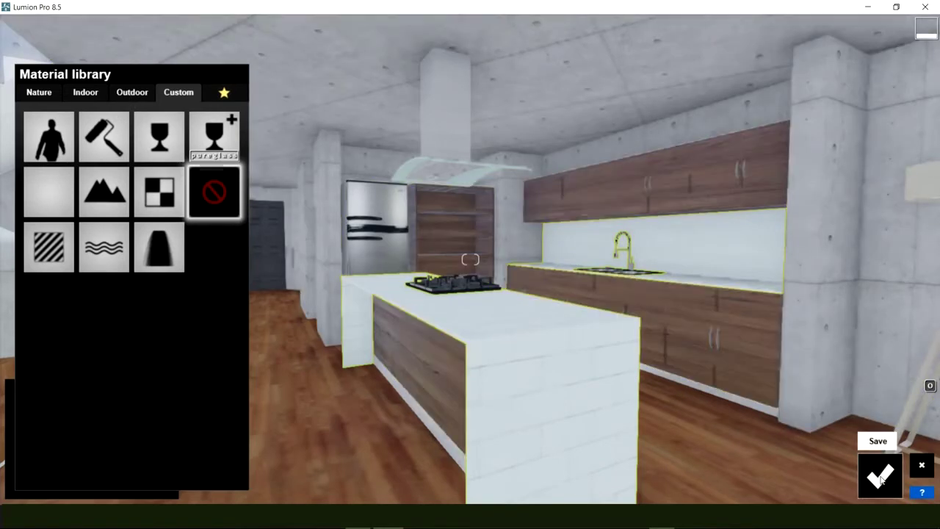
{"action": "left_click", "coordinate": [881, 478]}
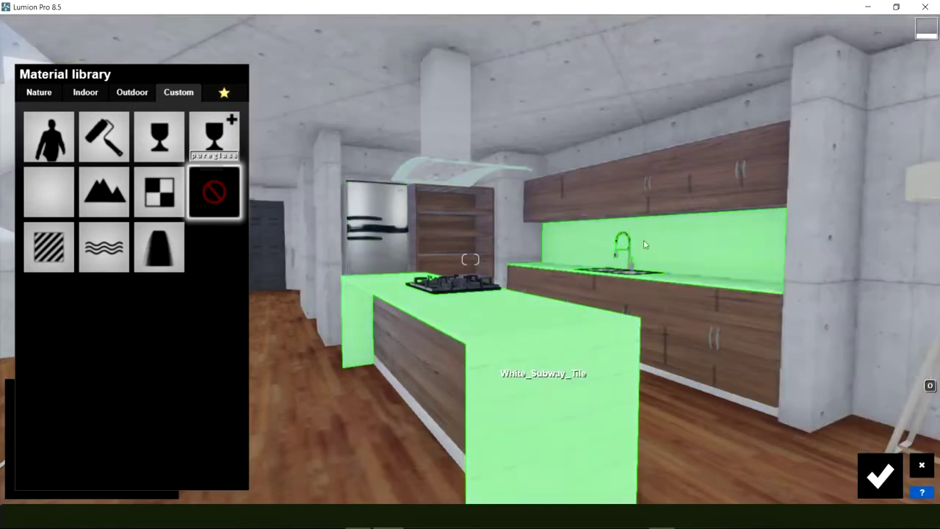
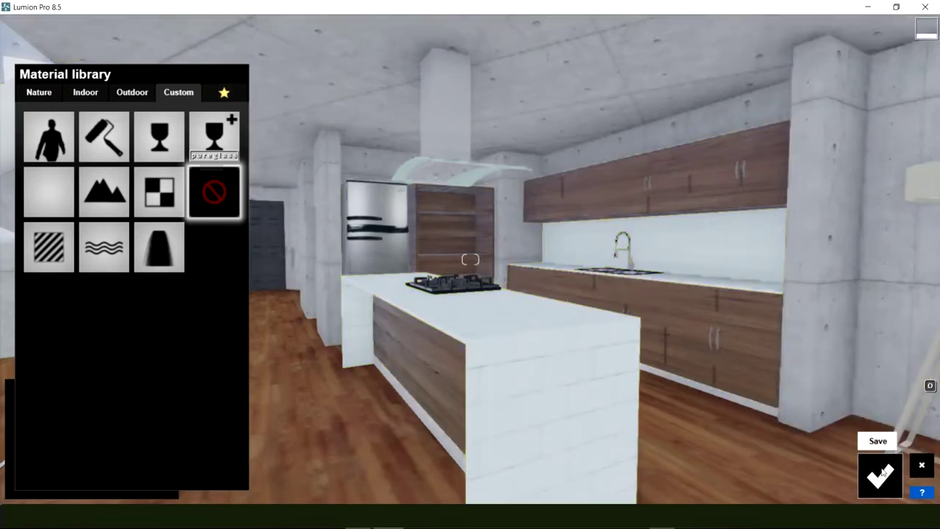
Accept the dark wood cabinet material, then select the White_Subway_Tile surface in the Outdoor library.
{"action": "left_click", "coordinate": [880, 475]}
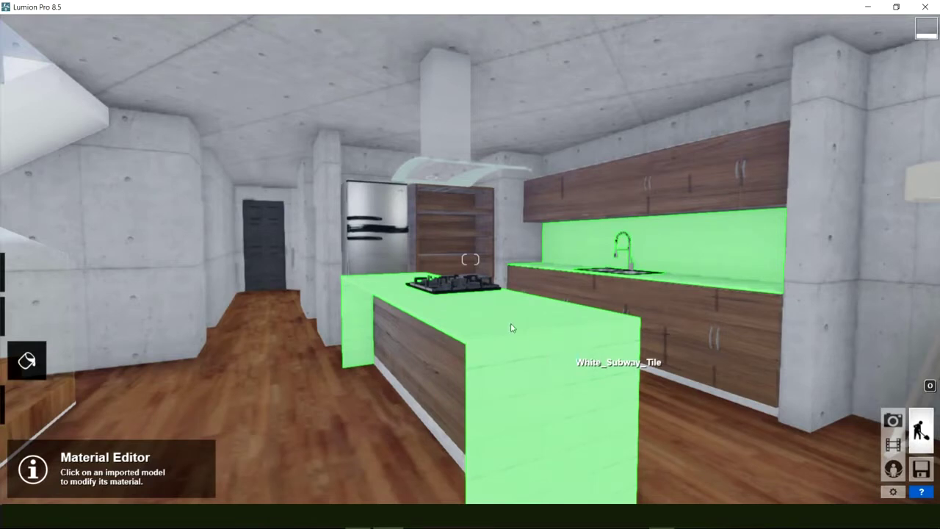
{"action": "left_click", "coordinate": [547, 339]}
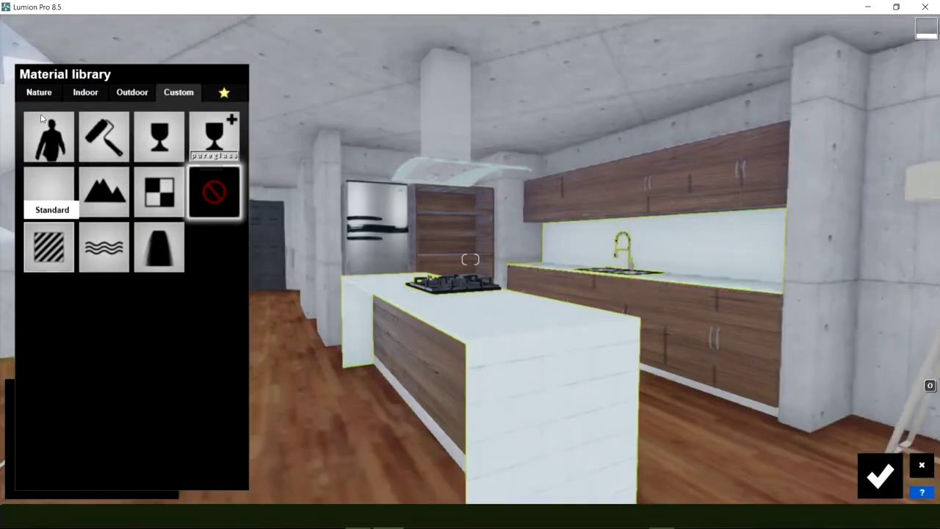
{"action": "left_click", "coordinate": [123, 94]}
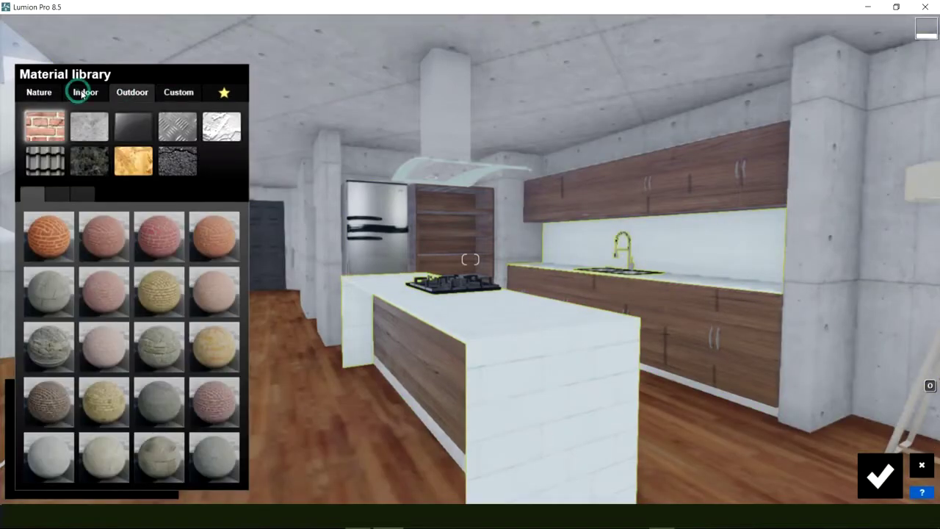
In Indoor > Stone, preview Marbles 017, 020, 012, 013 and 014 on the island.
{"action": "left_click", "coordinate": [83, 94]}
{"action": "left_click", "coordinate": [84, 167]}
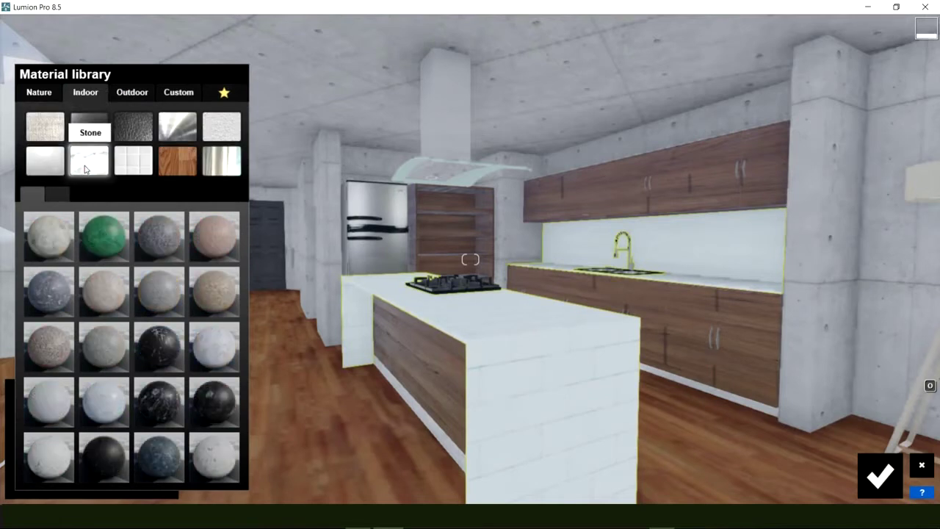
{"action": "left_click", "coordinate": [54, 455]}
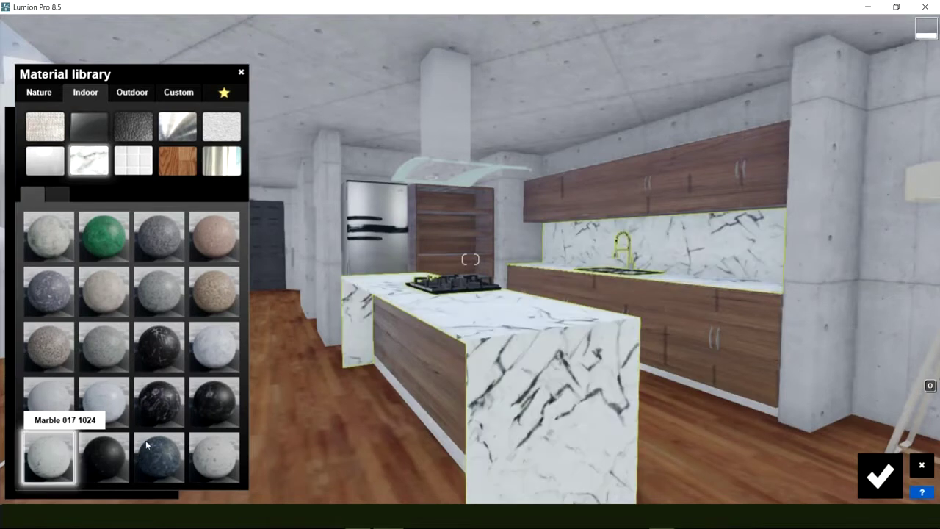
{"action": "left_click", "coordinate": [211, 457]}
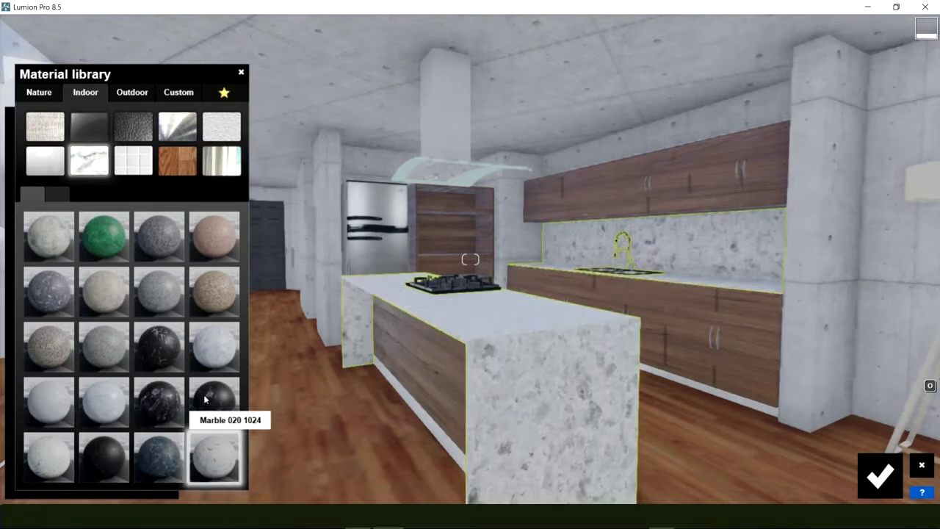
{"action": "left_click", "coordinate": [210, 332]}
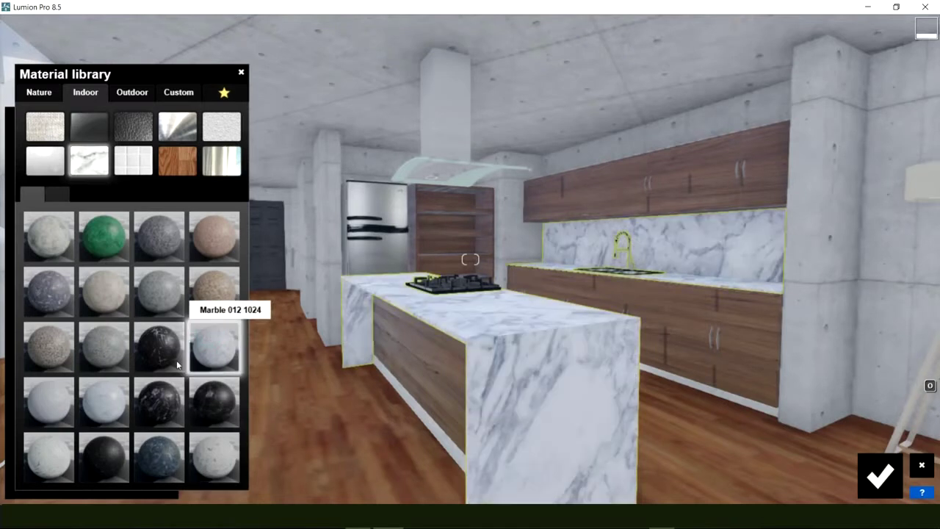
{"action": "left_click", "coordinate": [35, 399]}
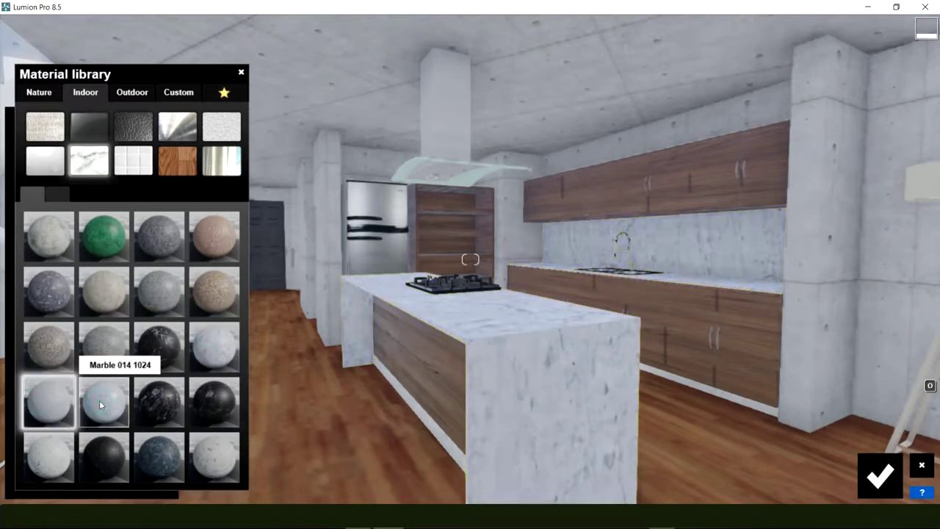
{"action": "left_click", "coordinate": [99, 400]}
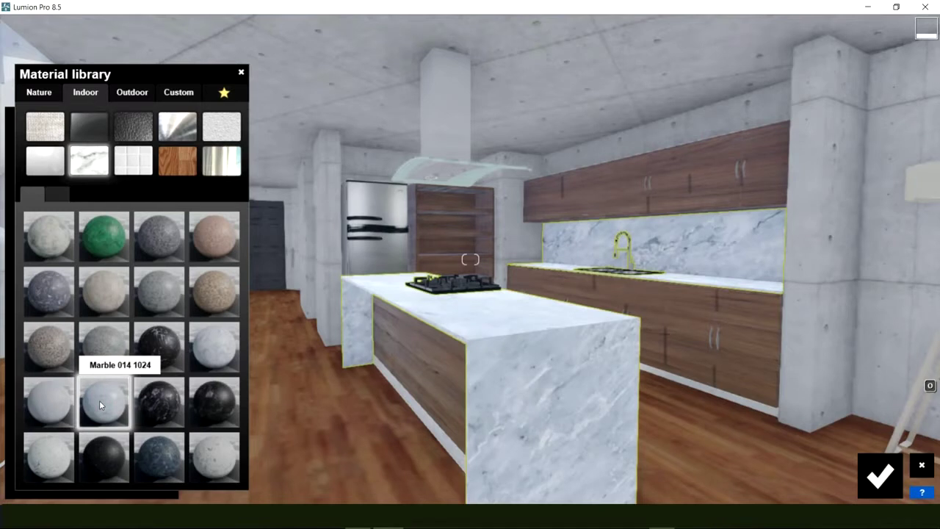
From the second marble set, settle on cloudy white Marble 026 and open its settings.
{"action": "left_click", "coordinate": [56, 193]}
{"action": "left_click", "coordinate": [170, 239]}
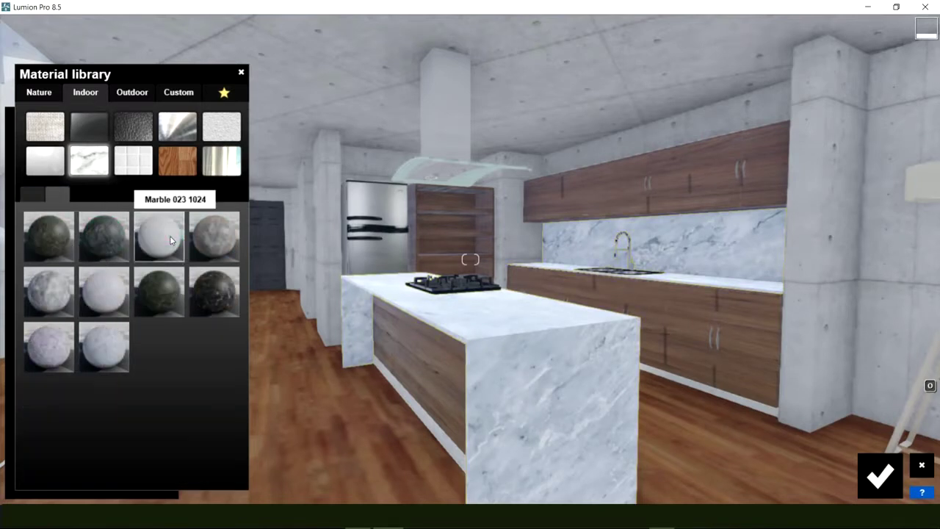
{"action": "left_click", "coordinate": [110, 290]}
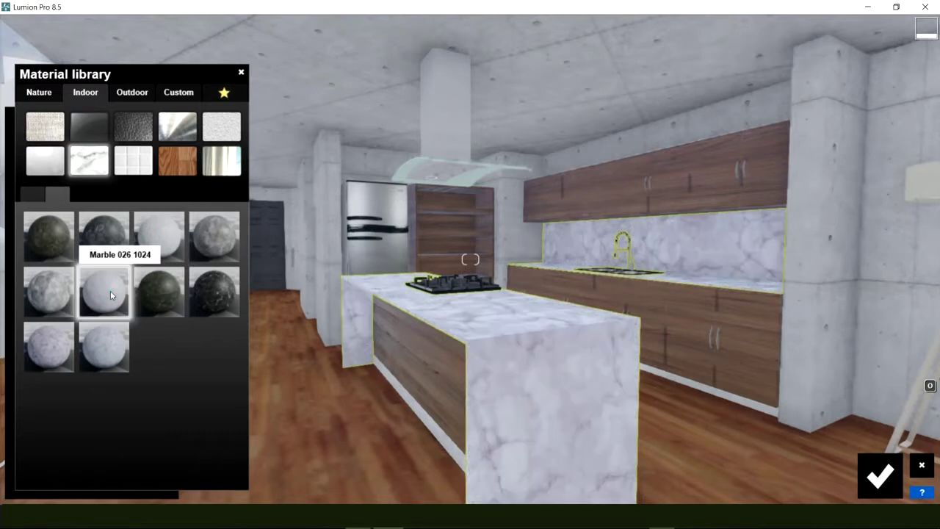
{"action": "left_click", "coordinate": [176, 236]}
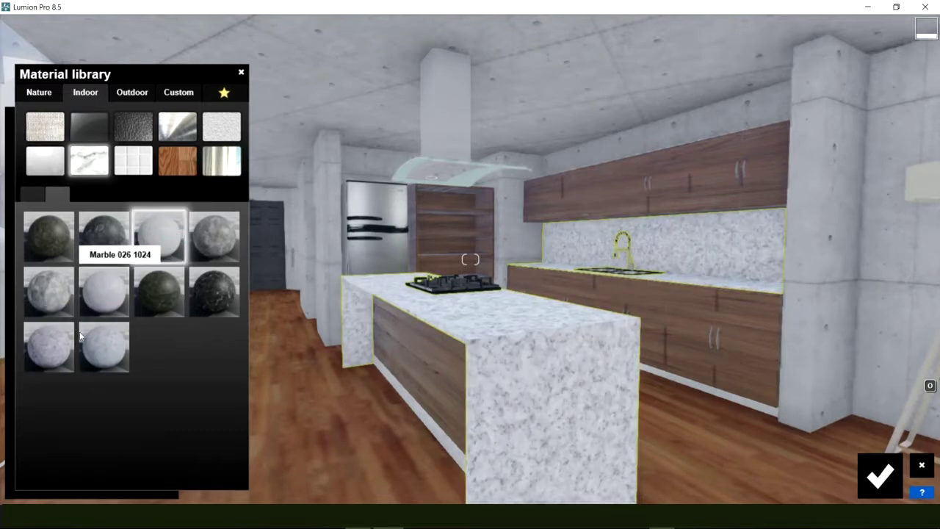
{"action": "left_click", "coordinate": [106, 349]}
{"action": "left_click", "coordinate": [104, 292]}
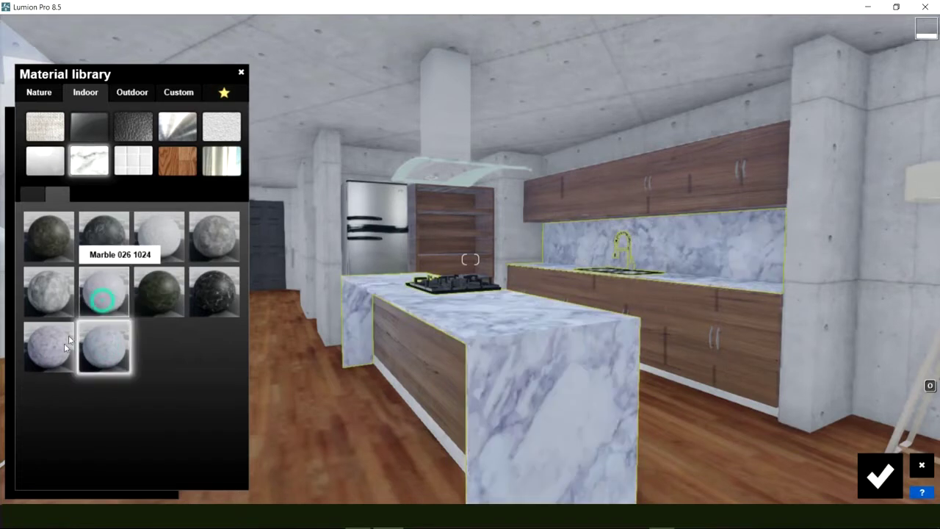
{"action": "left_click", "coordinate": [52, 348]}
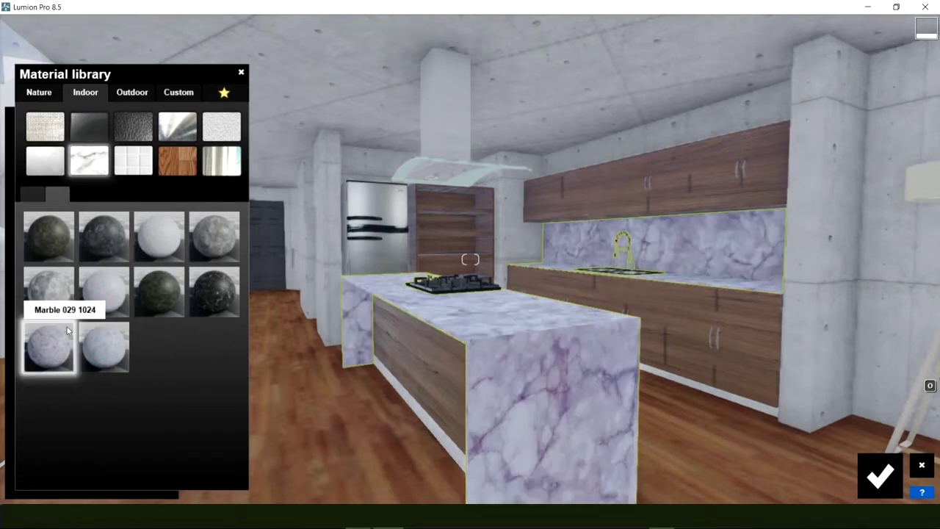
{"action": "left_click", "coordinate": [103, 289]}
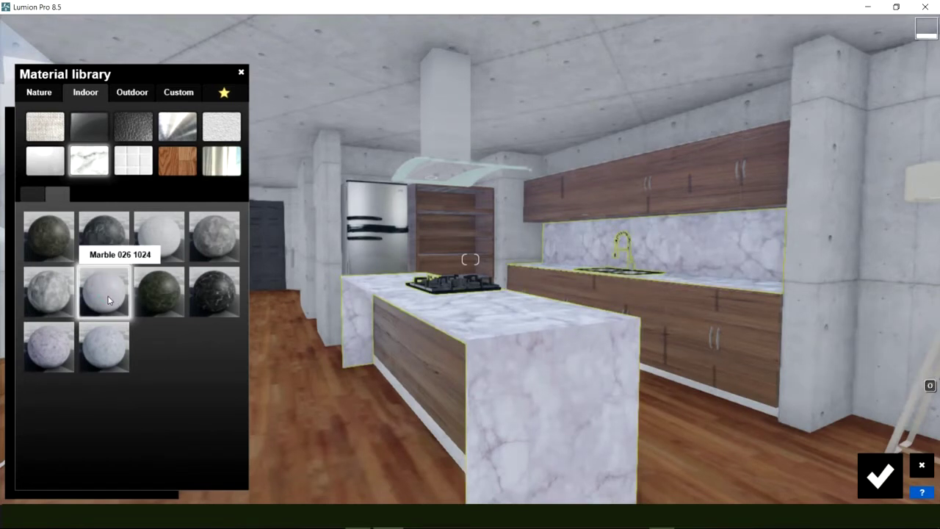
{"action": "left_click", "coordinate": [108, 300]}
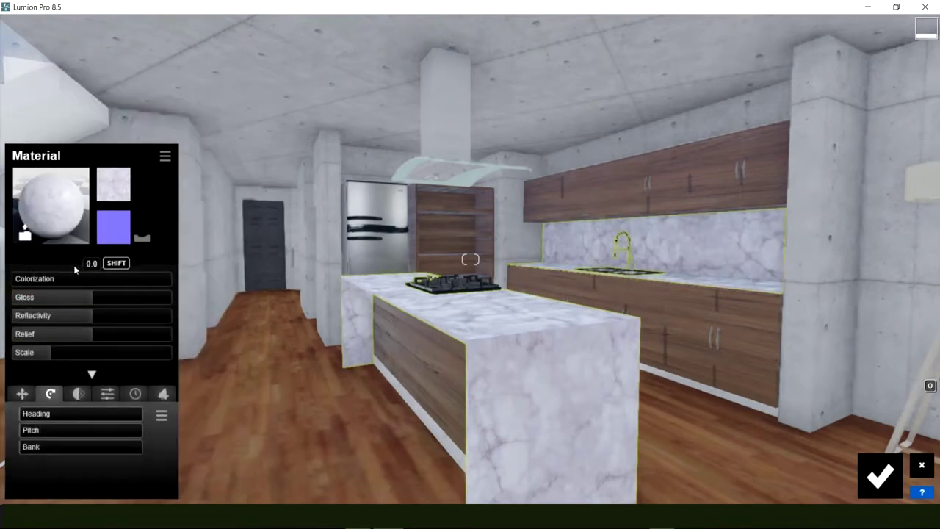
Experiment with the Marble 026 pattern scale on the island.
{"action": "left_click", "coordinate": [57, 352]}
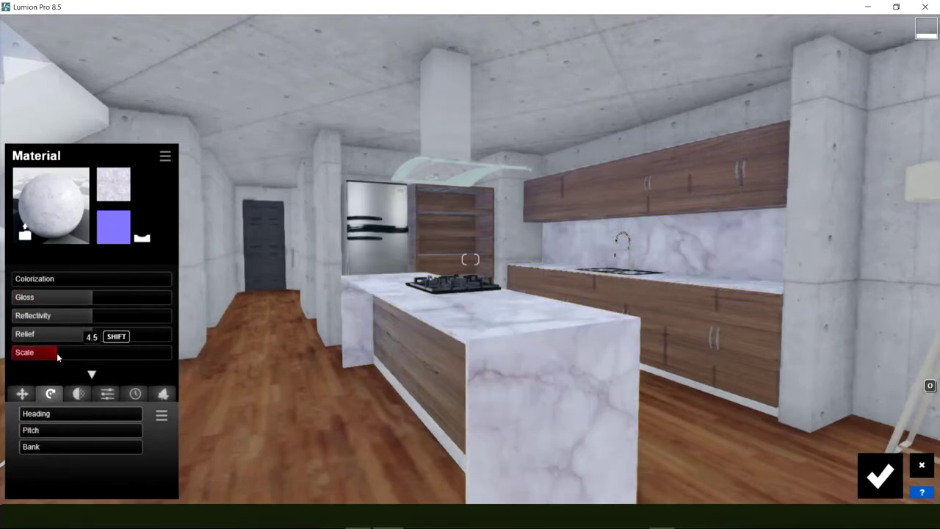
{"action": "left_click", "coordinate": [47, 355]}
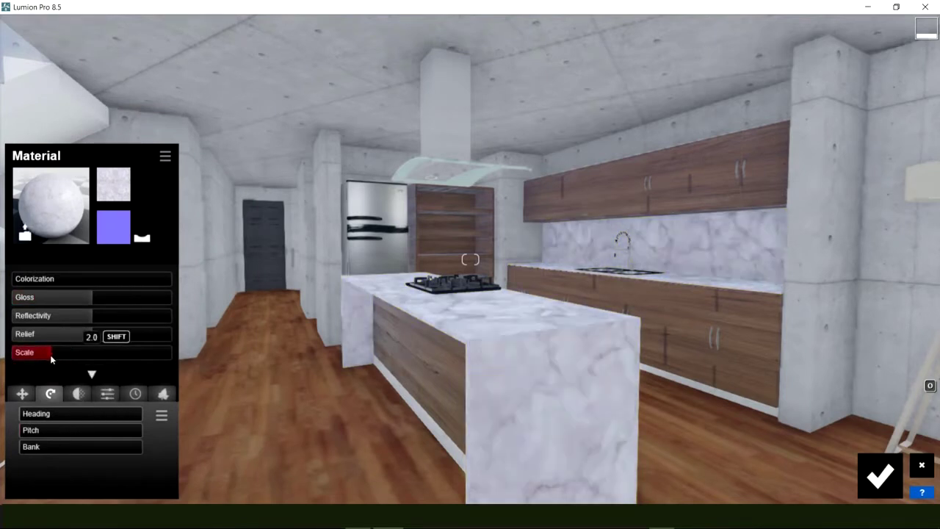
{"action": "mouse_move", "coordinate": [47, 355]}
{"action": "left_mouse_down"}
{"action": "mouse_move", "coordinate": [80, 355]}
{"action": "mouse_move", "coordinate": [64, 355]}
{"action": "left_mouse_up"}
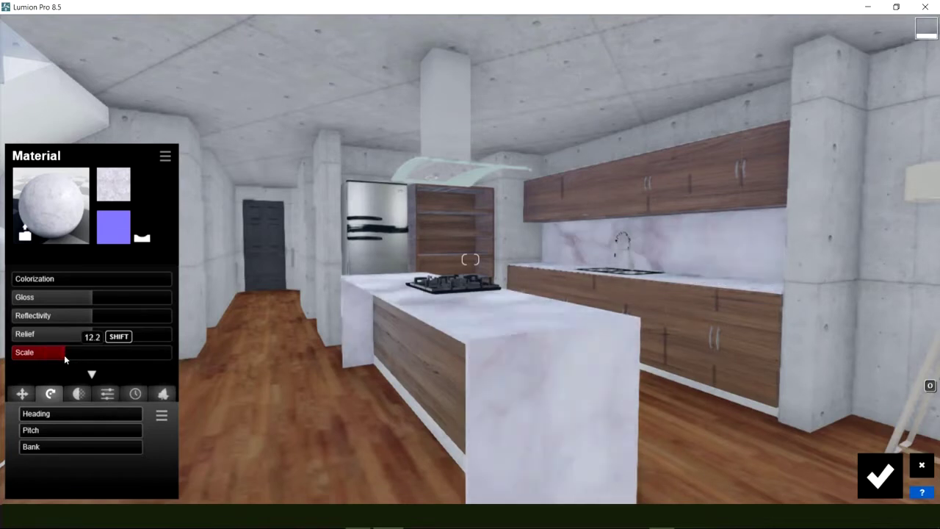
Switch the island to dark-veined Marble 017 1024 and reduce its scale to about 2.7.
{"action": "left_click", "coordinate": [58, 192]}
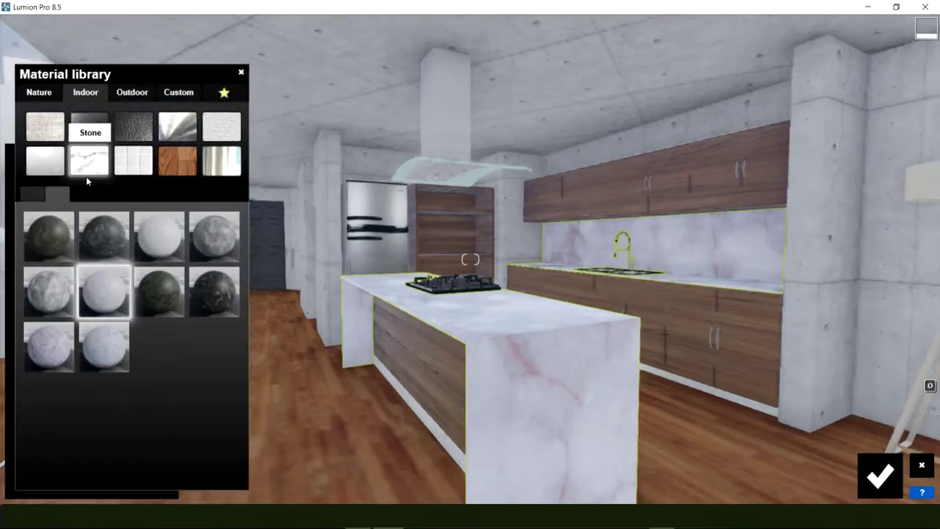
{"action": "left_click", "coordinate": [35, 194]}
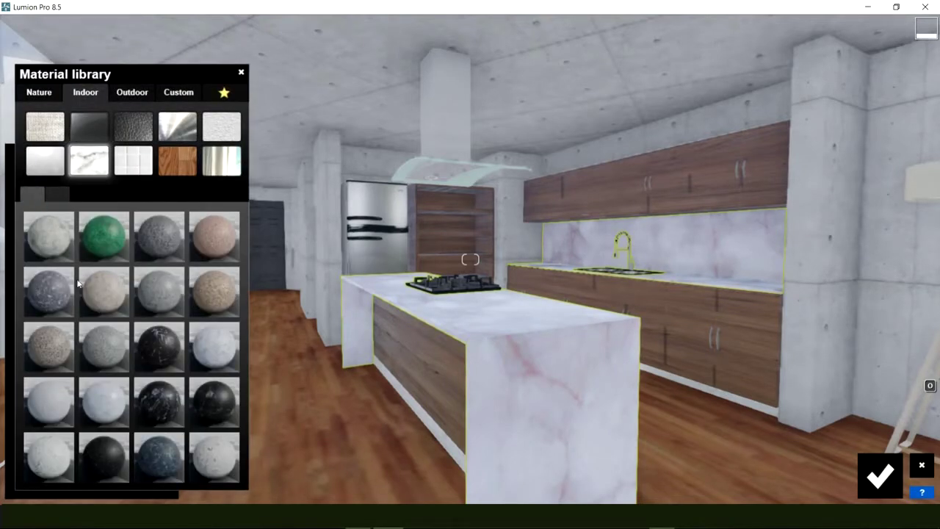
{"action": "left_click", "coordinate": [44, 456]}
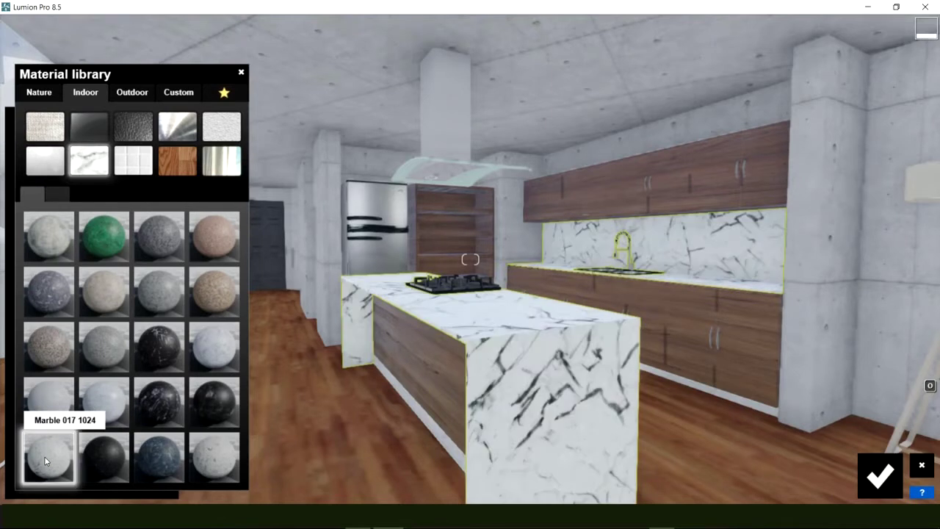
{"action": "left_click", "coordinate": [104, 403]}
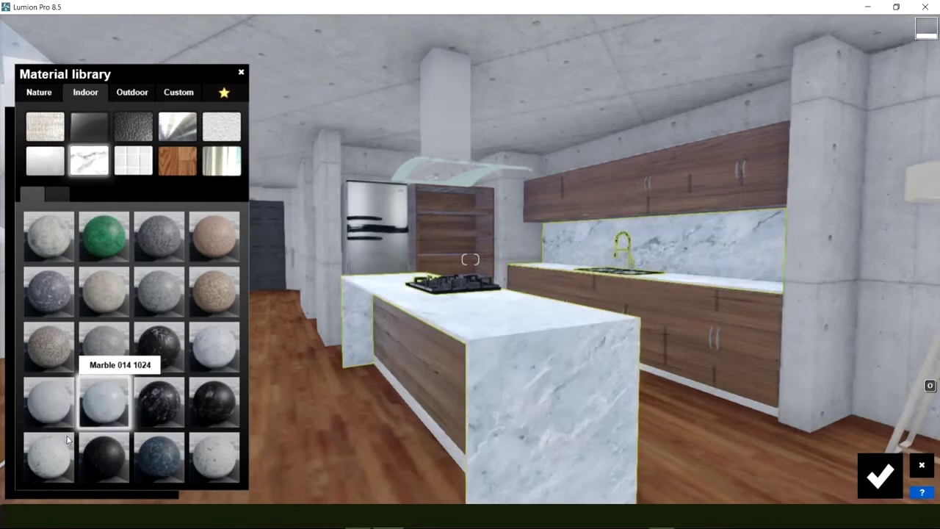
{"action": "left_click", "coordinate": [46, 454]}
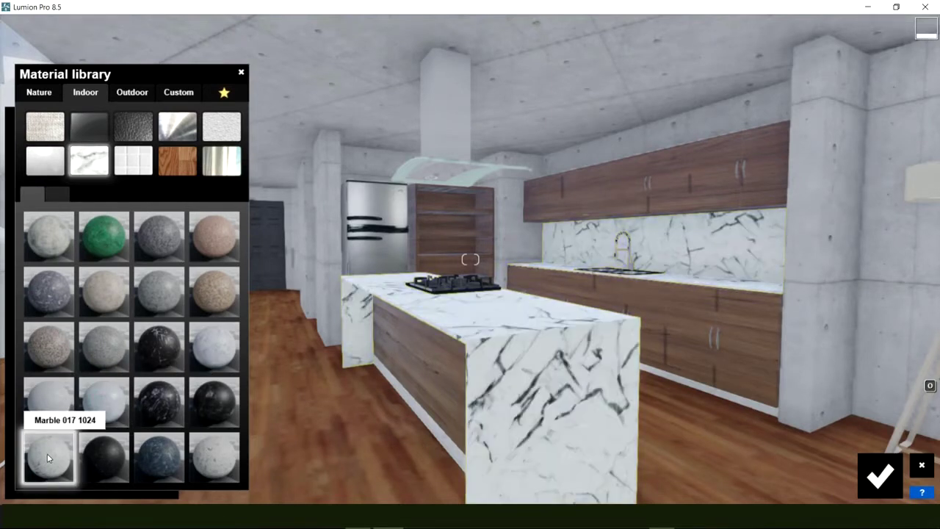
{"action": "left_click", "coordinate": [47, 453]}
{"action": "left_click", "coordinate": [53, 351]}
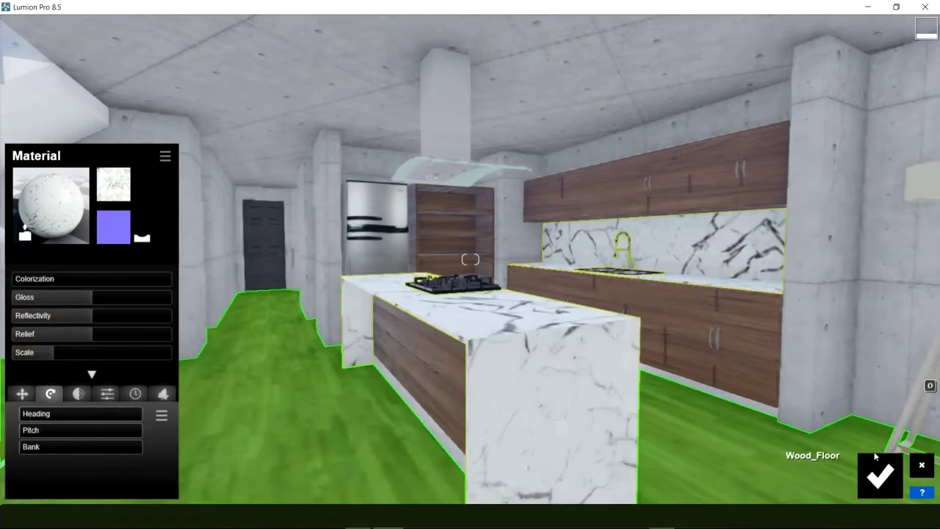
Confirm the island marble and select the kitchen range hood.
{"action": "left_click", "coordinate": [870, 476]}
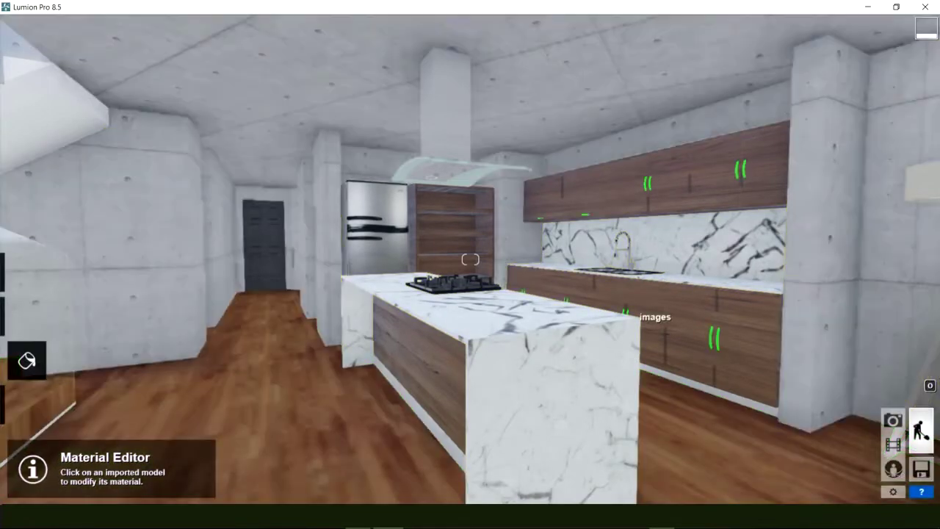
{"action": "right_click_drag", "start_coordinate": [856, 460], "coordinate": [551, 185]}
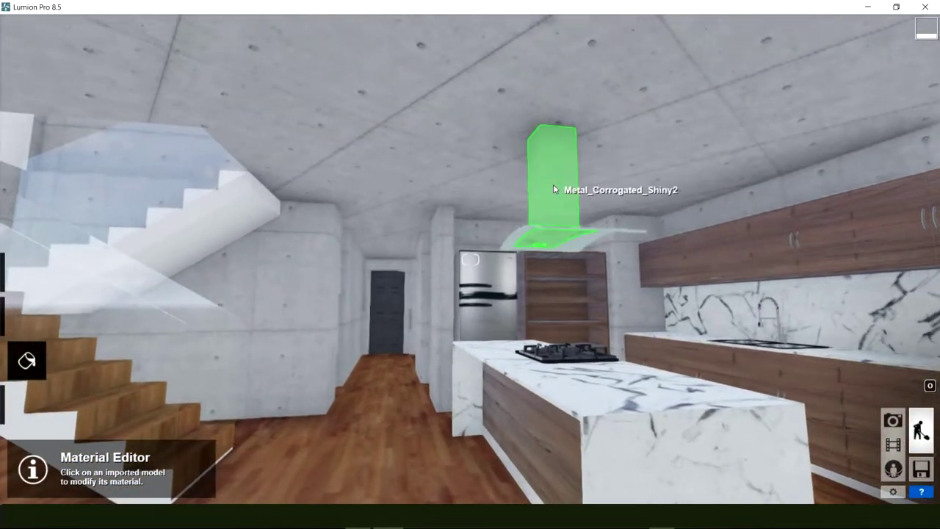
{"action": "left_click", "coordinate": [552, 181]}
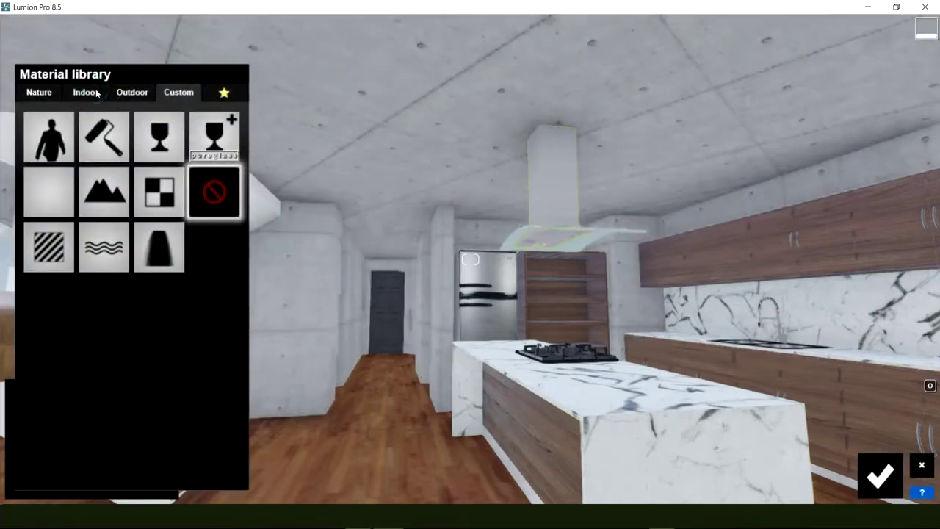
Give the range hood Indoor Aluminium metal with reflectivity lowered to 1.0, and save.
{"action": "left_click", "coordinate": [97, 93]}
{"action": "left_click", "coordinate": [171, 133]}
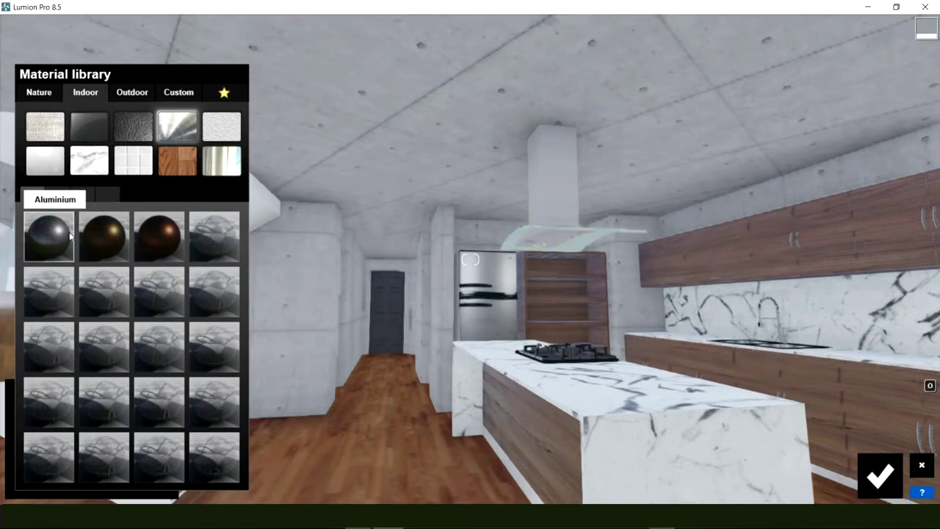
{"action": "left_click", "coordinate": [61, 235]}
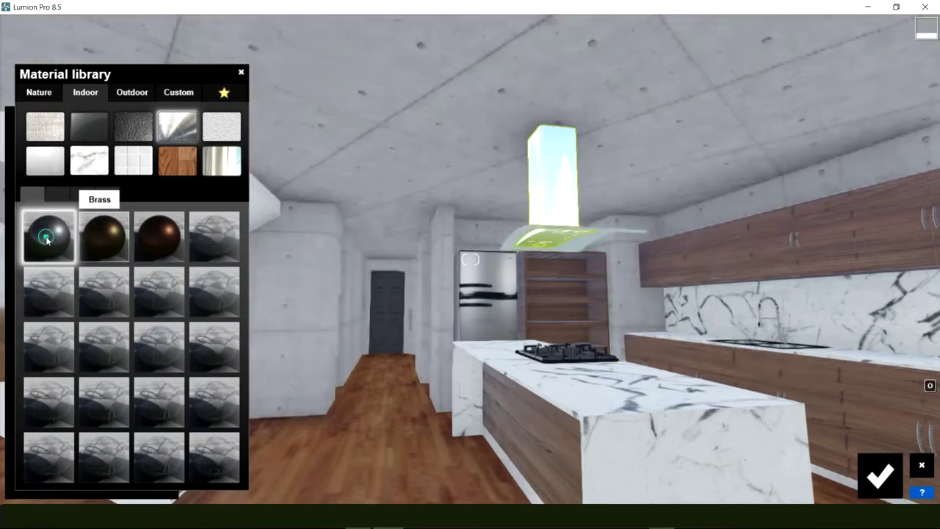
{"action": "left_click", "coordinate": [46, 235]}
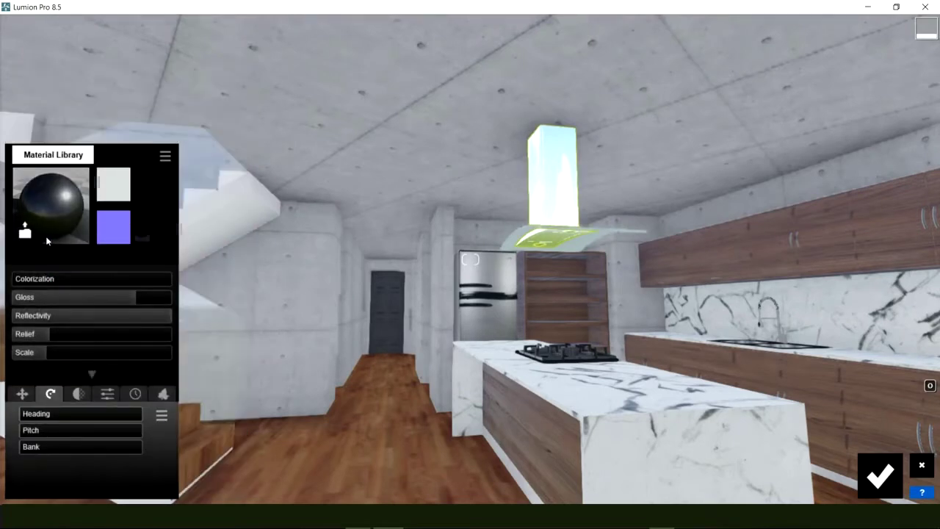
{"action": "left_click", "coordinate": [94, 316]}
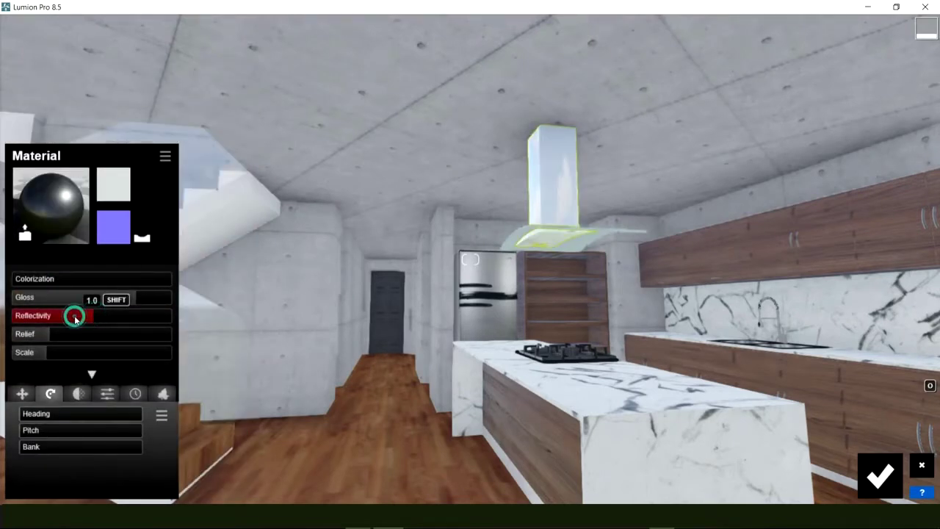
{"action": "left_click", "coordinate": [75, 316]}
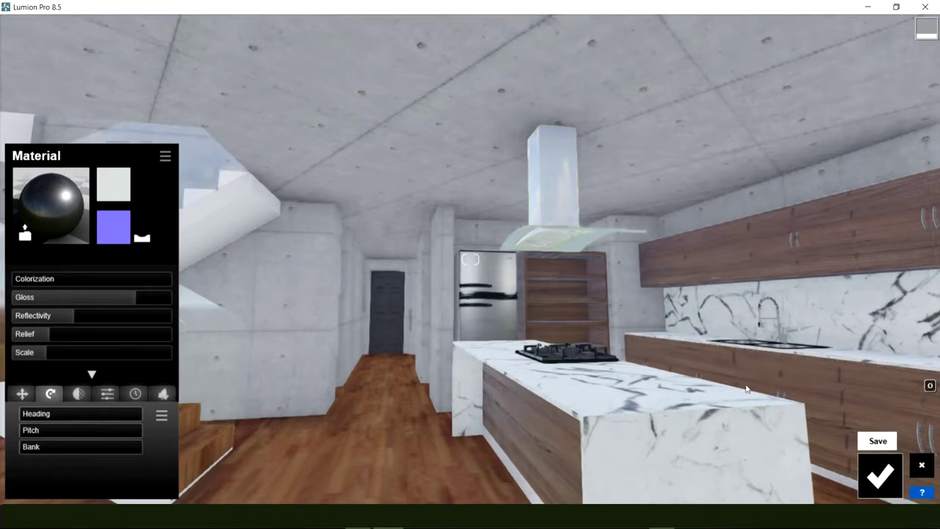
{"action": "left_click", "coordinate": [880, 476]}
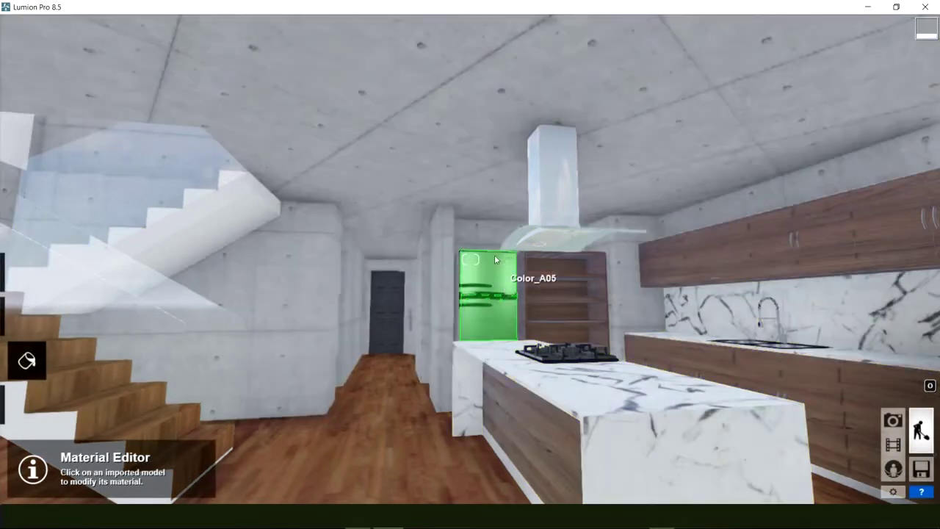
Turn the camera from the kitchen toward the patio and fly out above the pool-side stepping planks.
{"action": "right_click_drag", "start_coordinate": [409, 342], "coordinate": [220, 338]}
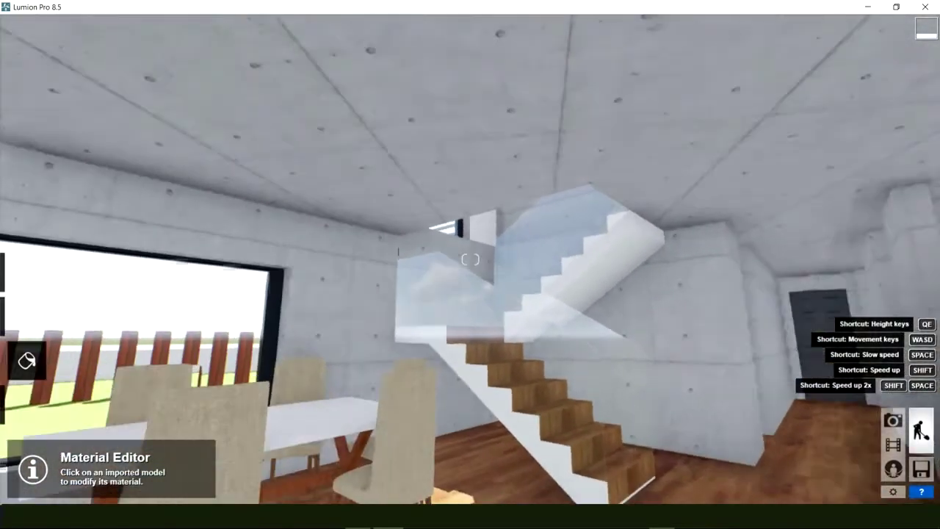
{"action": "right_click_drag", "start_coordinate": [470, 259], "coordinate": [401, 342]}
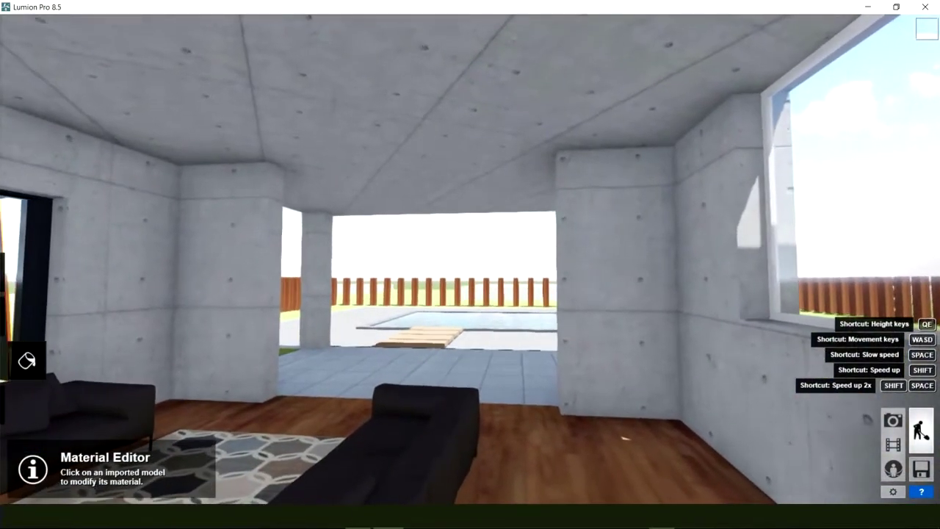
{"action": "right_click_drag", "start_coordinate": [401, 342], "coordinate": [470, 259]}
{"action": "key", "text": "w"}
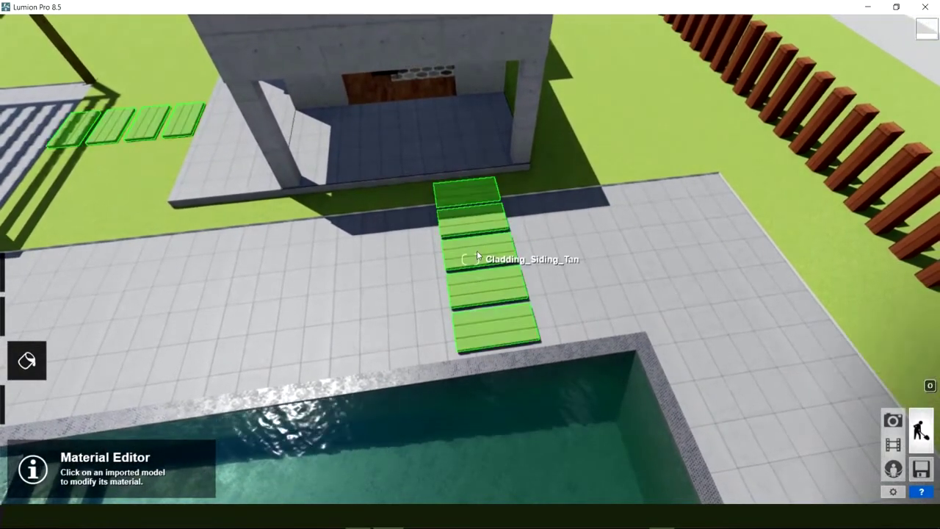
Give the pool-side stepping planks the reddish Outdoor Wood 002 1024 material and save it.
{"action": "left_click", "coordinate": [141, 130]}
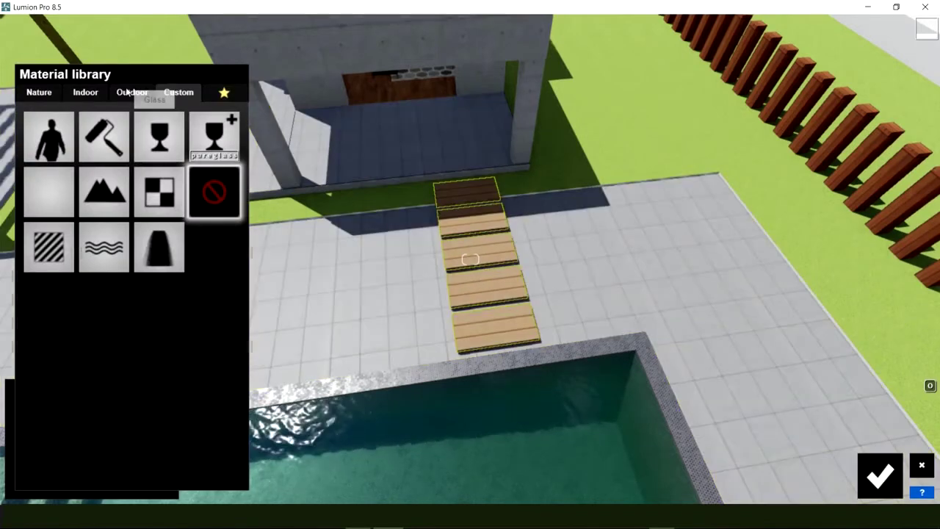
{"action": "left_click", "coordinate": [136, 93]}
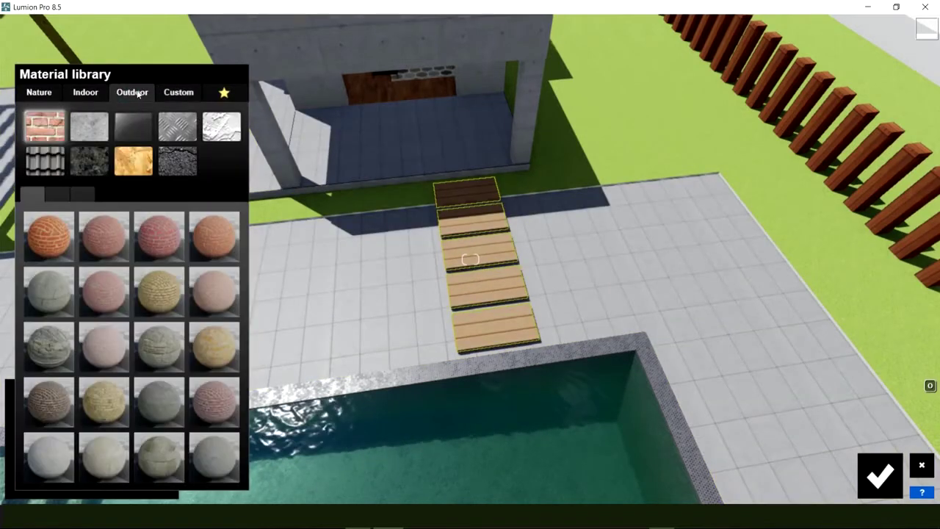
{"action": "left_click", "coordinate": [141, 163]}
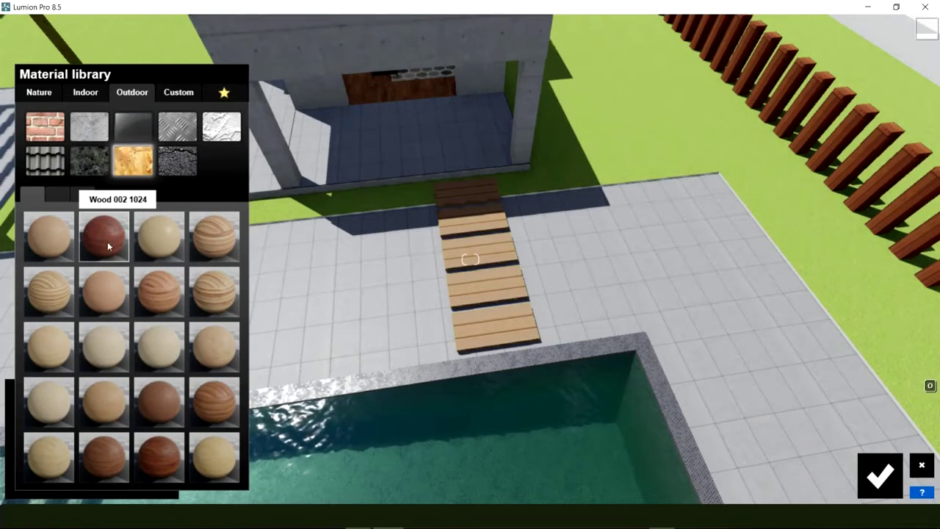
{"action": "left_click", "coordinate": [107, 244]}
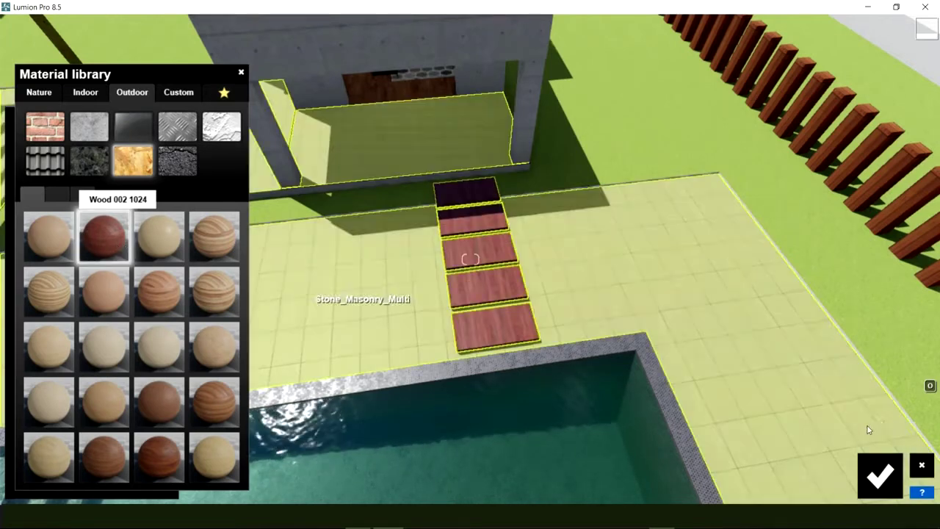
{"action": "left_click", "coordinate": [873, 476]}
{"action": "left_click", "coordinate": [870, 476]}
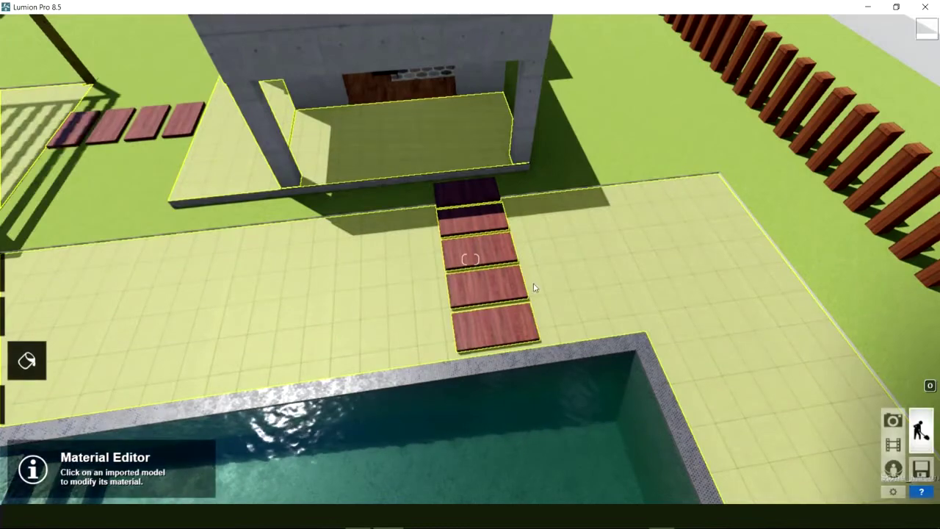
{"action": "right_click_drag", "start_coordinate": [870, 476], "coordinate": [871, 411]}
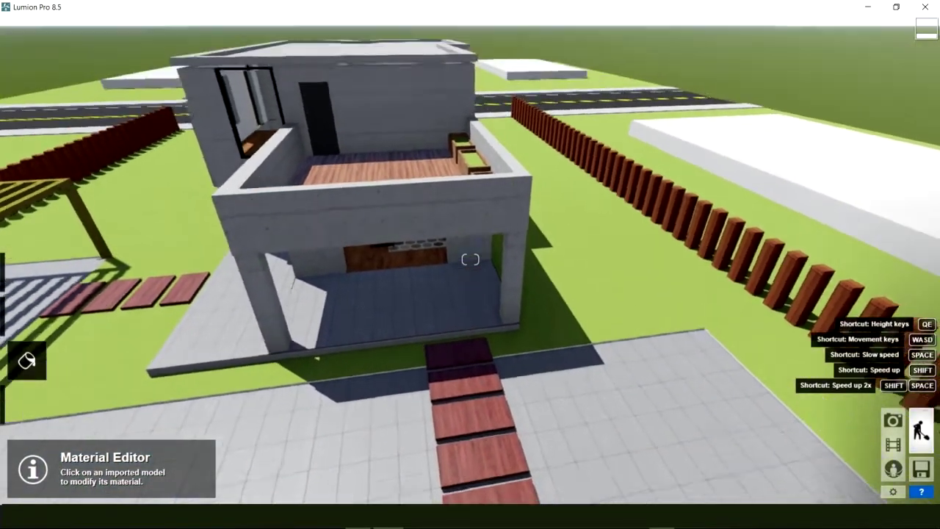
{"action": "right_click_drag", "start_coordinate": [533, 283], "coordinate": [514, 250]}
{"action": "scroll", "coordinate": [537, 283], "scroll_direction": "up", "scroll_amount": 5}
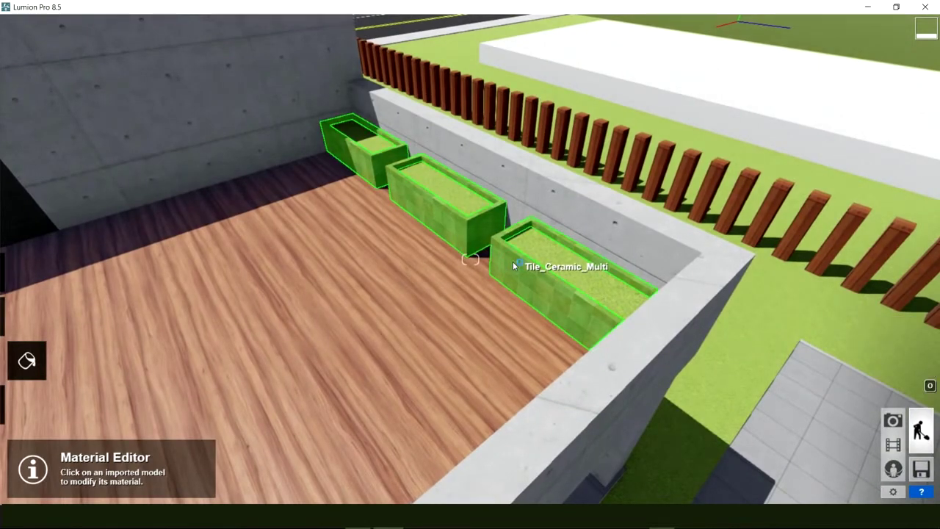
Clad the three rooftop planters in Bricks 003 1024 with relief raised to 2.0, and save.
{"action": "left_click", "coordinate": [514, 264]}
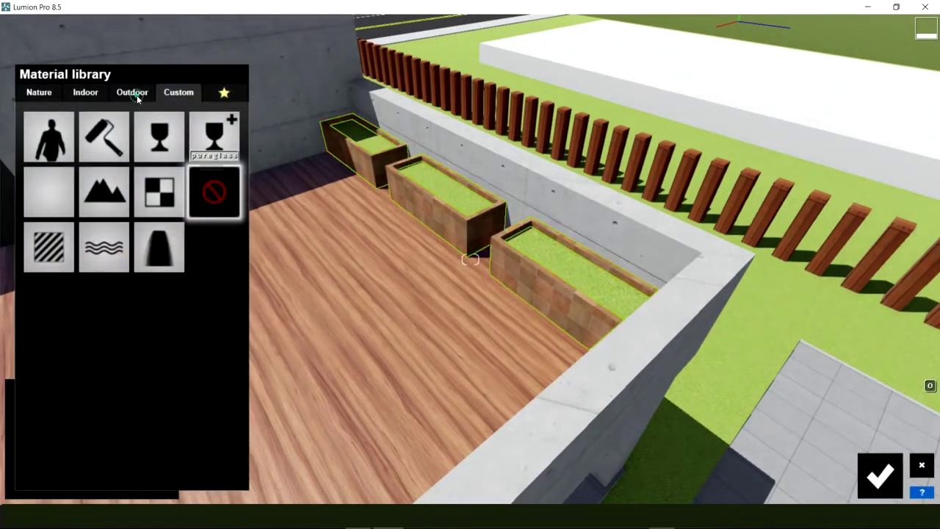
{"action": "left_click", "coordinate": [135, 96]}
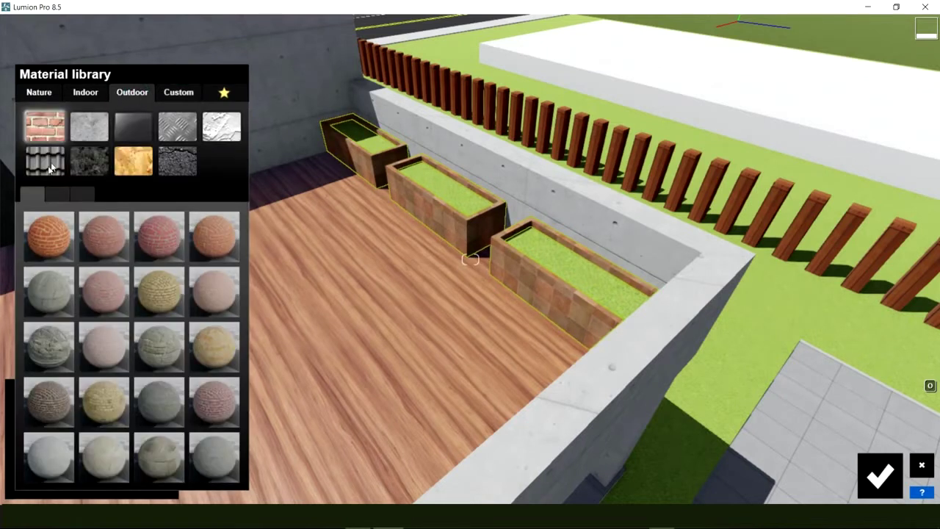
{"action": "left_click", "coordinate": [113, 235]}
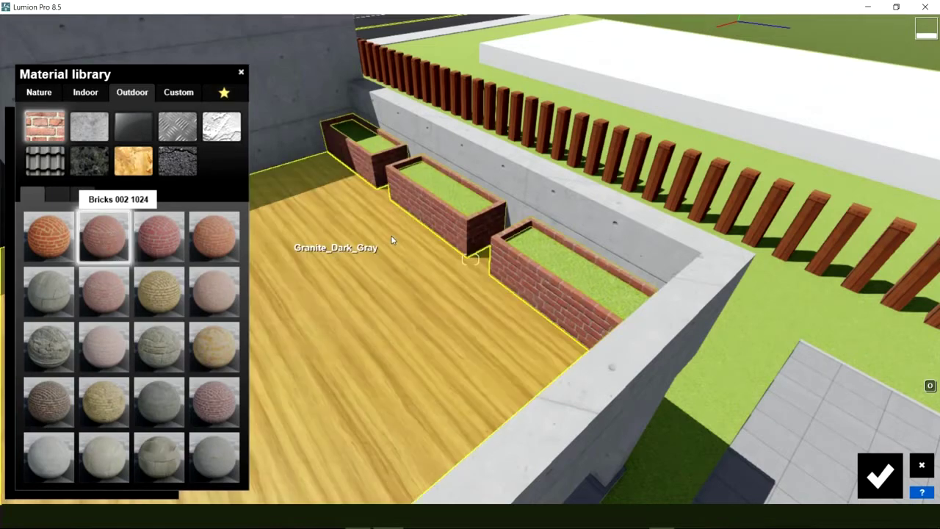
{"action": "right_click_drag", "start_coordinate": [391, 235], "coordinate": [436, 259]}
{"action": "scroll", "coordinate": [436, 258], "scroll_direction": "up", "scroll_amount": 3}
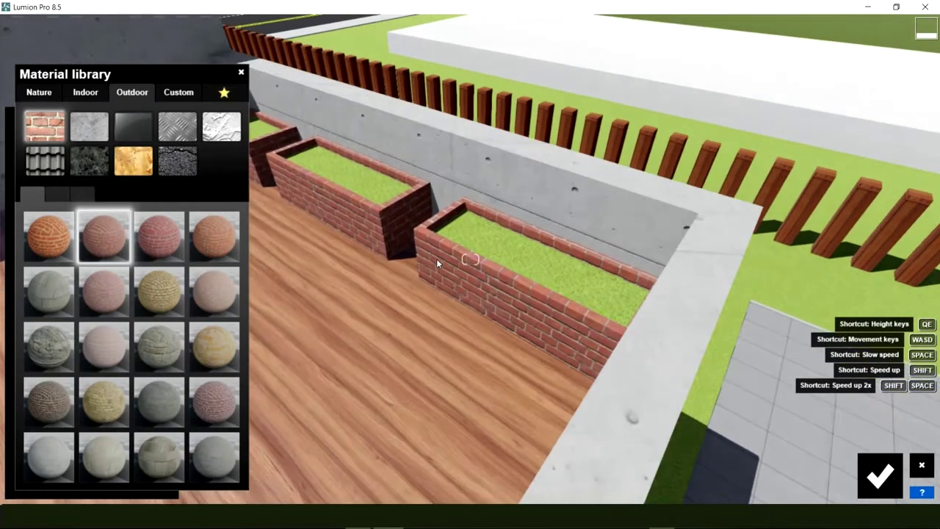
{"action": "scroll", "coordinate": [435, 261], "scroll_direction": "up", "scroll_amount": 3}
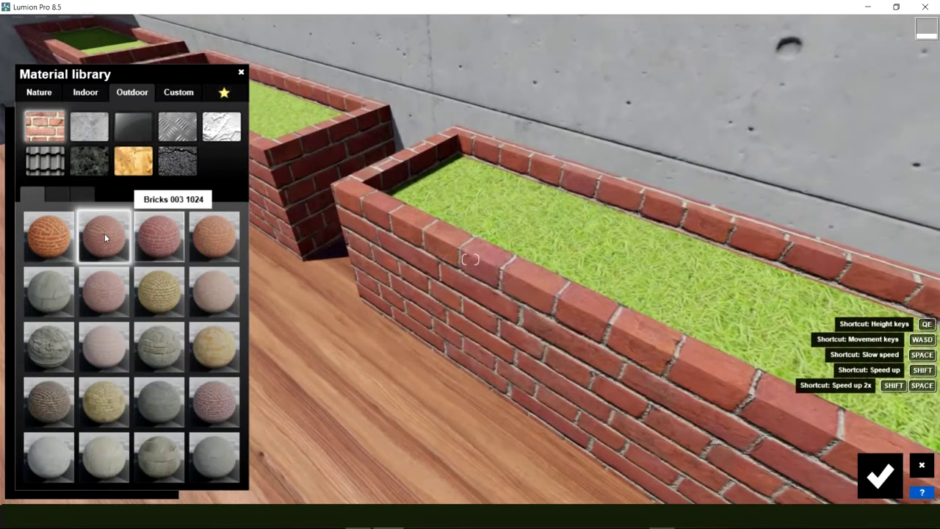
{"action": "left_click", "coordinate": [104, 235]}
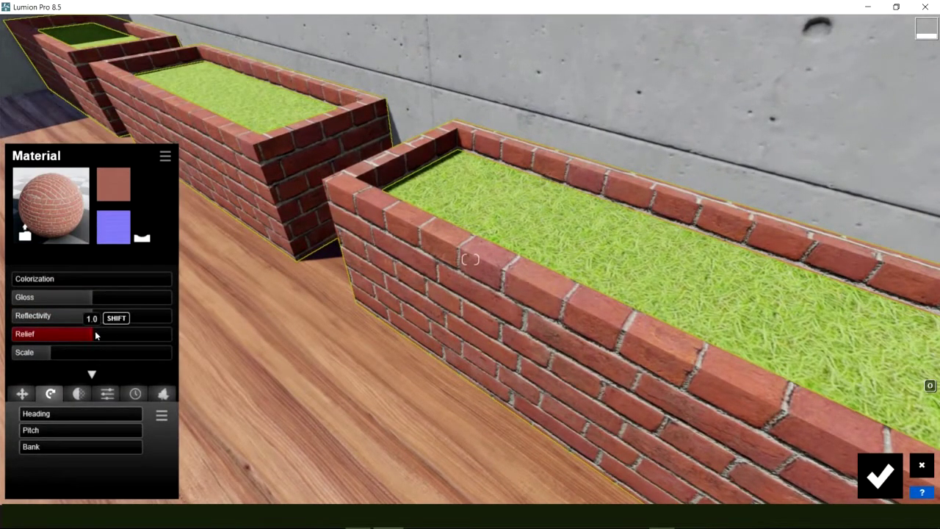
{"action": "left_click_drag", "start_coordinate": [111, 334], "coordinate": [186, 338]}
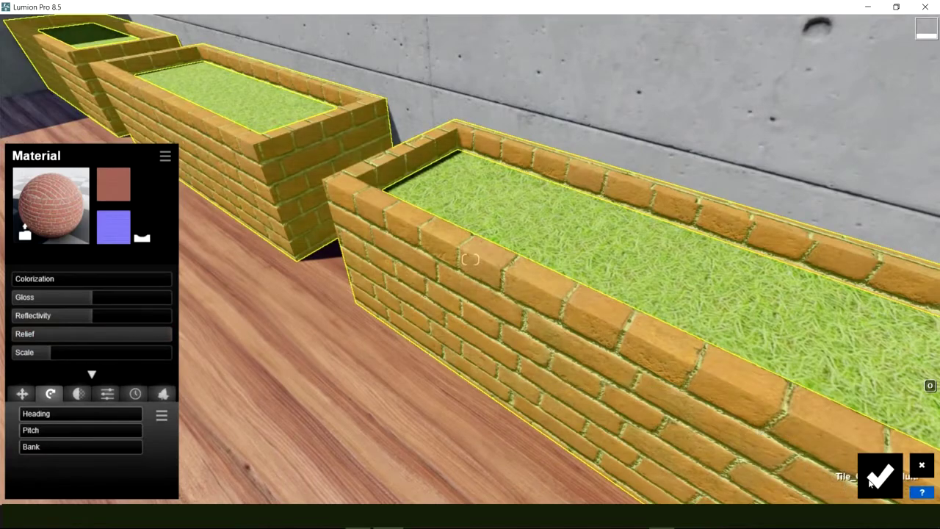
{"action": "left_click", "coordinate": [878, 477]}
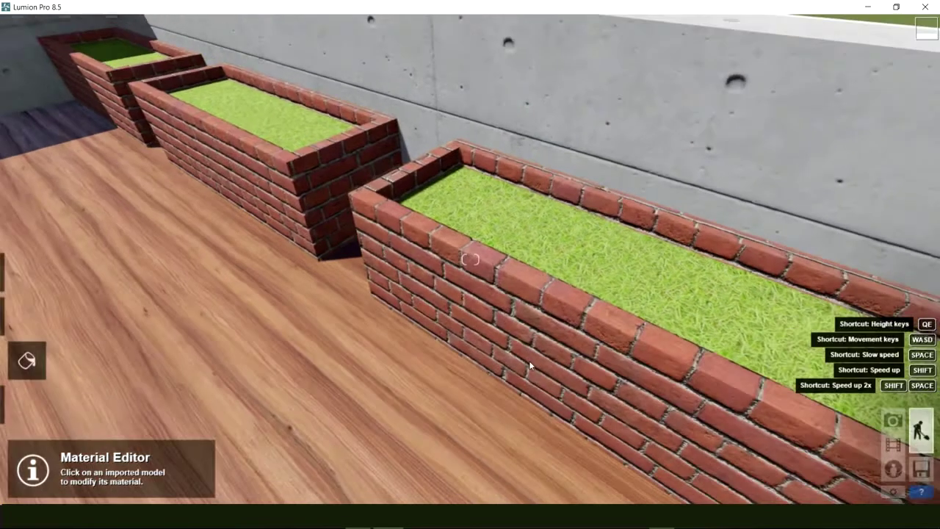
Fly over to the pergola and try a pale Outdoor wood on its beams.
{"action": "key", "text": "s"}
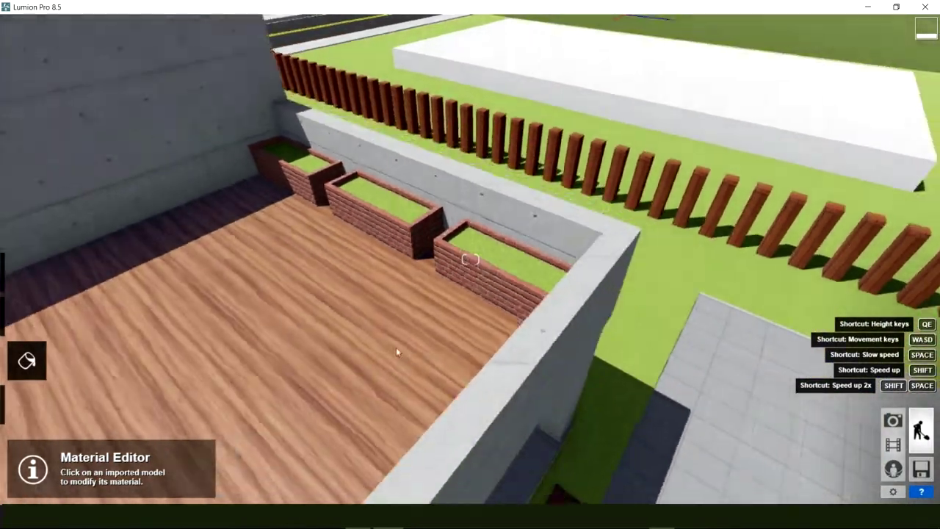
{"action": "right_click_drag", "start_coordinate": [393, 309], "coordinate": [294, 312]}
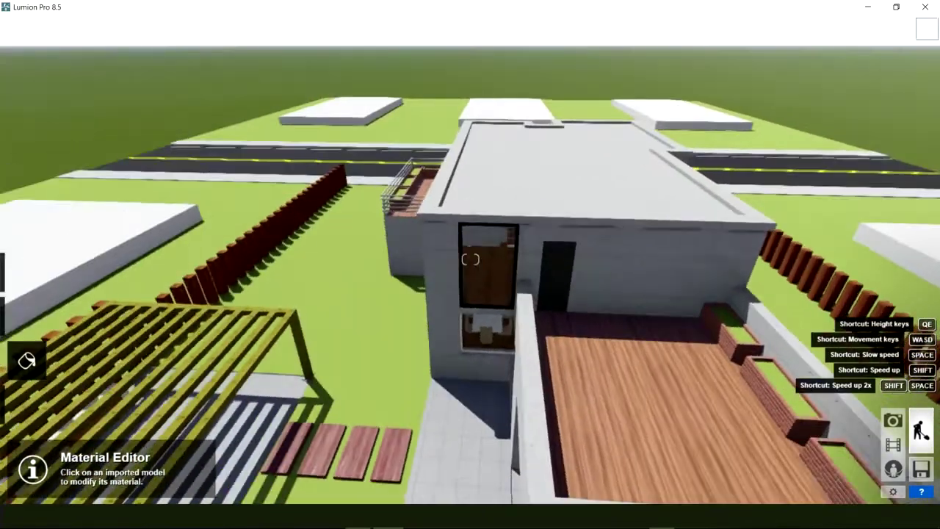
{"action": "right_click_drag", "start_coordinate": [387, 331], "coordinate": [294, 331]}
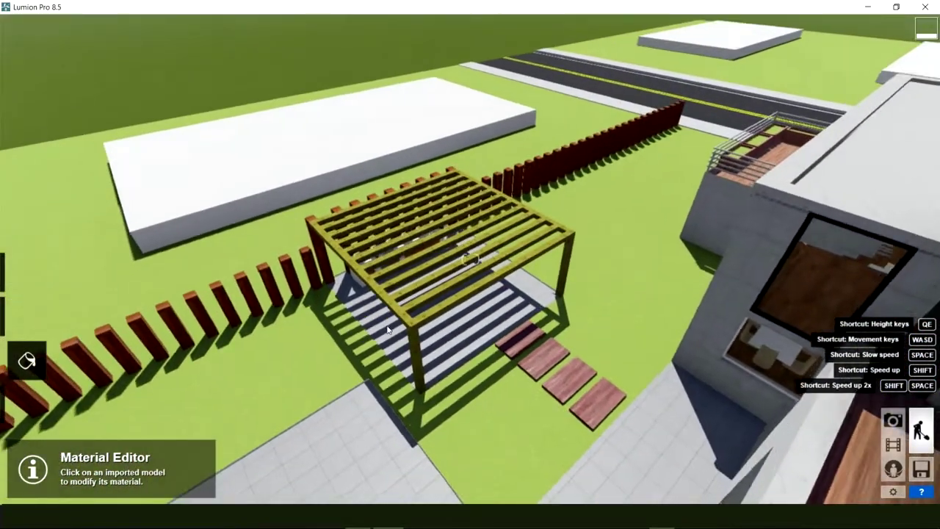
{"action": "key", "text": "w"}
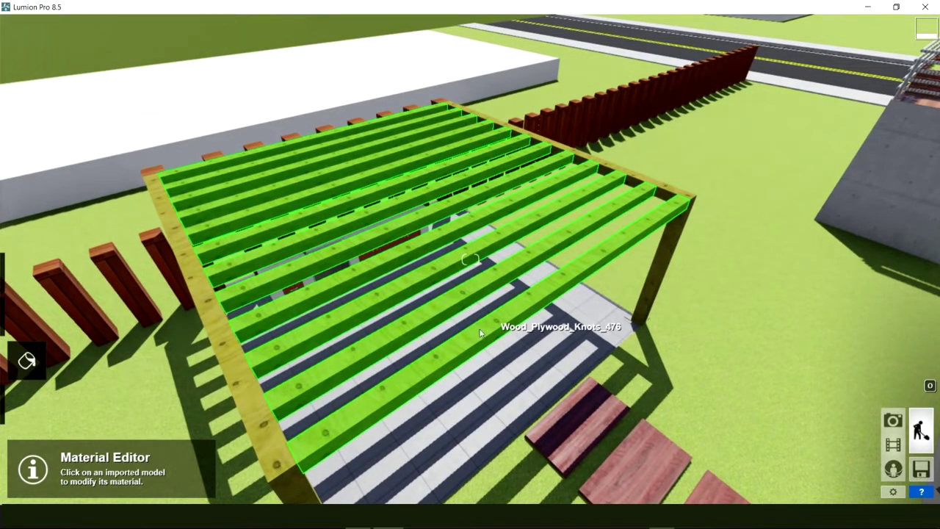
{"action": "left_click", "coordinate": [483, 328]}
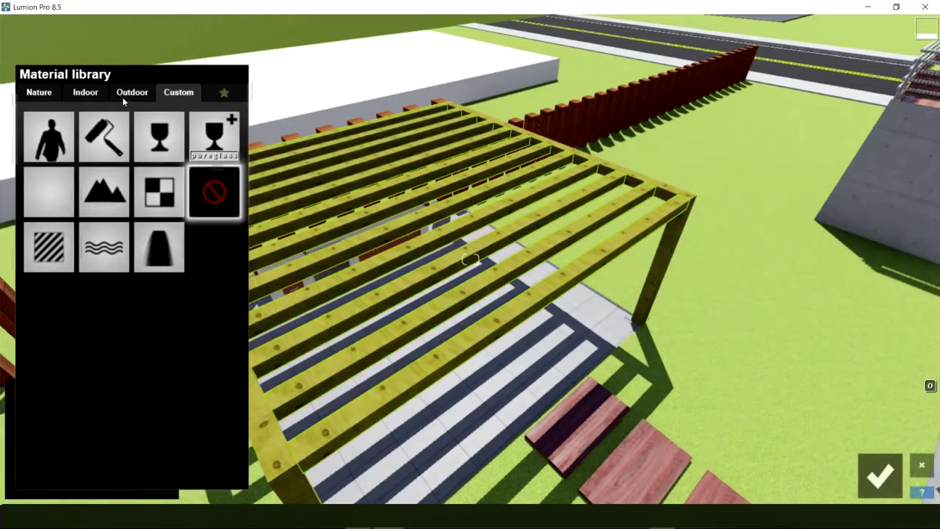
{"action": "left_click", "coordinate": [132, 92]}
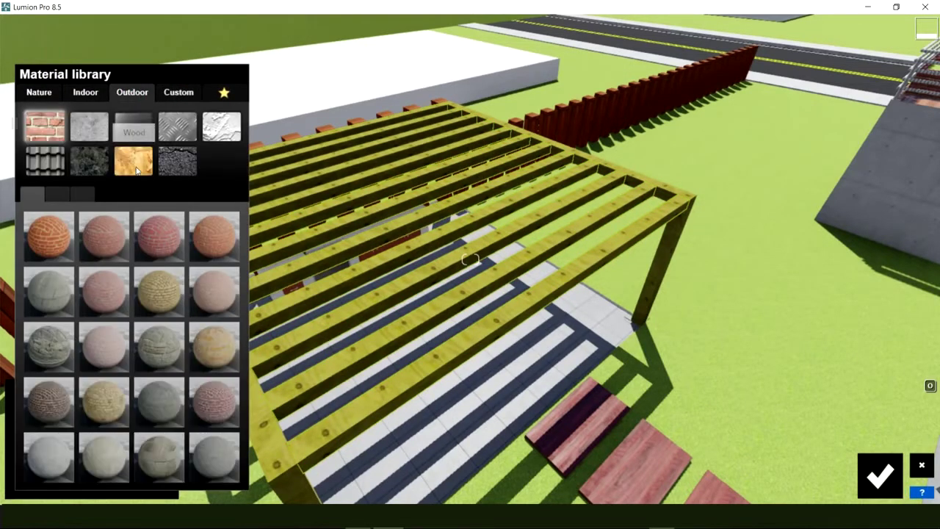
{"action": "left_click", "coordinate": [139, 160]}
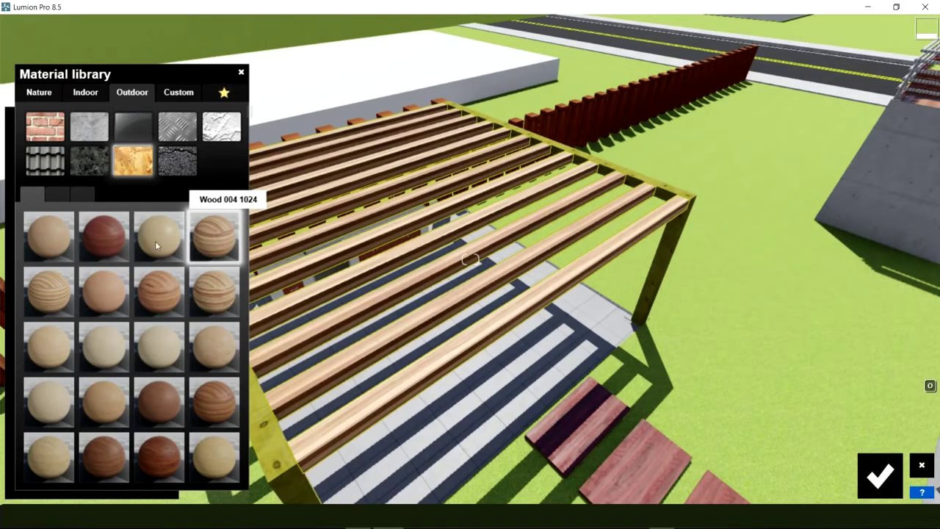
{"action": "left_click", "coordinate": [94, 293]}
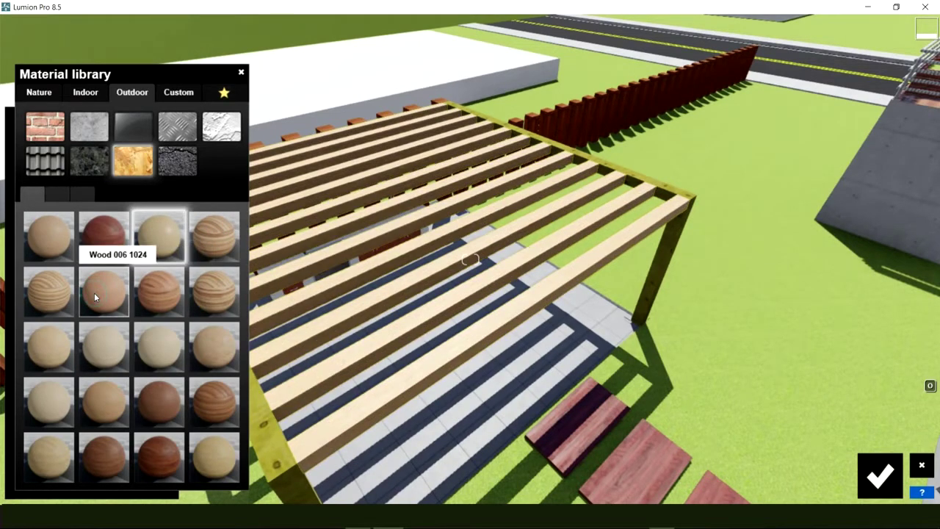
Settle on a light Outdoor wood for the pergola beams and posts and confirm it.
{"action": "right_click_drag", "start_coordinate": [366, 312], "coordinate": [366, 311]}
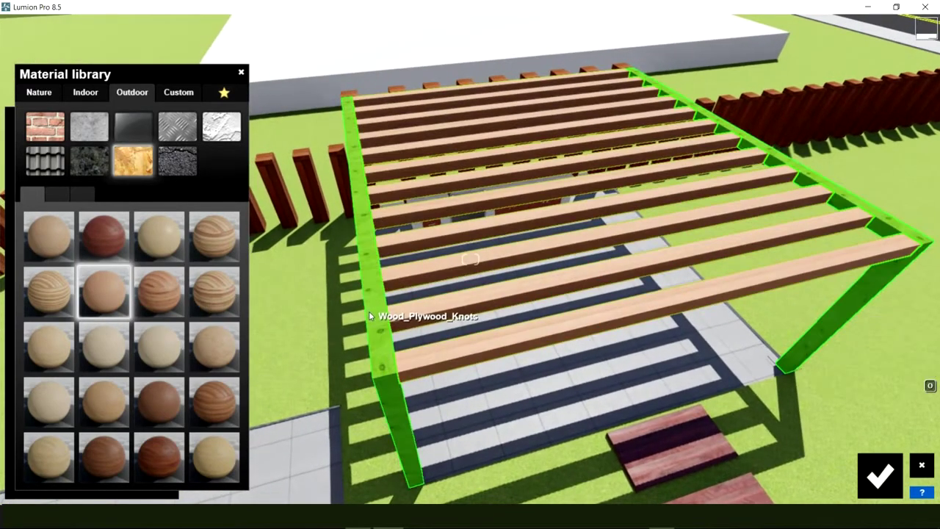
{"action": "left_click", "coordinate": [369, 311]}
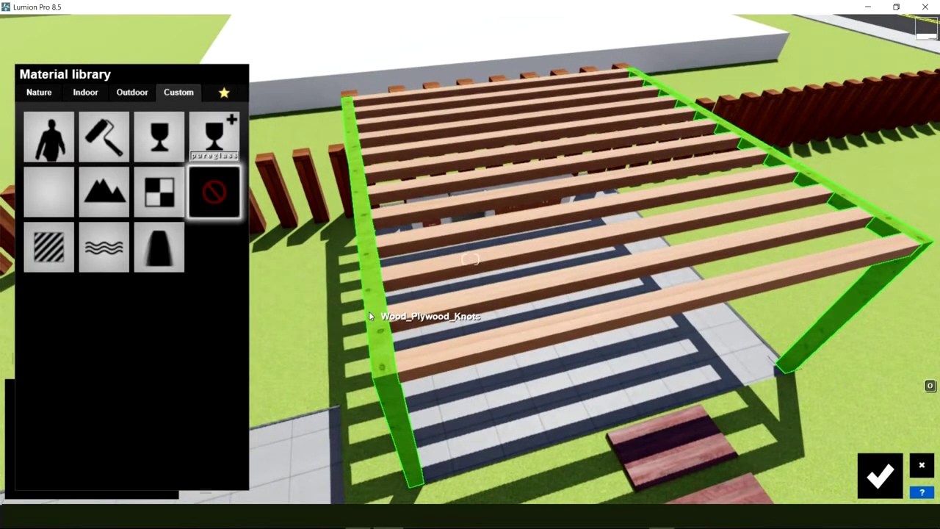
{"action": "left_click", "coordinate": [128, 90]}
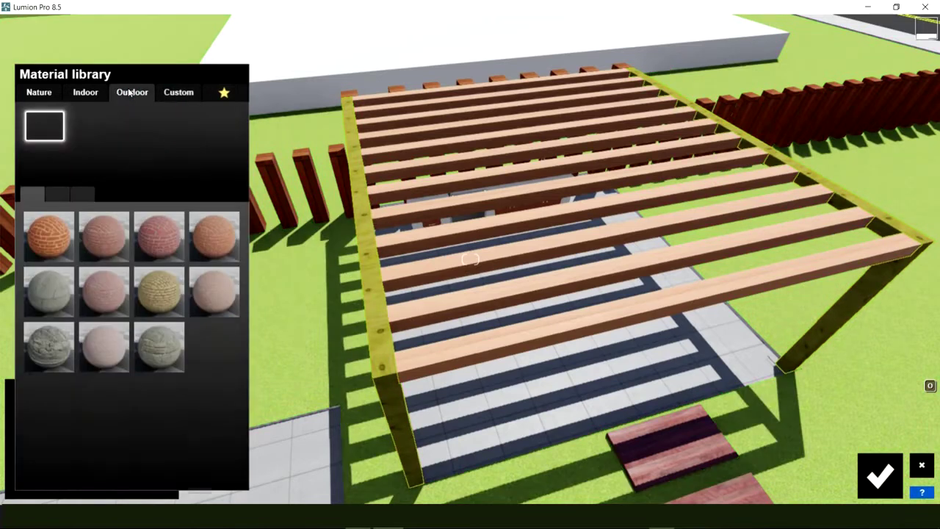
{"action": "left_click", "coordinate": [133, 166]}
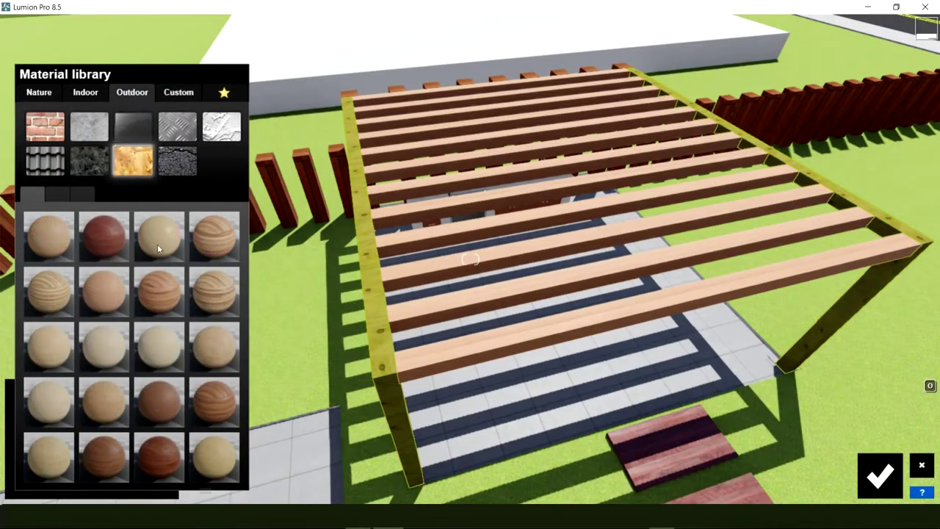
{"action": "left_click", "coordinate": [104, 292]}
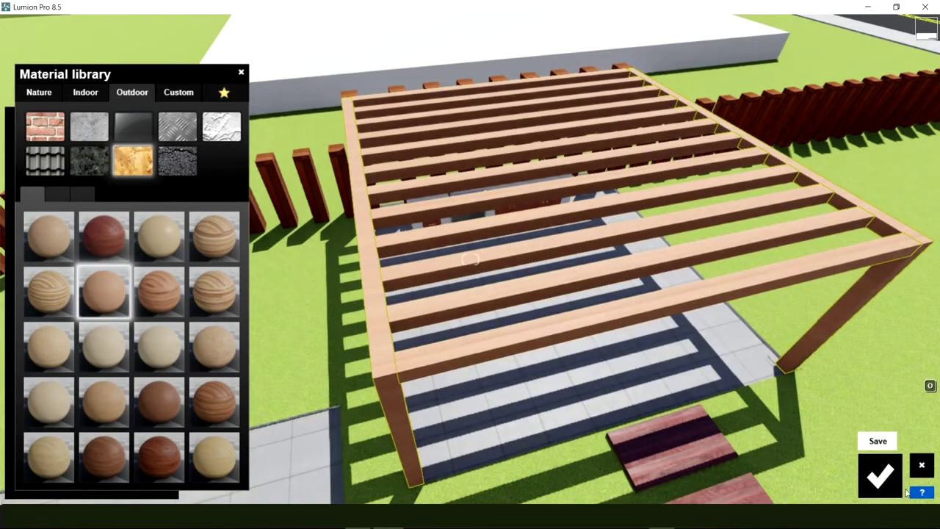
{"action": "left_click", "coordinate": [881, 476]}
{"action": "left_click", "coordinate": [882, 476]}
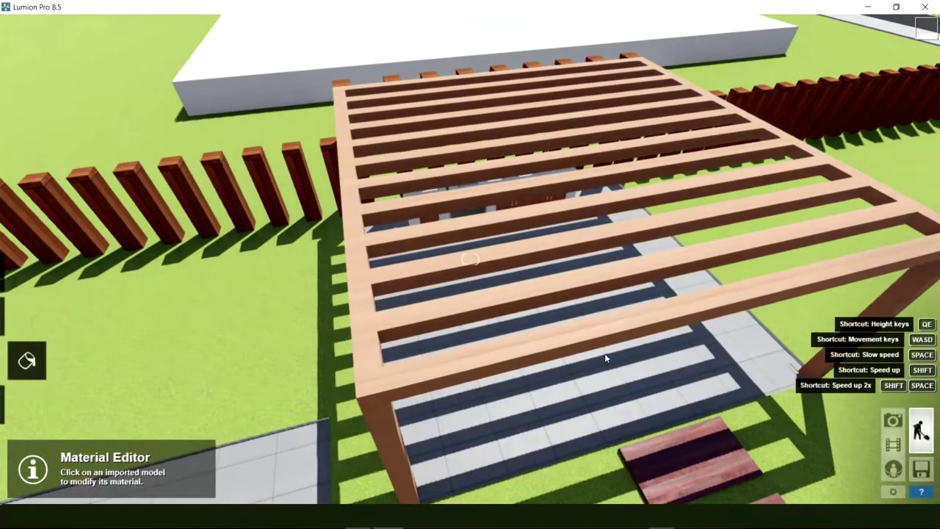
Move under the pergola to the pool area and apply pinkish Tiles 052 1024 to the ground.
{"action": "key", "text": "w"}
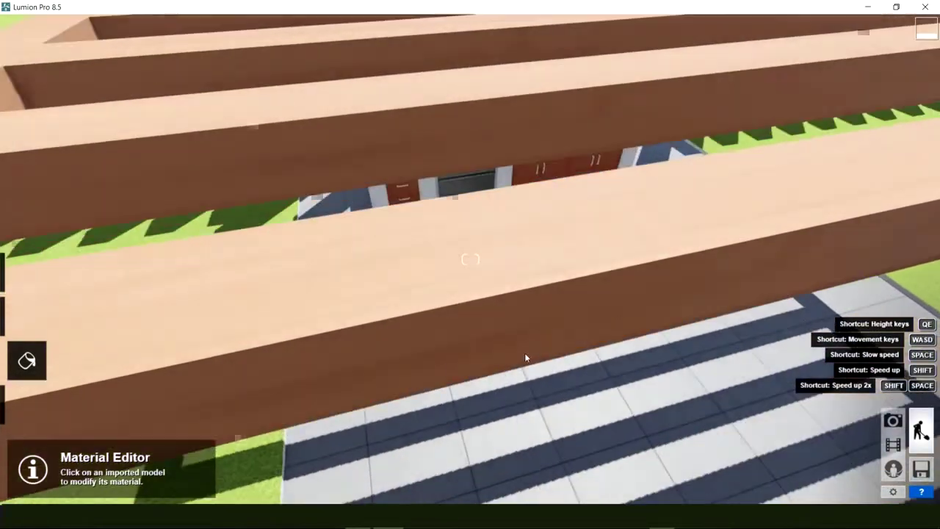
{"action": "key", "text": "w"}
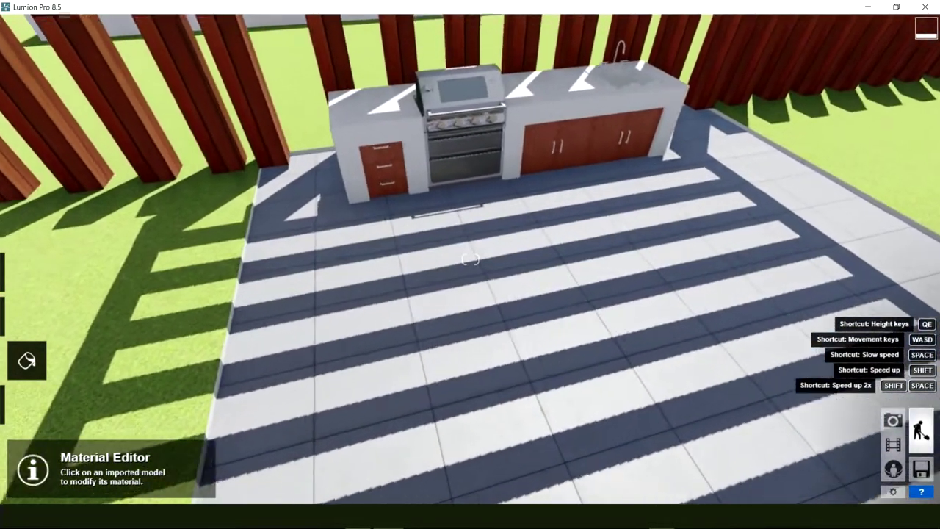
{"action": "right_click_drag", "start_coordinate": [470, 259], "coordinate": [470, 260]}
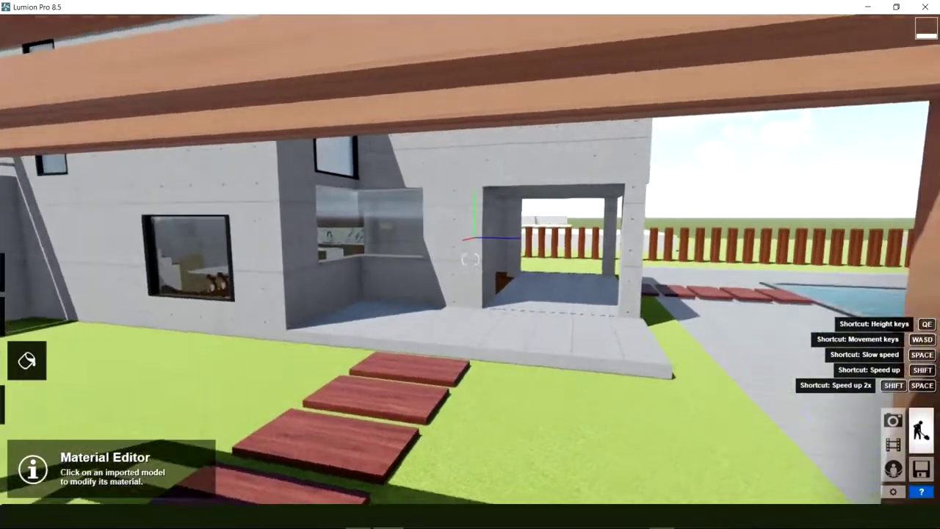
{"action": "key", "text": "w"}
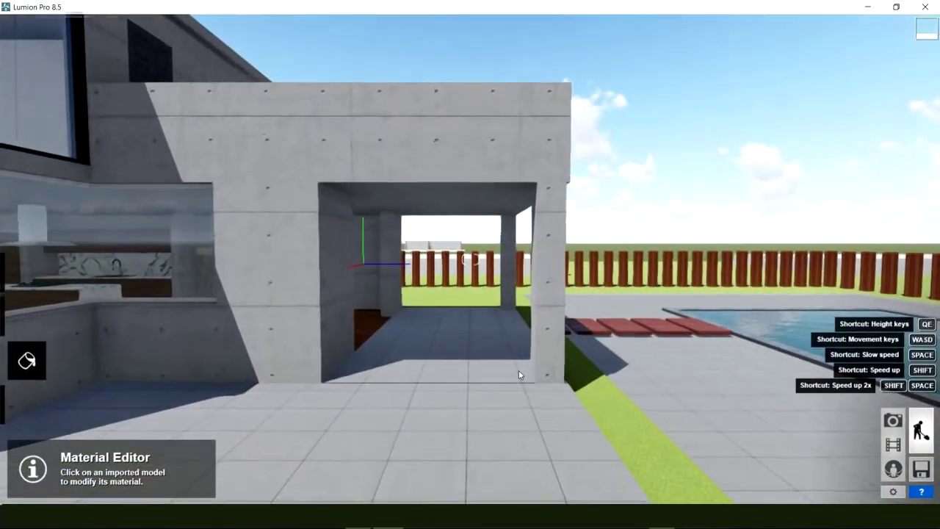
{"action": "right_click_drag", "start_coordinate": [519, 374], "coordinate": [519, 375]}
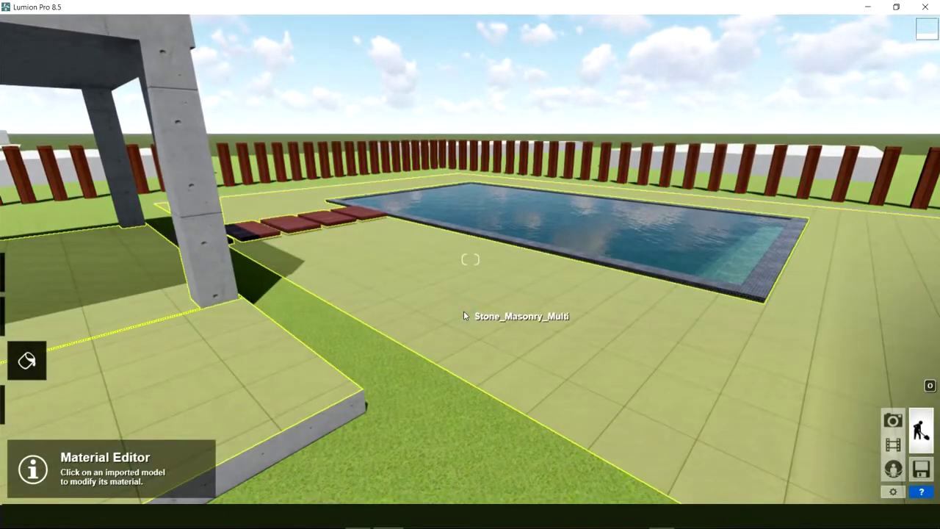
{"action": "left_click", "coordinate": [464, 311]}
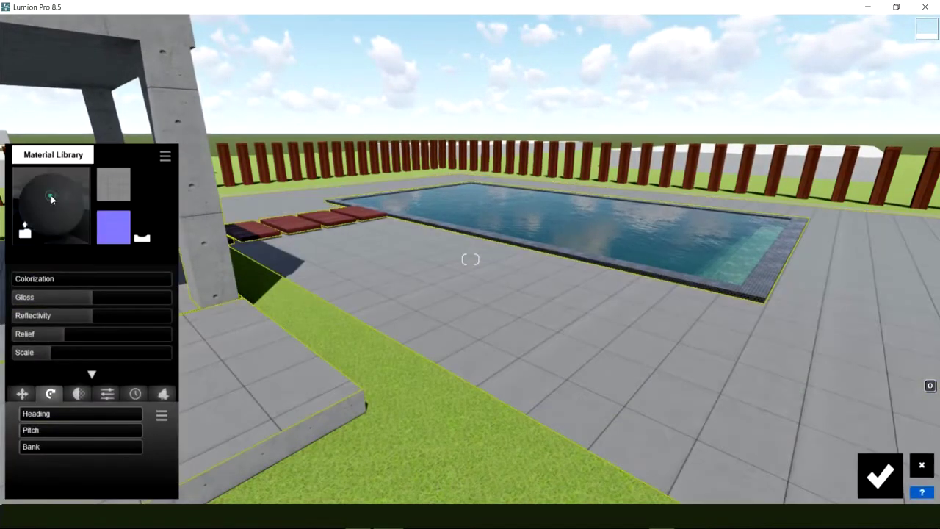
{"action": "left_click", "coordinate": [50, 195]}
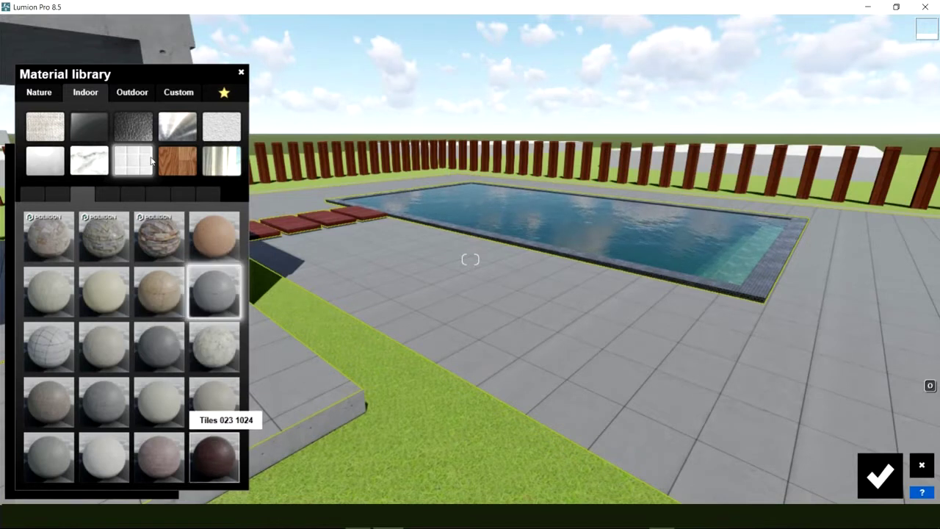
{"action": "left_click", "coordinate": [102, 194]}
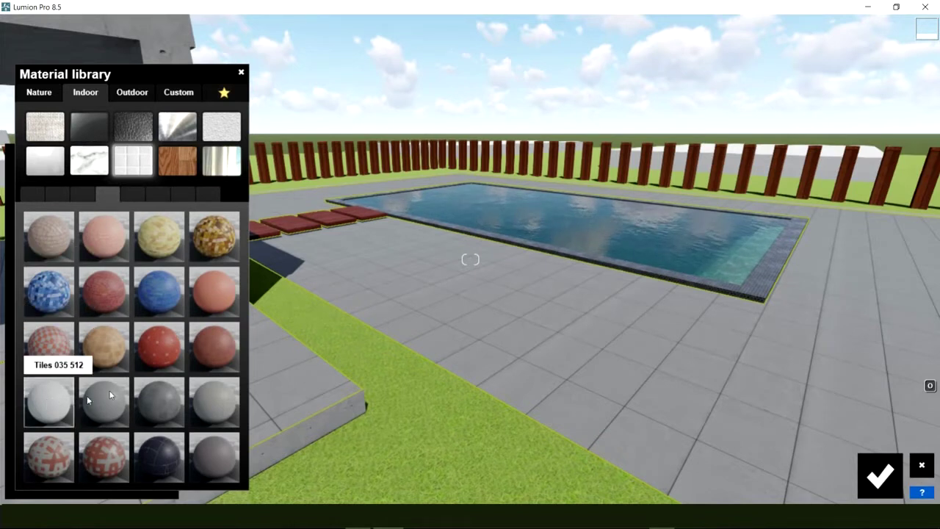
{"action": "left_click", "coordinate": [126, 199]}
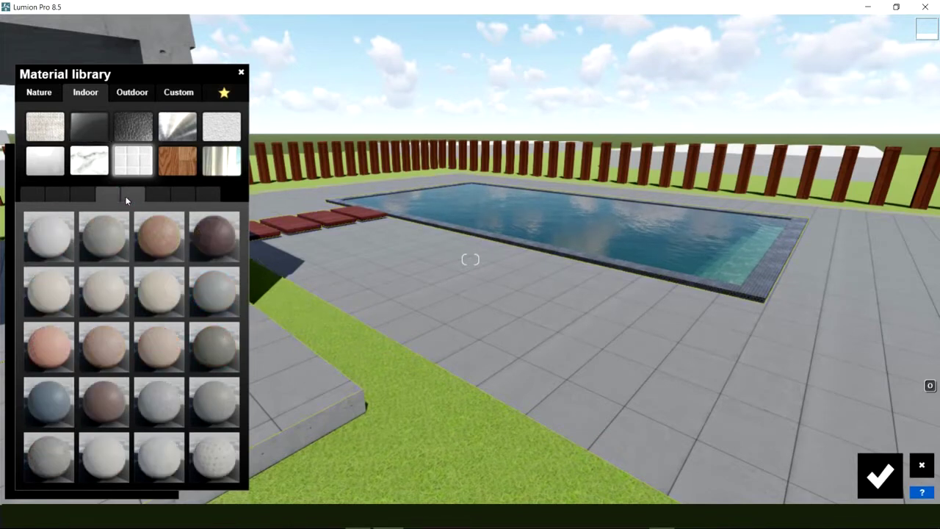
{"action": "left_click", "coordinate": [104, 350]}
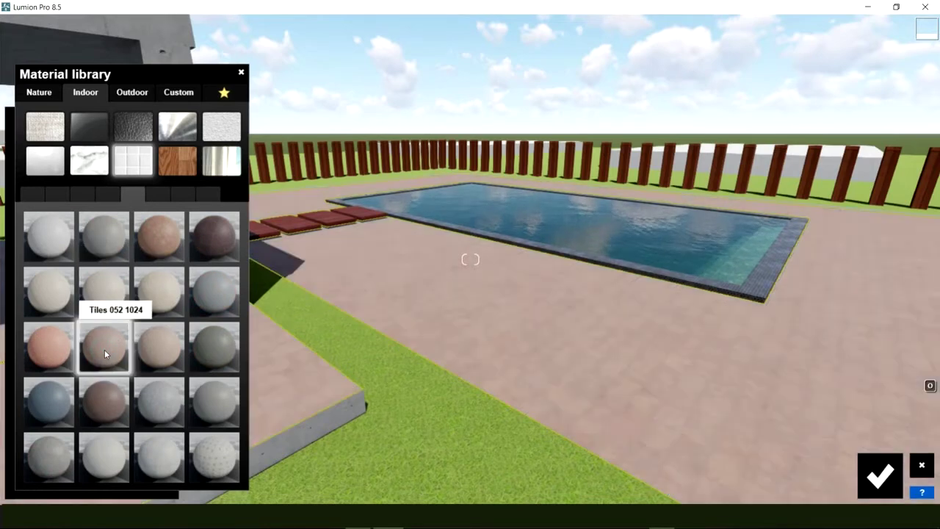
Compare dark Tiles 045 and lighter pinkish tiles on the ground, then browse the Poliigon tiles.
{"action": "key", "text": "a"}
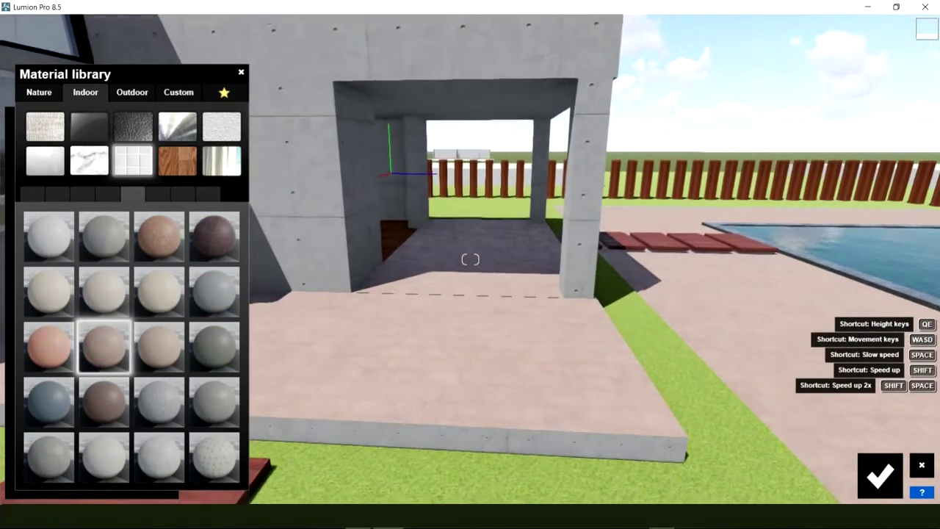
{"action": "key", "text": "d"}
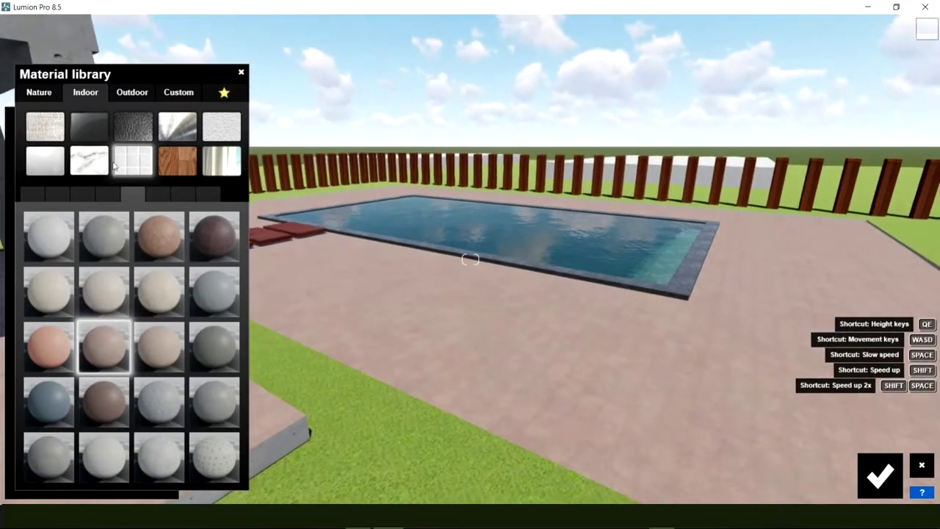
{"action": "left_click", "coordinate": [228, 245]}
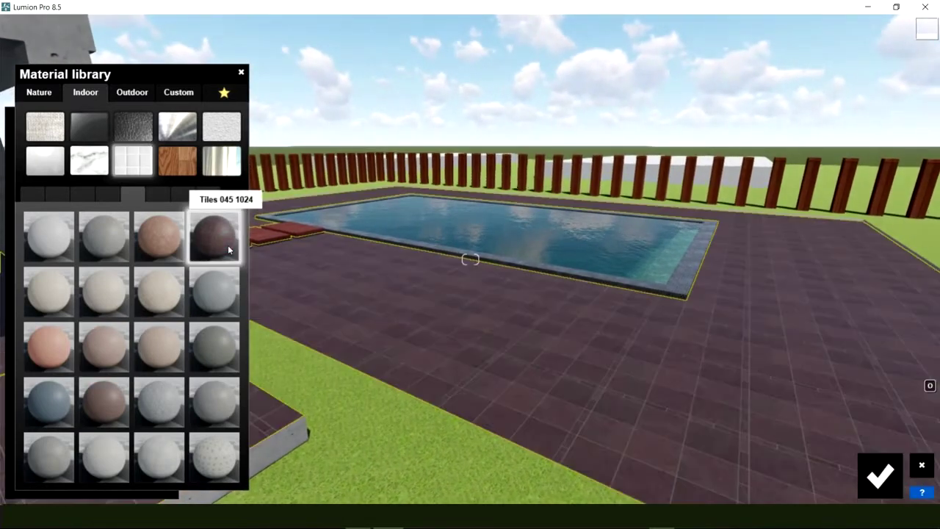
{"action": "key", "text": "a"}
{"action": "right_click_drag", "start_coordinate": [470, 259], "coordinate": [336, 330]}
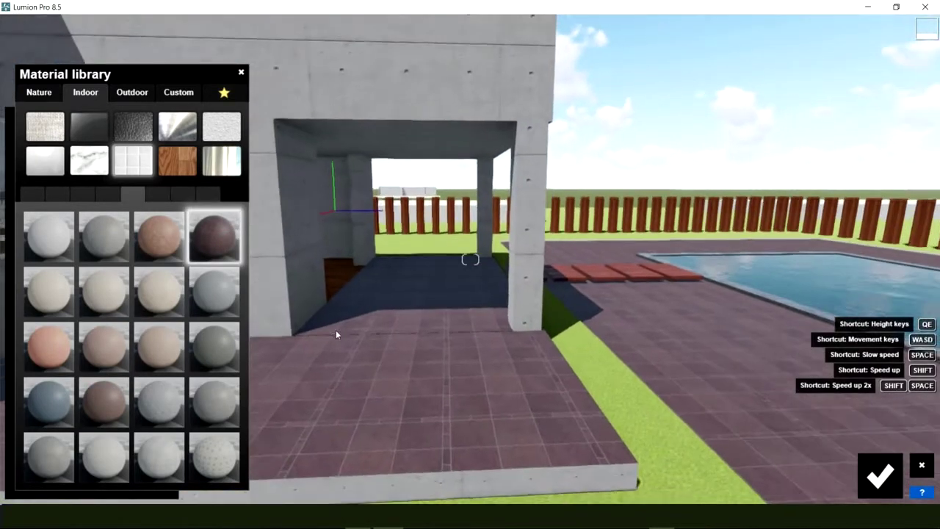
{"action": "left_click", "coordinate": [109, 400]}
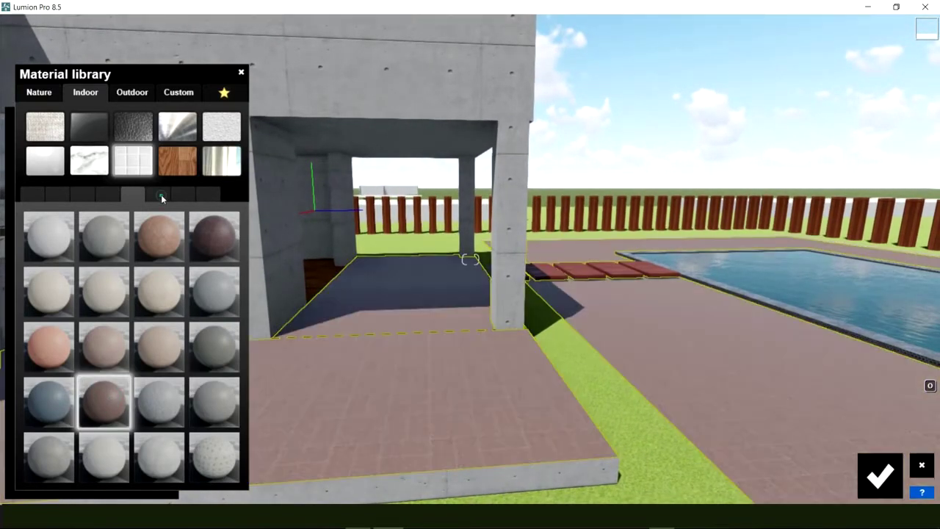
{"action": "left_click", "coordinate": [161, 195]}
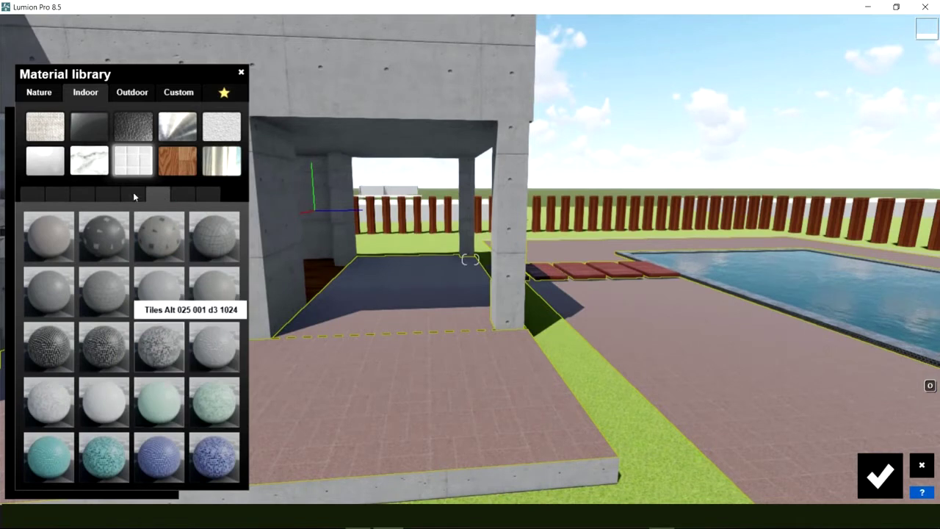
{"action": "left_click", "coordinate": [177, 194]}
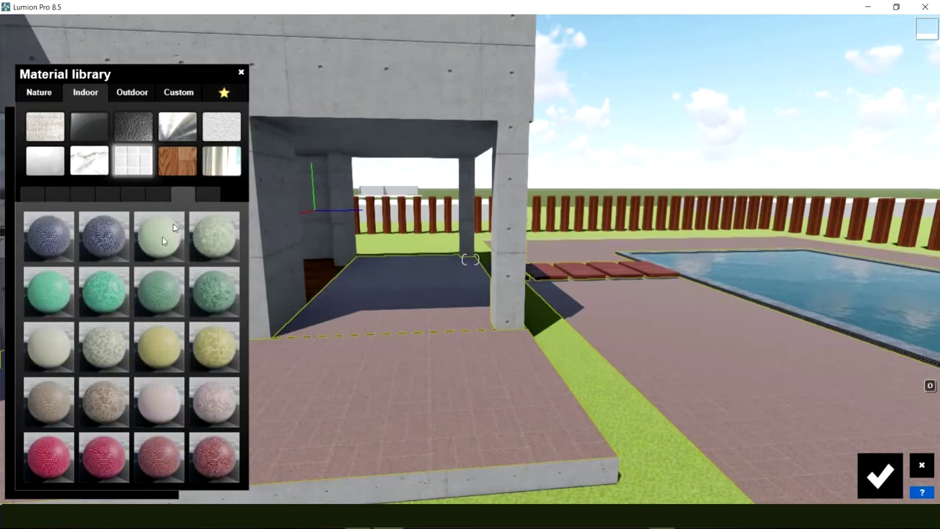
{"action": "left_click", "coordinate": [27, 195]}
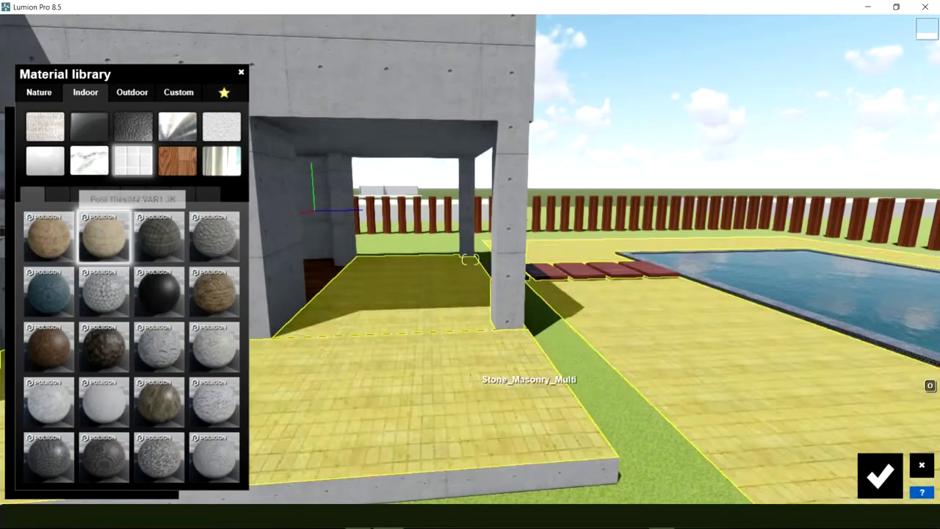
Try Poliigon, Marble 064, penny-round and black tiles on the pool surround, ending on light grey tiles.
{"action": "left_click", "coordinate": [514, 382]}
{"action": "right_click_drag", "start_coordinate": [515, 382], "coordinate": [456, 368]}
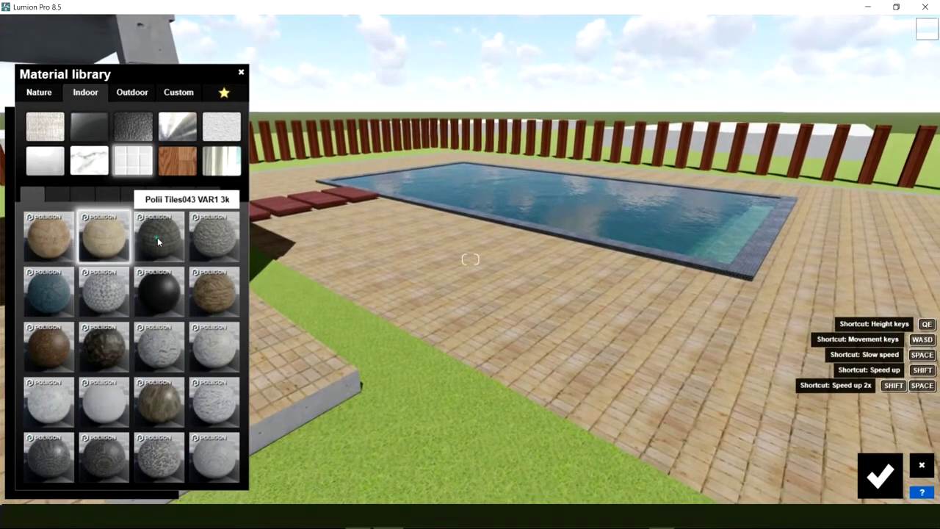
{"action": "left_click", "coordinate": [157, 238]}
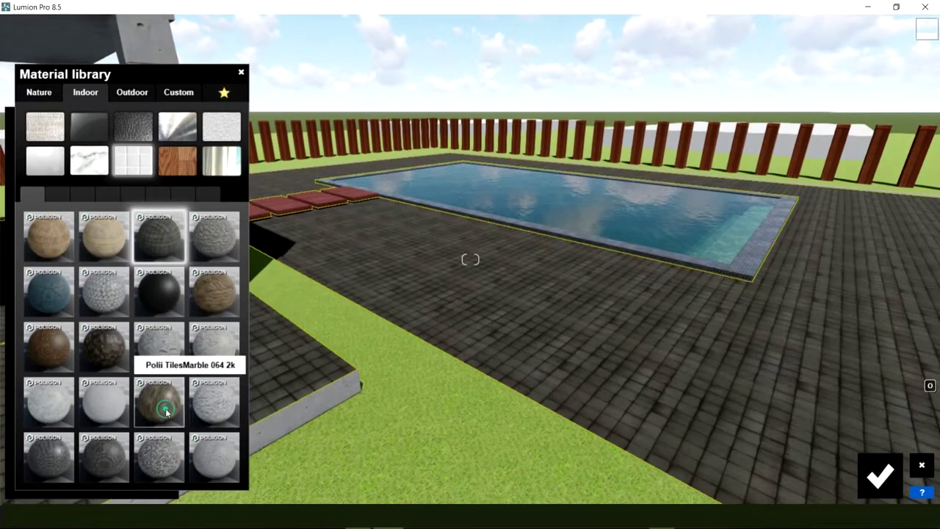
{"action": "left_click", "coordinate": [167, 413]}
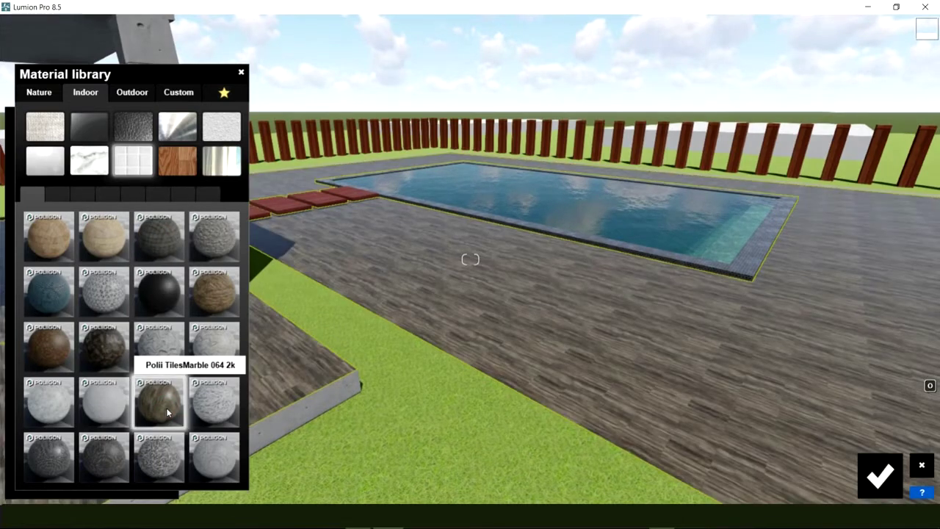
{"action": "left_click", "coordinate": [203, 394]}
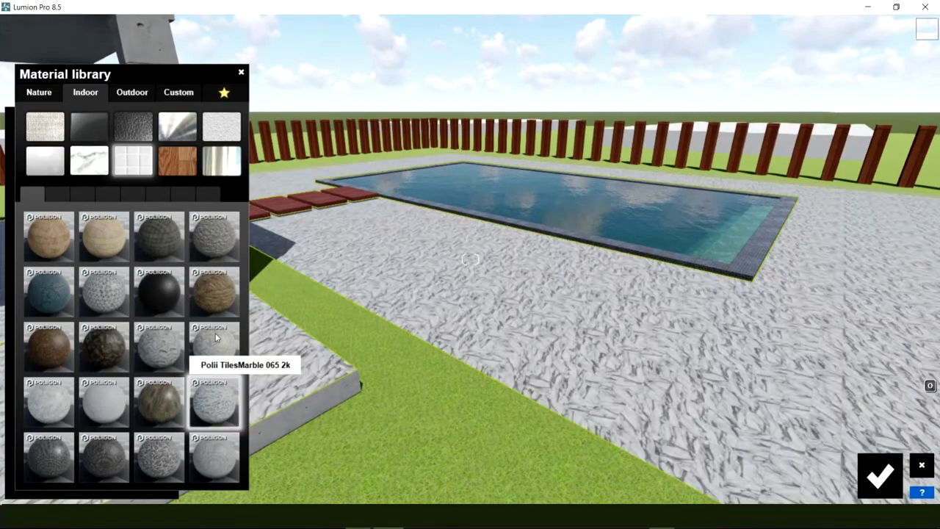
{"action": "left_click", "coordinate": [211, 461]}
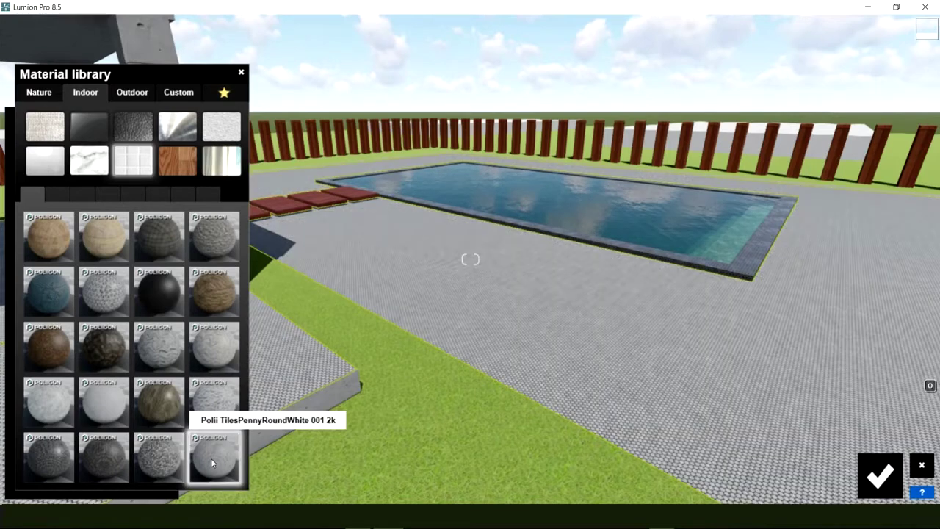
{"action": "left_click", "coordinate": [112, 454]}
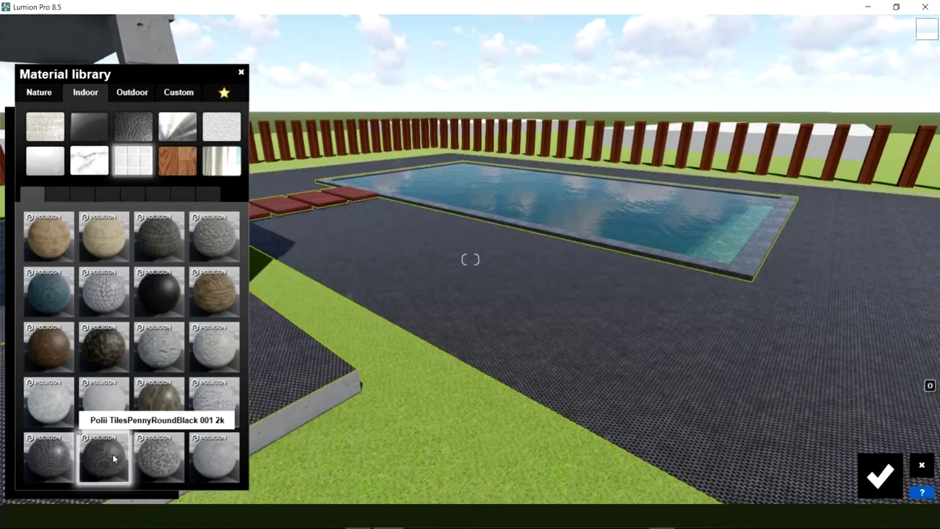
{"action": "left_click", "coordinate": [150, 290]}
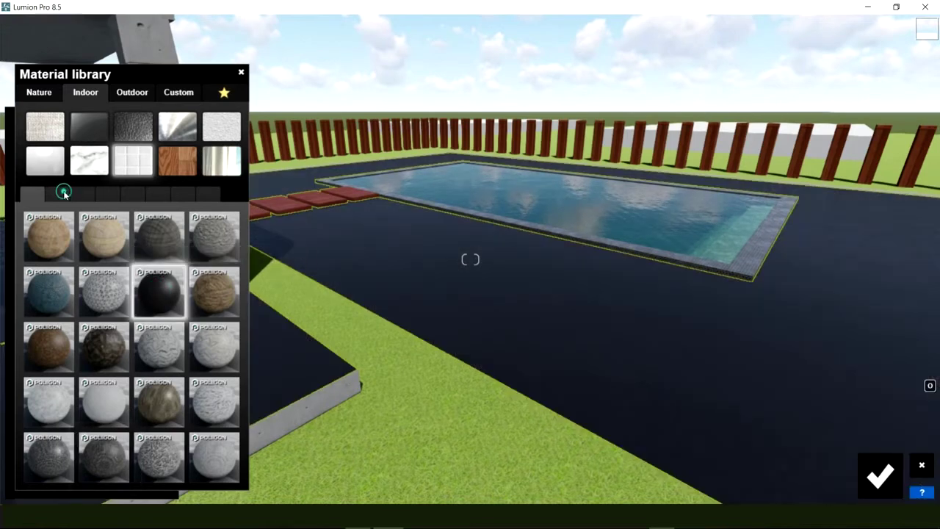
{"action": "left_click", "coordinate": [63, 191]}
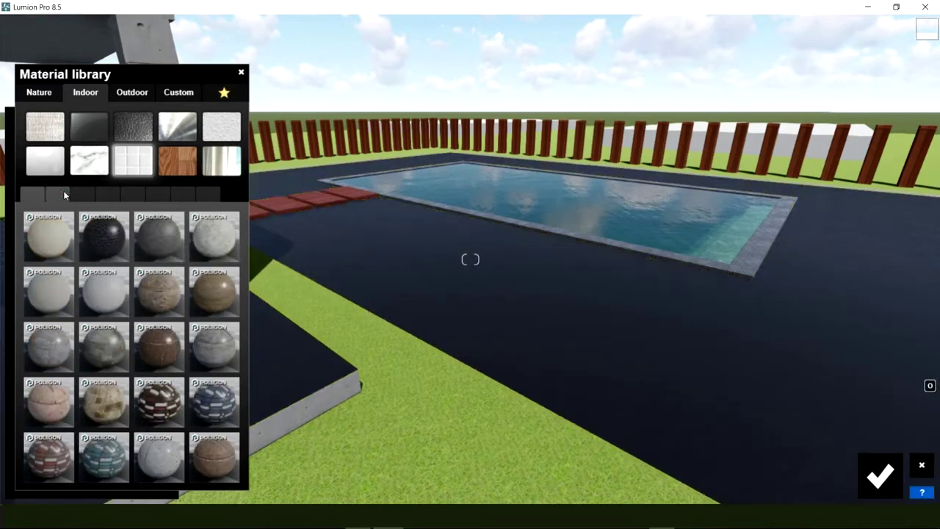
{"action": "left_click", "coordinate": [106, 299]}
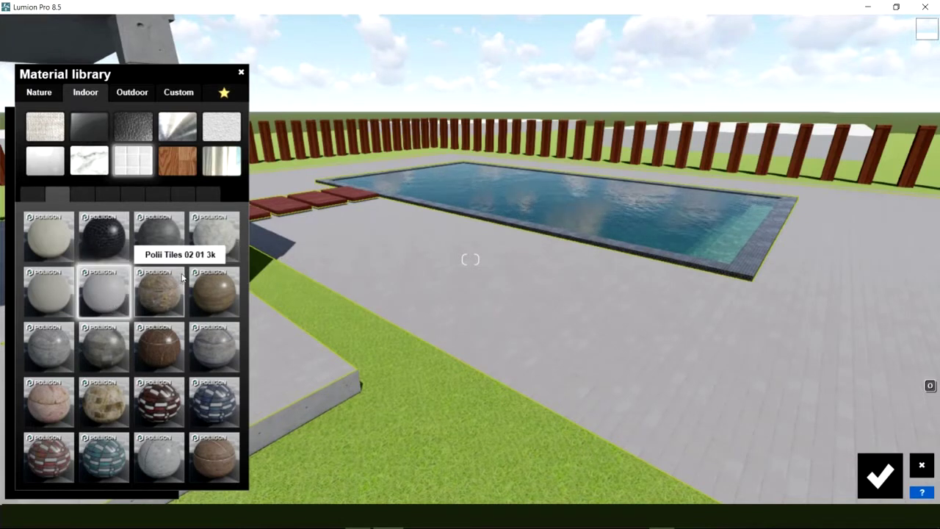
Pave the pool surround with grey Outdoor bricks and confirm the material.
{"action": "left_click", "coordinate": [122, 97]}
{"action": "left_click", "coordinate": [56, 129]}
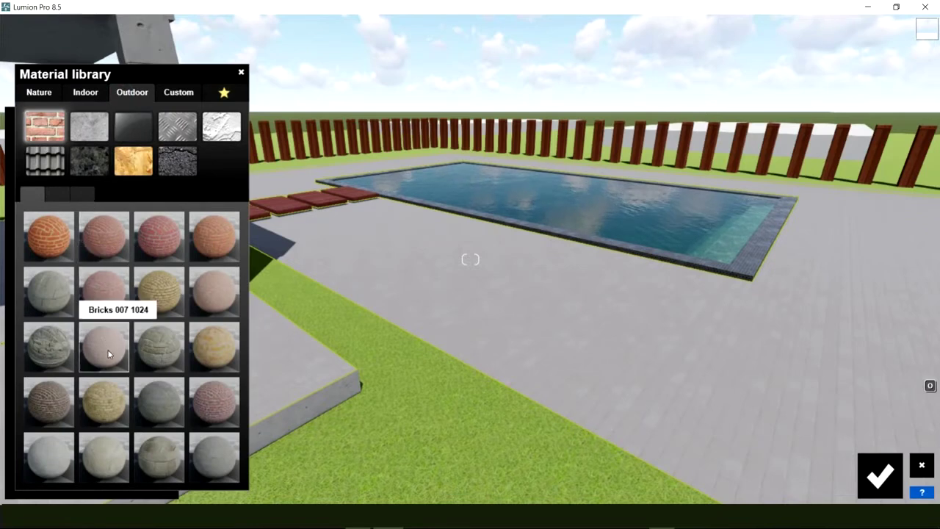
{"action": "left_click", "coordinate": [52, 461]}
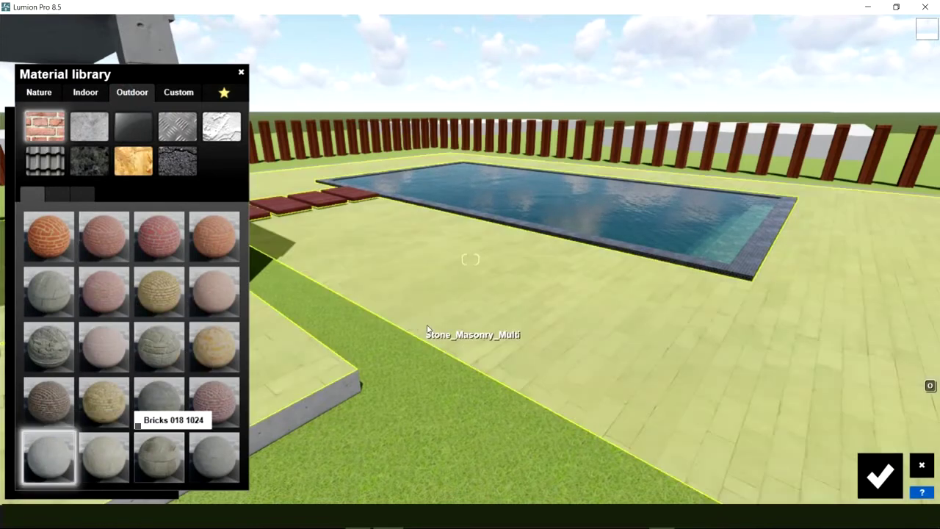
{"action": "mouse_move", "coordinate": [431, 329]}
{"action": "right_mouse_down"}
{"action": "mouse_move", "coordinate": [309, 324]}
{"action": "mouse_move", "coordinate": [799, 458]}
{"action": "right_mouse_up"}
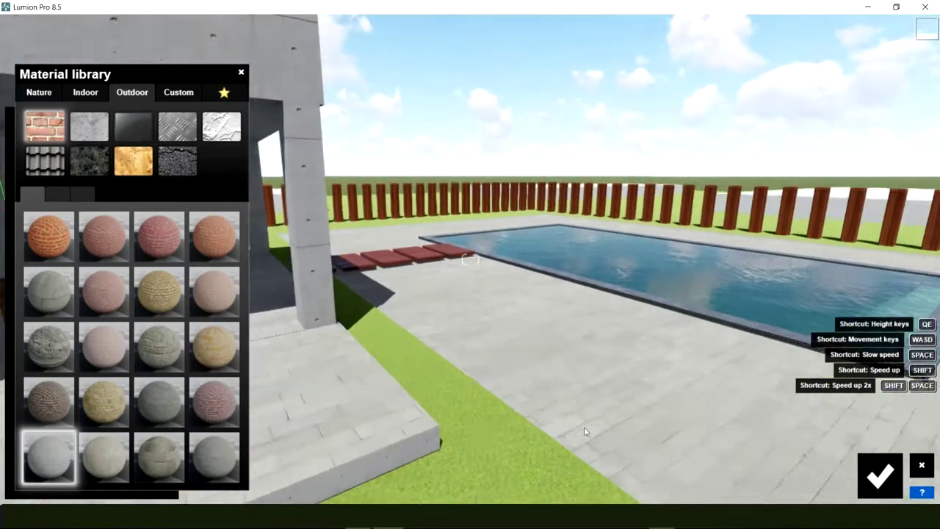
{"action": "left_click", "coordinate": [886, 479]}
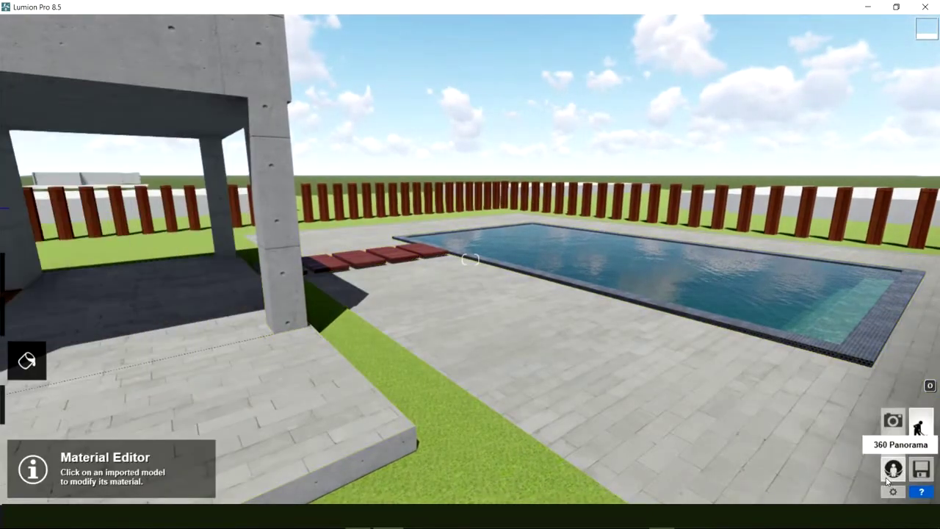
{"action": "mouse_move", "coordinate": [886, 479]}
{"action": "right_mouse_down"}
{"action": "mouse_move", "coordinate": [558, 470]}
{"action": "mouse_move", "coordinate": [580, 343]}
{"action": "right_mouse_up"}
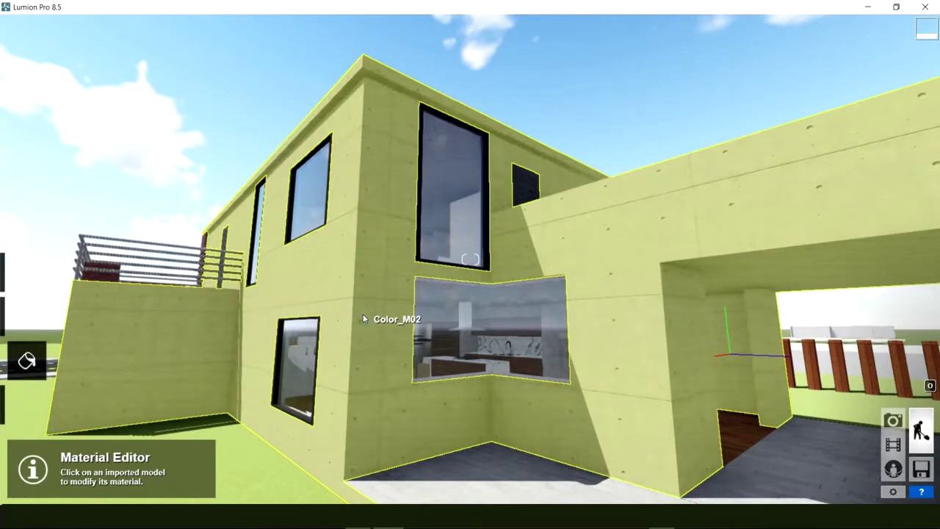
Tint the Color_M02 concrete walls near-white with a raised Colorization, and confirm the edit.
{"action": "left_click", "coordinate": [363, 319]}
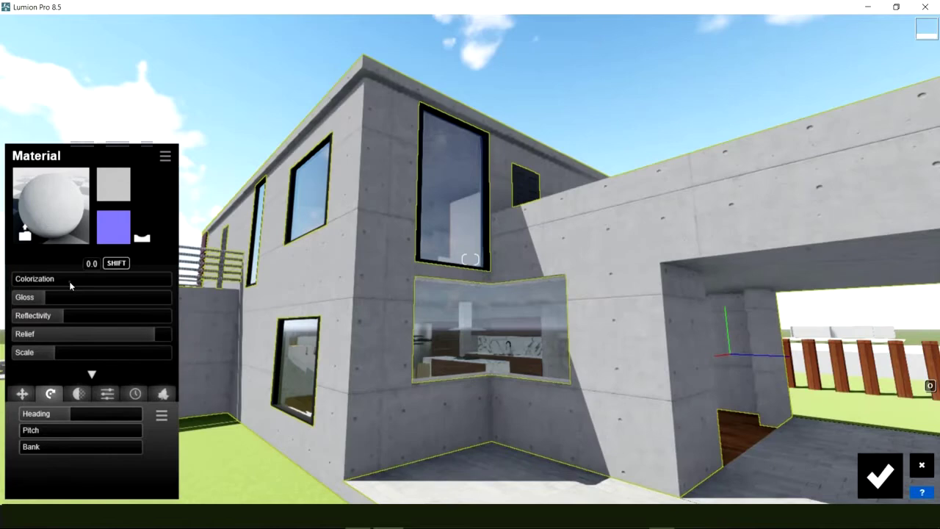
{"action": "left_click", "coordinate": [69, 279]}
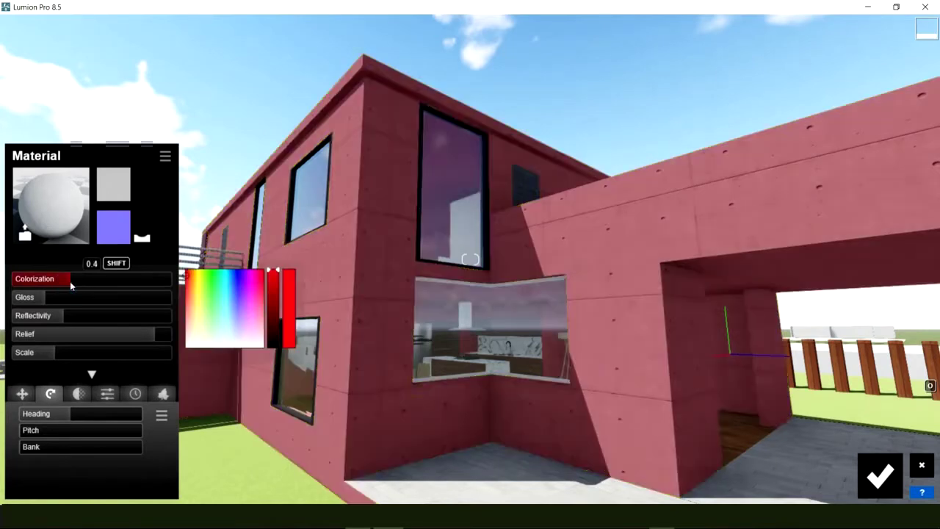
{"action": "left_click", "coordinate": [196, 345]}
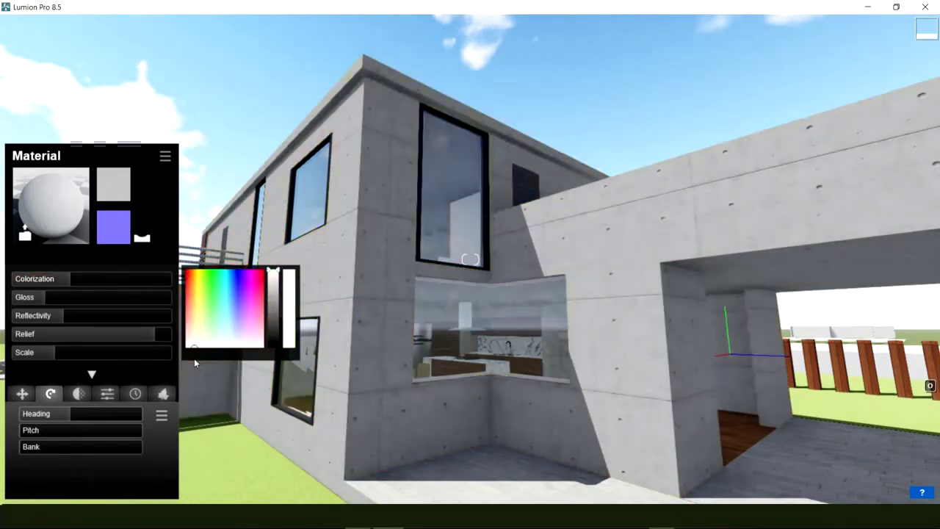
{"action": "left_click_drag", "start_coordinate": [72, 281], "coordinate": [130, 286]}
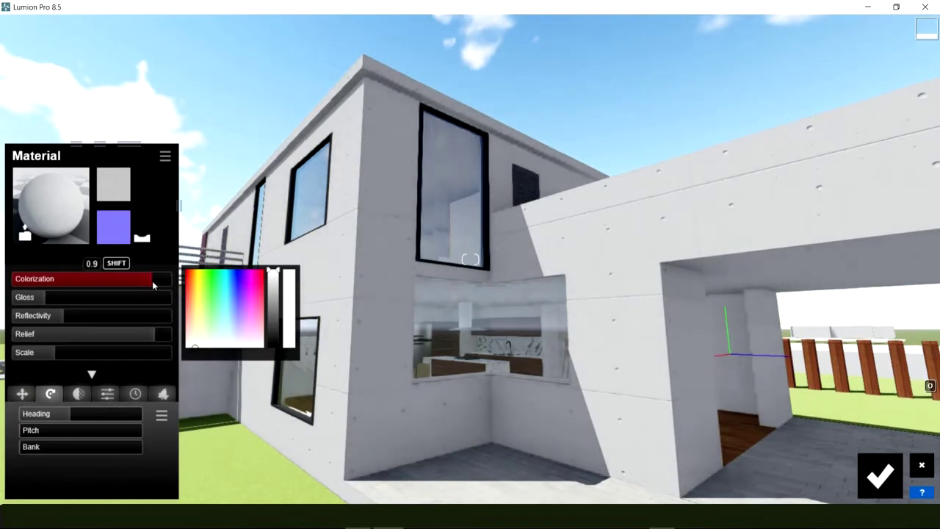
{"action": "left_click", "coordinate": [881, 476]}
Fly past the pool and pergola and tilt up to the balcony railing above the brick.
{"action": "right_click_drag", "start_coordinate": [822, 417], "coordinate": [933, 415]}
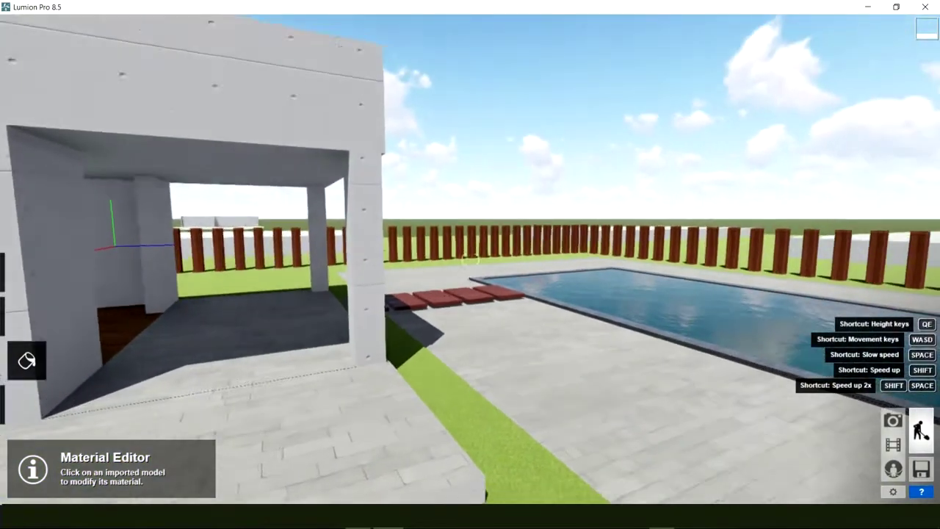
{"action": "key", "text": "w"}
{"action": "mouse_move", "coordinate": [470, 258]}
{"action": "right_mouse_down"}
{"action": "mouse_move", "coordinate": [454, 285]}
{"action": "mouse_move", "coordinate": [439, 269]}
{"action": "right_mouse_up"}
{"action": "key", "text": "w"}
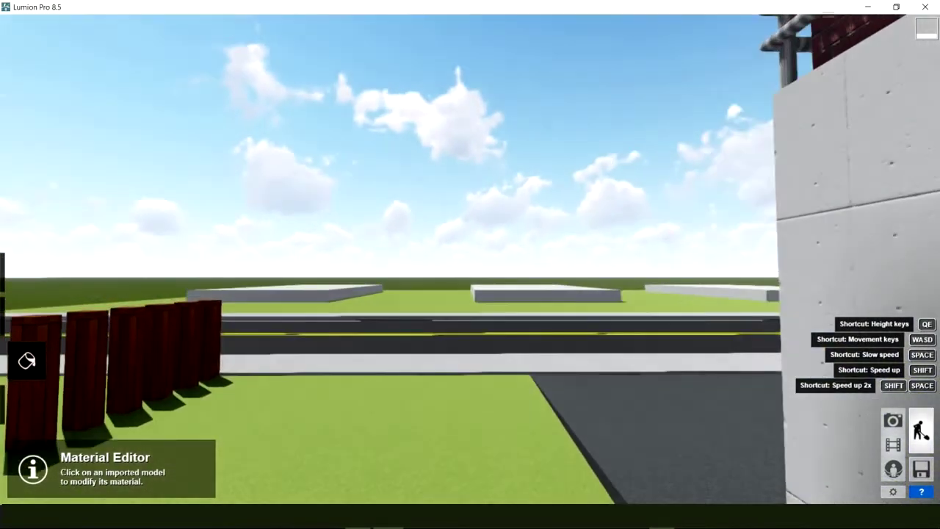
{"action": "mouse_move", "coordinate": [475, 260]}
{"action": "right_mouse_down"}
{"action": "mouse_move", "coordinate": [637, 286]}
{"action": "mouse_move", "coordinate": [544, 256]}
{"action": "right_mouse_up"}
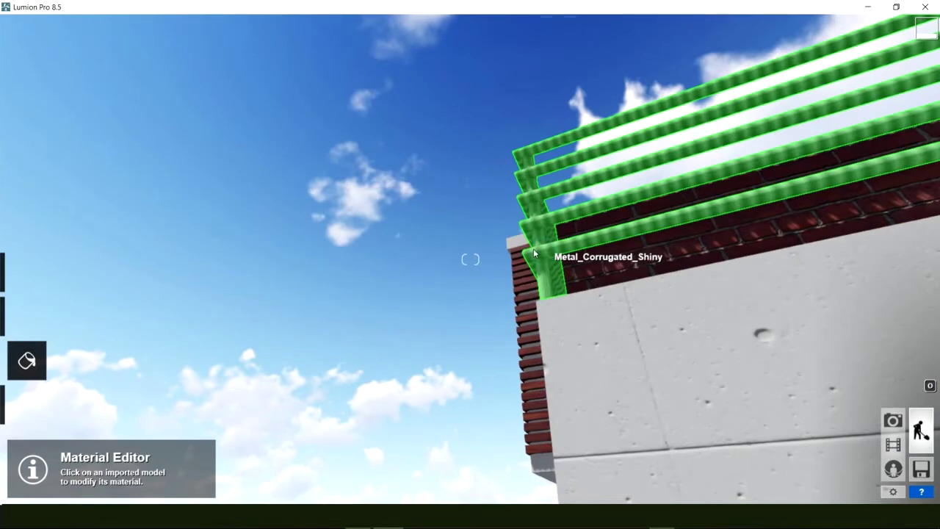
Give the balcony railing dark Metal Rusty 007 1024 with lowered reflectivity, and confirm.
{"action": "left_click", "coordinate": [533, 249]}
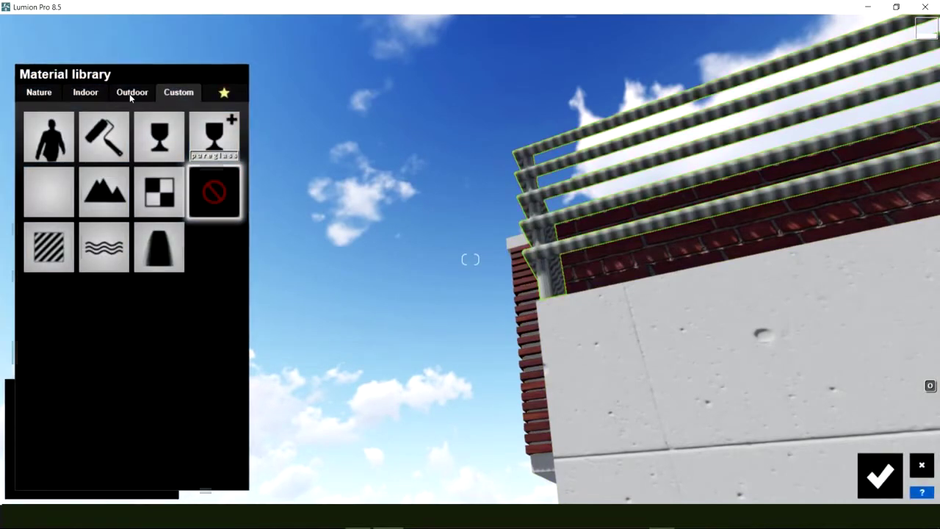
{"action": "left_click", "coordinate": [130, 92]}
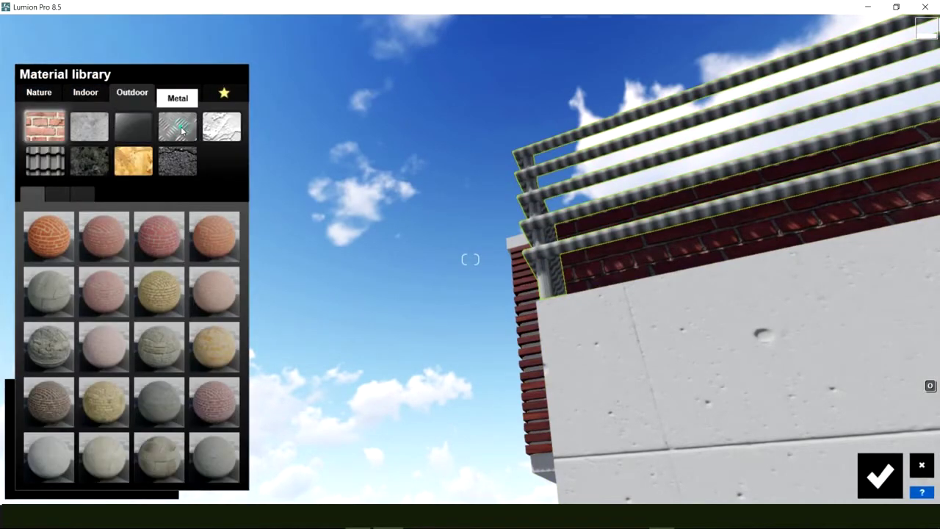
{"action": "left_click", "coordinate": [177, 126]}
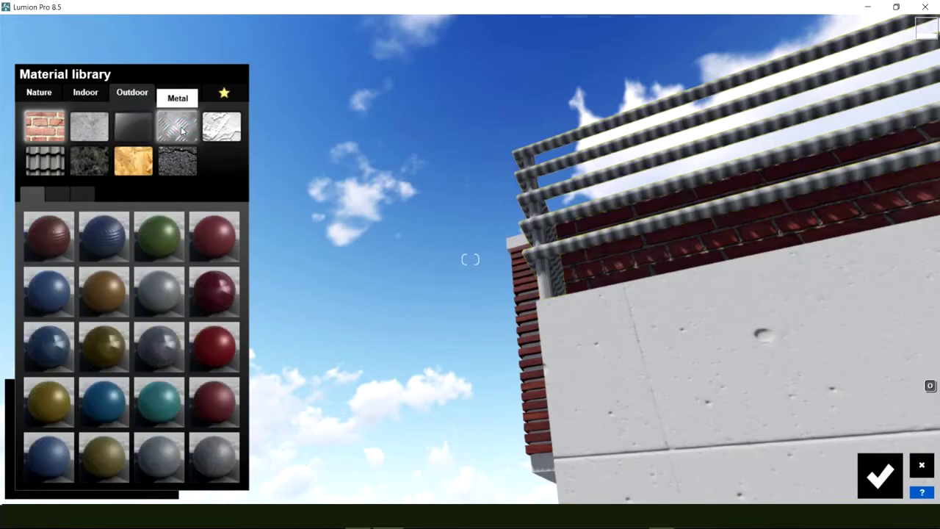
{"action": "left_click", "coordinate": [60, 193]}
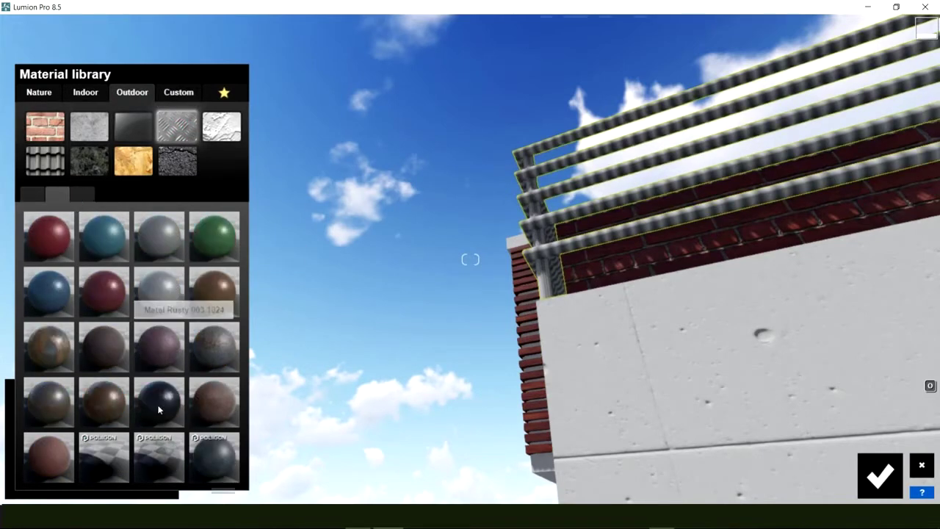
{"action": "left_click", "coordinate": [158, 409]}
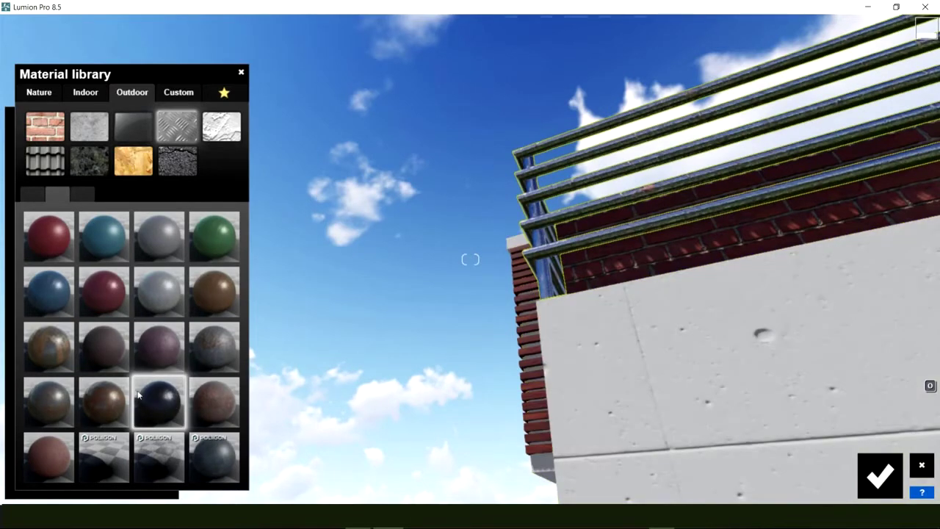
{"action": "left_click", "coordinate": [160, 397]}
{"action": "mouse_move", "coordinate": [73, 297]}
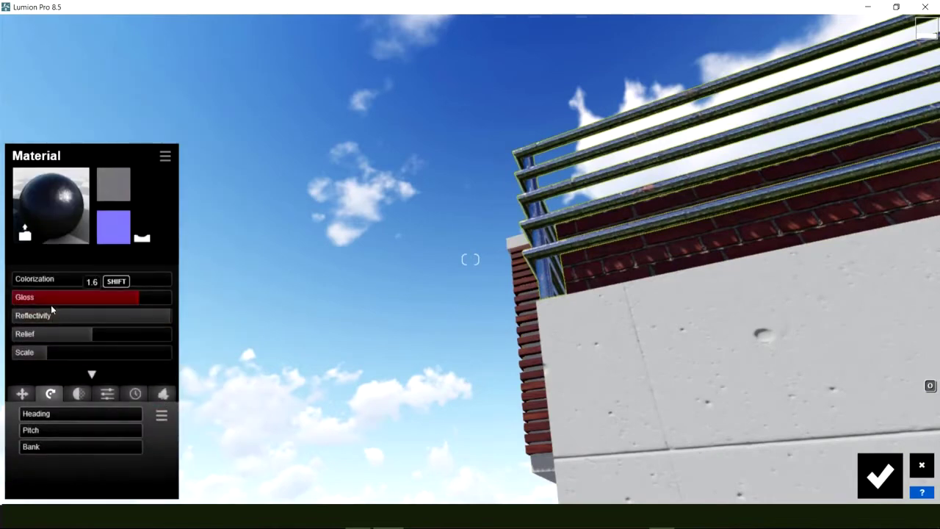
{"action": "left_click", "coordinate": [53, 317]}
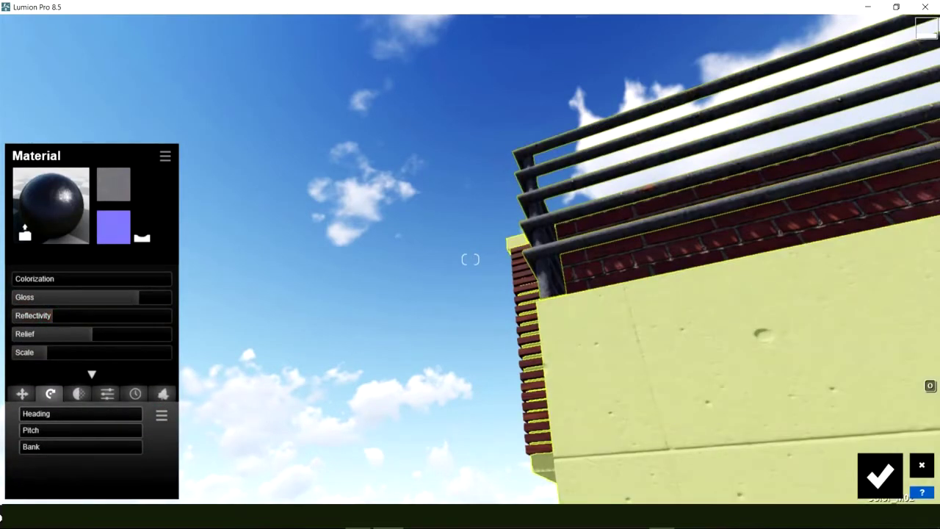
{"action": "left_click", "coordinate": [880, 477]}
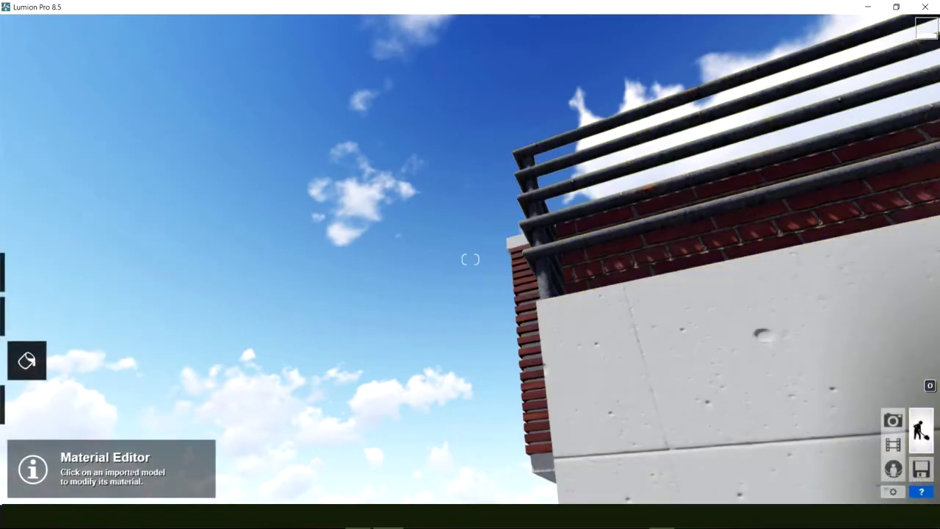
Fly over the road to frame the house front, driveway and wooden walkway.
{"action": "right_click_drag", "start_coordinate": [880, 485], "coordinate": [454, 325]}
{"action": "key", "text": "w"}
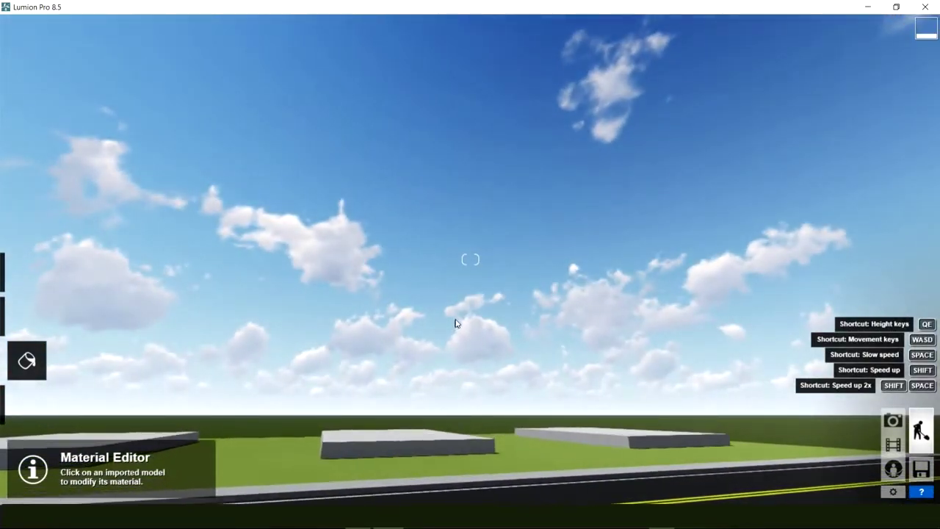
{"action": "right_click_drag", "start_coordinate": [453, 325], "coordinate": [339, 257]}
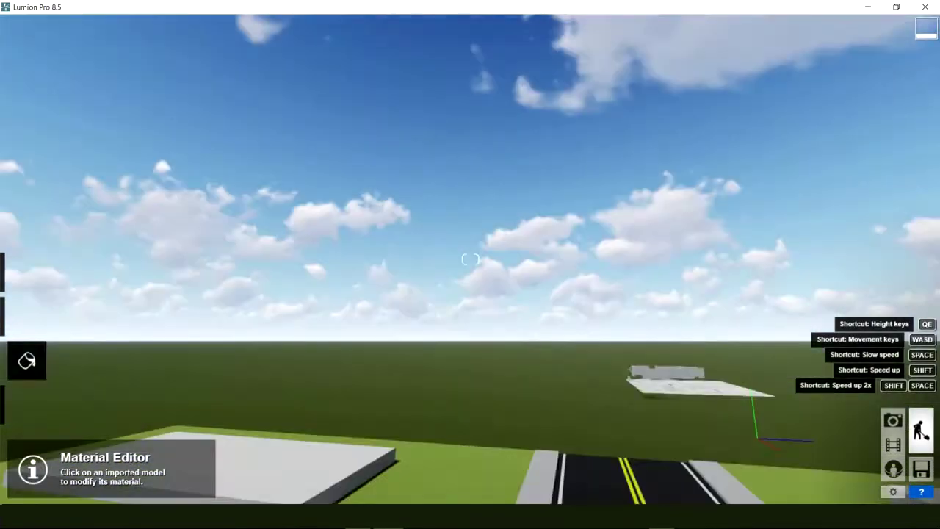
{"action": "key", "text": "w"}
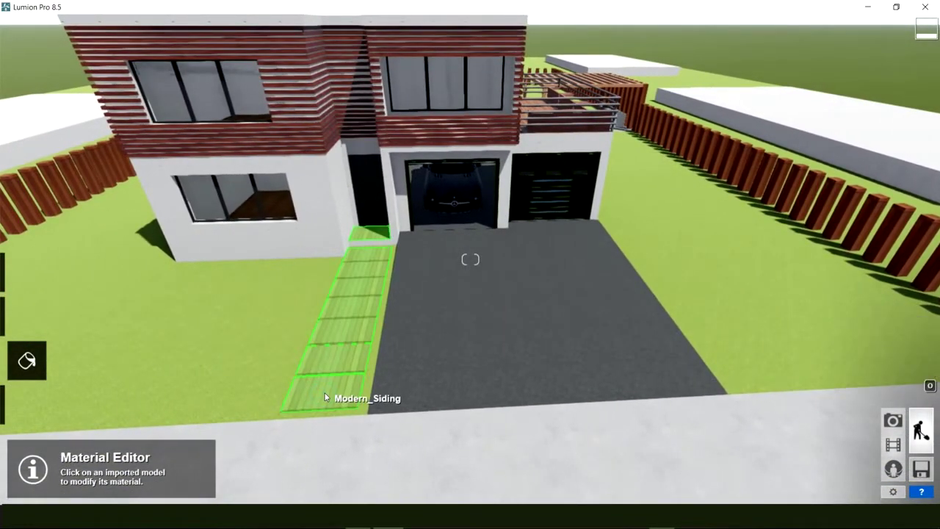
Pave the front walkway with smooth grey Bricks 012 stone tiles from the Outdoor library.
{"action": "left_click", "coordinate": [326, 397]}
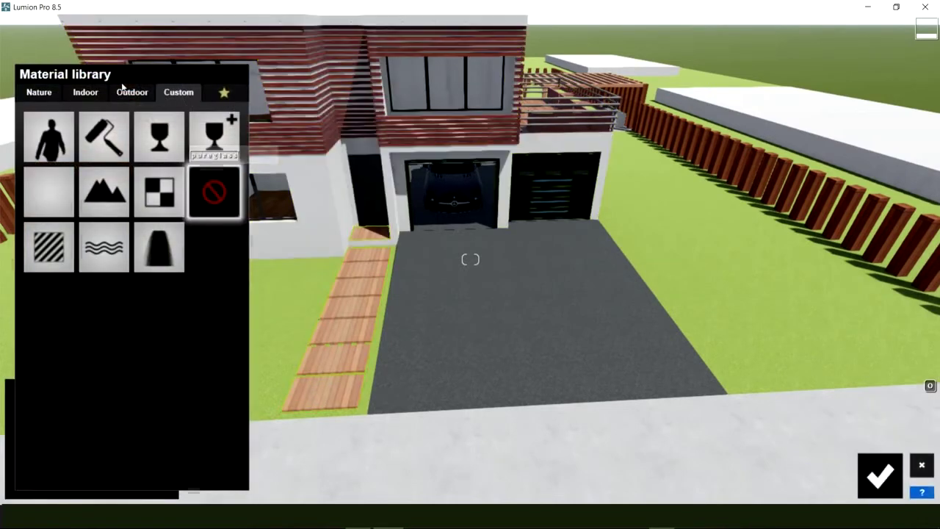
{"action": "left_click", "coordinate": [130, 94]}
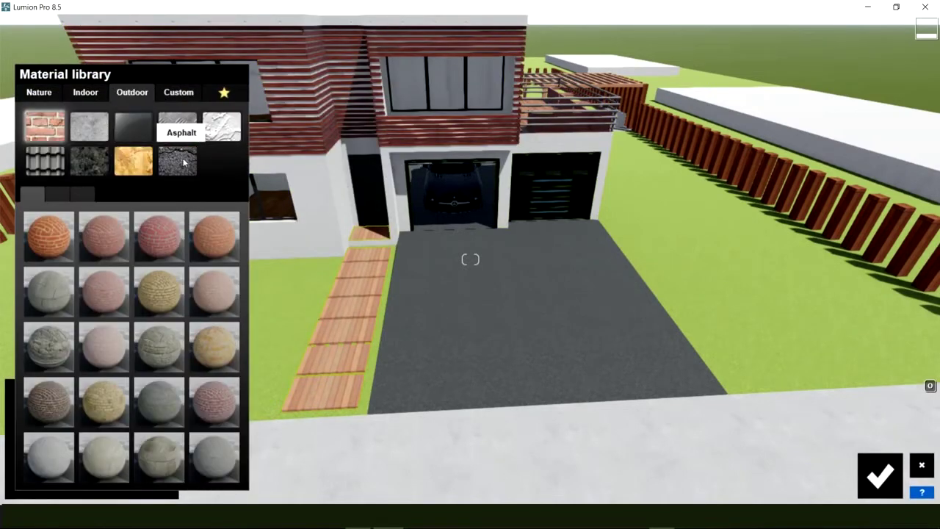
{"action": "left_click", "coordinate": [180, 161]}
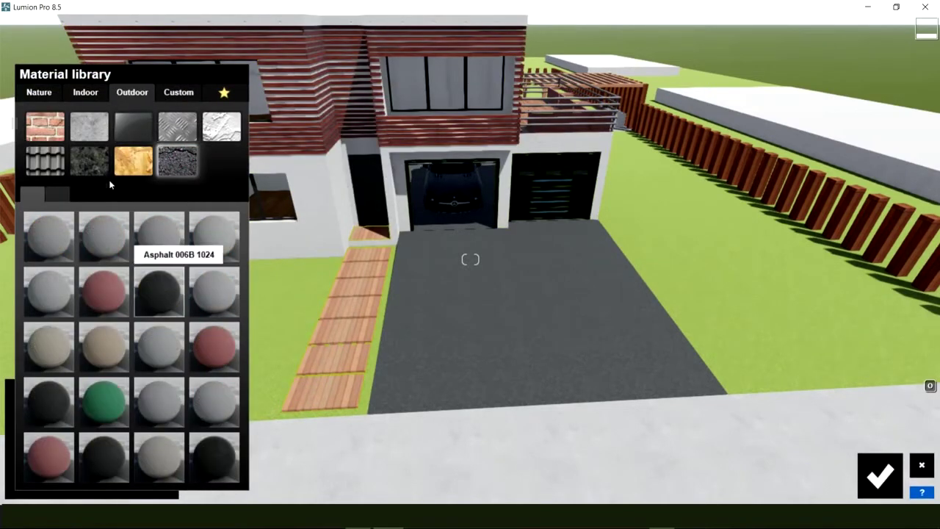
{"action": "left_click", "coordinate": [50, 132]}
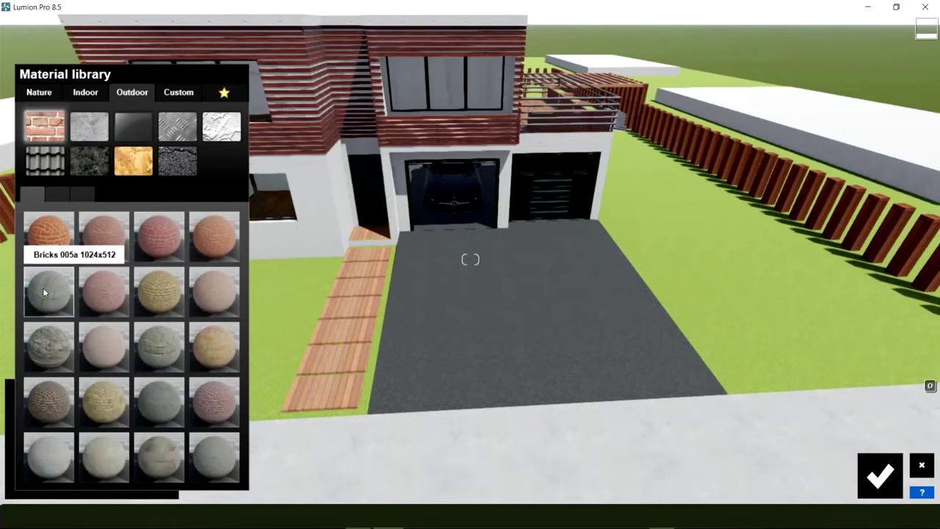
{"action": "left_click", "coordinate": [43, 291]}
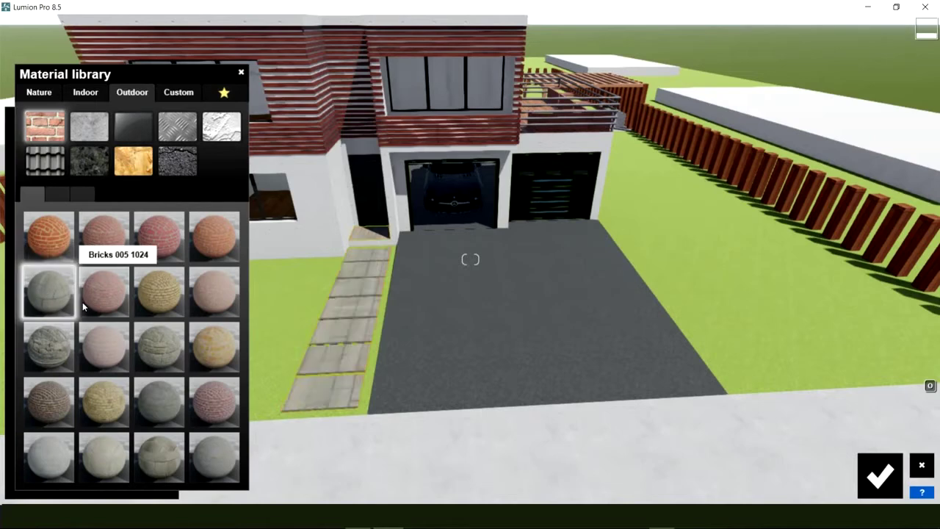
{"action": "left_click", "coordinate": [111, 351]}
{"action": "left_click", "coordinate": [45, 348]}
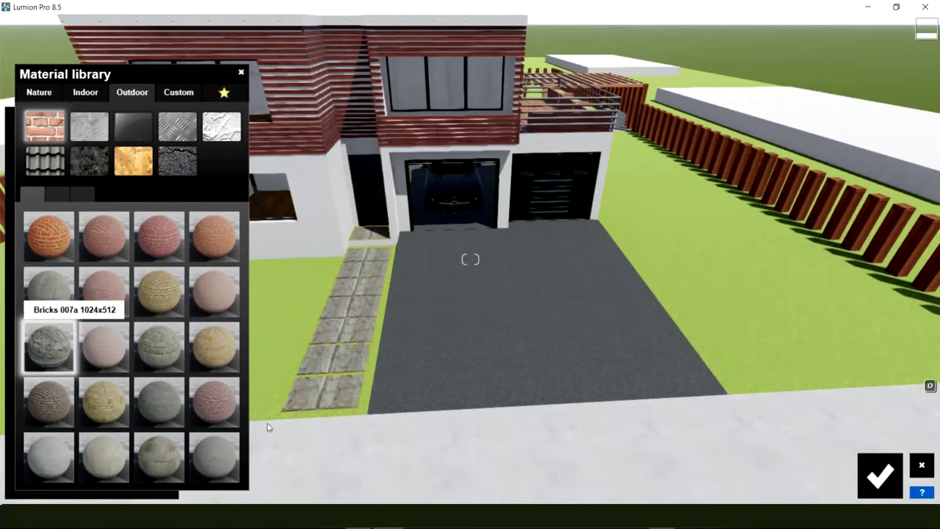
{"action": "left_click", "coordinate": [166, 401]}
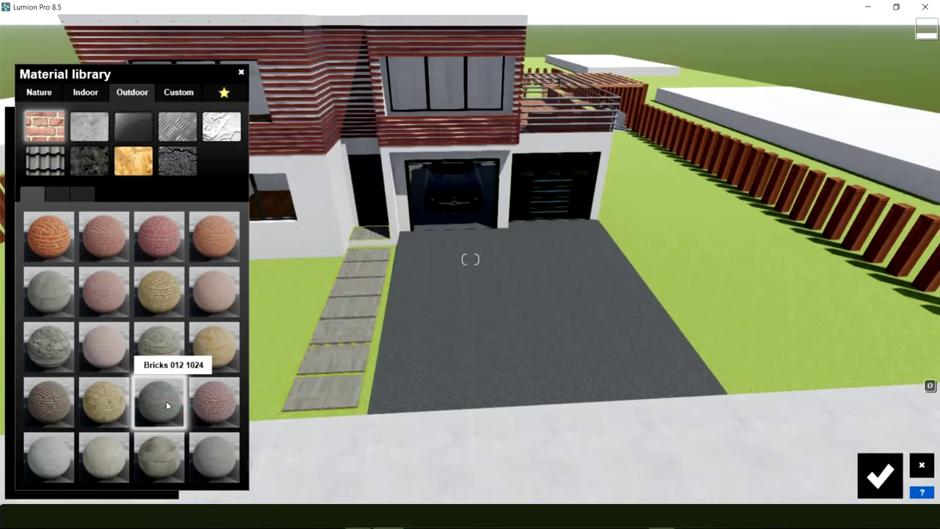
Accept the walkway material and pull the camera back to see the whole house.
{"action": "left_click", "coordinate": [880, 476]}
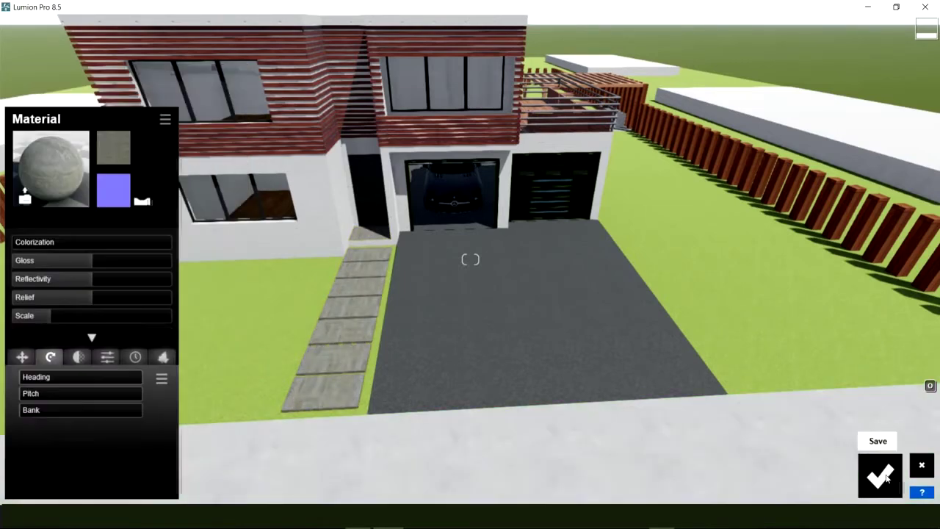
{"action": "left_click", "coordinate": [878, 477]}
{"action": "mouse_move", "coordinate": [457, 213]}
{"action": "right_mouse_down"}
{"action": "mouse_move", "coordinate": [460, 274]}
{"action": "mouse_move", "coordinate": [474, 294]}
{"action": "mouse_move", "coordinate": [528, 301]}
{"action": "right_mouse_up"}
{"action": "key", "text": "s"}
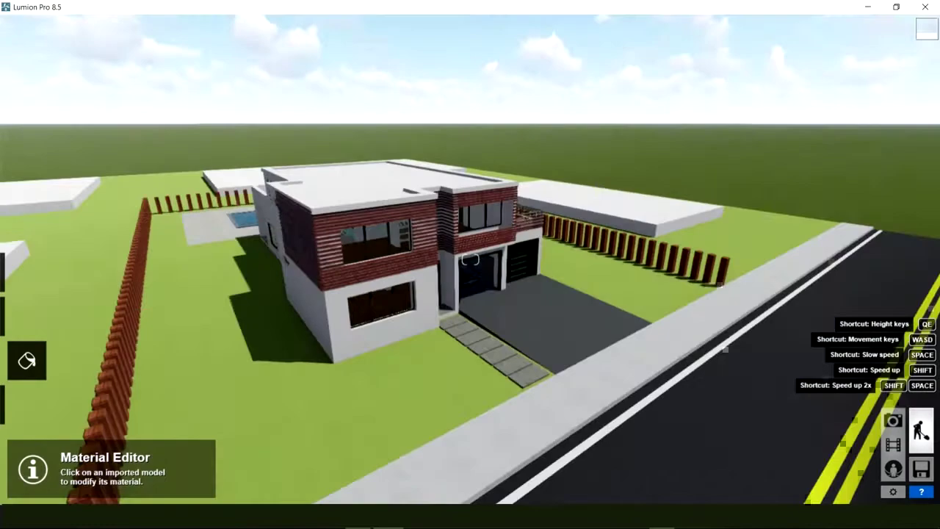
Fly through the upper-storey window into the bathroom, facing the vanity, mirror and shower wall.
{"action": "right_click_drag", "start_coordinate": [470, 259], "coordinate": [558, 264]}
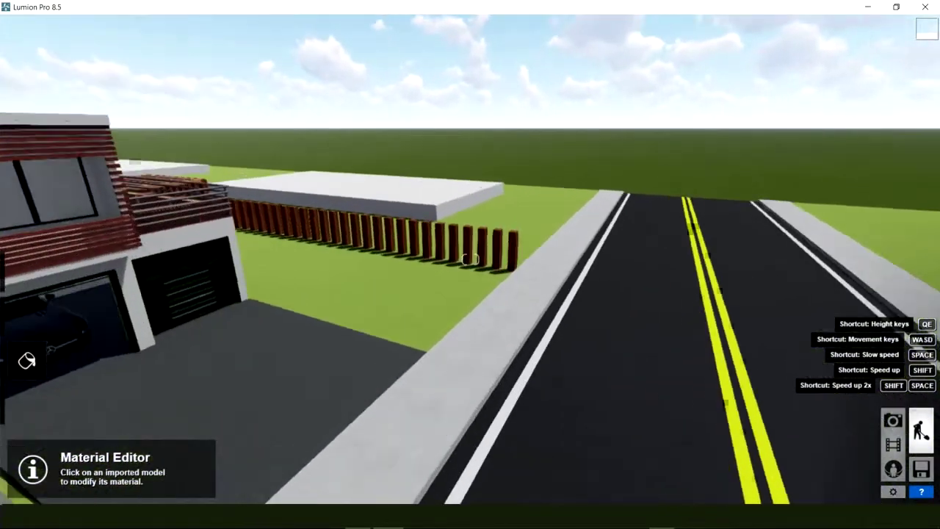
{"action": "right_click_drag", "start_coordinate": [470, 259], "coordinate": [473, 351]}
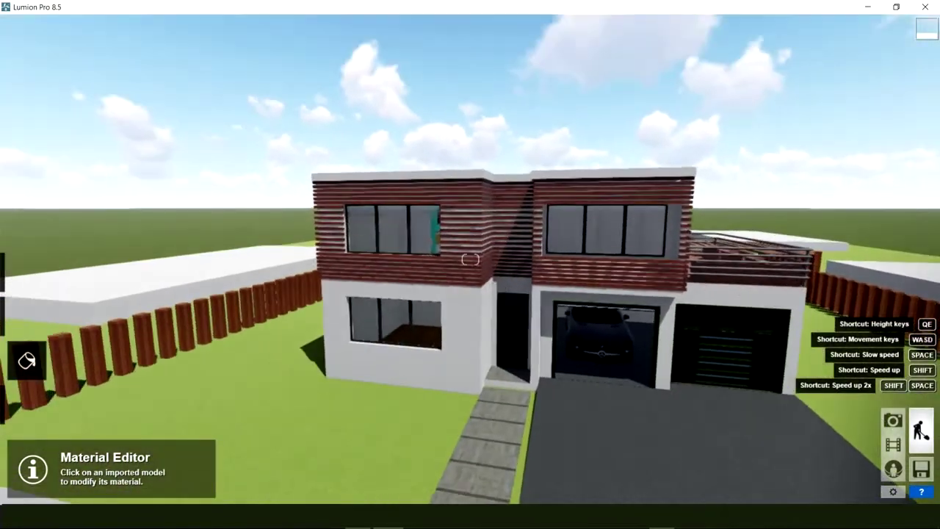
{"action": "scroll", "coordinate": [501, 303], "scroll_direction": "up", "scroll_amount": 10}
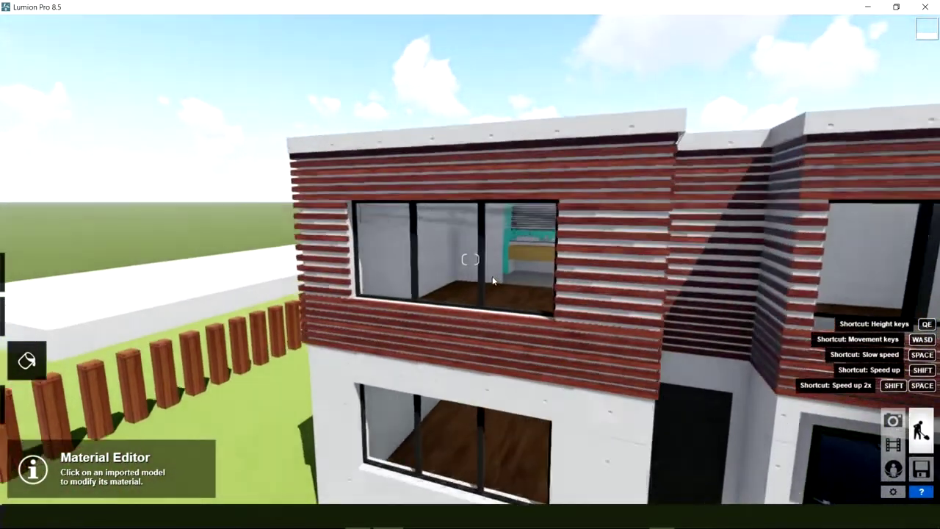
{"action": "scroll", "coordinate": [493, 262], "scroll_direction": "up", "scroll_amount": 5}
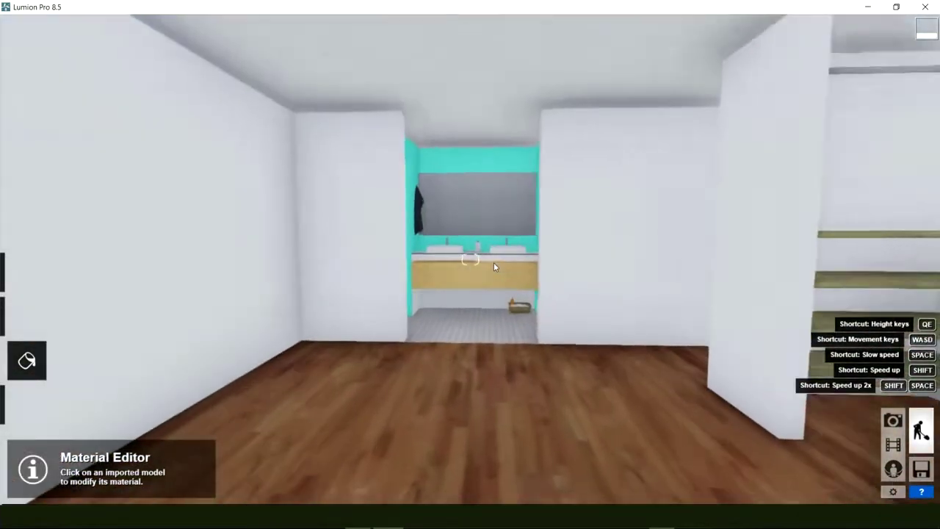
{"action": "key", "text": "w"}
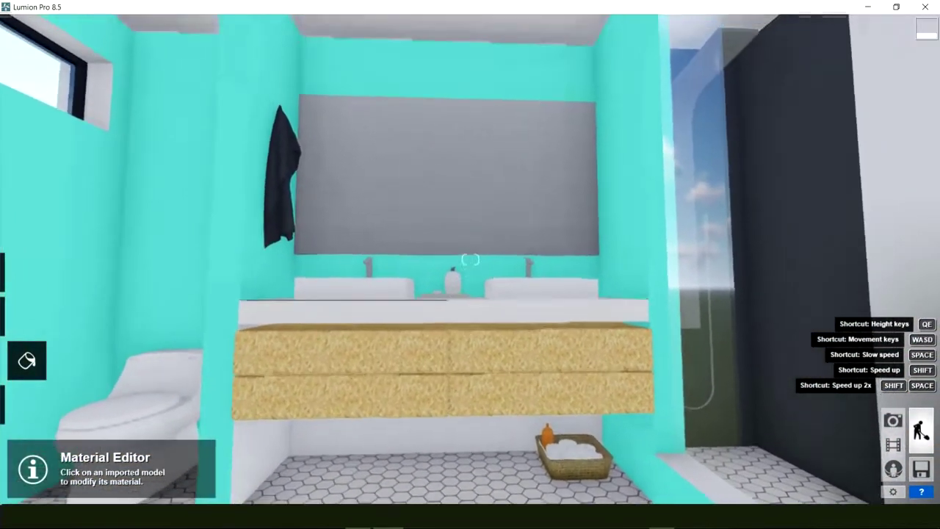
{"action": "right_click_drag", "start_coordinate": [812, 309], "coordinate": [813, 257]}
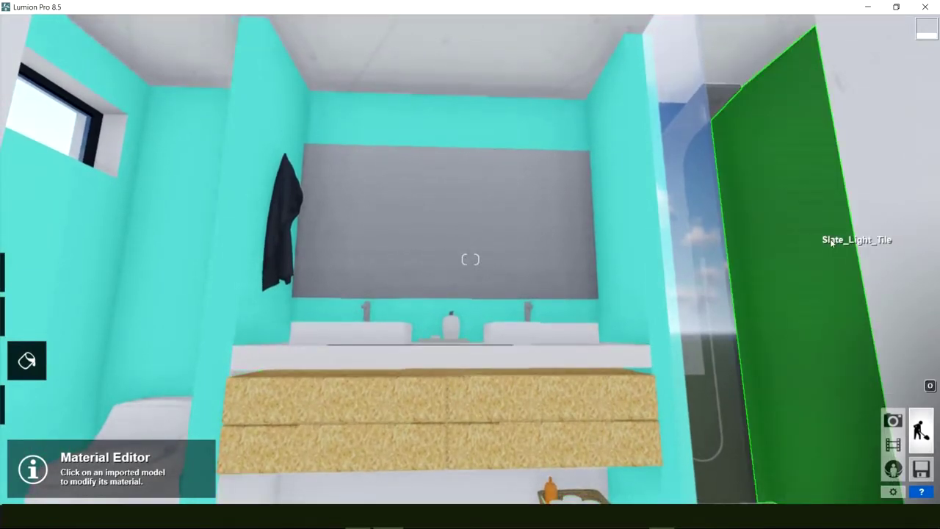
Replace the Slate_Light_Tile shower wall with dark Poliigon stacked-slate stone from the third Outdoor page.
{"action": "left_click", "coordinate": [829, 243]}
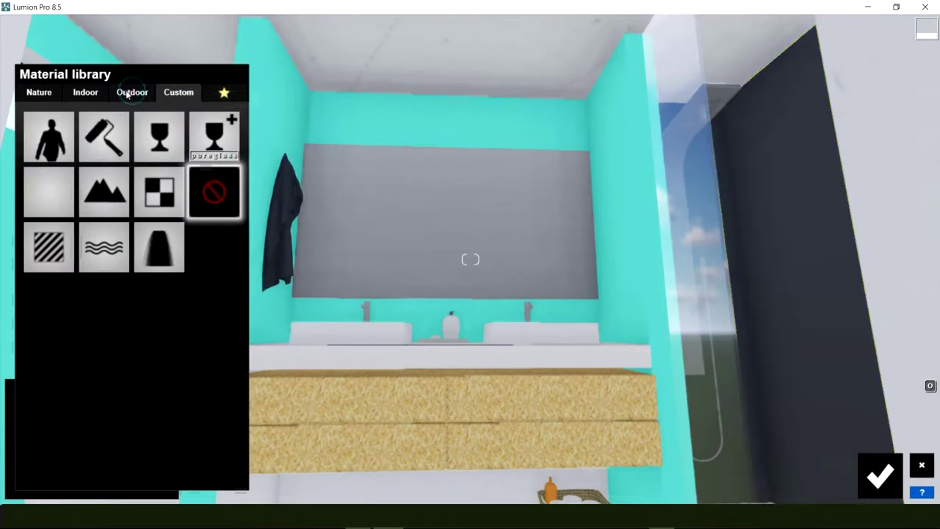
{"action": "left_click", "coordinate": [131, 92]}
{"action": "left_click", "coordinate": [85, 94]}
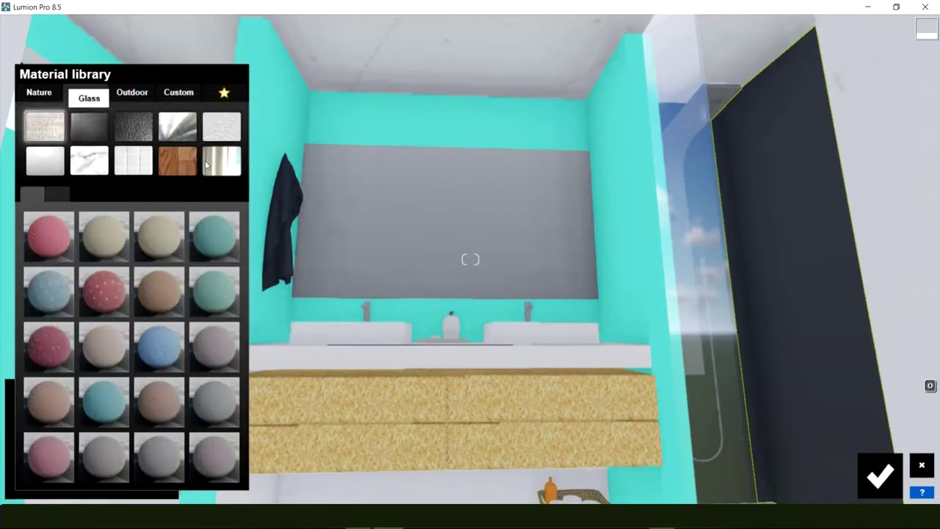
{"action": "left_click", "coordinate": [136, 166]}
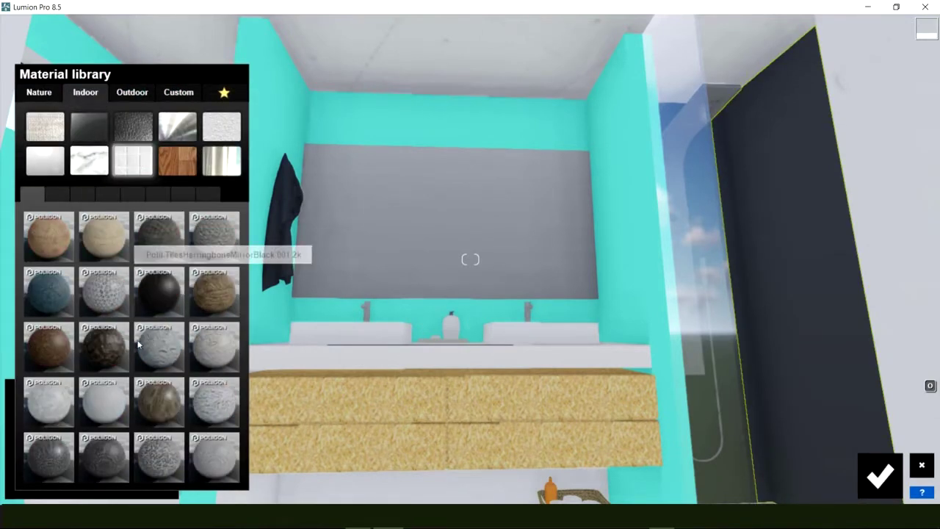
{"action": "left_click", "coordinate": [60, 195]}
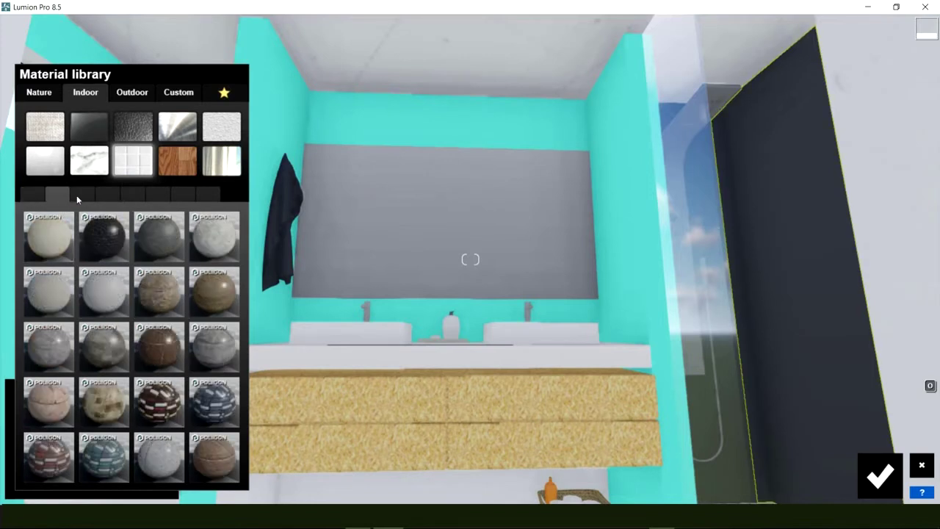
{"action": "left_click", "coordinate": [80, 194]}
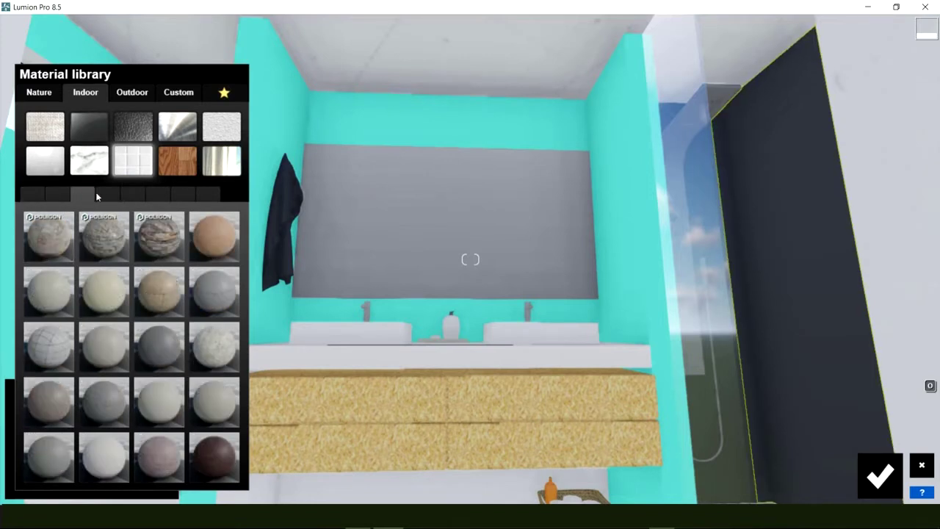
{"action": "left_click", "coordinate": [134, 193]}
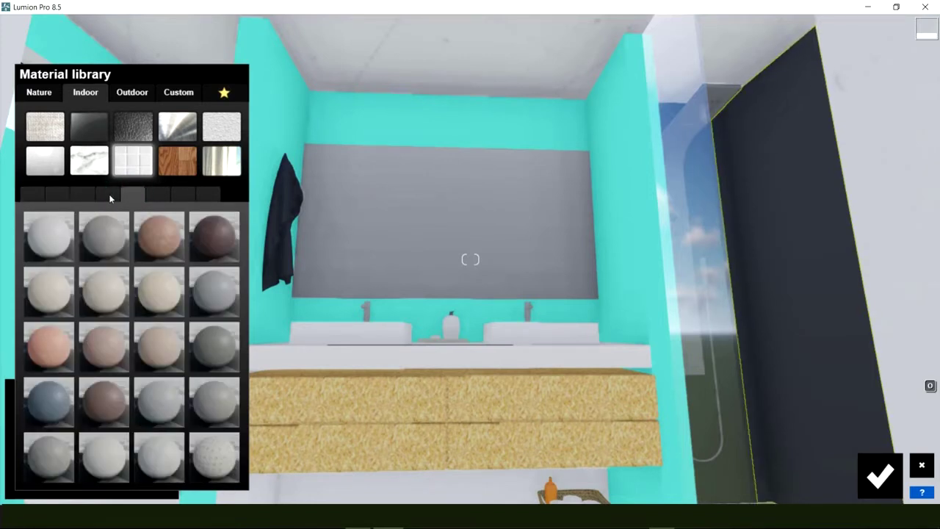
{"action": "left_click", "coordinate": [109, 194]}
{"action": "left_click", "coordinate": [126, 90]}
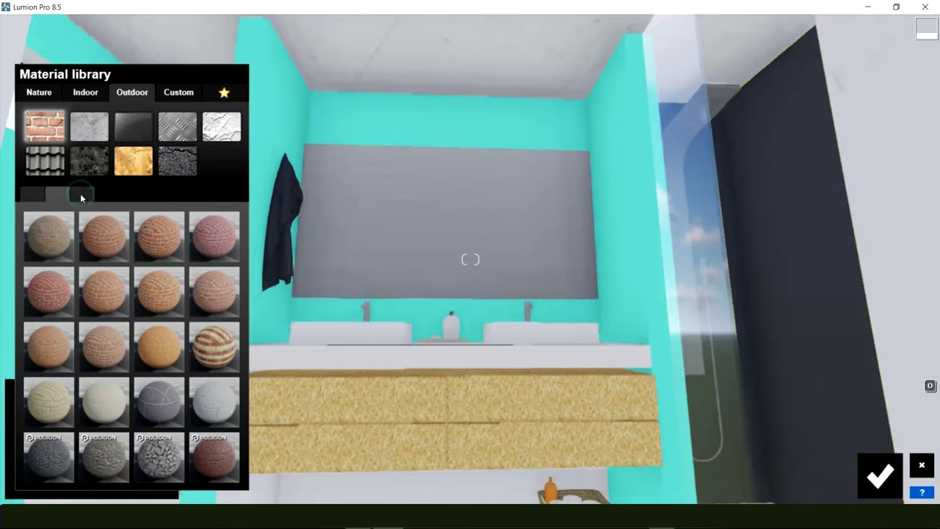
{"action": "left_click", "coordinate": [80, 193]}
{"action": "left_click", "coordinate": [55, 298]}
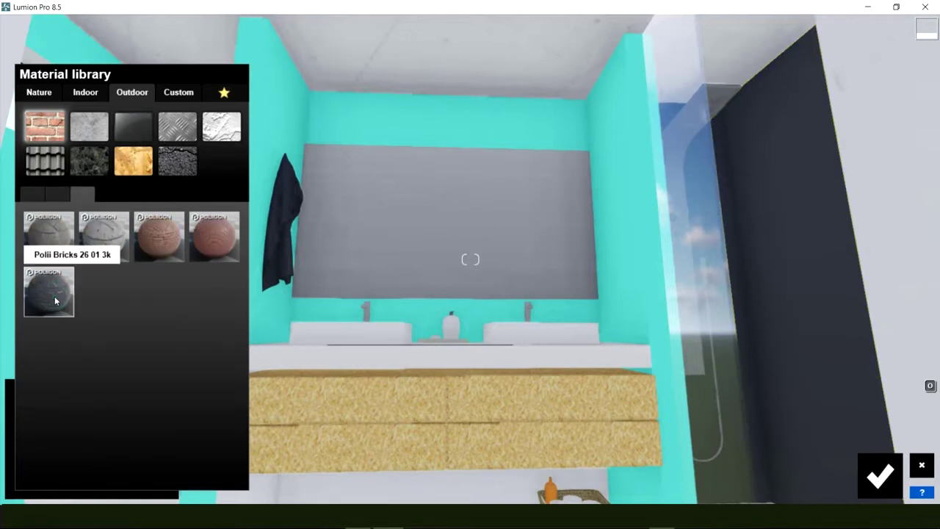
{"action": "left_click", "coordinate": [783, 290]}
Look around the bathroom floor and toilet, ending on the cyan walls by the shower.
{"action": "right_click_drag", "start_coordinate": [783, 290], "coordinate": [783, 352]}
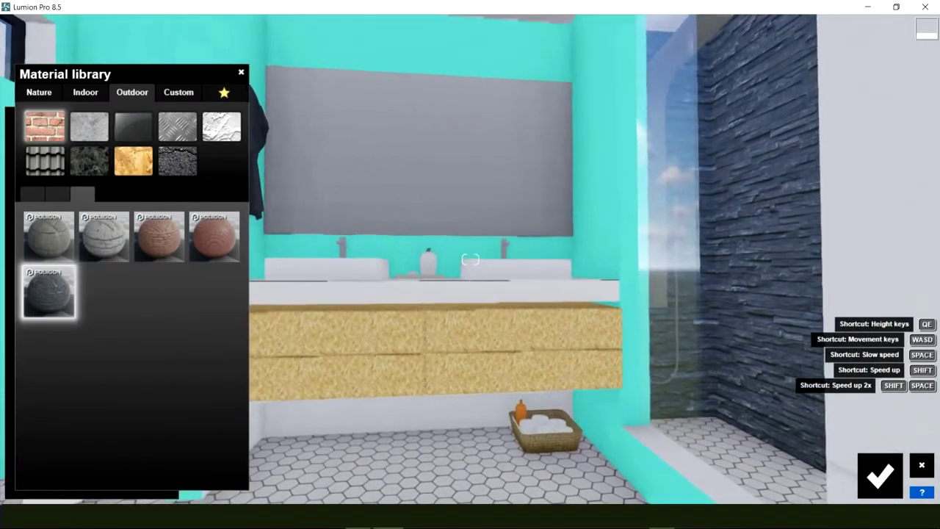
{"action": "right_click_drag", "start_coordinate": [470, 259], "coordinate": [514, 221]}
{"action": "key", "text": "a"}
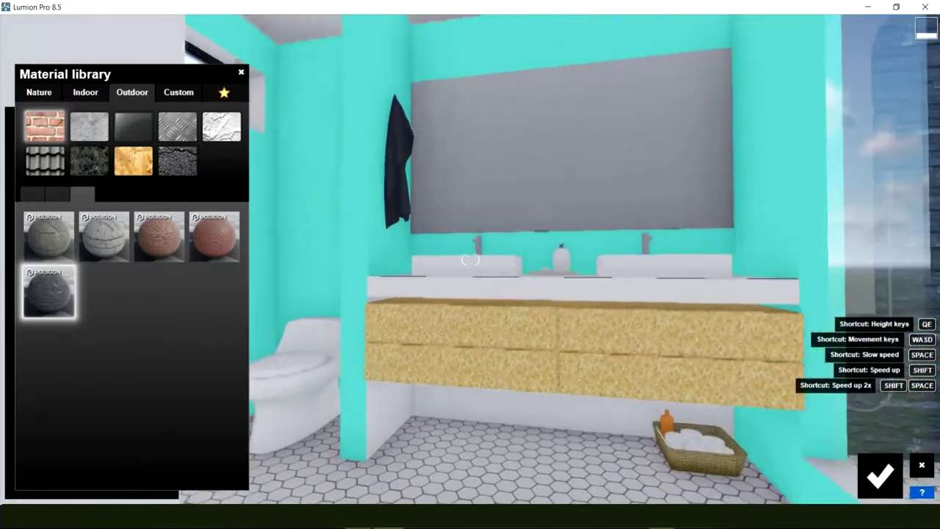
{"action": "right_click_drag", "start_coordinate": [470, 260], "coordinate": [744, 187]}
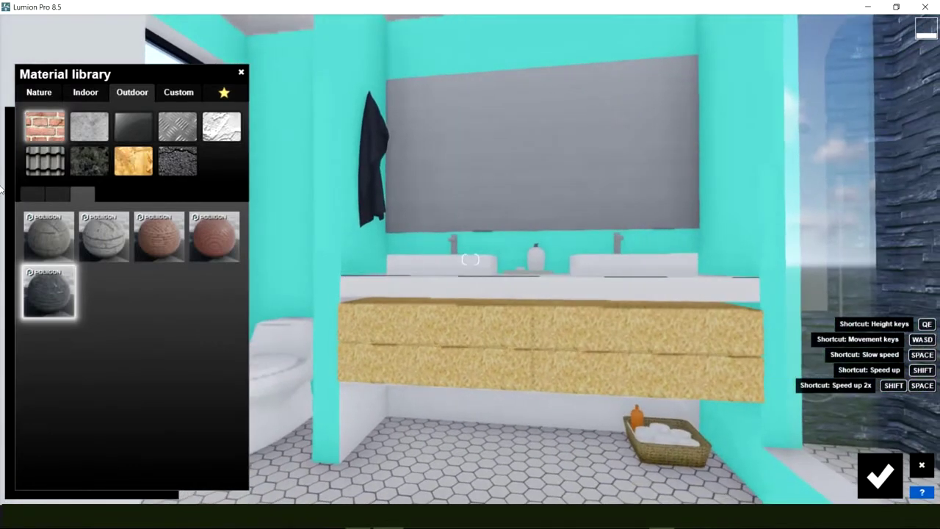
Try Indoor marble and white penny-round tiles on the cyan Color_H03 walls, returning to Marble 065.
{"action": "left_click", "coordinate": [742, 187]}
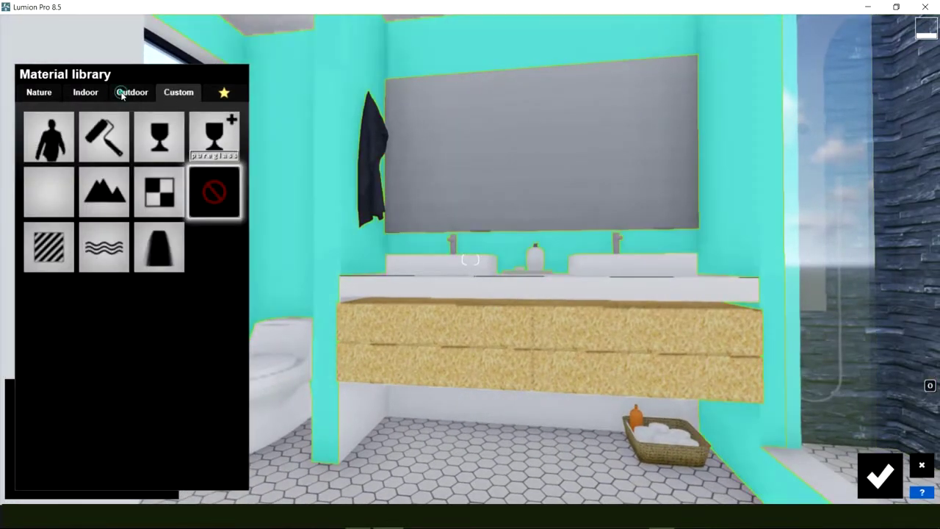
{"action": "left_click", "coordinate": [123, 95]}
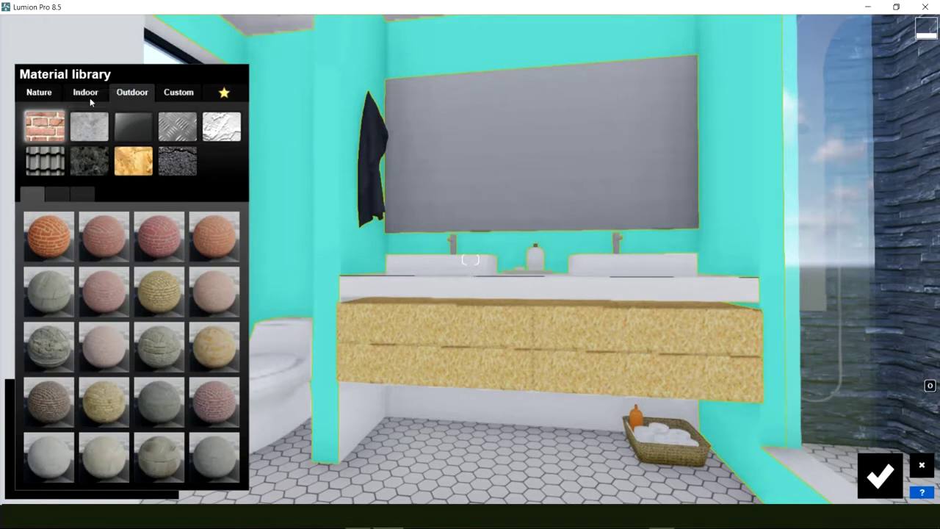
{"action": "left_click", "coordinate": [88, 99]}
{"action": "left_click", "coordinate": [136, 162]}
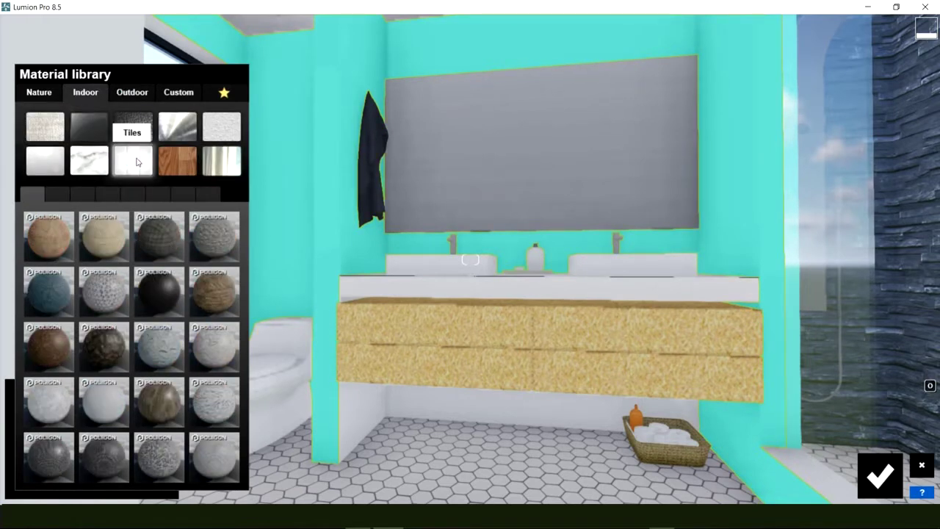
{"action": "left_click", "coordinate": [100, 409]}
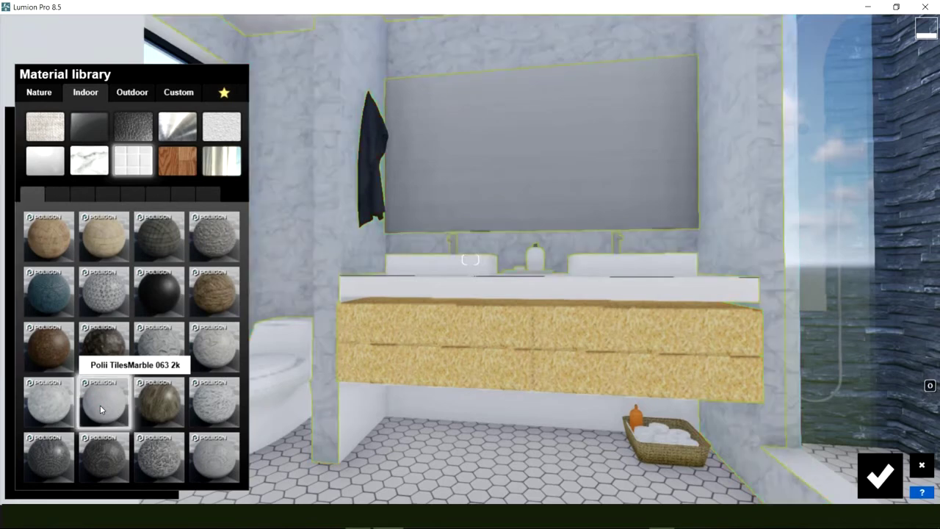
{"action": "right_click_drag", "start_coordinate": [420, 235], "coordinate": [419, 224]}
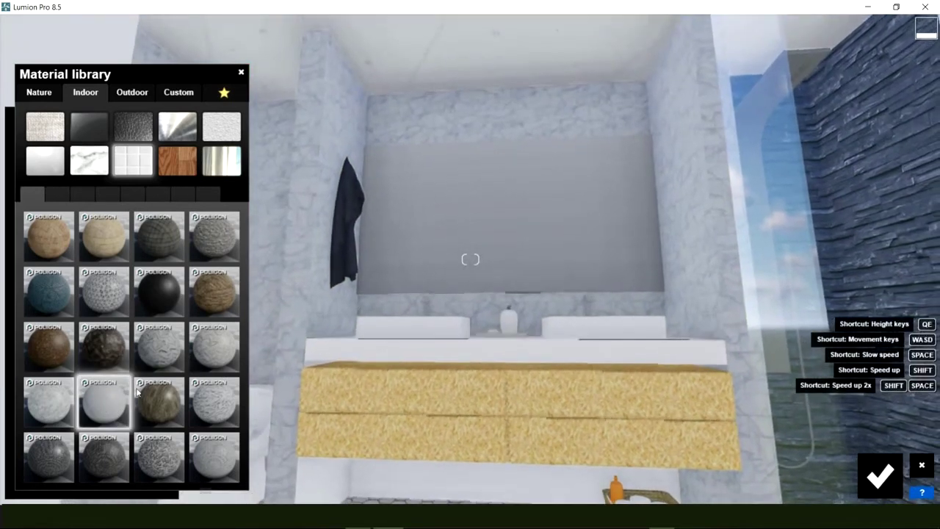
{"action": "left_click", "coordinate": [230, 468]}
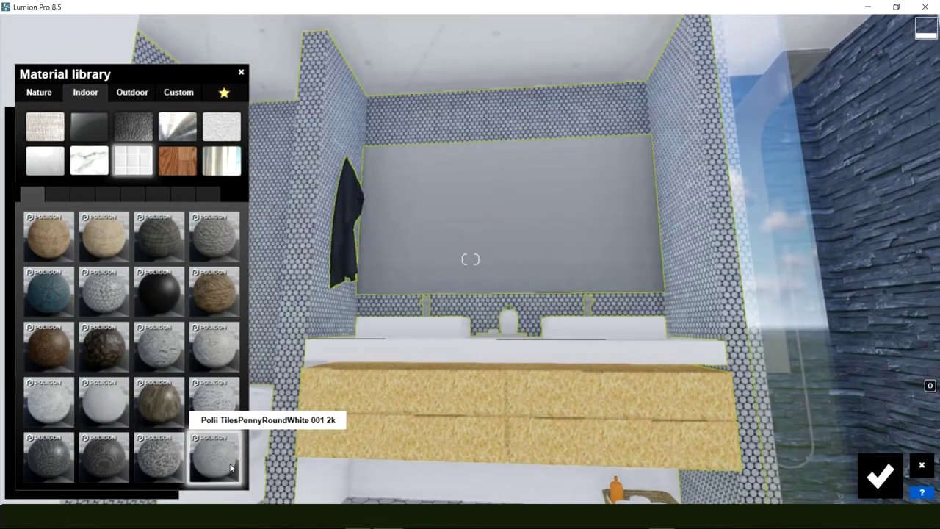
{"action": "left_click", "coordinate": [224, 399]}
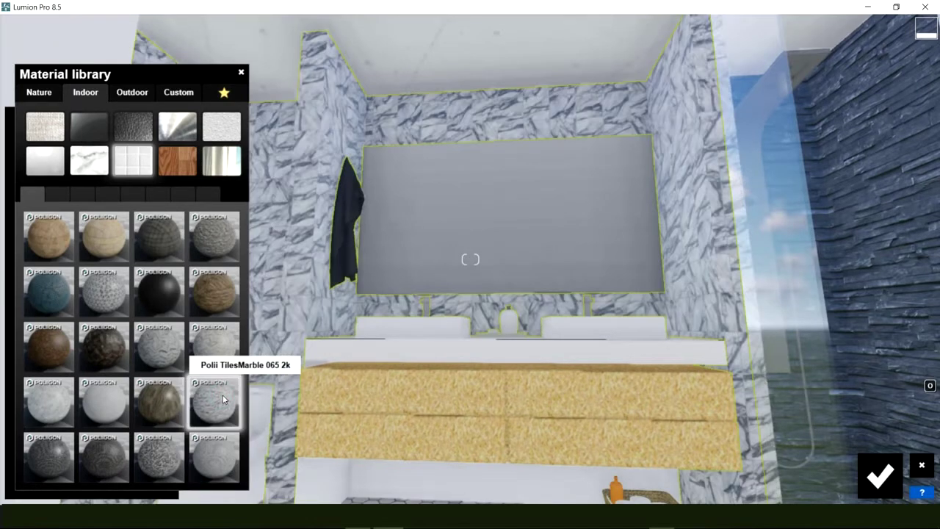
Try grey subway tiles, white marble and two plain grey materials from the second tile page.
{"action": "left_click", "coordinate": [59, 193]}
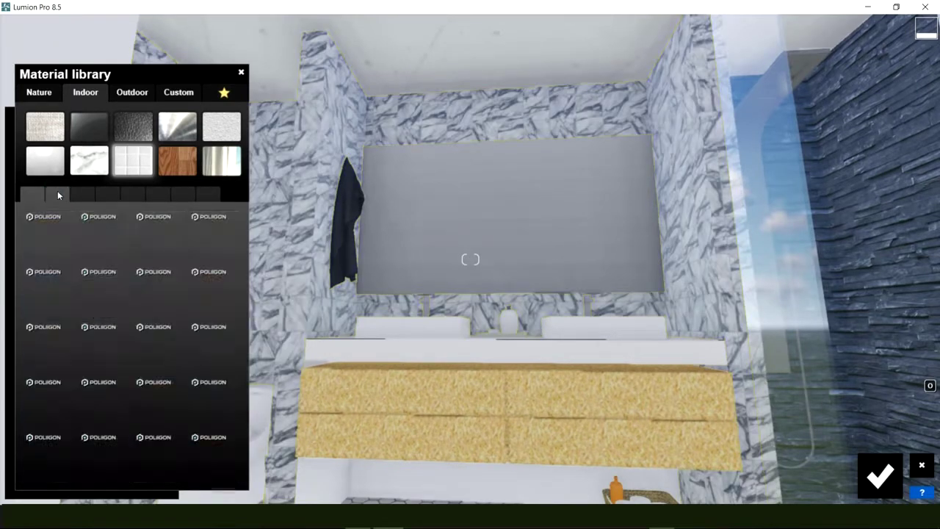
{"action": "left_click", "coordinate": [102, 294]}
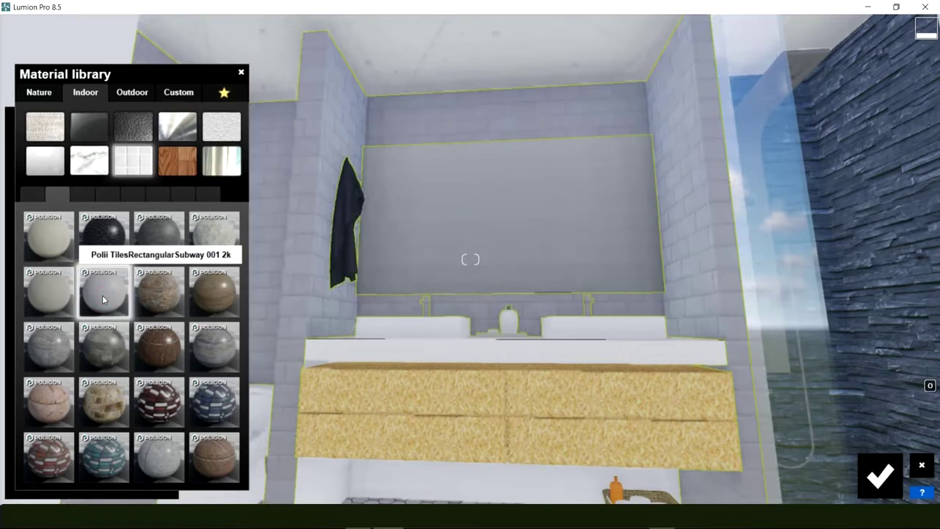
{"action": "left_click", "coordinate": [211, 235]}
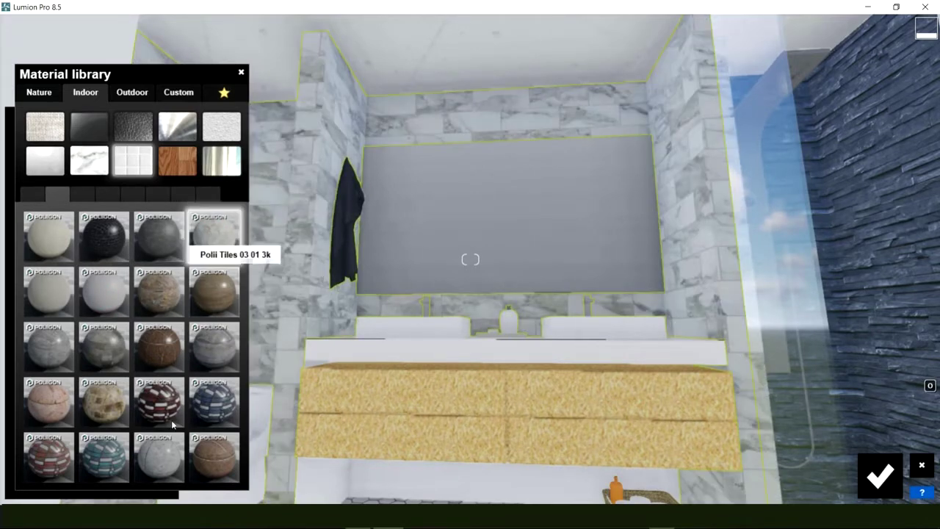
{"action": "left_click", "coordinate": [54, 246]}
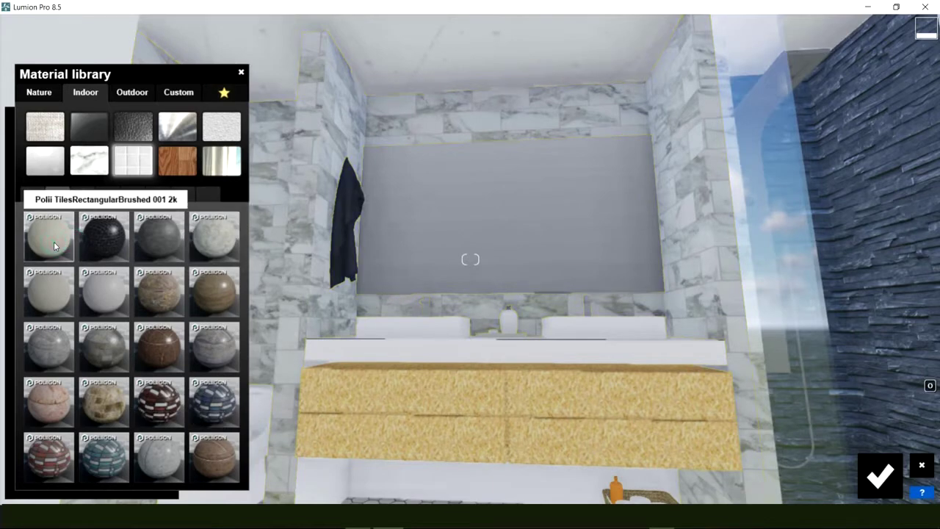
{"action": "left_click", "coordinate": [52, 298]}
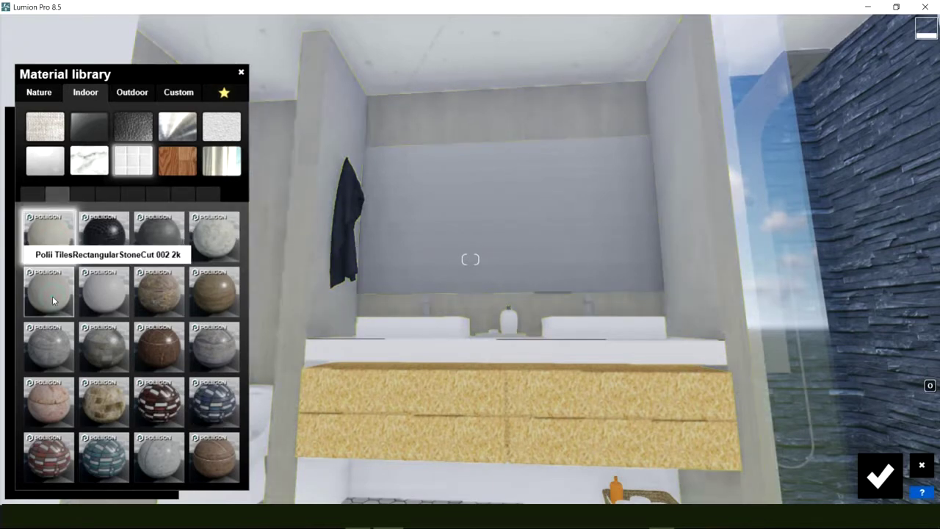
Try white brick tiles, then settle on plain white Tiles 035 512 for the walls.
{"action": "left_click", "coordinate": [92, 191]}
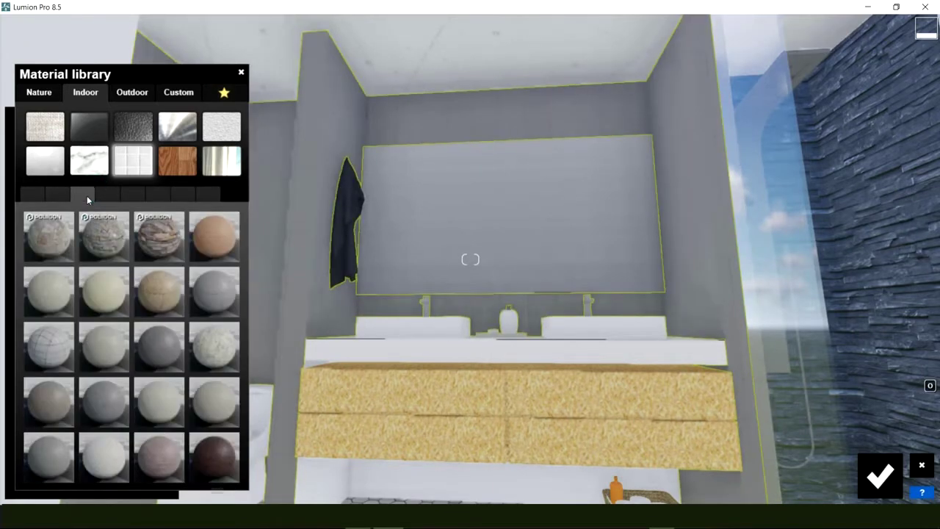
{"action": "left_click", "coordinate": [113, 447]}
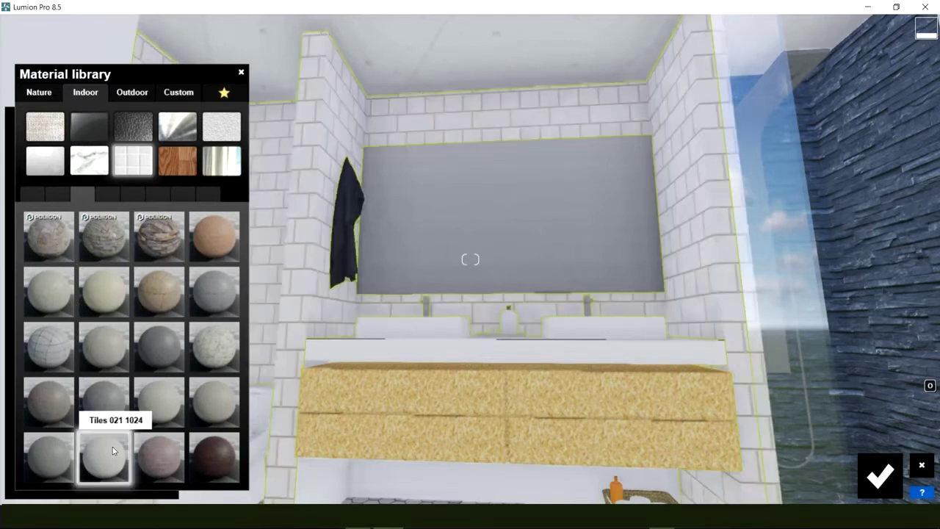
{"action": "left_click", "coordinate": [107, 194]}
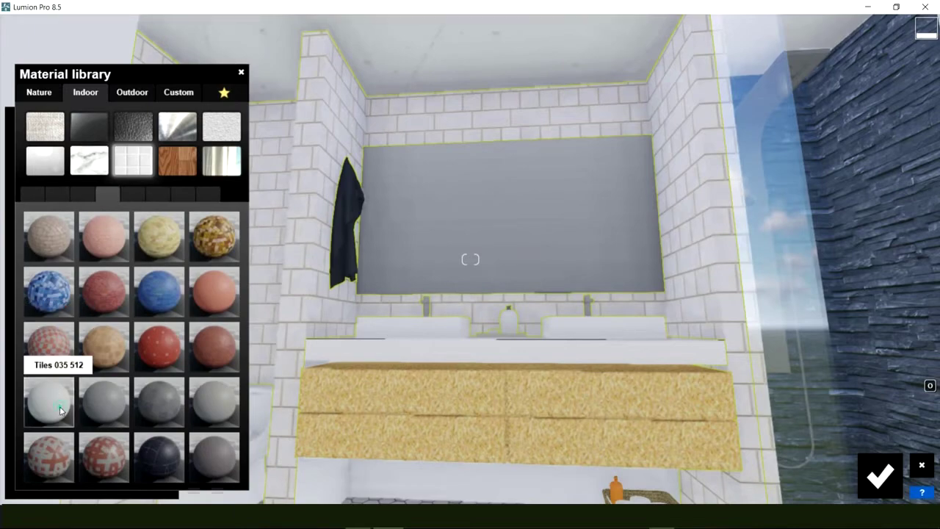
{"action": "left_click", "coordinate": [61, 411]}
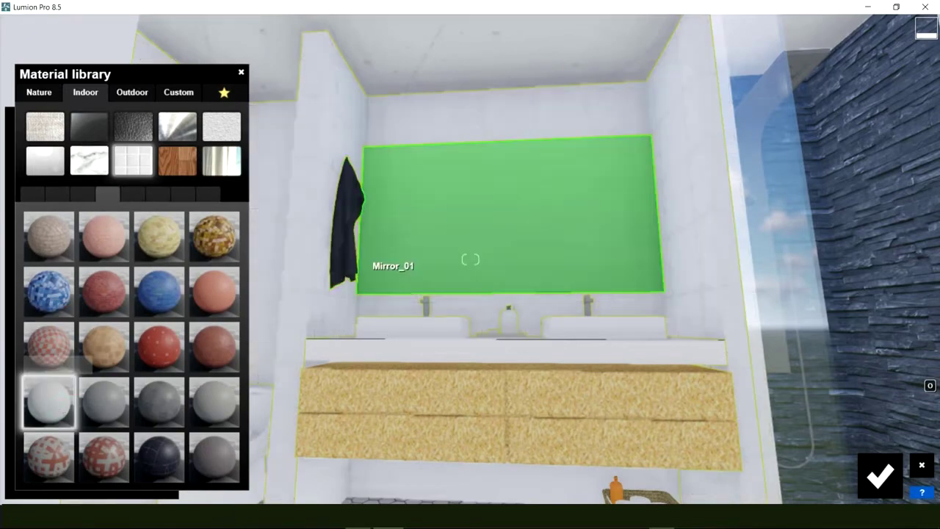
{"action": "right_click_drag", "start_coordinate": [397, 261], "coordinate": [411, 265]}
{"action": "key", "text": "s"}
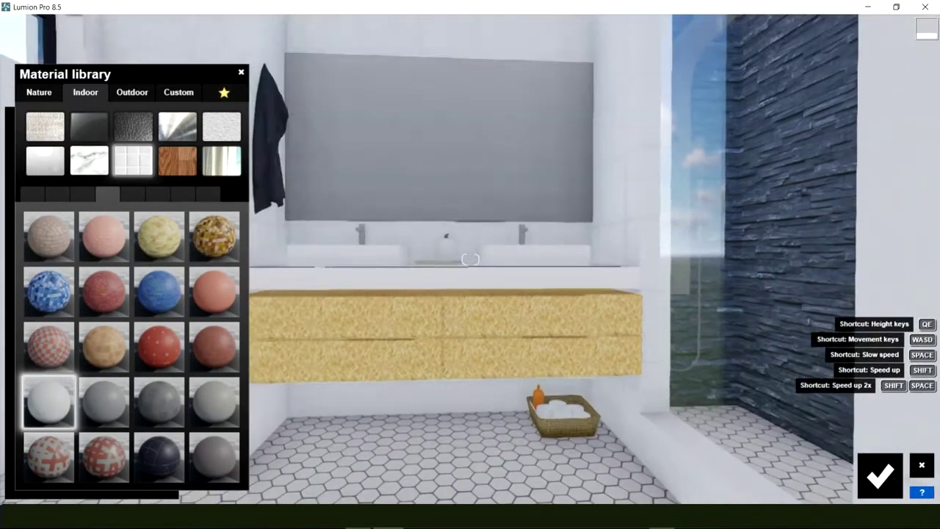
{"action": "right_click_drag", "start_coordinate": [470, 259], "coordinate": [281, 228]}
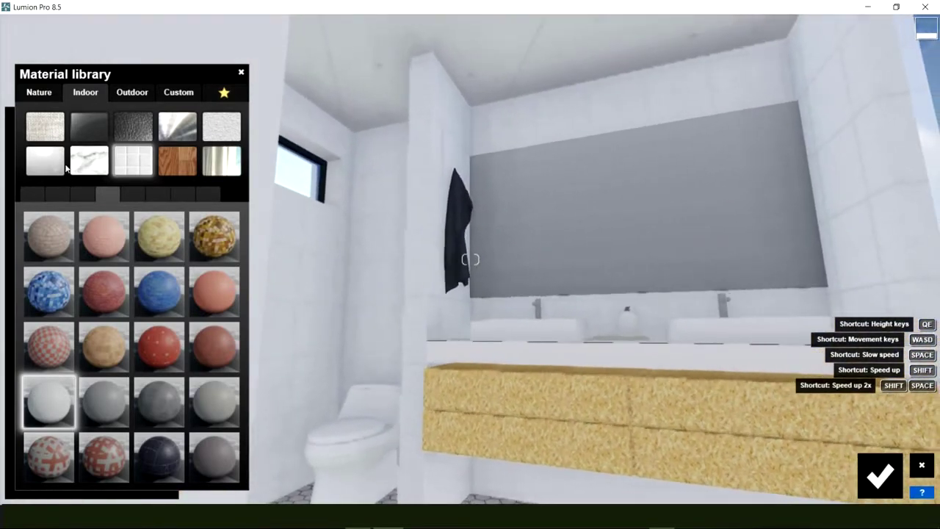
Try Indoor Stone marbles on the walls: white marble, Marble 020, 012, 014 and 013.
{"action": "left_click", "coordinate": [89, 161]}
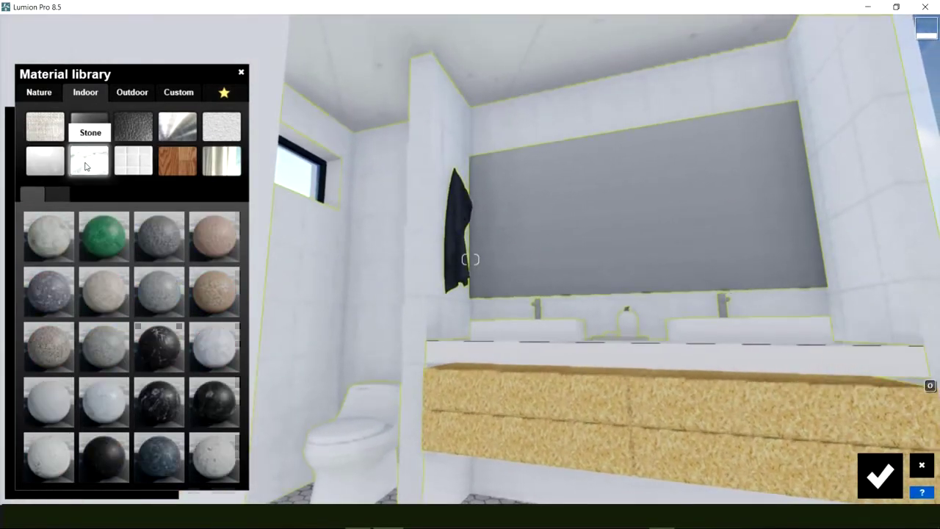
{"action": "left_click", "coordinate": [59, 463]}
{"action": "right_click_drag", "start_coordinate": [383, 232], "coordinate": [225, 451]}
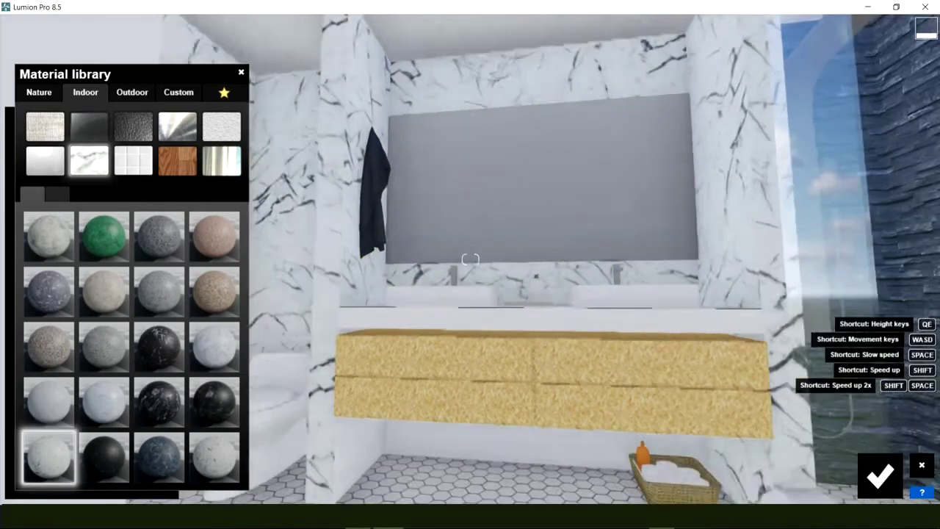
{"action": "left_click", "coordinate": [225, 451]}
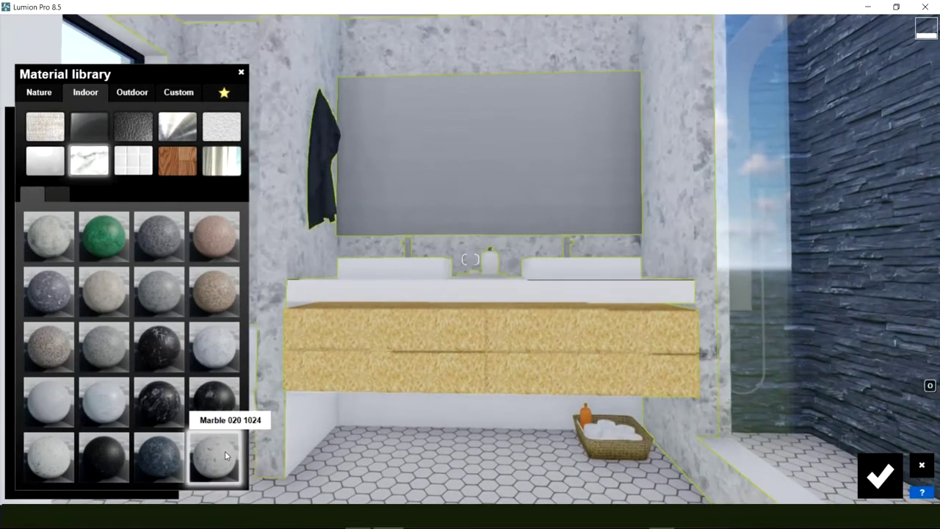
{"action": "left_click", "coordinate": [223, 341]}
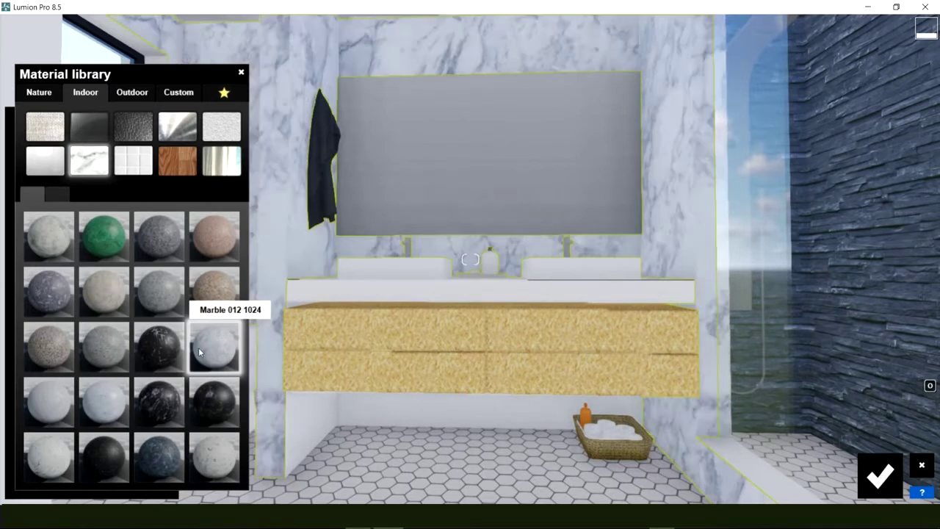
{"action": "left_click", "coordinate": [103, 390]}
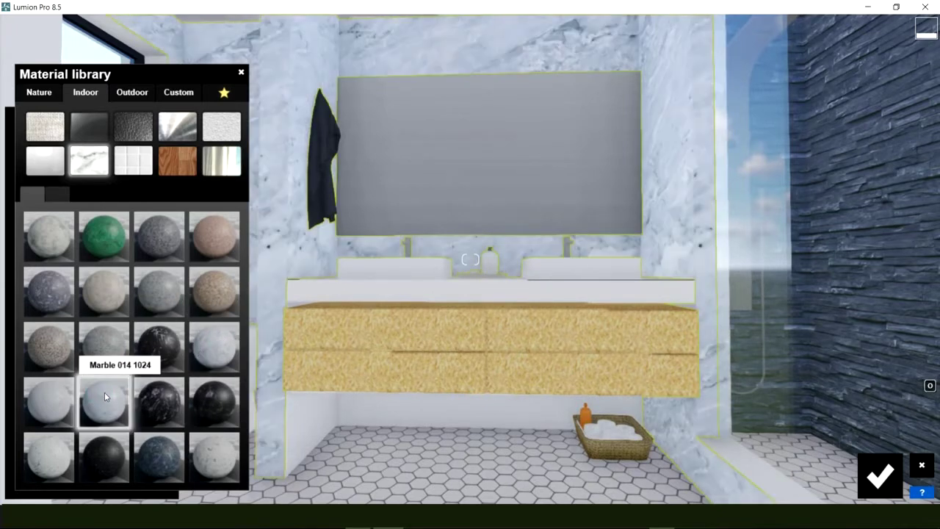
{"action": "left_click", "coordinate": [45, 406]}
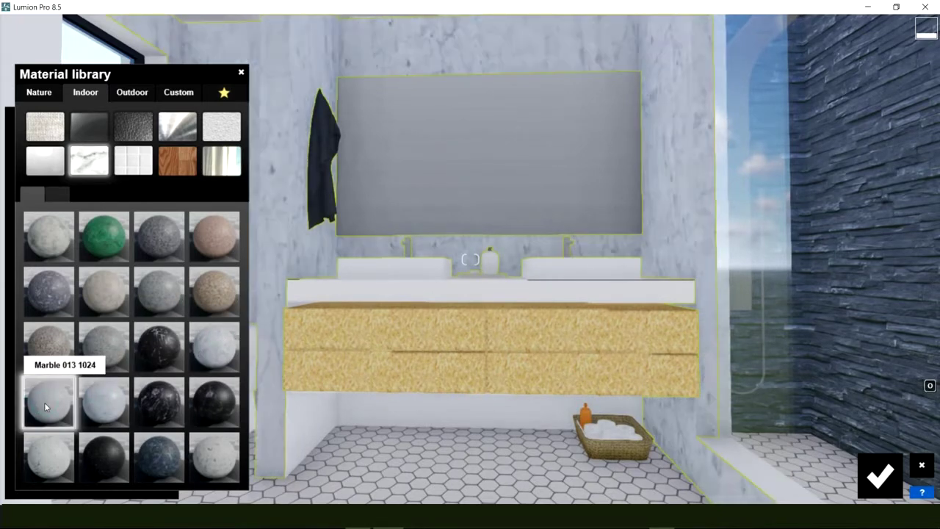
Try Marble 023 and two lilac marbles from page two, then apply Marble 017 1024.
{"action": "left_click", "coordinate": [53, 195]}
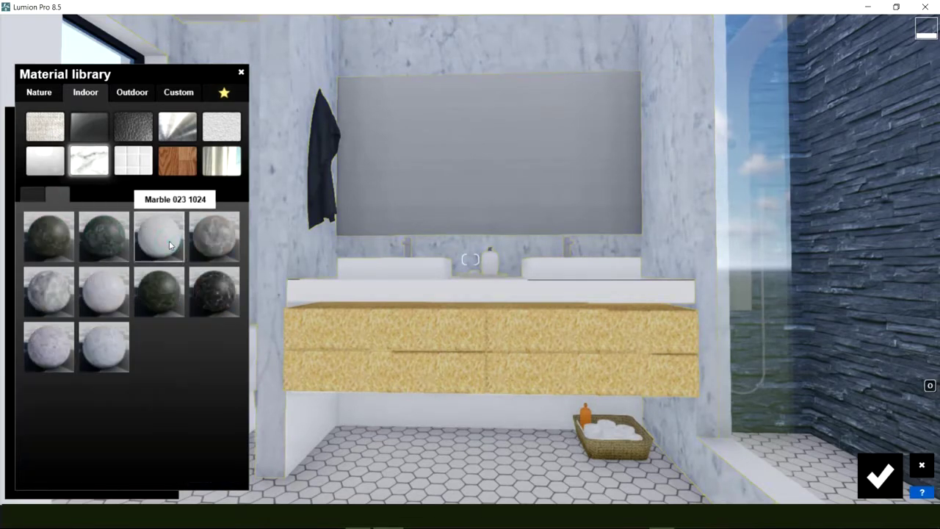
{"action": "left_click", "coordinate": [169, 241]}
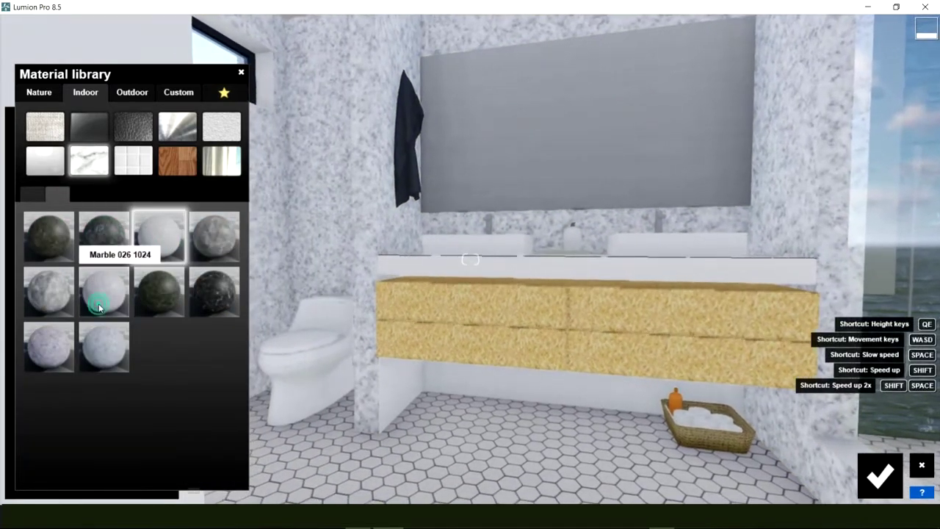
{"action": "left_click", "coordinate": [99, 306]}
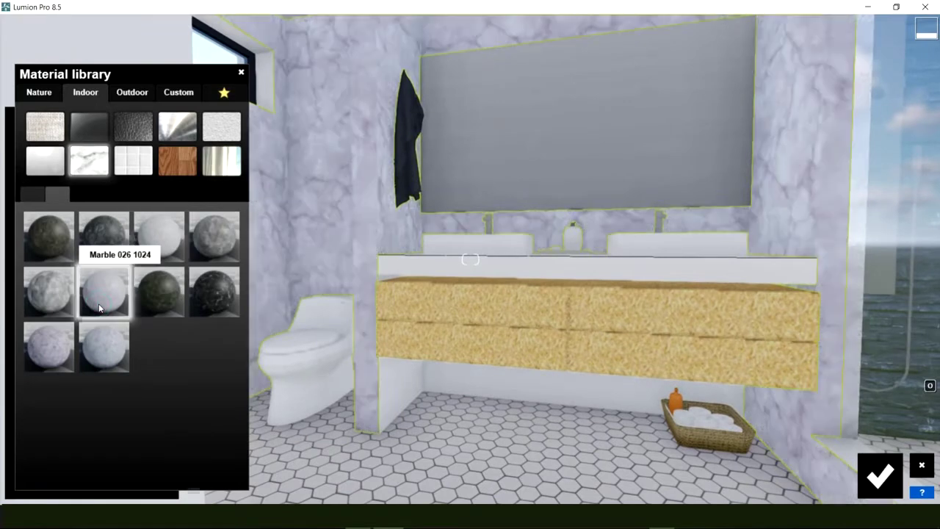
{"action": "left_click", "coordinate": [56, 351]}
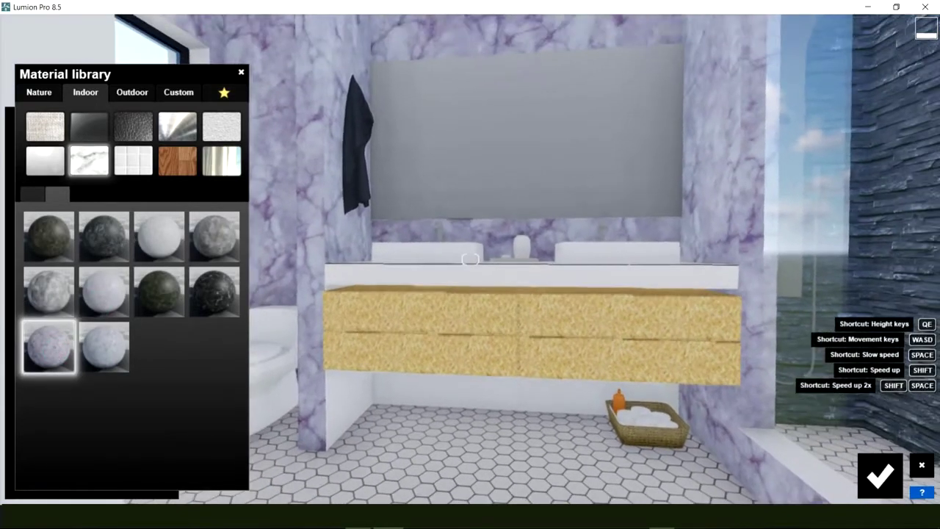
{"action": "left_click", "coordinate": [34, 193]}
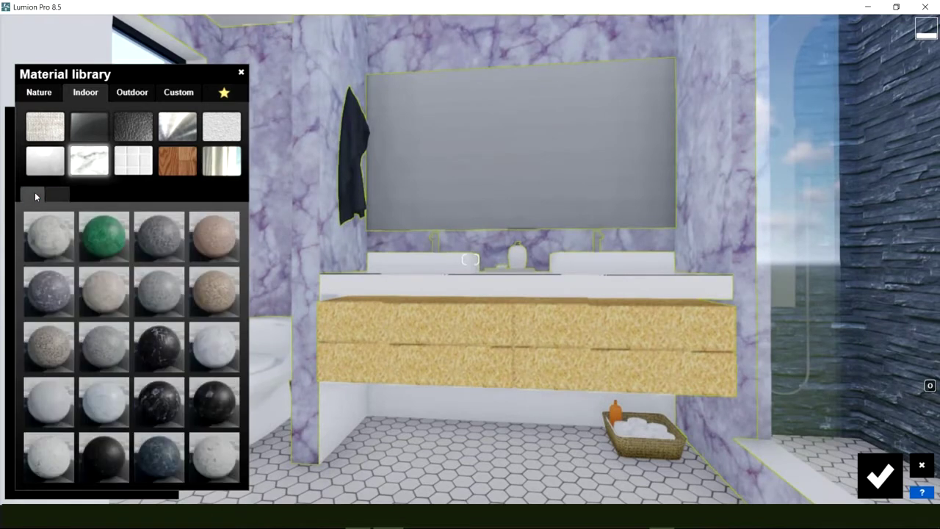
{"action": "left_click", "coordinate": [53, 463]}
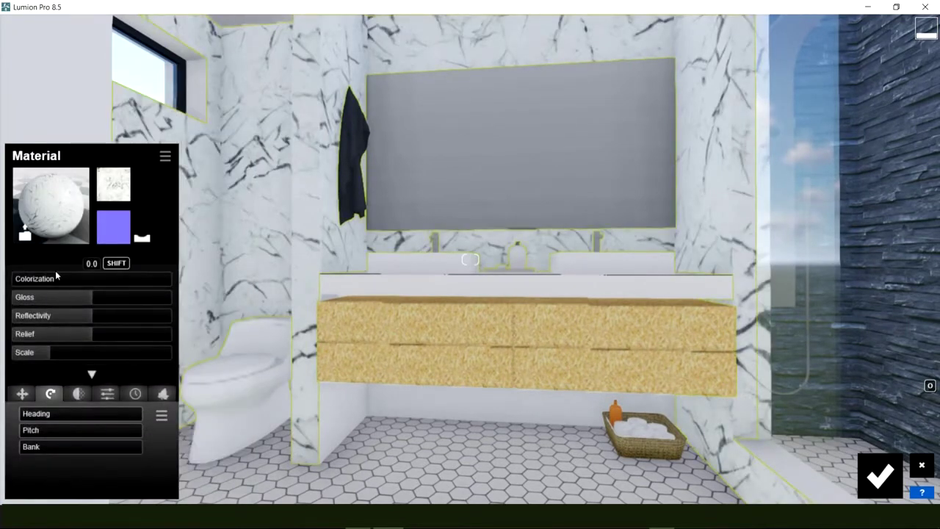
Set the Marble 017 wall colorization to 0.7, check it near the vanity, and accept the material.
{"action": "left_click_drag", "start_coordinate": [54, 279], "coordinate": [152, 279]}
{"action": "right_click_drag", "start_coordinate": [152, 279], "coordinate": [328, 89]}
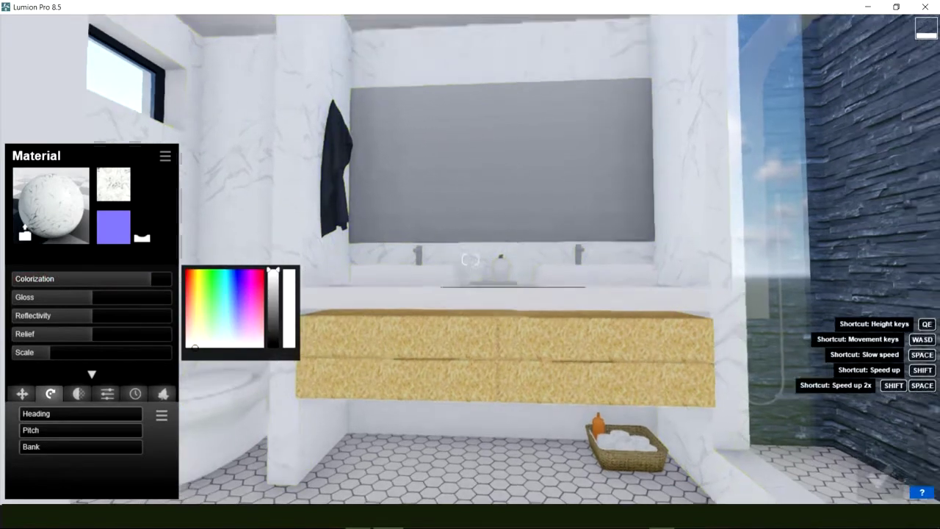
{"action": "key", "text": "w"}
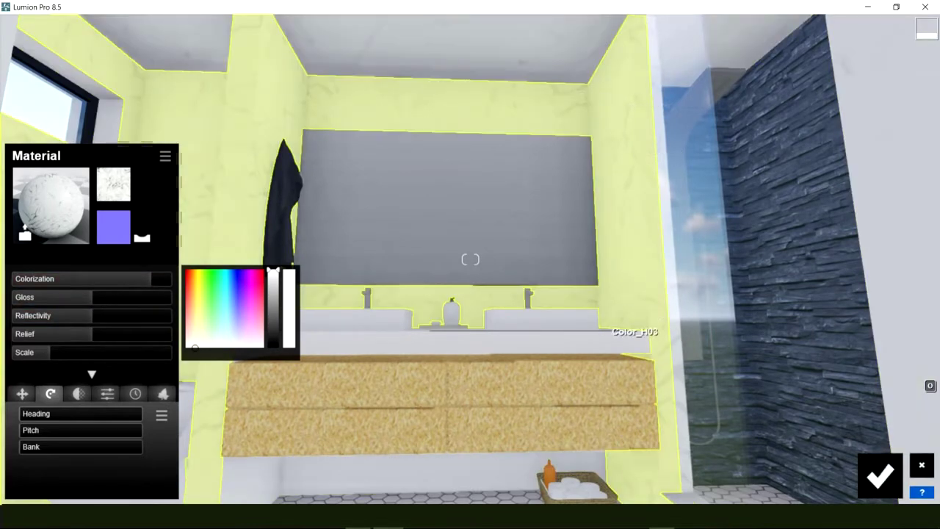
{"action": "right_click_drag", "start_coordinate": [625, 152], "coordinate": [558, 169]}
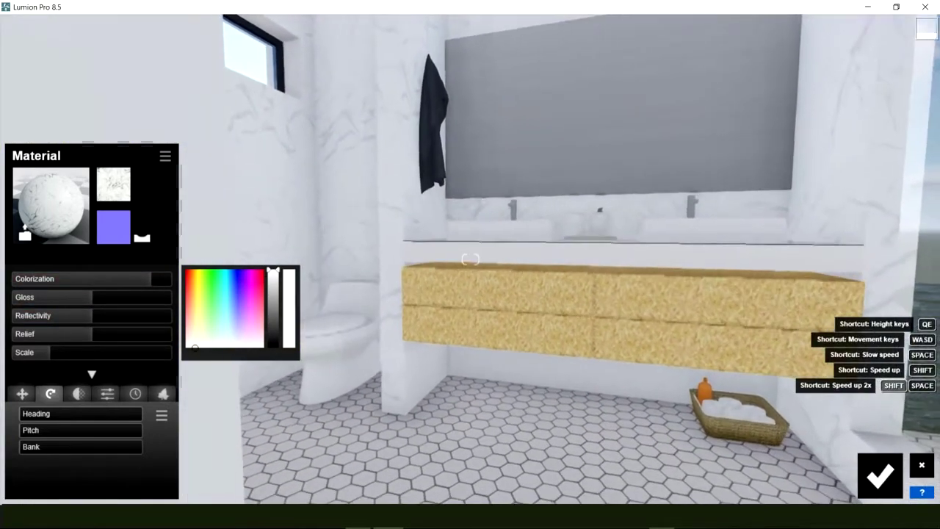
{"action": "right_click_drag", "start_coordinate": [470, 259], "coordinate": [470, 259]}
{"action": "key", "text": "w"}
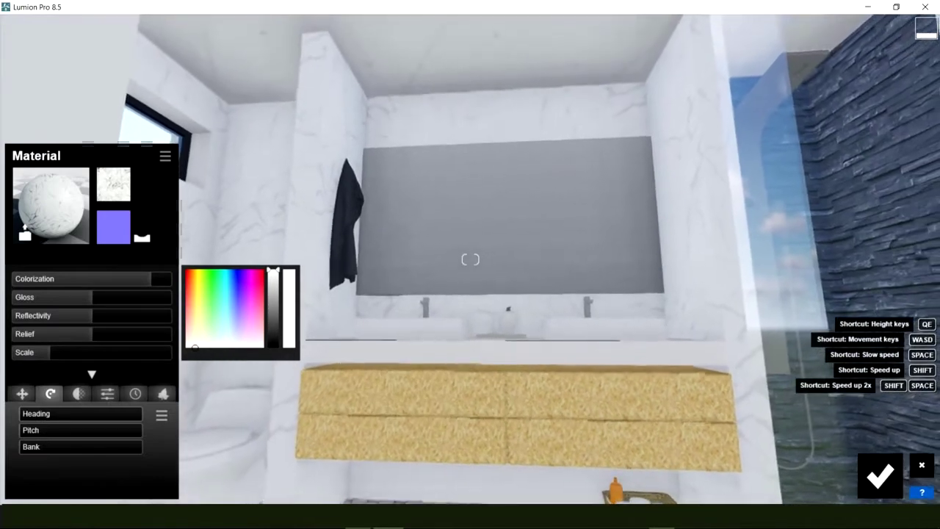
{"action": "left_click", "coordinate": [879, 467]}
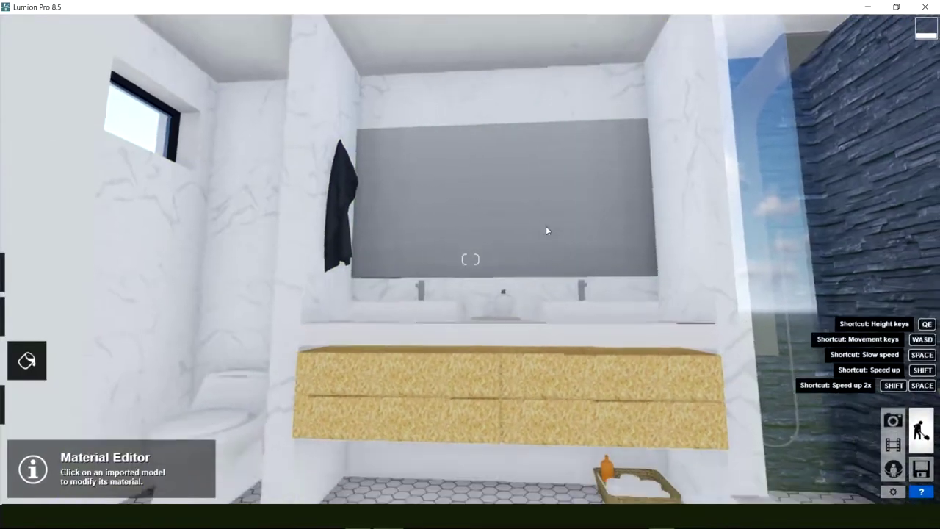
{"action": "right_click_drag", "start_coordinate": [546, 226], "coordinate": [446, 352]}
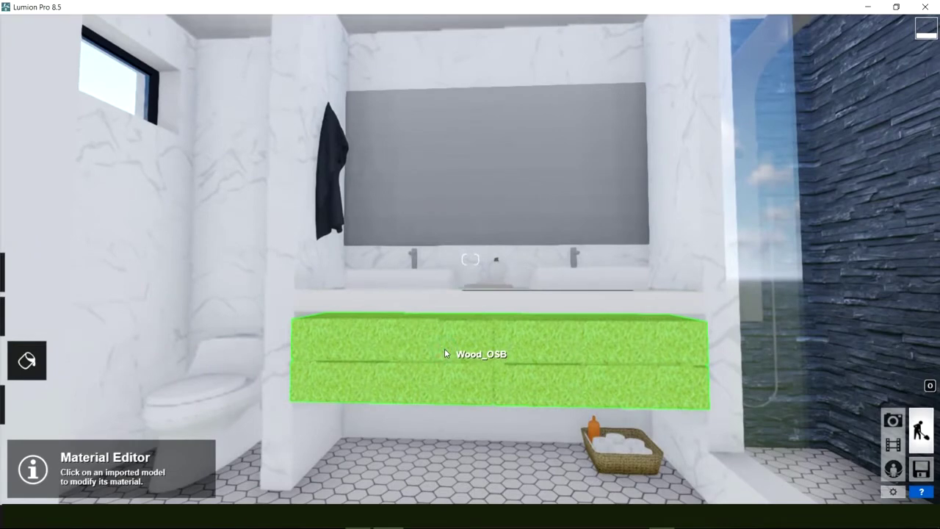
Replace the vanity's OSB board with the brown Wood 015 1024 from Outdoor > Wood and accept it.
{"action": "left_click", "coordinate": [444, 353]}
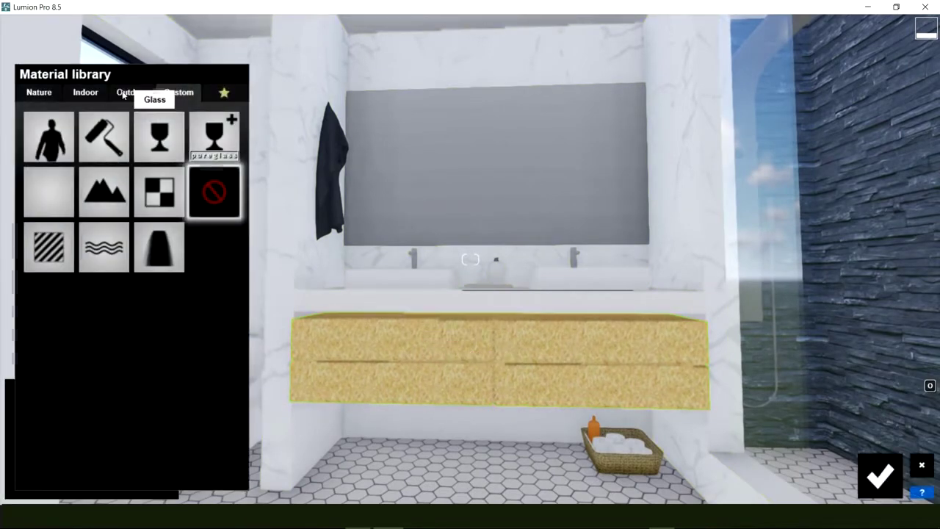
{"action": "left_click", "coordinate": [92, 96]}
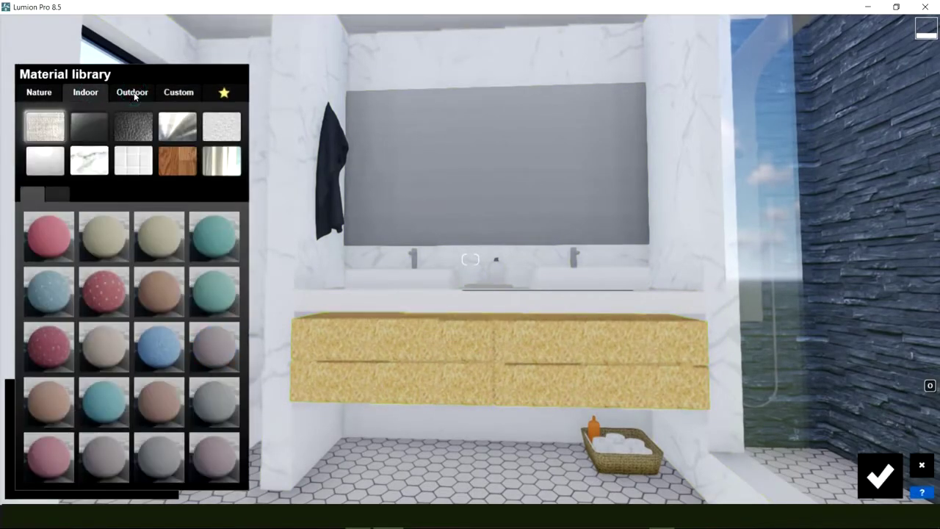
{"action": "left_click", "coordinate": [135, 95]}
{"action": "left_click", "coordinate": [137, 171]}
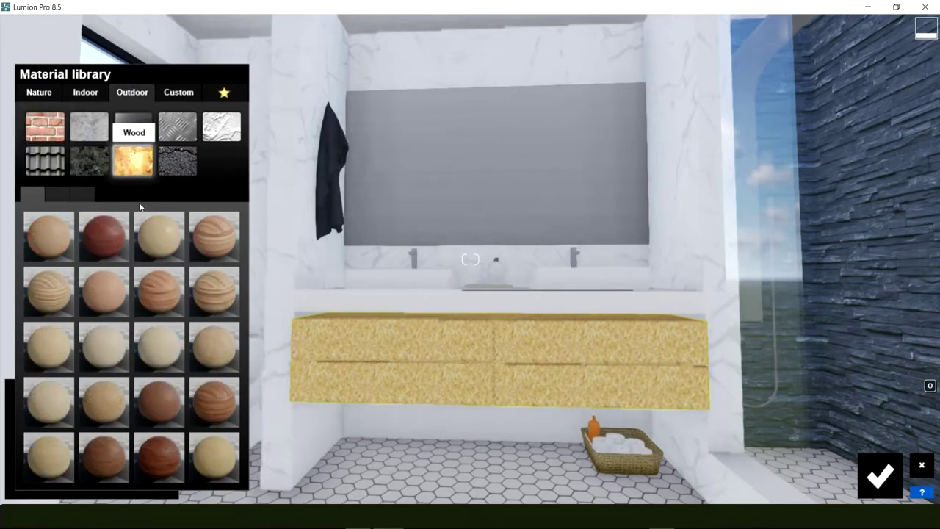
{"action": "left_click", "coordinate": [166, 399]}
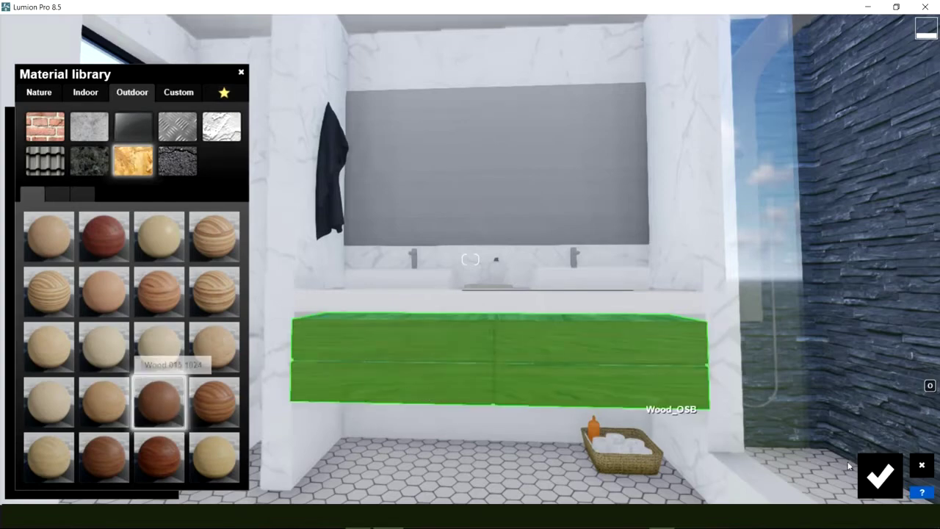
{"action": "left_click", "coordinate": [874, 481]}
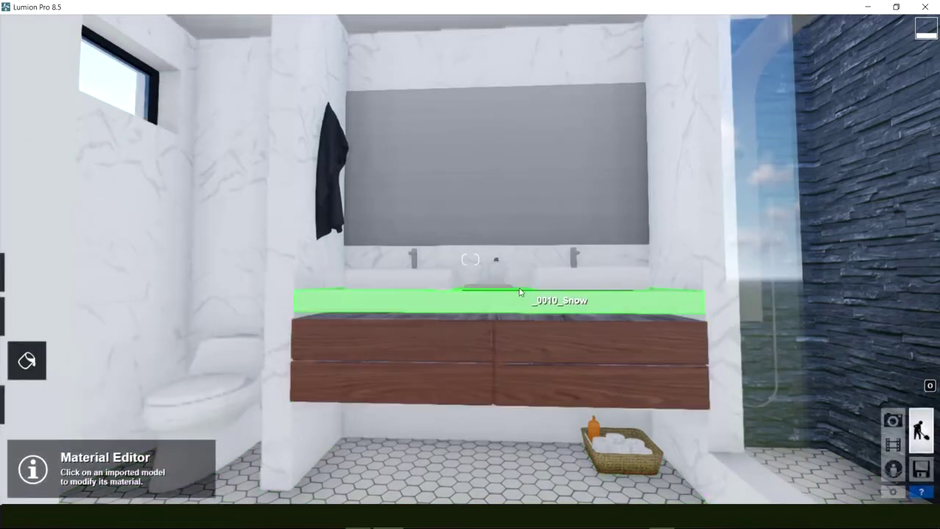
Give the countertop the cream Linoleum 034 1024 from the Indoor linoleum materials.
{"action": "key", "text": "q"}
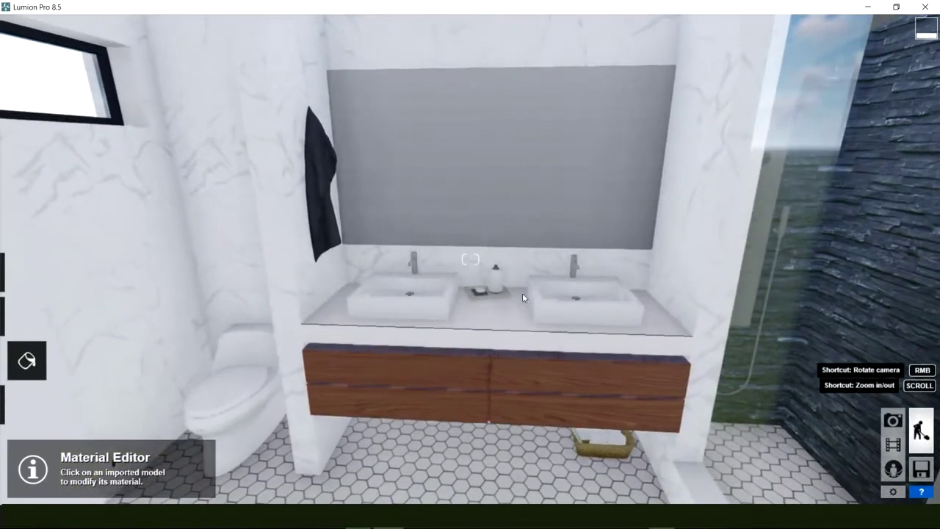
{"action": "left_click", "coordinate": [484, 329]}
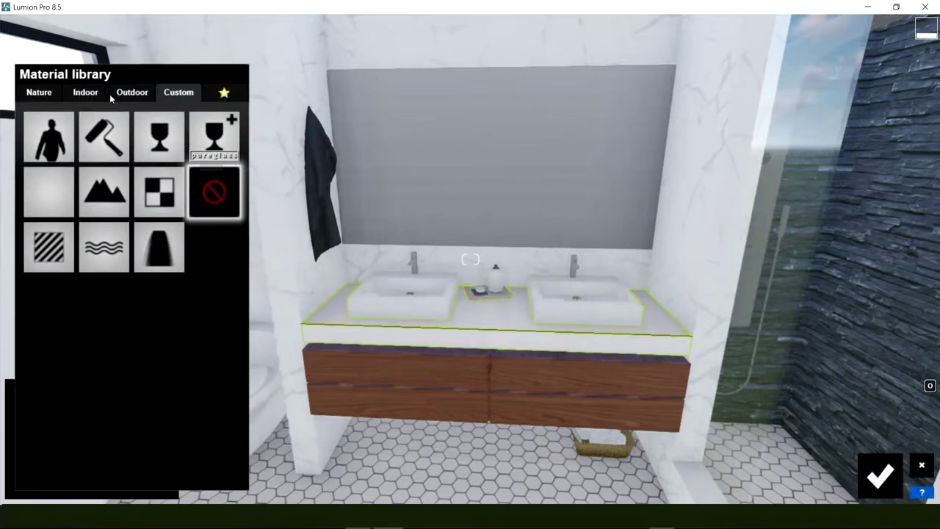
{"action": "left_click", "coordinate": [132, 93]}
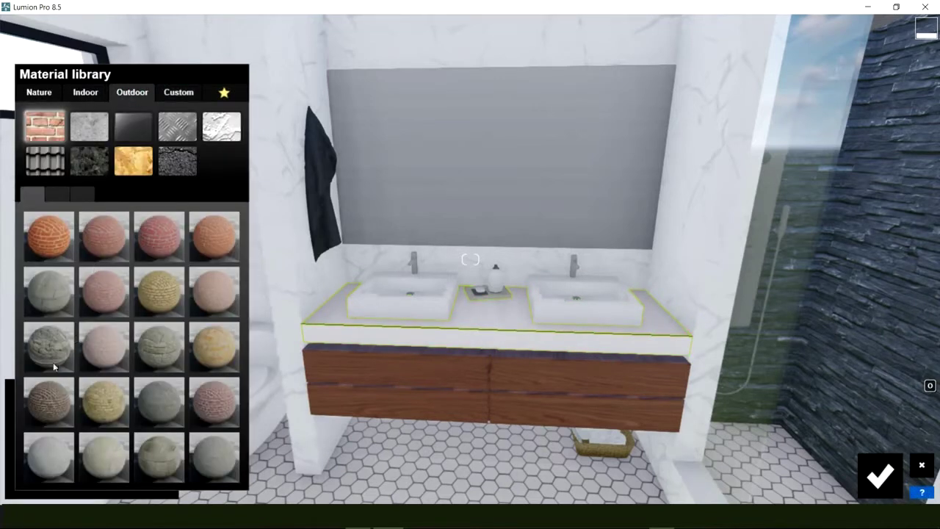
{"action": "left_click", "coordinate": [93, 161]}
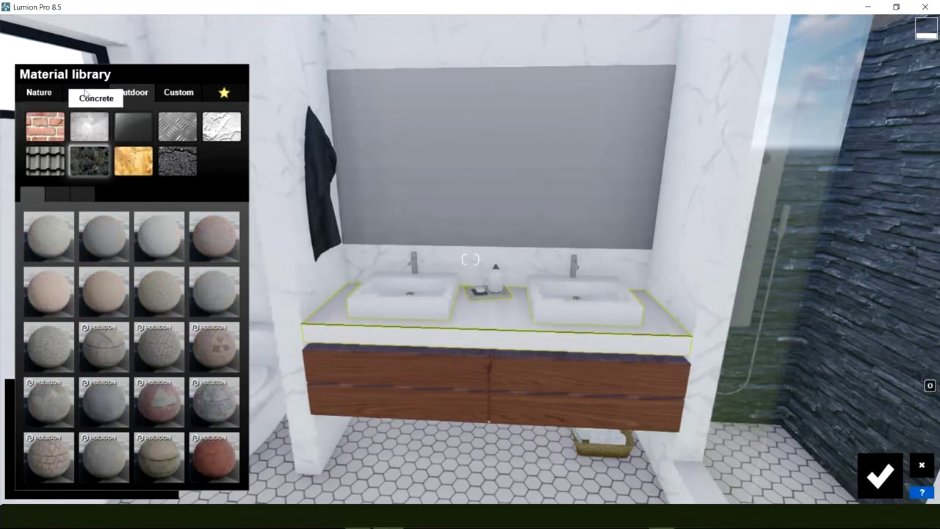
{"action": "left_click", "coordinate": [85, 94]}
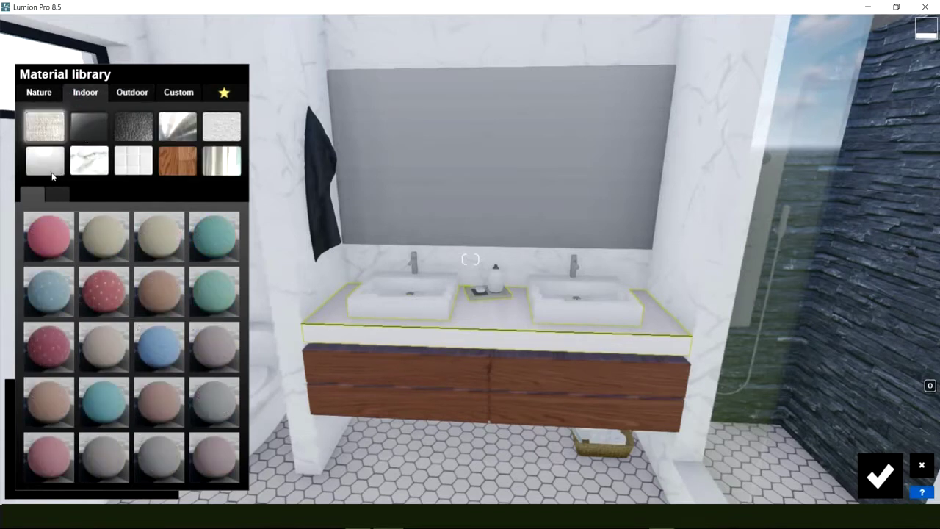
{"action": "left_click", "coordinate": [44, 164]}
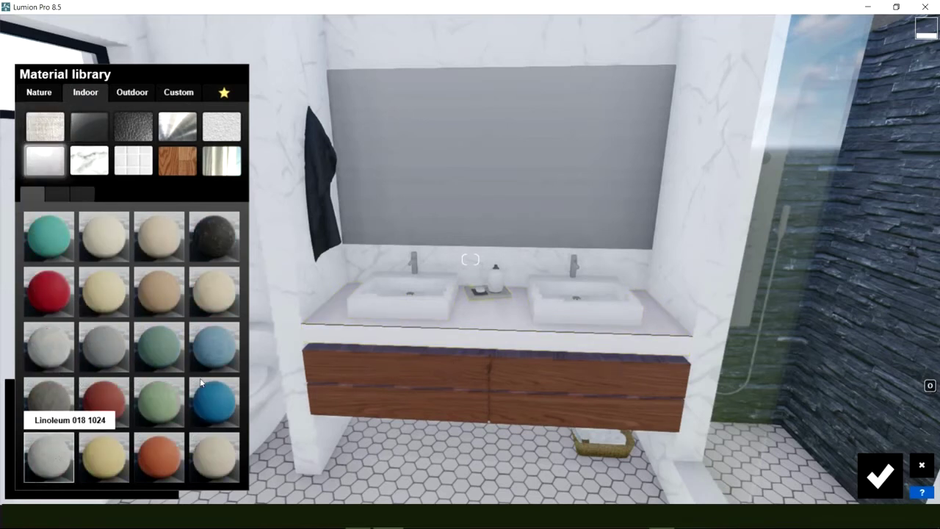
{"action": "left_click", "coordinate": [57, 343]}
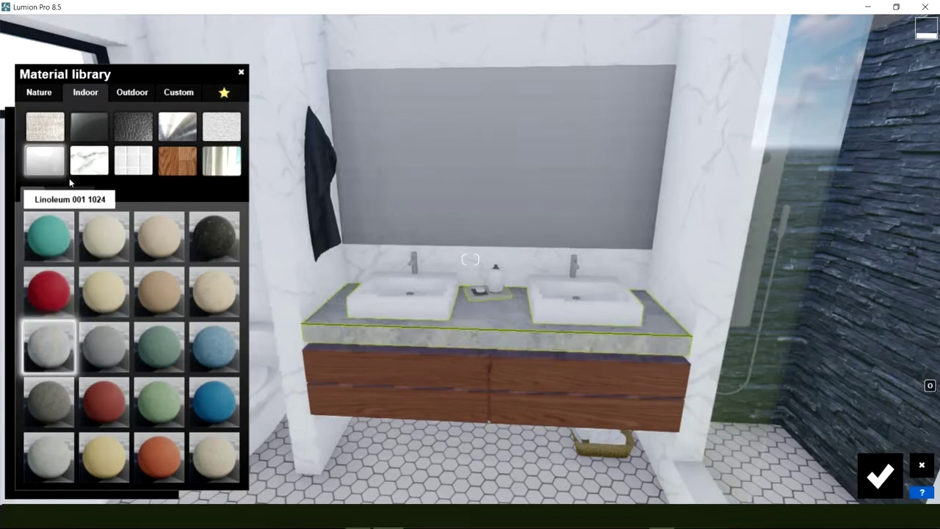
{"action": "left_click", "coordinate": [57, 193]}
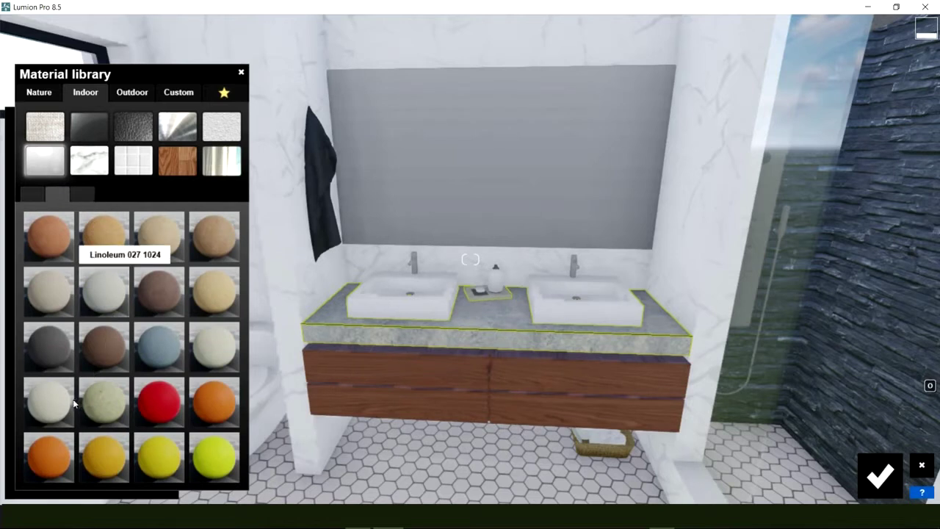
{"action": "left_click", "coordinate": [49, 401]}
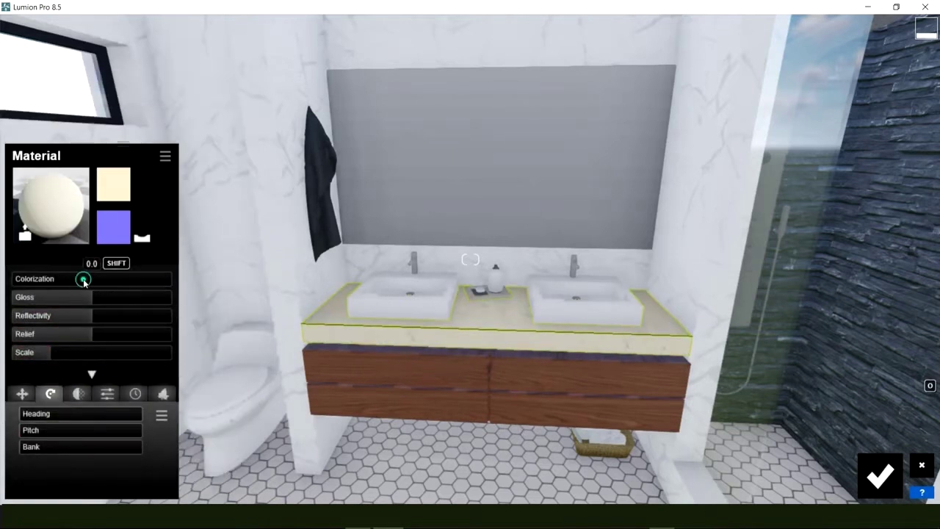
Raise the countertop material's colorization and reflectivity, then save the change.
{"action": "left_click_drag", "start_coordinate": [112, 283], "coordinate": [165, 285]}
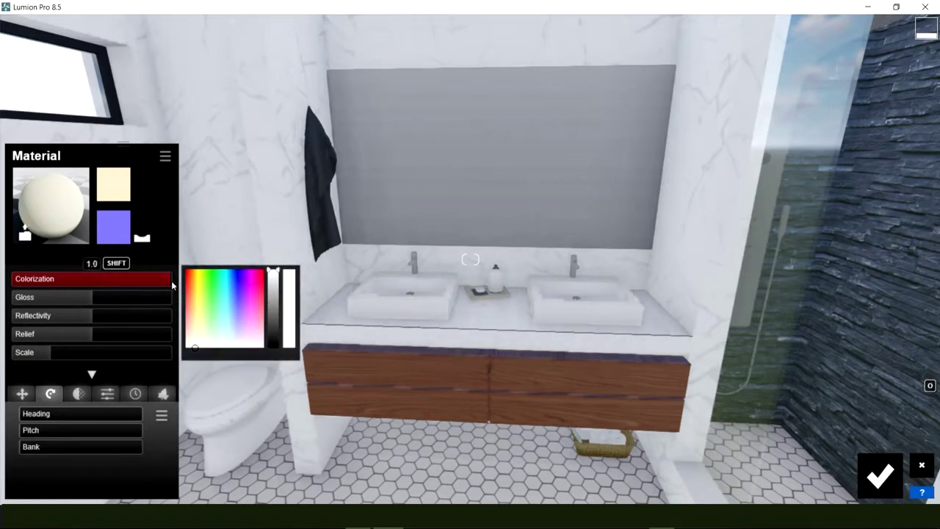
{"action": "mouse_move", "coordinate": [145, 319]}
{"action": "left_mouse_down"}
{"action": "mouse_move", "coordinate": [154, 321]}
{"action": "mouse_move", "coordinate": [122, 321]}
{"action": "left_mouse_up"}
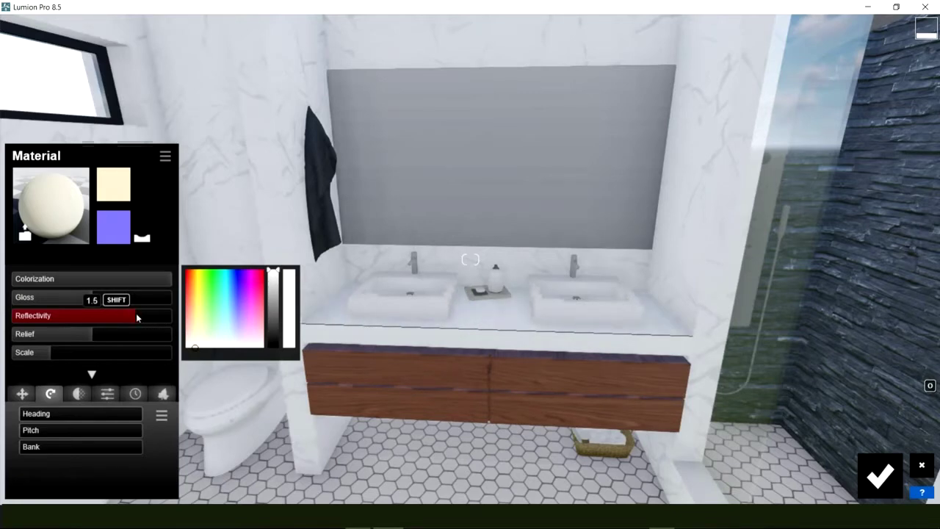
{"action": "left_click", "coordinate": [880, 476]}
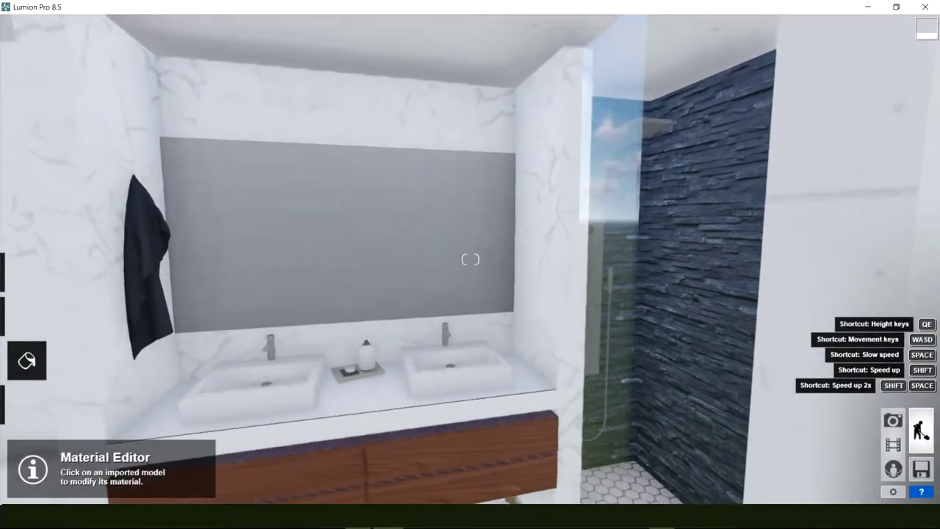
{"action": "right_click_drag", "start_coordinate": [470, 259], "coordinate": [382, 259]}
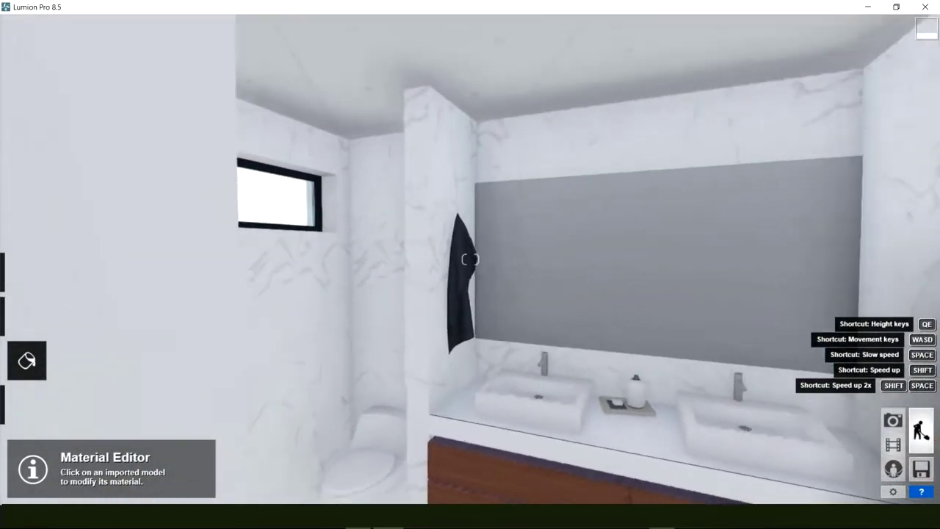
Put Outdoor > Glass > Glass Panels Volume 001 on the mirror with reflectivity maxed, then save.
{"action": "right_click_drag", "start_coordinate": [470, 259], "coordinate": [462, 212]}
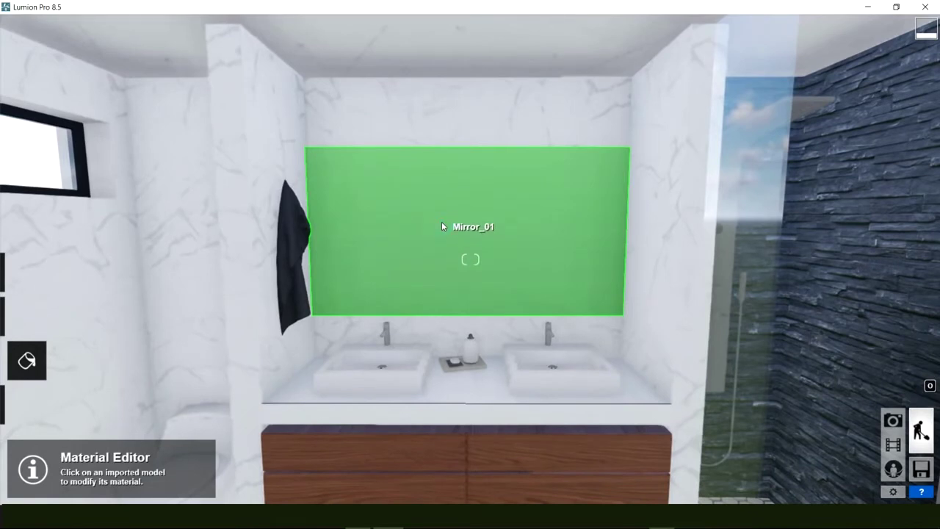
{"action": "left_click", "coordinate": [442, 225]}
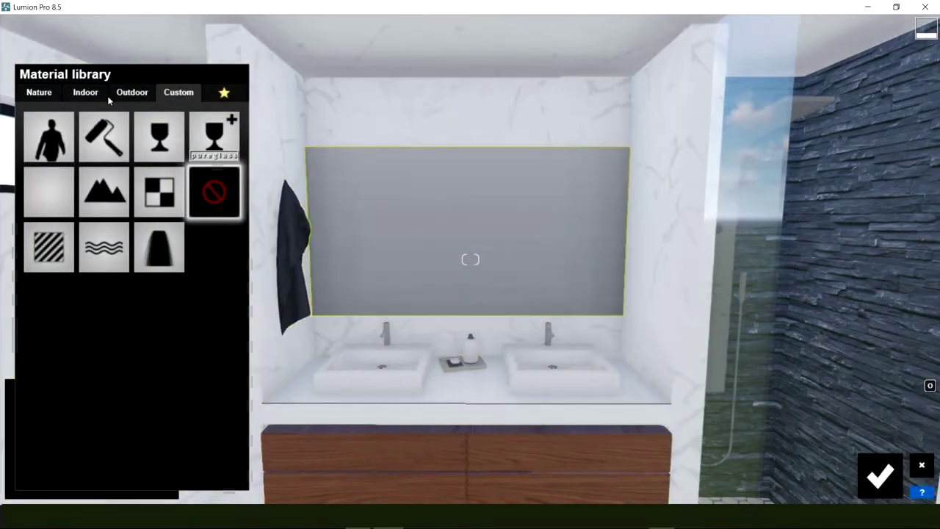
{"action": "left_click", "coordinate": [133, 89]}
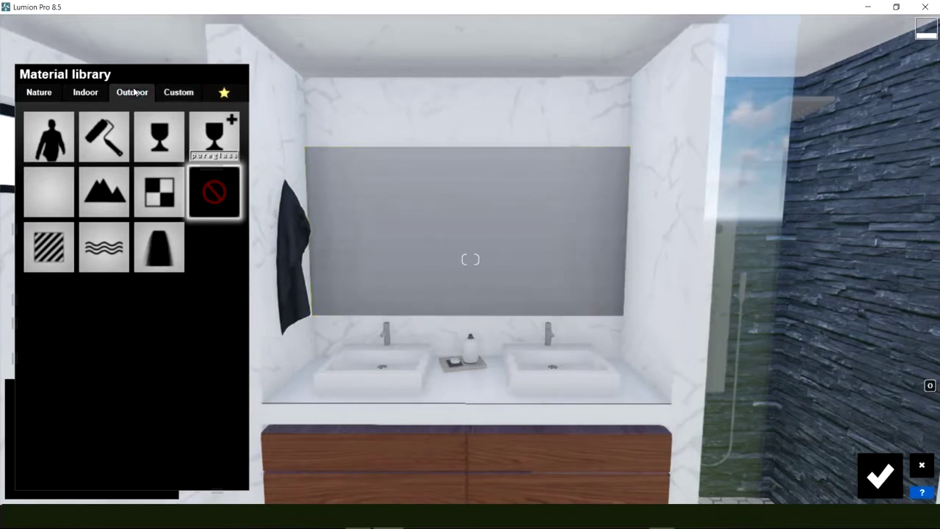
{"action": "left_click", "coordinate": [129, 127]}
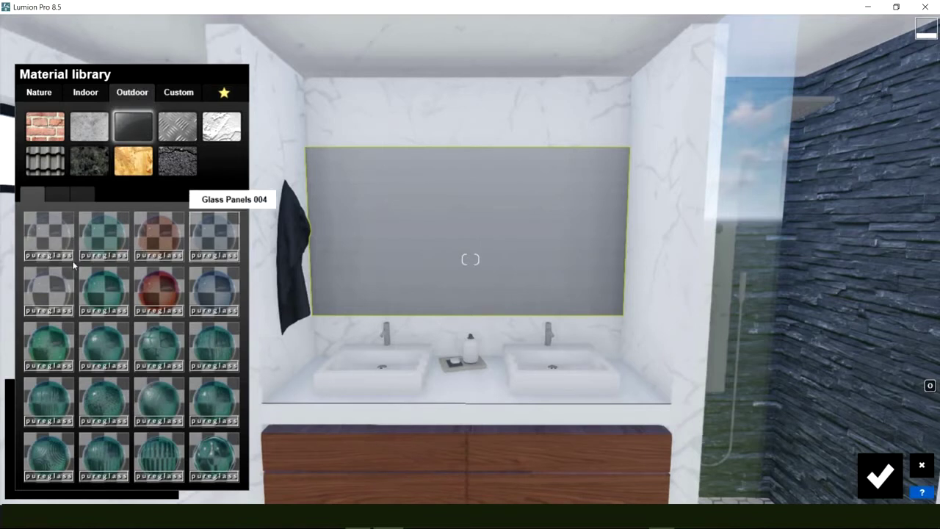
{"action": "left_click", "coordinate": [50, 293]}
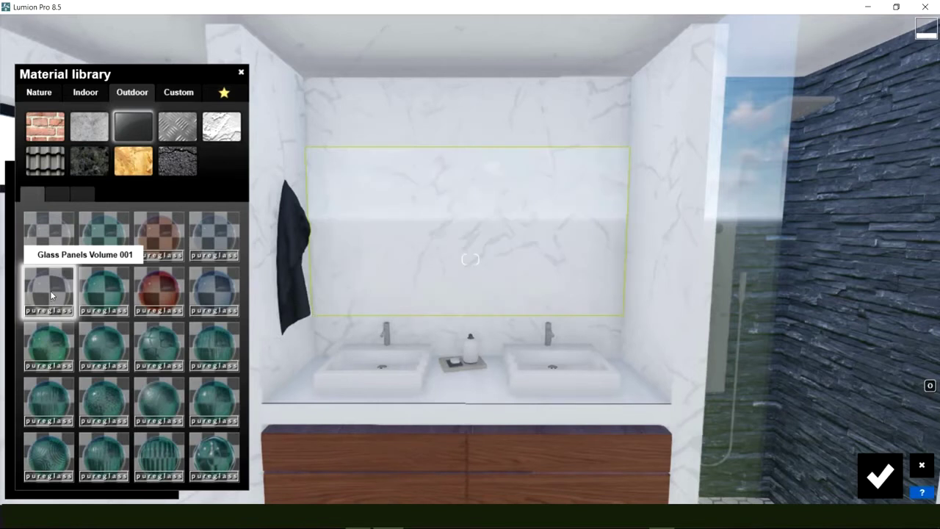
{"action": "left_click", "coordinate": [50, 291]}
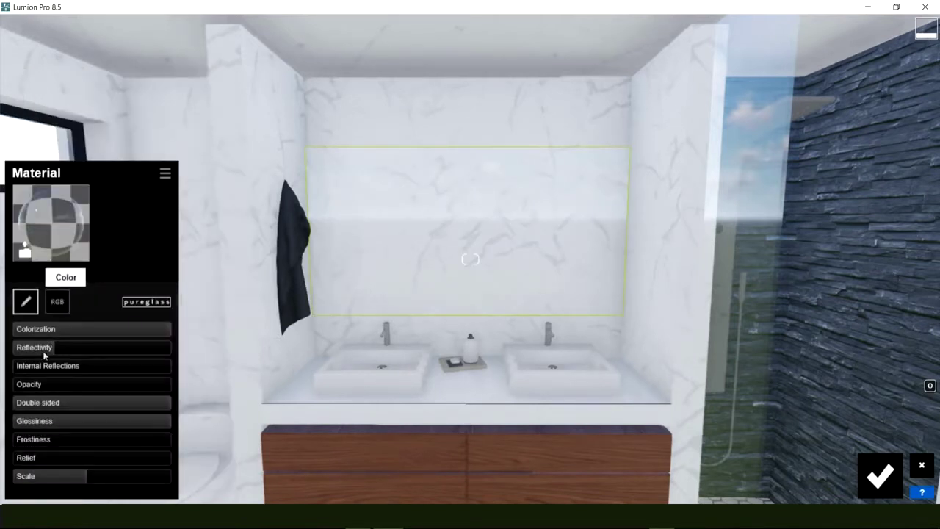
{"action": "left_click_drag", "start_coordinate": [199, 364], "coordinate": [204, 364]}
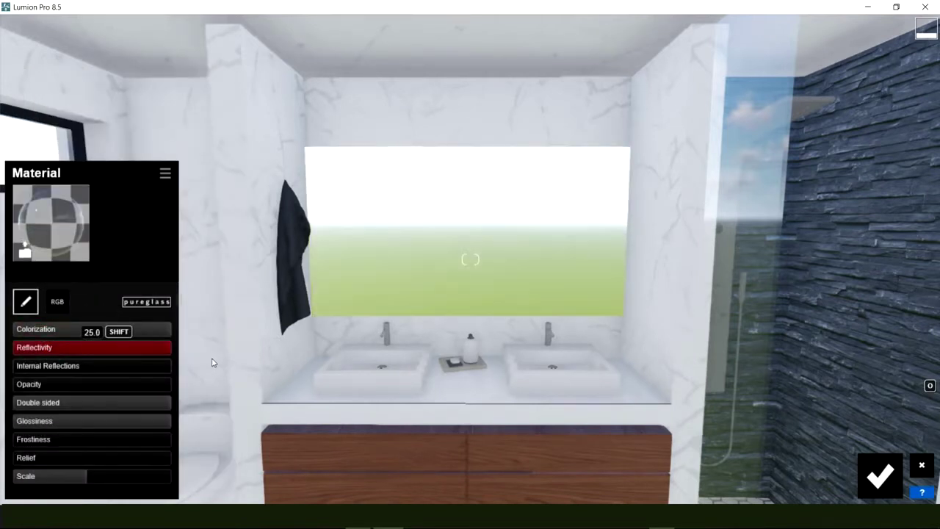
{"action": "left_click", "coordinate": [881, 476]}
{"action": "key", "text": "s"}
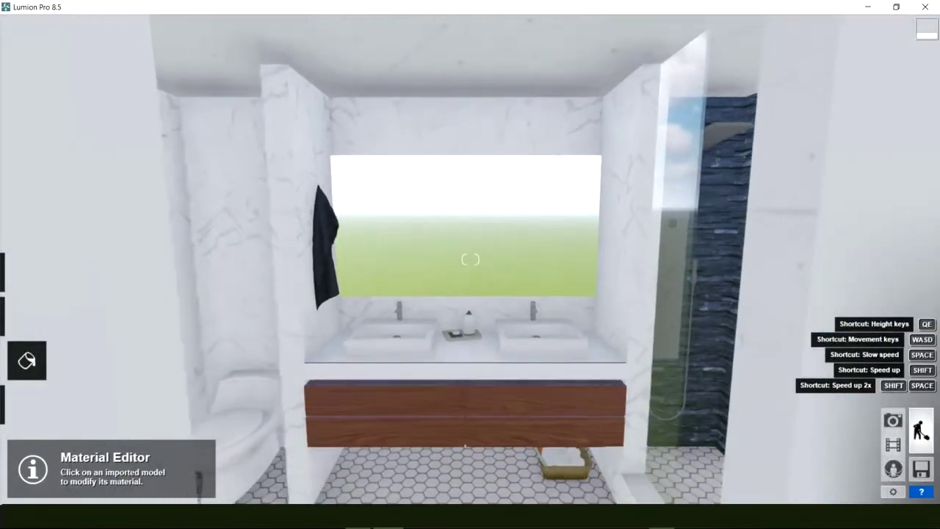
{"action": "key", "text": "w"}
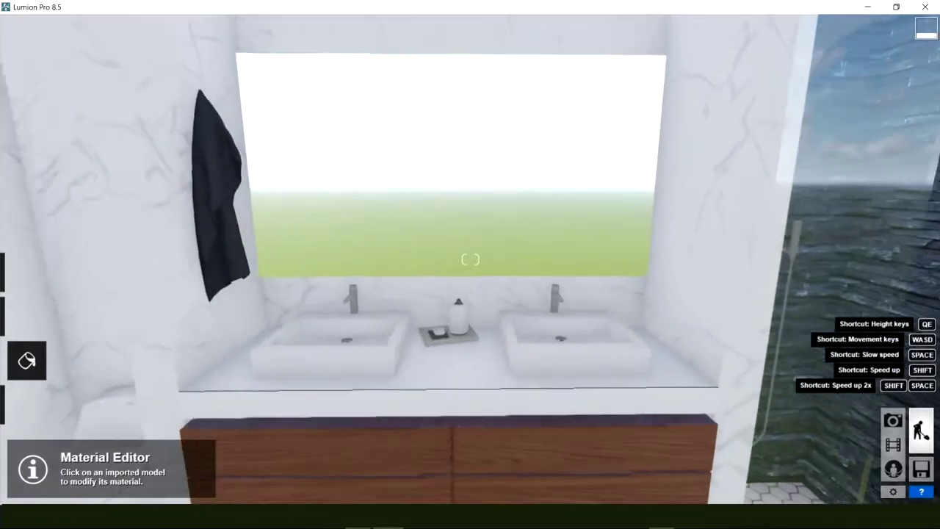
{"action": "right_click_drag", "start_coordinate": [470, 259], "coordinate": [661, 259]}
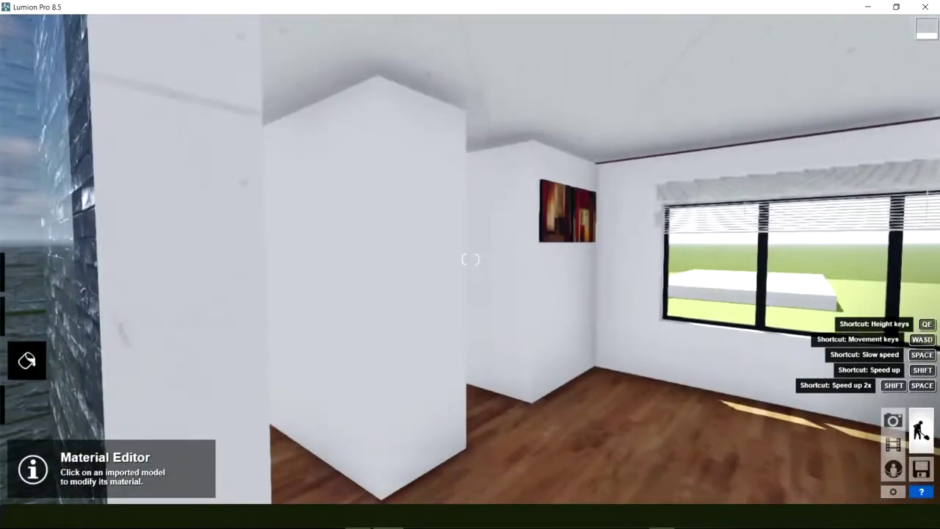
{"action": "right_click_drag", "start_coordinate": [470, 259], "coordinate": [279, 260]}
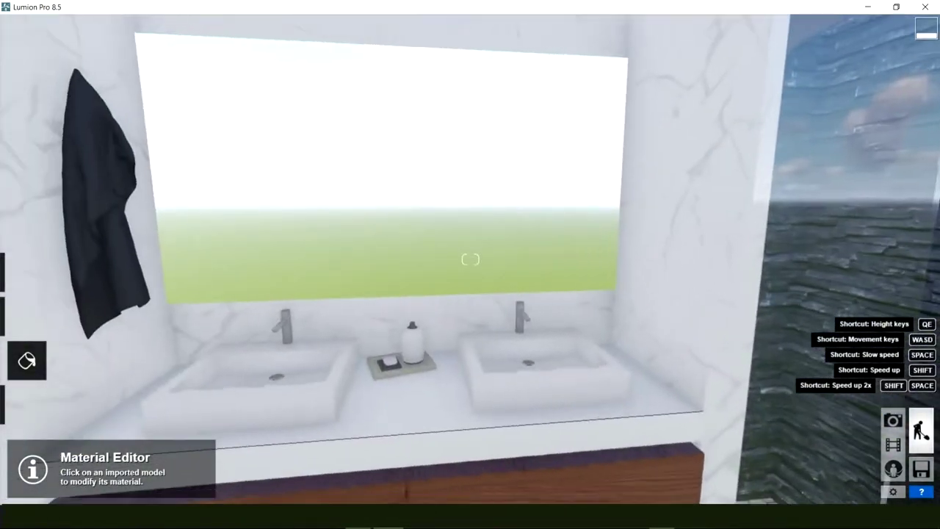
{"action": "key", "text": "s"}
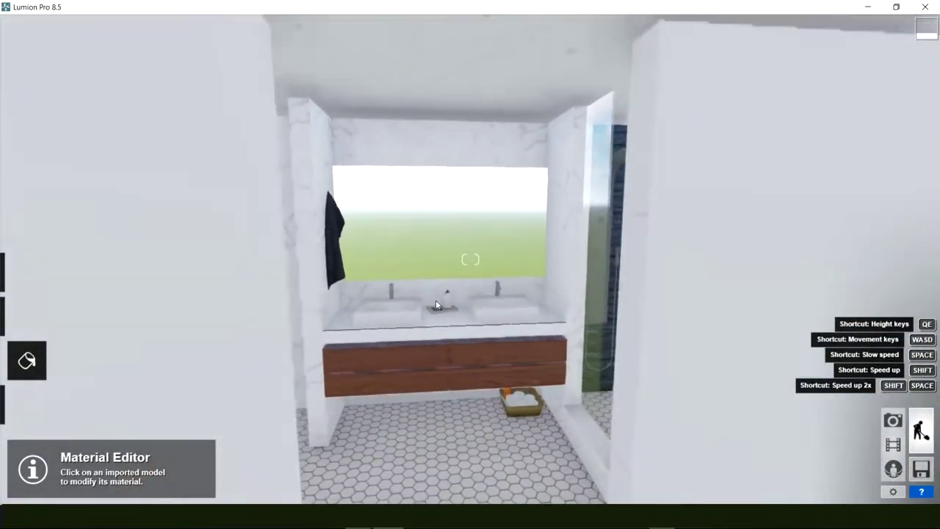
{"action": "key", "text": "w"}
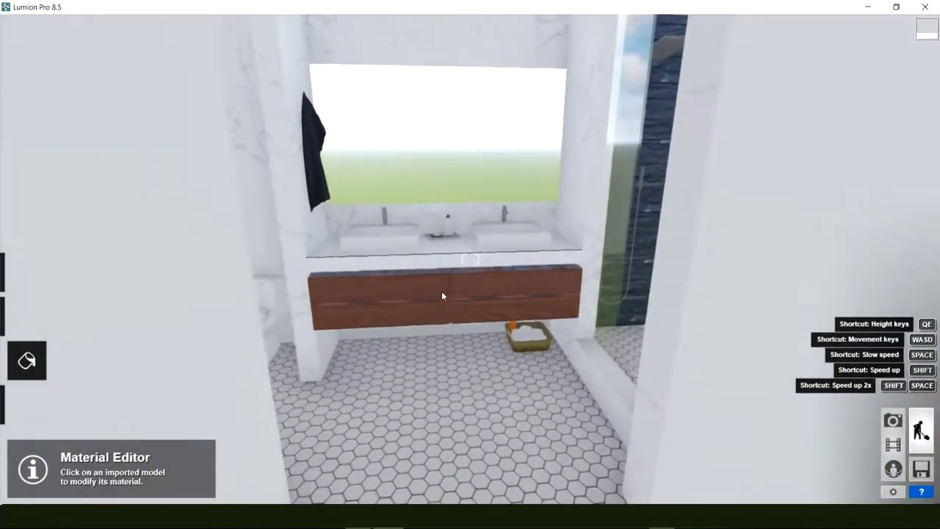
{"action": "key", "text": "w"}
{"action": "right_click_drag", "start_coordinate": [442, 296], "coordinate": [440, 409]}
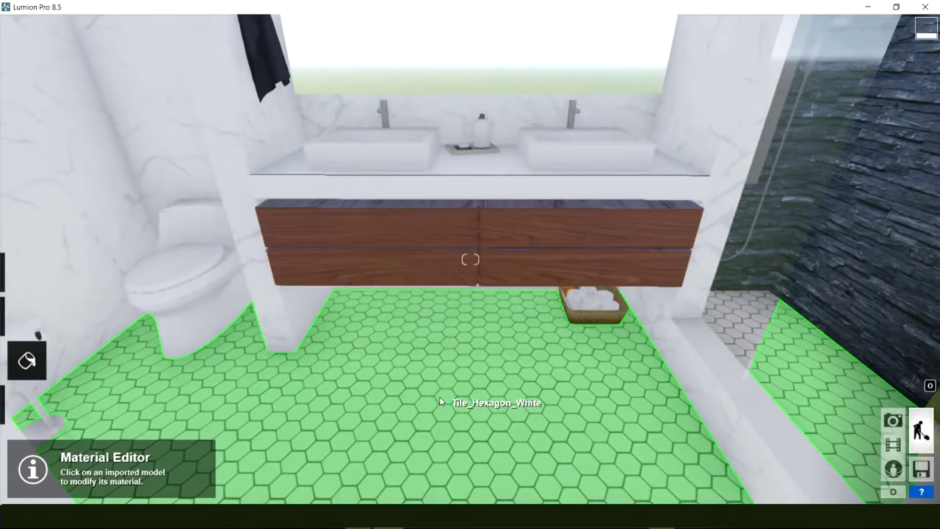
Try several Indoor tile materials on the floor, applying the mixed penny-round mosaic at larger scale.
{"action": "left_click", "coordinate": [441, 402]}
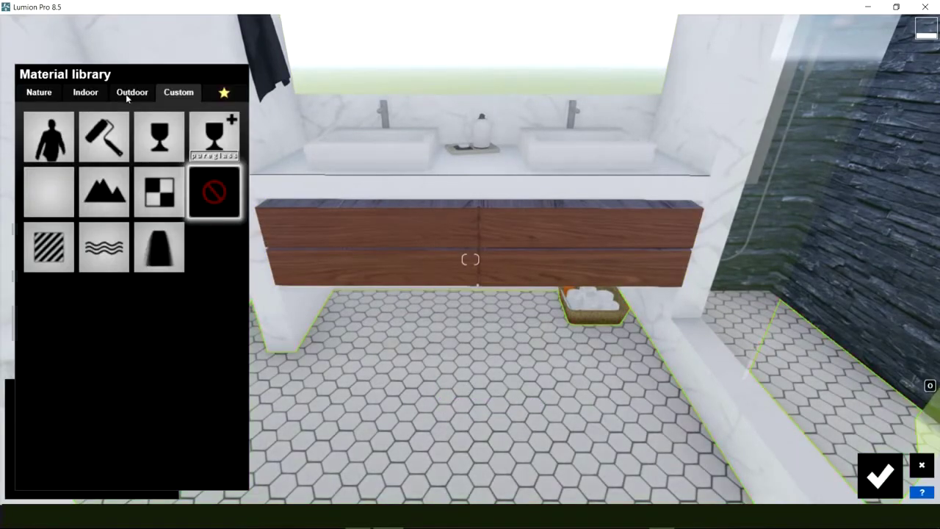
{"action": "left_click", "coordinate": [86, 93]}
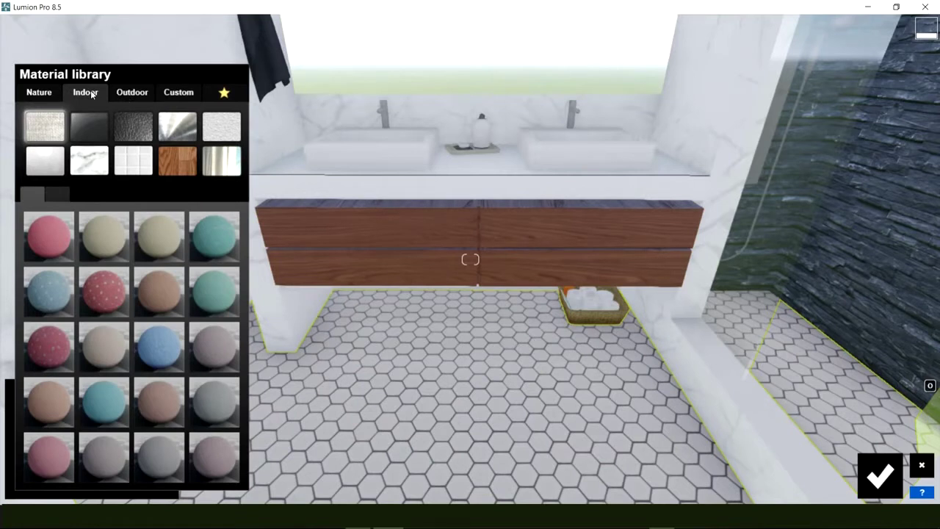
{"action": "left_click", "coordinate": [125, 166]}
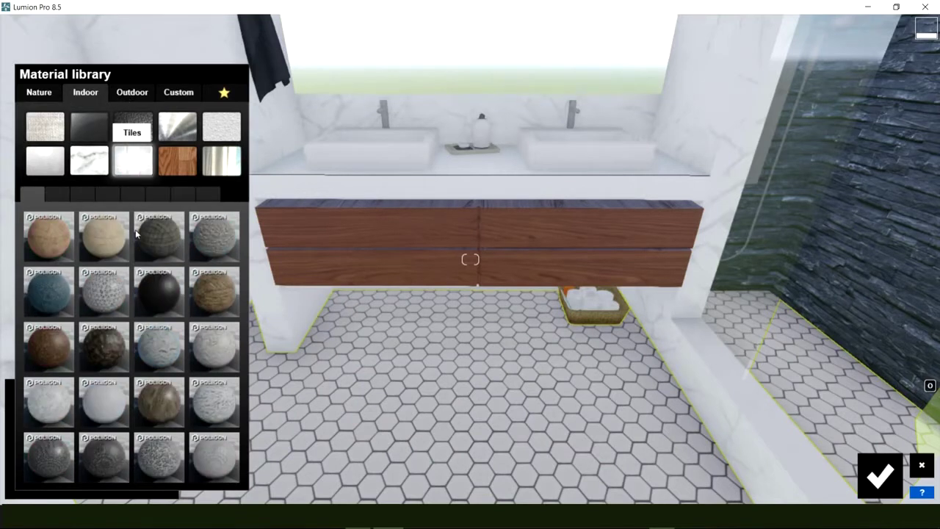
{"action": "left_click", "coordinate": [161, 463]}
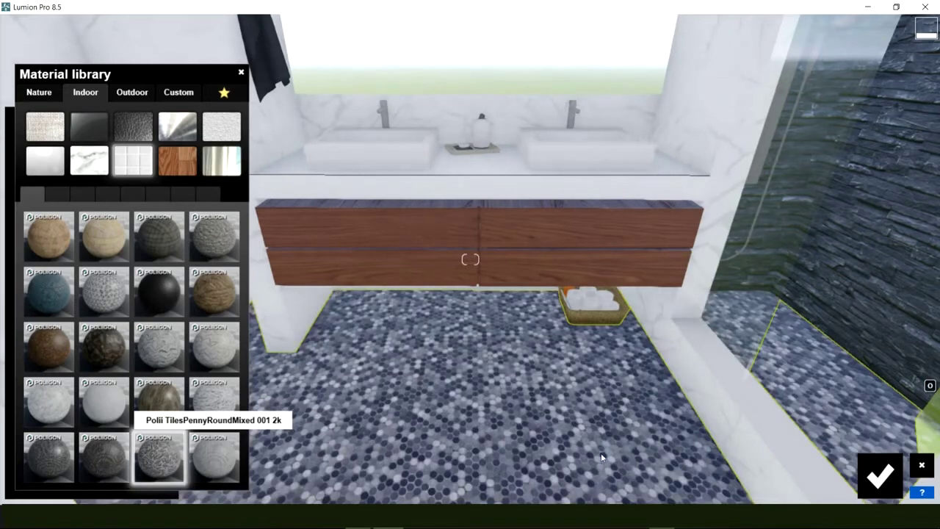
{"action": "left_click", "coordinate": [112, 457]}
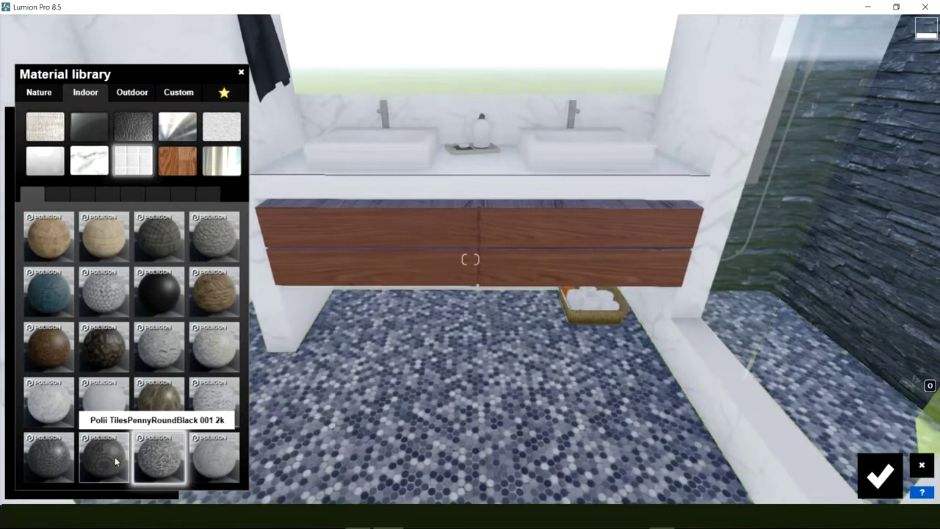
{"action": "left_click", "coordinate": [55, 464]}
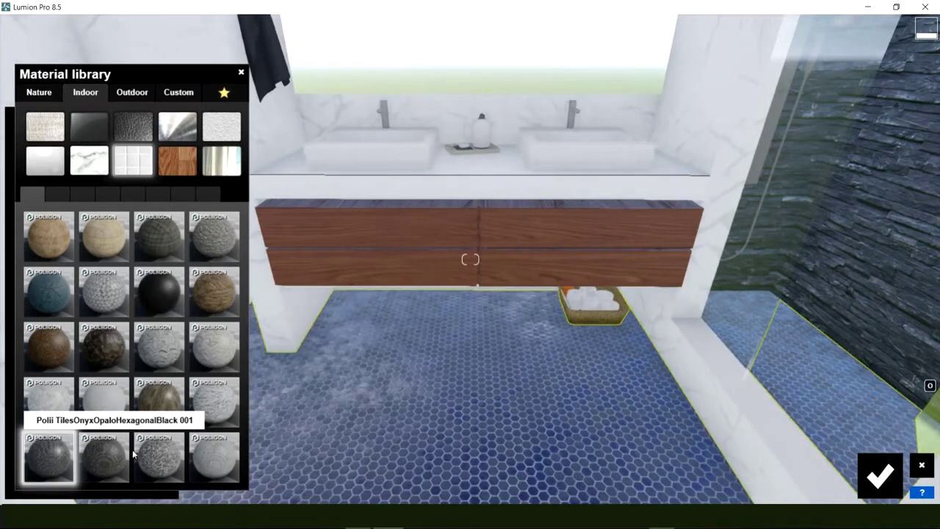
{"action": "left_click", "coordinate": [109, 398]}
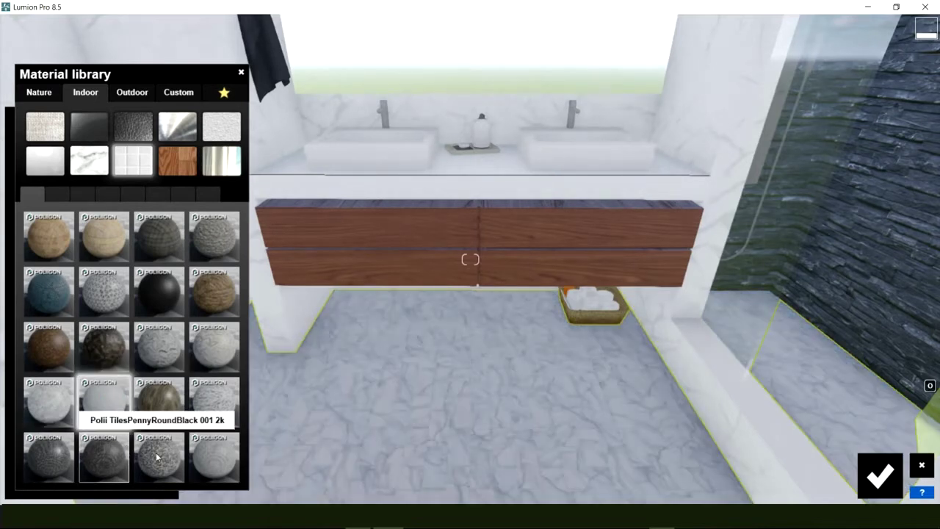
{"action": "left_click", "coordinate": [146, 462]}
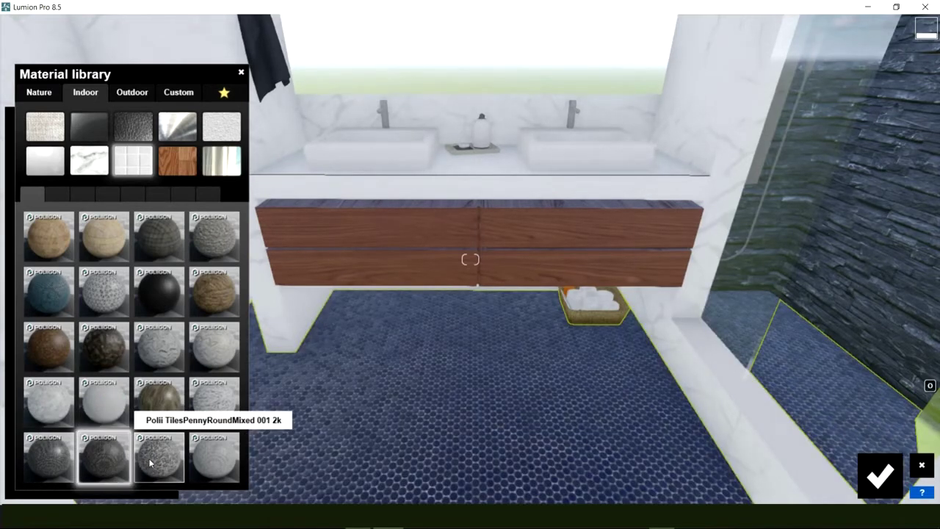
{"action": "left_click", "coordinate": [154, 464]}
{"action": "right_click_drag", "start_coordinate": [480, 413], "coordinate": [485, 448]}
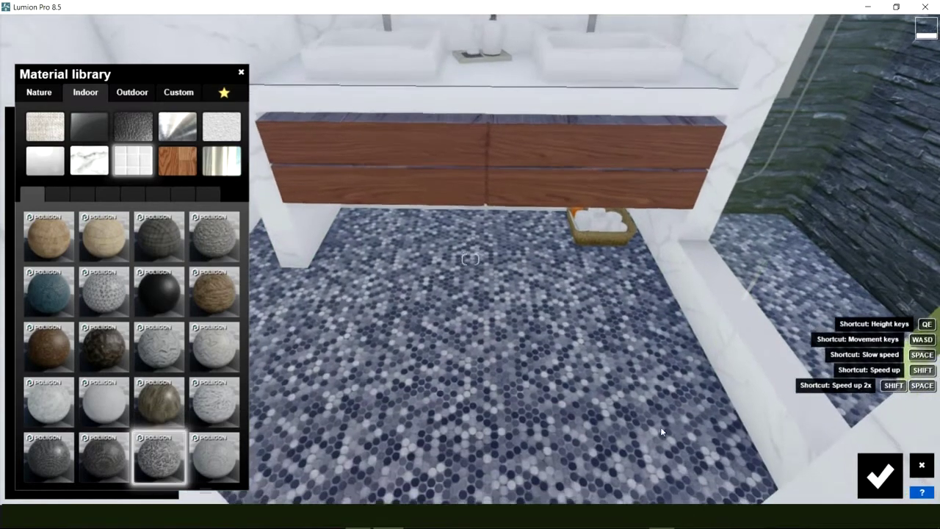
{"action": "left_click", "coordinate": [167, 449]}
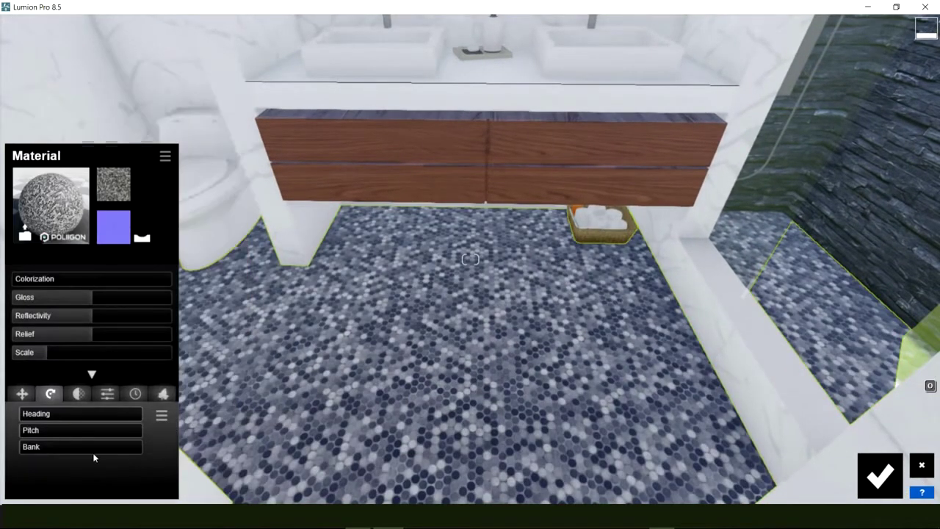
{"action": "left_click_drag", "start_coordinate": [50, 357], "coordinate": [48, 358]}
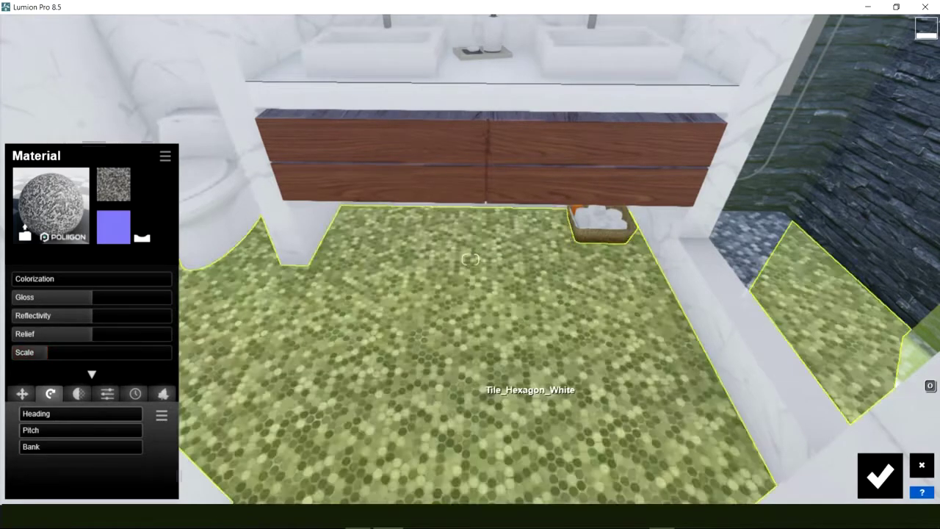
Switch the floor to the grey-and-white Polii TilesMarble 060 2k hexagon tile and confirm.
{"action": "right_click_drag", "start_coordinate": [477, 385], "coordinate": [723, 491]}
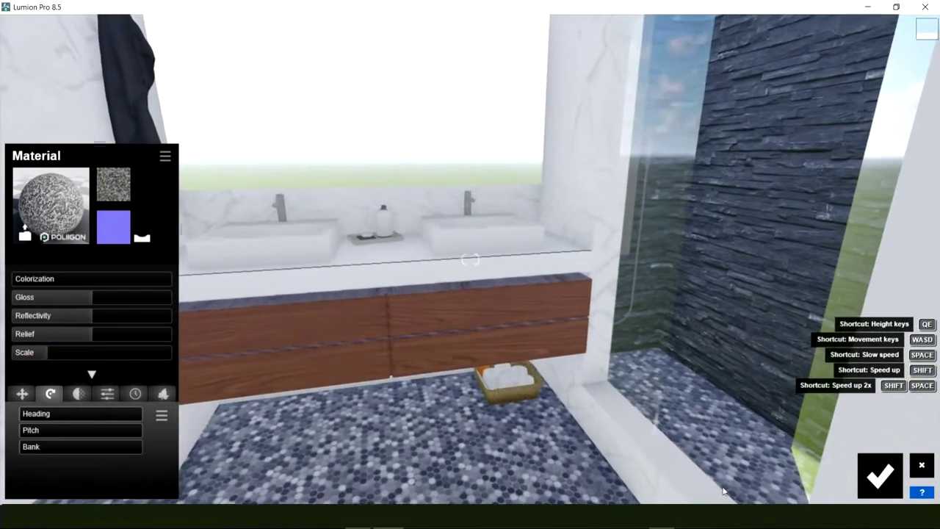
{"action": "left_click", "coordinate": [46, 209]}
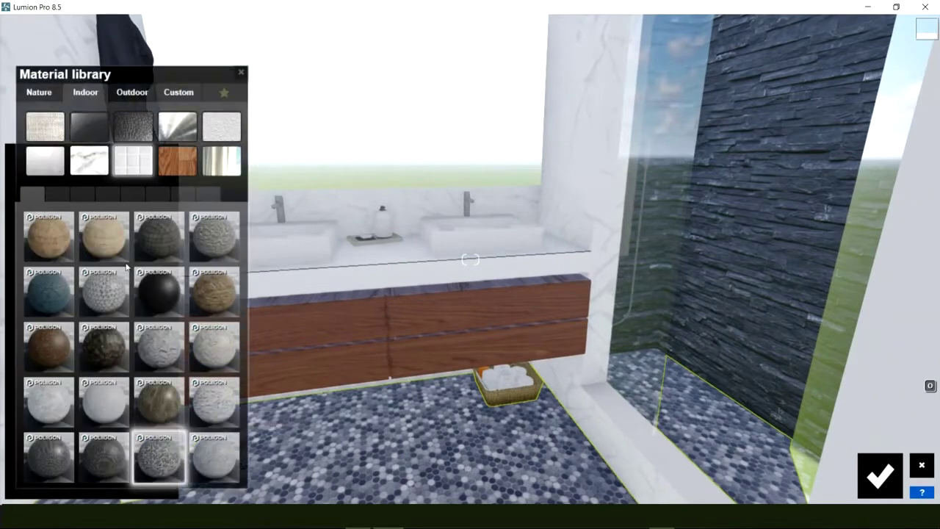
{"action": "left_click", "coordinate": [60, 401]}
{"action": "right_click_drag", "start_coordinate": [337, 374], "coordinate": [323, 412]}
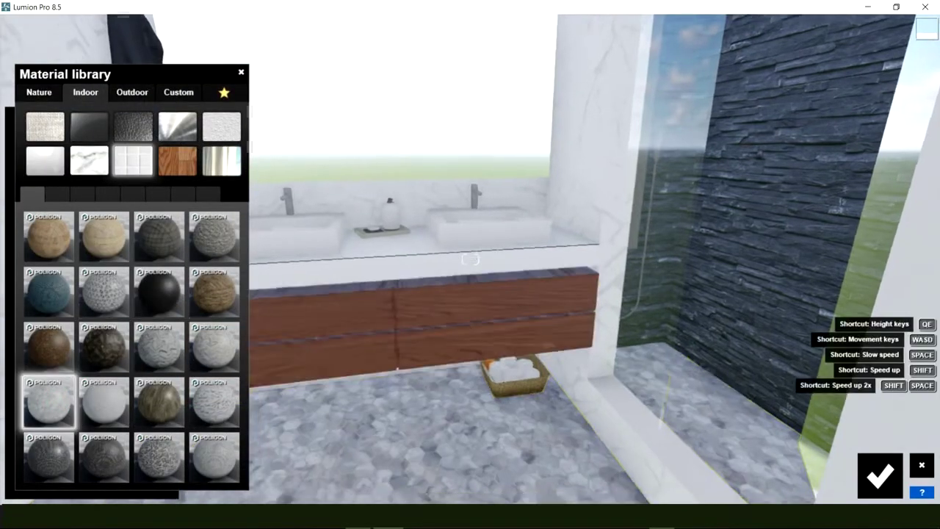
{"action": "key", "text": "s"}
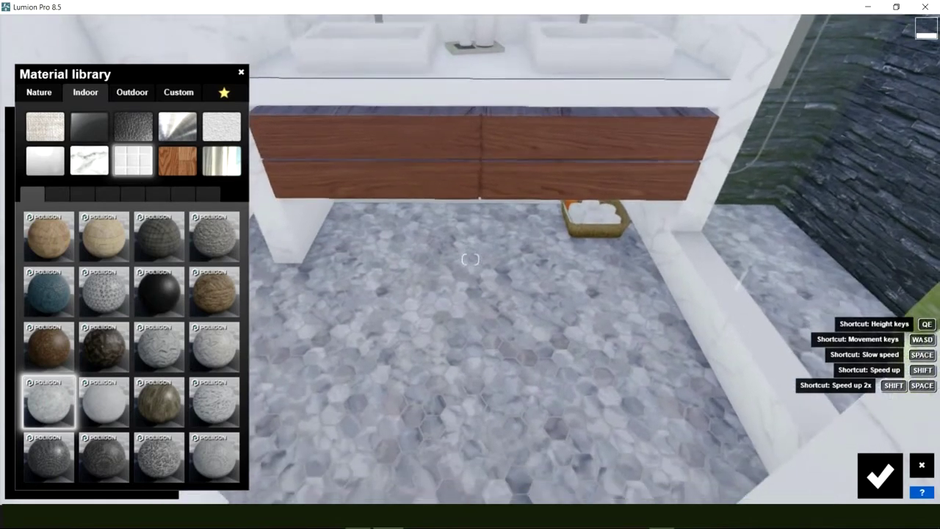
{"action": "right_click_drag", "start_coordinate": [470, 259], "coordinate": [470, 221]}
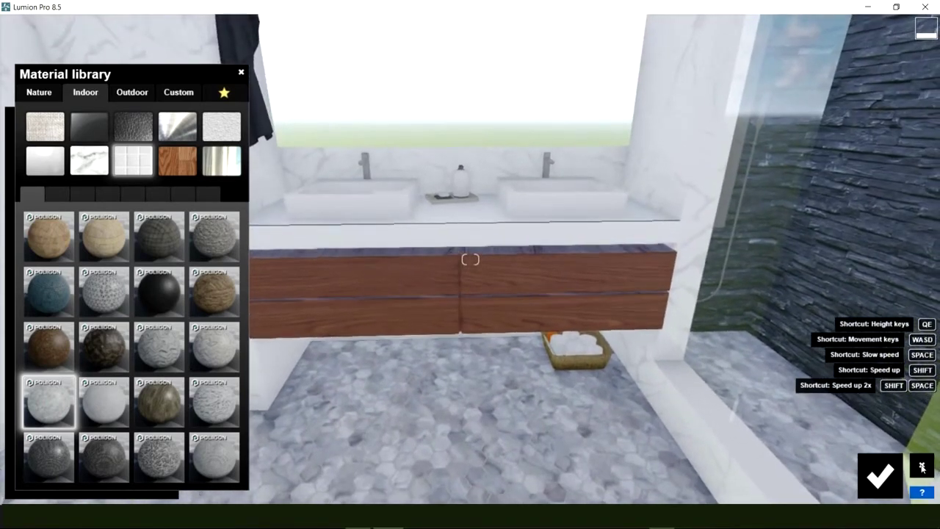
{"action": "left_click", "coordinate": [882, 479]}
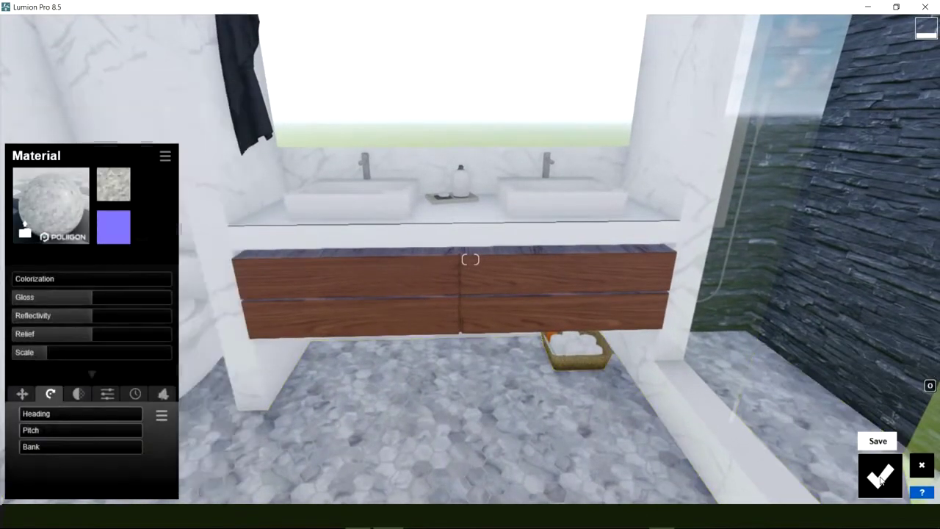
{"action": "left_click", "coordinate": [882, 479]}
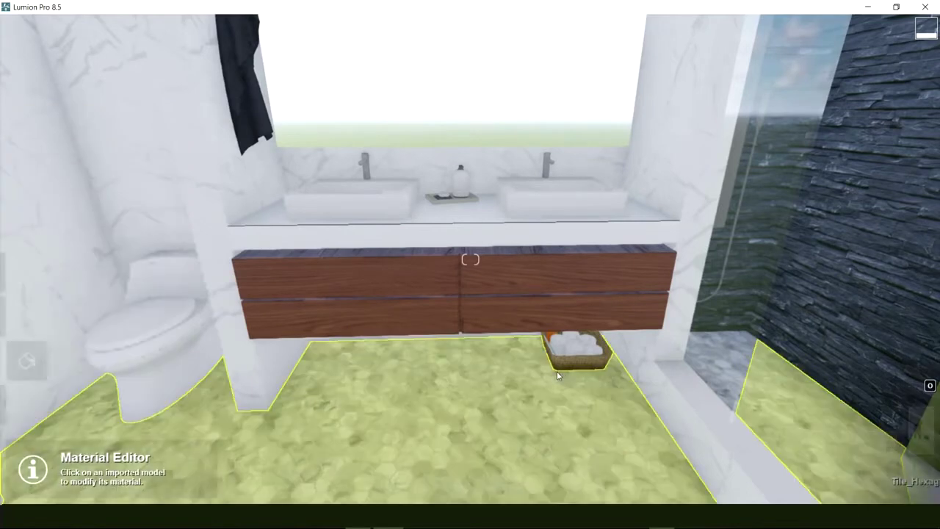
Remove the marble tile from the floor using the Custom tab's no-material option, restoring the imported hexagons.
{"action": "left_click", "coordinate": [418, 407]}
{"action": "left_click", "coordinate": [66, 205]}
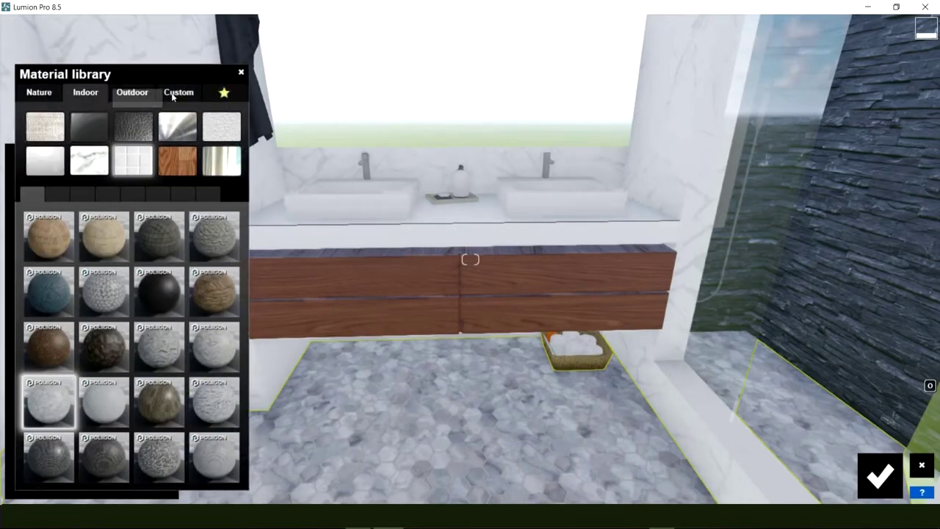
{"action": "left_click", "coordinate": [177, 93]}
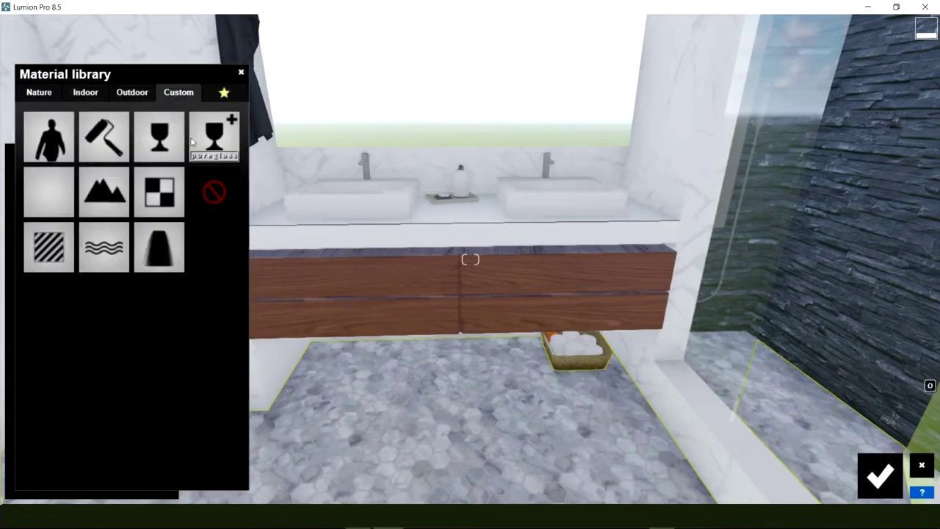
{"action": "left_click", "coordinate": [218, 192]}
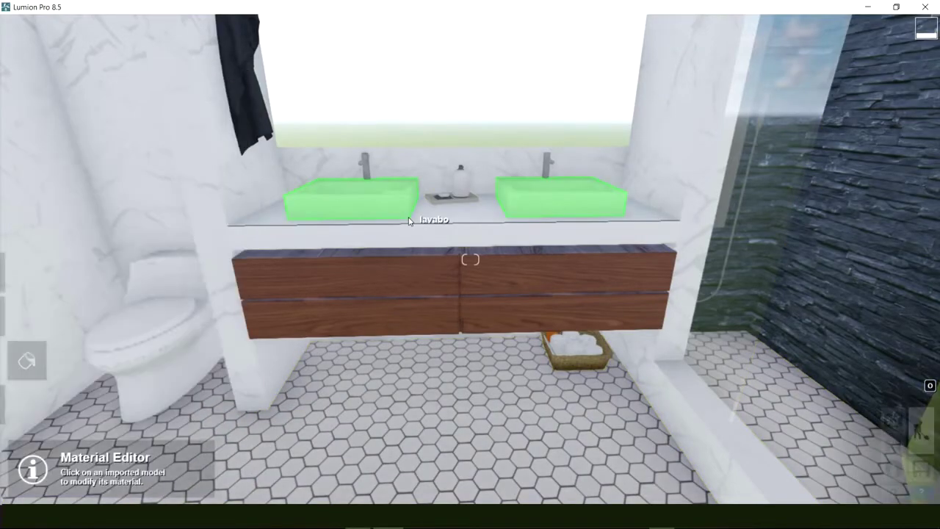
{"action": "key", "text": "s"}
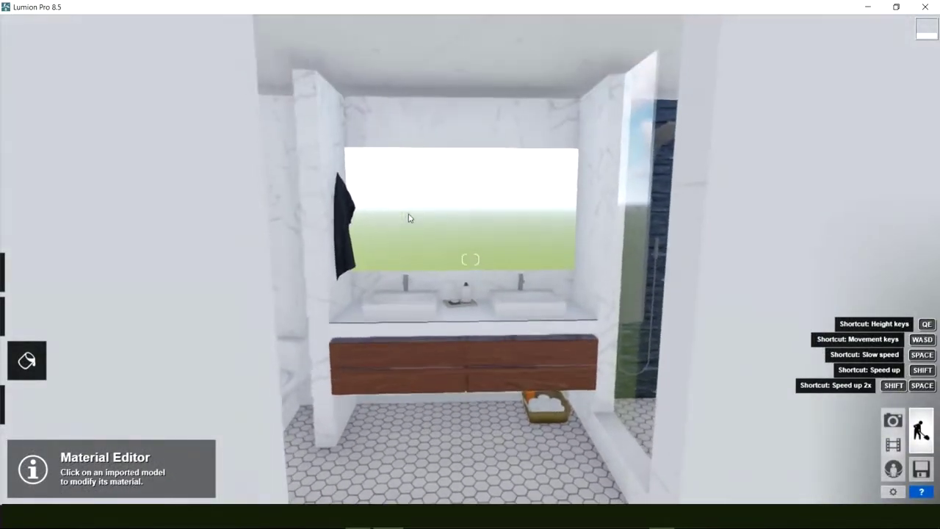
Fly out through the bedroom window to the front yard and select the Grass_Light_Green lawn.
{"action": "right_click_drag", "start_coordinate": [409, 215], "coordinate": [529, 220]}
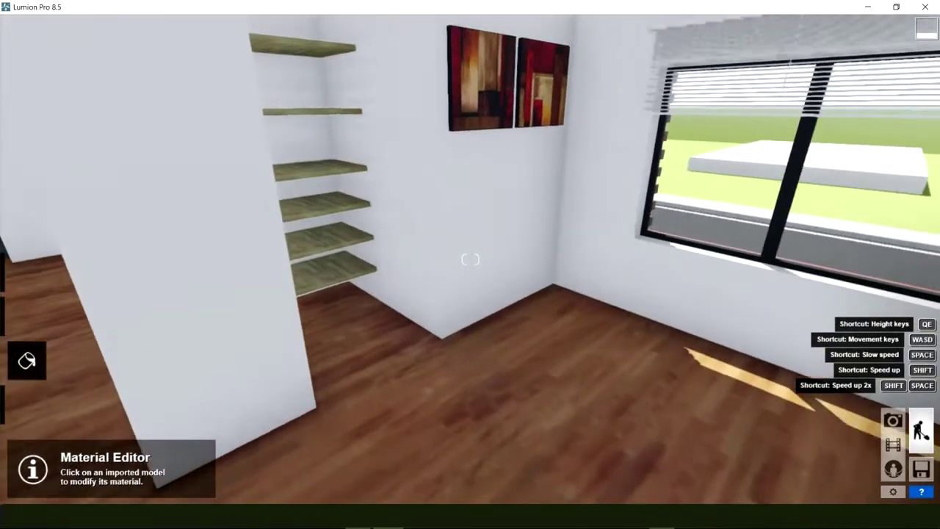
{"action": "right_click_drag", "start_coordinate": [470, 259], "coordinate": [191, 290]}
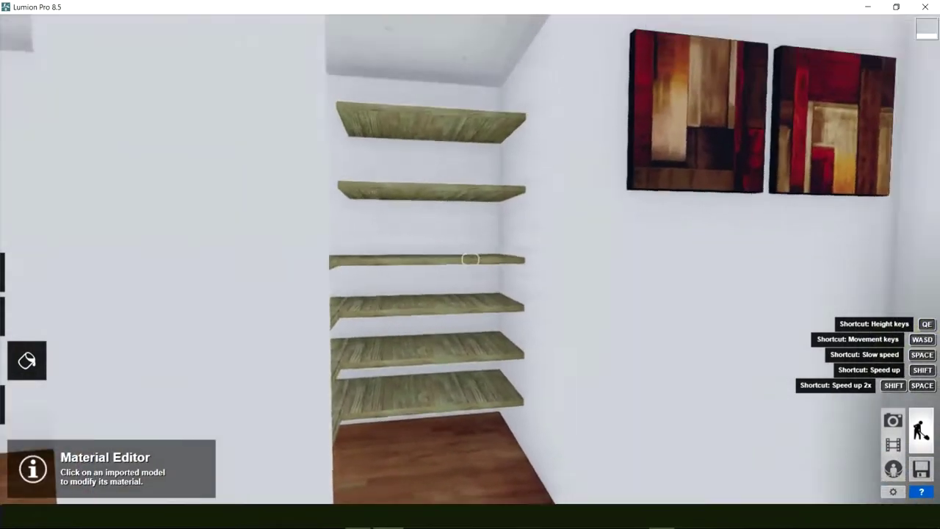
{"action": "key", "text": "w"}
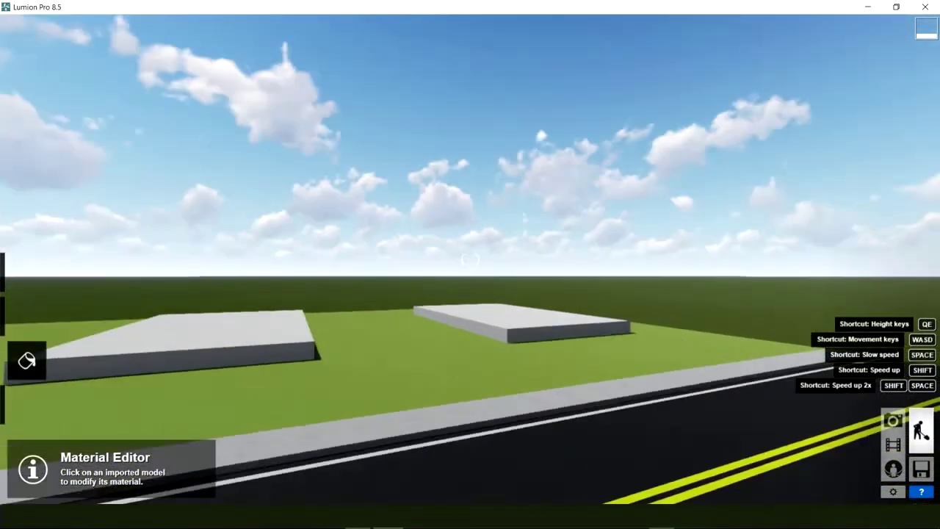
{"action": "right_click_drag", "start_coordinate": [470, 259], "coordinate": [219, 280]}
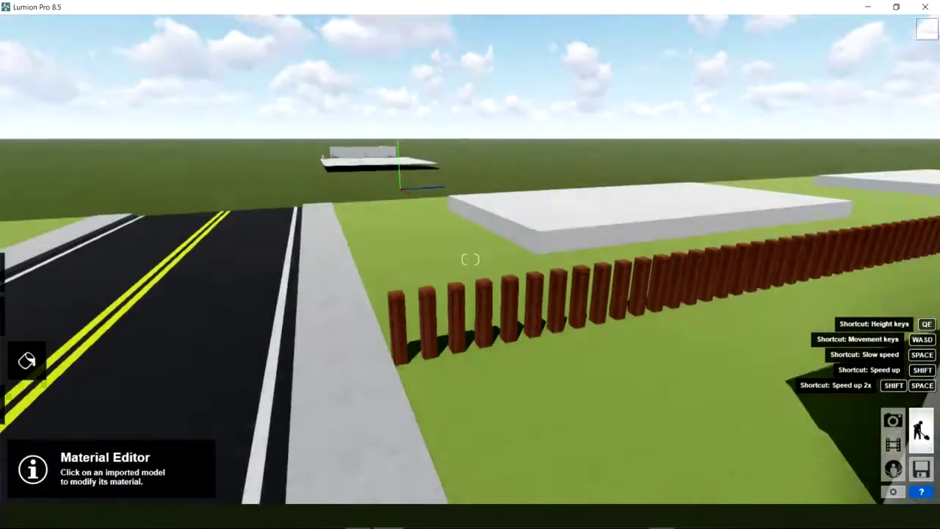
{"action": "key", "text": "s"}
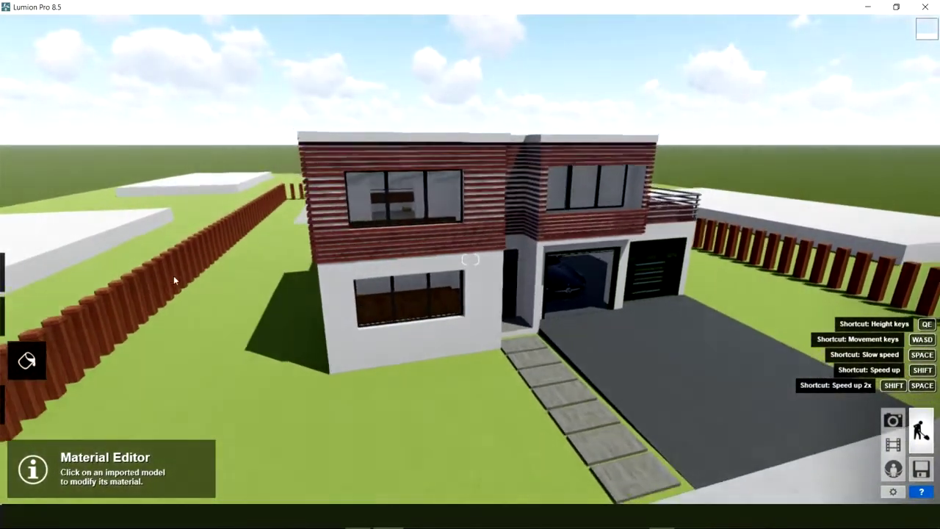
{"action": "key", "text": "d"}
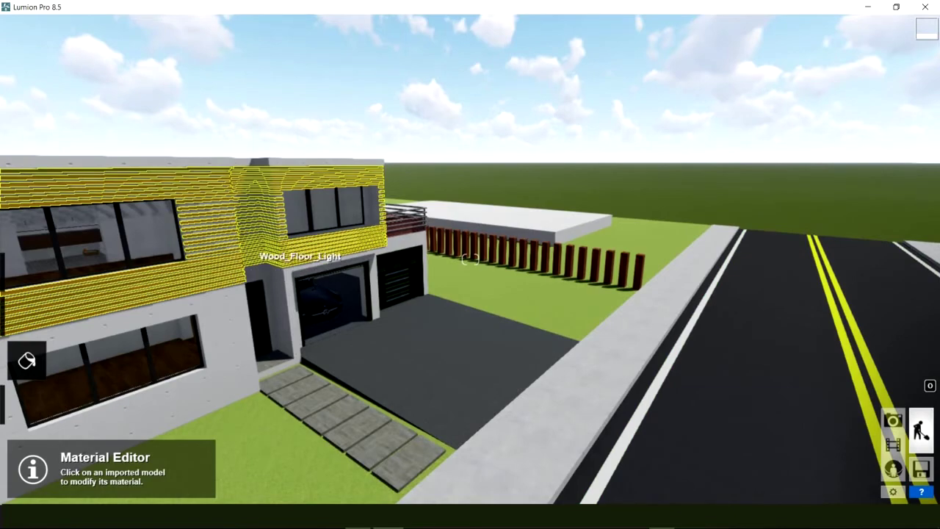
{"action": "right_click_drag", "start_coordinate": [470, 259], "coordinate": [242, 264]}
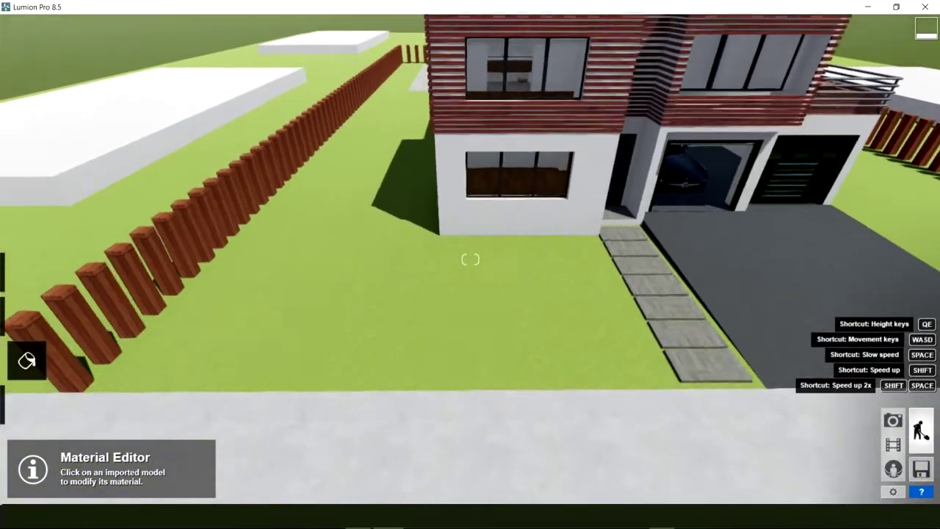
{"action": "right_click_drag", "start_coordinate": [470, 258], "coordinate": [383, 307]}
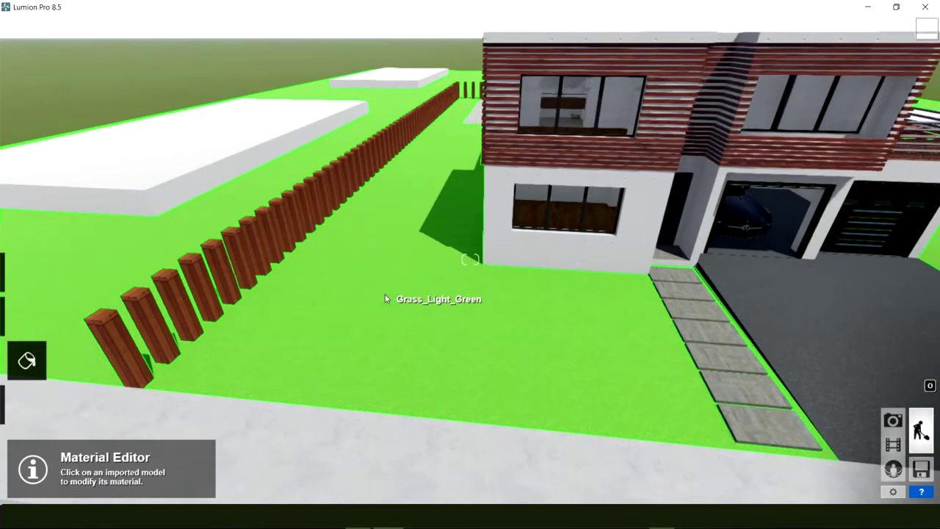
{"action": "left_click", "coordinate": [385, 298]}
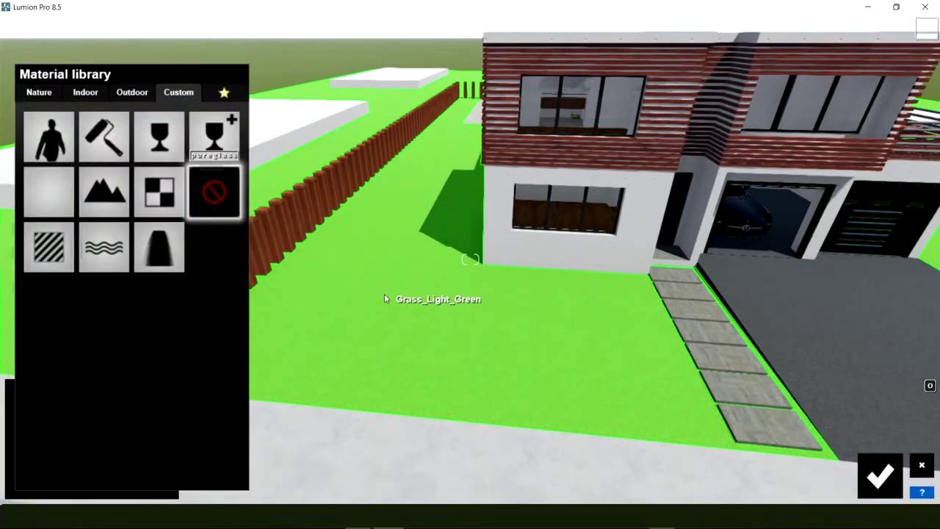
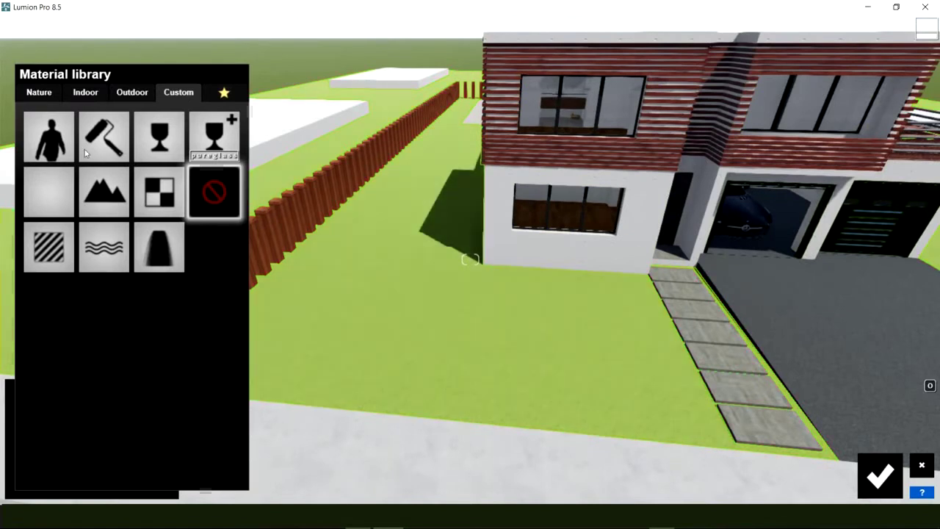
Apply the Custom Landscape material to the ground around the house and close the Material Editor.
{"action": "left_click", "coordinate": [102, 193]}
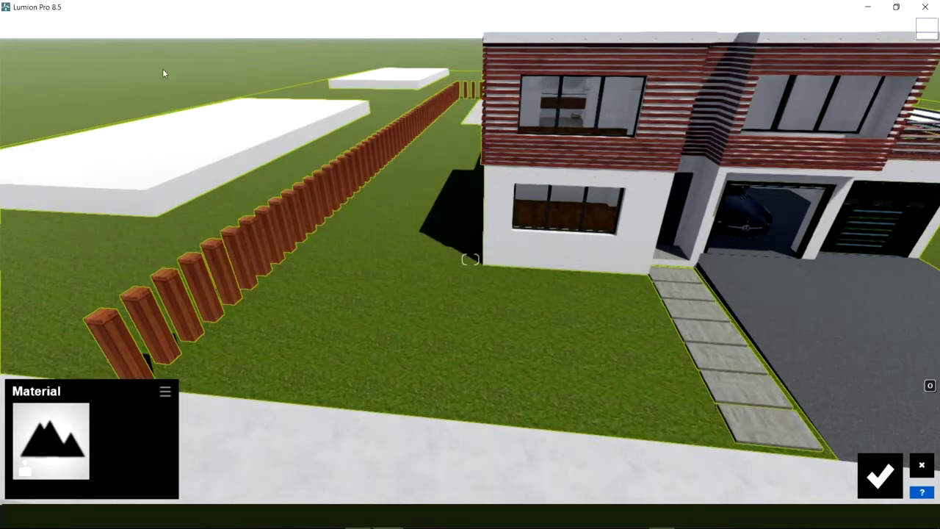
{"action": "right_click_drag", "start_coordinate": [477, 404], "coordinate": [479, 416]}
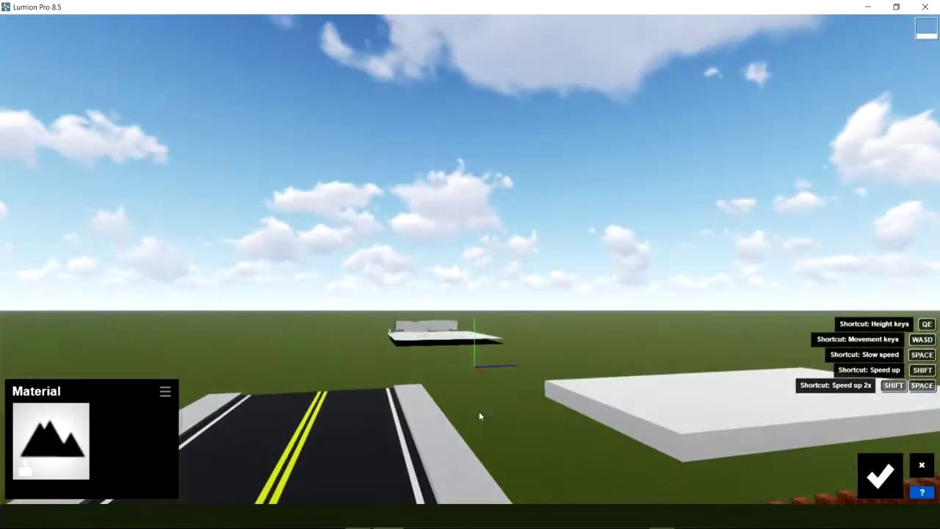
{"action": "right_click_drag", "start_coordinate": [470, 259], "coordinate": [470, 259]}
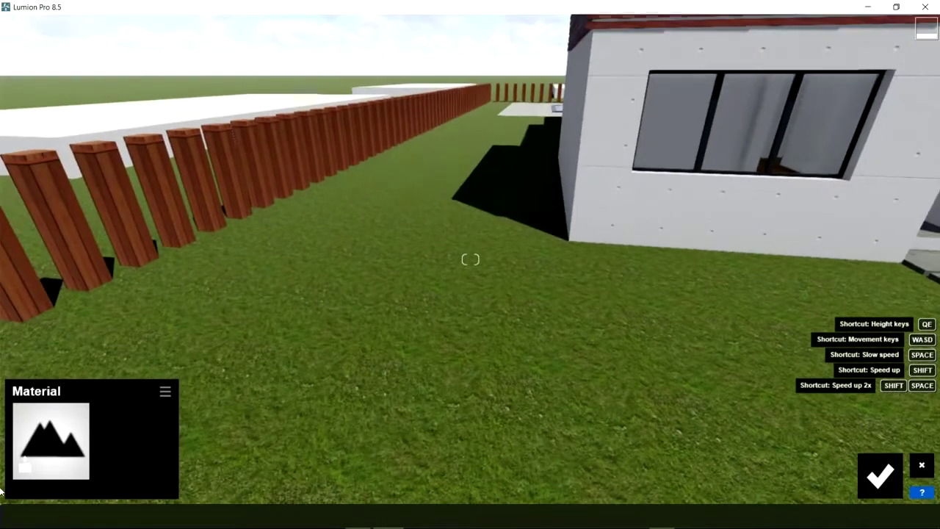
{"action": "left_click", "coordinate": [880, 476]}
{"action": "right_click_drag", "start_coordinate": [292, 284], "coordinate": [291, 285]}
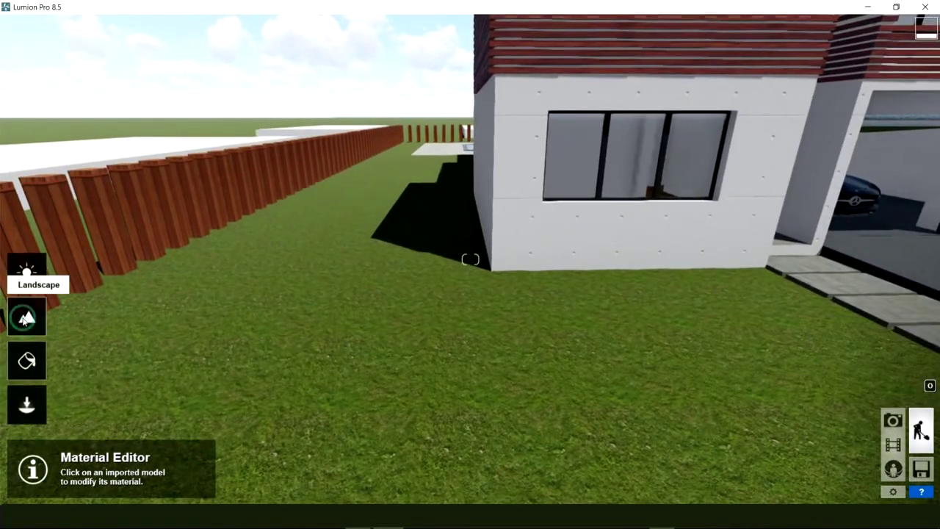
Switch on realistic Landscape grass and raise the grass size to 1.0.
{"action": "left_click", "coordinate": [26, 317]}
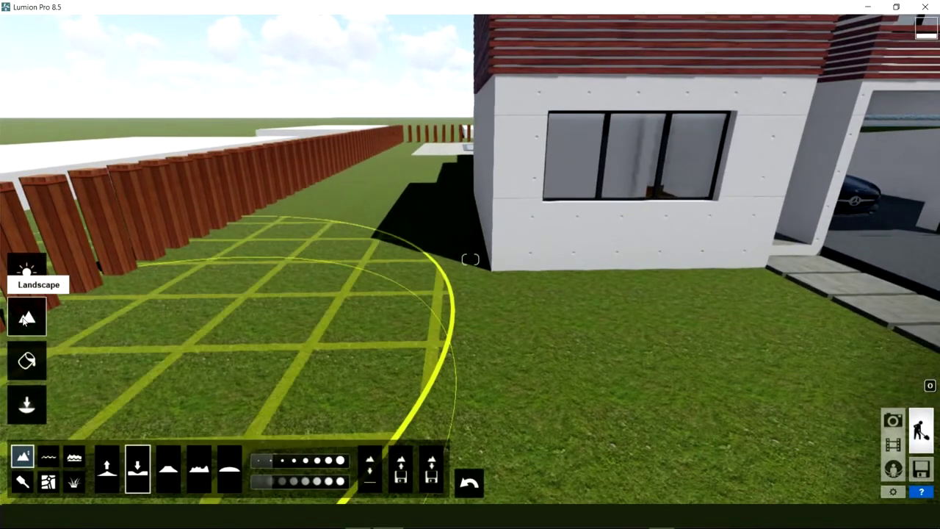
{"action": "left_click", "coordinate": [75, 484]}
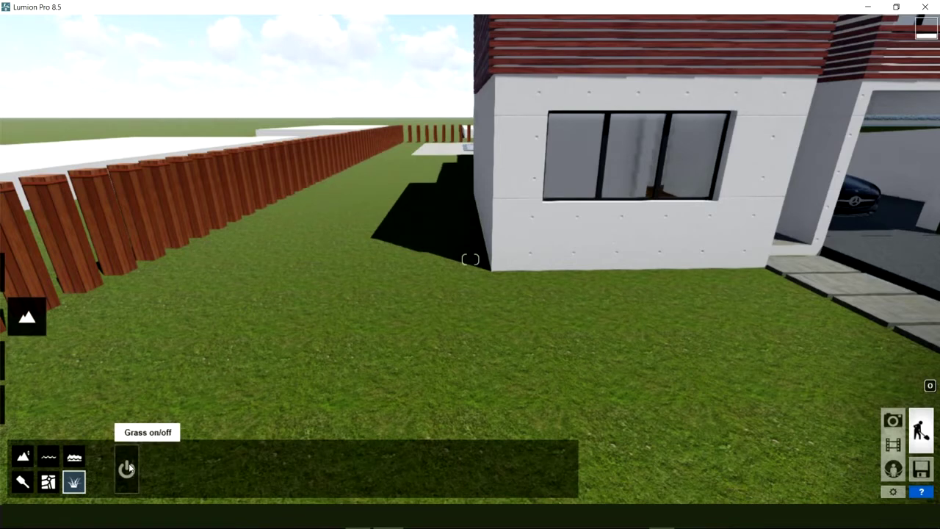
{"action": "left_click", "coordinate": [126, 468]}
{"action": "right_click_drag", "start_coordinate": [470, 259], "coordinate": [185, 436]}
{"action": "left_click_drag", "start_coordinate": [192, 455], "coordinate": [277, 455]}
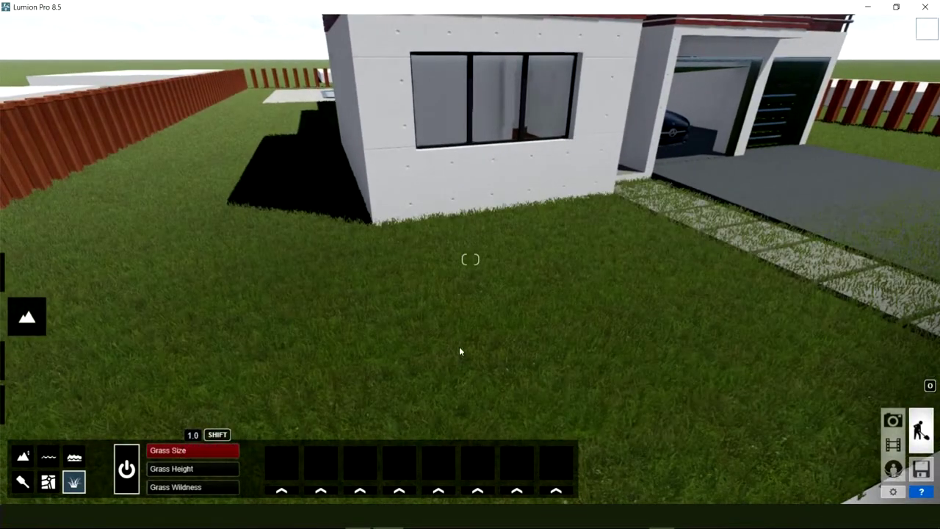
{"action": "mouse_move", "coordinate": [460, 351]}
{"action": "right_mouse_down"}
{"action": "mouse_move", "coordinate": [470, 259]}
{"action": "mouse_move", "coordinate": [753, 227]}
{"action": "right_mouse_up"}
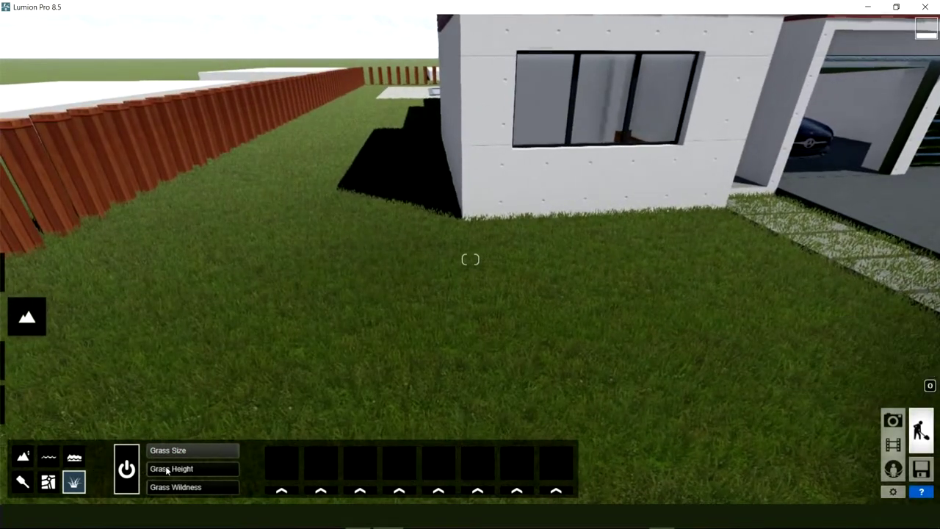
Make the grass taller and raise its wildness to 5.0.
{"action": "left_click_drag", "start_coordinate": [161, 472], "coordinate": [286, 470]}
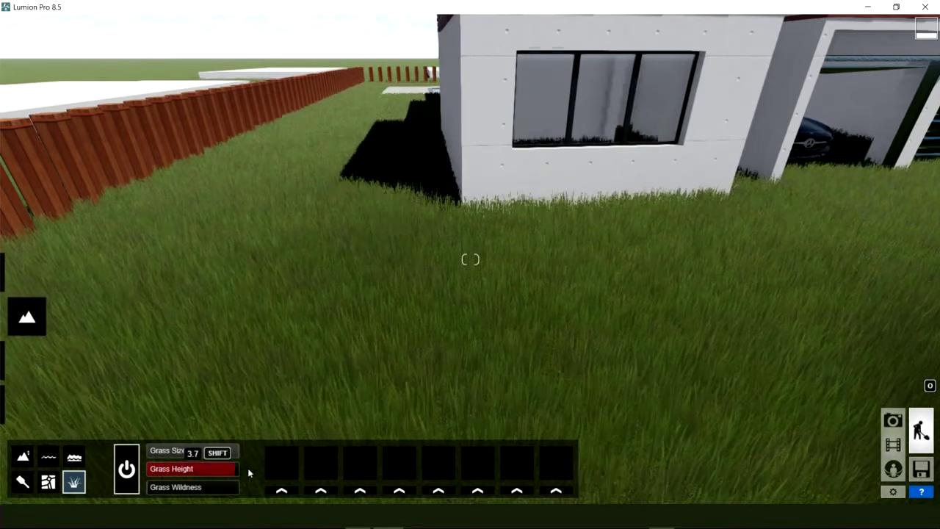
{"action": "right_click_drag", "start_coordinate": [470, 260], "coordinate": [661, 259]}
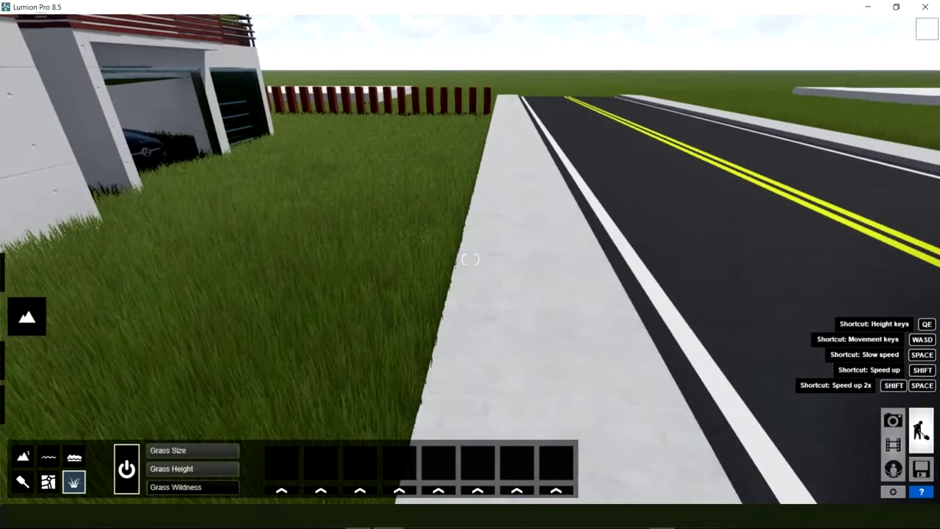
{"action": "right_click_drag", "start_coordinate": [470, 259], "coordinate": [293, 259]}
{"action": "key", "text": "w"}
{"action": "key", "text": "e"}
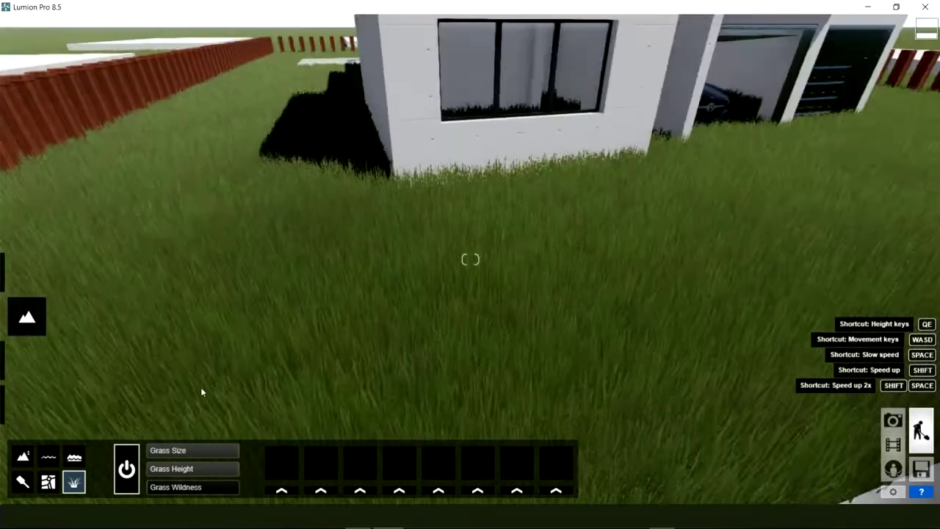
{"action": "left_click_drag", "start_coordinate": [178, 490], "coordinate": [263, 493]}
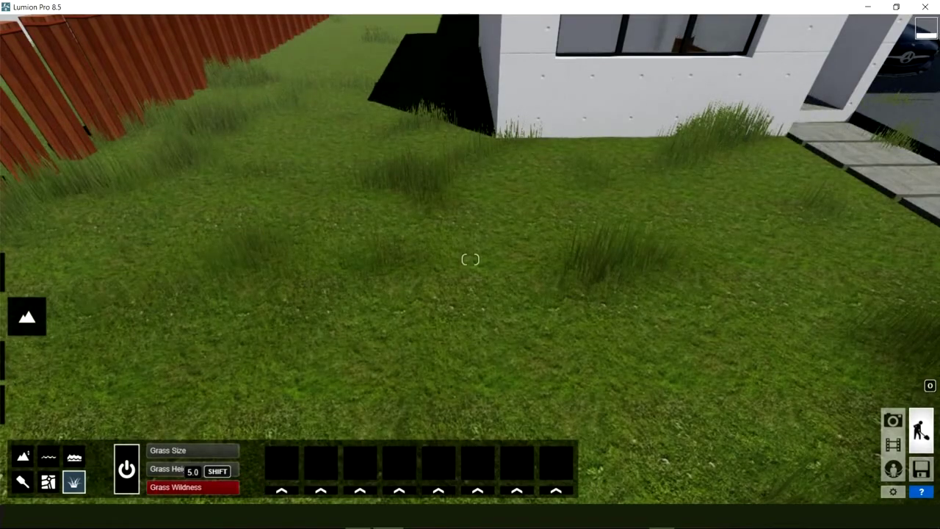
{"action": "mouse_move", "coordinate": [470, 259]}
{"action": "right_mouse_down"}
{"action": "mouse_move", "coordinate": [617, 239]}
{"action": "mouse_move", "coordinate": [397, 300]}
{"action": "mouse_move", "coordinate": [177, 421]}
{"action": "mouse_move", "coordinate": [147, 455]}
{"action": "right_mouse_up"}
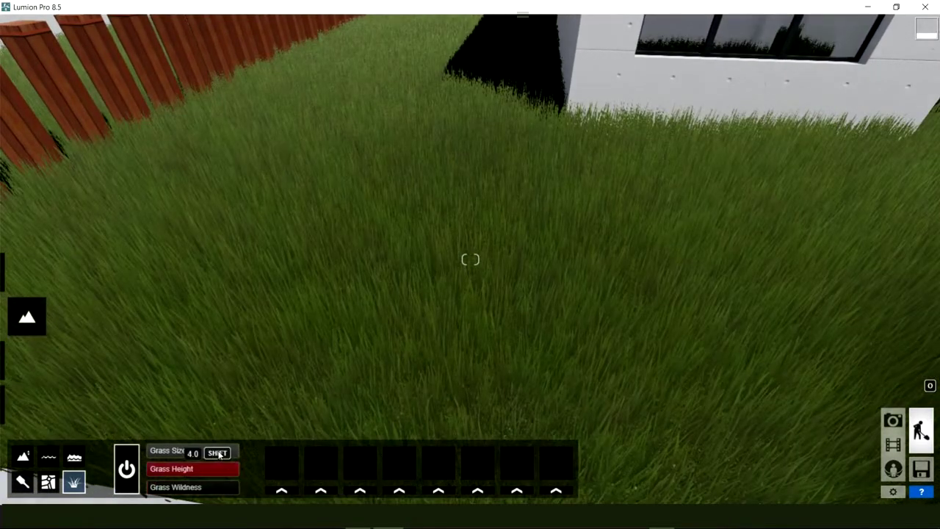
Shorten the lawn to grass size 0.2 and height 1.1, checking it close-up.
{"action": "mouse_move", "coordinate": [169, 450]}
{"action": "left_click", "coordinate": [156, 452]}
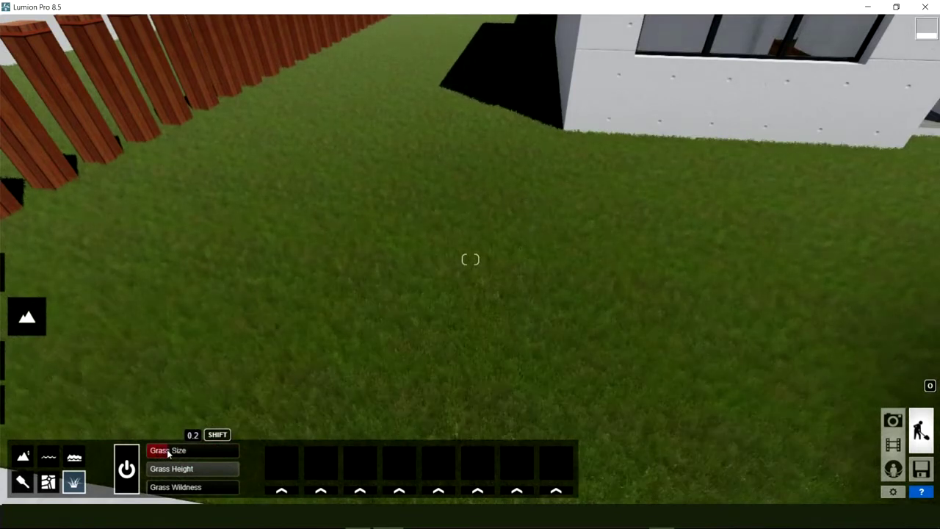
{"action": "left_click", "coordinate": [169, 471]}
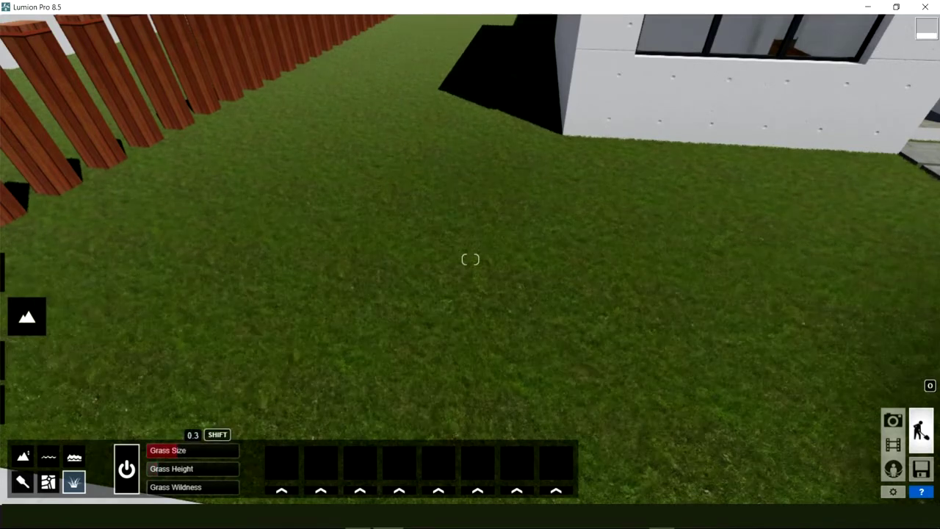
{"action": "right_click_drag", "start_coordinate": [570, 231], "coordinate": [691, 153]}
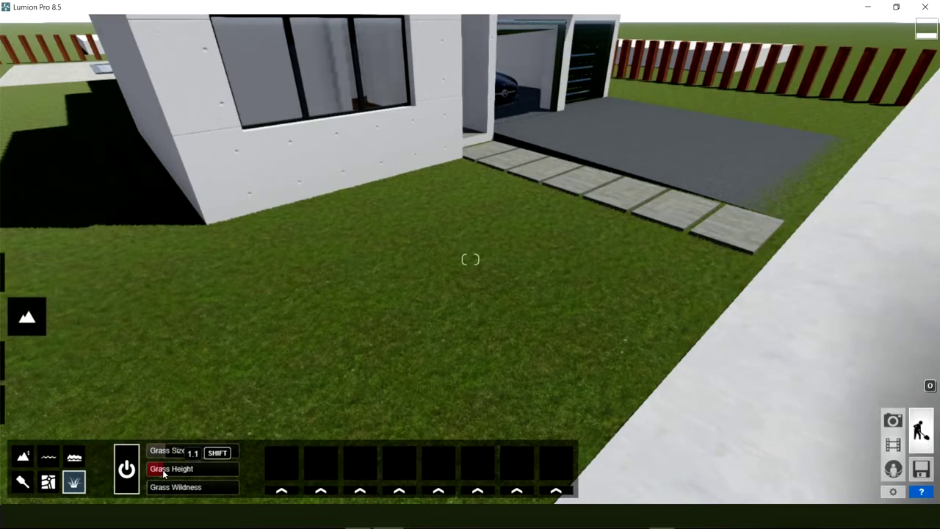
{"action": "right_click_drag", "start_coordinate": [162, 469], "coordinate": [184, 462]}
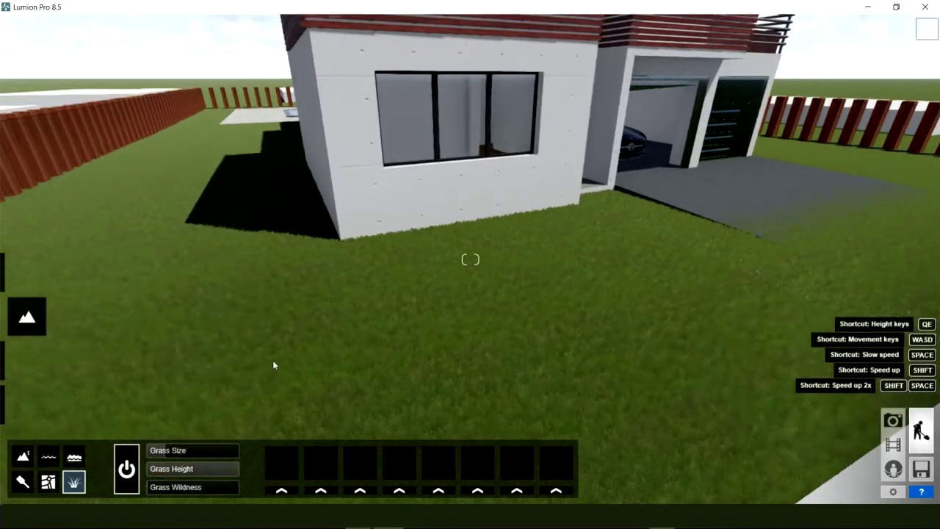
{"action": "mouse_move", "coordinate": [349, 323]}
{"action": "right_mouse_down"}
{"action": "mouse_move", "coordinate": [225, 413]}
{"action": "mouse_move", "coordinate": [176, 474]}
{"action": "mouse_move", "coordinate": [309, 470]}
{"action": "right_mouse_up"}
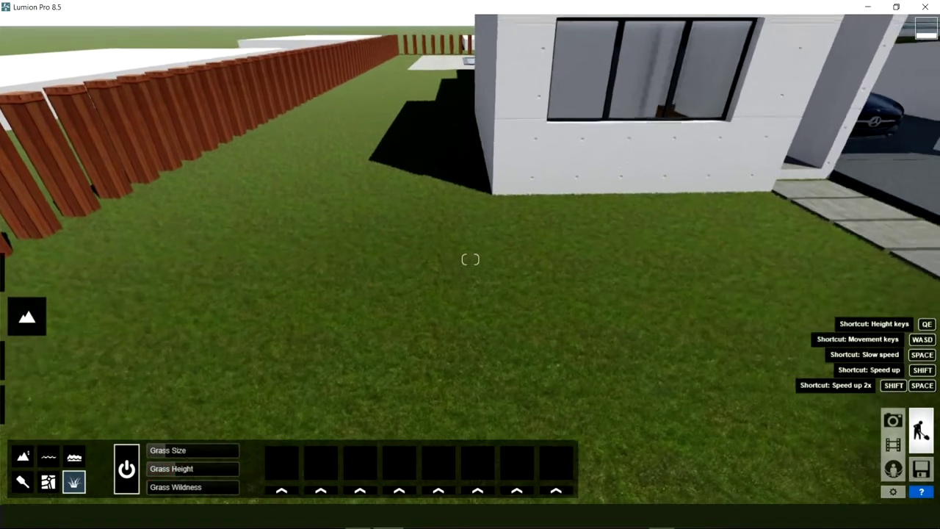
{"action": "key", "text": "a"}
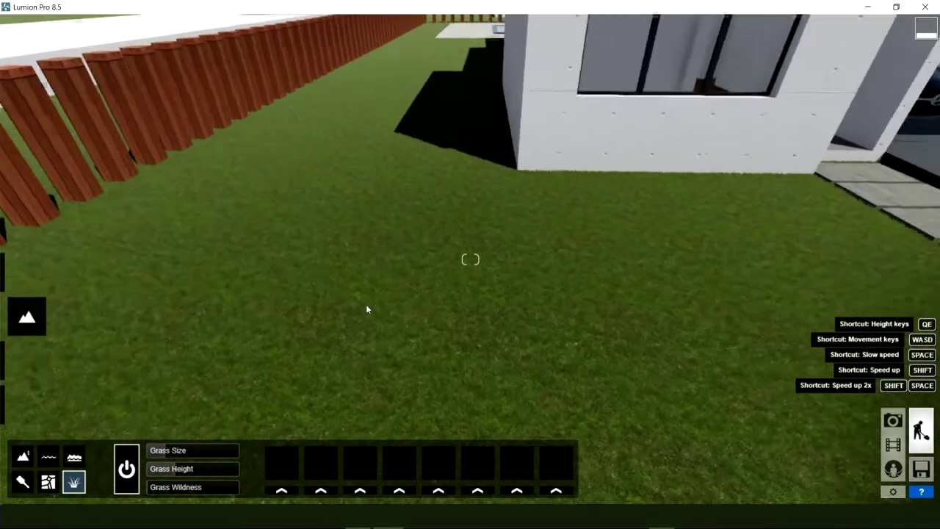
{"action": "key", "text": "e"}
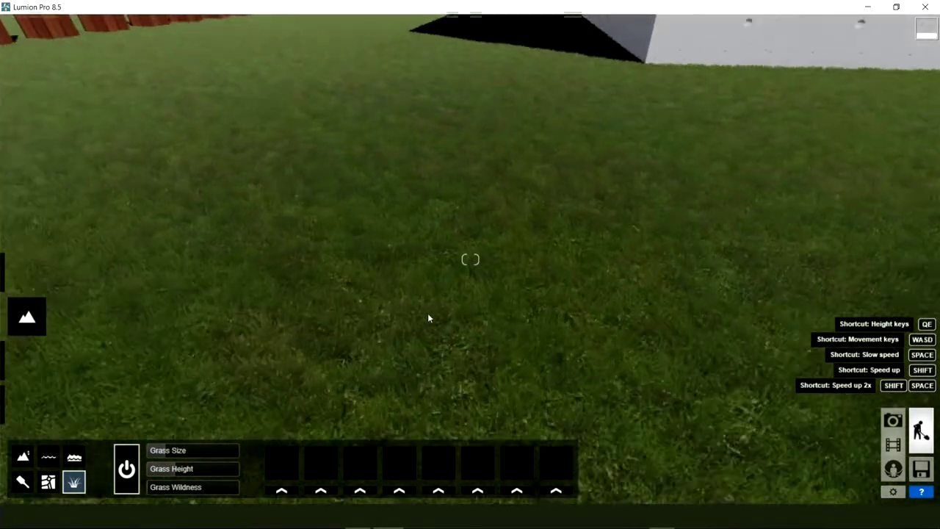
{"action": "right_click_drag", "start_coordinate": [470, 260], "coordinate": [470, 259]}
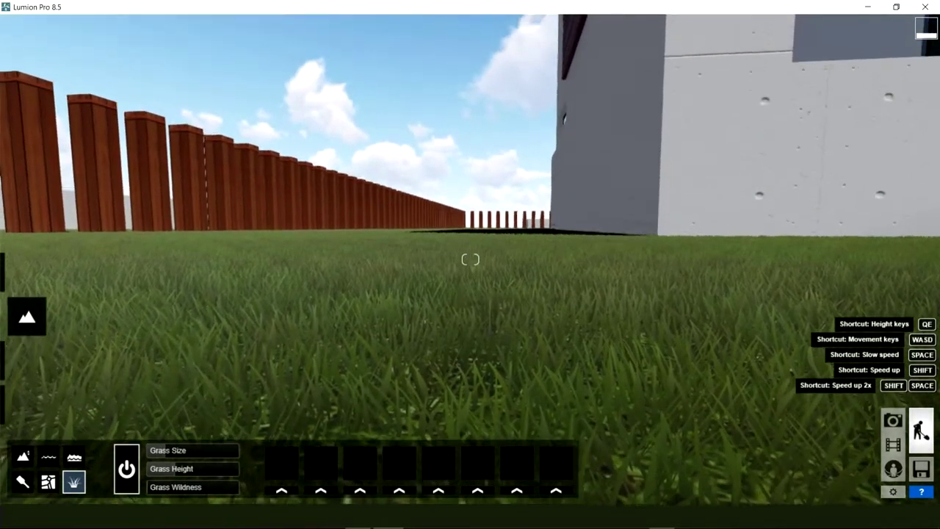
{"action": "right_click_drag", "start_coordinate": [463, 259], "coordinate": [459, 295]}
{"action": "key", "text": "q"}
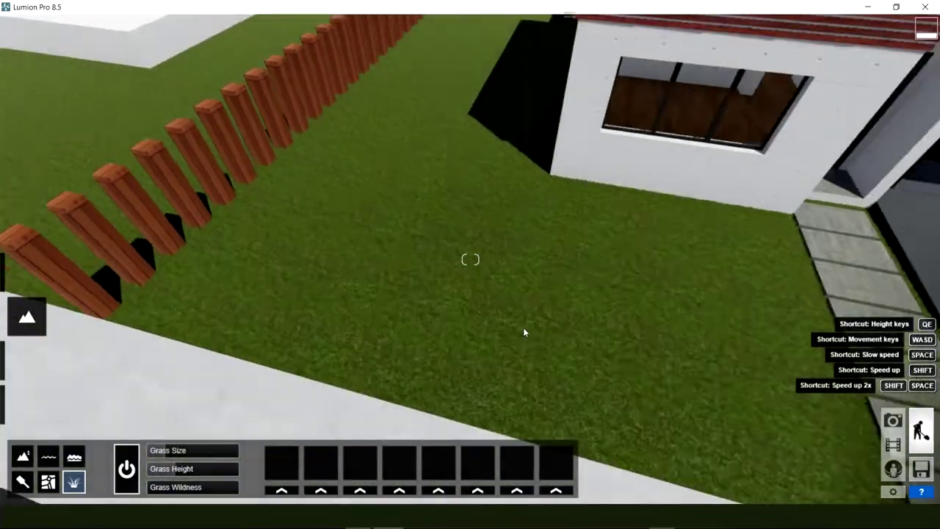
{"action": "right_click_drag", "start_coordinate": [524, 333], "coordinate": [279, 469]}
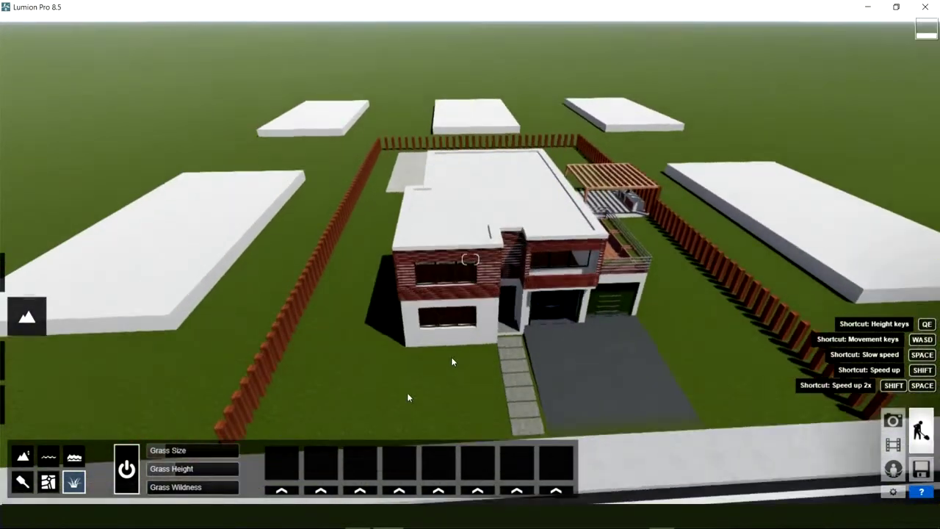
Add yellow crocus flowers as a grass detail type and enlarge them to about 0.7.
{"action": "left_click", "coordinate": [282, 490]}
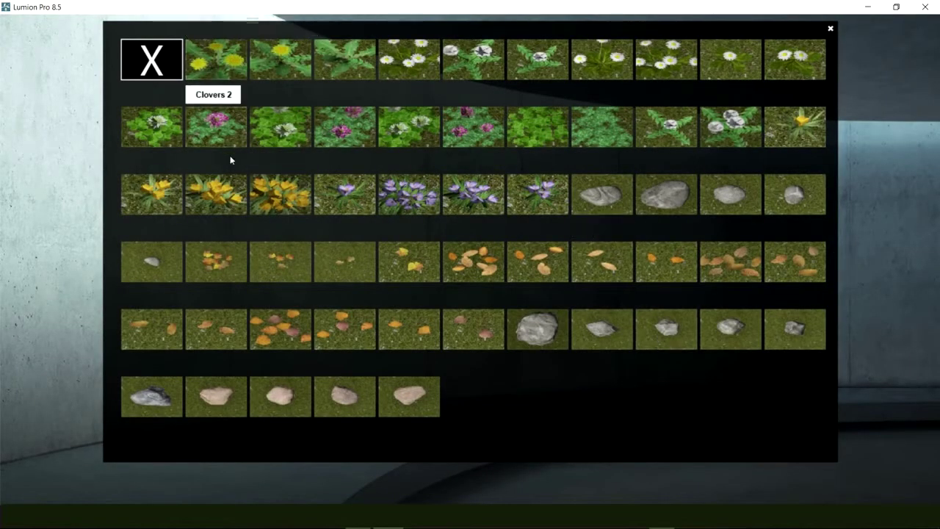
{"action": "left_click", "coordinate": [282, 193]}
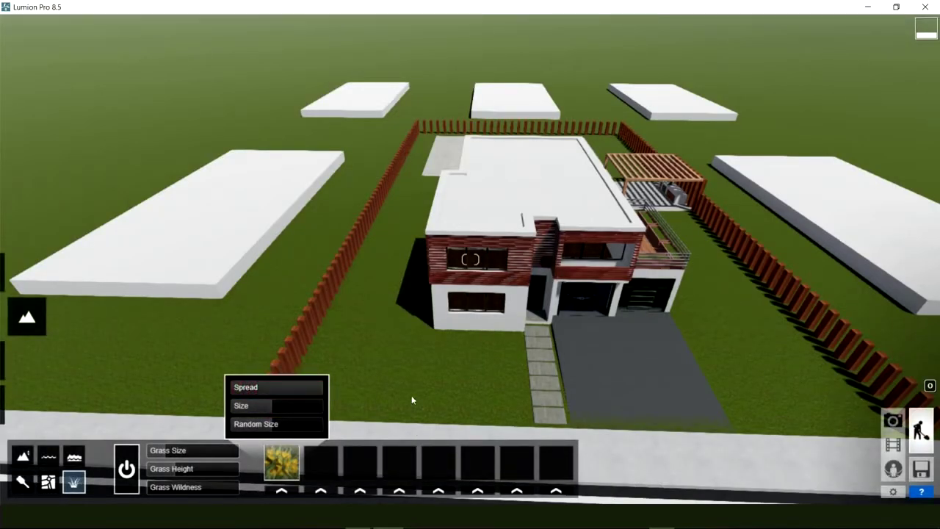
{"action": "scroll", "coordinate": [408, 360], "scroll_direction": "down", "scroll_amount": 5}
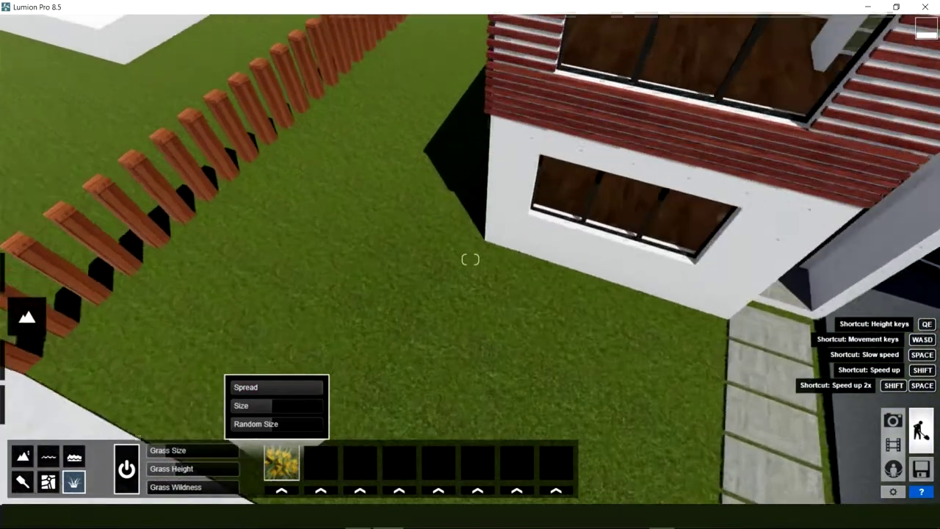
{"action": "key", "text": "a"}
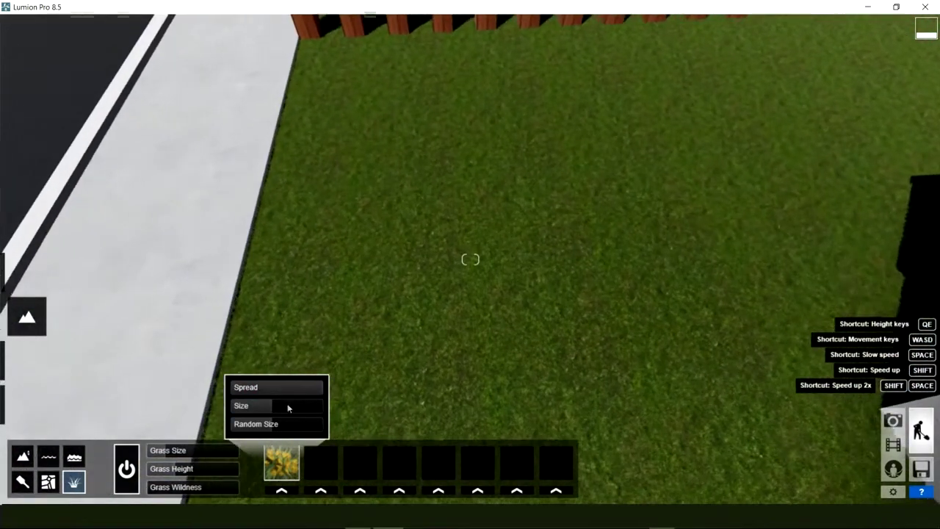
{"action": "left_click_drag", "start_coordinate": [288, 406], "coordinate": [299, 408]}
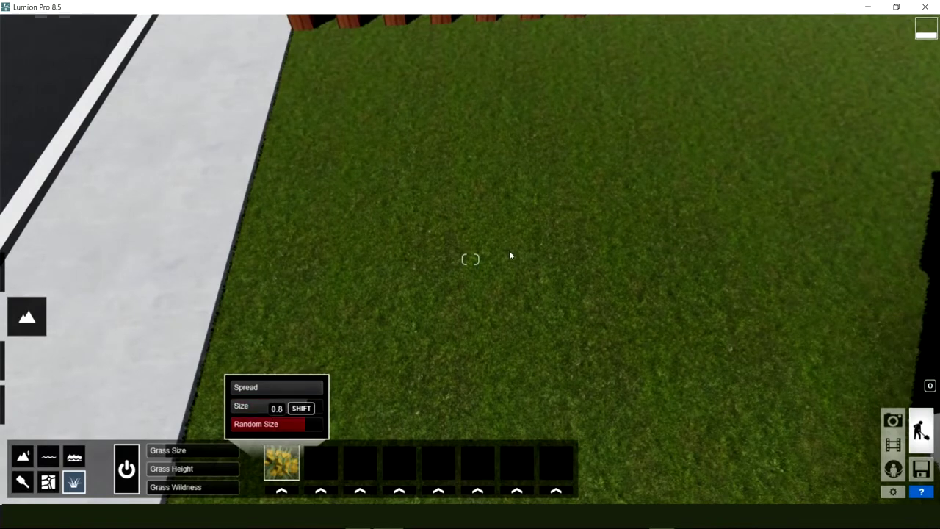
Move across the lawn and tilt up to look along the fence posts toward the house.
{"action": "key", "text": "d"}
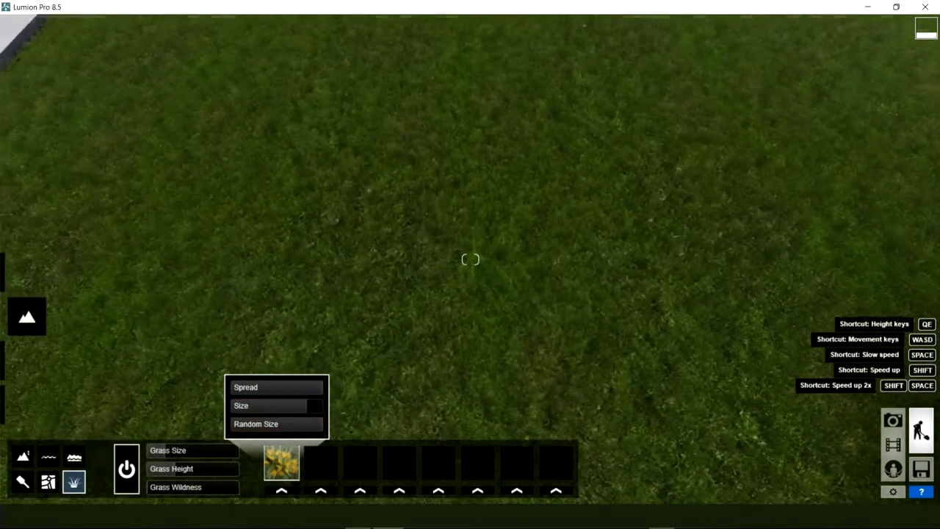
{"action": "key", "text": "d"}
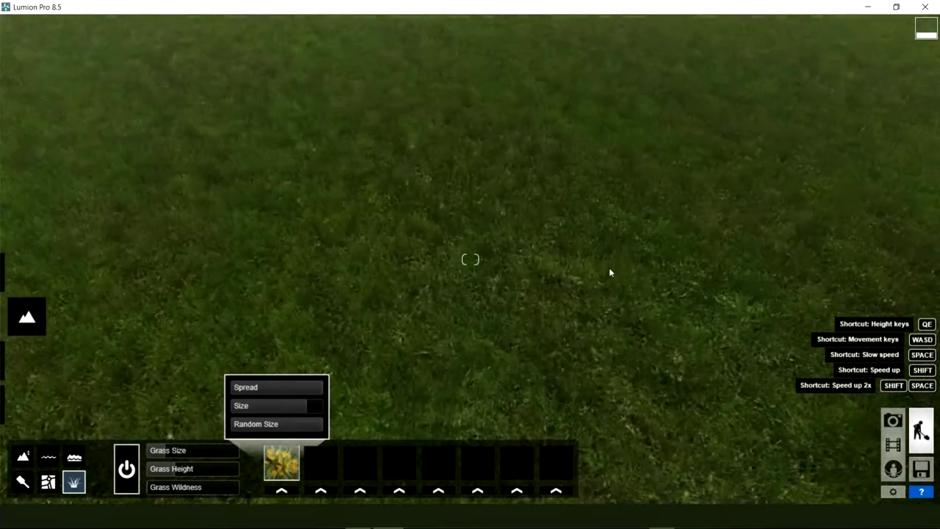
{"action": "key", "text": "d"}
{"action": "right_click_drag", "start_coordinate": [479, 270], "coordinate": [478, 282]}
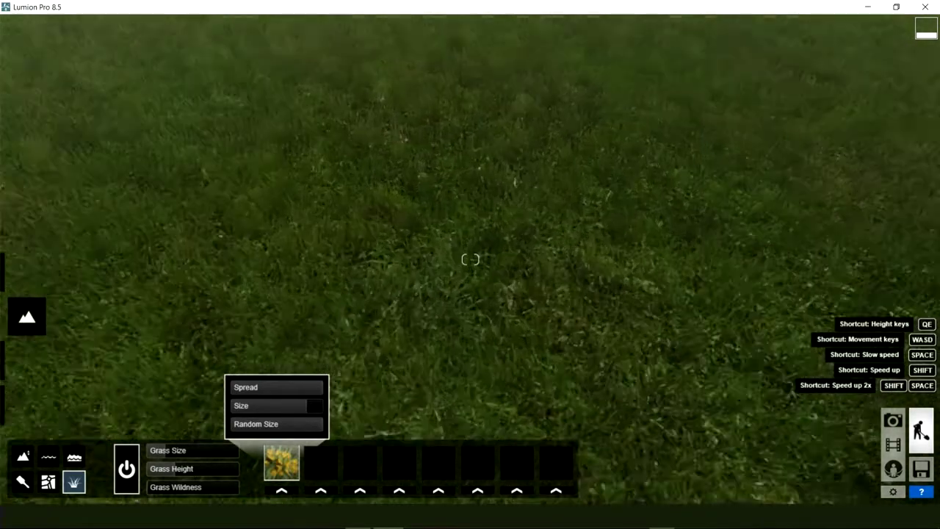
{"action": "key", "text": "w"}
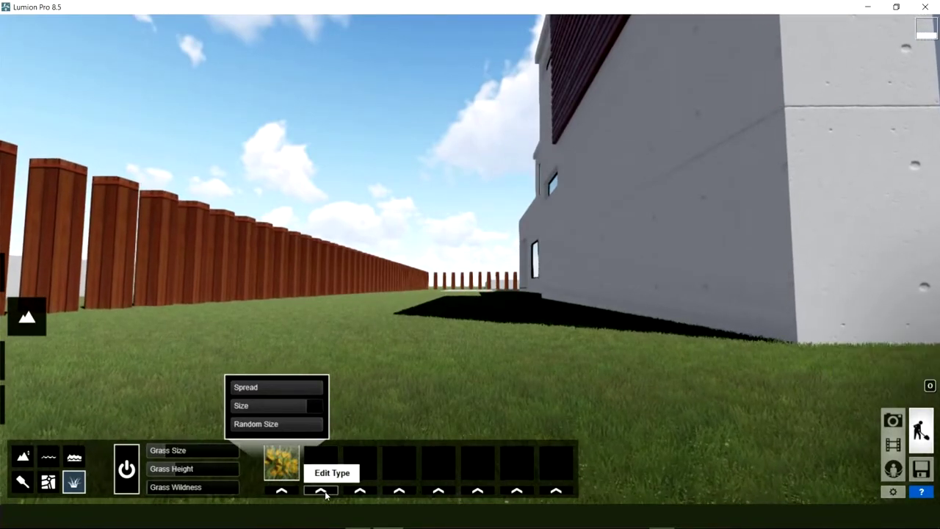
Add grey stones and dead leaves as grass detail types, widening the leaves' spread.
{"action": "left_click", "coordinate": [323, 491]}
{"action": "left_click", "coordinate": [536, 336]}
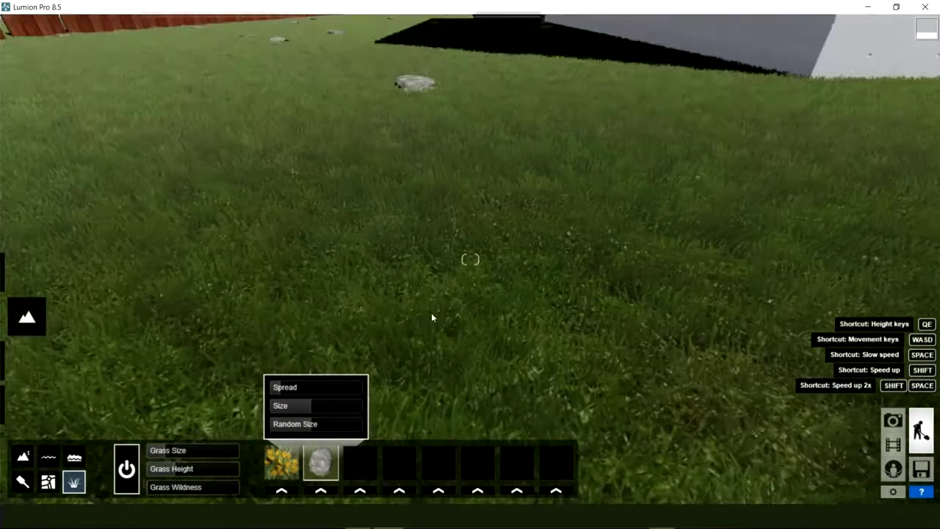
{"action": "right_click_drag", "start_coordinate": [431, 312], "coordinate": [808, 254]}
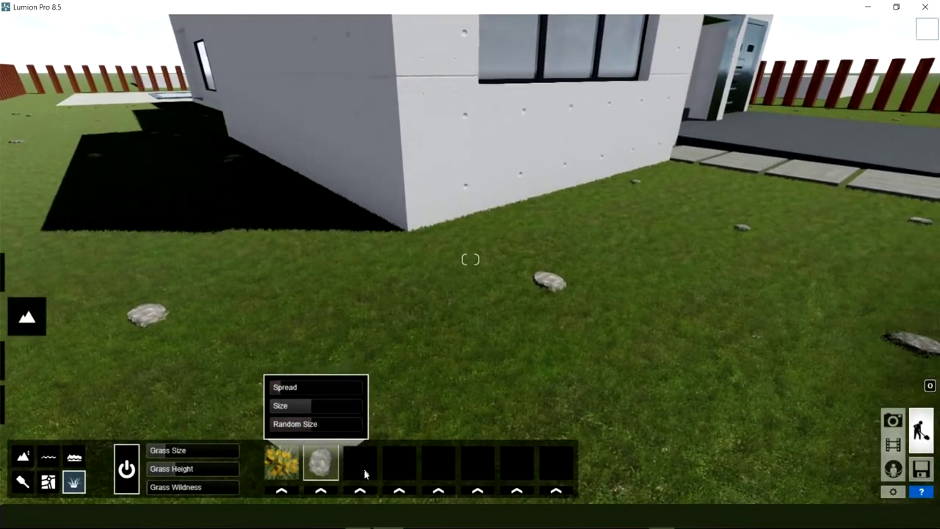
{"action": "left_click", "coordinate": [360, 493]}
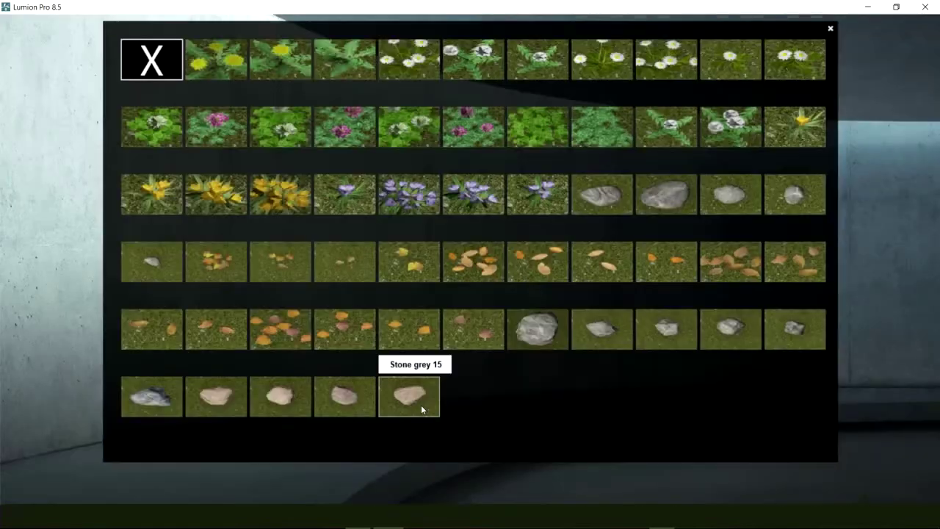
{"action": "left_click", "coordinate": [729, 267]}
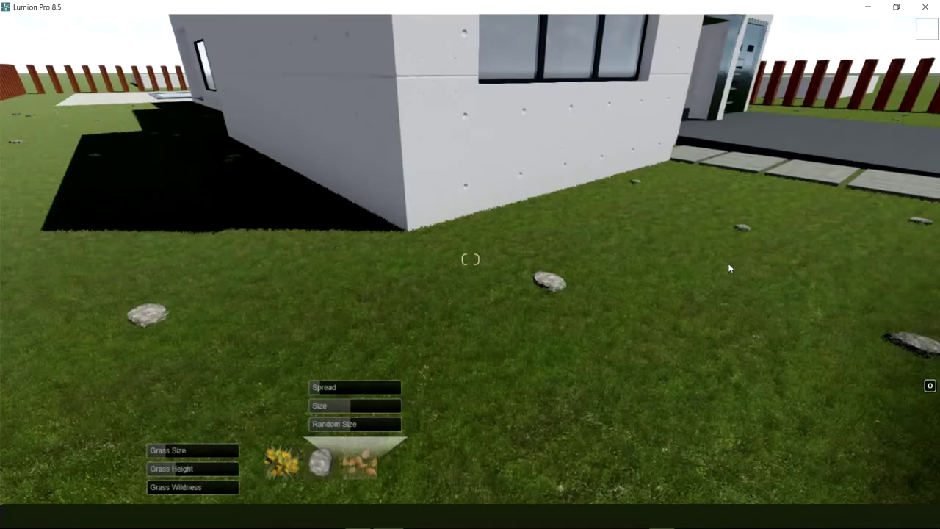
{"action": "right_click_drag", "start_coordinate": [614, 340], "coordinate": [398, 424]}
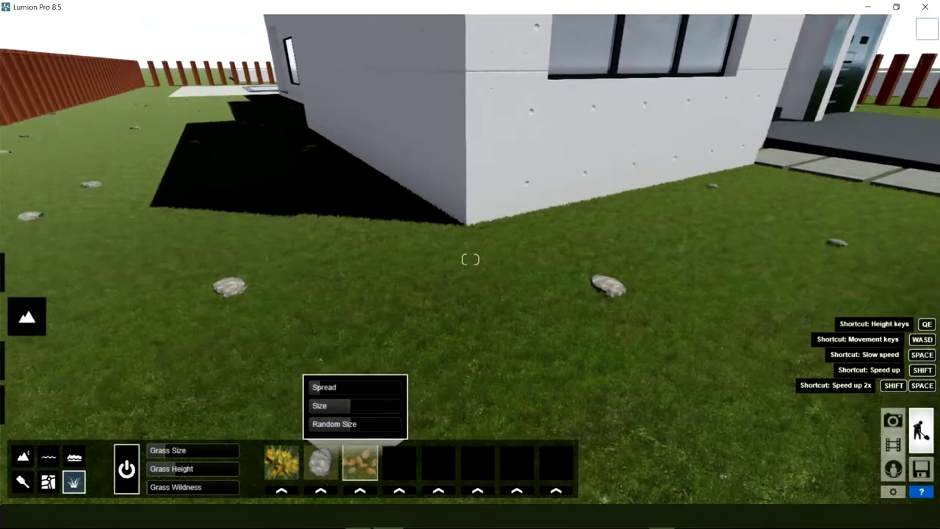
{"action": "left_click_drag", "start_coordinate": [325, 389], "coordinate": [342, 389]}
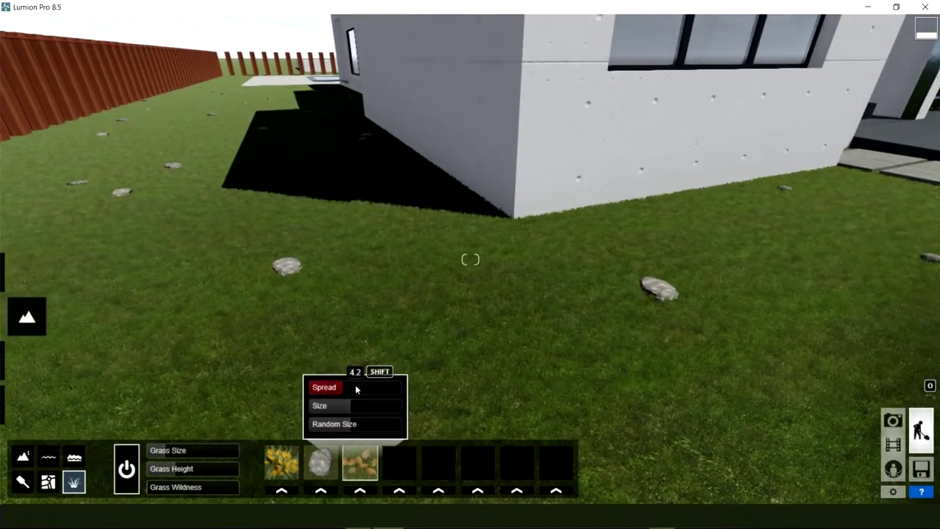
{"action": "mouse_move", "coordinate": [360, 388]}
{"action": "right_mouse_down"}
{"action": "mouse_move", "coordinate": [514, 441]}
{"action": "mouse_move", "coordinate": [309, 382]}
{"action": "right_mouse_up"}
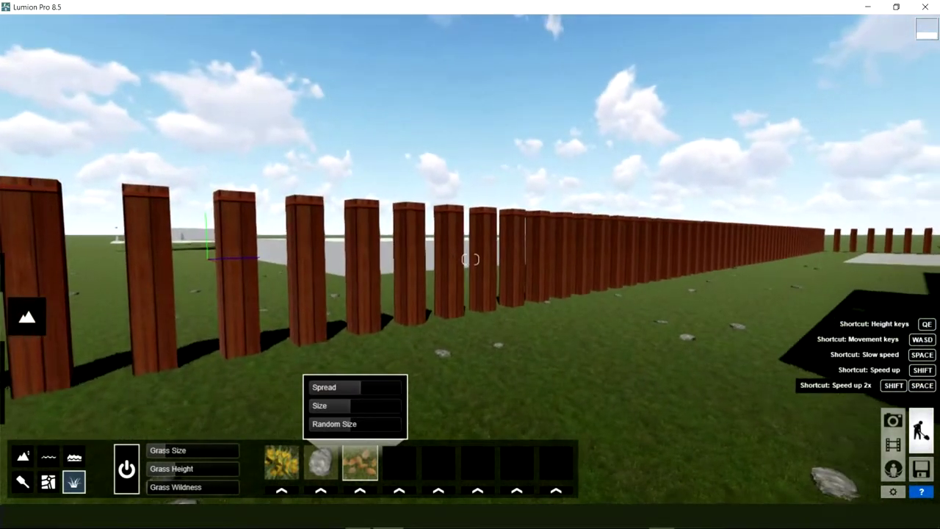
Fly over to the brick planters on the deck and enter material editing mode.
{"action": "right_click_drag", "start_coordinate": [368, 276], "coordinate": [367, 275]}
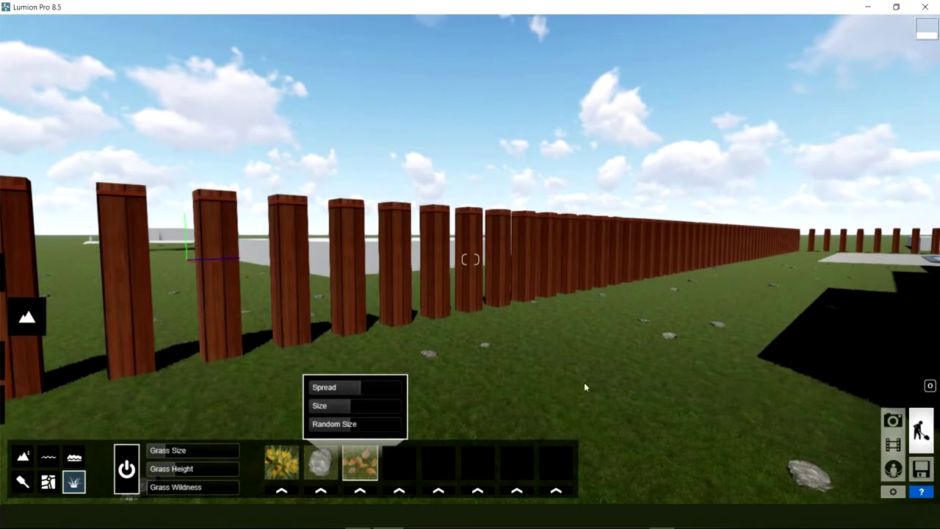
{"action": "right_click_drag", "start_coordinate": [565, 341], "coordinate": [631, 396]}
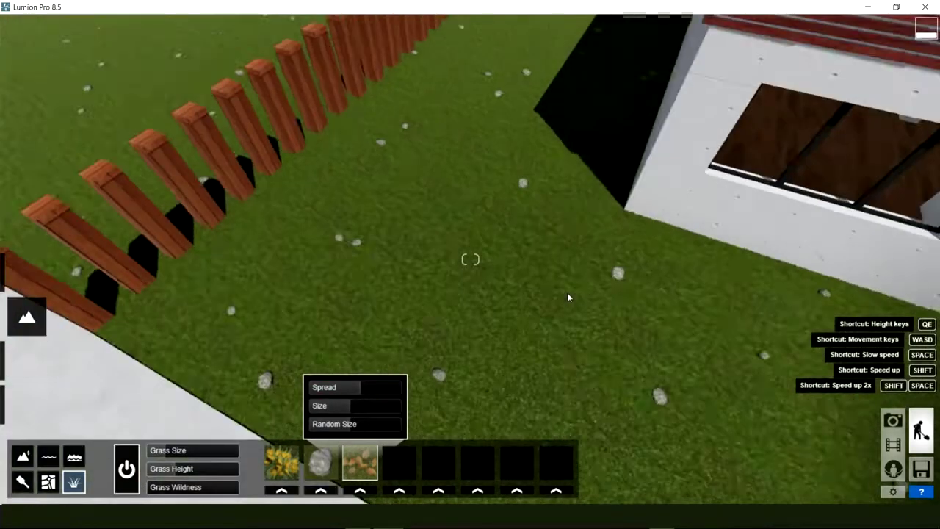
{"action": "scroll", "coordinate": [567, 293], "scroll_direction": "down", "scroll_amount": 10}
{"action": "mouse_move", "coordinate": [567, 292]}
{"action": "right_mouse_down"}
{"action": "mouse_move", "coordinate": [562, 277]}
{"action": "mouse_move", "coordinate": [441, 243]}
{"action": "right_mouse_up"}
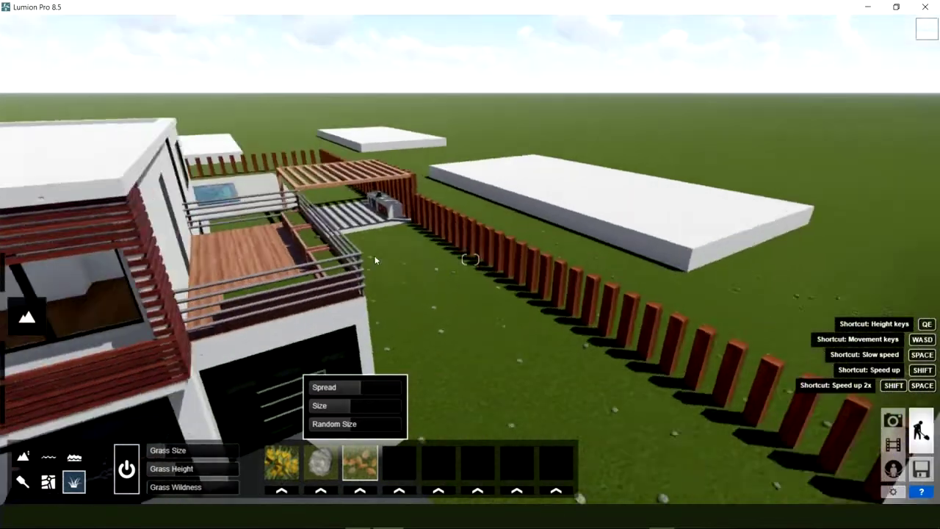
{"action": "scroll", "coordinate": [440, 242], "scroll_direction": "up", "scroll_amount": 5}
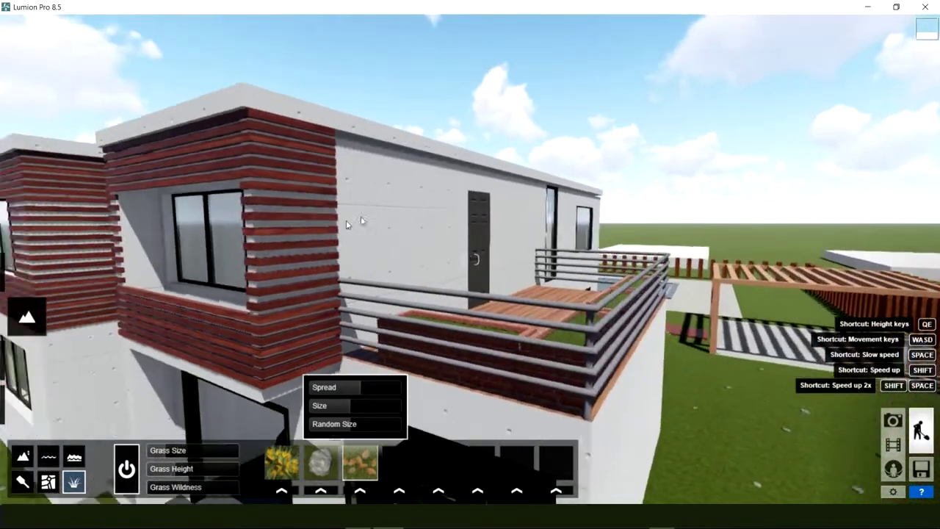
{"action": "mouse_move", "coordinate": [441, 243]}
{"action": "right_mouse_down"}
{"action": "mouse_move", "coordinate": [433, 212]}
{"action": "mouse_move", "coordinate": [558, 243]}
{"action": "right_mouse_up"}
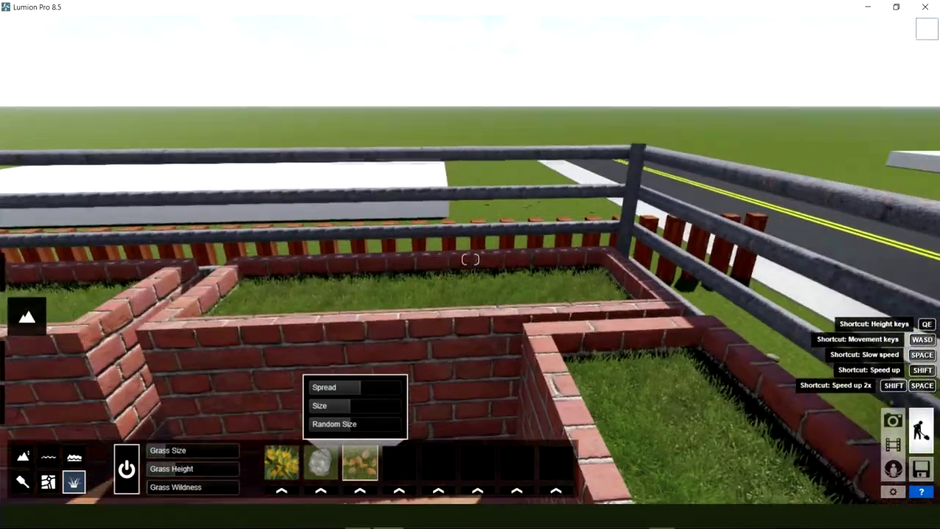
{"action": "right_click_drag", "start_coordinate": [470, 259], "coordinate": [470, 316]}
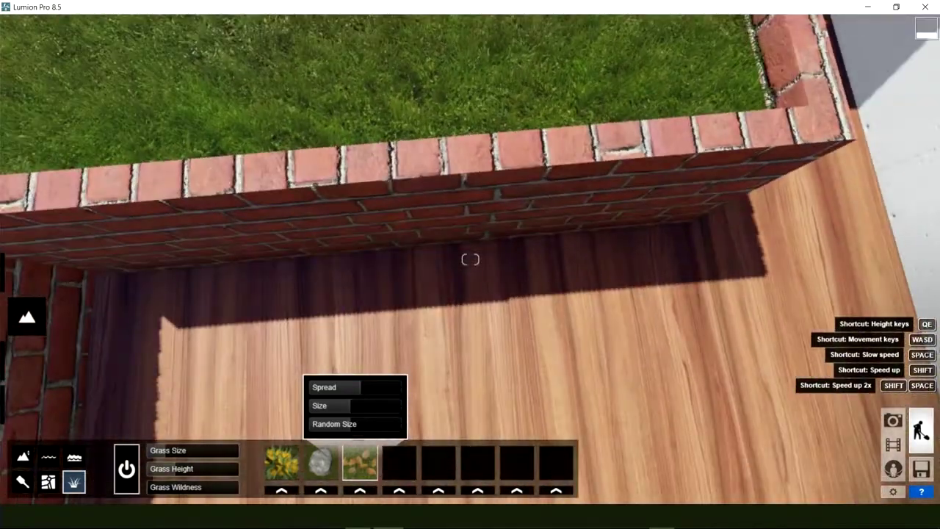
{"action": "scroll", "coordinate": [470, 259], "scroll_direction": "down", "scroll_amount": 5}
{"action": "right_click_drag", "start_coordinate": [470, 259], "coordinate": [411, 243]}
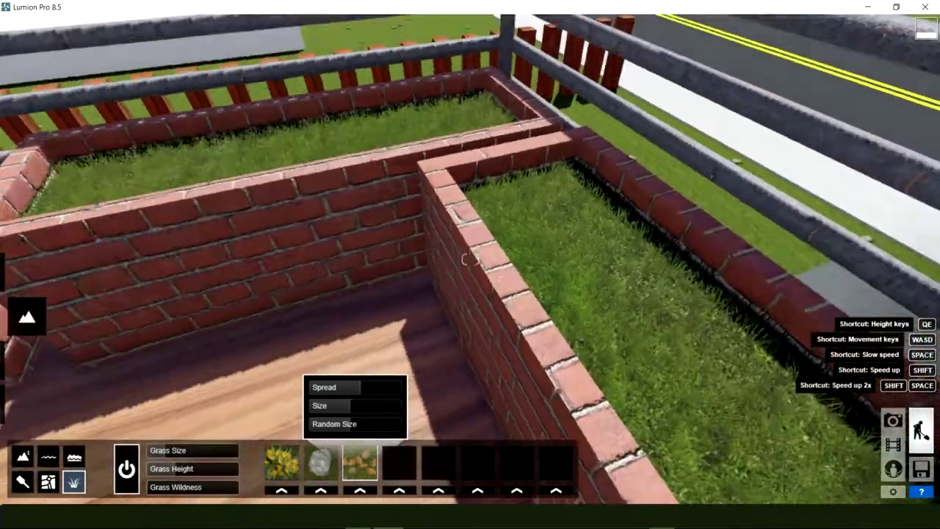
{"action": "right_click_drag", "start_coordinate": [470, 259], "coordinate": [470, 220]}
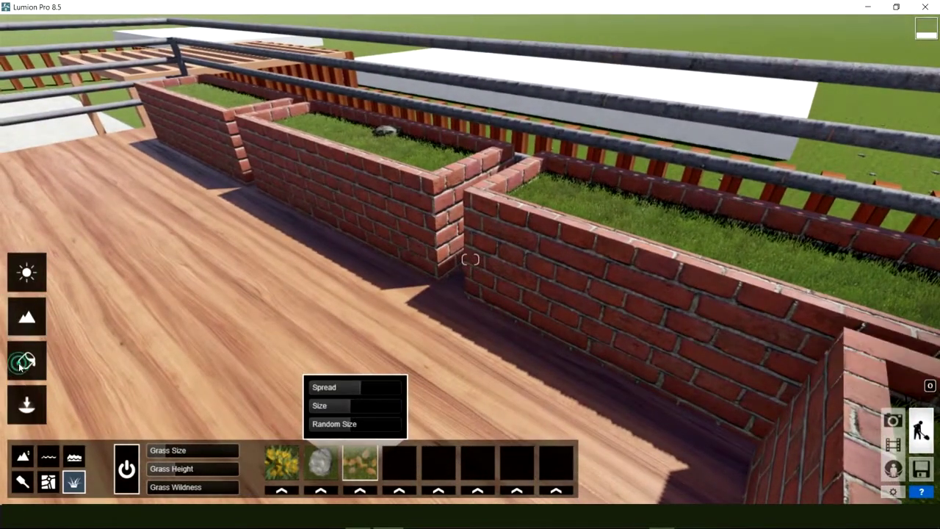
{"action": "left_click", "coordinate": [21, 367]}
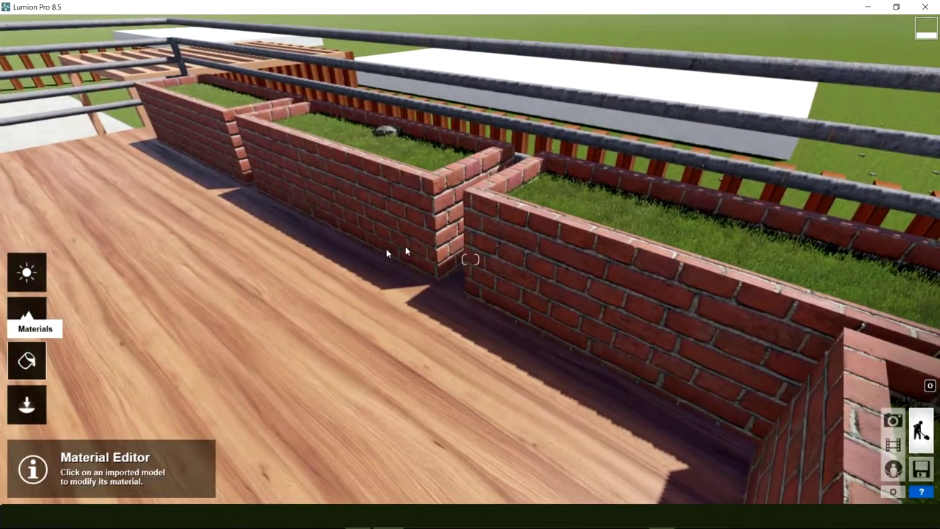
Select the brick planters and try dark stone, stacked slate and Poliigon materials on them.
{"action": "left_click", "coordinate": [499, 263]}
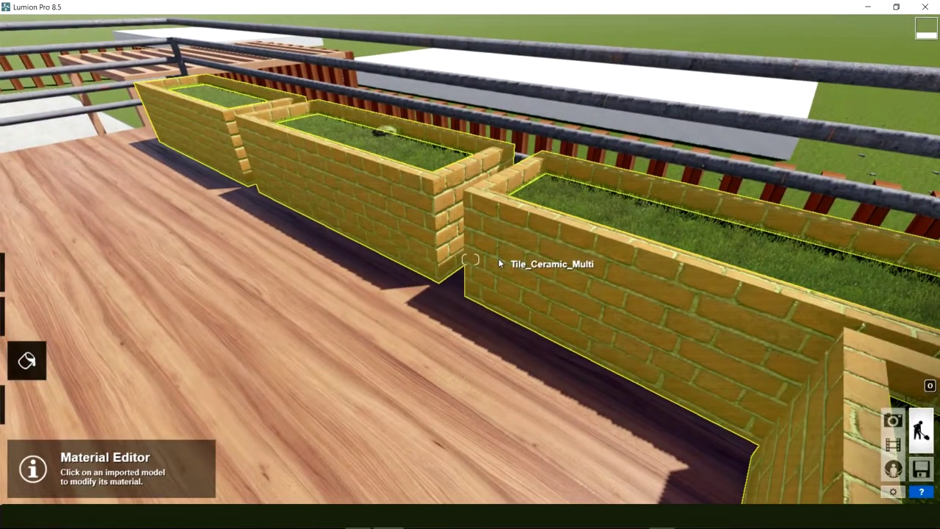
{"action": "left_click", "coordinate": [498, 263]}
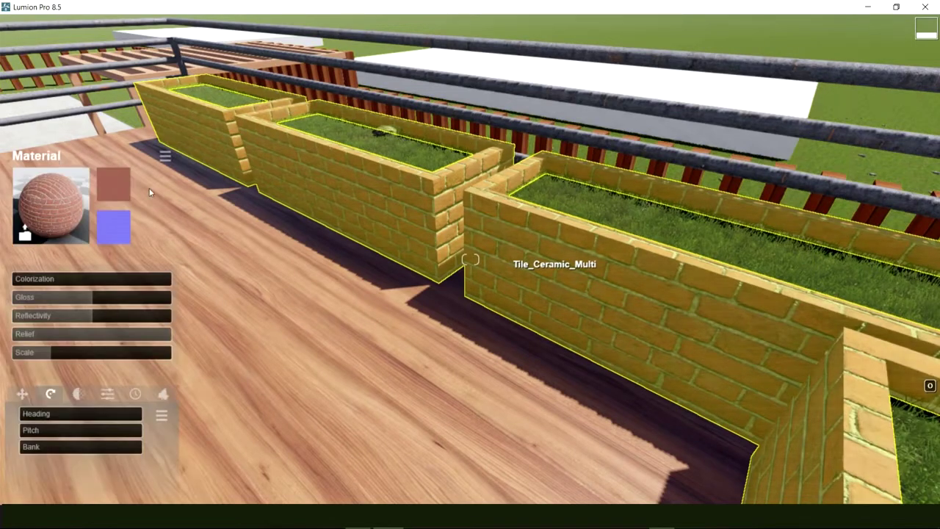
{"action": "left_click", "coordinate": [48, 212]}
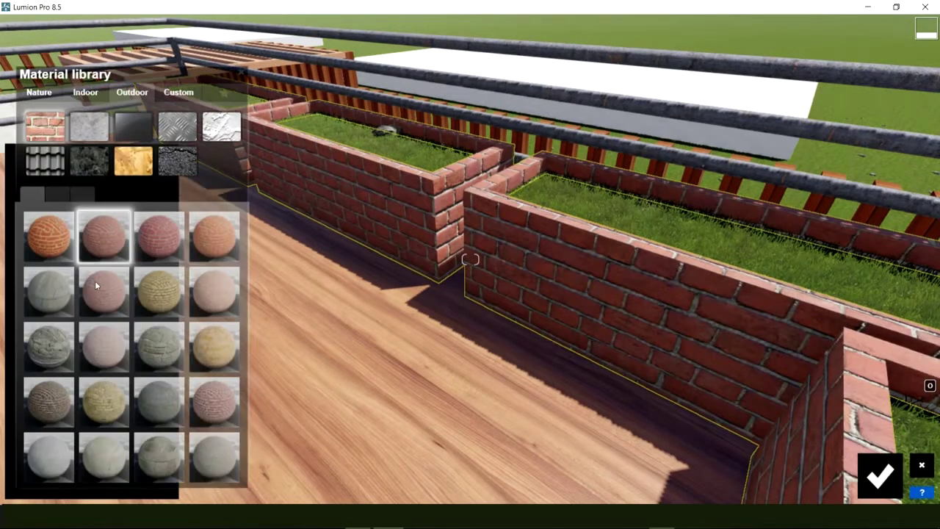
{"action": "left_click", "coordinate": [60, 200]}
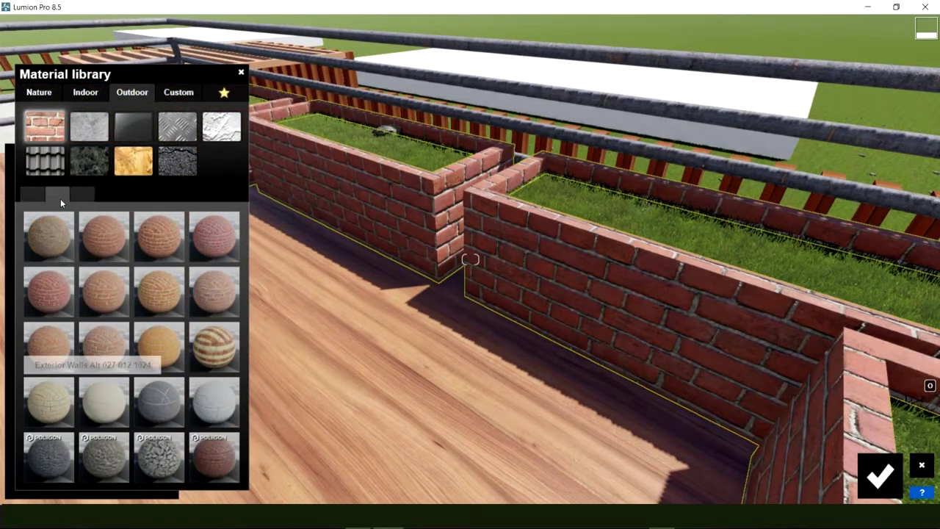
{"action": "left_click", "coordinate": [52, 479]}
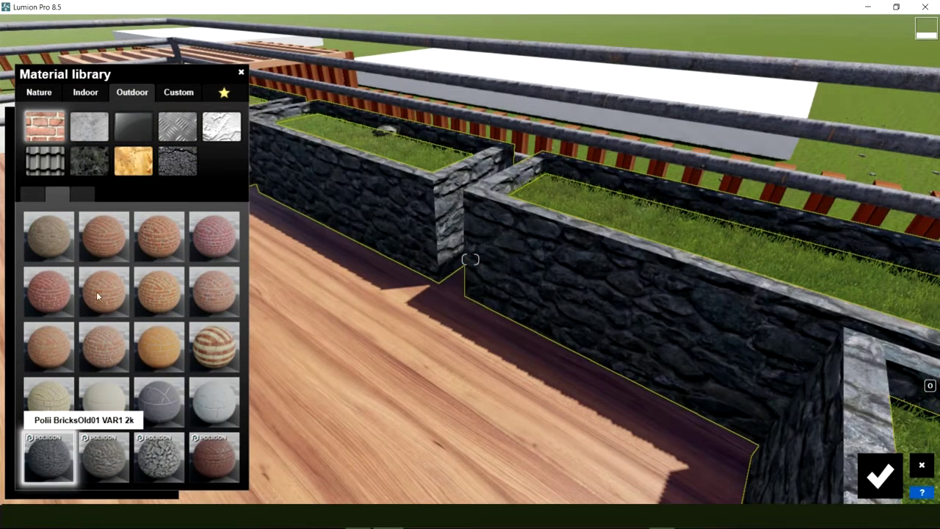
{"action": "left_click", "coordinate": [86, 197]}
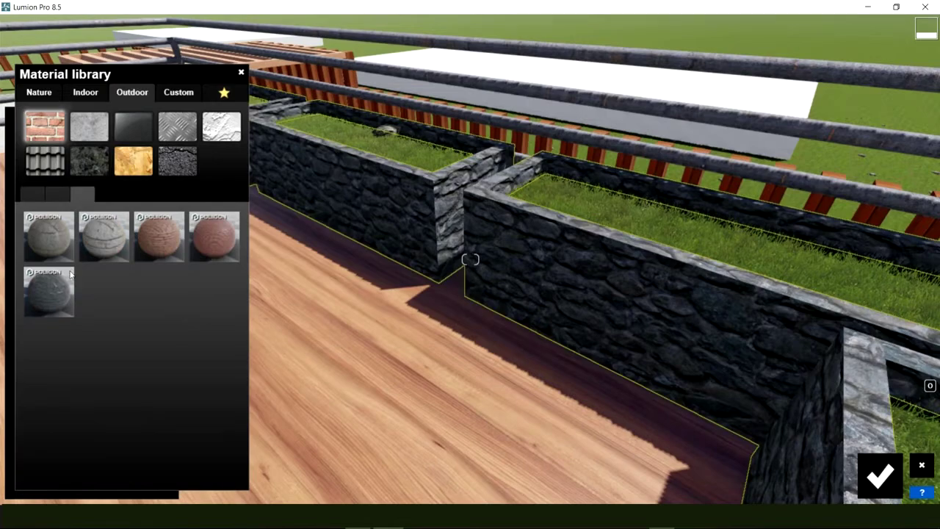
{"action": "left_click", "coordinate": [59, 290]}
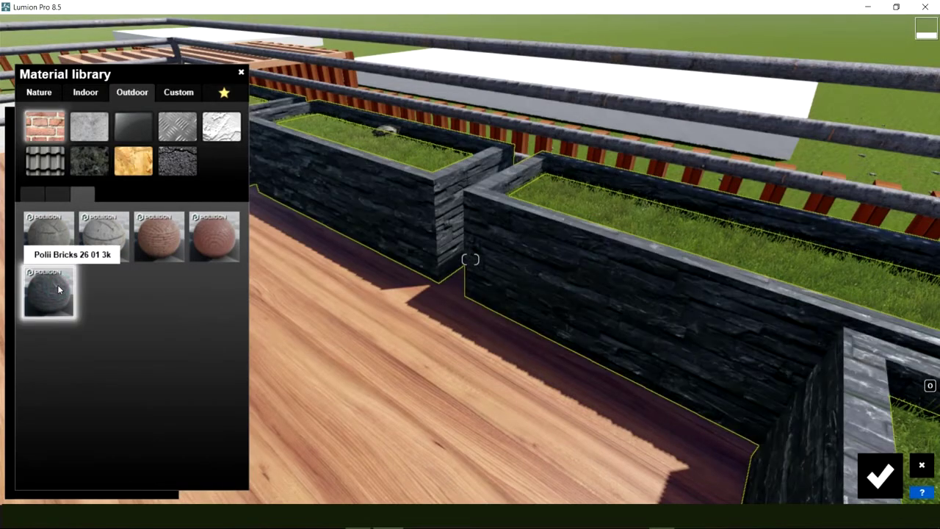
{"action": "mouse_move", "coordinate": [470, 259]}
{"action": "right_mouse_down"}
{"action": "mouse_move", "coordinate": [486, 240]}
{"action": "mouse_move", "coordinate": [470, 259]}
{"action": "right_mouse_up"}
{"action": "left_click", "coordinate": [49, 237]}
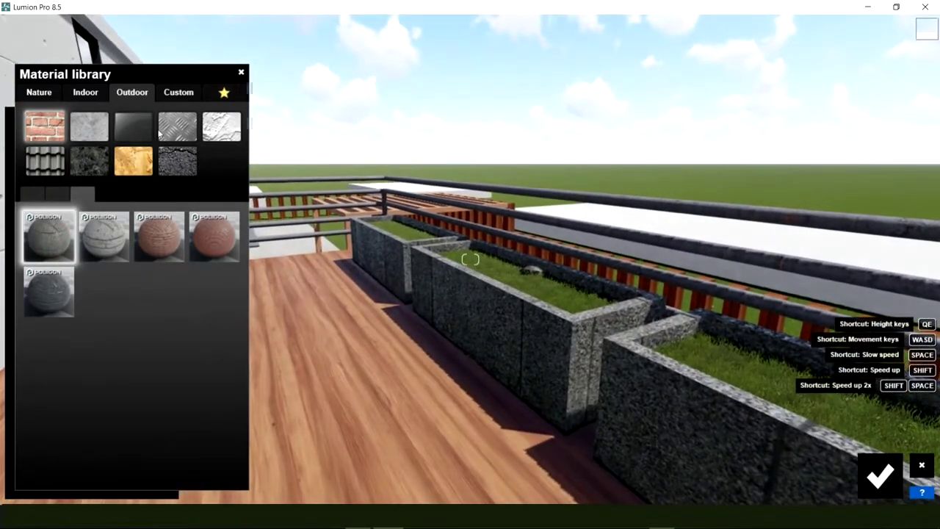
Apply a grey concrete stone material to the planters and confirm the change.
{"action": "left_click", "coordinate": [94, 169]}
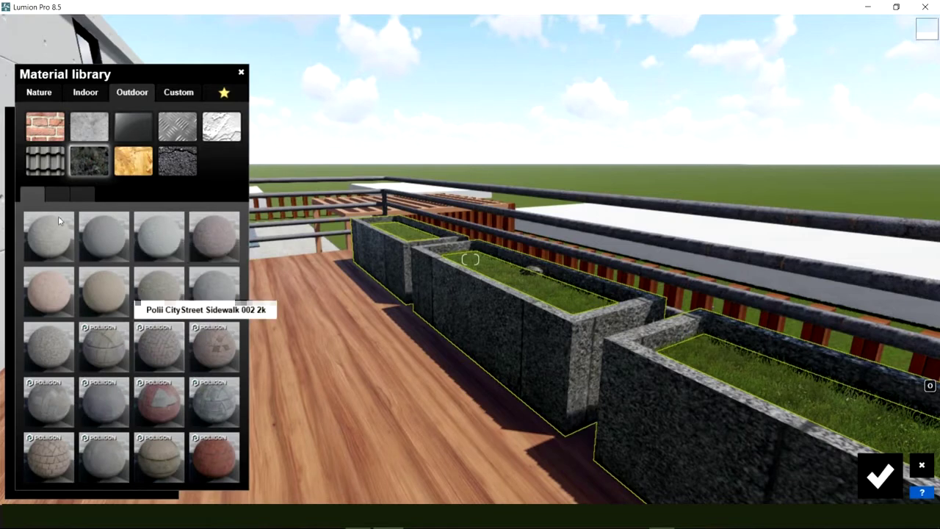
{"action": "left_click", "coordinate": [53, 196]}
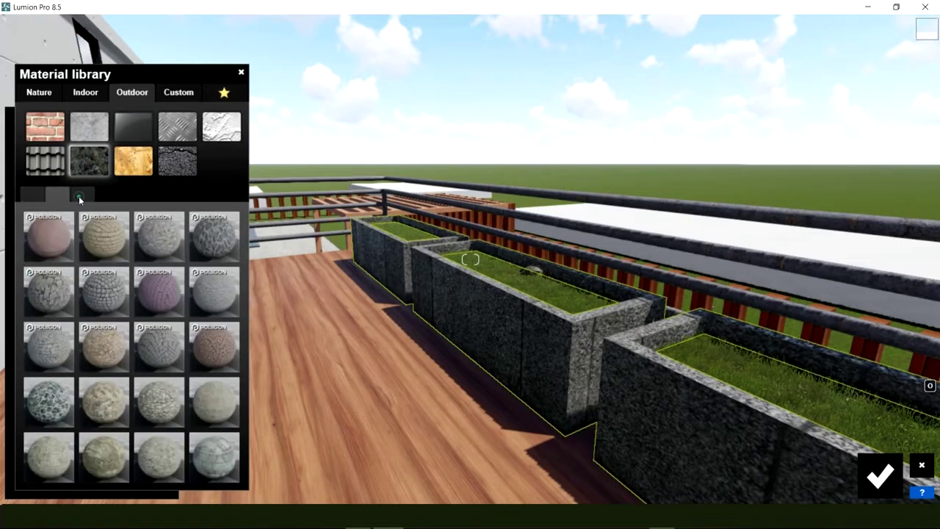
{"action": "left_click", "coordinate": [79, 196]}
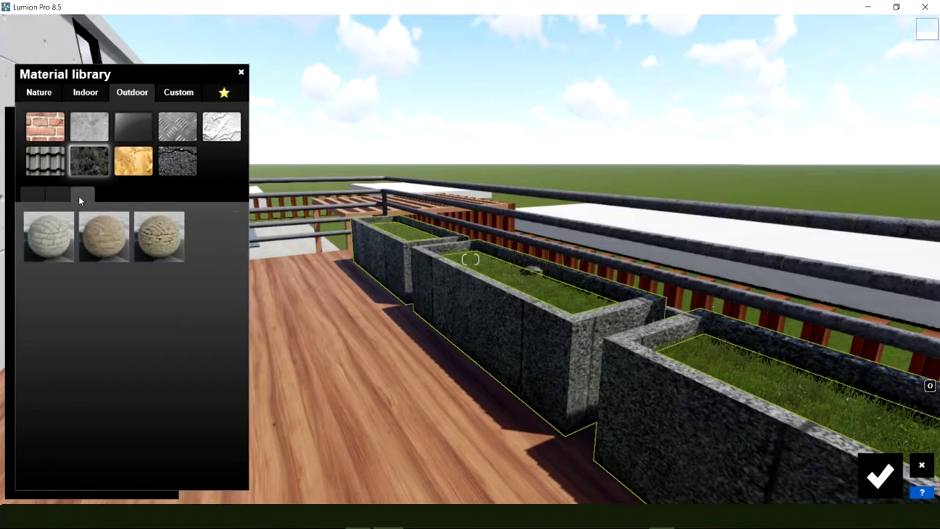
{"action": "left_click", "coordinate": [34, 197]}
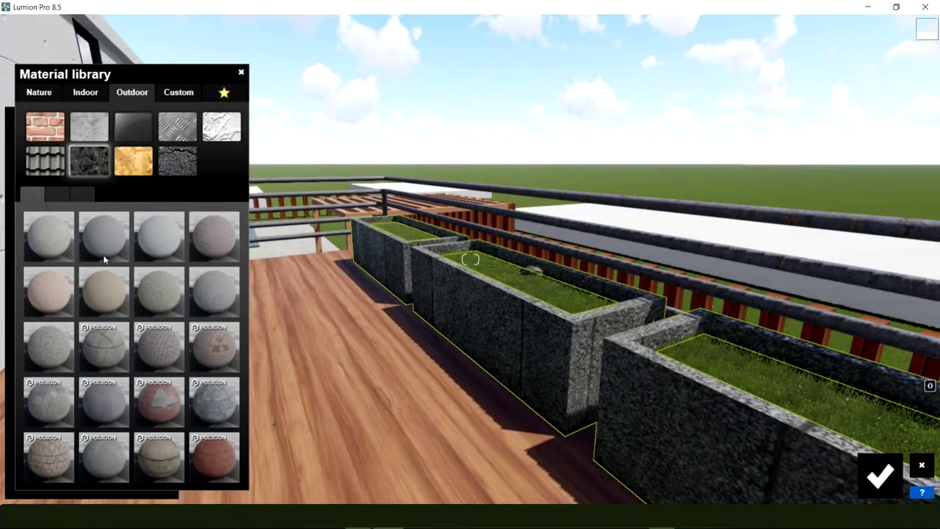
{"action": "left_click", "coordinate": [116, 398]}
{"action": "right_click_drag", "start_coordinate": [389, 301], "coordinate": [412, 294]}
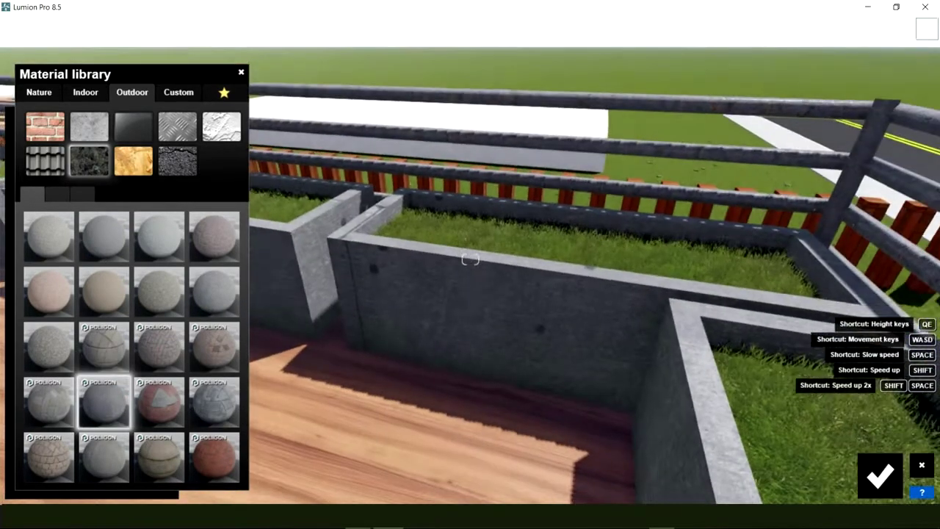
{"action": "right_click_drag", "start_coordinate": [470, 259], "coordinate": [883, 481]}
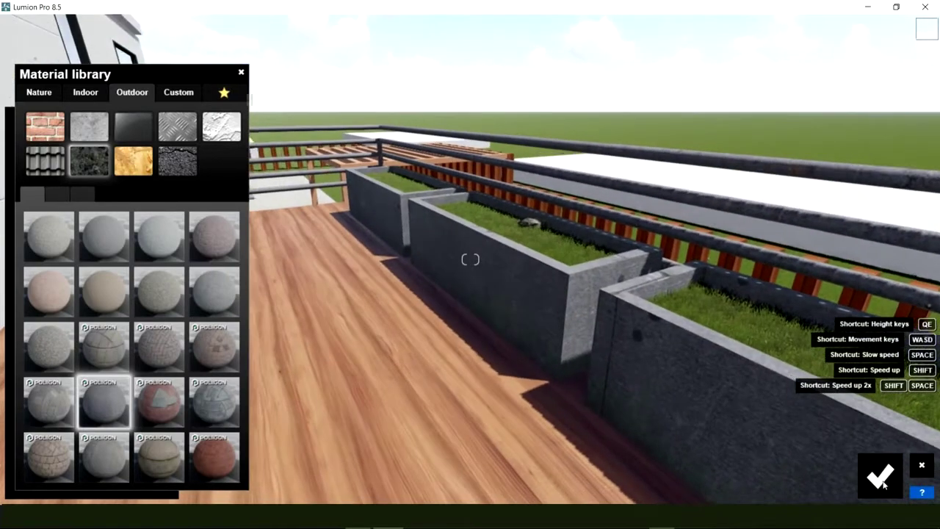
{"action": "left_click", "coordinate": [883, 477]}
{"action": "left_click", "coordinate": [883, 478]}
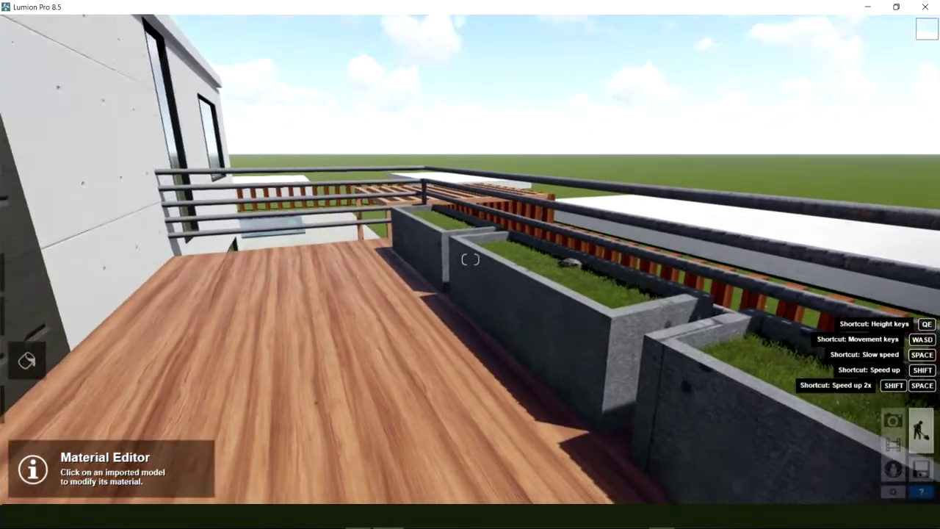
Overwrite the scene file MODELO PARA RENDERS CURSO.ls8 and return to the build view.
{"action": "mouse_move", "coordinate": [470, 259]}
{"action": "right_mouse_down"}
{"action": "mouse_move", "coordinate": [385, 280]}
{"action": "mouse_move", "coordinate": [470, 259]}
{"action": "right_mouse_up"}
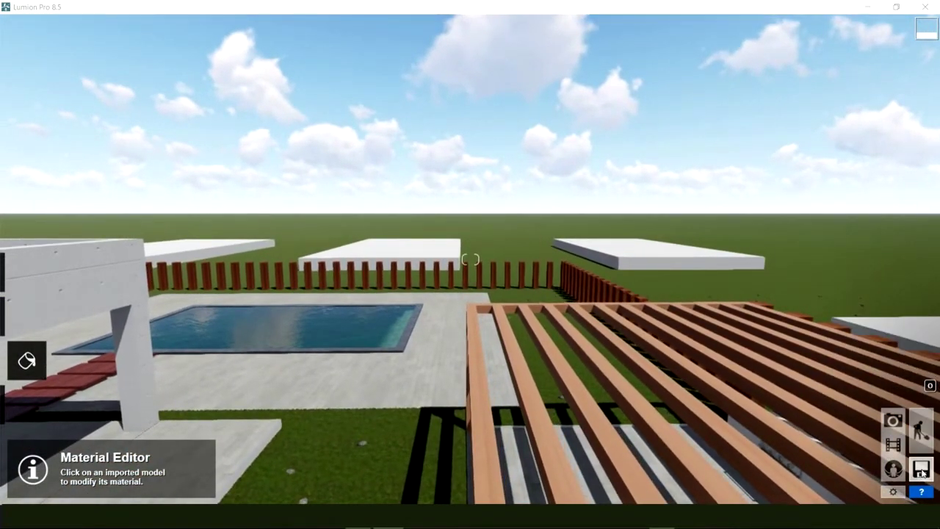
{"action": "left_click", "coordinate": [921, 470]}
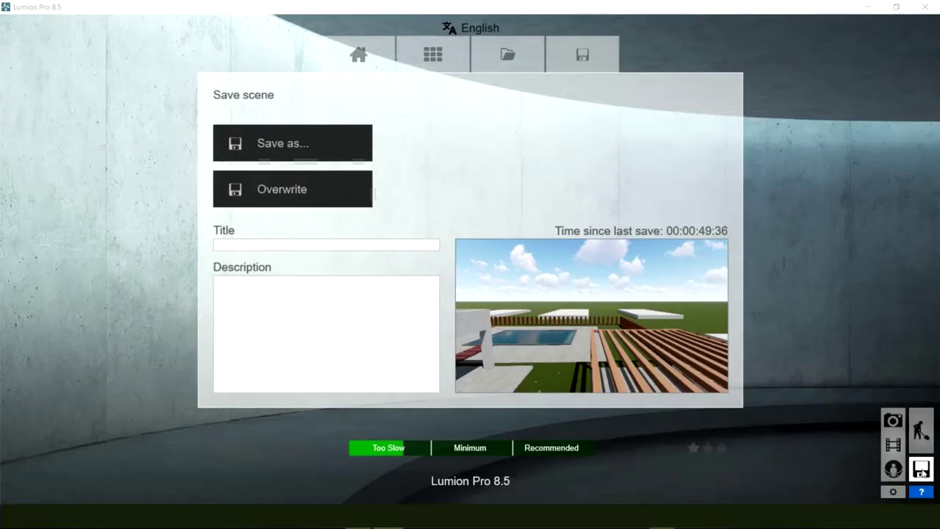
{"action": "left_click", "coordinate": [294, 191]}
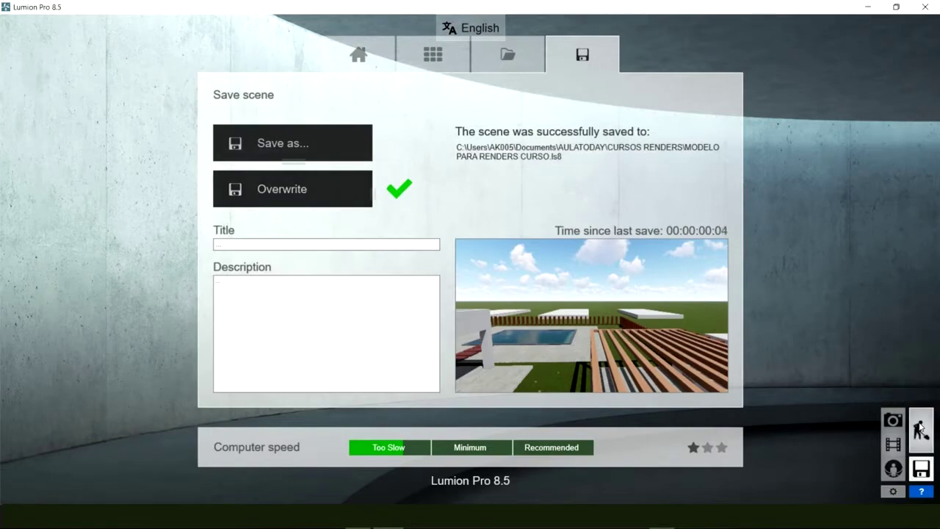
{"action": "left_click", "coordinate": [920, 429]}
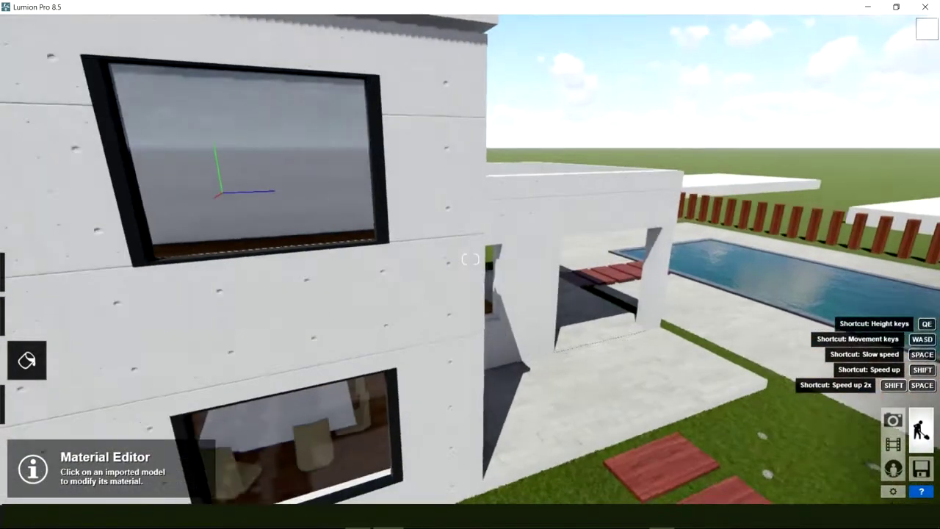
{"action": "mouse_move", "coordinate": [470, 259]}
{"action": "right_mouse_down"}
{"action": "mouse_move", "coordinate": [486, 255]}
{"action": "mouse_move", "coordinate": [438, 234]}
{"action": "mouse_move", "coordinate": [532, 270]}
{"action": "mouse_move", "coordinate": [514, 382]}
{"action": "right_mouse_up"}
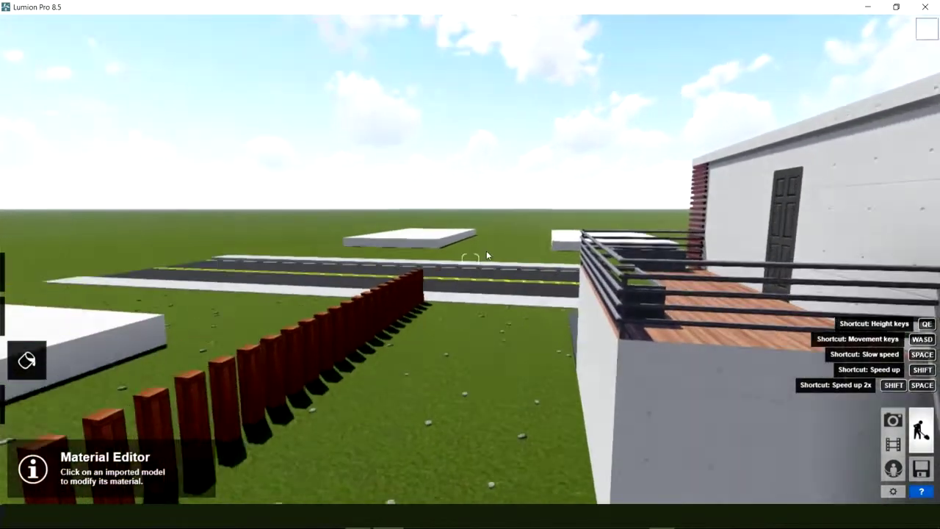
{"action": "key", "text": "w"}
{"action": "key", "text": "w"}
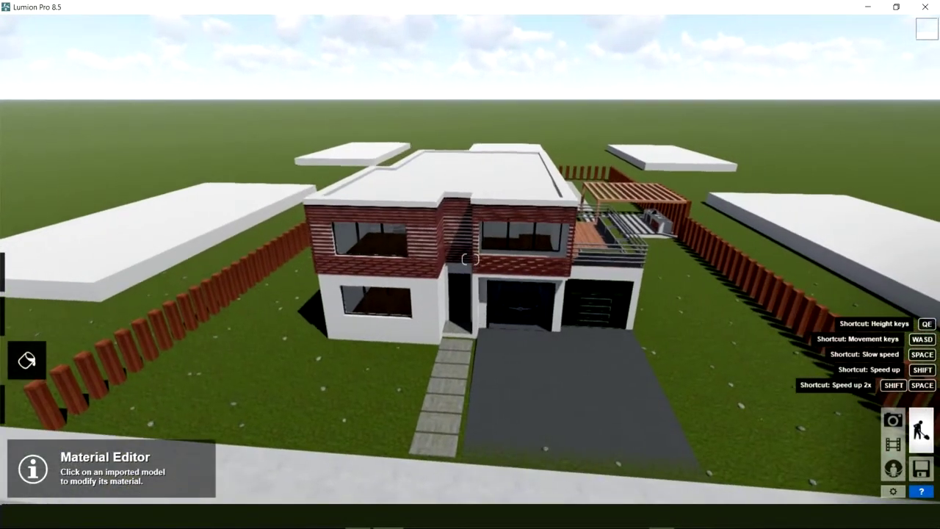
{"action": "right_click_drag", "start_coordinate": [497, 316], "coordinate": [496, 289]}
{"action": "scroll", "coordinate": [497, 289], "scroll_direction": "up", "scroll_amount": 3}
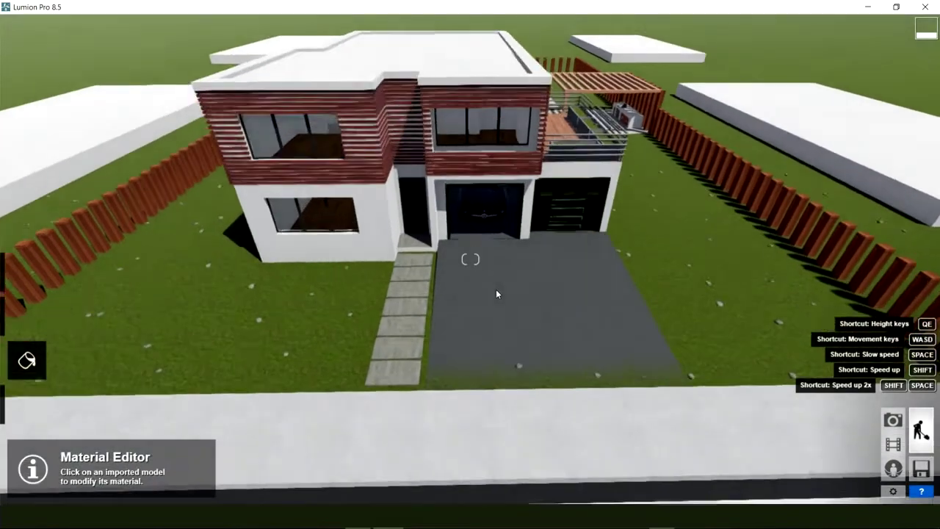
{"action": "key", "text": "a"}
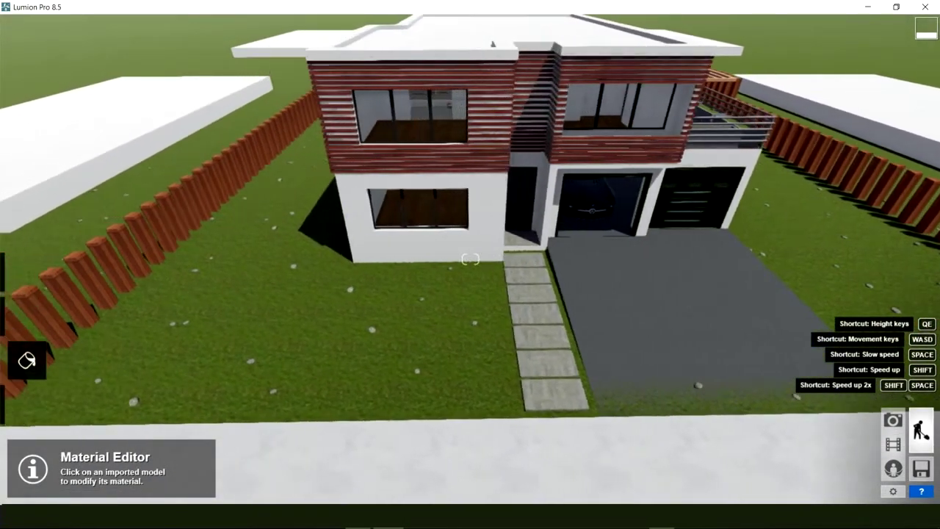
{"action": "key", "text": "a"}
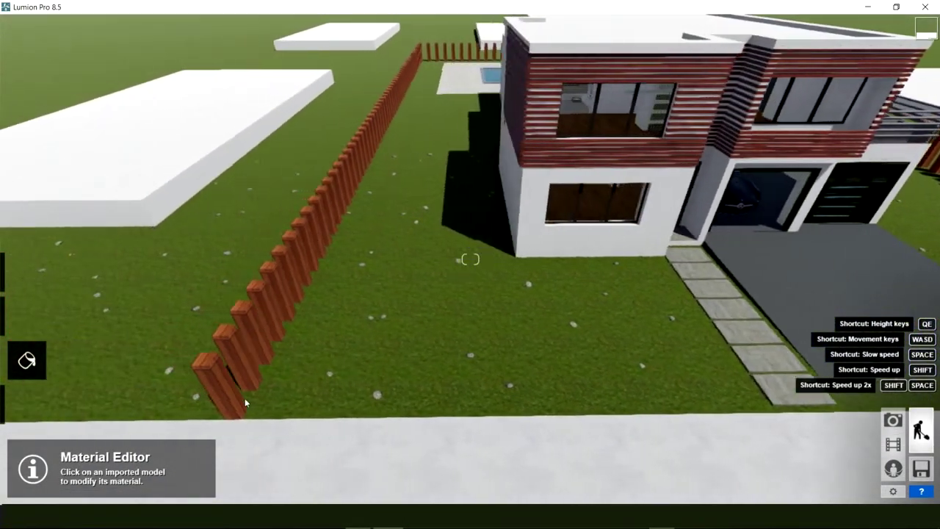
{"action": "key", "text": "a"}
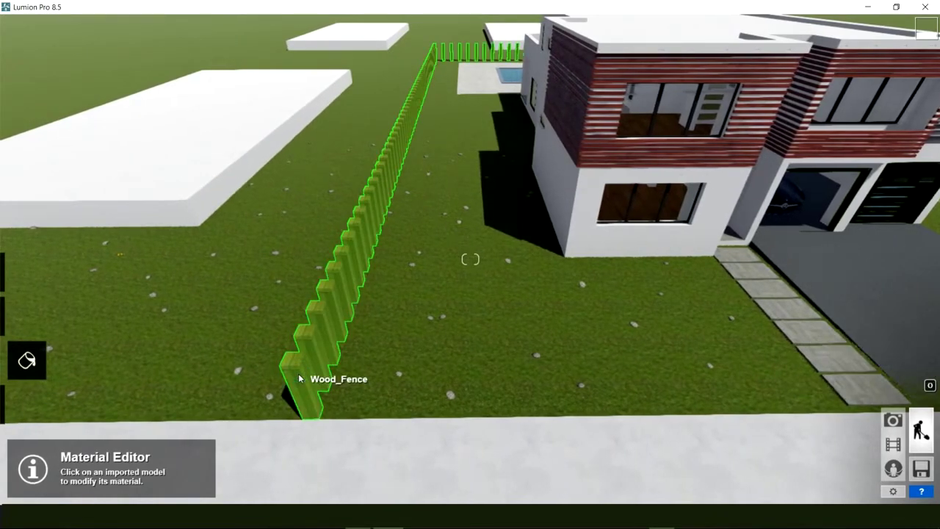
Apply Outdoor > Wood > Wood 019 1024 to the fence and rotate its grain to heading 275.4°.
{"action": "left_click", "coordinate": [299, 378]}
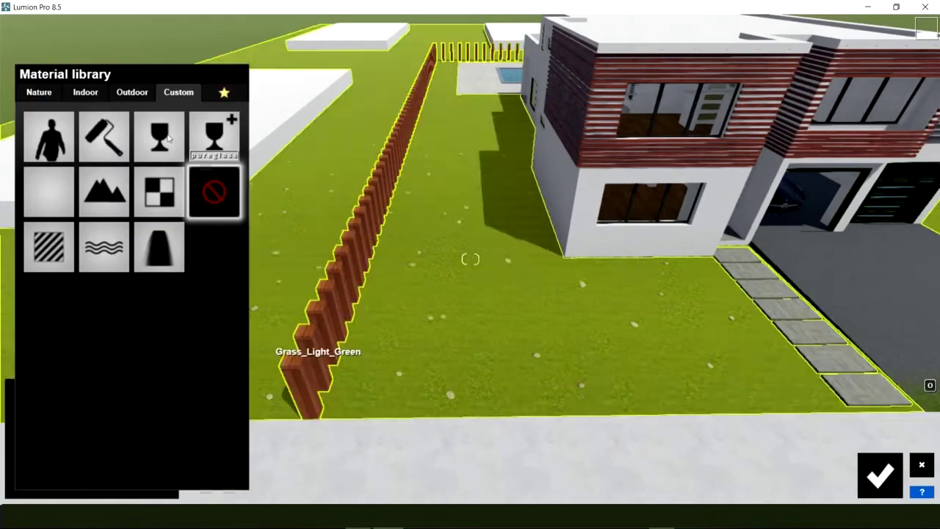
{"action": "left_click", "coordinate": [135, 92]}
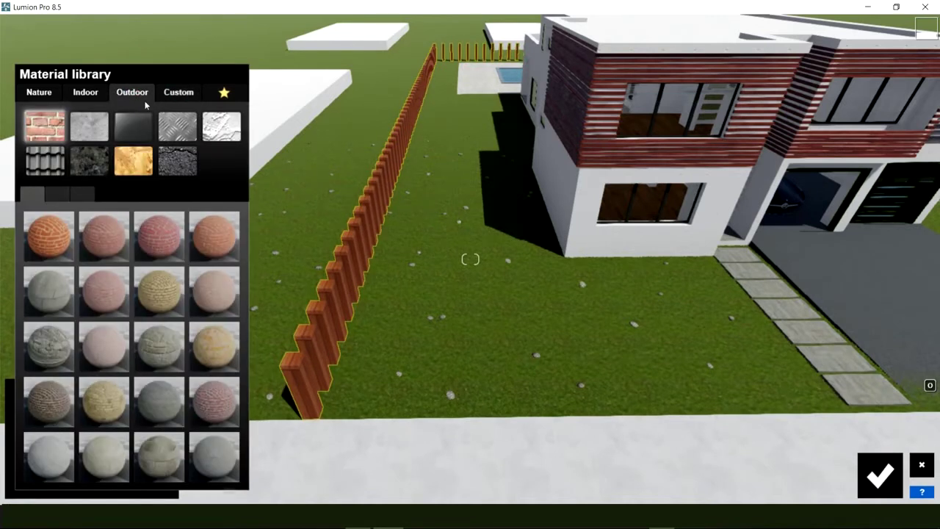
{"action": "left_click", "coordinate": [136, 166]}
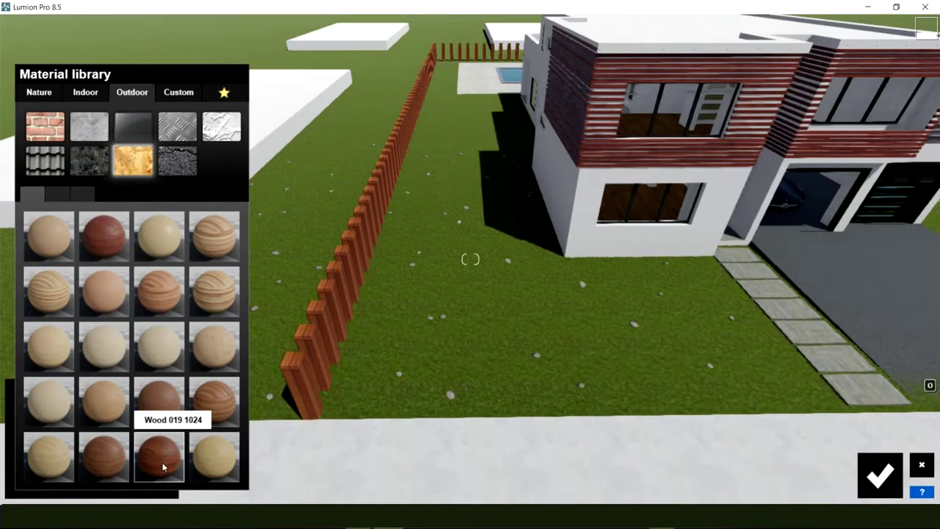
{"action": "left_click", "coordinate": [163, 465]}
{"action": "right_click_drag", "start_coordinate": [304, 374], "coordinate": [178, 456]}
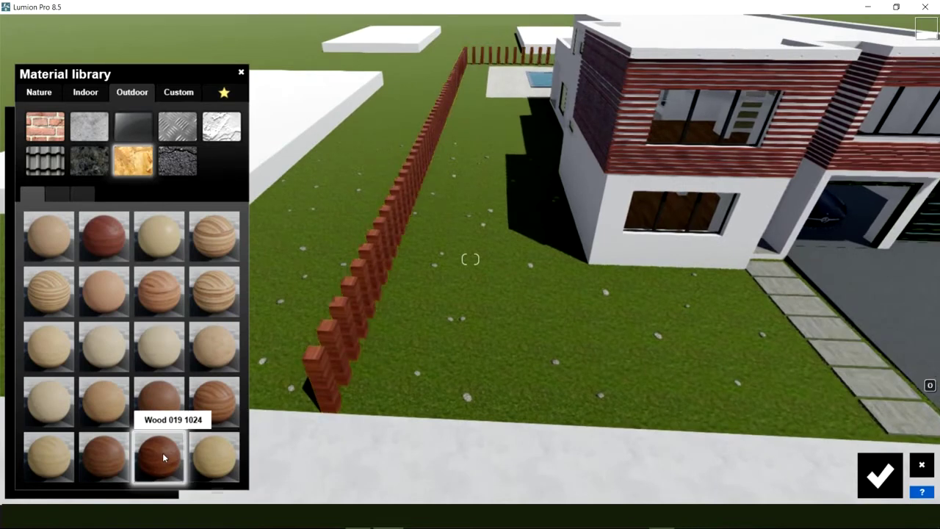
{"action": "left_click", "coordinate": [163, 458]}
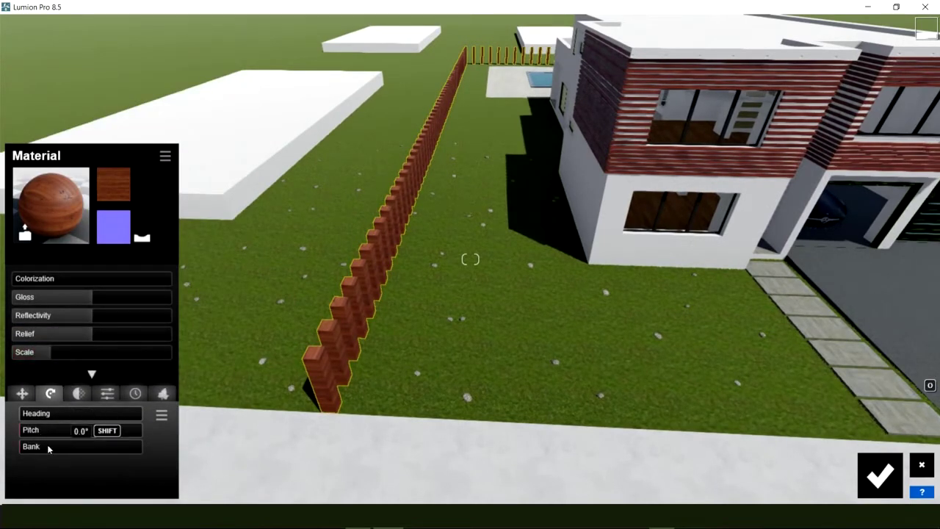
{"action": "left_click_drag", "start_coordinate": [60, 449], "coordinate": [69, 449]}
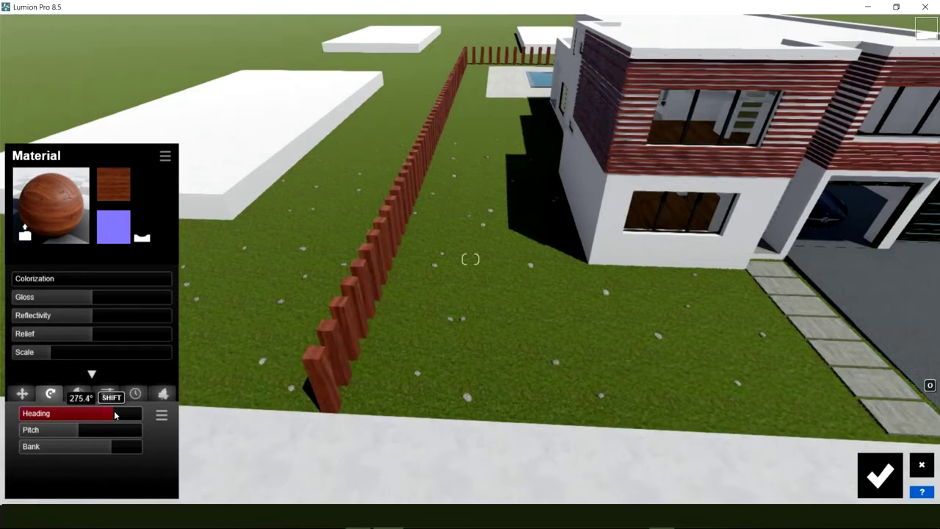
Confirm the fence edits, then reopen the fence's Wood 019 1024 settings after browsing the Custom tab.
{"action": "left_click", "coordinate": [880, 476]}
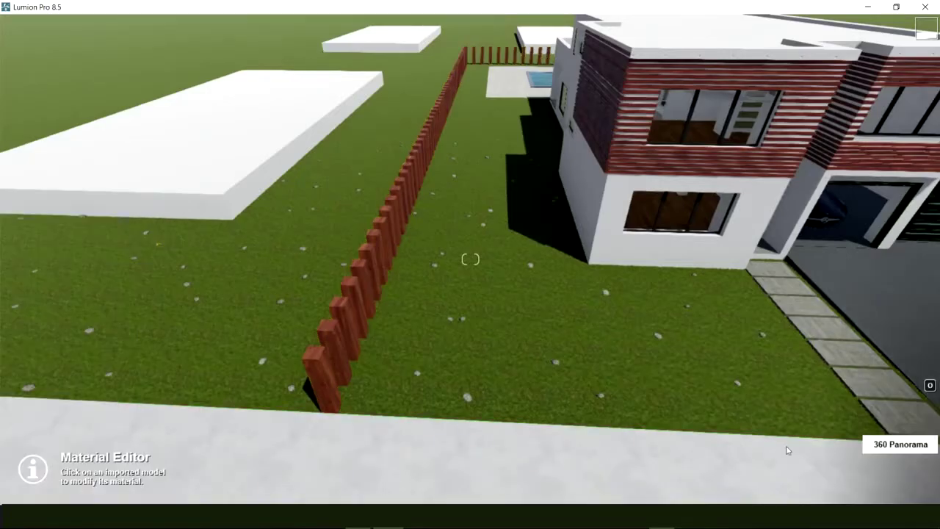
{"action": "key", "text": "w"}
{"action": "right_click_drag", "start_coordinate": [470, 259], "coordinate": [378, 231]}
{"action": "key", "text": "s"}
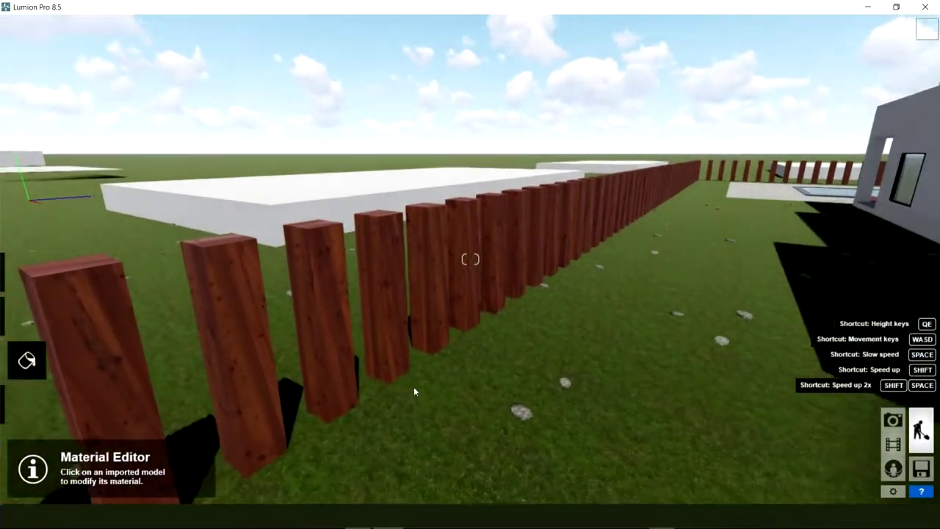
{"action": "mouse_move", "coordinate": [470, 259]}
{"action": "right_mouse_down"}
{"action": "mouse_move", "coordinate": [441, 243]}
{"action": "mouse_move", "coordinate": [386, 290]}
{"action": "mouse_move", "coordinate": [363, 246]}
{"action": "right_mouse_up"}
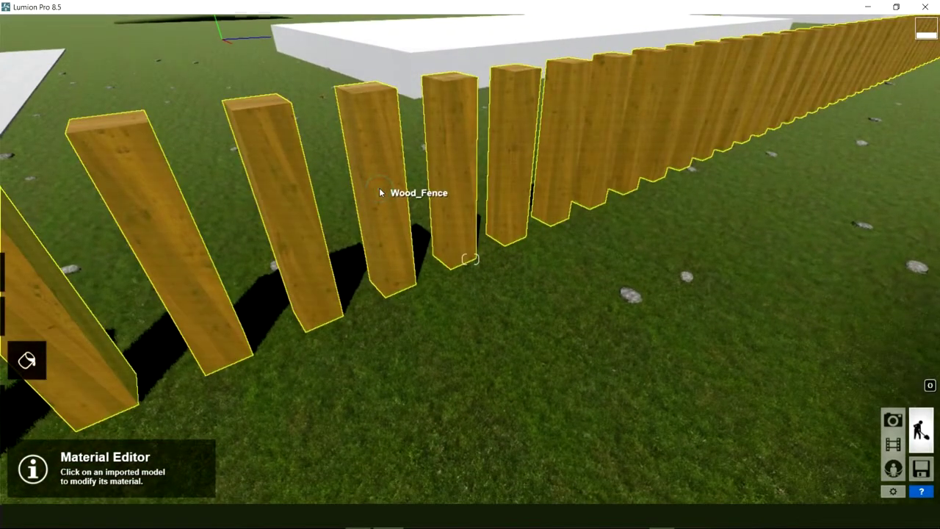
{"action": "left_click", "coordinate": [380, 192]}
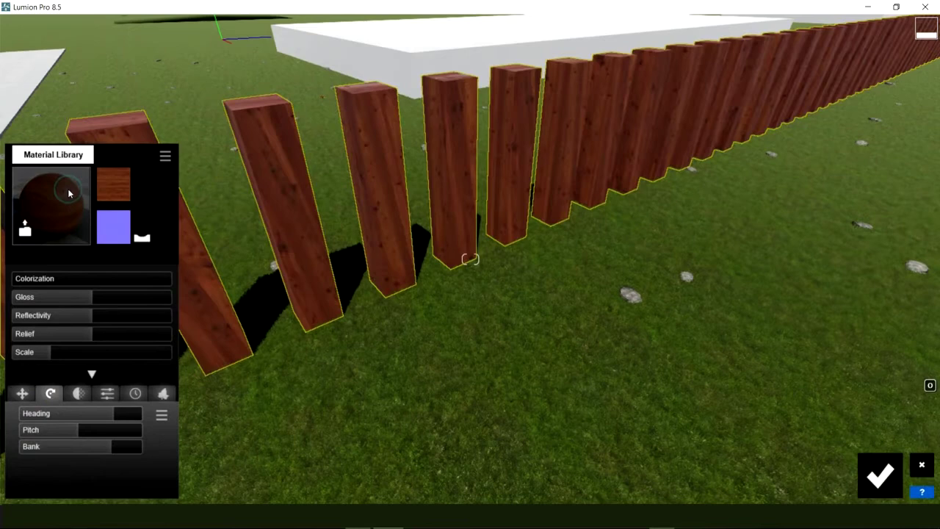
{"action": "left_click", "coordinate": [69, 193]}
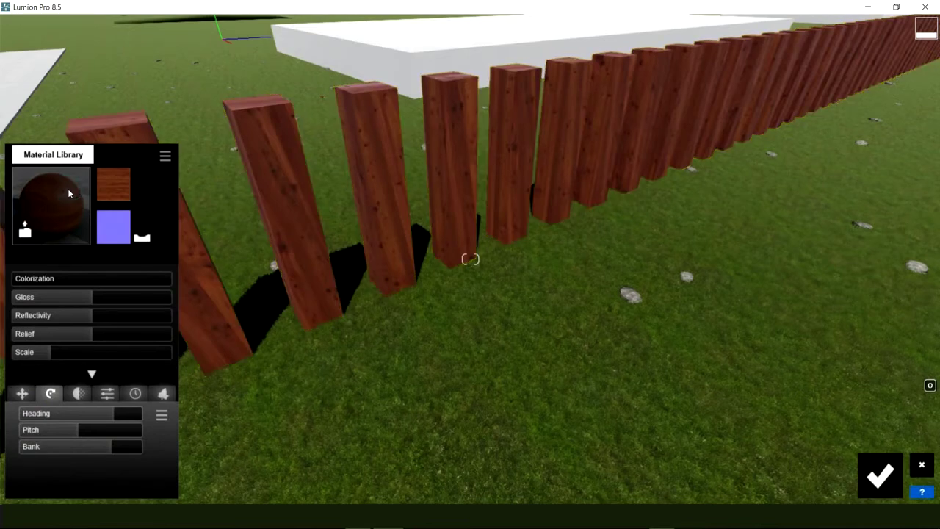
{"action": "left_click", "coordinate": [177, 92]}
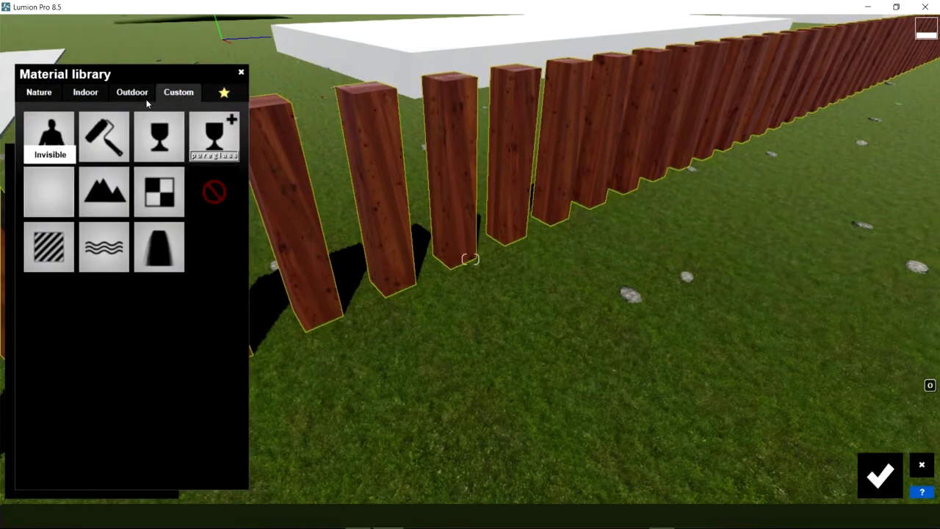
{"action": "left_click", "coordinate": [241, 74]}
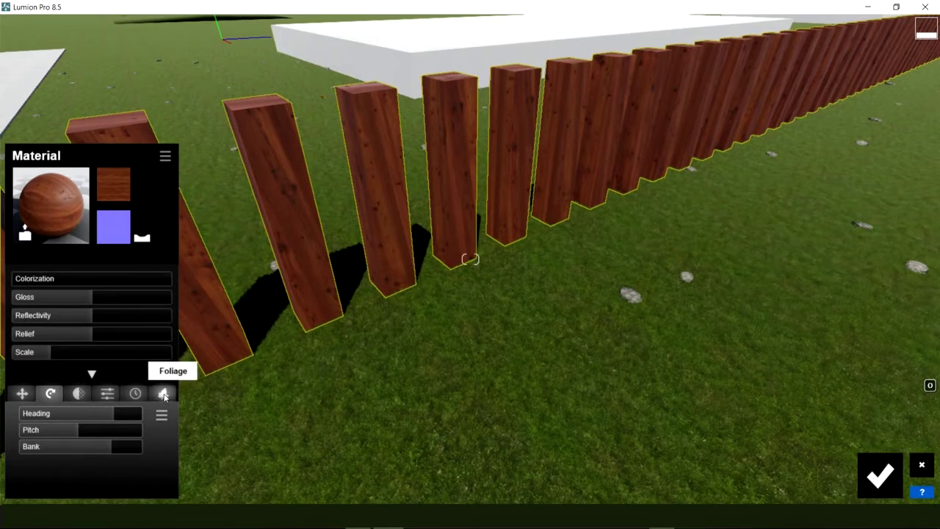
Grow ivy foliage up the lower fence posts with spread 0.1 and save the material.
{"action": "left_click", "coordinate": [164, 394]}
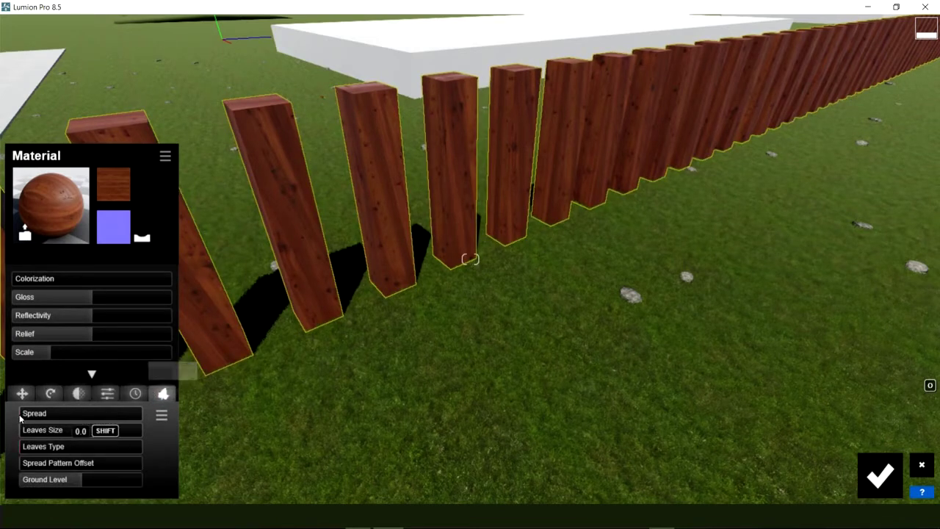
{"action": "mouse_move", "coordinate": [46, 415]}
{"action": "left_mouse_down"}
{"action": "mouse_move", "coordinate": [90, 413]}
{"action": "mouse_move", "coordinate": [29, 414]}
{"action": "left_mouse_up"}
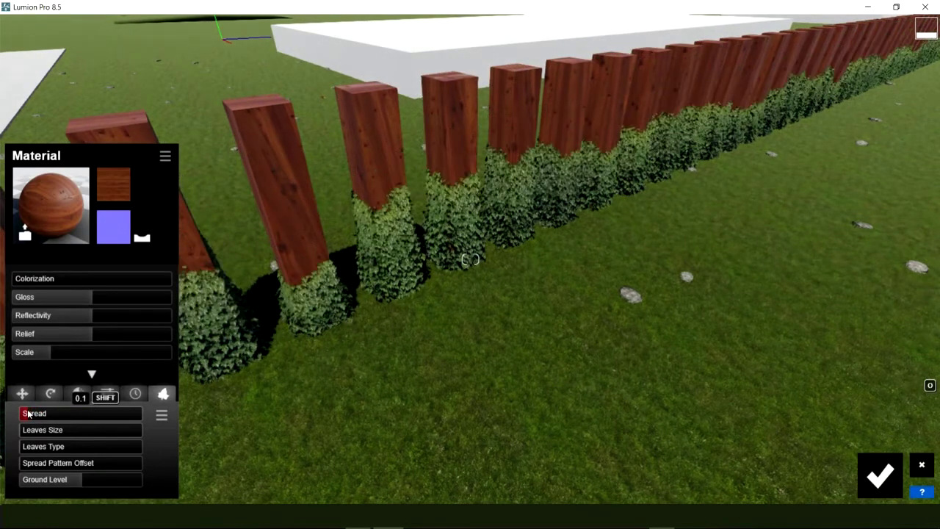
{"action": "right_click_drag", "start_coordinate": [320, 223], "coordinate": [514, 223]}
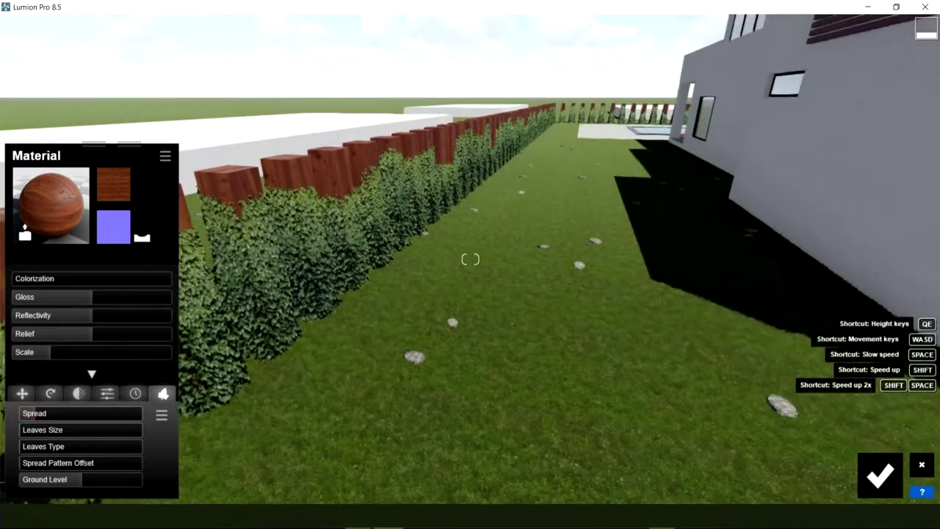
{"action": "right_click_drag", "start_coordinate": [470, 258], "coordinate": [325, 229]}
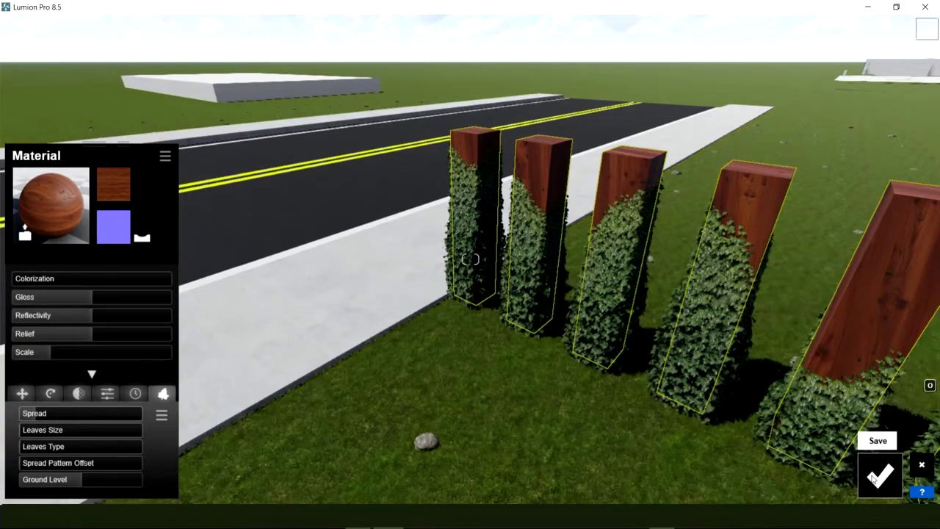
{"action": "left_click", "coordinate": [879, 475]}
{"action": "right_click_drag", "start_coordinate": [470, 258], "coordinate": [590, 265]}
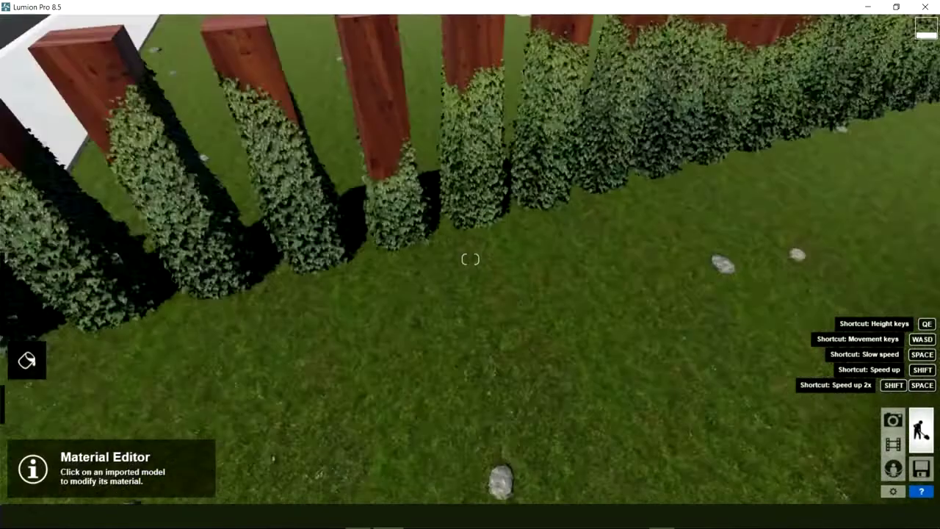
Fly the camera back, then forward and left to the white front wall beside the entrance door.
{"action": "key", "text": "s"}
{"action": "key", "text": "q"}
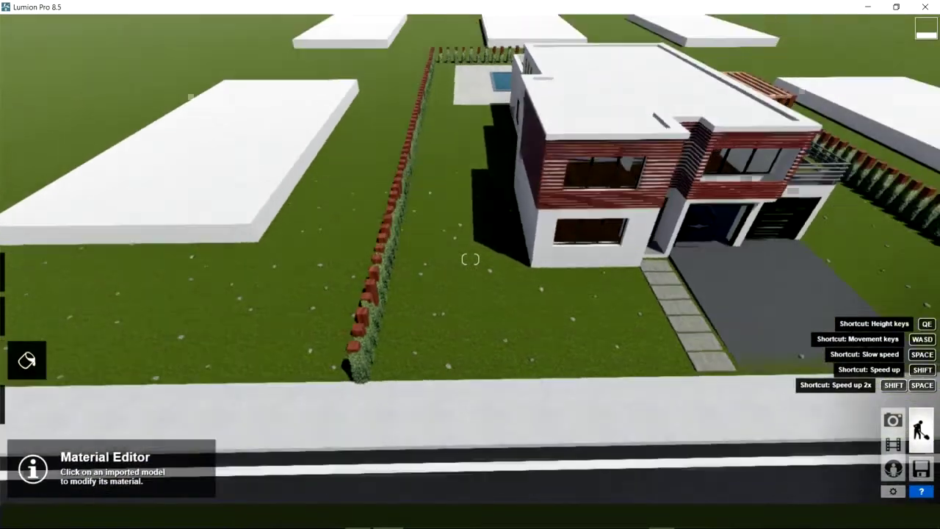
{"action": "right_click_drag", "start_coordinate": [470, 259], "coordinate": [388, 281]}
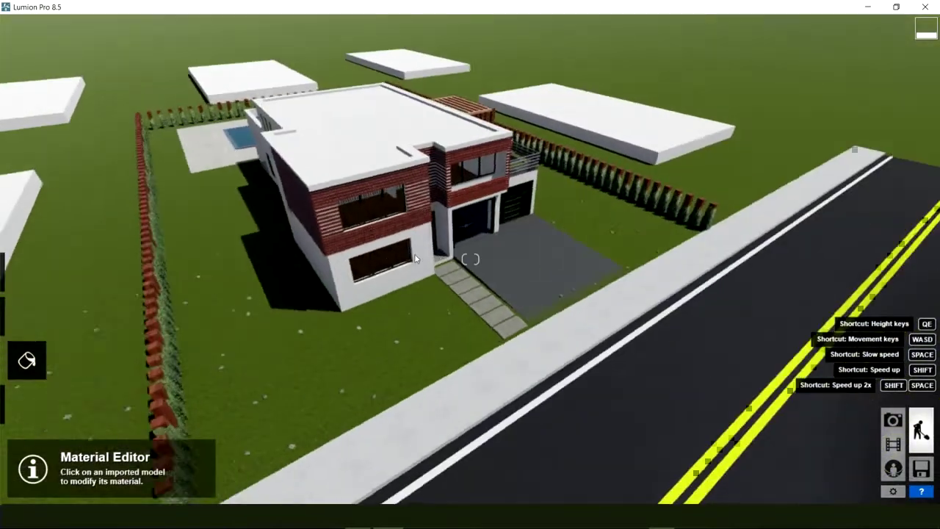
{"action": "key", "text": "w"}
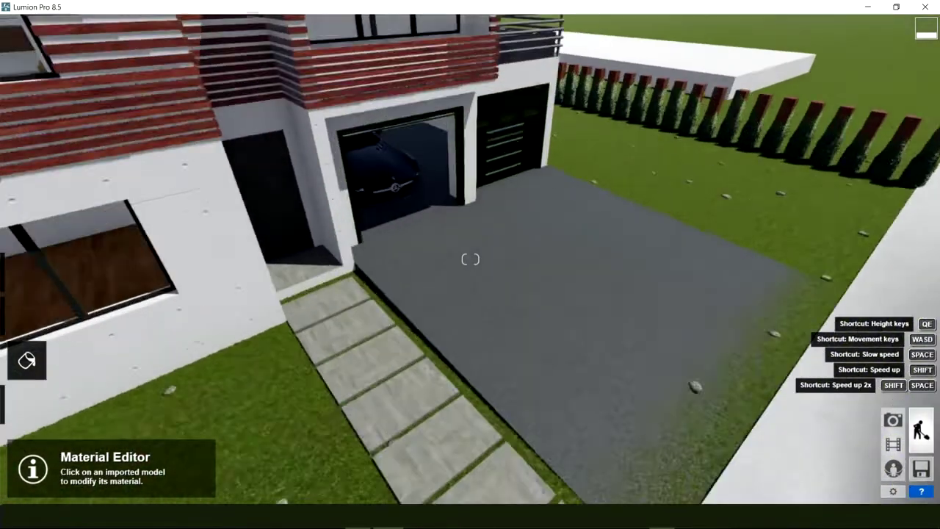
{"action": "key", "text": "a"}
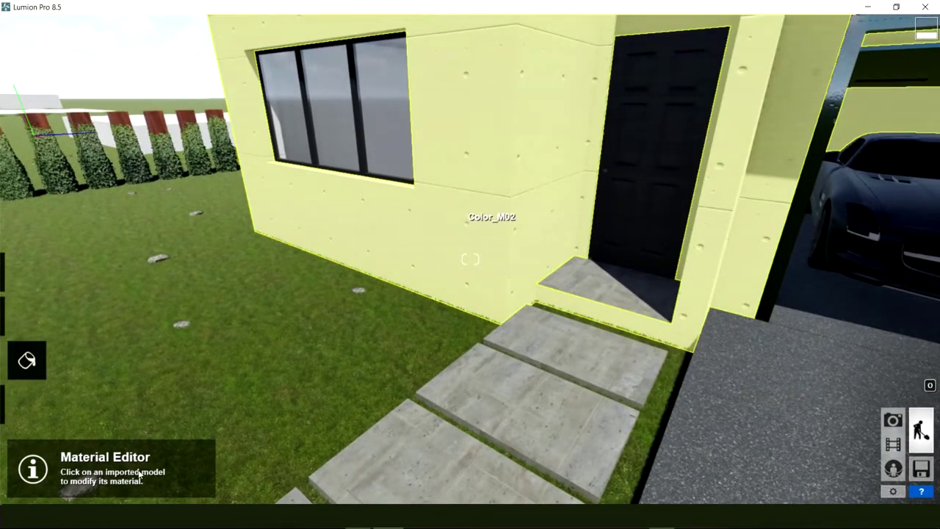
Grow ivy over the house walls with Spread 0.4 and fly inside to inspect it.
{"action": "left_click", "coordinate": [116, 416]}
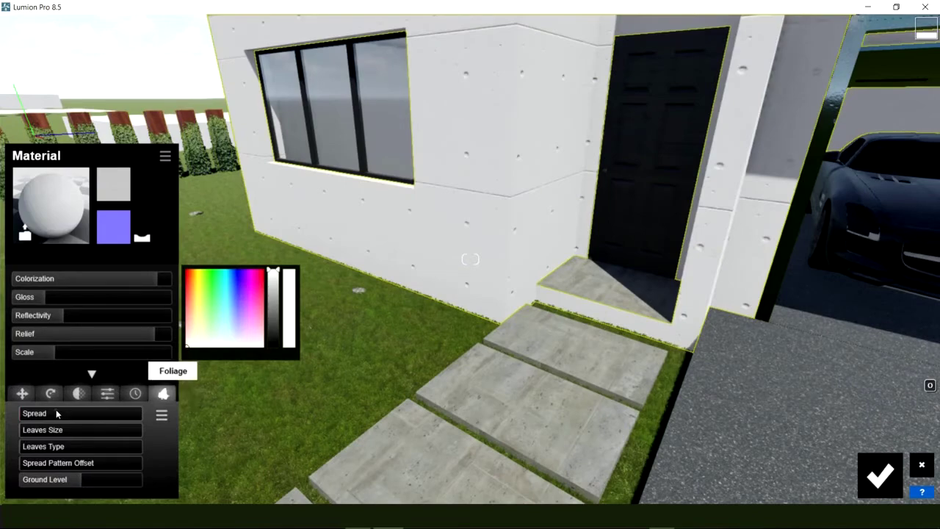
{"action": "left_click_drag", "start_coordinate": [69, 417], "coordinate": [74, 416]}
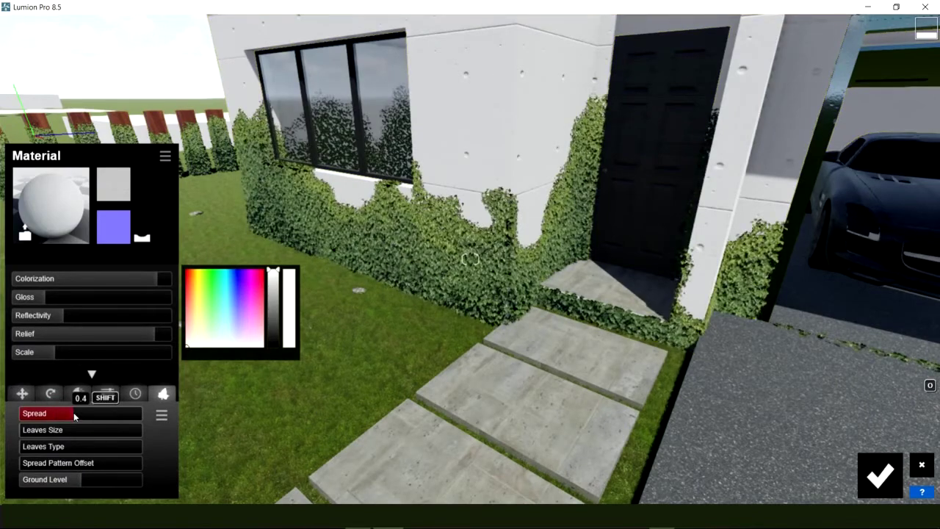
{"action": "right_click_drag", "start_coordinate": [448, 140], "coordinate": [447, 283]}
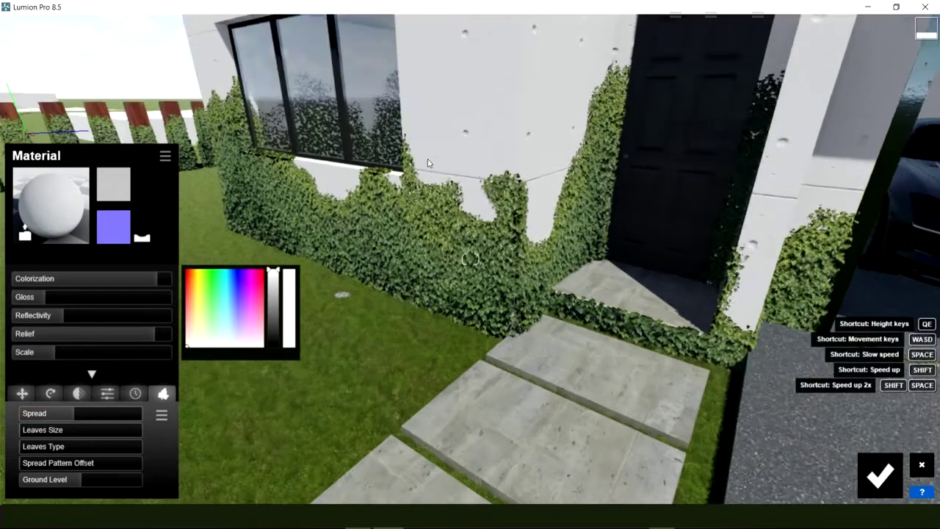
{"action": "key", "text": "w"}
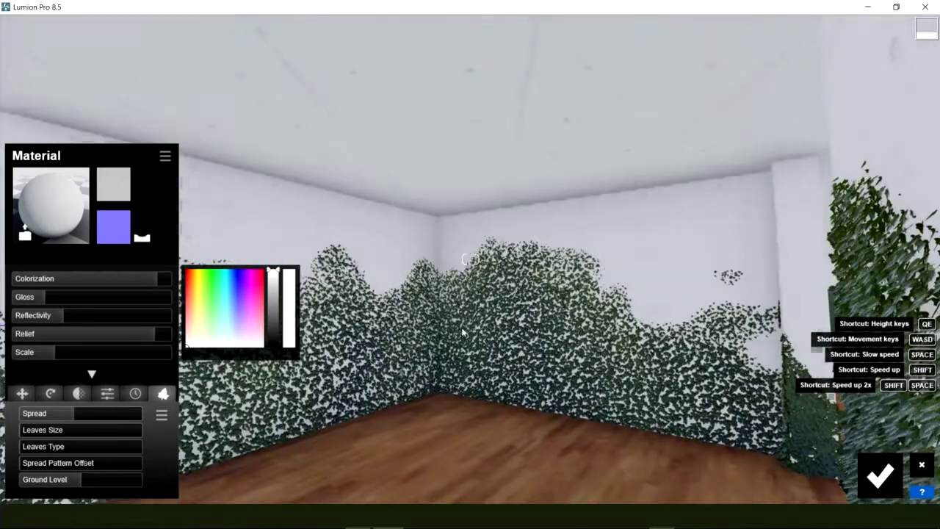
{"action": "mouse_move", "coordinate": [462, 332]}
{"action": "right_mouse_down"}
{"action": "mouse_move", "coordinate": [412, 333]}
{"action": "mouse_move", "coordinate": [80, 475]}
{"action": "right_mouse_up"}
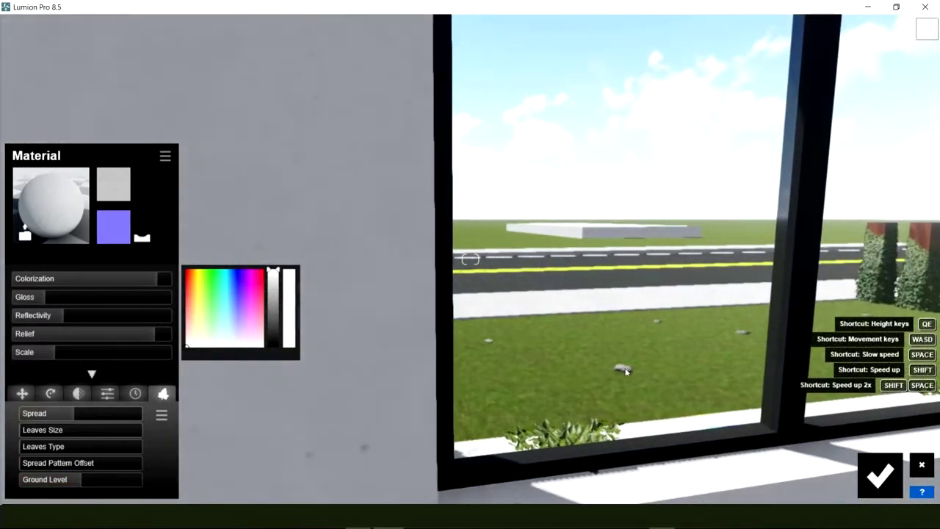
Check the ivy from the window and lawn, then set Spread back to 0.
{"action": "key", "text": "w"}
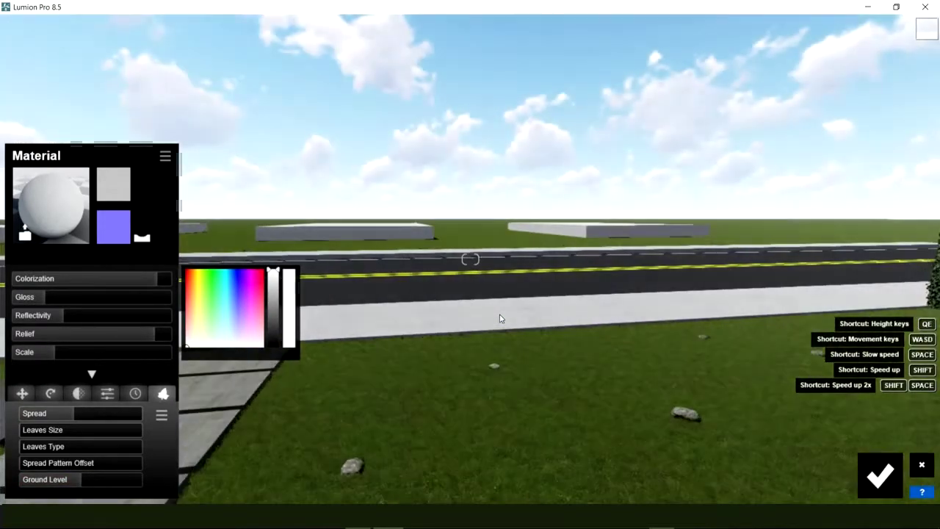
{"action": "right_click_drag", "start_coordinate": [499, 318], "coordinate": [661, 318]}
{"action": "right_click_drag", "start_coordinate": [411, 262], "coordinate": [479, 263]}
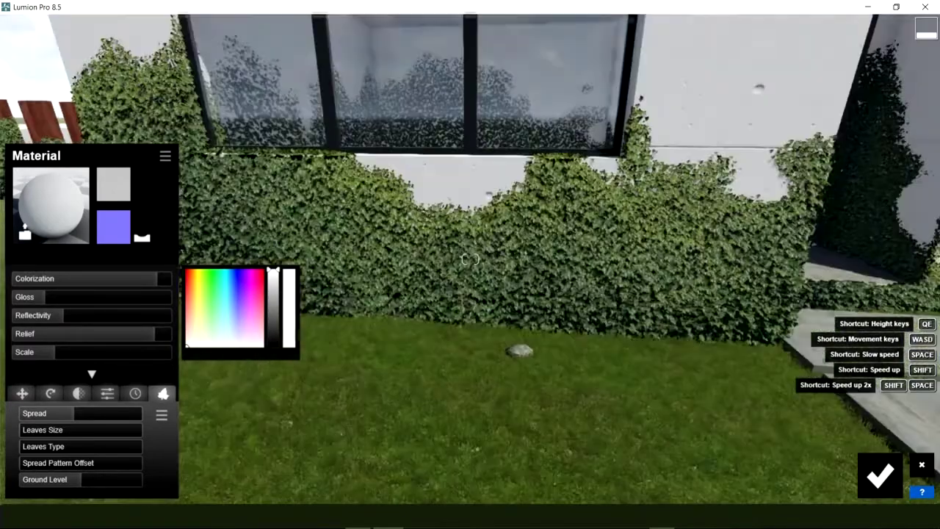
{"action": "key", "text": "s"}
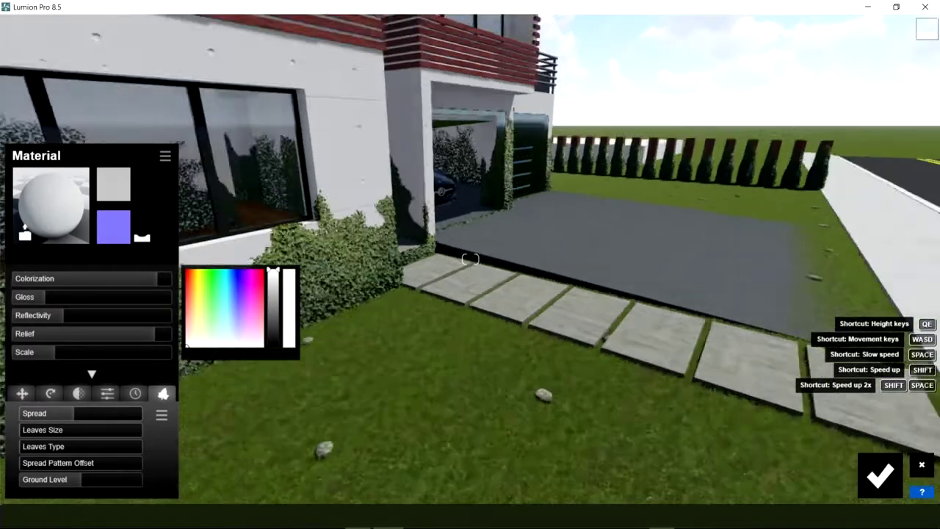
{"action": "key", "text": "a"}
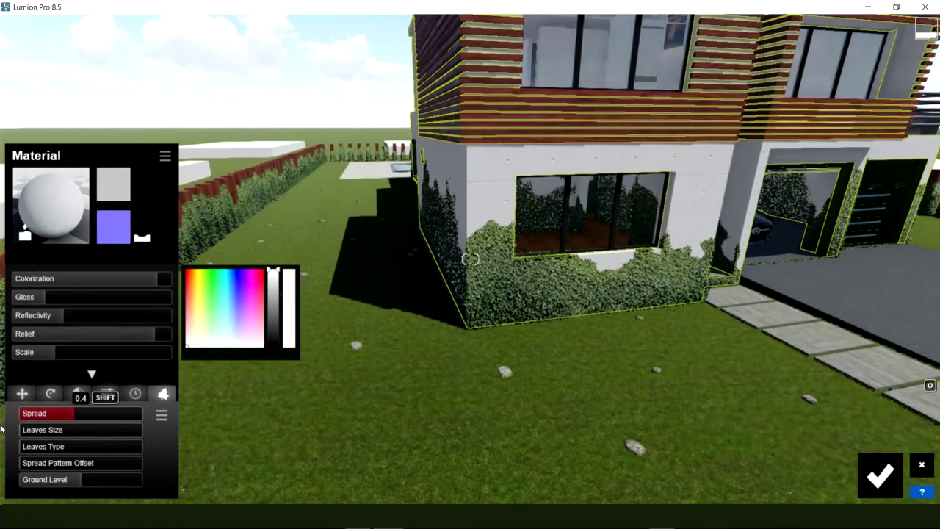
{"action": "left_click_drag", "start_coordinate": [2, 429], "coordinate": [0, 429]}
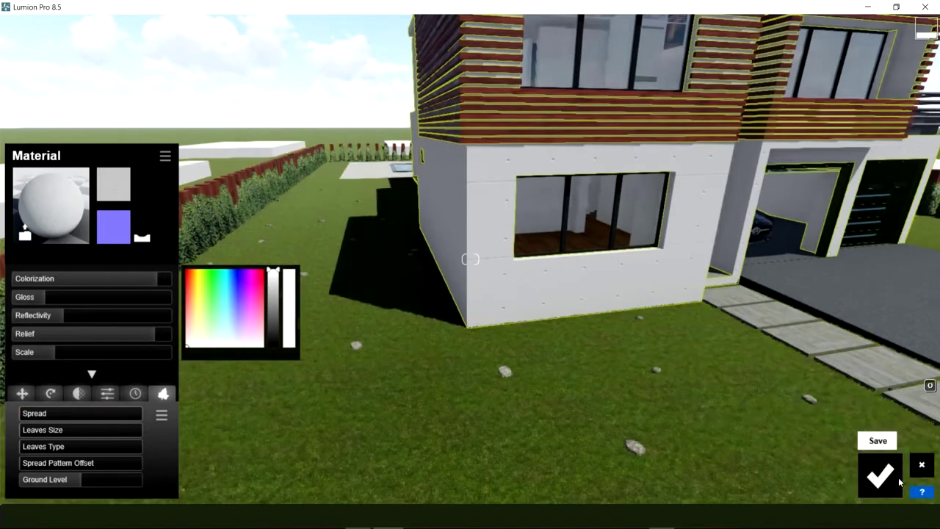
Save the wall material and orbit around the side yard toward the pool.
{"action": "left_click", "coordinate": [898, 479]}
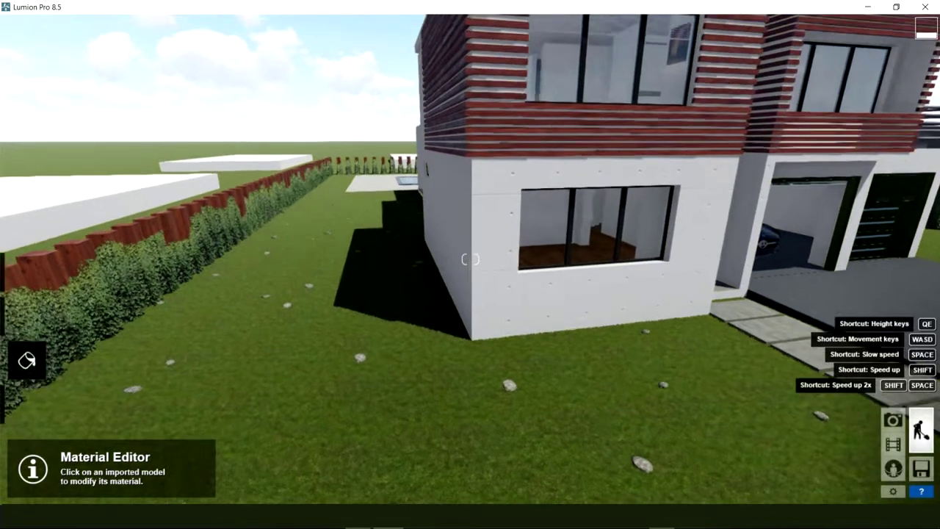
{"action": "right_click_drag", "start_coordinate": [441, 330], "coordinate": [396, 323]}
{"action": "right_click_drag", "start_coordinate": [470, 259], "coordinate": [407, 333]}
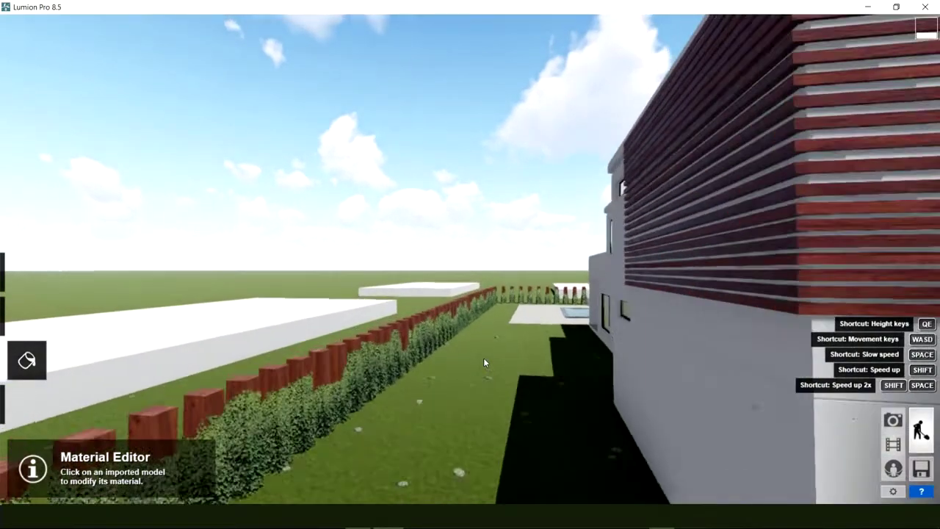
{"action": "mouse_move", "coordinate": [483, 361]}
{"action": "right_mouse_down"}
{"action": "mouse_move", "coordinate": [526, 345]}
{"action": "mouse_move", "coordinate": [512, 341]}
{"action": "right_mouse_up"}
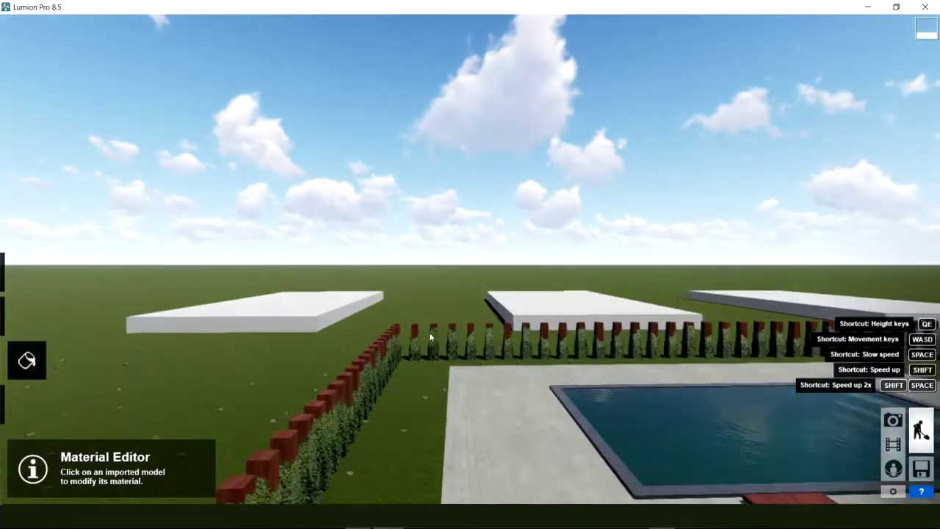
{"action": "mouse_move", "coordinate": [429, 331]}
{"action": "right_mouse_down"}
{"action": "mouse_move", "coordinate": [470, 258]}
{"action": "mouse_move", "coordinate": [352, 286]}
{"action": "right_mouse_up"}
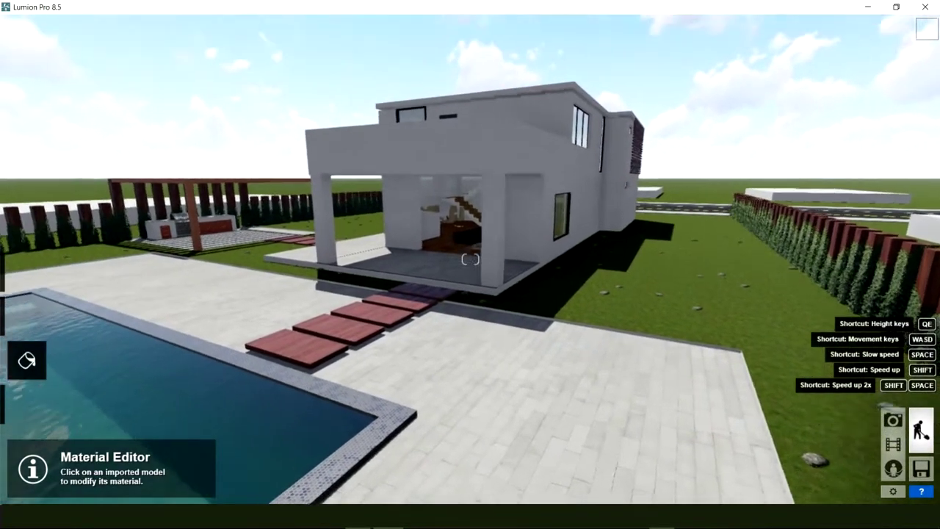
{"action": "right_click_drag", "start_coordinate": [470, 258], "coordinate": [470, 258]}
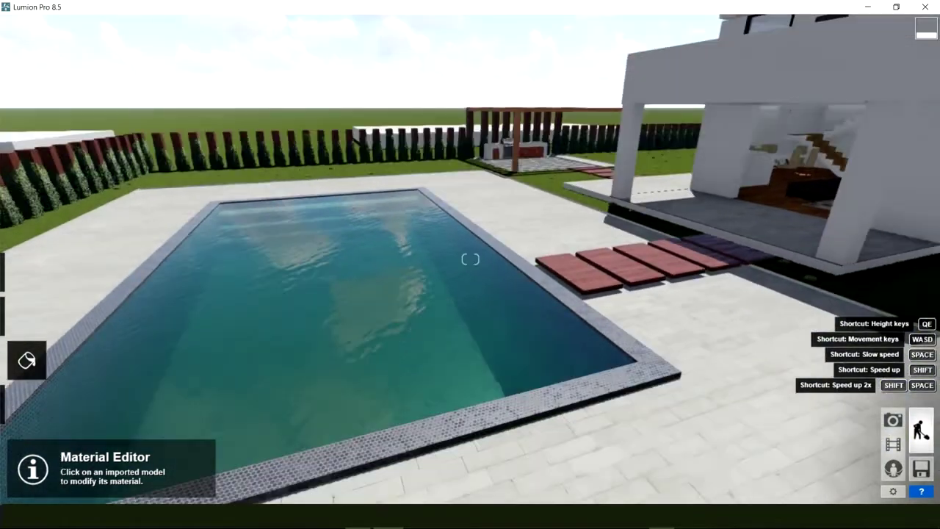
{"action": "mouse_move", "coordinate": [470, 259]}
{"action": "right_mouse_down"}
{"action": "mouse_move", "coordinate": [361, 290]}
{"action": "mouse_move", "coordinate": [350, 277]}
{"action": "right_mouse_up"}
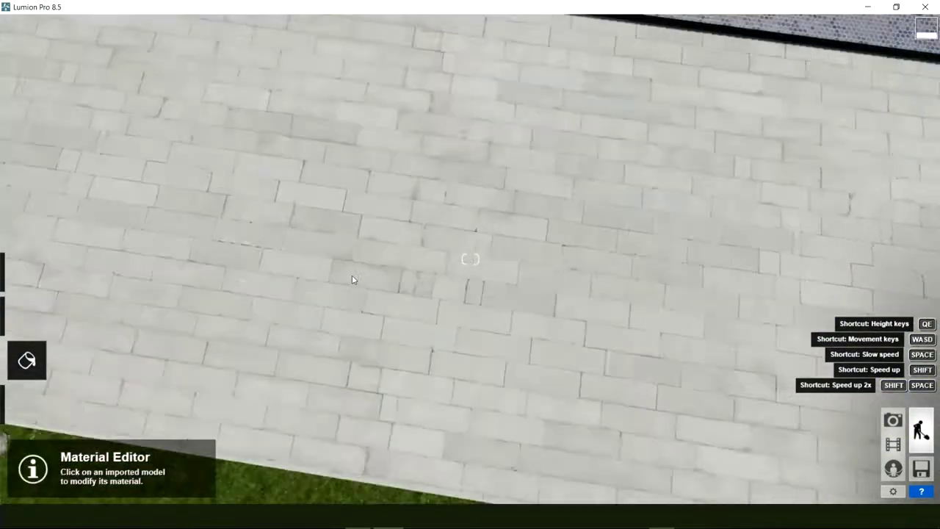
Pull back to a wide view of the lots looking along the road.
{"action": "scroll", "coordinate": [350, 277], "scroll_direction": "down", "scroll_amount": 5}
{"action": "scroll", "coordinate": [470, 258], "scroll_direction": "down", "scroll_amount": 5}
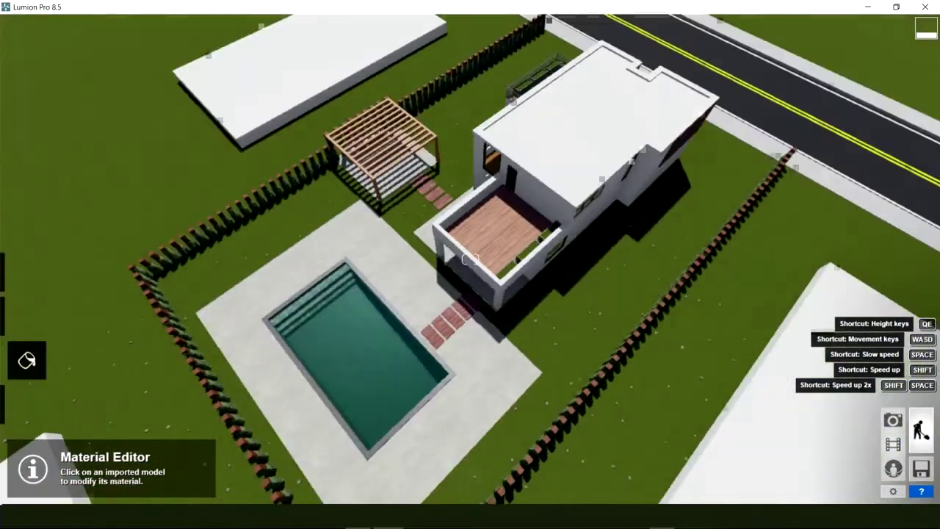
{"action": "right_click_drag", "start_coordinate": [470, 259], "coordinate": [470, 259]}
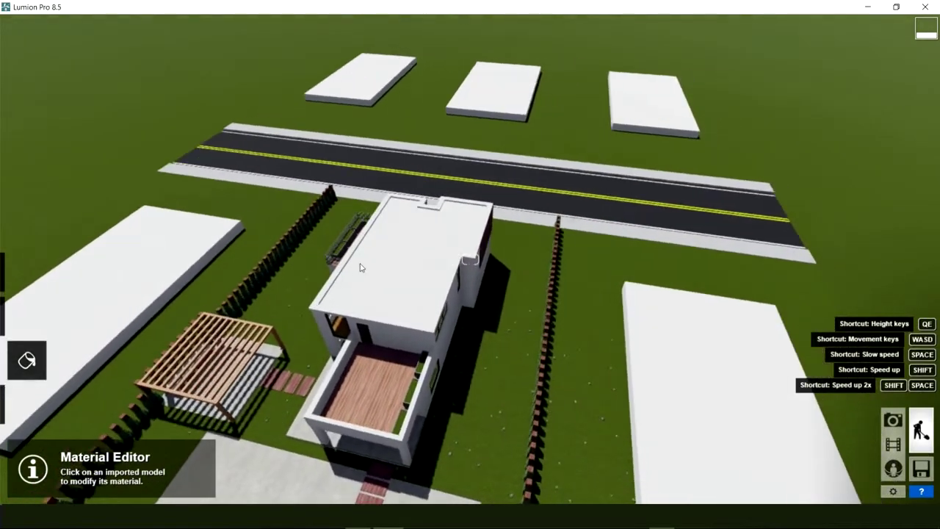
{"action": "right_click_drag", "start_coordinate": [470, 259], "coordinate": [558, 259]}
{"action": "scroll", "coordinate": [470, 258], "scroll_direction": "down", "scroll_amount": 5}
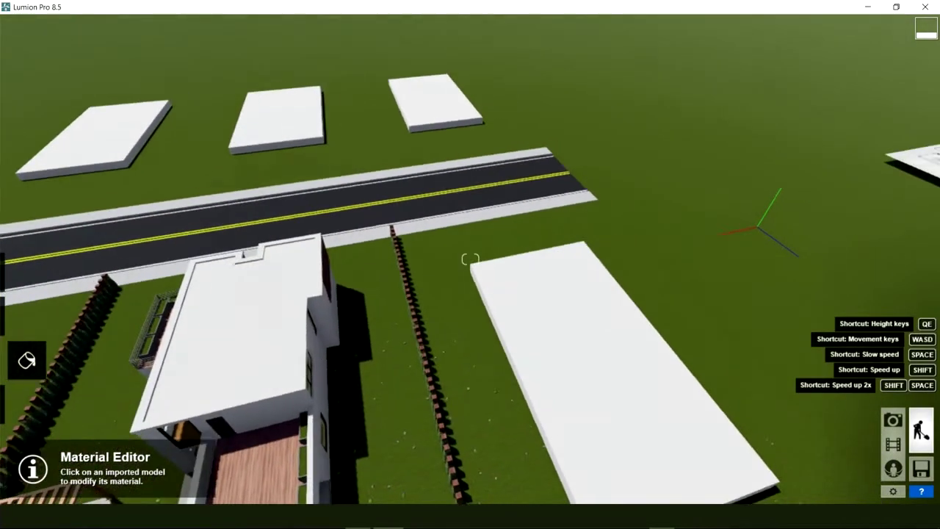
{"action": "scroll", "coordinate": [470, 273], "scroll_direction": "up", "scroll_amount": 5}
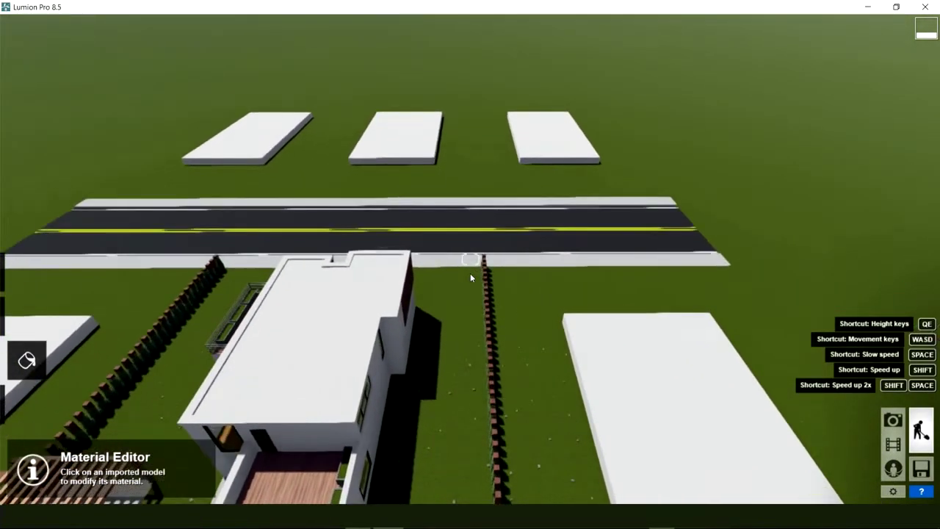
{"action": "right_click_drag", "start_coordinate": [470, 278], "coordinate": [512, 304]}
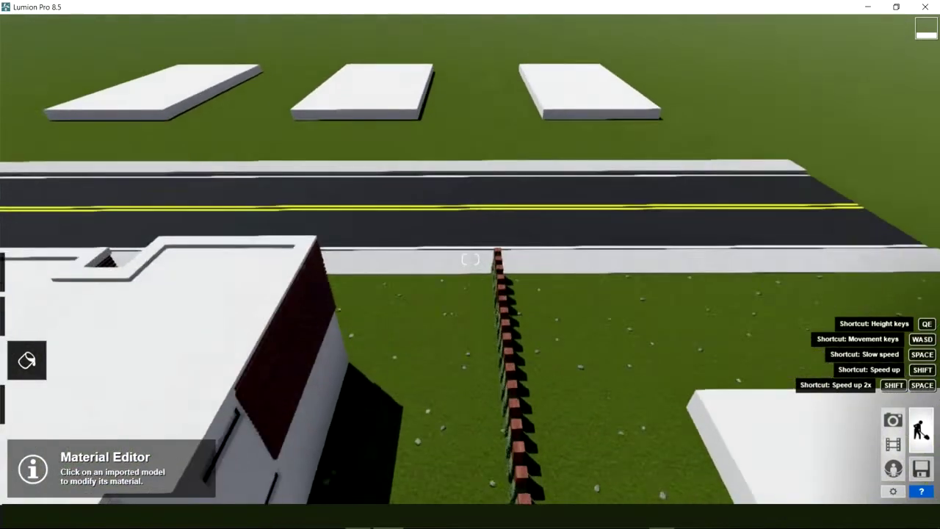
{"action": "scroll", "coordinate": [512, 305], "scroll_direction": "up", "scroll_amount": 5}
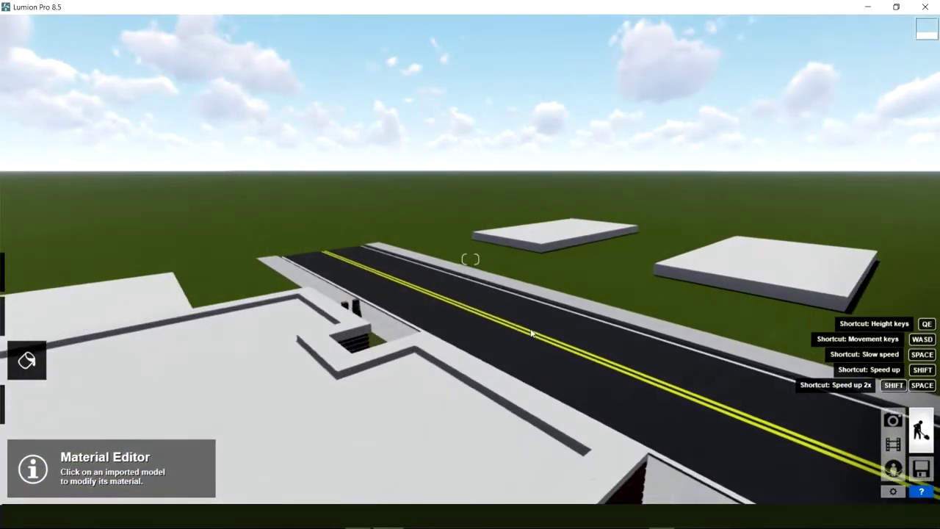
Frame the whole house, driveway and road together in one overview.
{"action": "right_click_drag", "start_coordinate": [532, 358], "coordinate": [411, 352]}
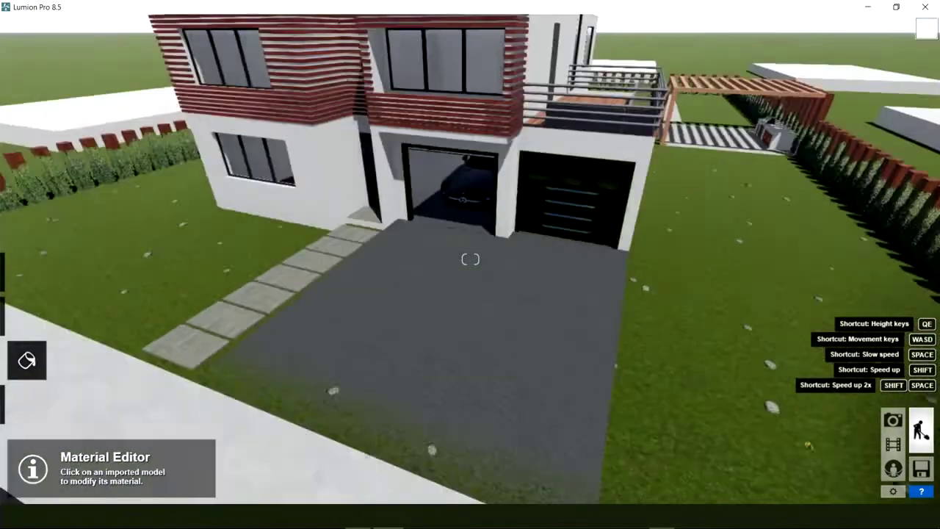
{"action": "right_click_drag", "start_coordinate": [470, 259], "coordinate": [542, 331]}
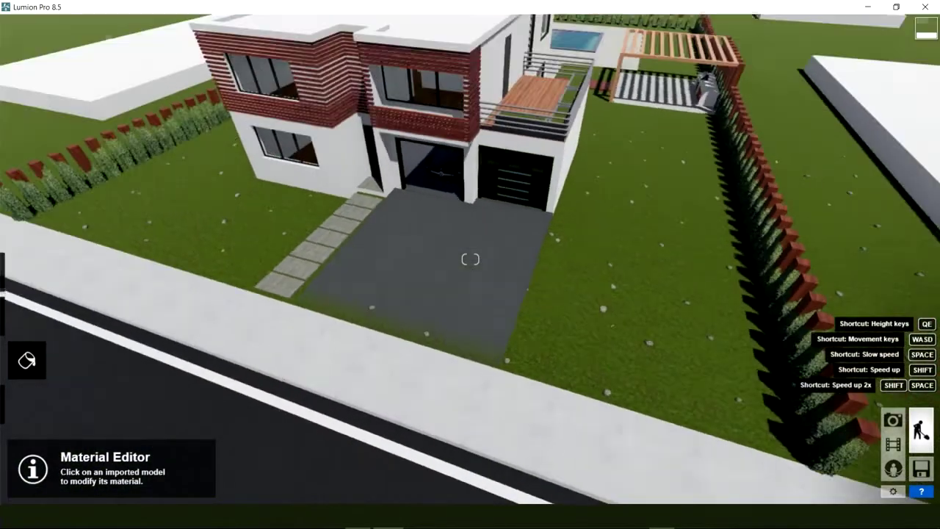
{"action": "right_click_drag", "start_coordinate": [470, 259], "coordinate": [545, 323]}
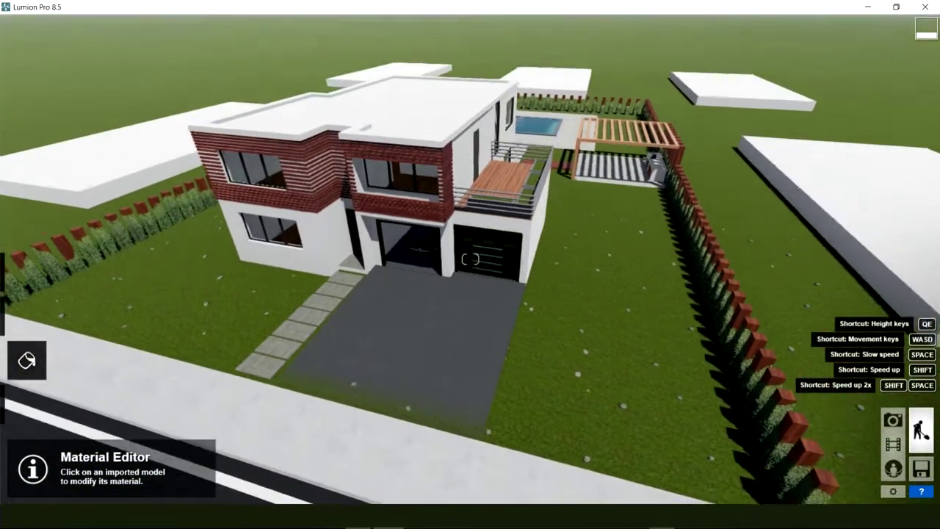
{"action": "scroll", "coordinate": [546, 323], "scroll_direction": "down", "scroll_amount": 4}
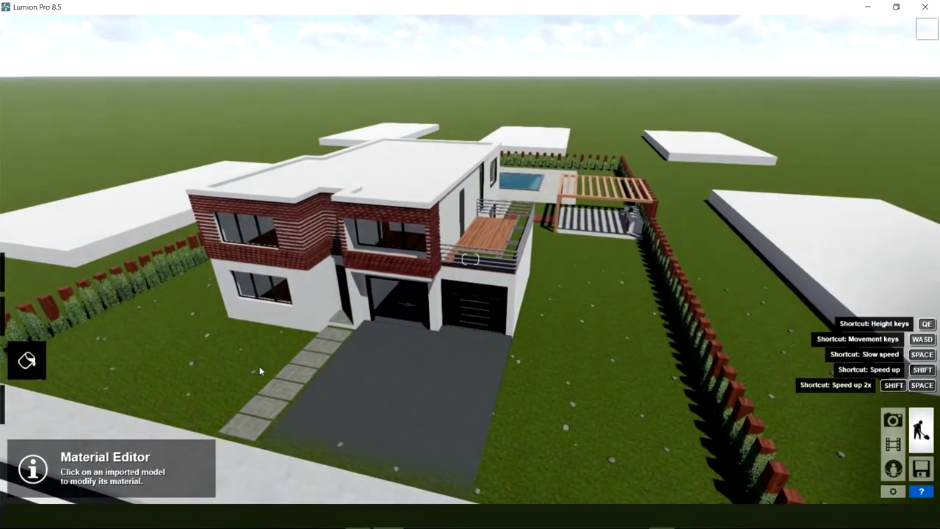
{"action": "right_click_drag", "start_coordinate": [259, 365], "coordinate": [384, 327]}
{"action": "key", "text": "d"}
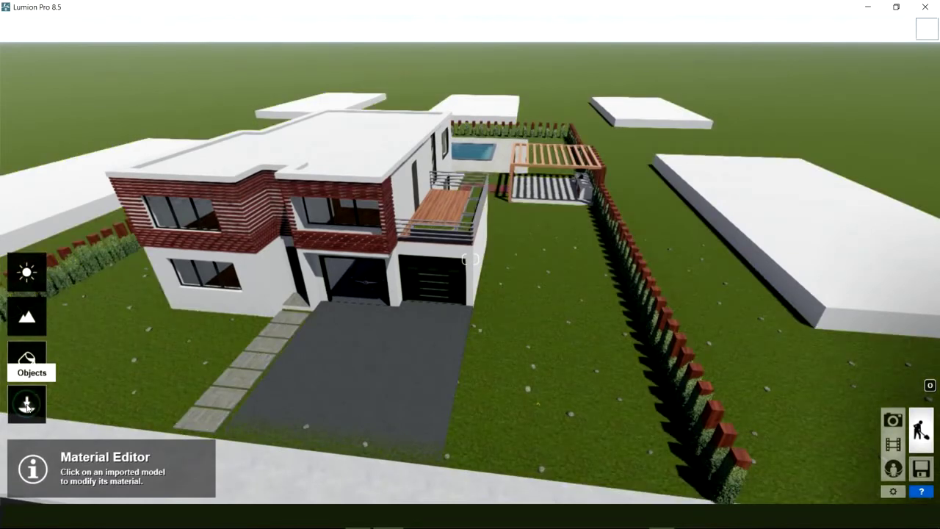
Open the Nature object library and pick a tree from it.
{"action": "left_click", "coordinate": [27, 406]}
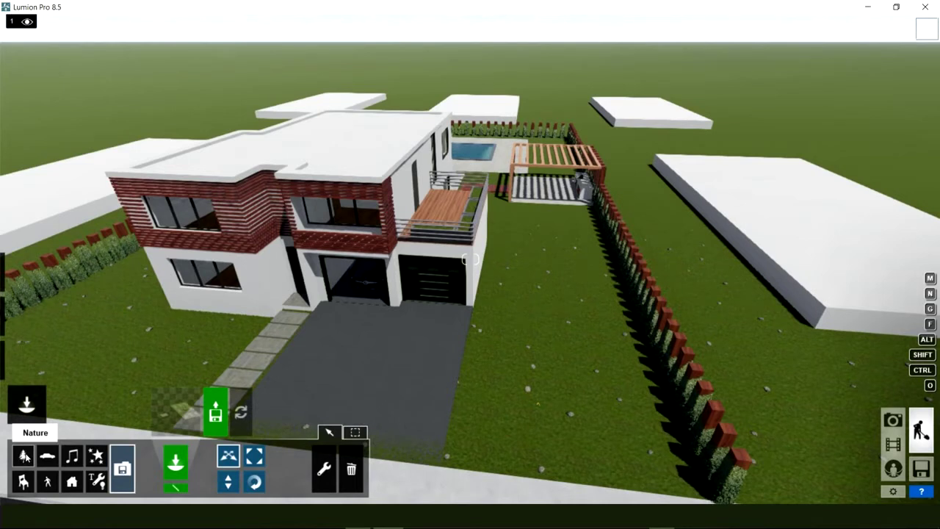
{"action": "left_click", "coordinate": [172, 412]}
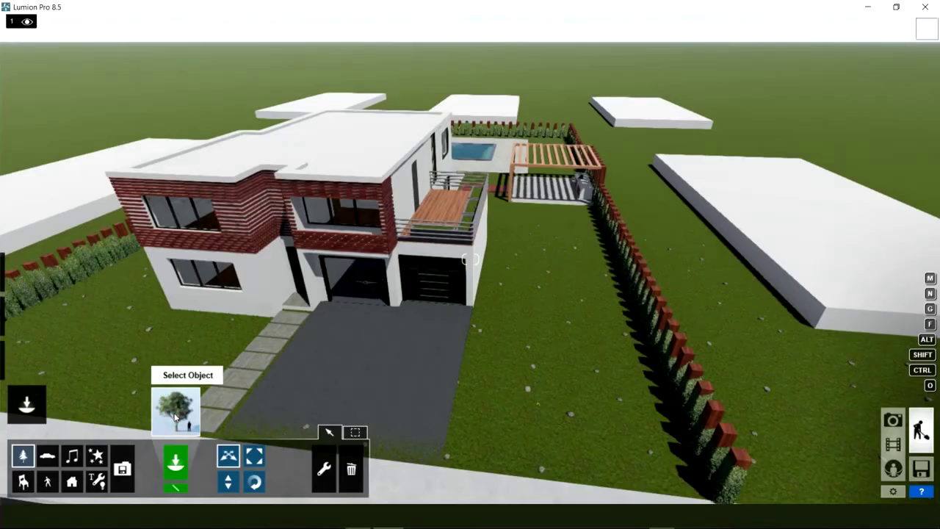
{"action": "left_click", "coordinate": [174, 415]}
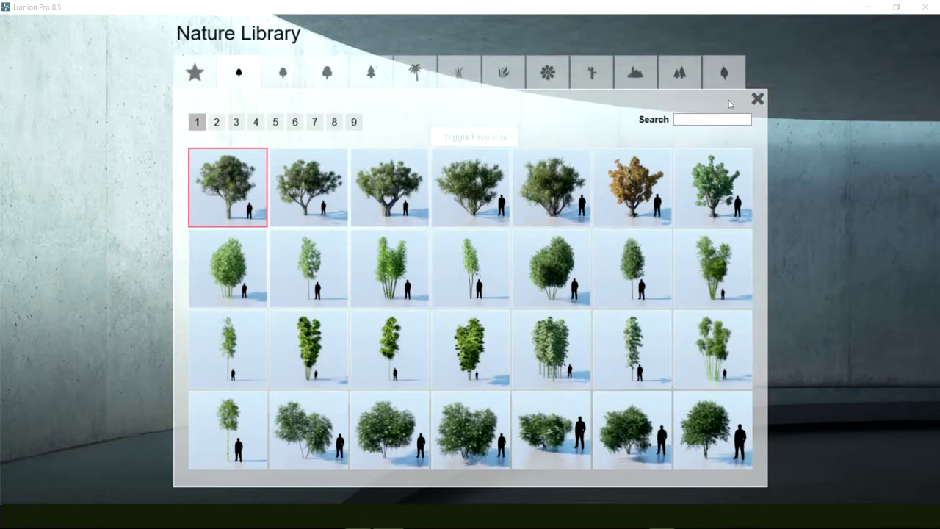
{"action": "left_click", "coordinate": [610, 194]}
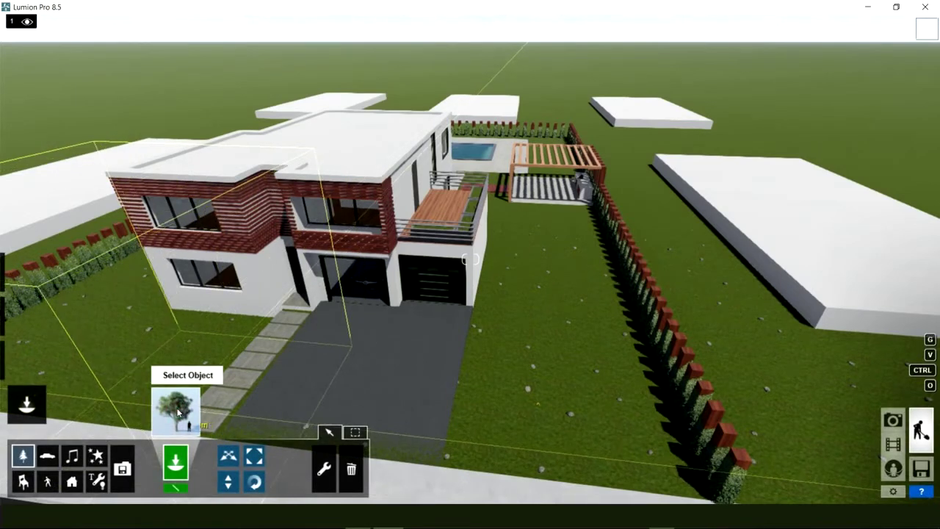
Browse the tree pages, then select Hedge1_RT from Favourites page 2.
{"action": "left_click", "coordinate": [178, 414]}
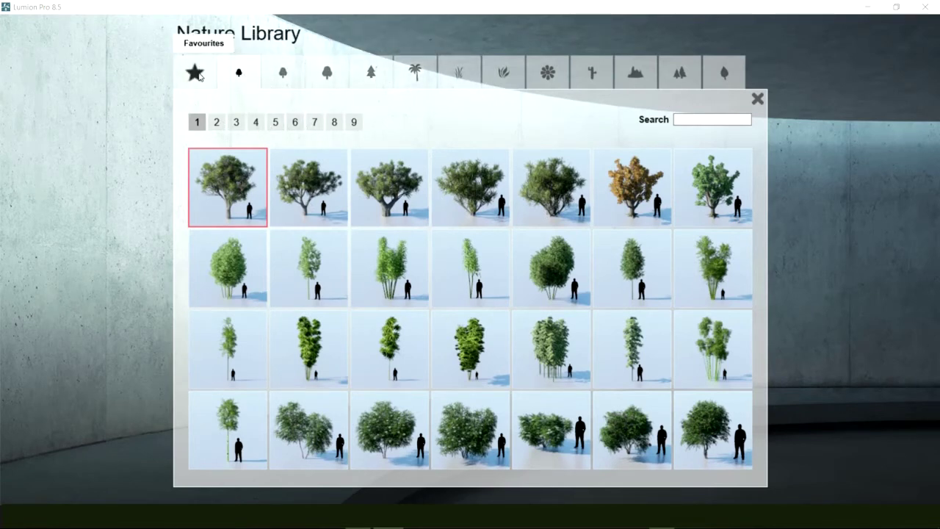
{"action": "mouse_move", "coordinate": [309, 188]}
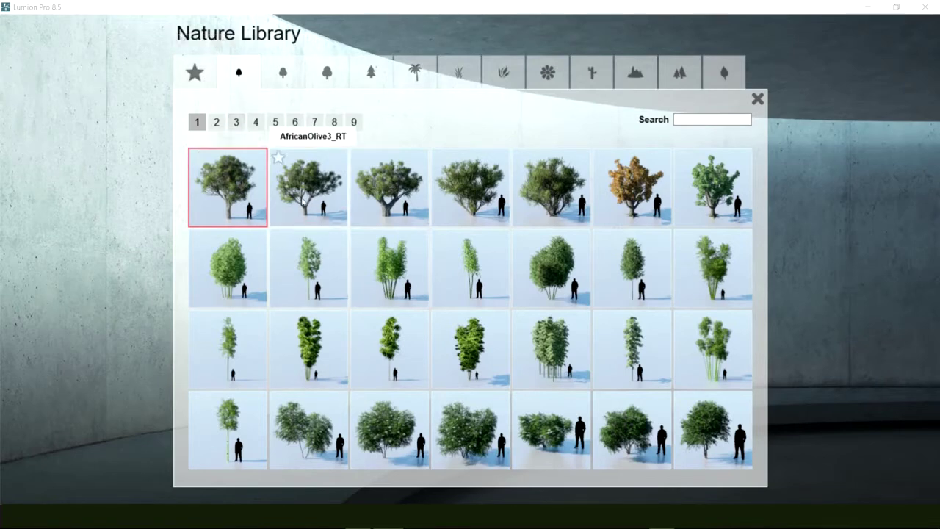
{"action": "left_click", "coordinate": [213, 126]}
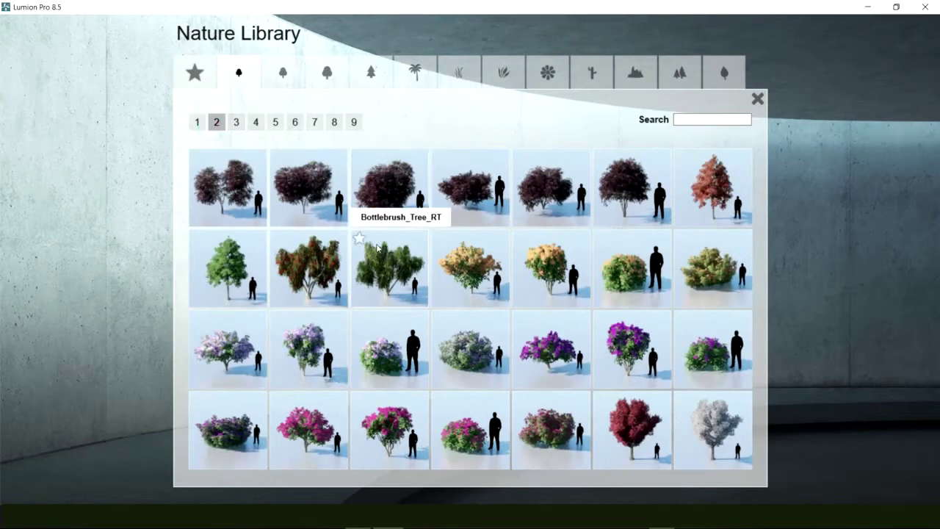
{"action": "left_click", "coordinate": [243, 126]}
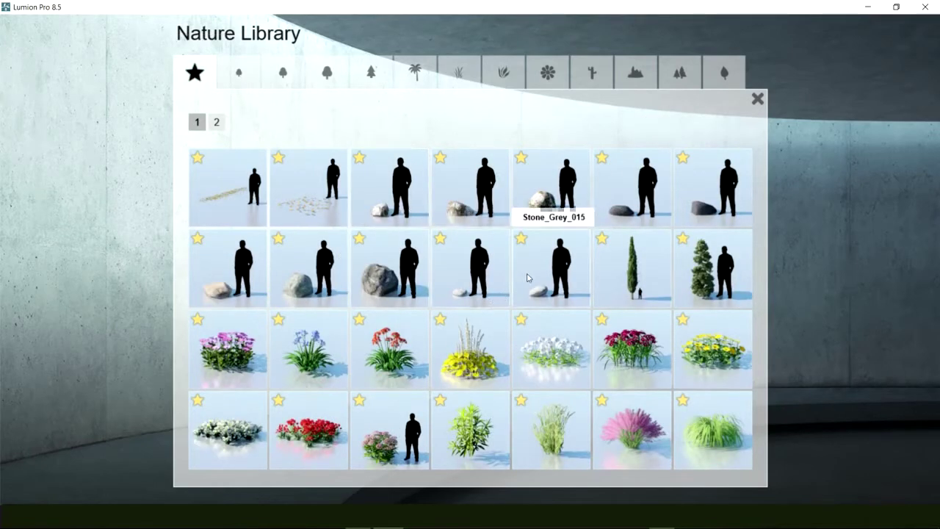
{"action": "left_click", "coordinate": [216, 123]}
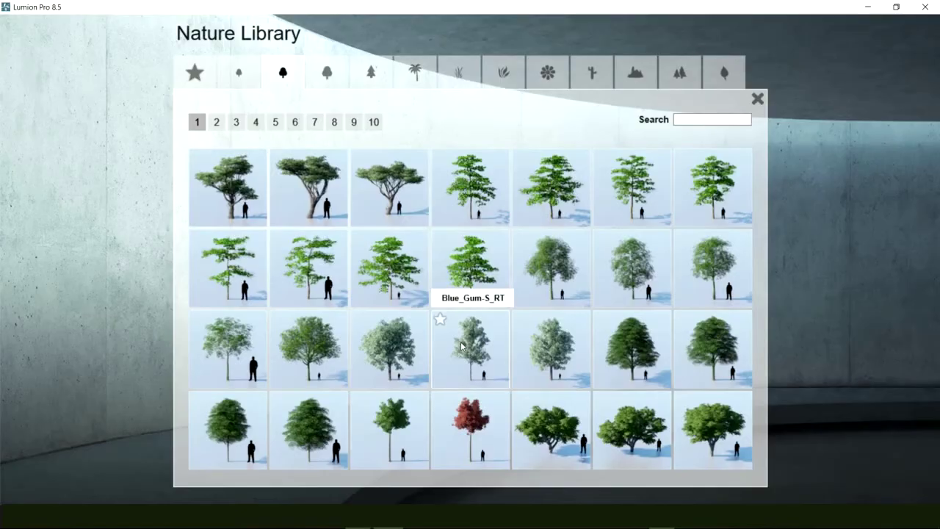
{"action": "left_click", "coordinate": [199, 78]}
{"action": "left_click", "coordinate": [216, 123]}
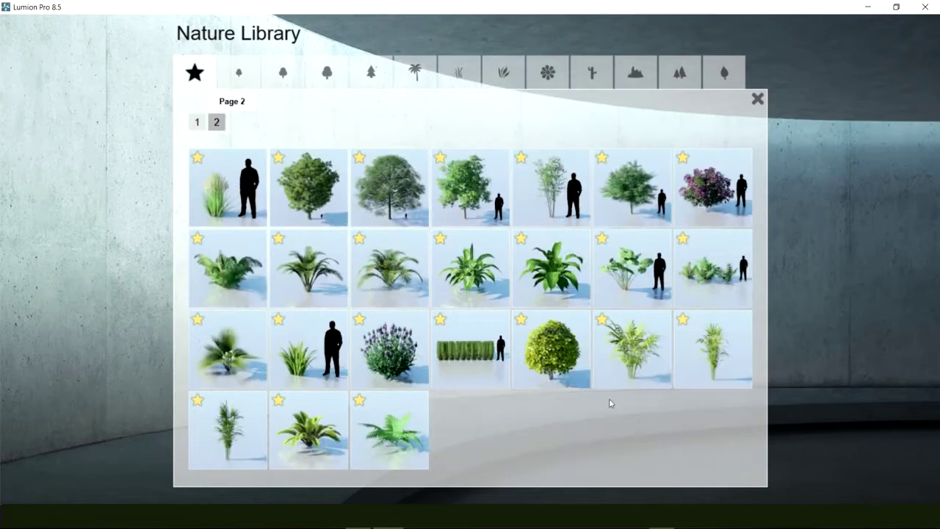
{"action": "left_click", "coordinate": [467, 355]}
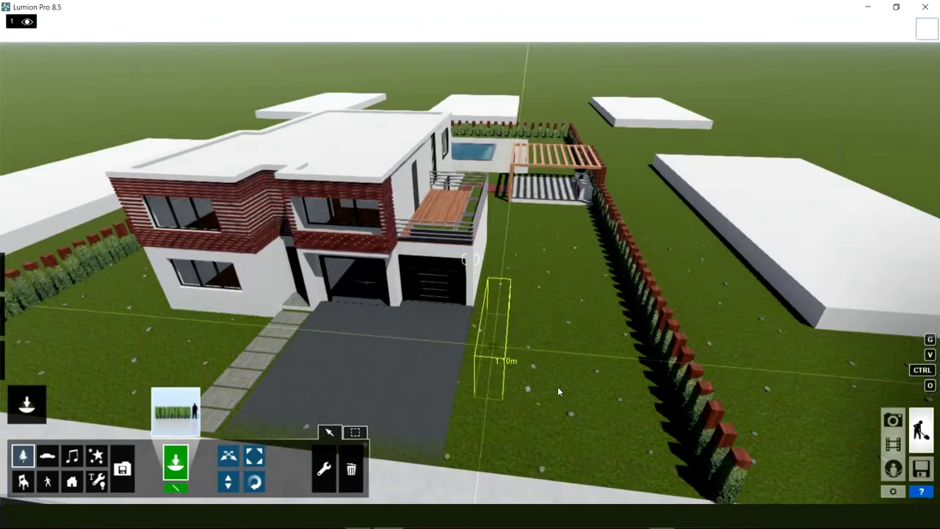
Place a Hedge1_RT beside the fence near the road and enlarge it greatly.
{"action": "mouse_move", "coordinate": [554, 384]}
{"action": "right_mouse_down"}
{"action": "mouse_move", "coordinate": [554, 409]}
{"action": "mouse_move", "coordinate": [562, 352]}
{"action": "right_mouse_up"}
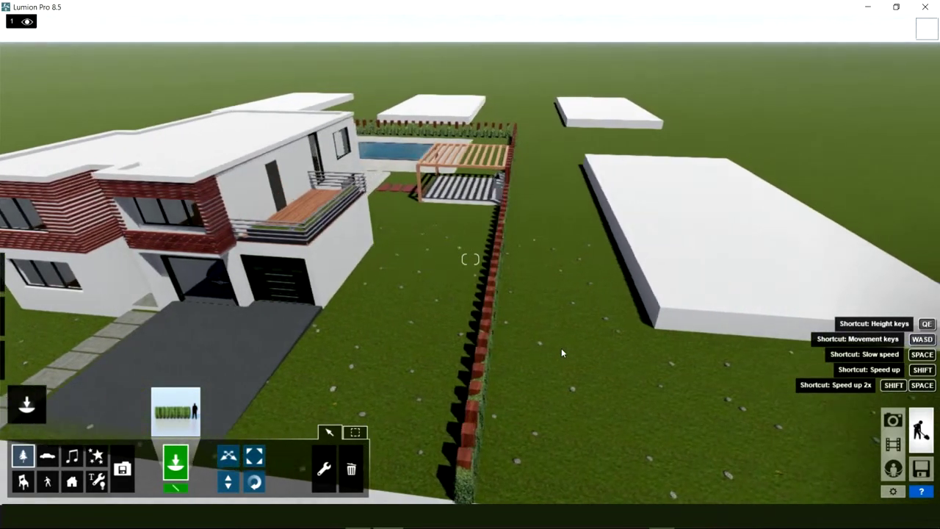
{"action": "mouse_move", "coordinate": [562, 352]}
{"action": "right_mouse_down"}
{"action": "mouse_move", "coordinate": [525, 301]}
{"action": "mouse_move", "coordinate": [412, 364]}
{"action": "right_mouse_up"}
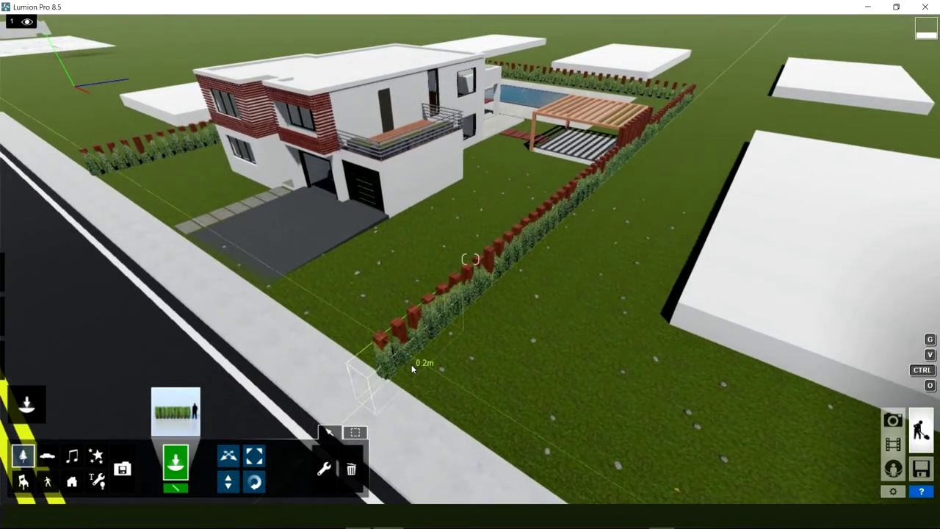
{"action": "left_click", "coordinate": [450, 334]}
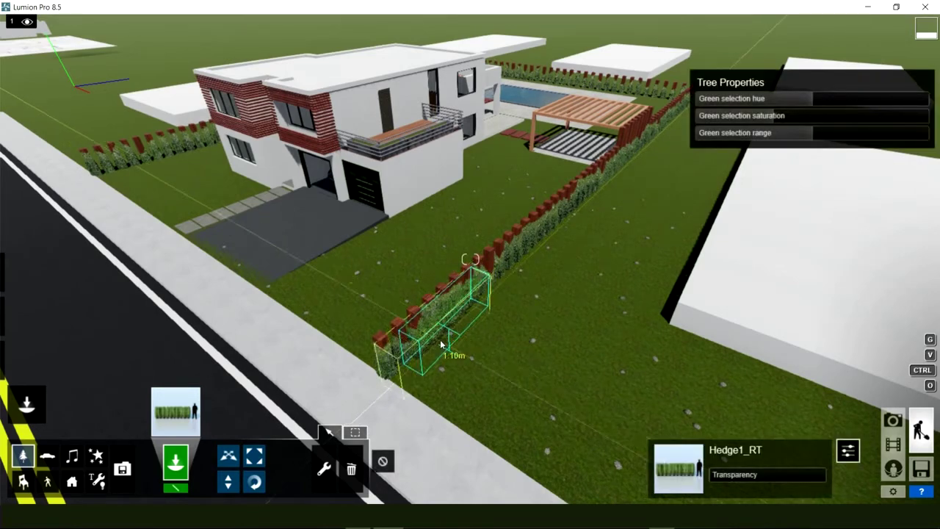
{"action": "key", "text": "w"}
{"action": "key", "text": "w"}
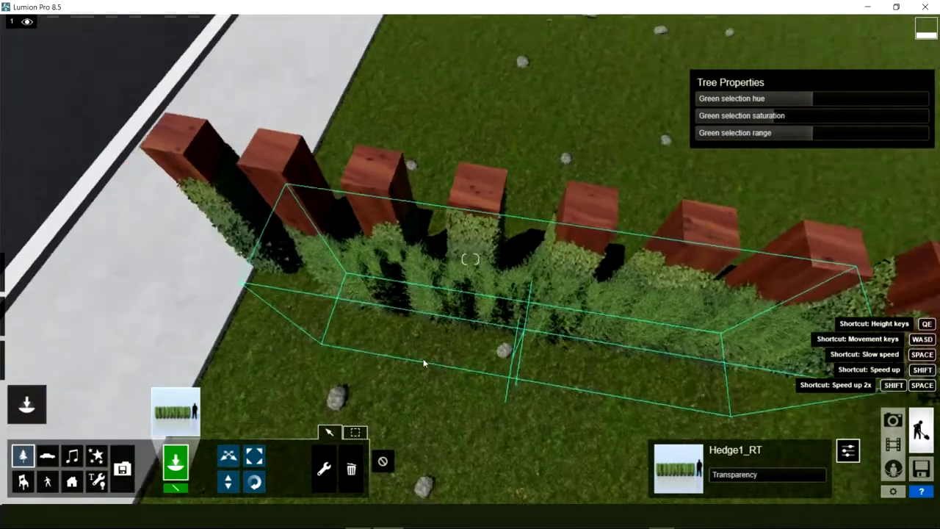
{"action": "mouse_move", "coordinate": [423, 363]}
{"action": "right_mouse_down"}
{"action": "mouse_move", "coordinate": [397, 363]}
{"action": "mouse_move", "coordinate": [430, 300]}
{"action": "right_mouse_up"}
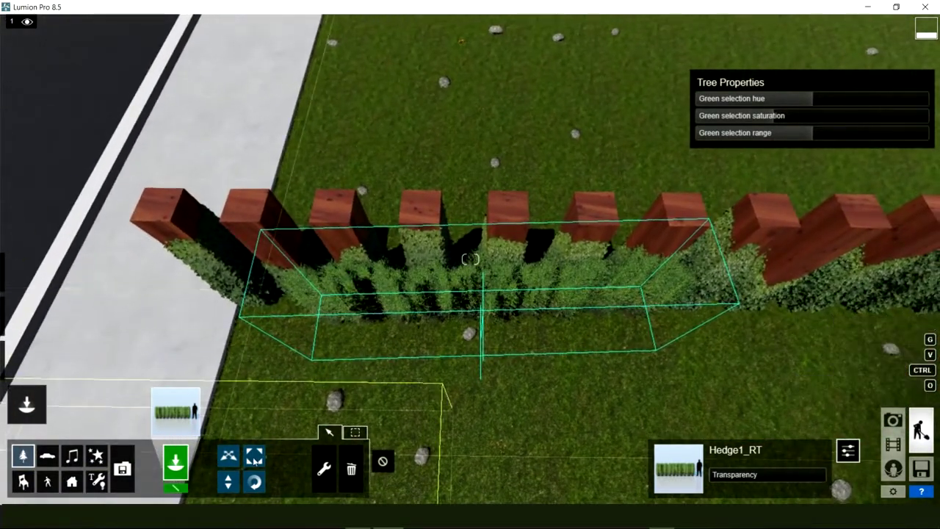
{"action": "left_click", "coordinate": [256, 455]}
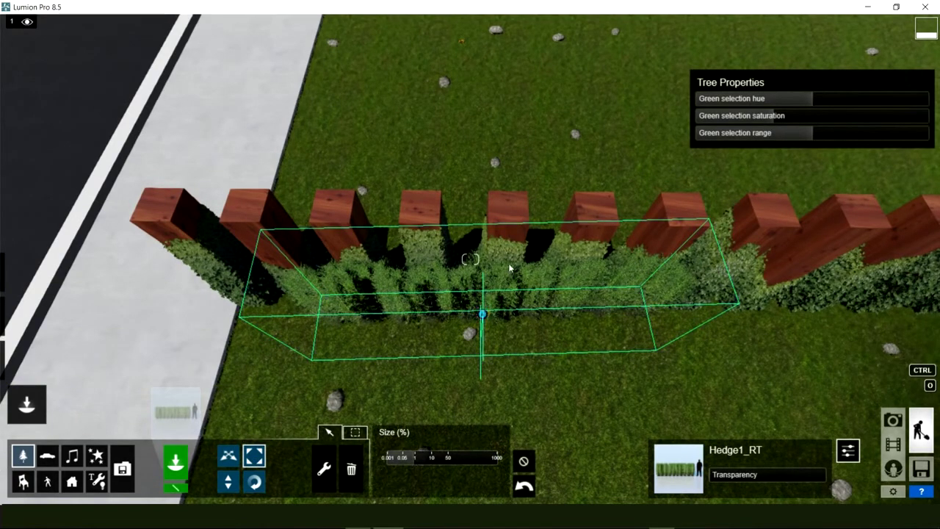
{"action": "left_click_drag", "start_coordinate": [509, 267], "coordinate": [517, 258]}
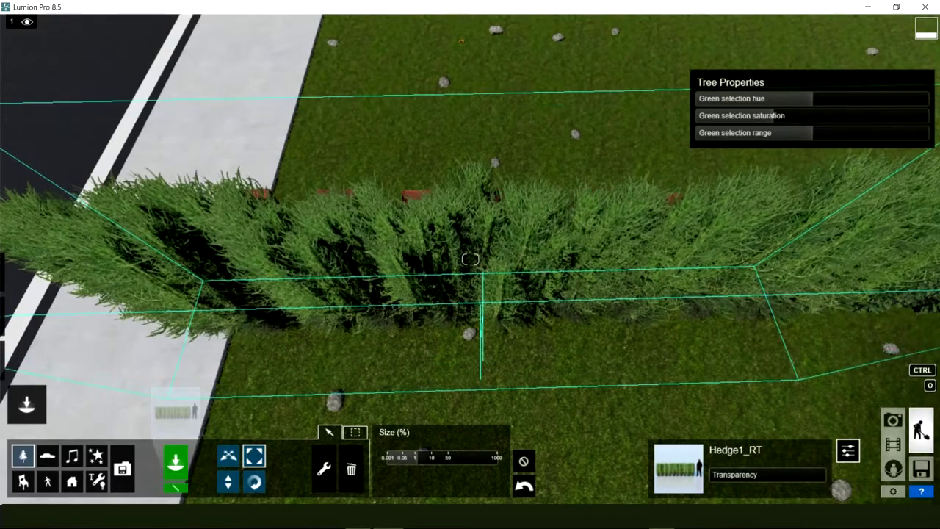
Move close to the hedge row and place another hedge next to it.
{"action": "mouse_move", "coordinate": [517, 257]}
{"action": "right_mouse_down"}
{"action": "mouse_move", "coordinate": [485, 303]}
{"action": "mouse_move", "coordinate": [482, 325]}
{"action": "mouse_move", "coordinate": [411, 293]}
{"action": "right_mouse_up"}
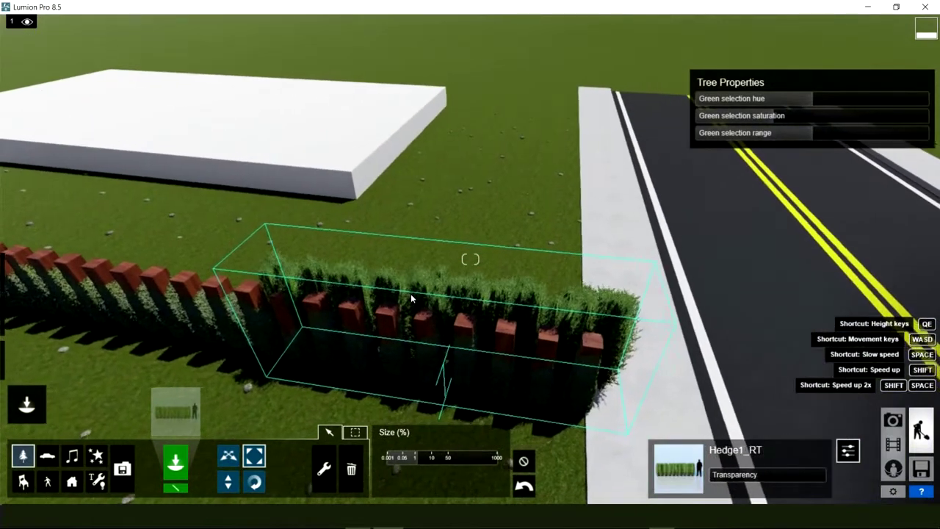
{"action": "key", "text": "a"}
{"action": "key", "text": "a"}
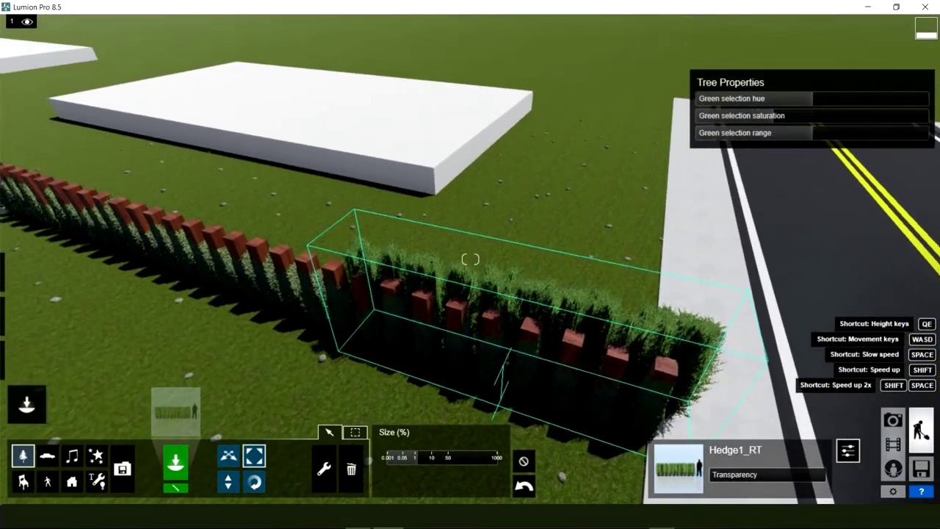
{"action": "key", "text": "d"}
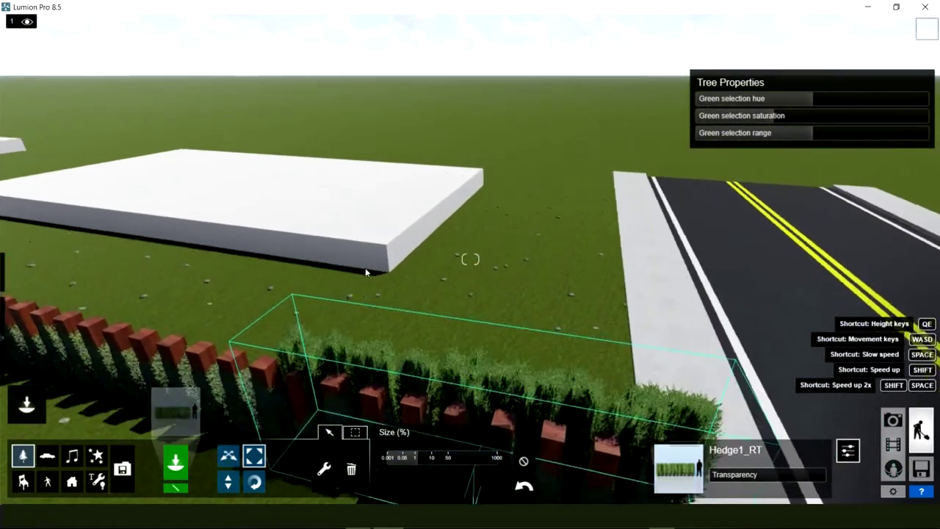
{"action": "right_click_drag", "start_coordinate": [366, 270], "coordinate": [374, 307]}
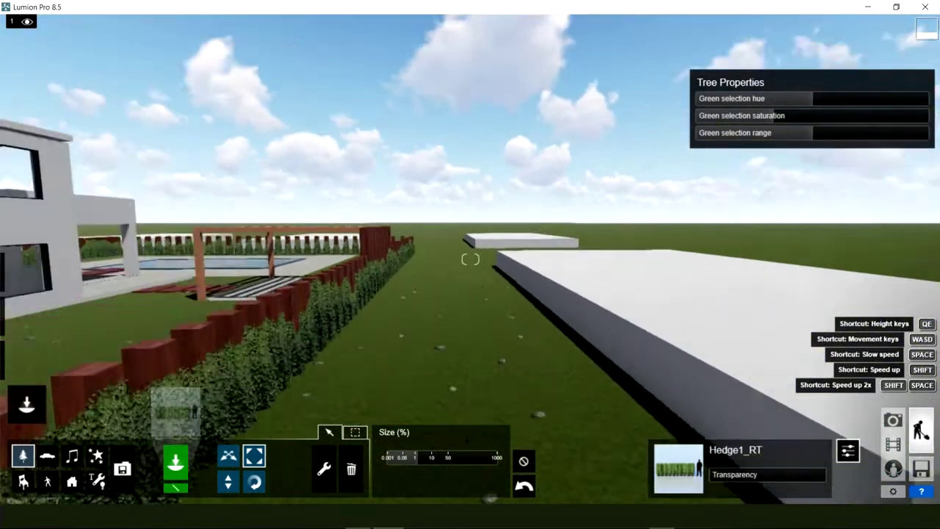
{"action": "key", "text": "w"}
{"action": "right_click_drag", "start_coordinate": [374, 307], "coordinate": [310, 324]}
{"action": "scroll", "coordinate": [311, 326], "scroll_direction": "down", "scroll_amount": 5}
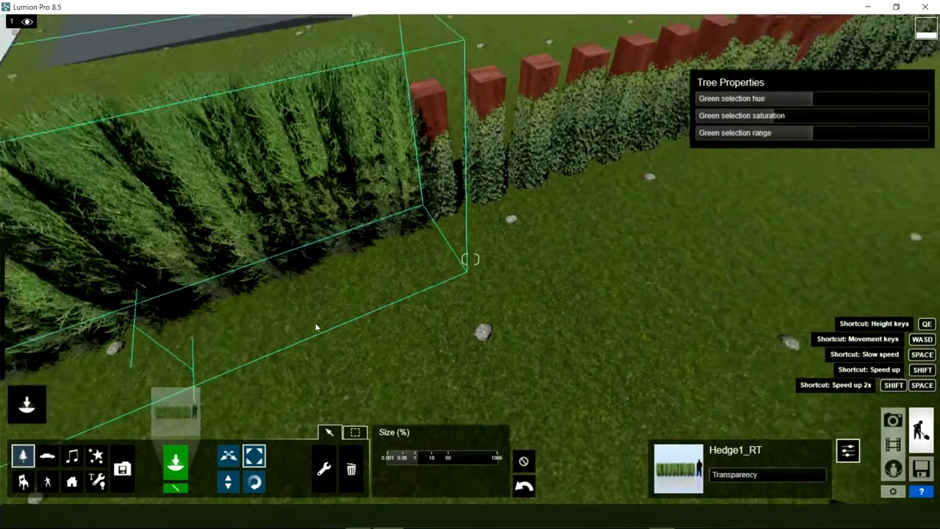
{"action": "left_click", "coordinate": [176, 461]}
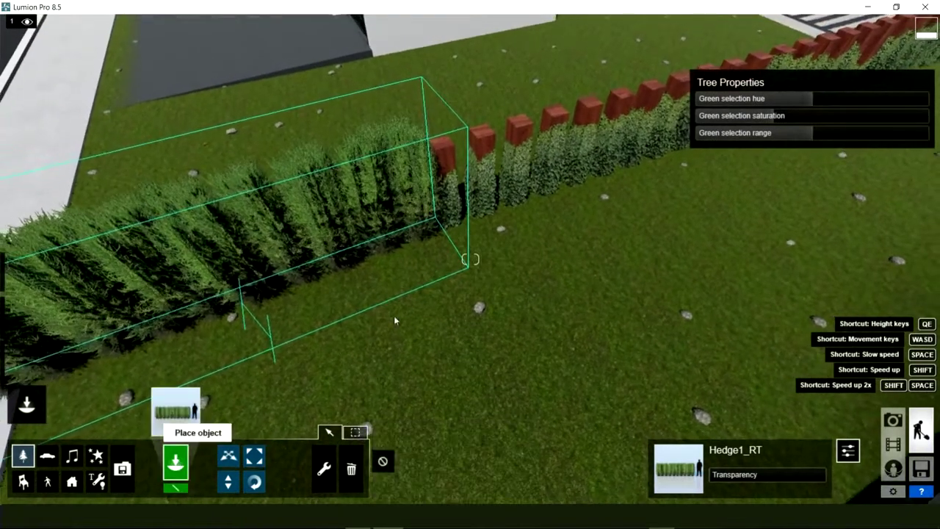
{"action": "left_click", "coordinate": [583, 181]}
{"action": "left_click", "coordinate": [584, 186]}
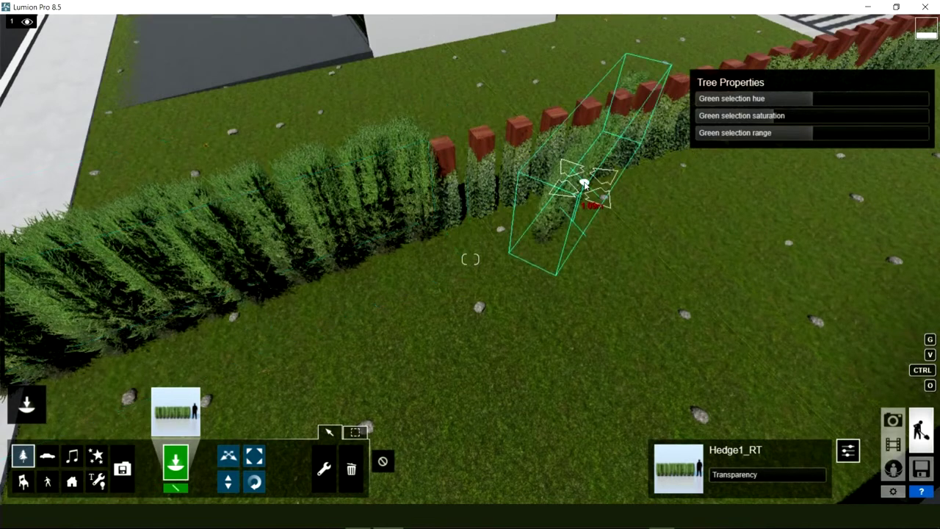
Rotate the new hedge into line with the row and size it to cover the posts.
{"action": "left_click", "coordinate": [254, 483]}
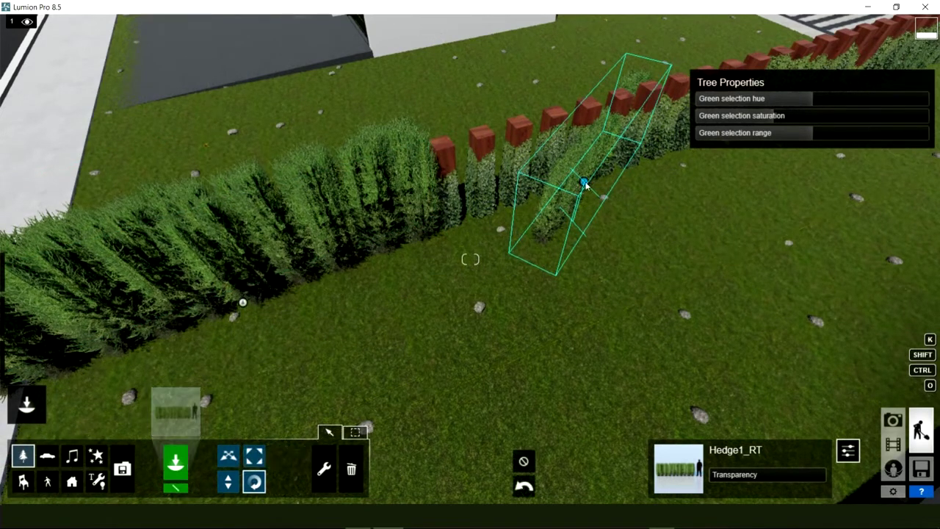
{"action": "left_click_drag", "start_coordinate": [640, 193], "coordinate": [672, 156]}
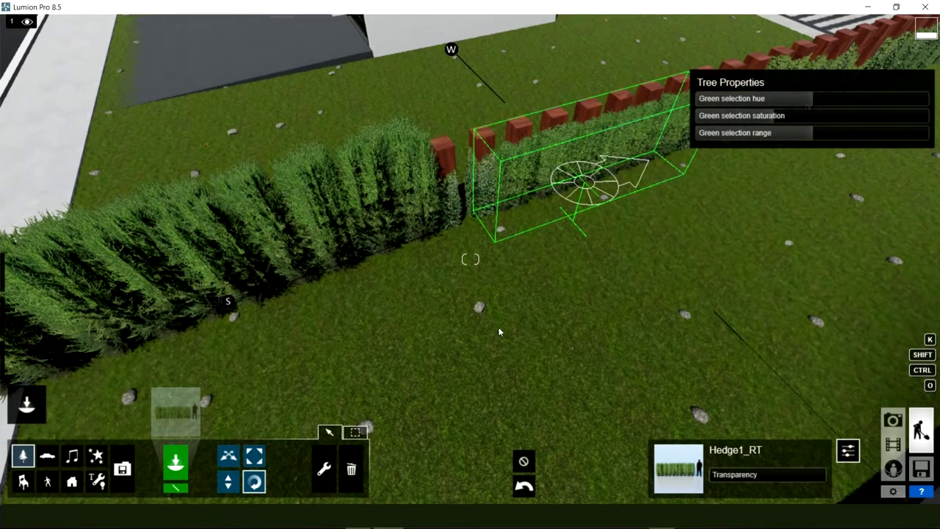
{"action": "left_click", "coordinate": [254, 463]}
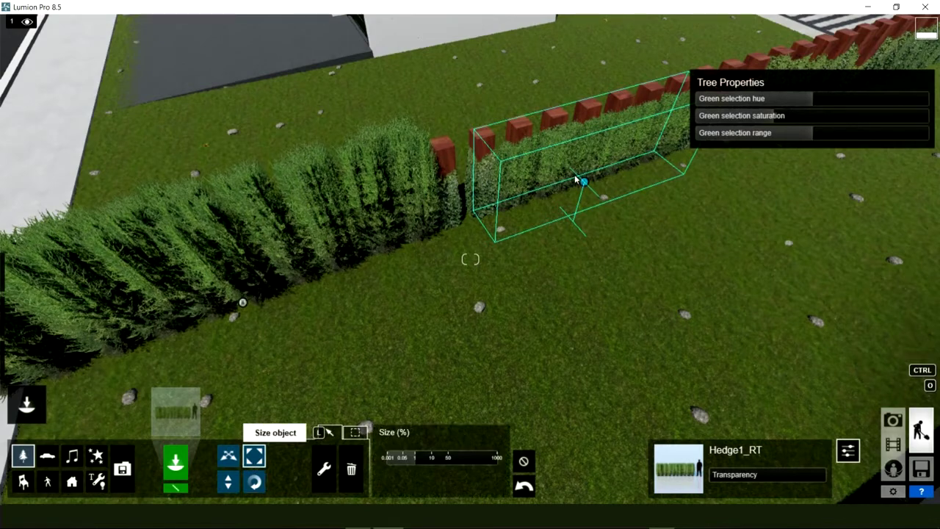
{"action": "mouse_move", "coordinate": [607, 159]}
{"action": "left_mouse_down"}
{"action": "mouse_move", "coordinate": [614, 152]}
{"action": "mouse_move", "coordinate": [592, 176]}
{"action": "left_mouse_up"}
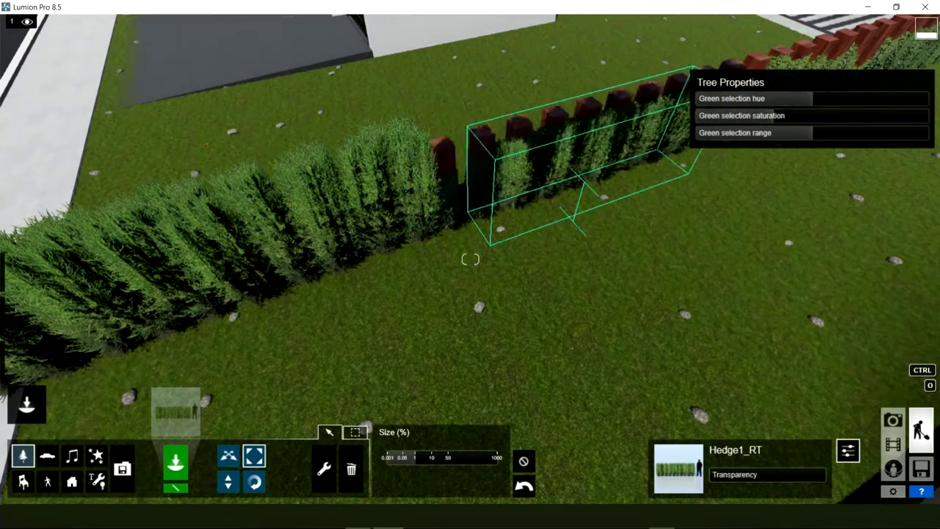
{"action": "right_click_drag", "start_coordinate": [591, 176], "coordinate": [529, 244]}
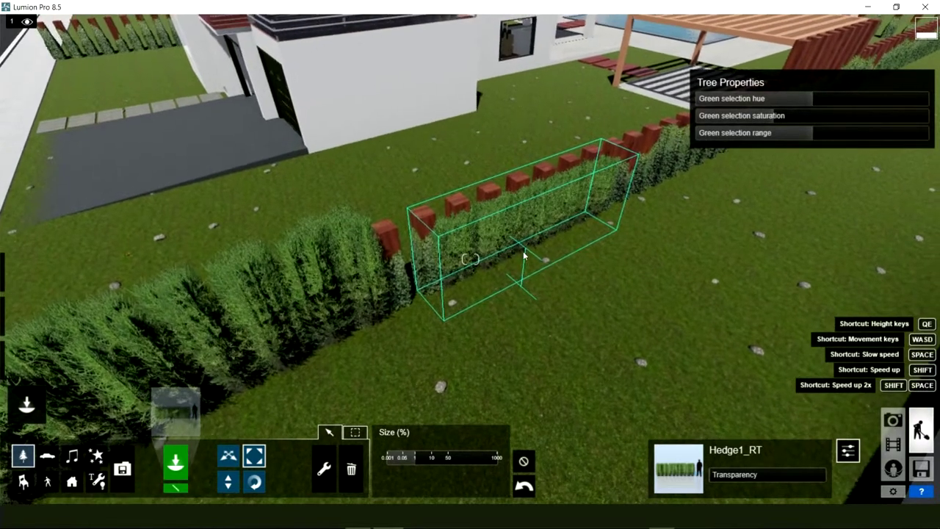
{"action": "key", "text": "ctrl"}
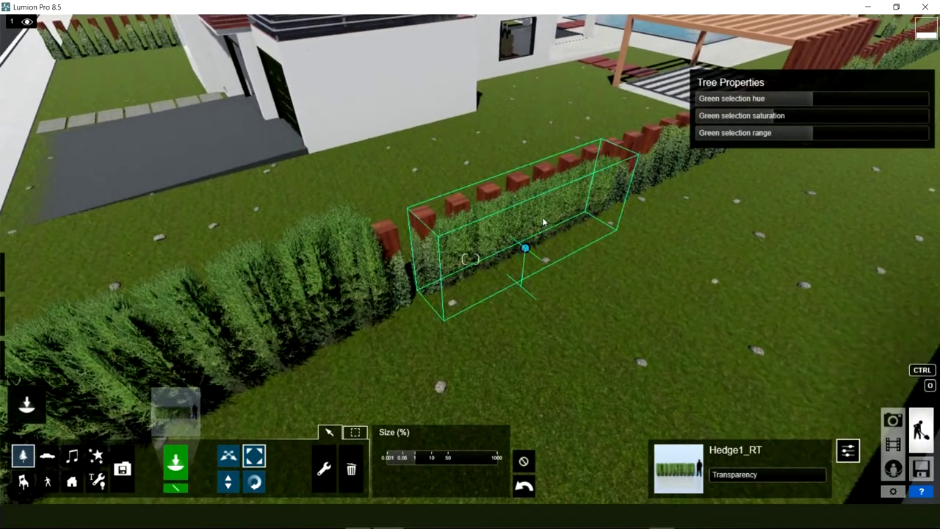
{"action": "left_click_drag", "start_coordinate": [543, 222], "coordinate": [544, 220]}
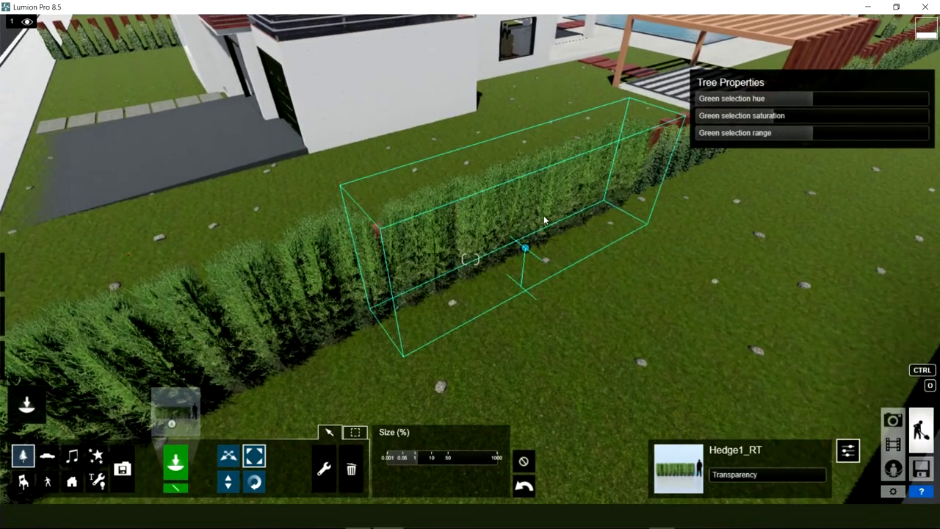
{"action": "mouse_move", "coordinate": [544, 220]}
{"action": "right_mouse_down"}
{"action": "mouse_move", "coordinate": [545, 210]}
{"action": "mouse_move", "coordinate": [441, 220]}
{"action": "right_mouse_up"}
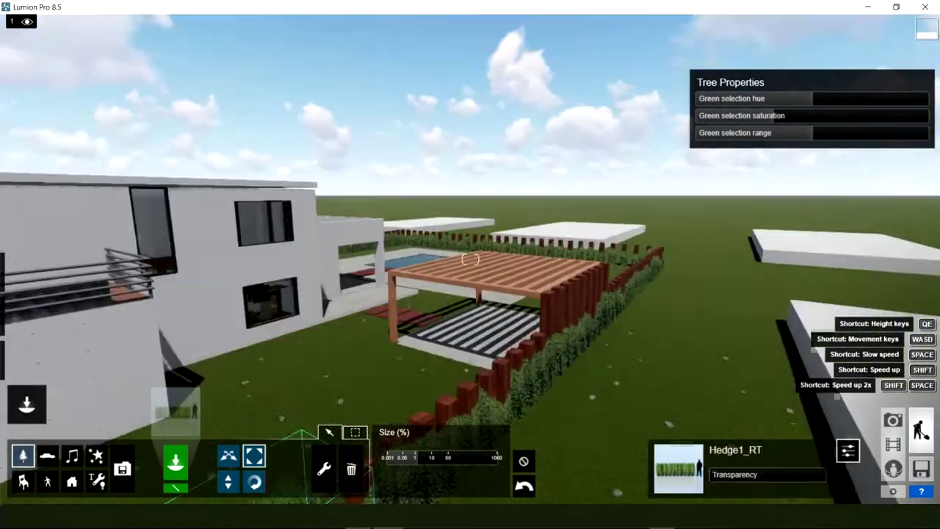
{"action": "right_click_drag", "start_coordinate": [470, 258], "coordinate": [470, 259]}
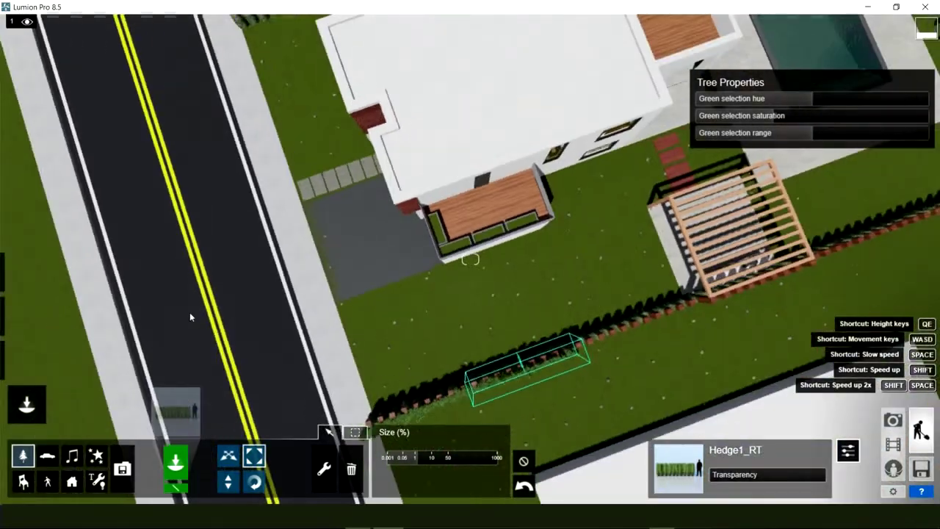
Browse the medium leafy trees on pages 7, 8 and 10 and pick a broad-leaved tree.
{"action": "right_click_drag", "start_coordinate": [470, 259], "coordinate": [470, 259]}
{"action": "left_click", "coordinate": [175, 410]}
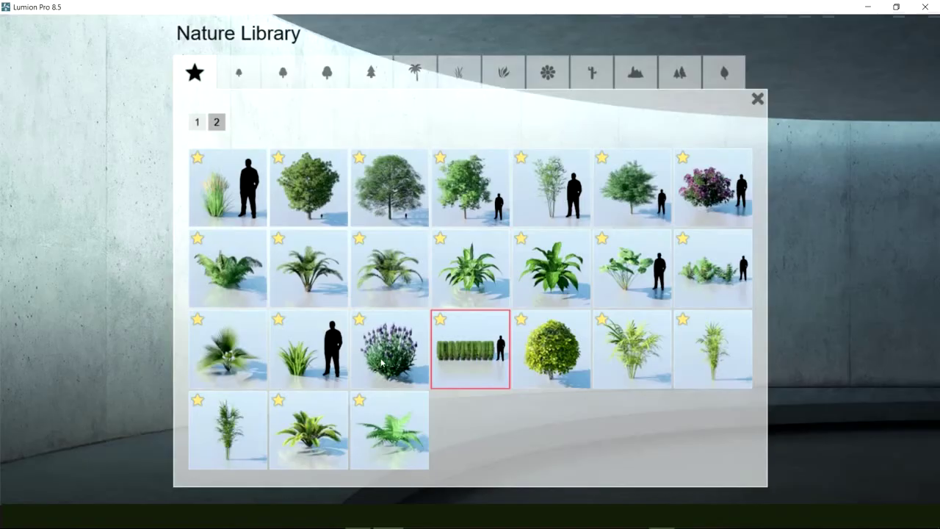
{"action": "left_click", "coordinate": [283, 72]}
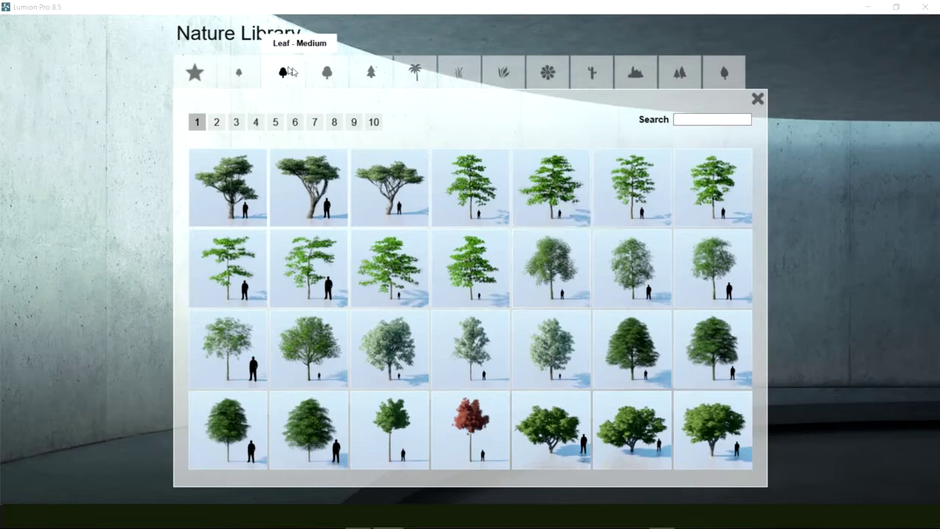
{"action": "left_click", "coordinate": [316, 123]}
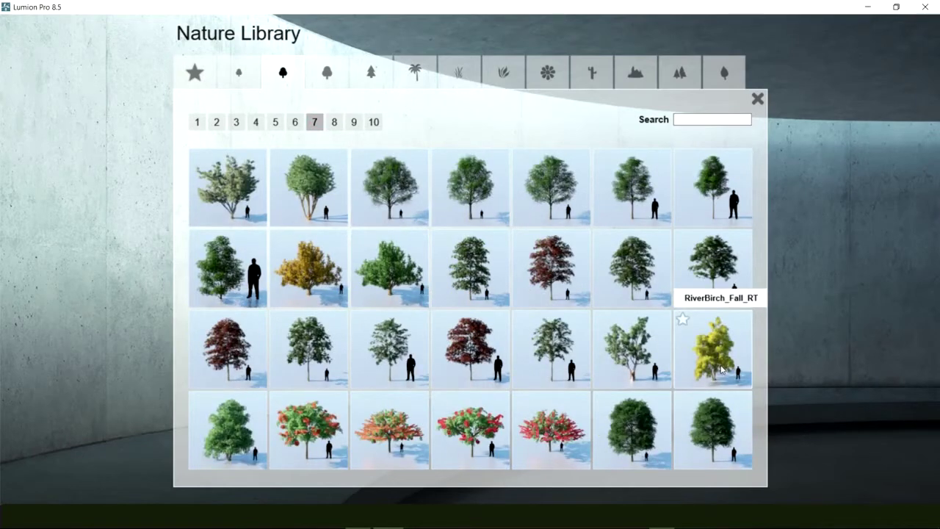
{"action": "left_click", "coordinate": [336, 123]}
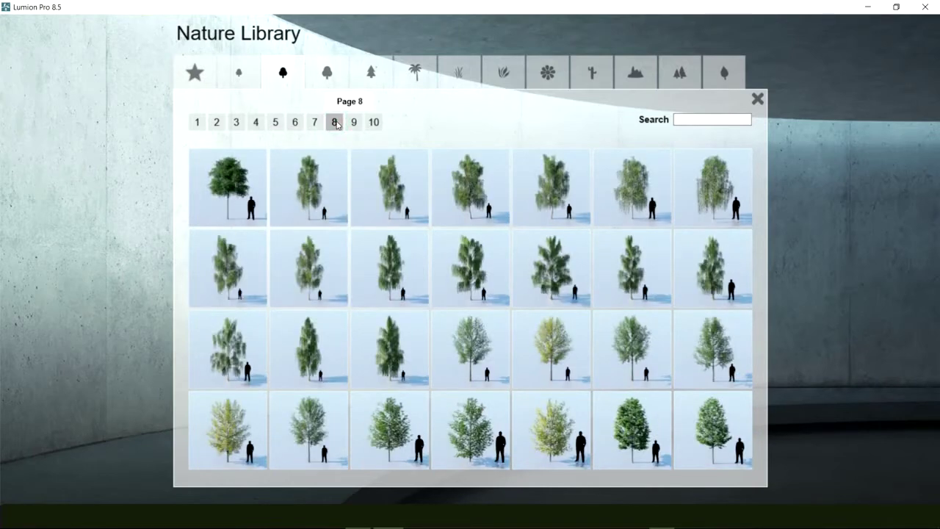
{"action": "left_click", "coordinate": [375, 123]}
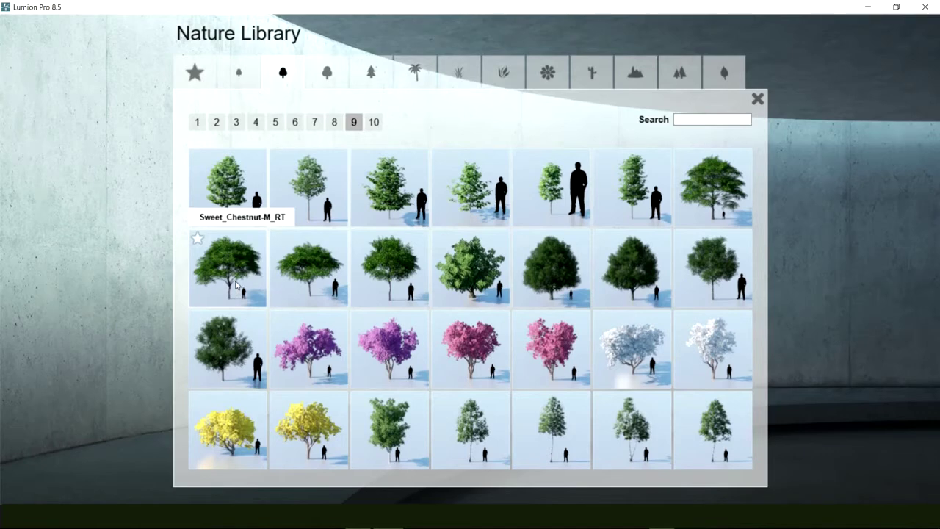
{"action": "left_click", "coordinate": [243, 358]}
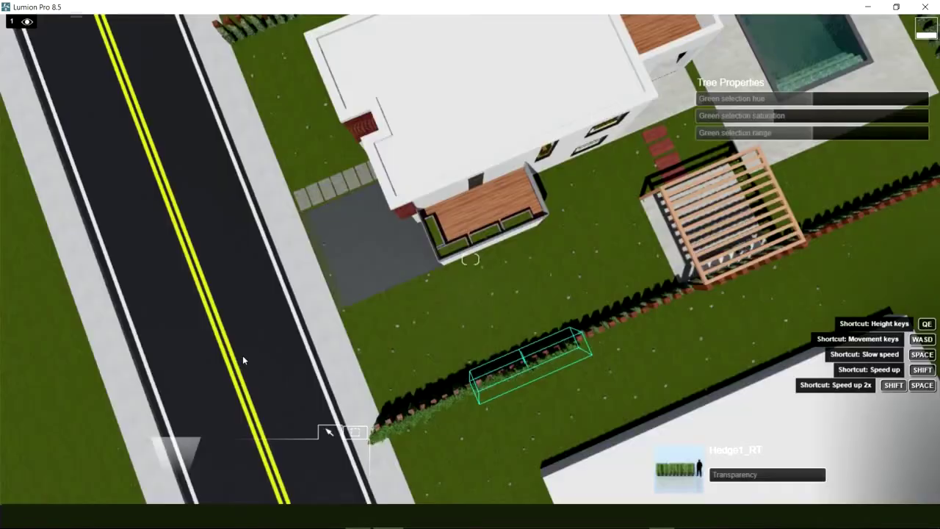
Place Texas_RedOak-S_RT trees on the front lawn, back corner, right fence and behind the house.
{"action": "left_click", "coordinate": [442, 343]}
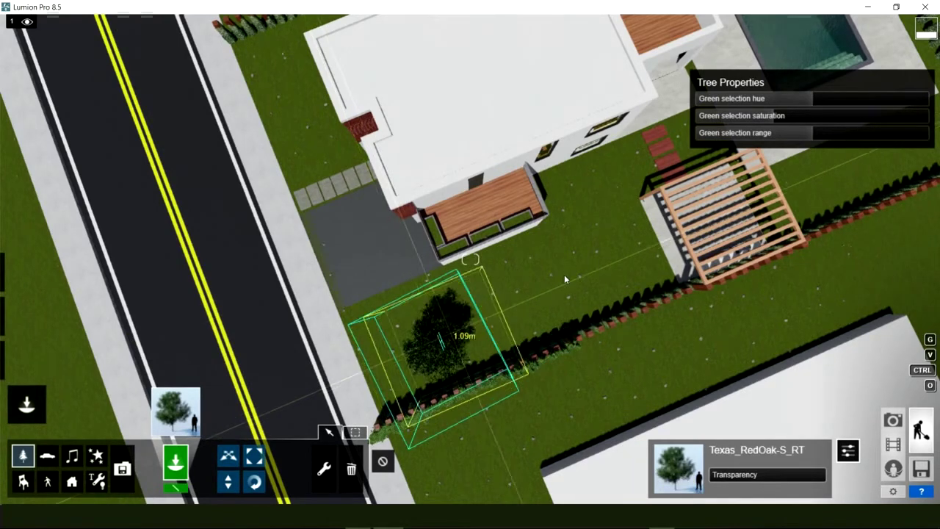
{"action": "right_click_drag", "start_coordinate": [566, 277], "coordinate": [783, 291]}
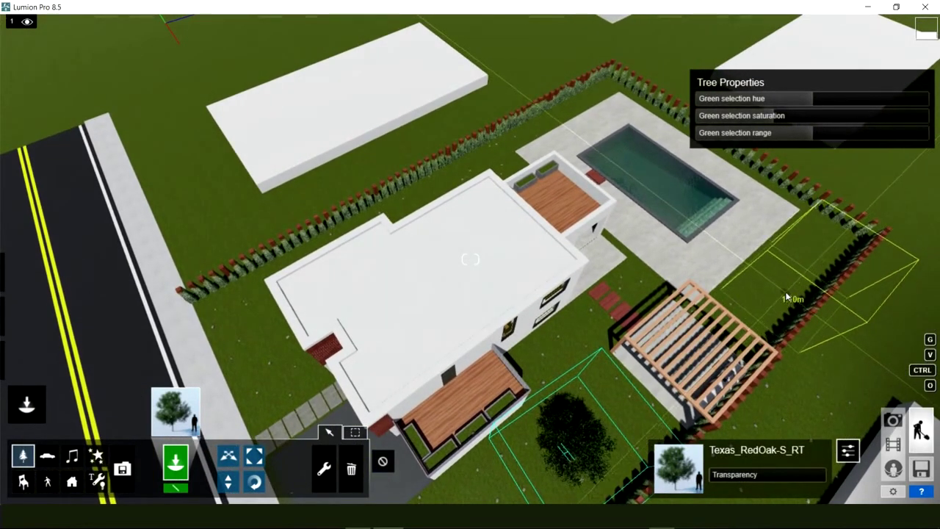
{"action": "left_click", "coordinate": [788, 293]}
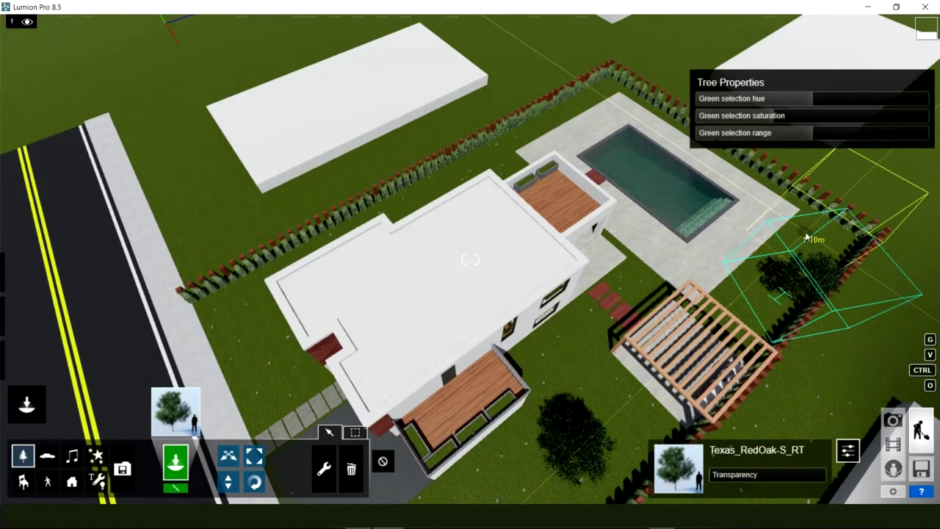
{"action": "left_click", "coordinate": [806, 231]}
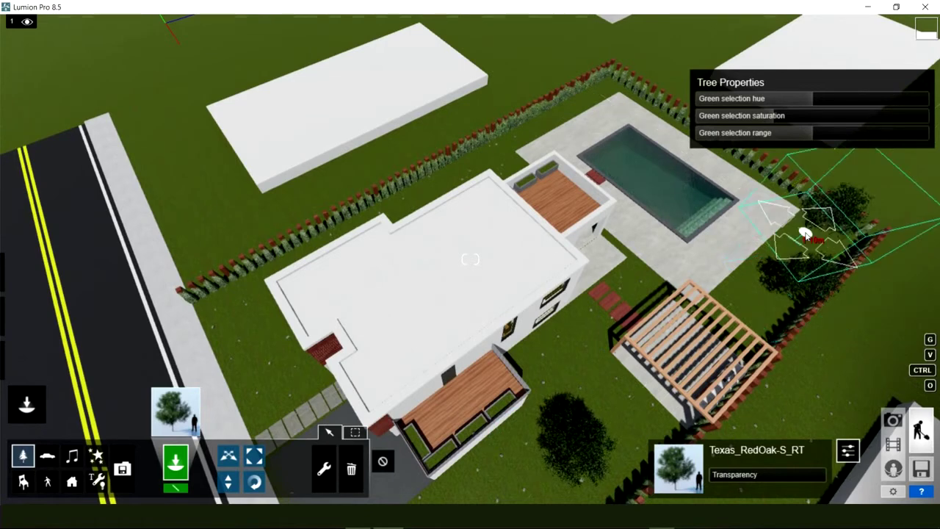
{"action": "left_click", "coordinate": [603, 91]}
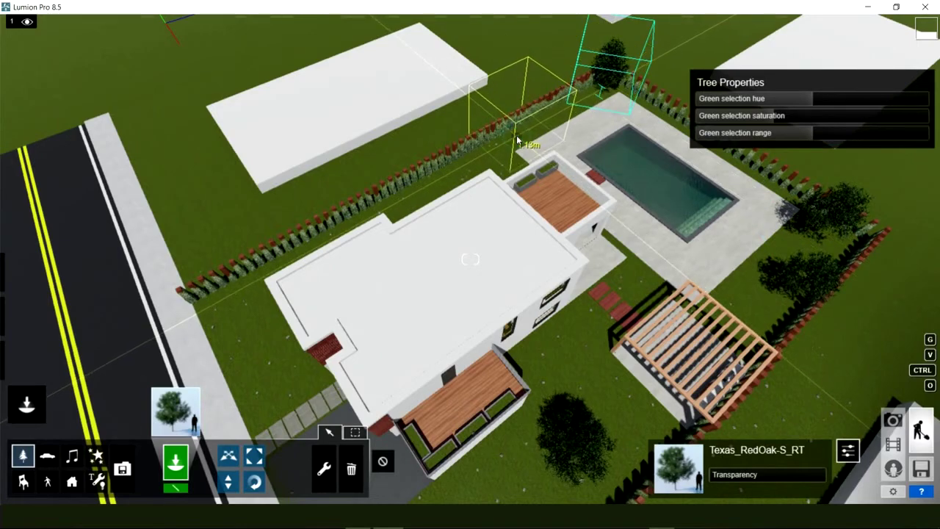
{"action": "left_click", "coordinate": [516, 140]}
Orbit to the other side and plant two more oaks by the side and front fences.
{"action": "mouse_move", "coordinate": [516, 140]}
{"action": "right_mouse_down"}
{"action": "mouse_move", "coordinate": [437, 171]}
{"action": "mouse_move", "coordinate": [345, 176]}
{"action": "mouse_move", "coordinate": [473, 195]}
{"action": "mouse_move", "coordinate": [454, 182]}
{"action": "mouse_move", "coordinate": [458, 212]}
{"action": "right_mouse_up"}
{"action": "key", "text": "shift+s"}
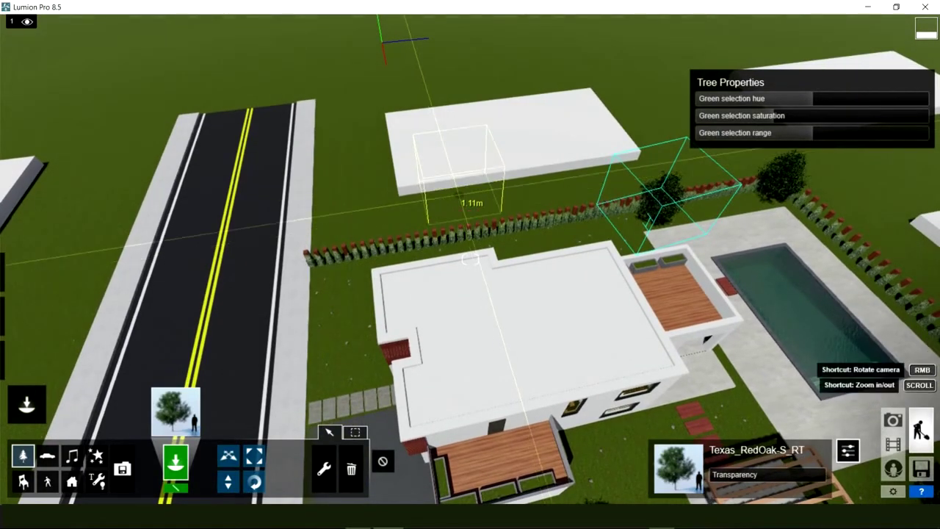
{"action": "right_click_drag", "start_coordinate": [470, 259], "coordinate": [308, 345]}
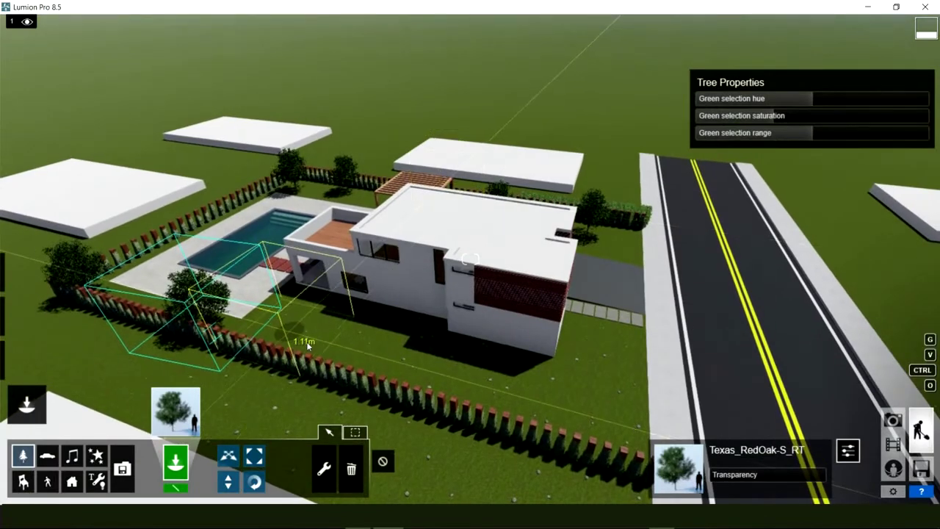
{"action": "left_click", "coordinate": [308, 345]}
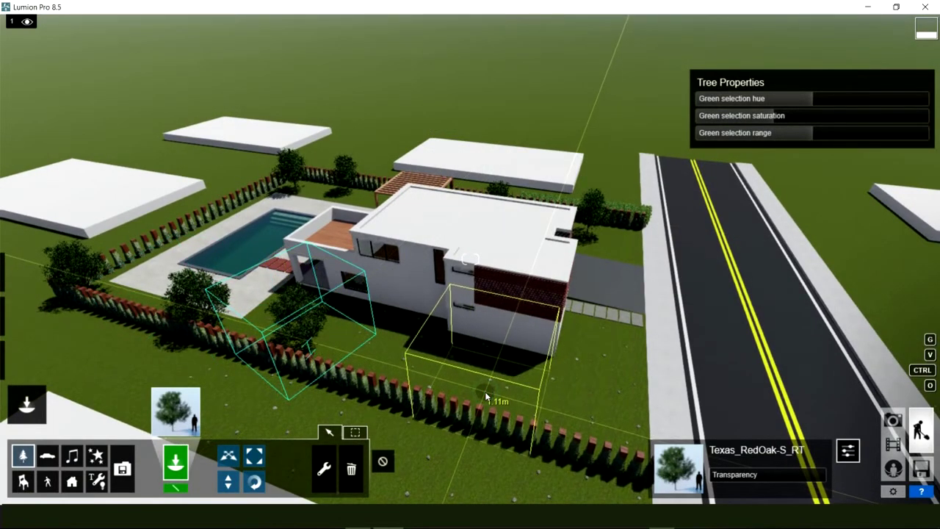
{"action": "left_click", "coordinate": [485, 395]}
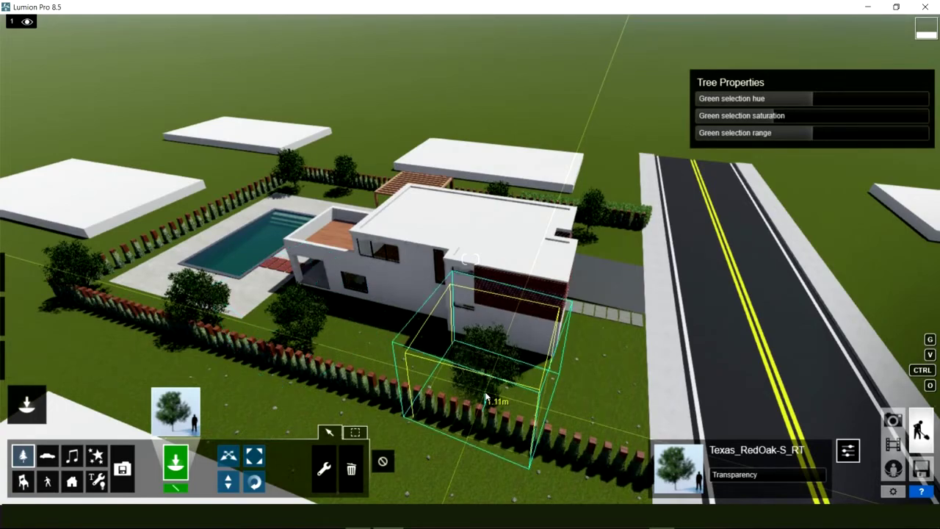
{"action": "left_click", "coordinate": [167, 419]}
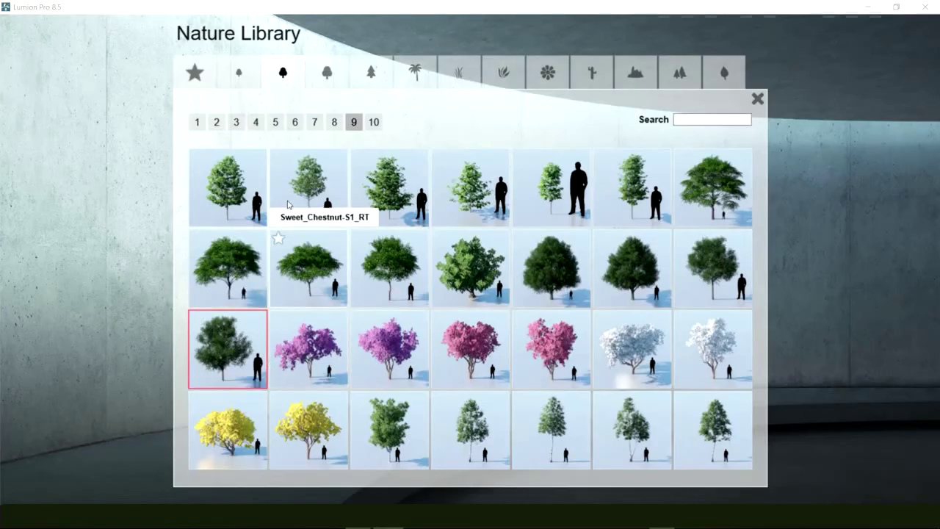
Pick a different tree from page 7 of the Nature Library after checking page 8.
{"action": "left_click", "coordinate": [332, 124]}
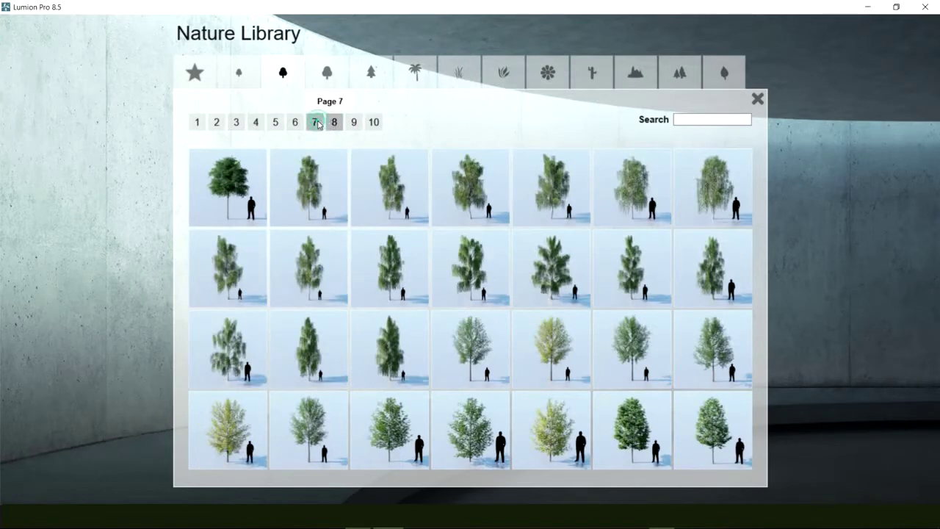
{"action": "left_click", "coordinate": [318, 125]}
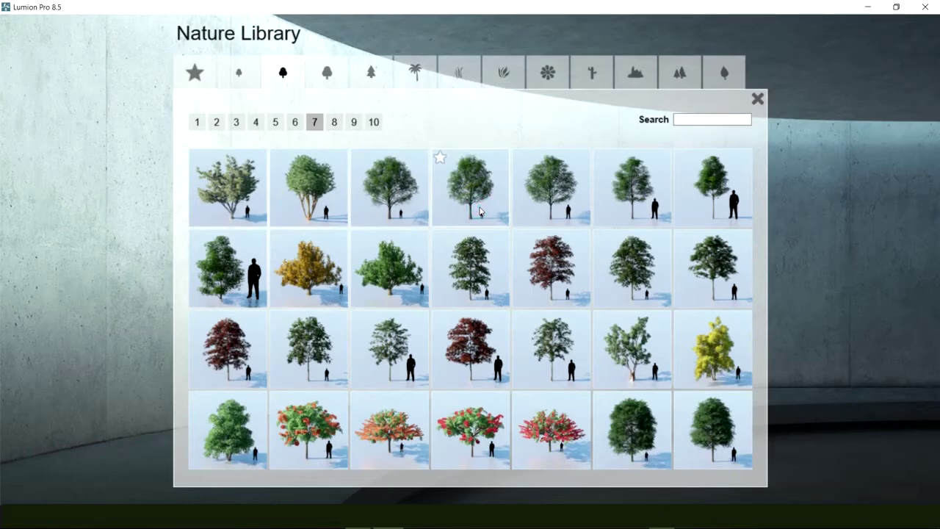
{"action": "left_click", "coordinate": [481, 211]}
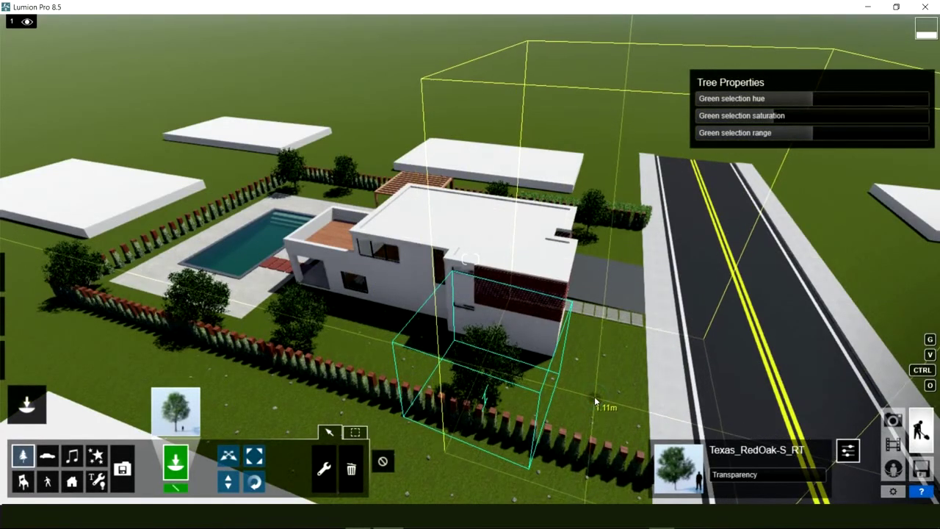
Place the PinOak-L2 tree beside the street and fly in to frame it with the house.
{"action": "left_click", "coordinate": [594, 397]}
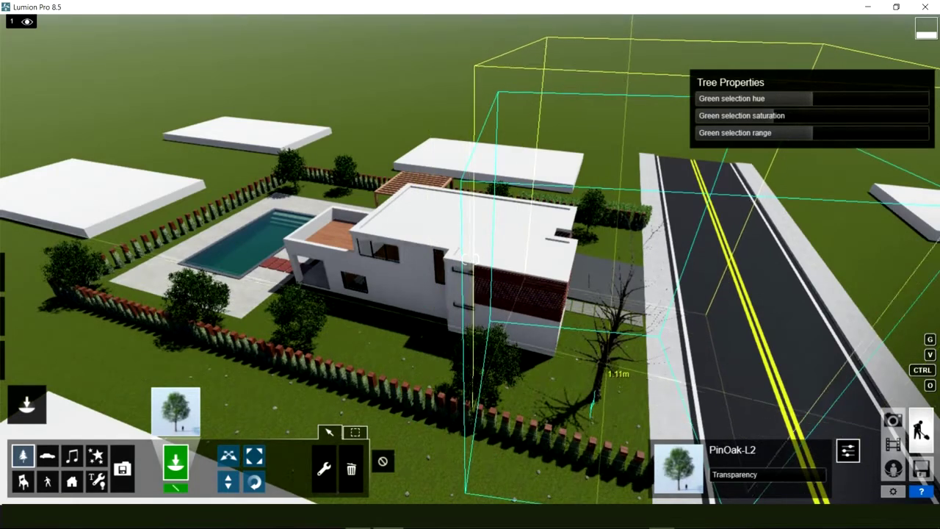
{"action": "key", "text": "d"}
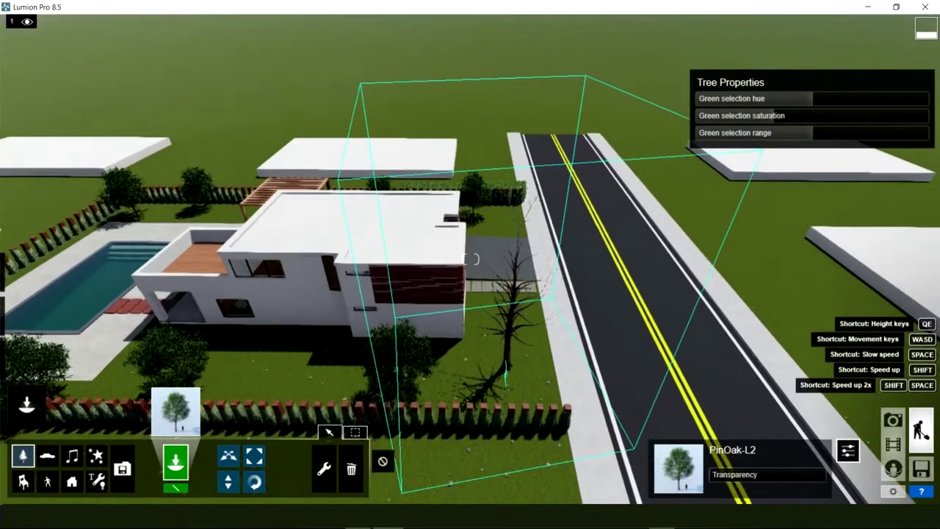
{"action": "key", "text": "w"}
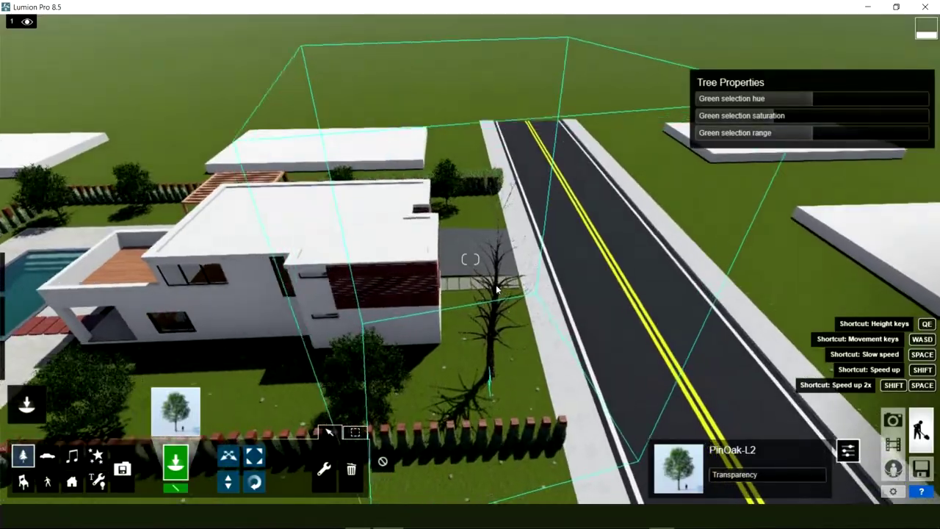
{"action": "key", "text": "w"}
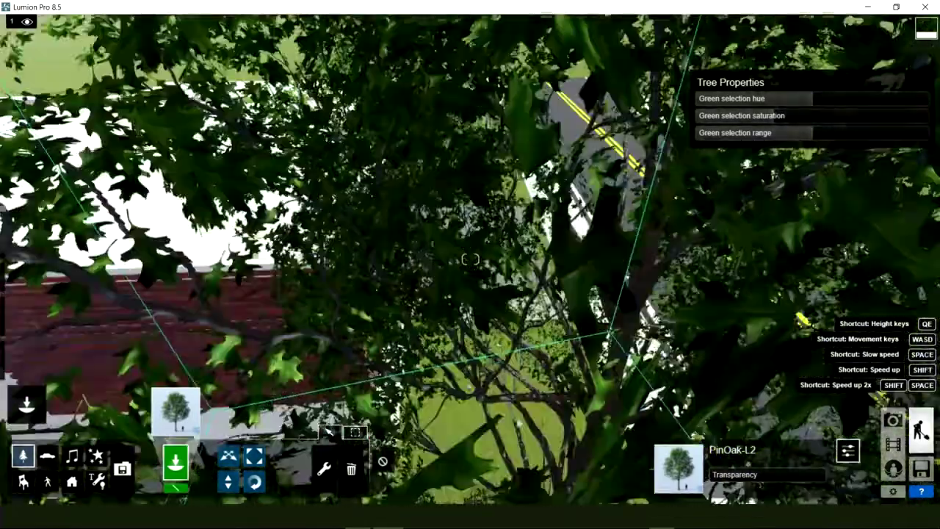
{"action": "key", "text": "w"}
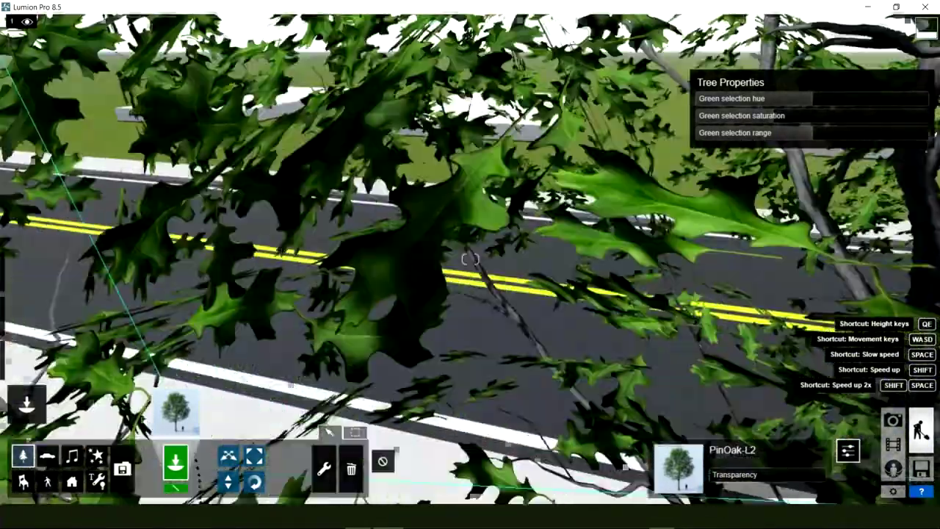
{"action": "right_click_drag", "start_coordinate": [470, 258], "coordinate": [470, 258]}
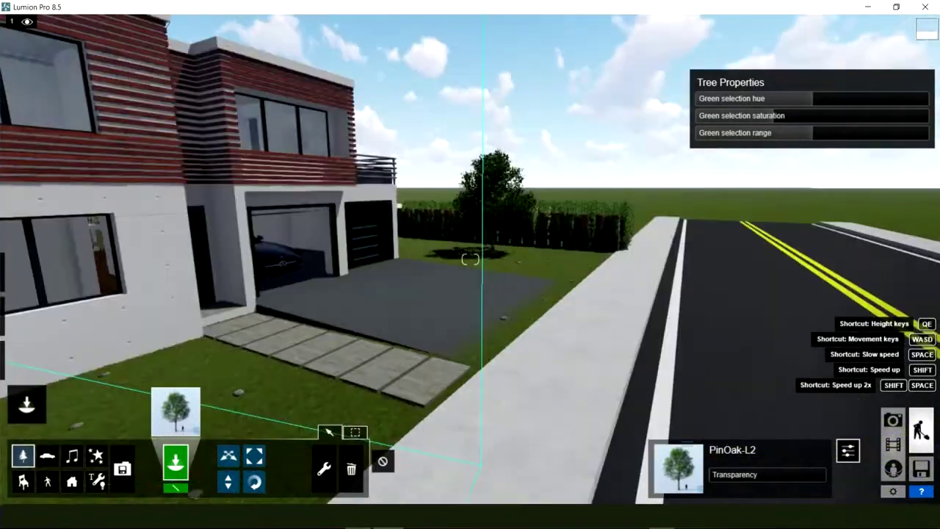
{"action": "key", "text": "w"}
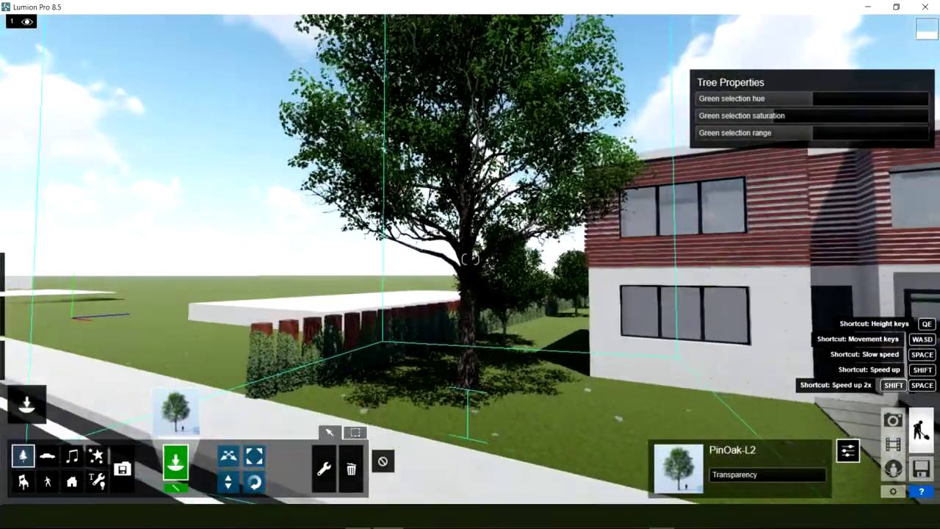
{"action": "key", "text": "d"}
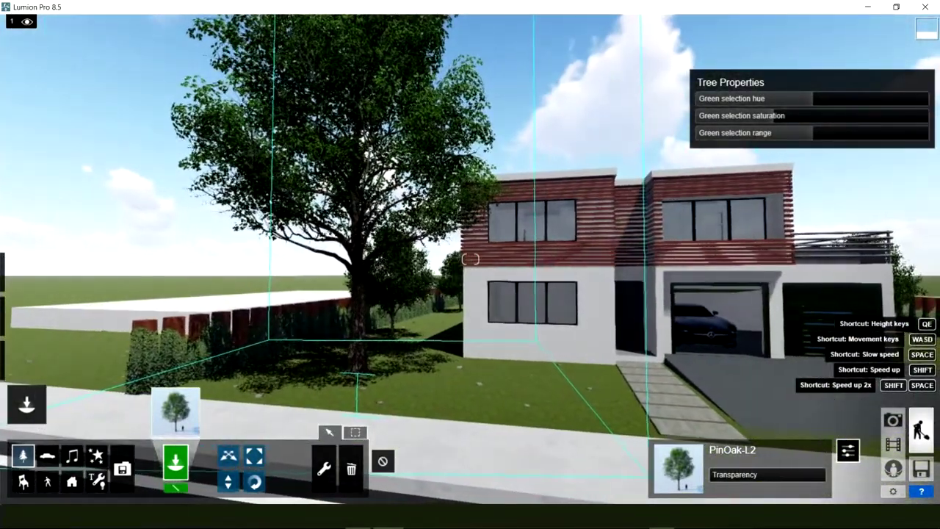
{"action": "key", "text": "w"}
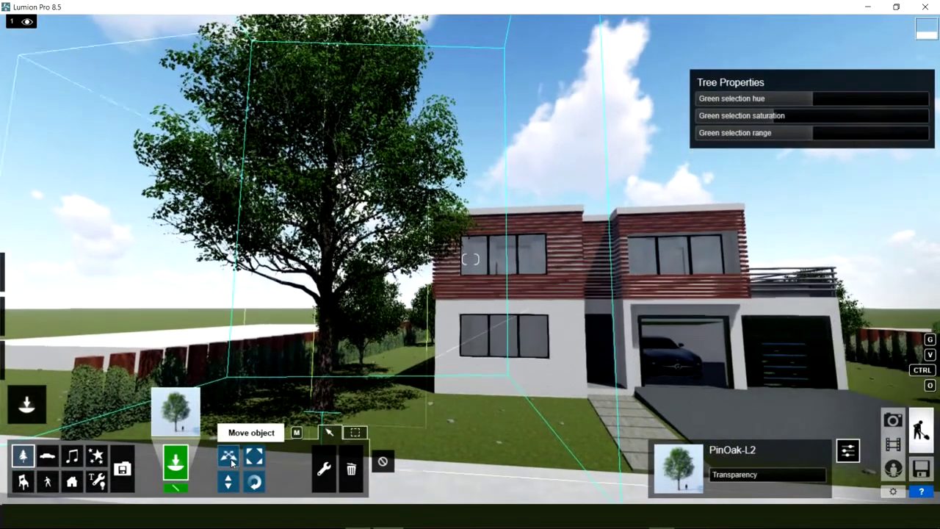
Move the PinOak-L2 tree left onto the front lawn beside the house.
{"action": "left_click", "coordinate": [232, 461]}
{"action": "key", "text": "w"}
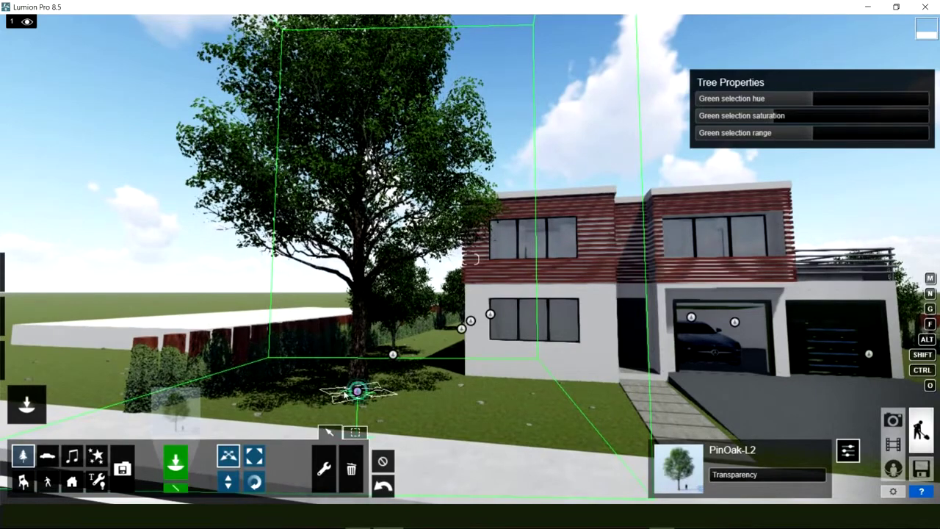
{"action": "left_click_drag", "start_coordinate": [357, 391], "coordinate": [288, 402]}
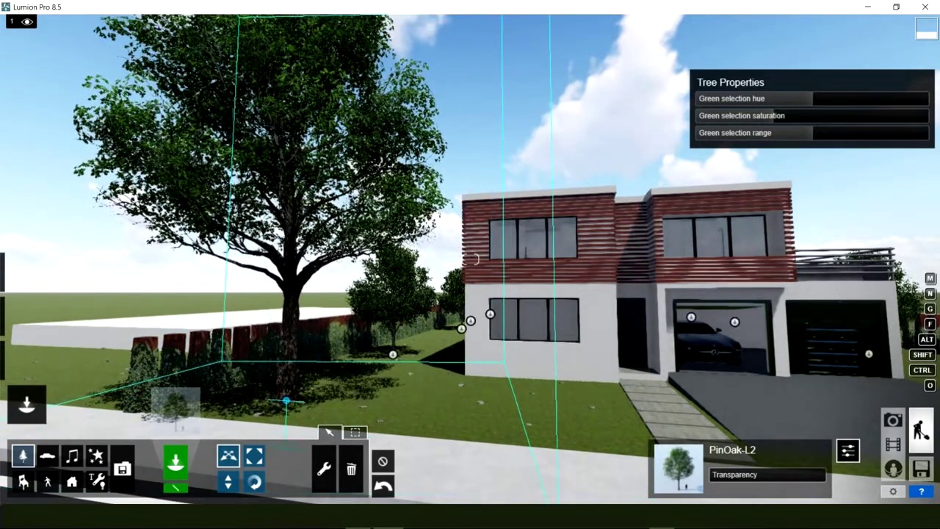
{"action": "left_click_drag", "start_coordinate": [289, 403], "coordinate": [285, 404]}
{"action": "right_click_drag", "start_coordinate": [472, 258], "coordinate": [472, 258]}
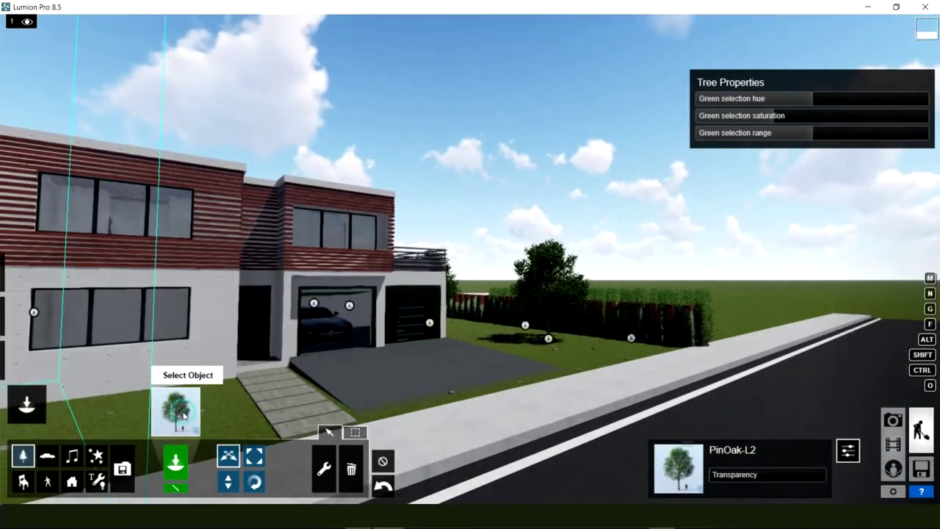
Load a Shumard_Oak-M_RT tree and back away to view the house across the street.
{"action": "left_click", "coordinate": [183, 416]}
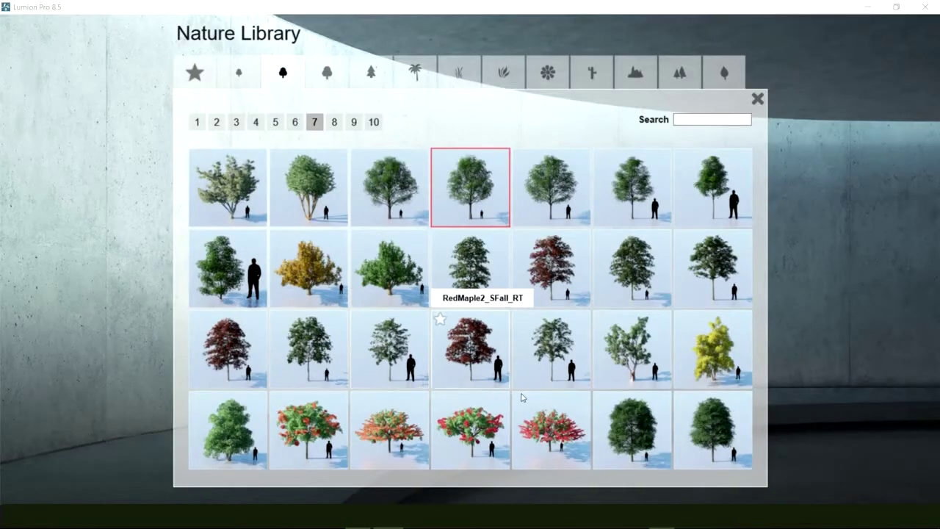
{"action": "left_click", "coordinate": [721, 440]}
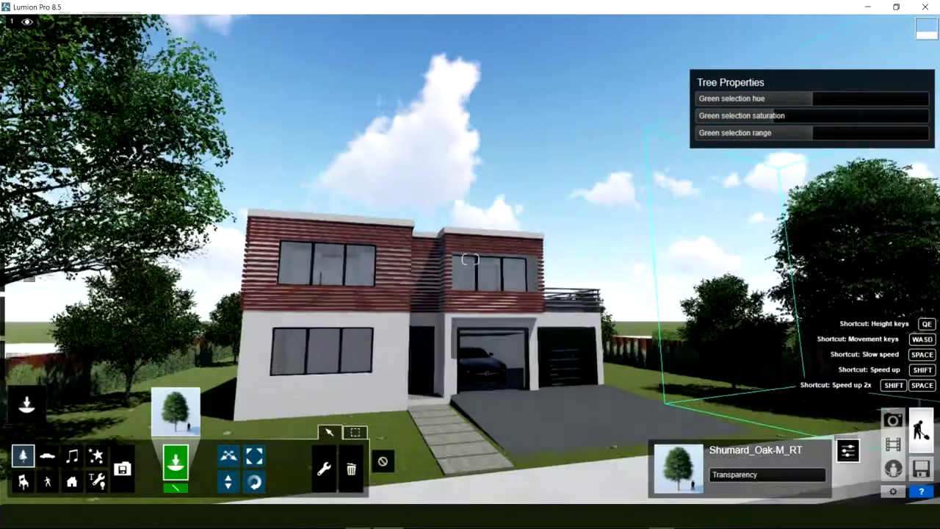
{"action": "key", "text": "s"}
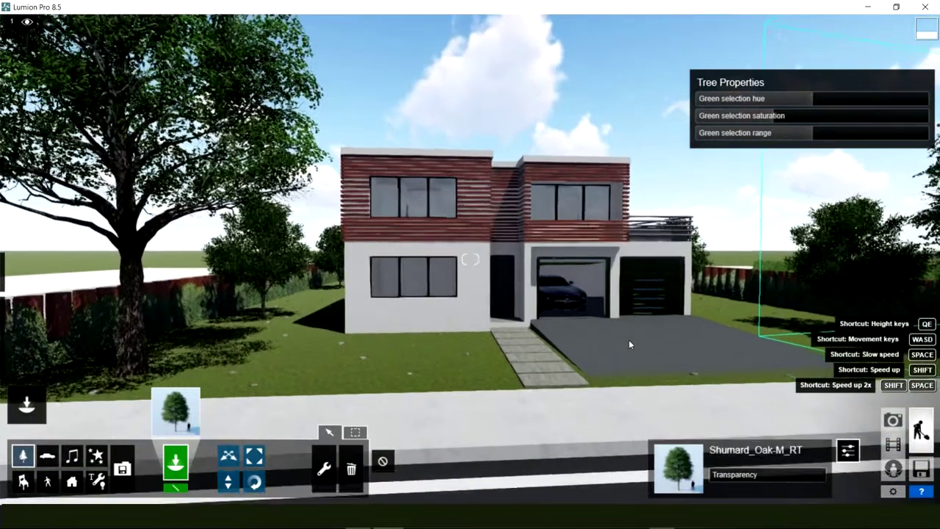
{"action": "key", "text": "s"}
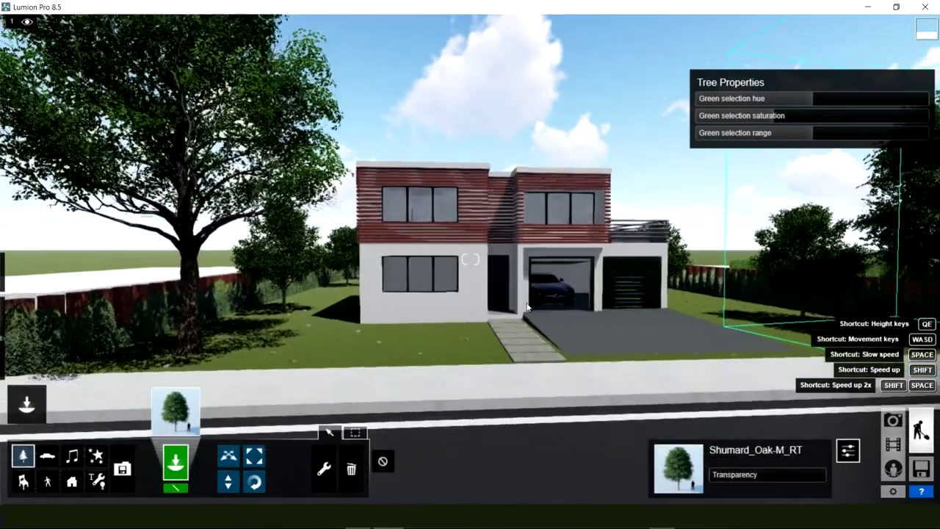
{"action": "key", "text": "s"}
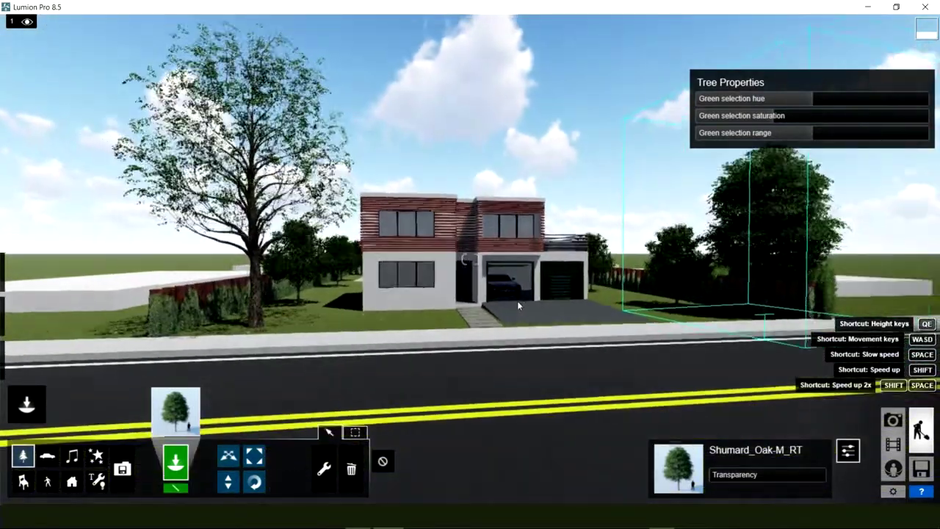
Fly over the house to the empty white lot and switch to the Outdoor object category.
{"action": "right_click_drag", "start_coordinate": [509, 294], "coordinate": [506, 289]}
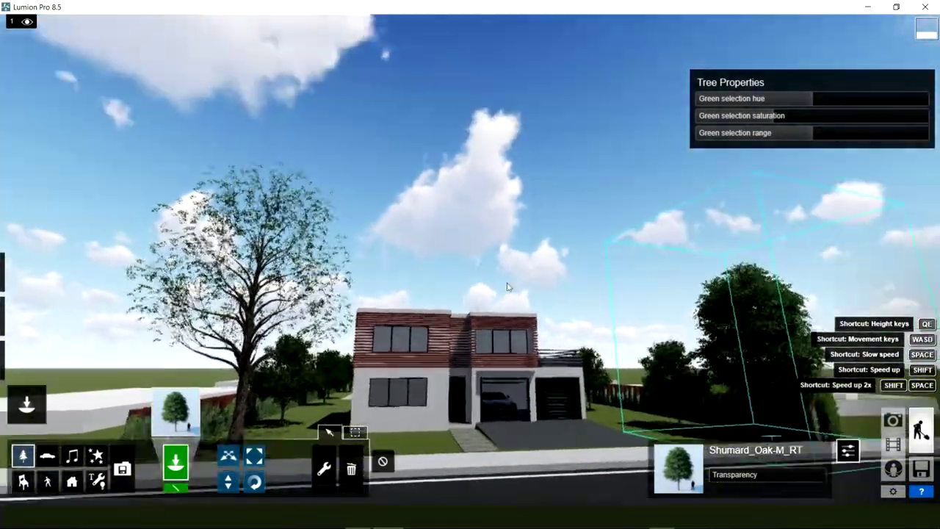
{"action": "key", "text": "w"}
{"action": "key", "text": "q"}
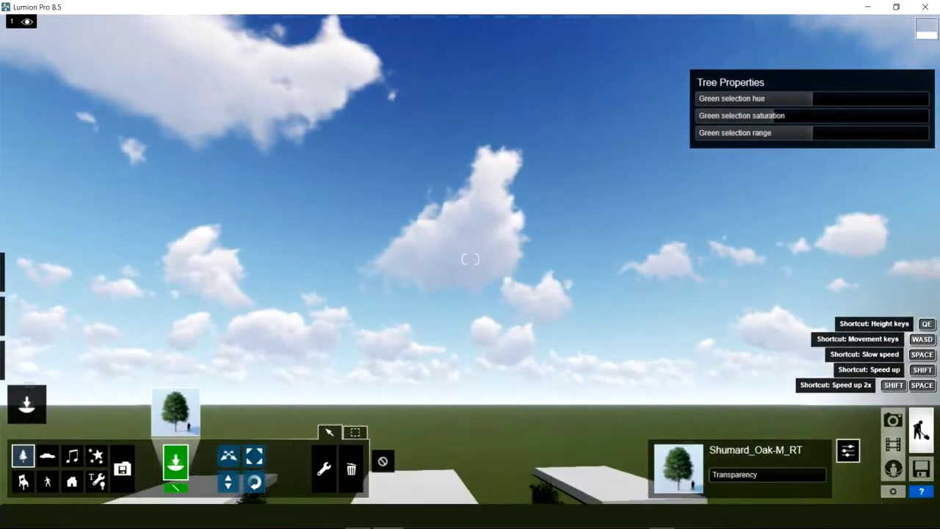
{"action": "mouse_move", "coordinate": [429, 337]}
{"action": "right_mouse_down"}
{"action": "mouse_move", "coordinate": [395, 274]}
{"action": "mouse_move", "coordinate": [409, 296]}
{"action": "right_mouse_up"}
{"action": "key", "text": "s"}
{"action": "key", "text": "w"}
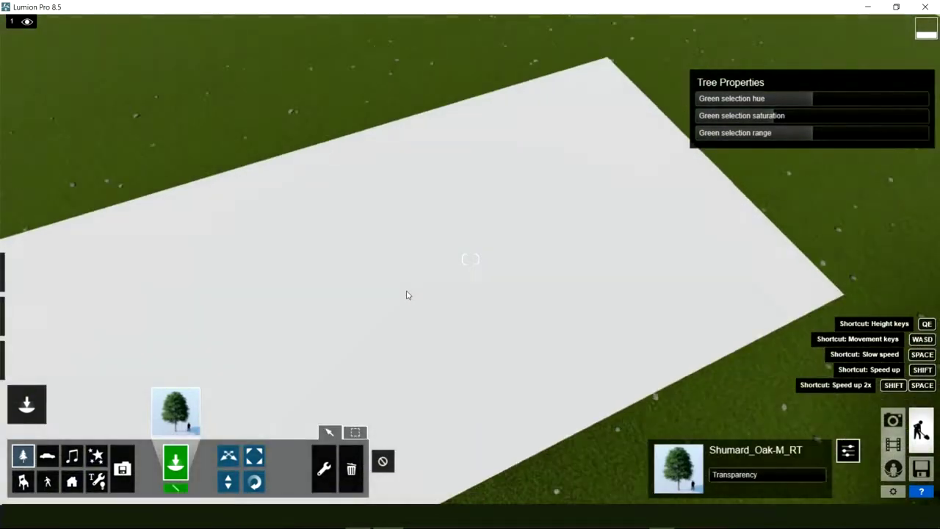
{"action": "key", "text": "s"}
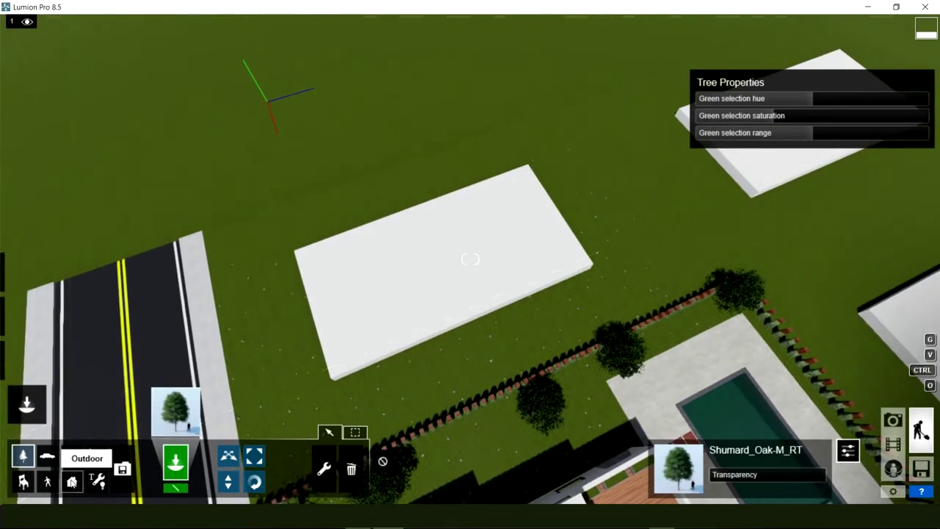
{"action": "left_click", "coordinate": [72, 481]}
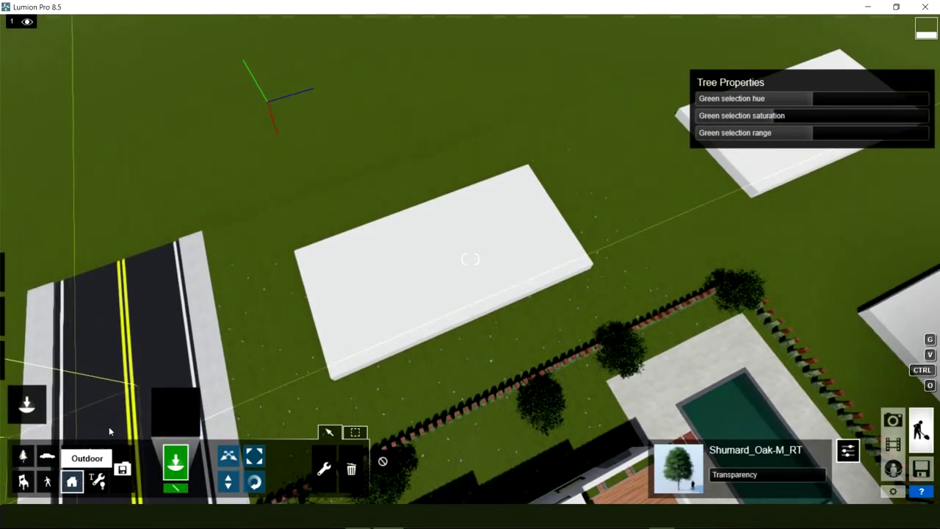
Pick the red-roofed House_US_022 from page 3 of the outdoor Buildings library.
{"action": "left_click", "coordinate": [179, 414]}
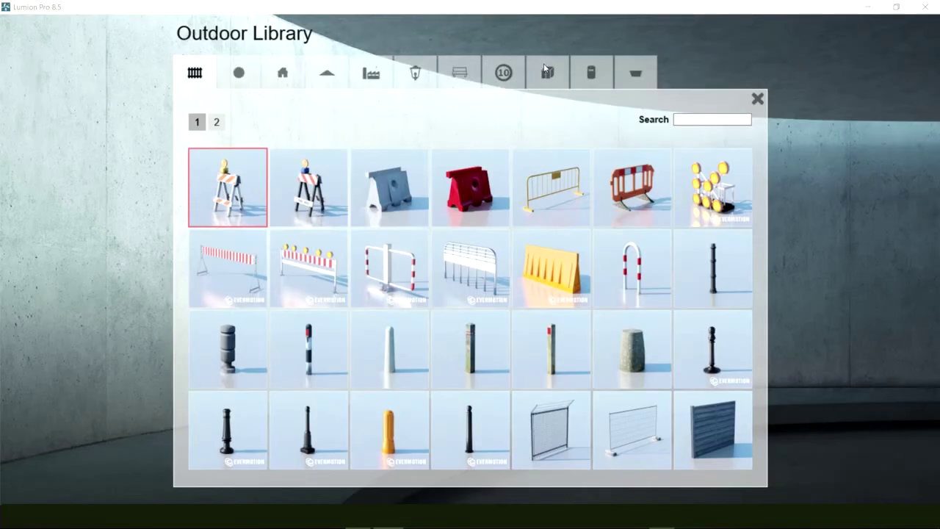
{"action": "left_click", "coordinate": [368, 80]}
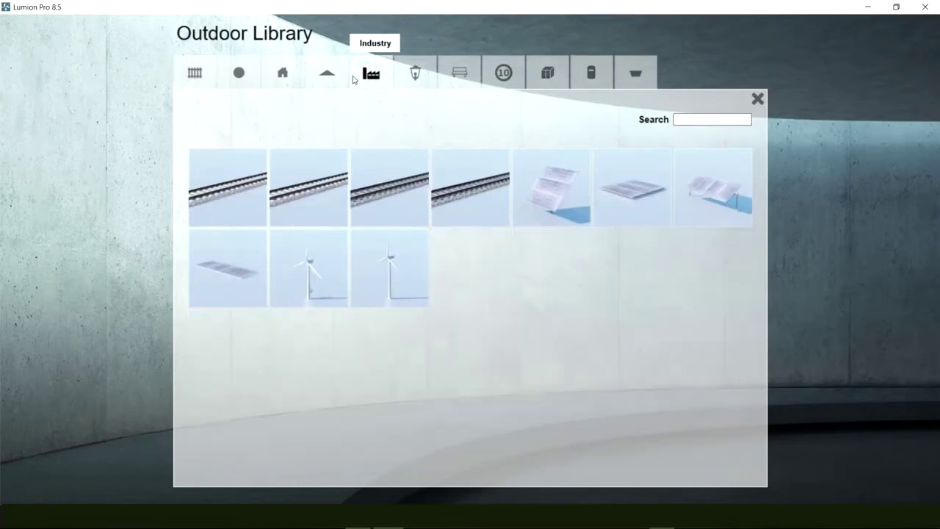
{"action": "left_click", "coordinate": [338, 79]}
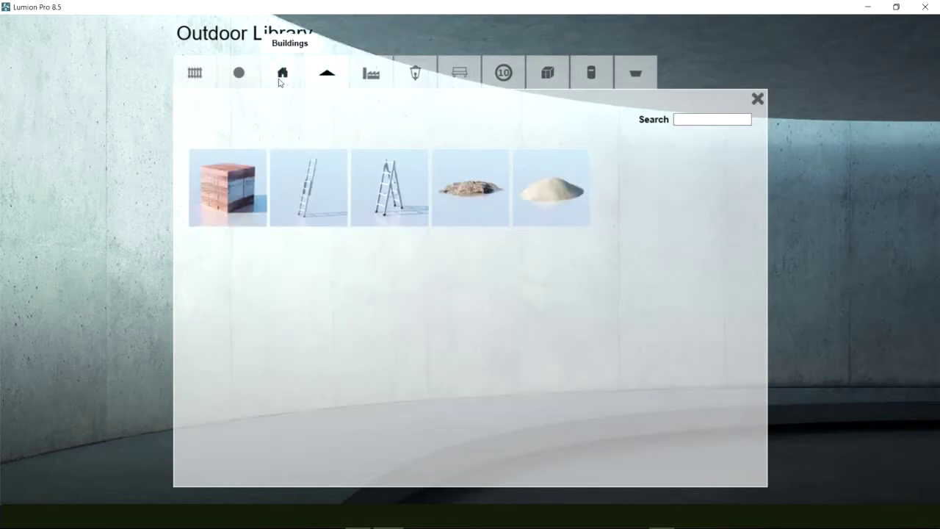
{"action": "left_click", "coordinate": [272, 81]}
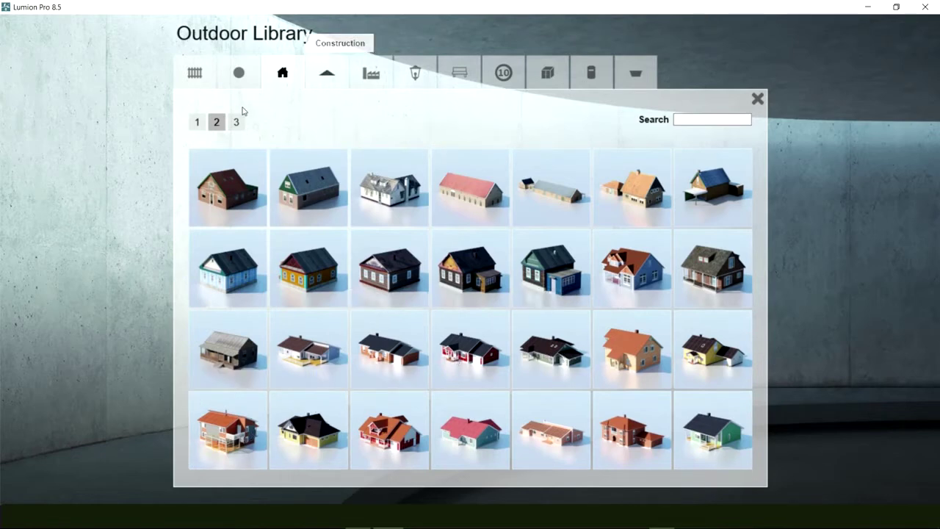
{"action": "left_click", "coordinate": [203, 125]}
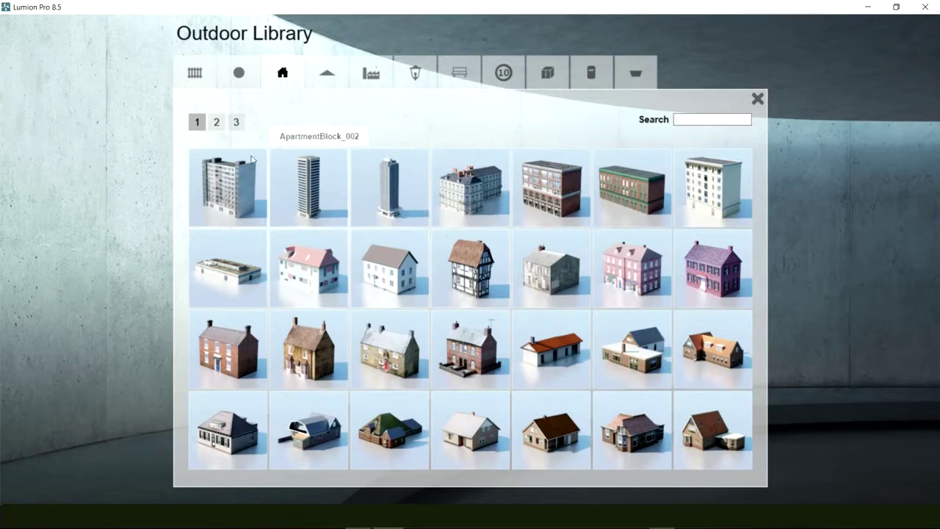
{"action": "left_click", "coordinate": [216, 124]}
{"action": "left_click", "coordinate": [235, 122]}
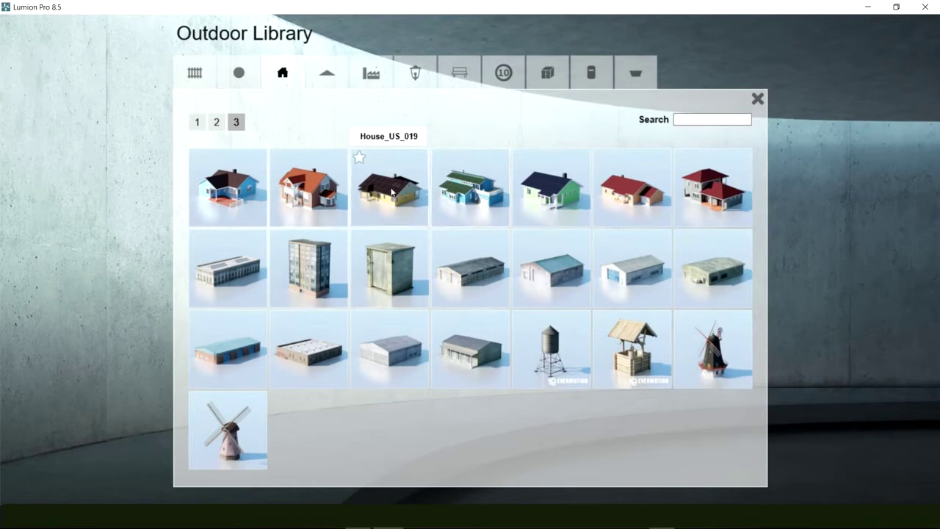
{"action": "left_click", "coordinate": [636, 202]}
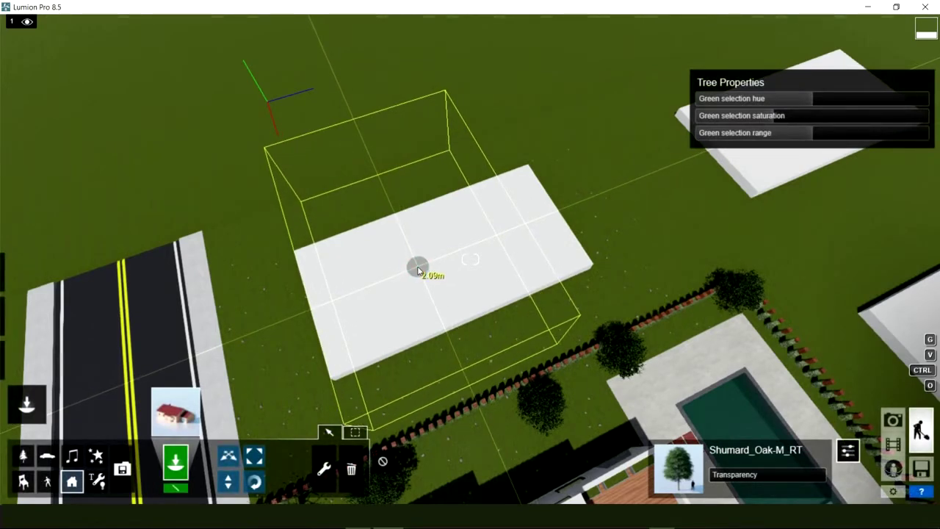
Place House_US_022 on the white lot and rotate it to a new angle.
{"action": "left_click", "coordinate": [417, 271]}
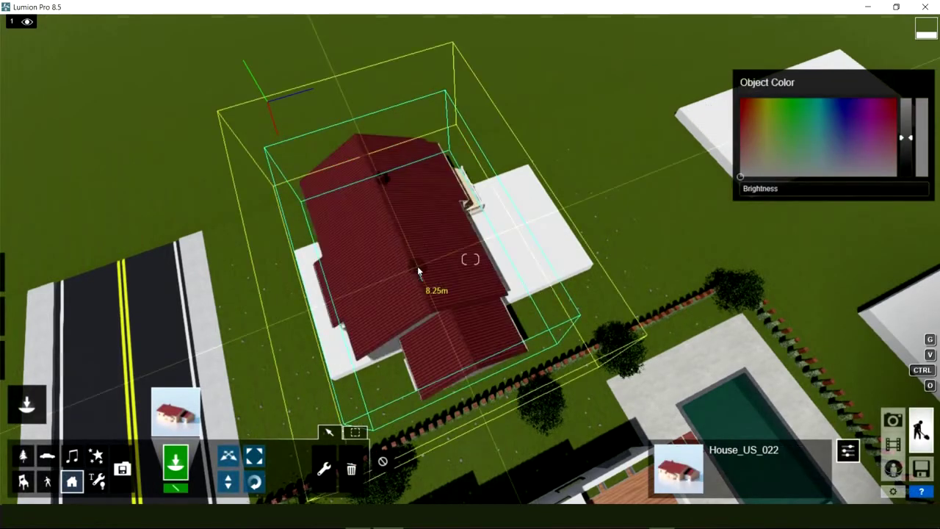
{"action": "left_click", "coordinate": [254, 481]}
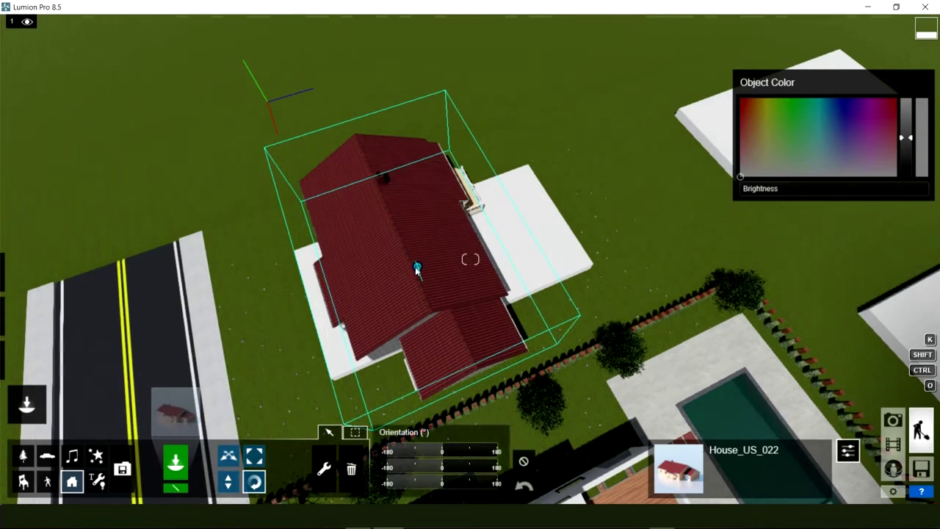
{"action": "mouse_move", "coordinate": [423, 177]}
{"action": "left_mouse_down"}
{"action": "mouse_move", "coordinate": [335, 168]}
{"action": "mouse_move", "coordinate": [377, 137]}
{"action": "mouse_move", "coordinate": [539, 154]}
{"action": "mouse_move", "coordinate": [589, 287]}
{"action": "mouse_move", "coordinate": [535, 352]}
{"action": "mouse_move", "coordinate": [450, 372]}
{"action": "left_mouse_up"}
{"action": "left_click_drag", "start_coordinate": [425, 319], "coordinate": [404, 314]}
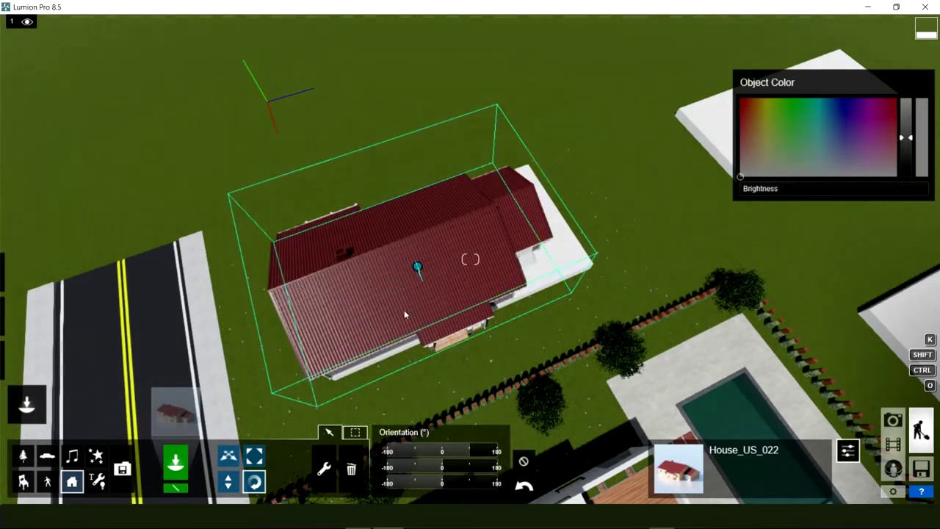
Orbit around the red house to inspect its sides, then delete it.
{"action": "mouse_move", "coordinate": [370, 298]}
{"action": "right_mouse_down"}
{"action": "mouse_move", "coordinate": [369, 220]}
{"action": "mouse_move", "coordinate": [369, 308]}
{"action": "right_mouse_up"}
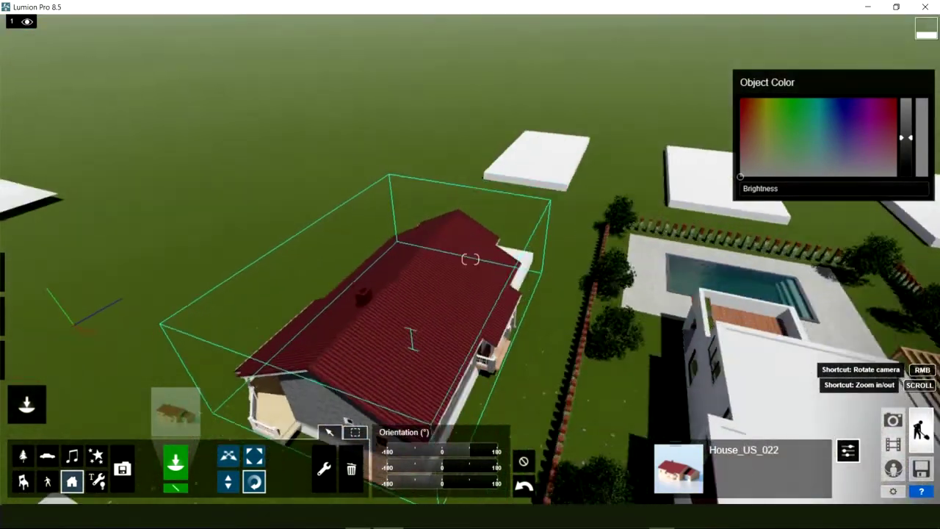
{"action": "right_click_drag", "start_coordinate": [412, 339], "coordinate": [705, 334]}
{"action": "mouse_move", "coordinate": [470, 258]}
{"action": "right_mouse_down"}
{"action": "mouse_move", "coordinate": [617, 258]}
{"action": "mouse_move", "coordinate": [455, 272]}
{"action": "mouse_move", "coordinate": [440, 287]}
{"action": "mouse_move", "coordinate": [355, 303]}
{"action": "mouse_move", "coordinate": [430, 323]}
{"action": "mouse_move", "coordinate": [428, 378]}
{"action": "mouse_move", "coordinate": [244, 477]}
{"action": "right_mouse_up"}
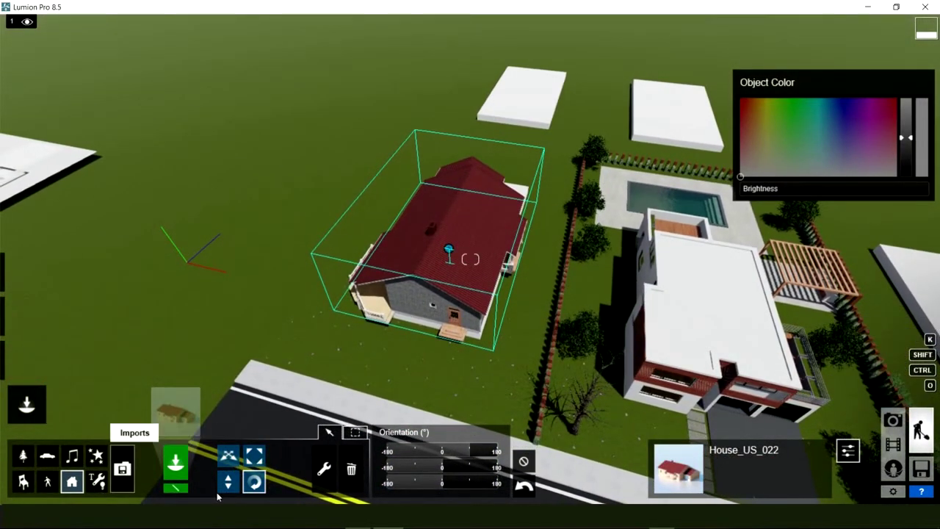
{"action": "left_click", "coordinate": [351, 468]}
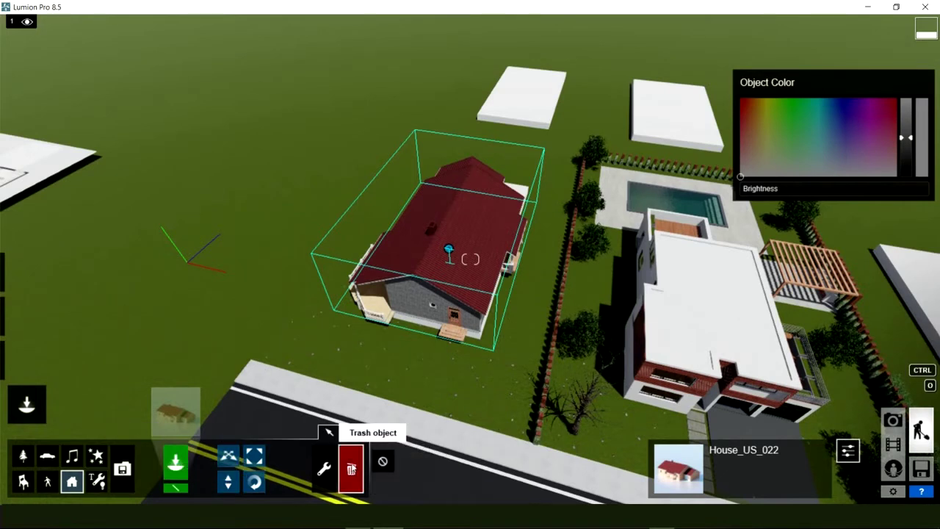
{"action": "left_click", "coordinate": [448, 250]}
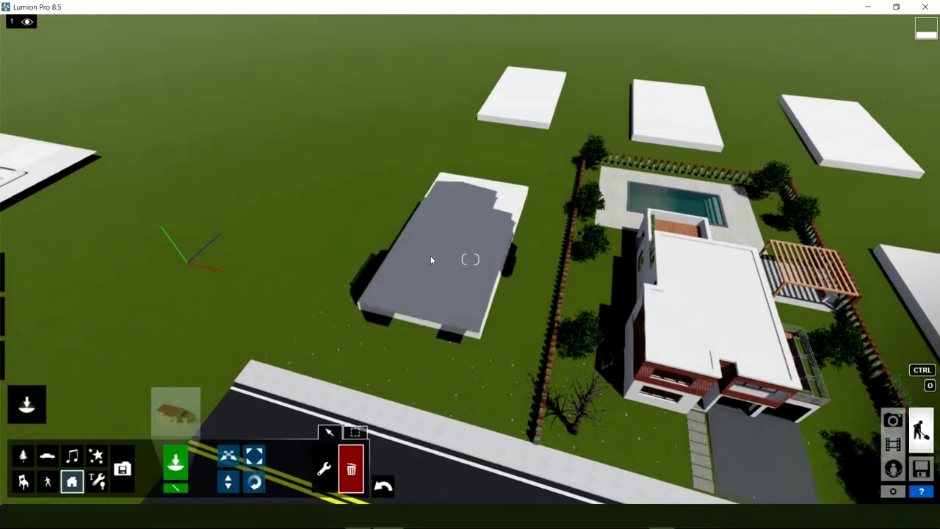
Choose a different house model from page 2 of the Buildings library.
{"action": "left_click", "coordinate": [187, 415]}
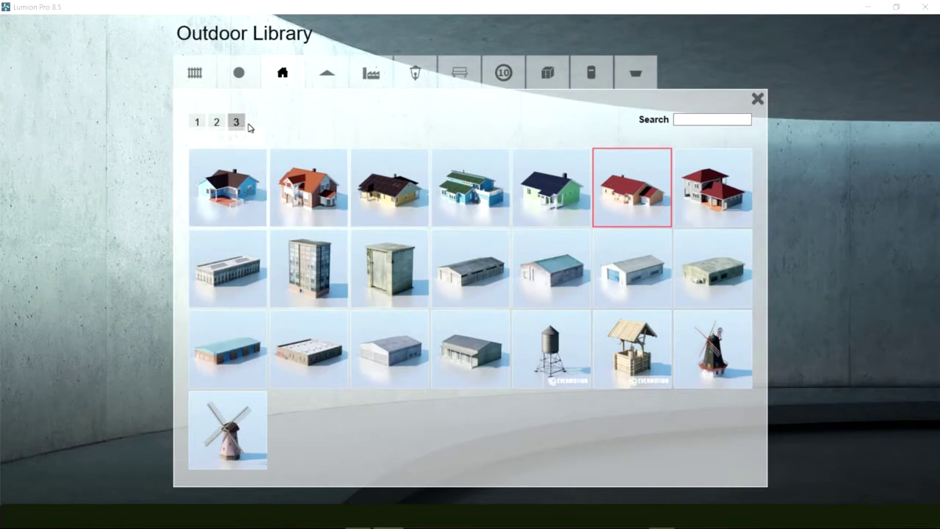
{"action": "left_click", "coordinate": [221, 121]}
{"action": "mouse_move", "coordinate": [389, 187]}
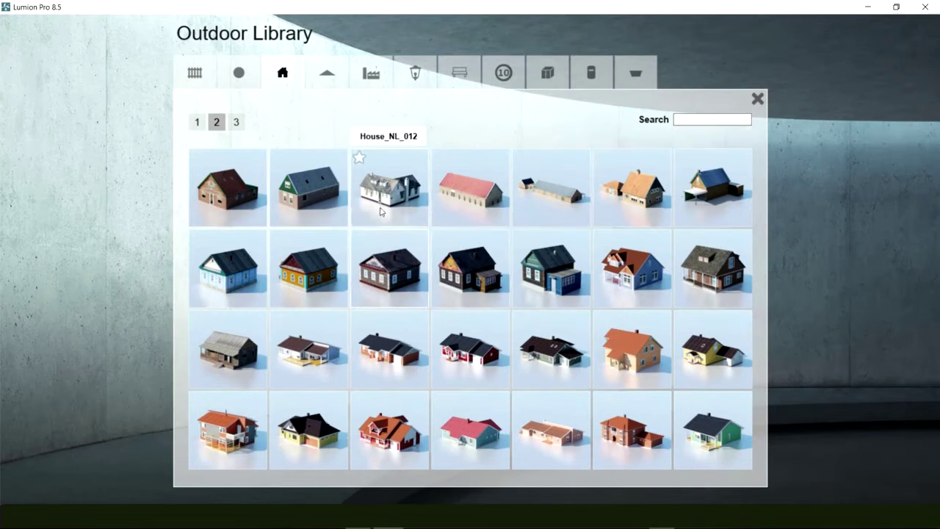
{"action": "left_click", "coordinate": [387, 285]}
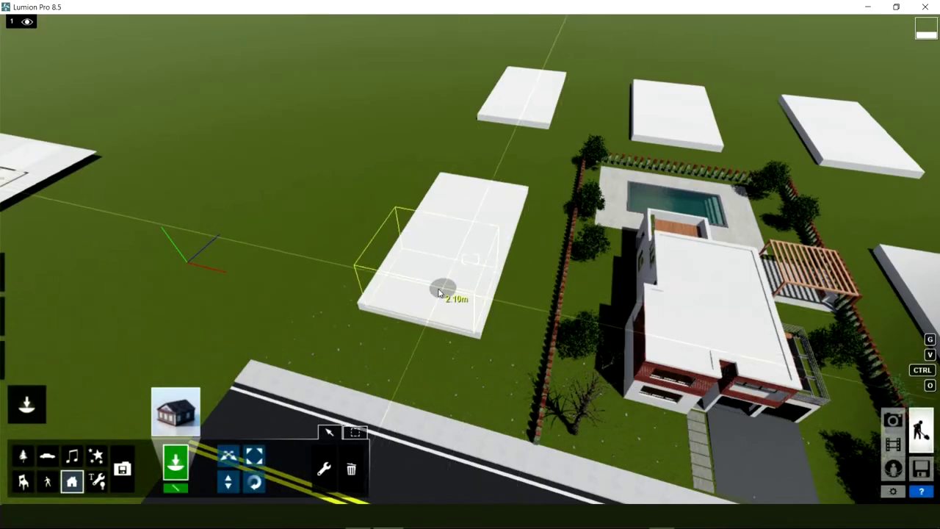
Place the new house on the white lot, turn it toward the street and enlarge it slightly.
{"action": "left_click", "coordinate": [437, 292]}
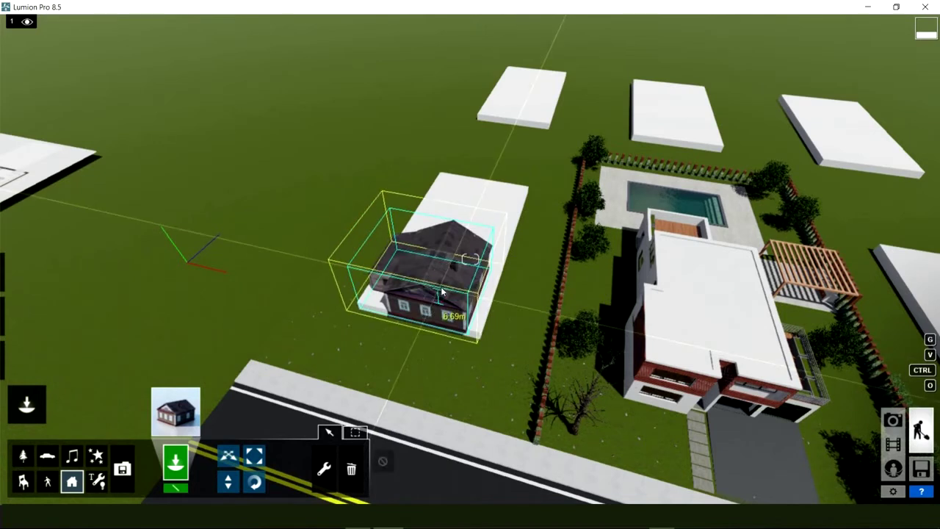
{"action": "left_click", "coordinate": [254, 456]}
{"action": "mouse_move", "coordinate": [437, 291]}
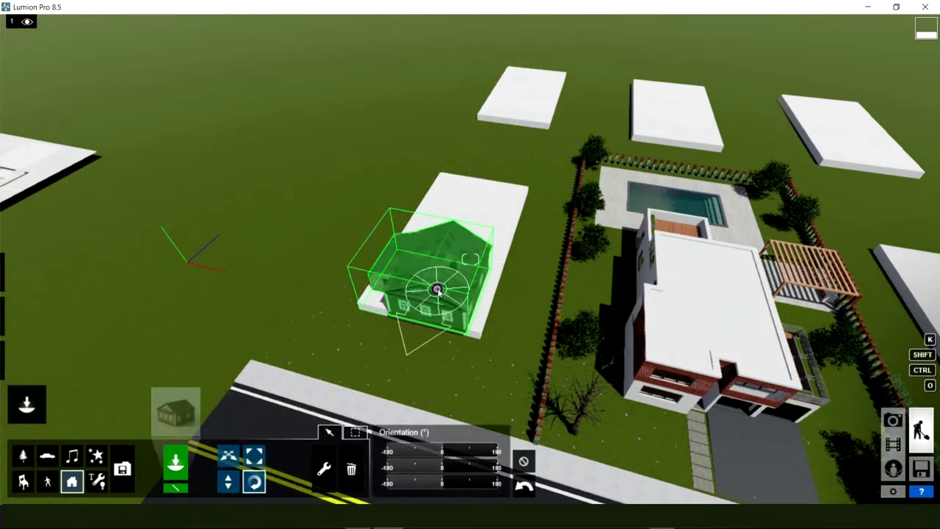
{"action": "left_click_drag", "start_coordinate": [366, 180], "coordinate": [543, 298]}
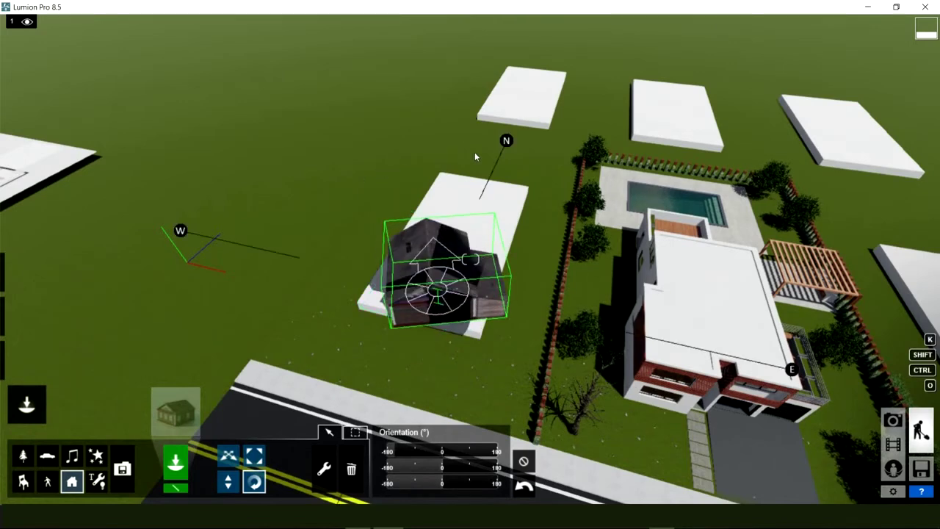
{"action": "mouse_move", "coordinate": [536, 335]}
{"action": "left_mouse_down"}
{"action": "mouse_move", "coordinate": [415, 331]}
{"action": "mouse_move", "coordinate": [443, 348]}
{"action": "left_mouse_up"}
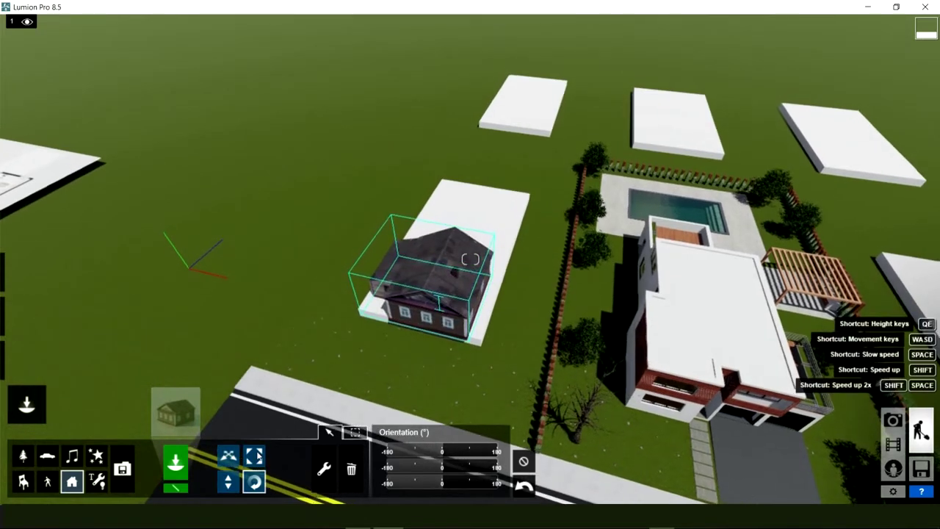
{"action": "left_click", "coordinate": [254, 456]}
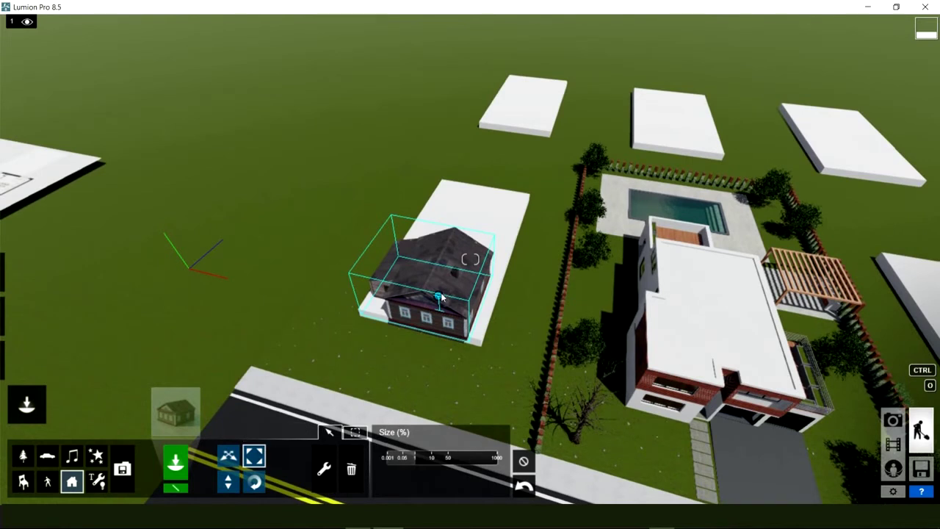
{"action": "left_click", "coordinate": [439, 296]}
{"action": "left_click_drag", "start_coordinate": [454, 271], "coordinate": [457, 268]}
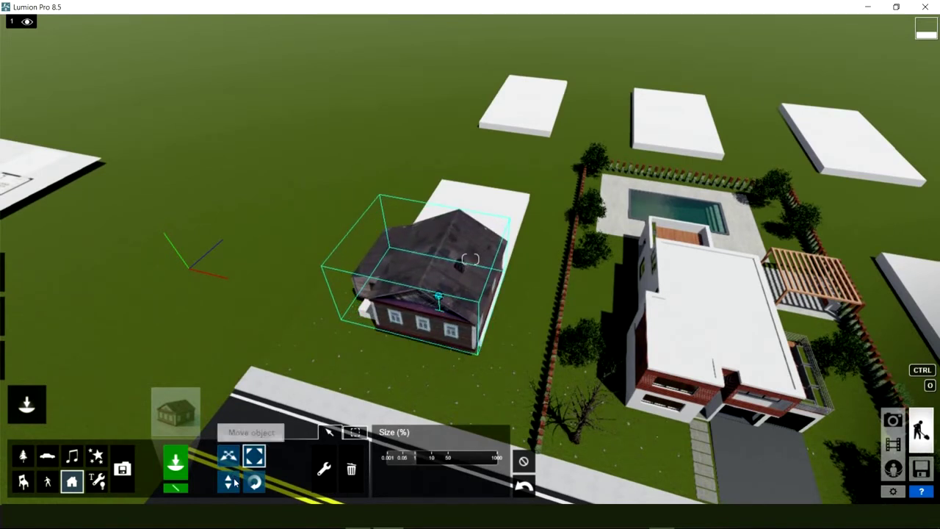
Lower the wooden house slightly so it sits on its white slab.
{"action": "left_click", "coordinate": [228, 481]}
{"action": "left_click", "coordinate": [438, 296]}
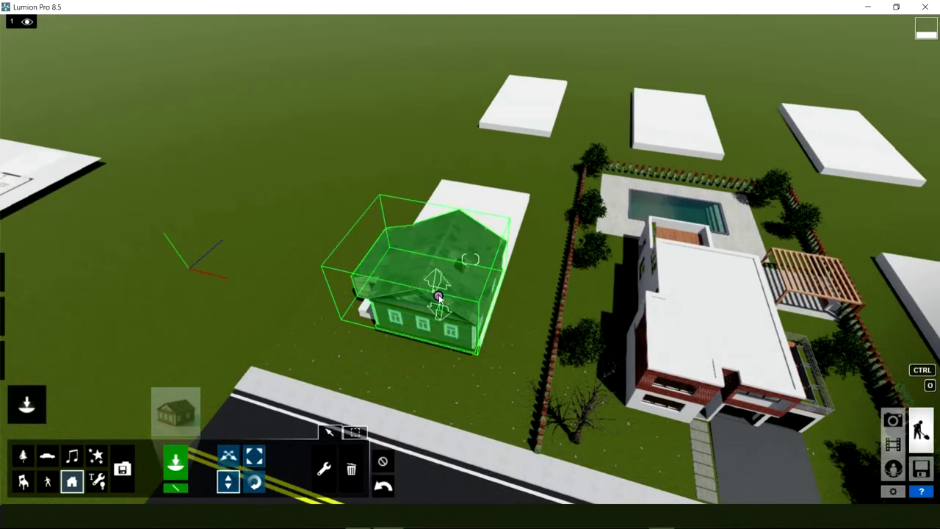
{"action": "left_click_drag", "start_coordinate": [439, 296], "coordinate": [445, 359]}
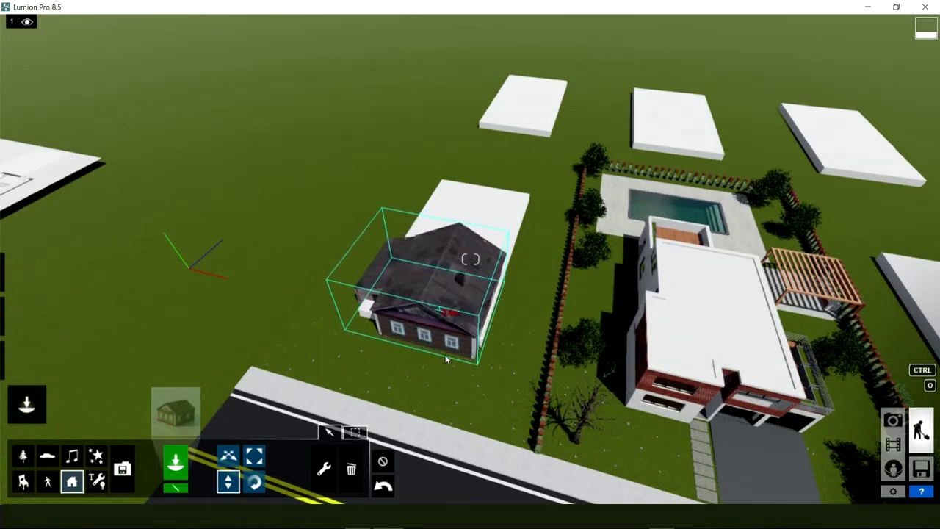
{"action": "left_click_drag", "start_coordinate": [445, 359], "coordinate": [445, 352]}
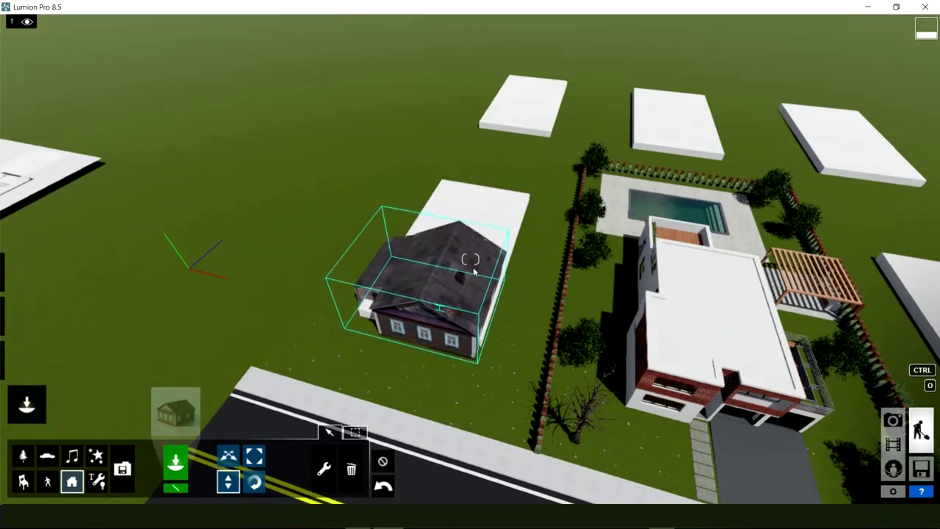
{"action": "mouse_move", "coordinate": [441, 307]}
{"action": "right_mouse_down"}
{"action": "mouse_move", "coordinate": [385, 309]}
{"action": "mouse_move", "coordinate": [166, 421]}
{"action": "right_mouse_up"}
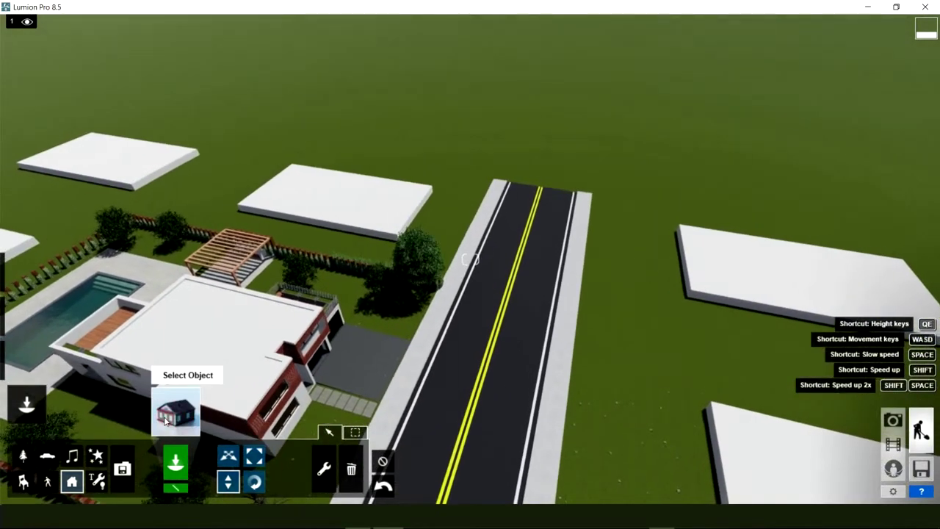
Place the long House_US_014 on the lot by the road, rotate it to fit and lower it.
{"action": "left_click", "coordinate": [165, 420]}
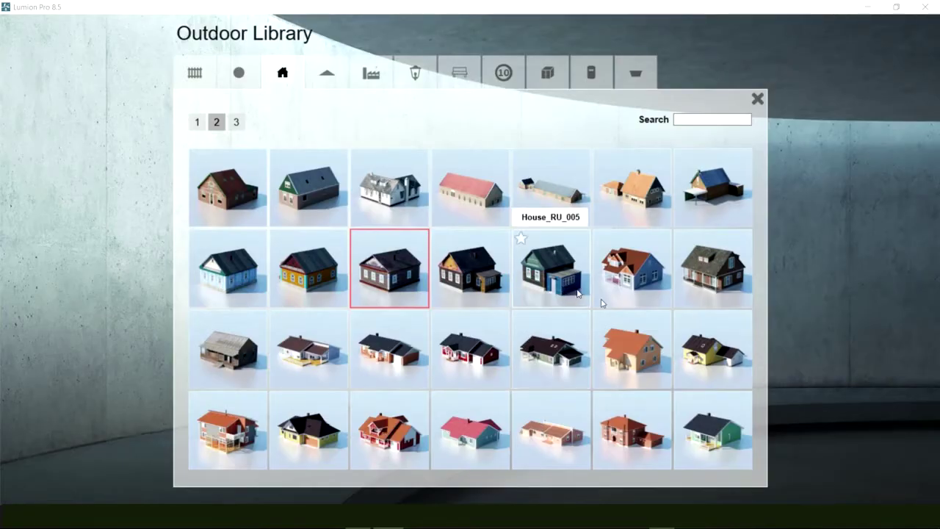
{"action": "left_click", "coordinate": [554, 433]}
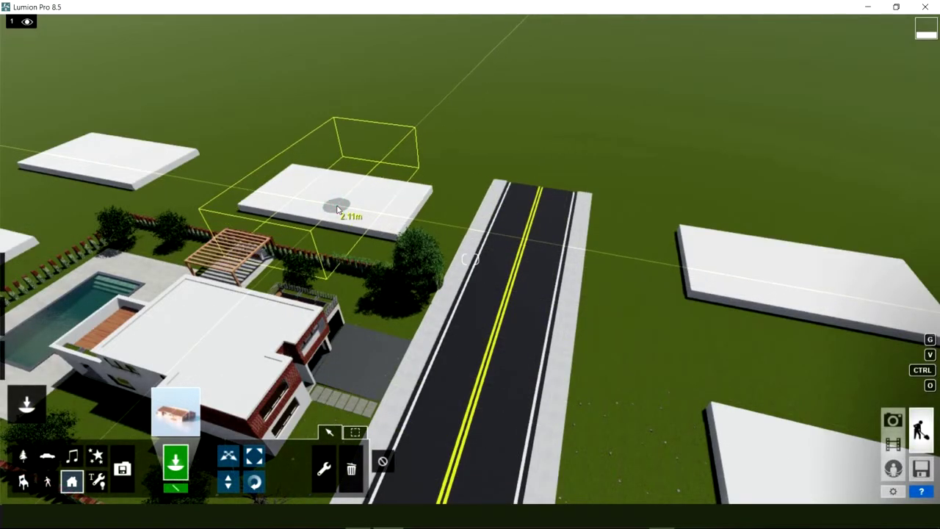
{"action": "left_click", "coordinate": [337, 210]}
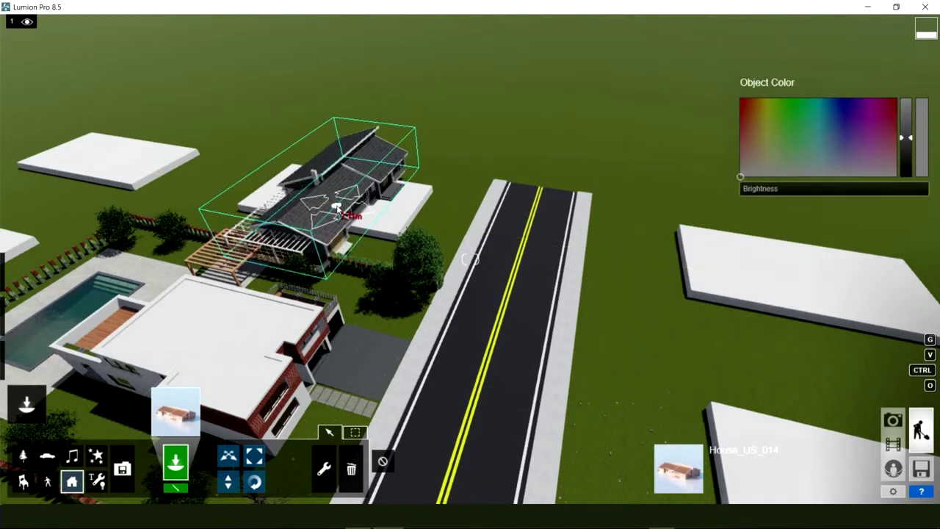
{"action": "left_click", "coordinate": [254, 483]}
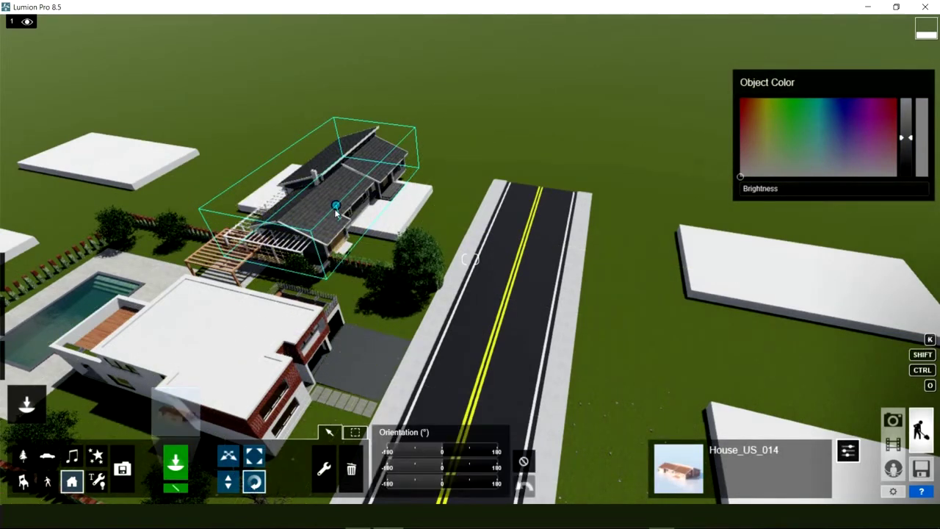
{"action": "mouse_move", "coordinate": [336, 210]}
{"action": "left_mouse_down"}
{"action": "mouse_move", "coordinate": [486, 124]}
{"action": "mouse_move", "coordinate": [487, 73]}
{"action": "left_mouse_up"}
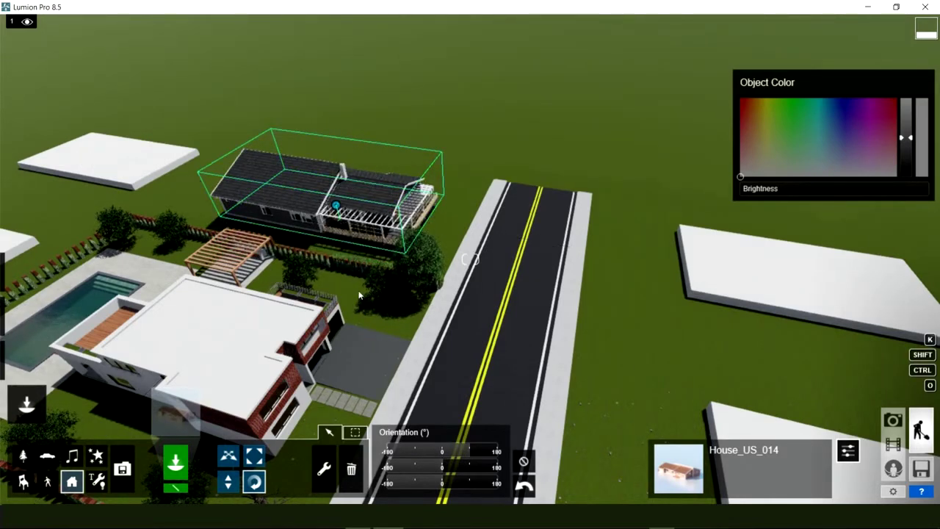
{"action": "left_click", "coordinate": [228, 484]}
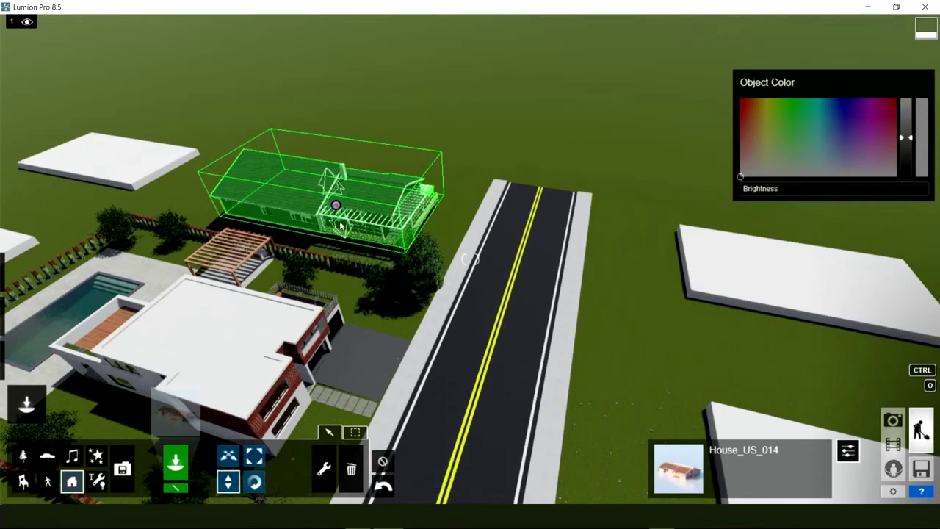
{"action": "left_click_drag", "start_coordinate": [340, 226], "coordinate": [352, 254]}
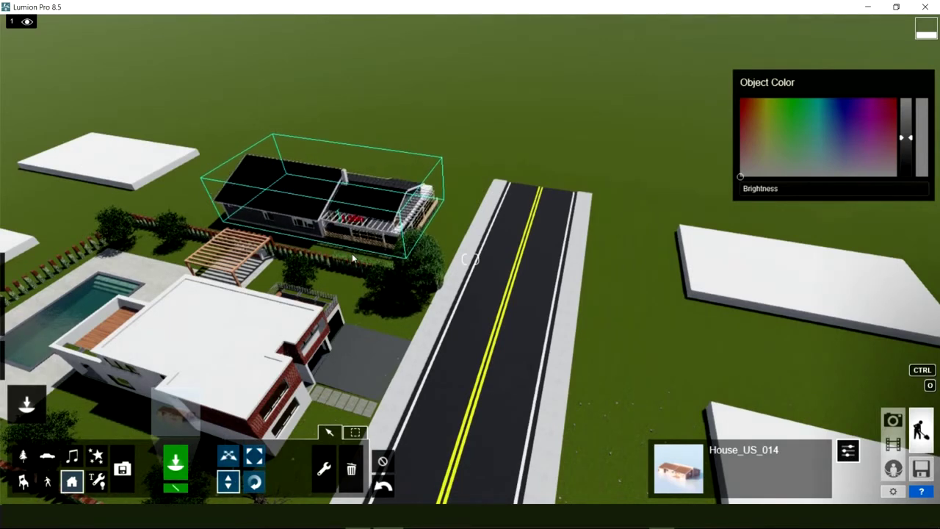
{"action": "right_click_drag", "start_coordinate": [353, 255], "coordinate": [323, 243]}
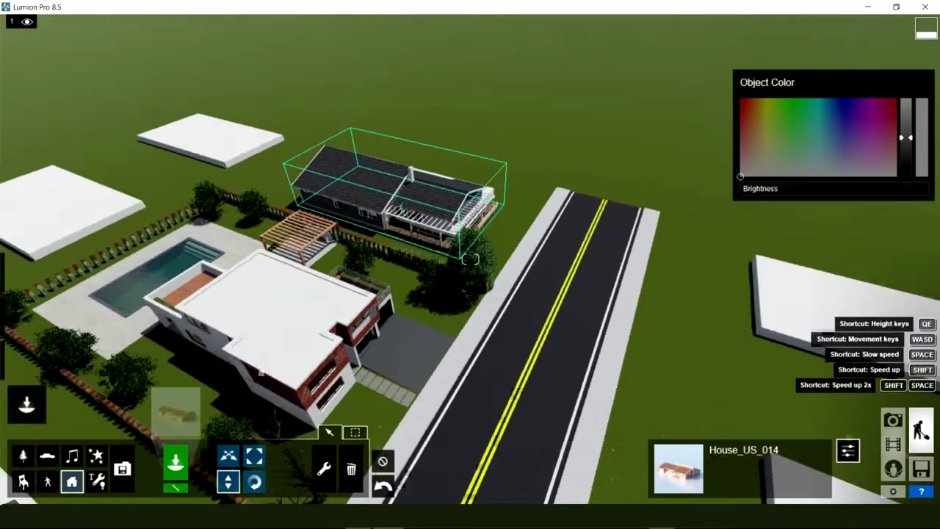
{"action": "right_click_drag", "start_coordinate": [470, 258], "coordinate": [250, 333]}
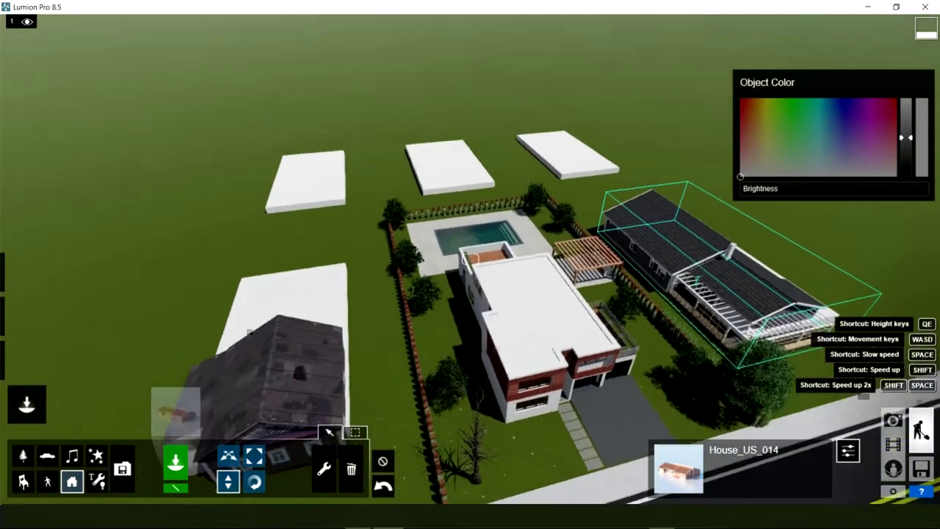
{"action": "right_click_drag", "start_coordinate": [249, 332], "coordinate": [149, 417]}
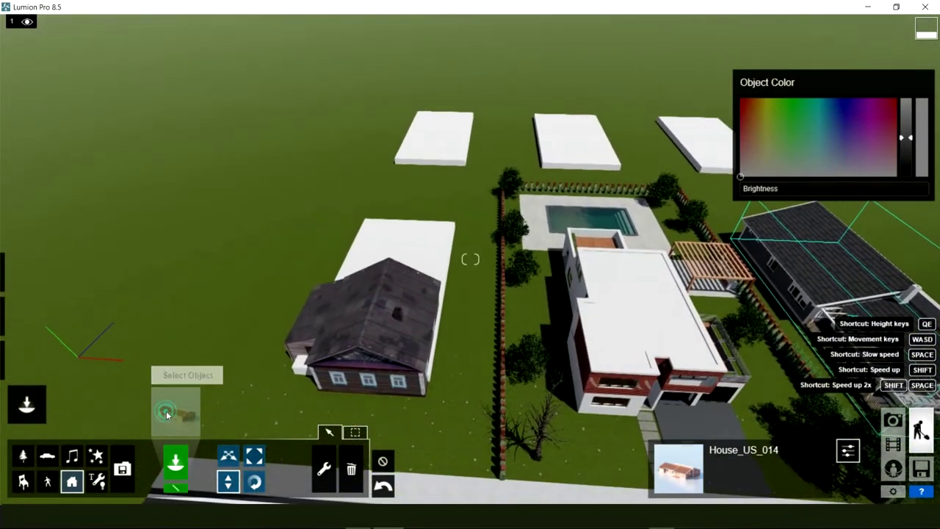
Place House_US_005 on a rear white slab and move the view closer to it.
{"action": "left_click", "coordinate": [166, 412]}
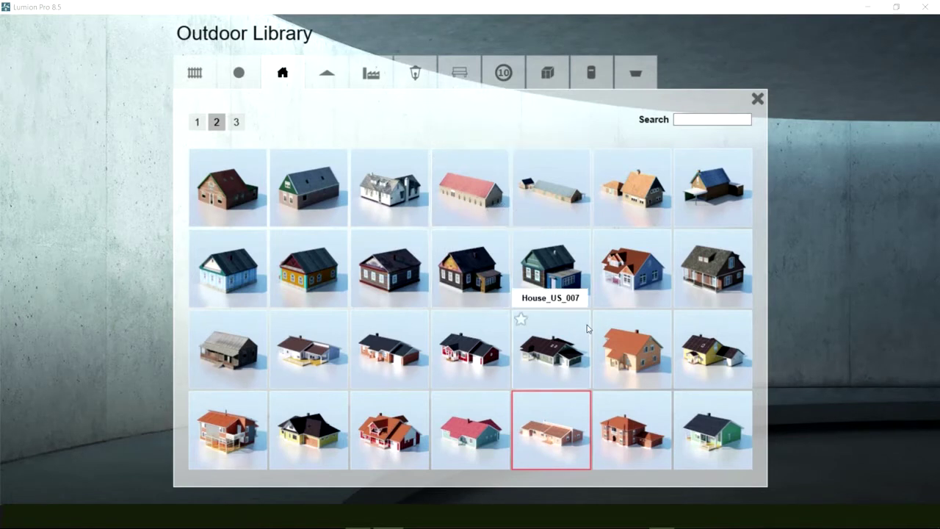
{"action": "left_click", "coordinate": [378, 353]}
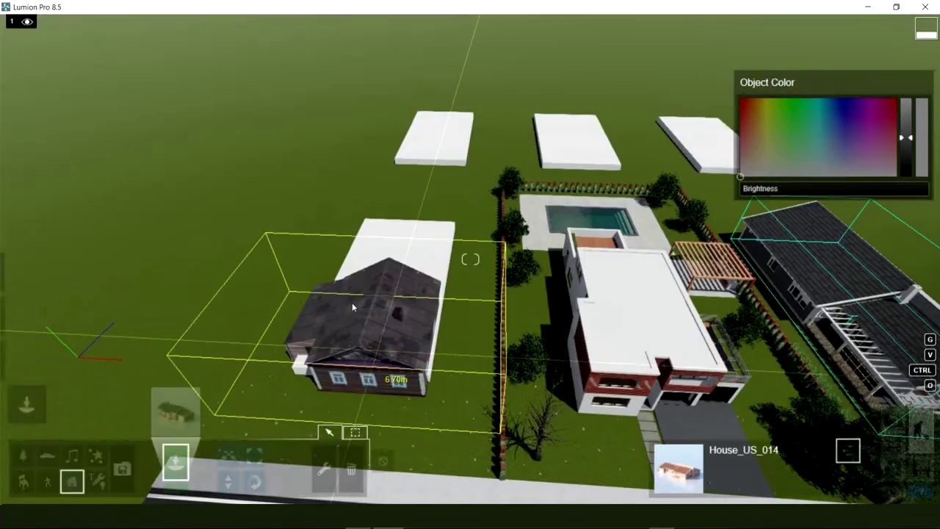
{"action": "left_click", "coordinate": [371, 312]}
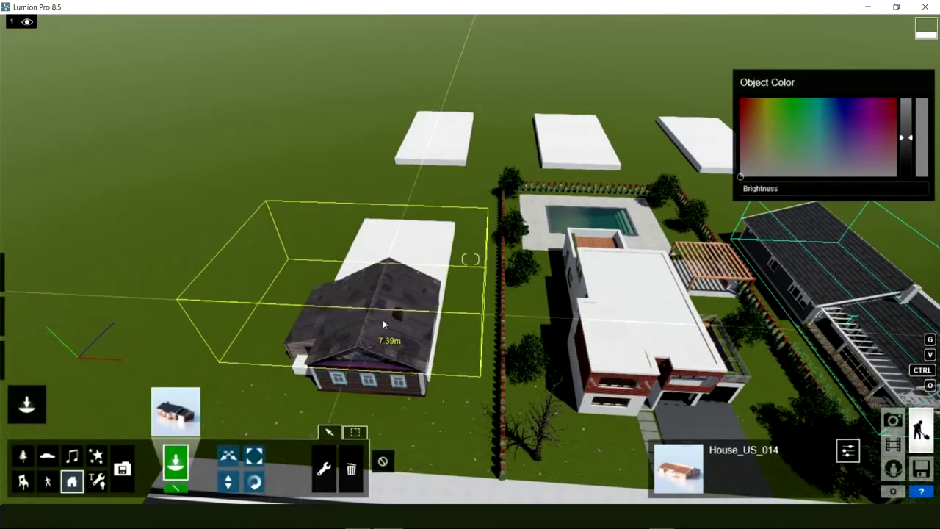
{"action": "left_click", "coordinate": [437, 141]}
{"action": "right_click_drag", "start_coordinate": [437, 141], "coordinate": [485, 348]}
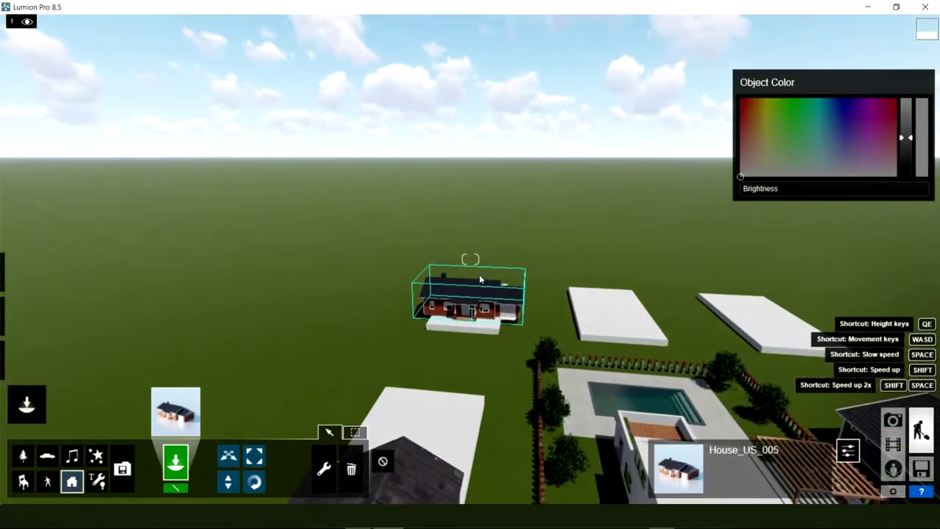
{"action": "key", "text": "w"}
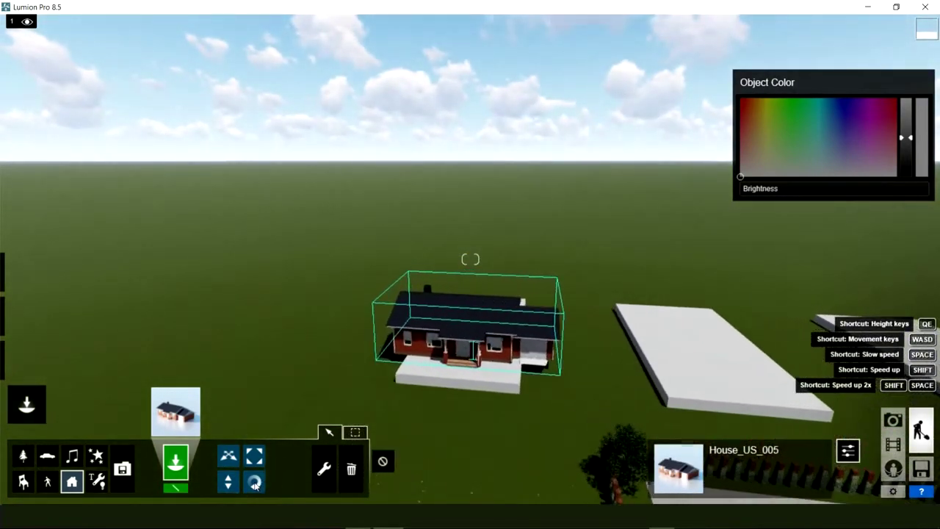
Turn House_US_005 about 90 degrees and lower it onto its slab.
{"action": "left_click", "coordinate": [470, 260]}
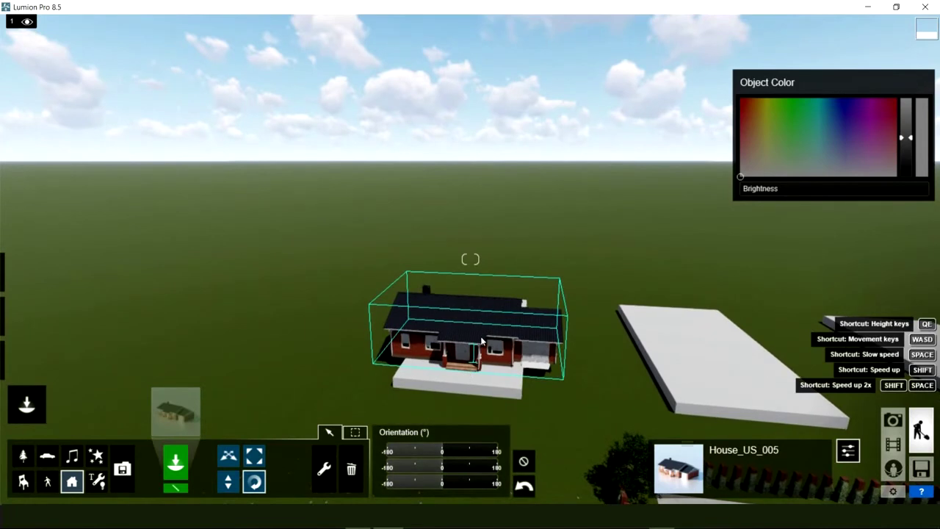
{"action": "left_click_drag", "start_coordinate": [472, 346], "coordinate": [474, 346]}
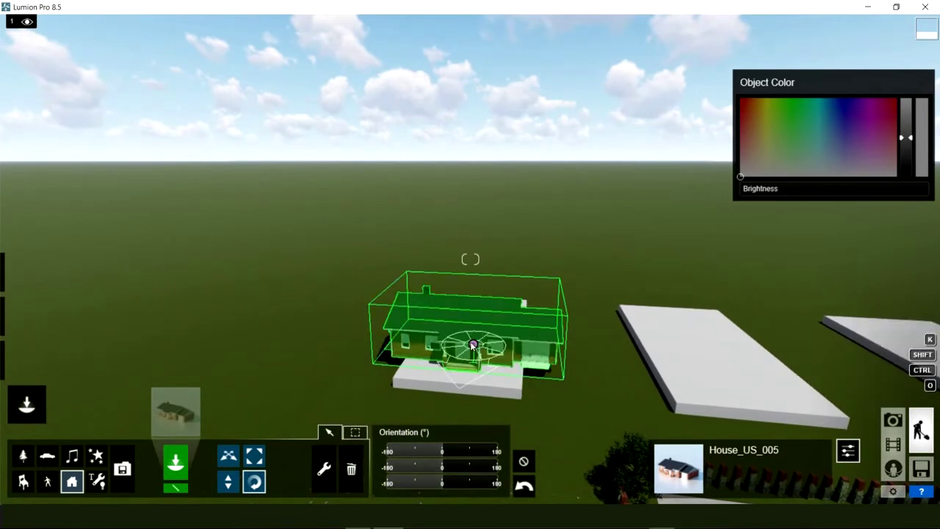
{"action": "left_click_drag", "start_coordinate": [365, 372], "coordinate": [299, 337]}
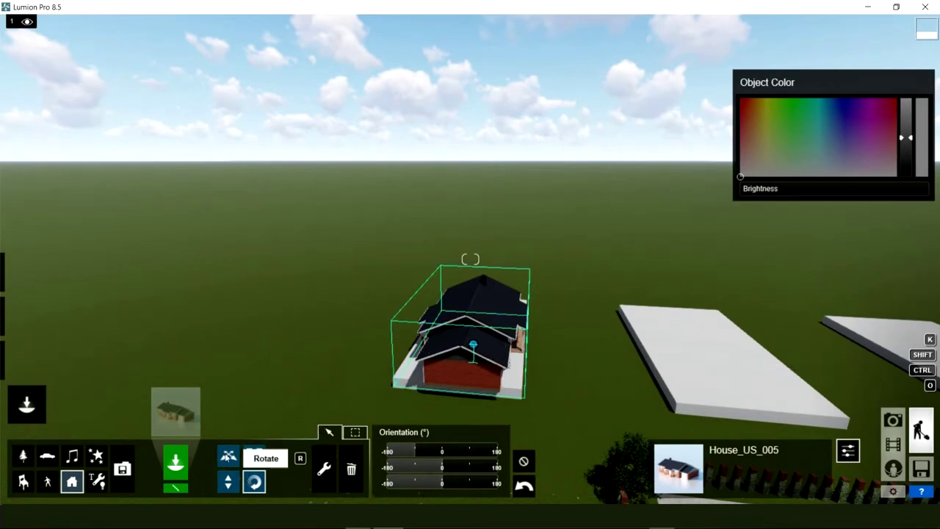
{"action": "key", "text": "h"}
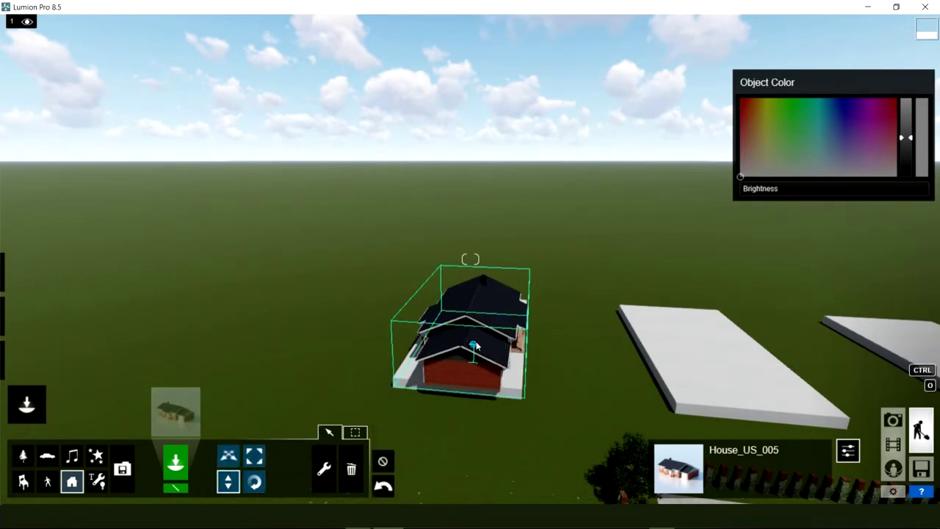
{"action": "left_click_drag", "start_coordinate": [473, 373], "coordinate": [473, 401]}
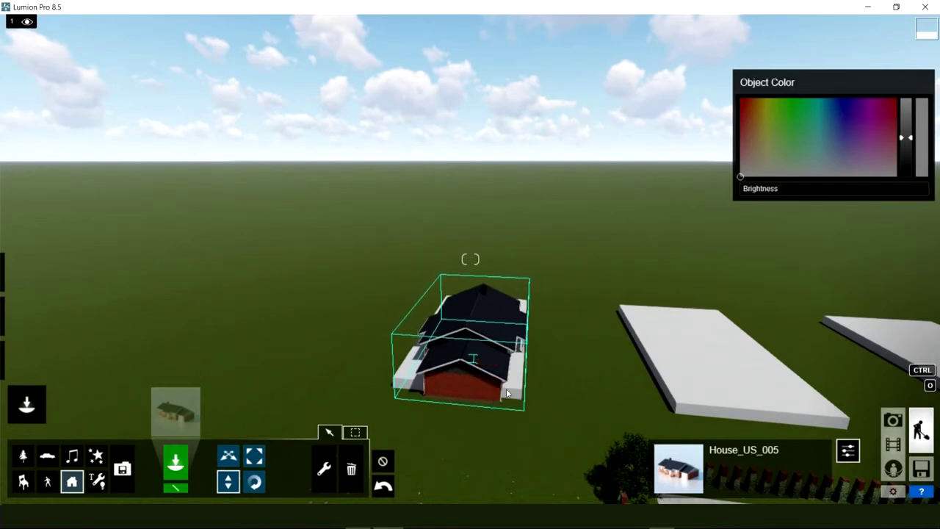
{"action": "right_click_drag", "start_coordinate": [473, 402], "coordinate": [188, 415]}
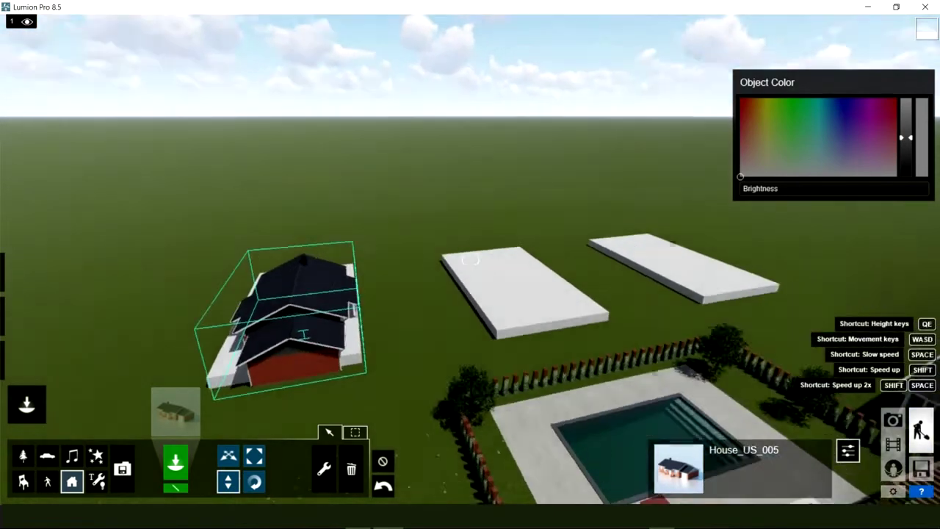
Place a second House_US_005 on a white slab behind the pool and rotate it.
{"action": "left_click", "coordinate": [189, 412]}
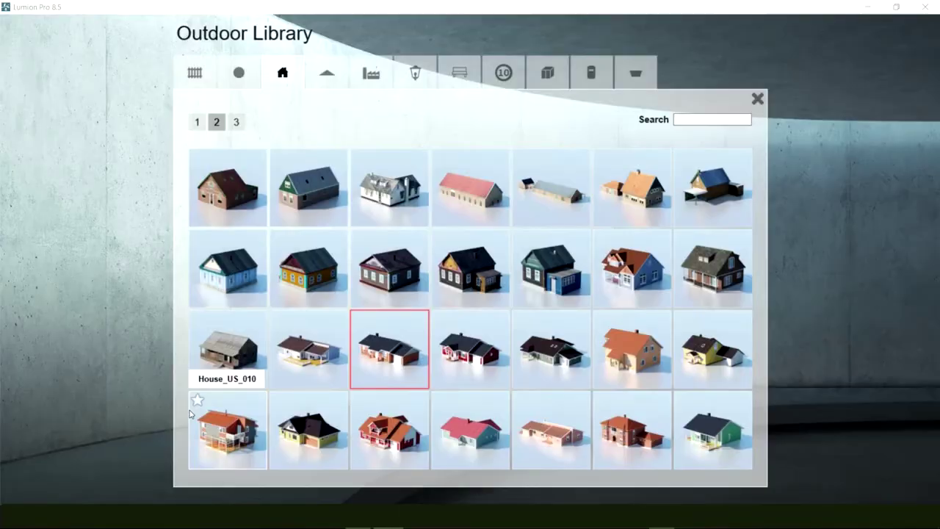
{"action": "left_click", "coordinate": [306, 359]}
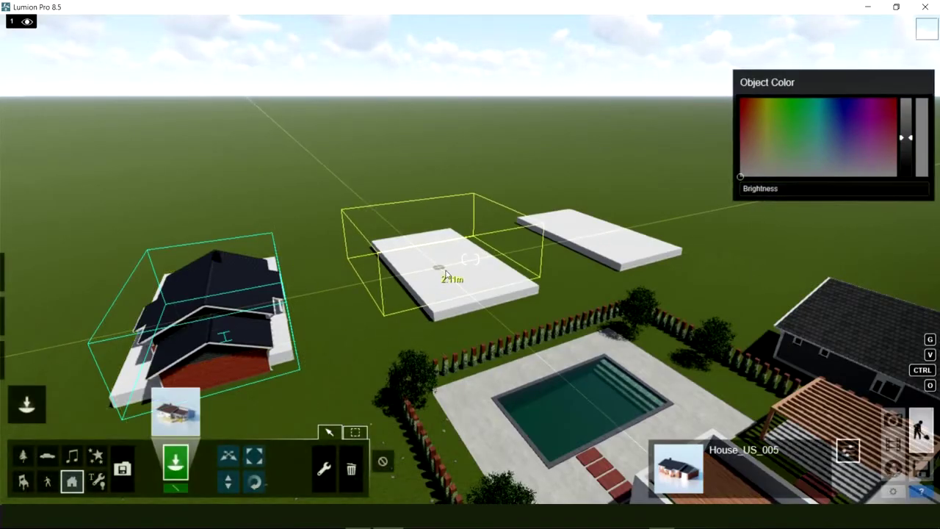
{"action": "left_click", "coordinate": [445, 274]}
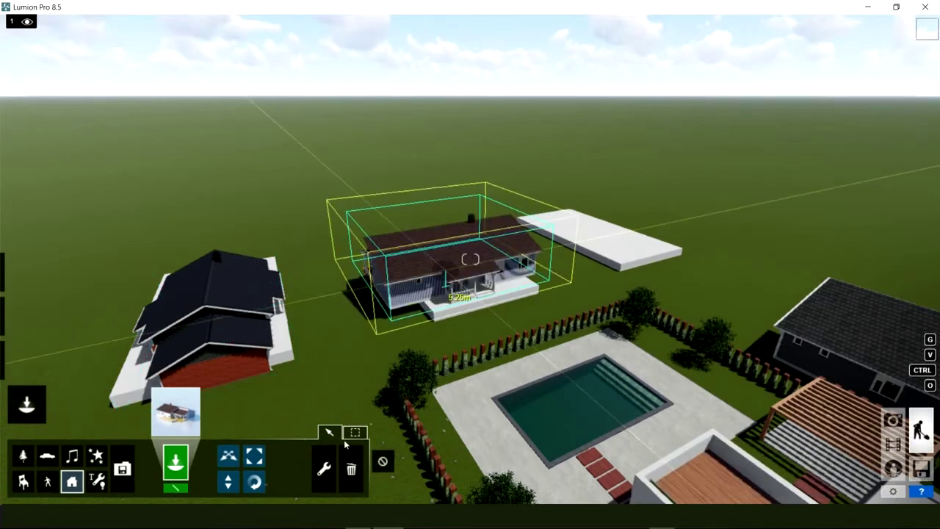
{"action": "left_click", "coordinate": [254, 482]}
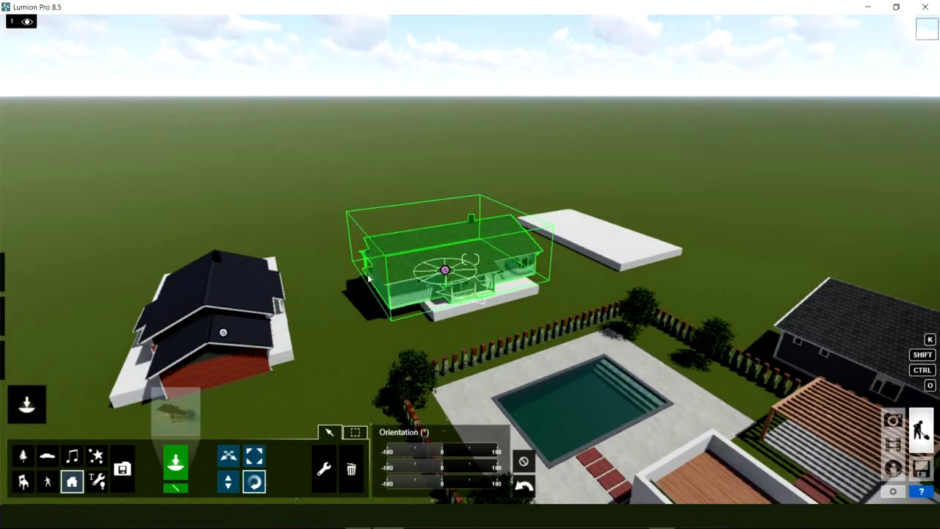
{"action": "mouse_move", "coordinate": [368, 278]}
{"action": "left_mouse_down"}
{"action": "mouse_move", "coordinate": [304, 77]}
{"action": "mouse_move", "coordinate": [413, 395]}
{"action": "mouse_move", "coordinate": [723, 204]}
{"action": "left_mouse_up"}
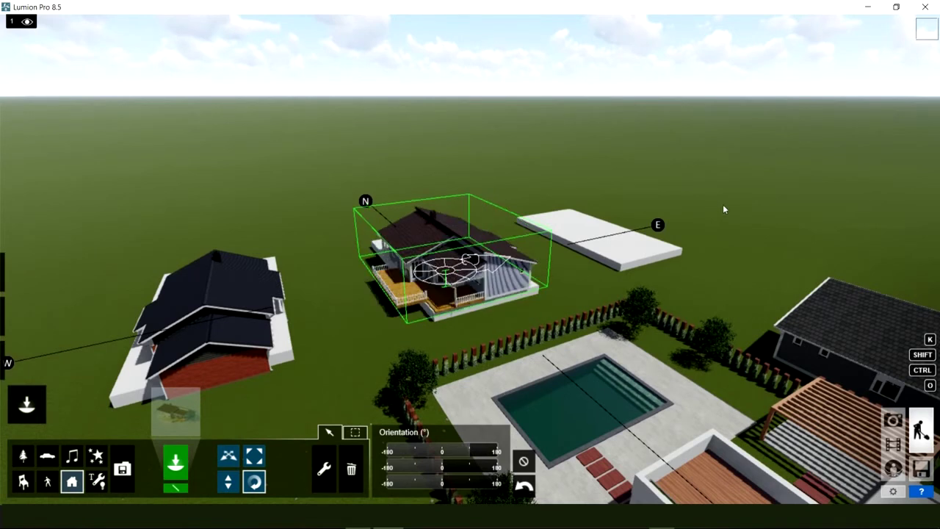
Lower the porch-fronted house onto its slab and reopen the Outdoor Library.
{"action": "left_click_drag", "start_coordinate": [712, 224], "coordinate": [712, 223]}
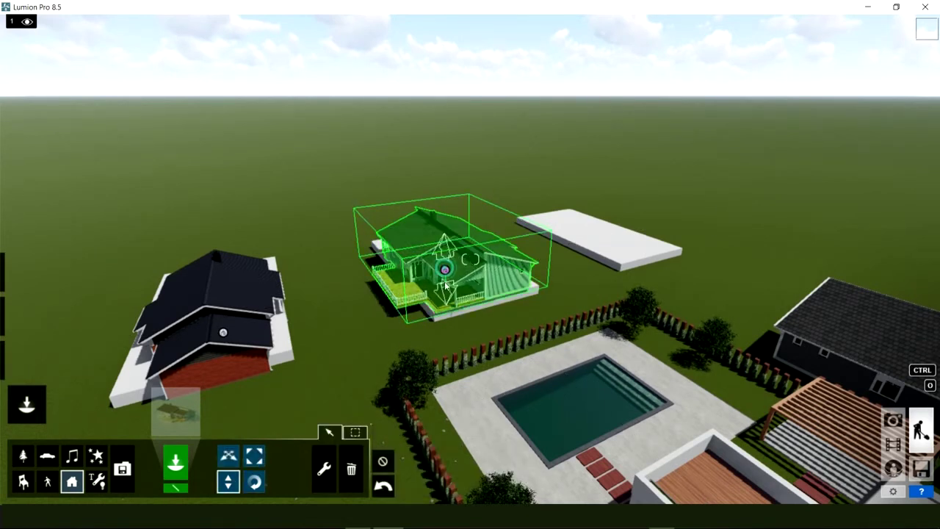
{"action": "left_click_drag", "start_coordinate": [444, 305], "coordinate": [443, 332]}
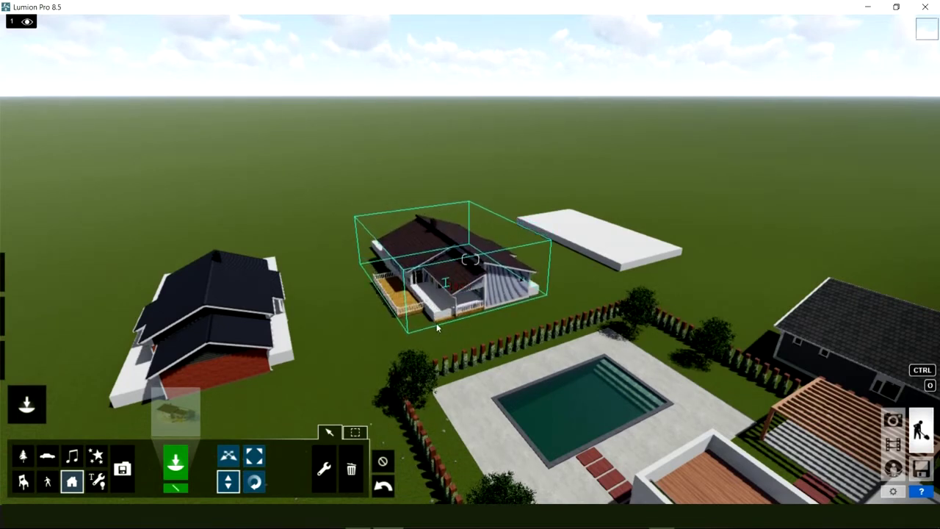
{"action": "left_click", "coordinate": [181, 400]}
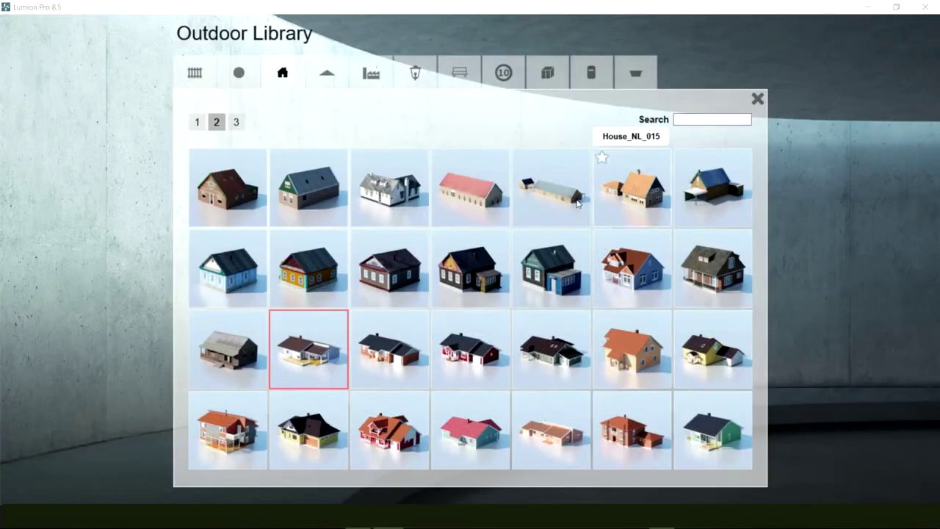
Place the red-roofed House_US_015 on the empty lot and rotate it to a new heading.
{"action": "left_click", "coordinate": [633, 440]}
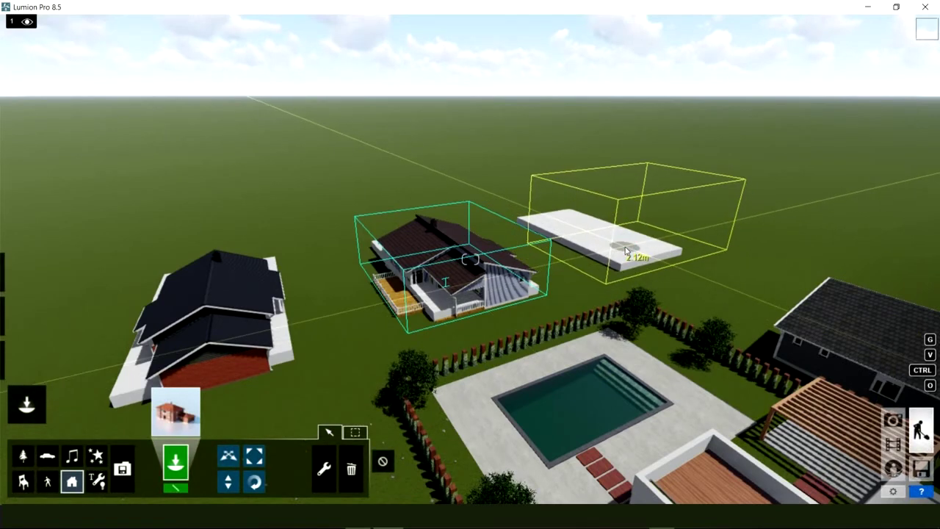
{"action": "left_click", "coordinate": [626, 251]}
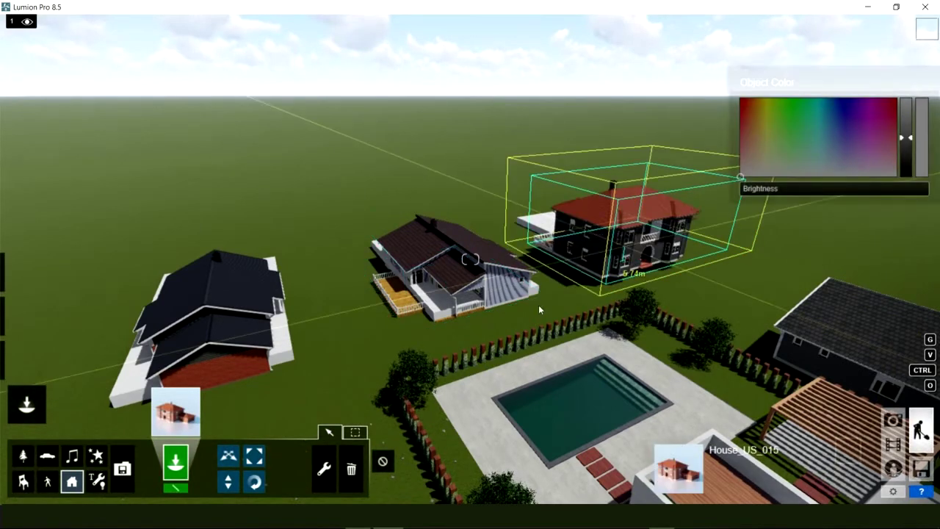
{"action": "left_click", "coordinate": [254, 482]}
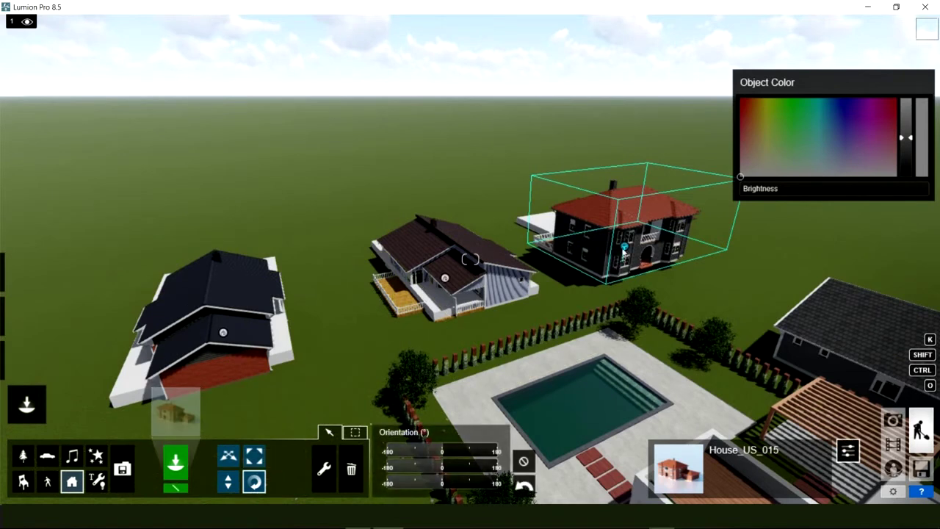
{"action": "left_click_drag", "start_coordinate": [624, 250], "coordinate": [625, 248]}
{"action": "left_click_drag", "start_coordinate": [612, 279], "coordinate": [553, 272]}
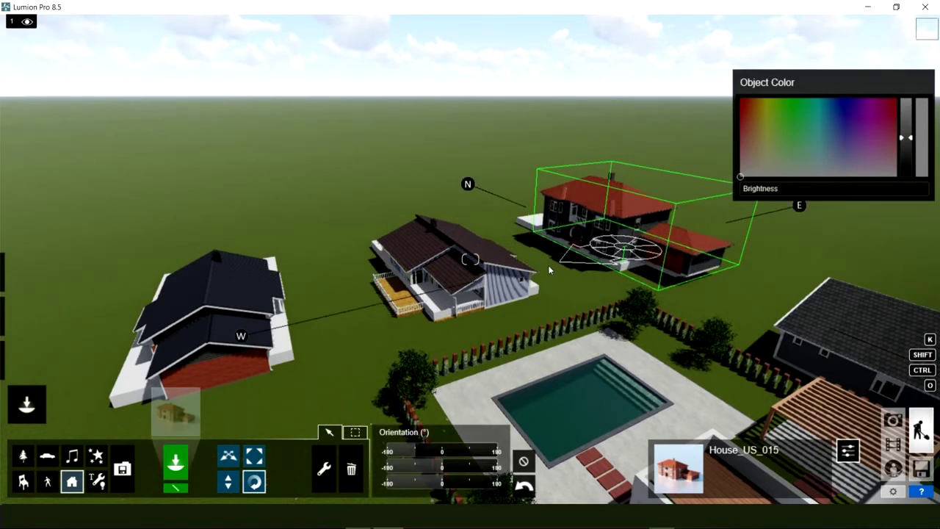
{"action": "left_click_drag", "start_coordinate": [553, 273], "coordinate": [548, 265]}
Tint House_US_015 pale pink and raise its colour brightness to maximum.
{"action": "left_click", "coordinate": [757, 124]}
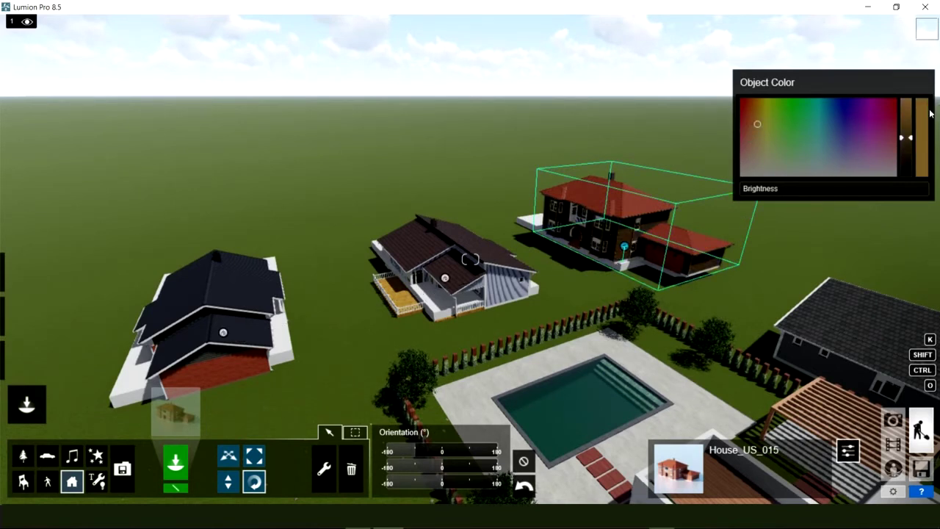
{"action": "left_click", "coordinate": [909, 118]}
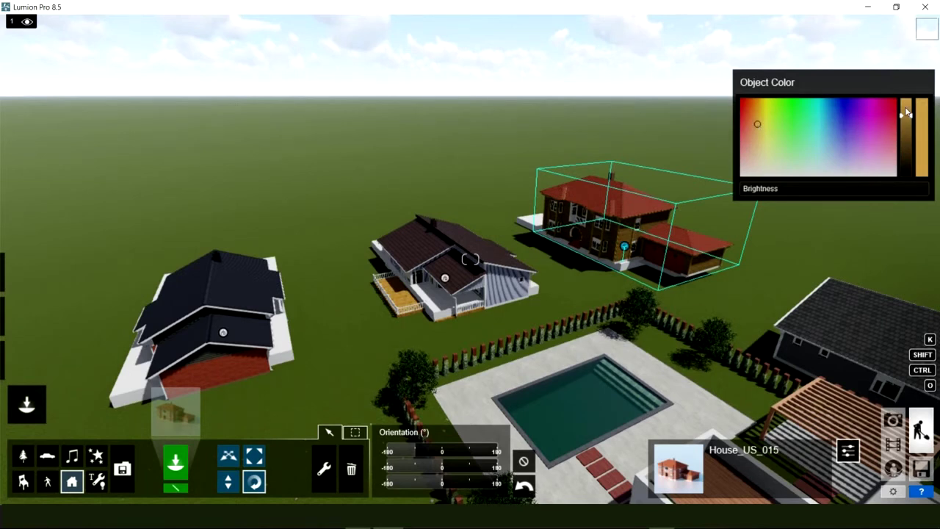
{"action": "left_click_drag", "start_coordinate": [906, 108], "coordinate": [906, 107]}
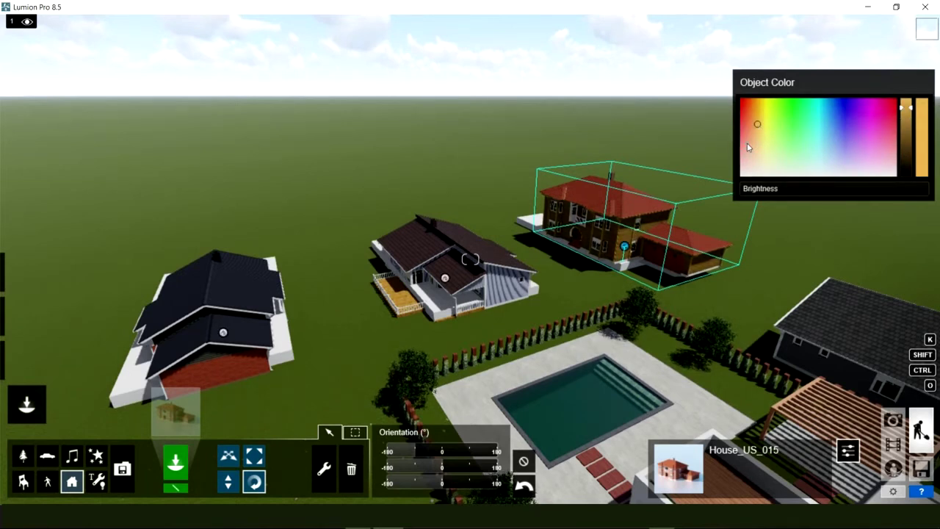
{"action": "left_click", "coordinate": [906, 102]}
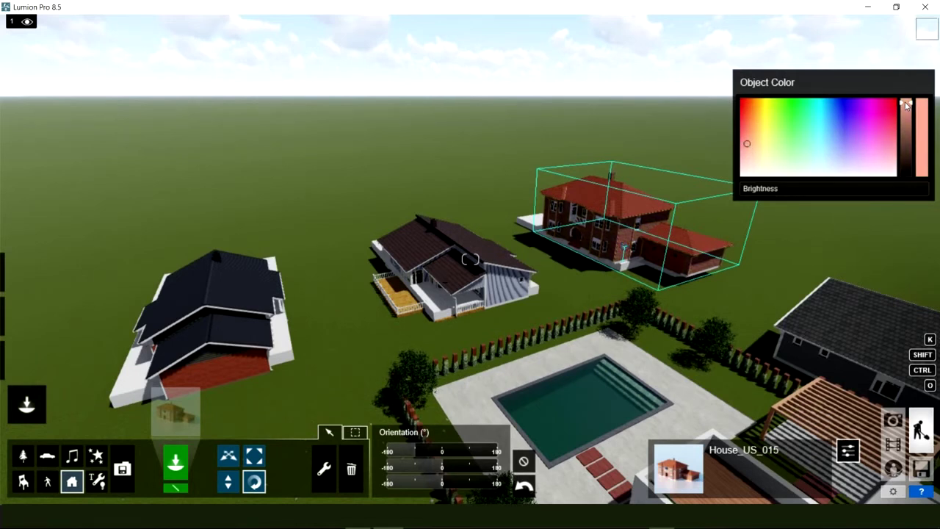
{"action": "left_click", "coordinate": [906, 96]}
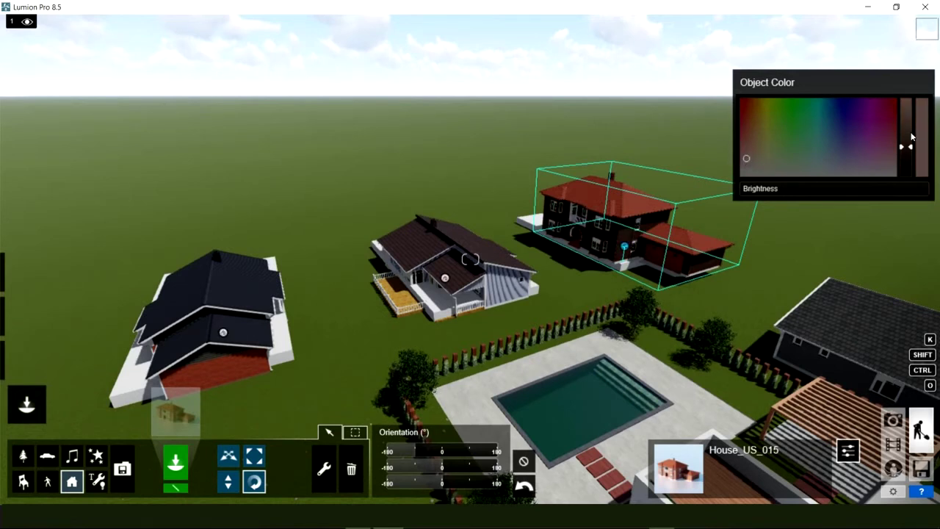
{"action": "left_click", "coordinate": [908, 95]}
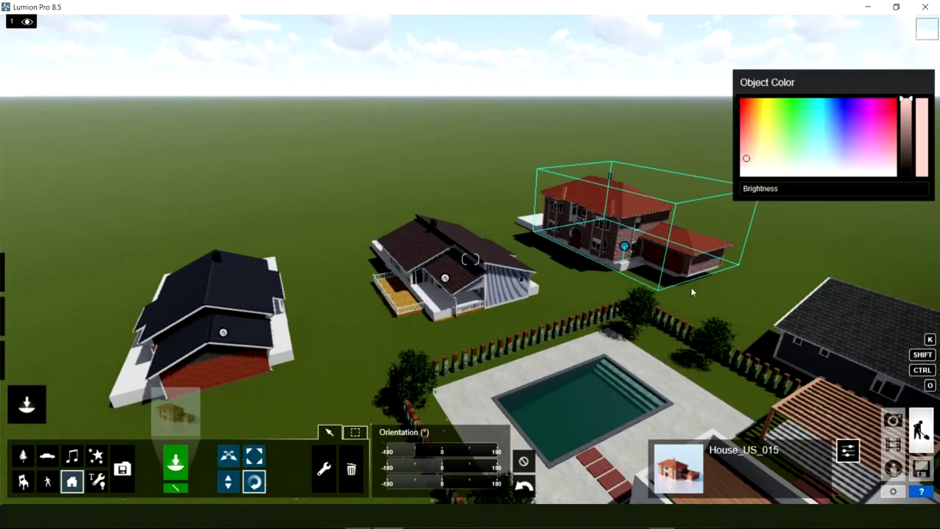
Fly along the road and pull the view back to survey the lots and pool.
{"action": "key", "text": "d"}
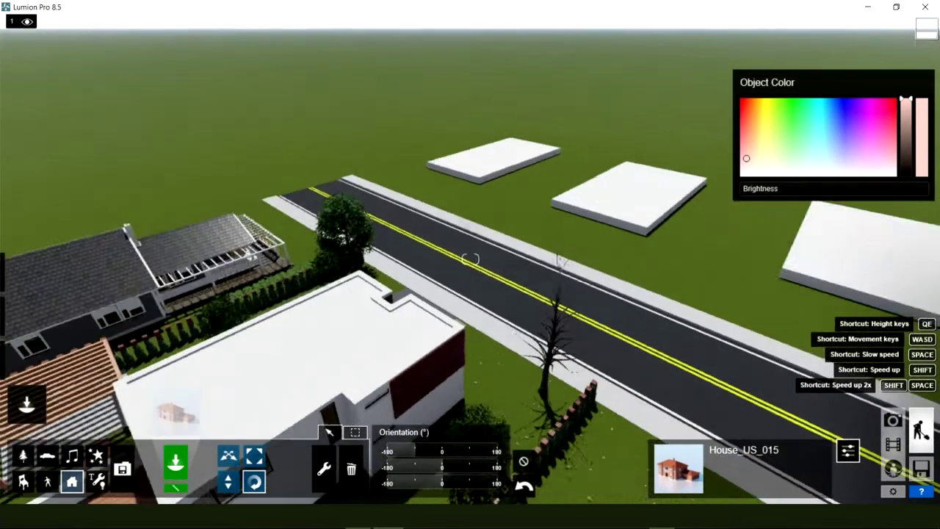
{"action": "right_click_drag", "start_coordinate": [470, 258], "coordinate": [470, 259]}
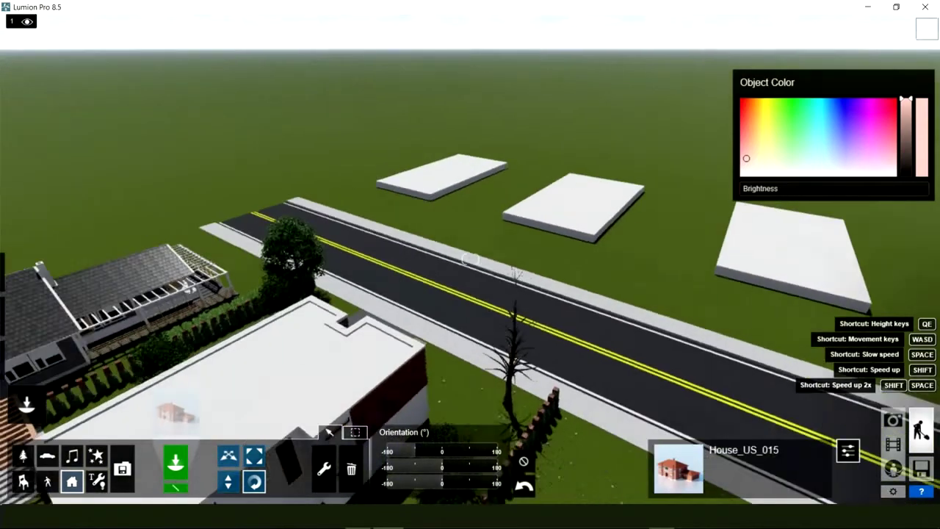
{"action": "right_click_drag", "start_coordinate": [470, 258], "coordinate": [461, 200]}
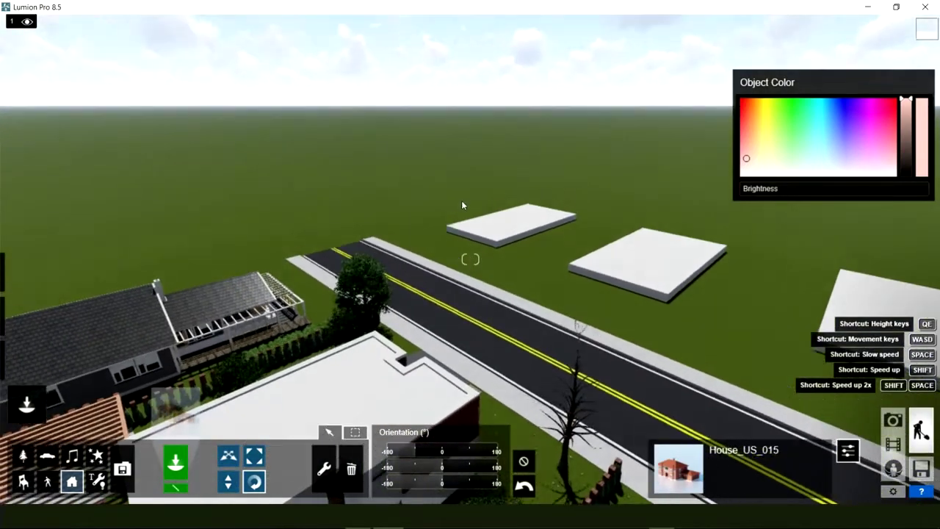
{"action": "mouse_move", "coordinate": [372, 393]}
{"action": "right_mouse_down"}
{"action": "mouse_move", "coordinate": [361, 342]}
{"action": "mouse_move", "coordinate": [429, 210]}
{"action": "right_mouse_up"}
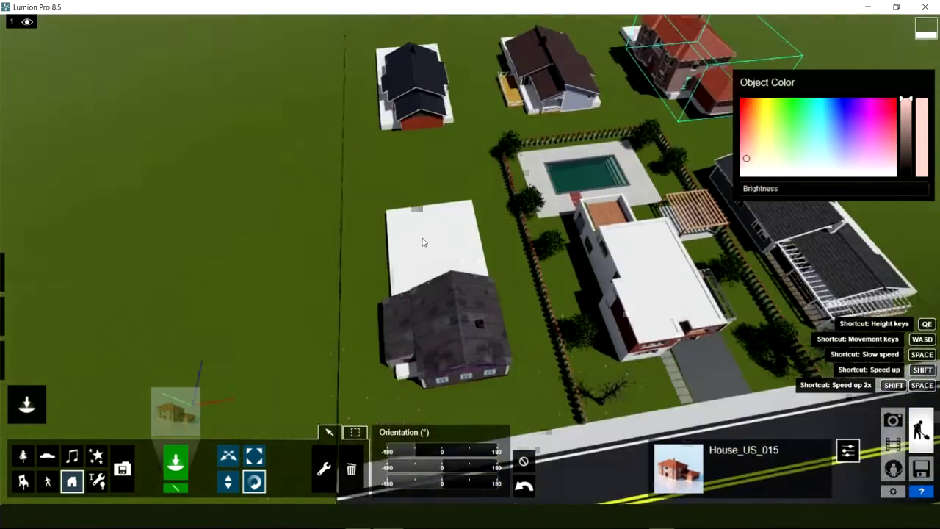
{"action": "mouse_move", "coordinate": [434, 244]}
{"action": "right_mouse_down"}
{"action": "mouse_move", "coordinate": [491, 320]}
{"action": "mouse_move", "coordinate": [441, 356]}
{"action": "right_mouse_up"}
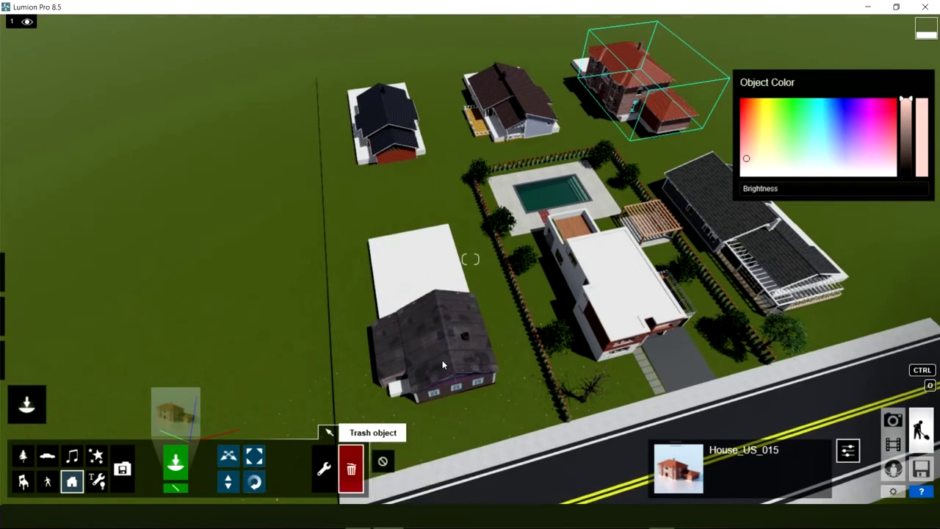
Delete the dark grey house and place the red-roofed House_US_012 on the emptied slab.
{"action": "left_click", "coordinate": [441, 356]}
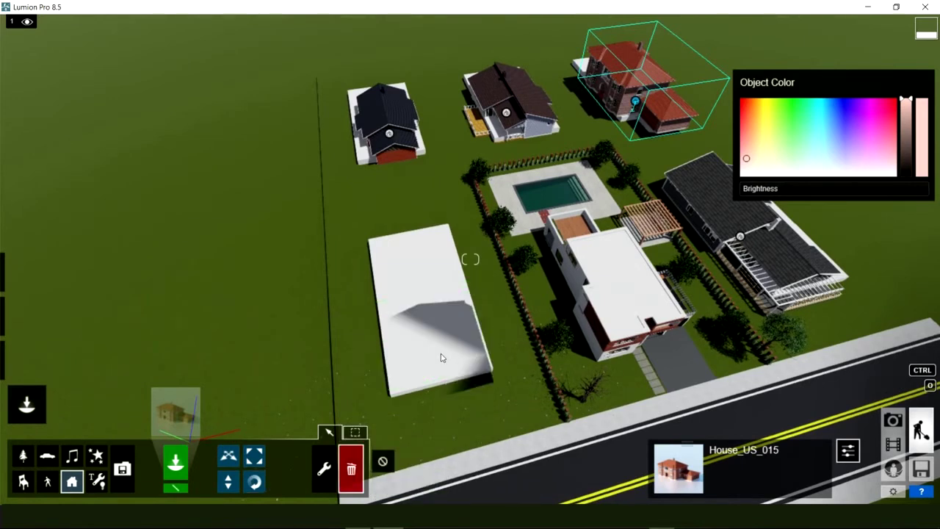
{"action": "left_click", "coordinate": [184, 417]}
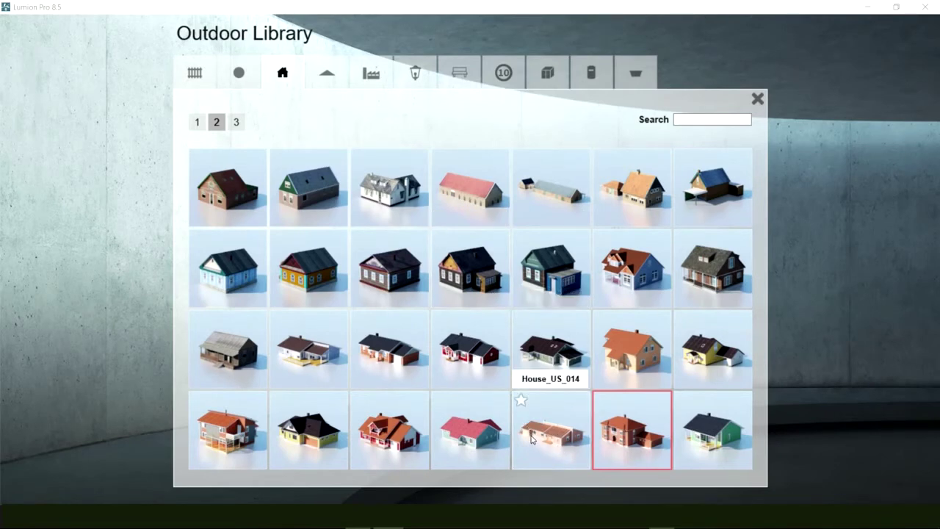
{"action": "left_click", "coordinate": [386, 438]}
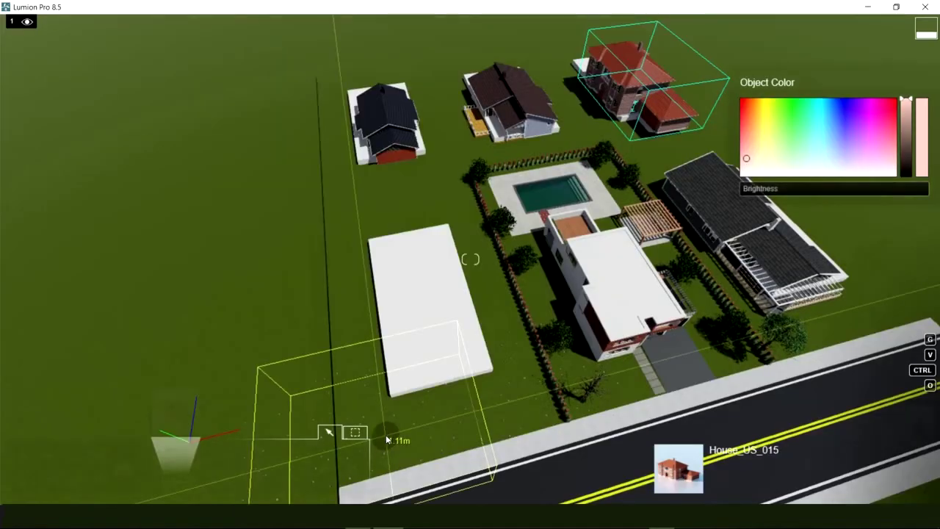
{"action": "left_click", "coordinate": [423, 321]}
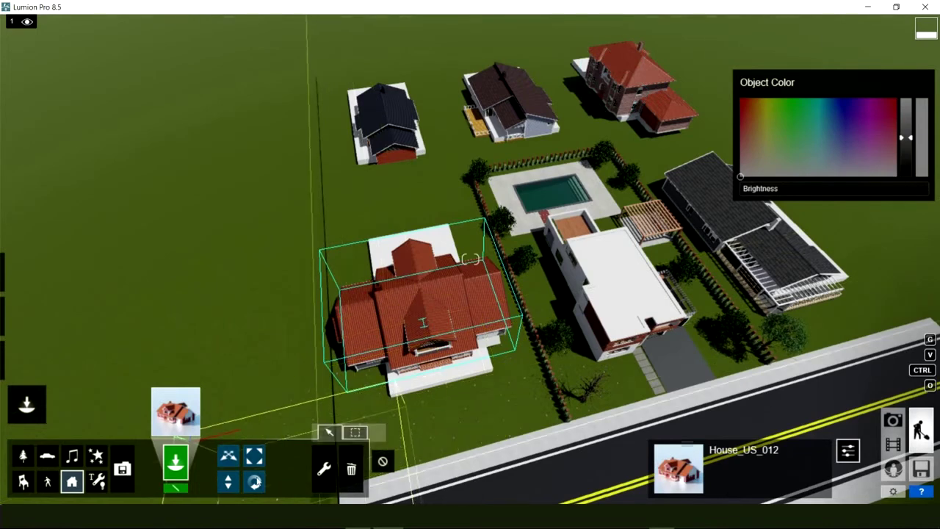
Rotate House_US_012 to fit the lot and lower it onto the slab.
{"action": "left_click", "coordinate": [255, 481]}
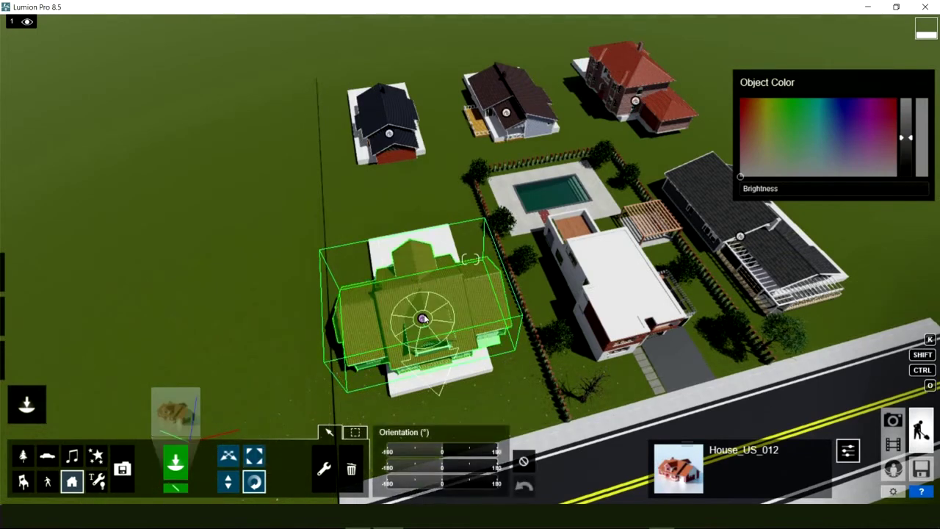
{"action": "mouse_move", "coordinate": [346, 369]}
{"action": "left_mouse_down"}
{"action": "mouse_move", "coordinate": [282, 341]}
{"action": "mouse_move", "coordinate": [280, 351]}
{"action": "left_mouse_up"}
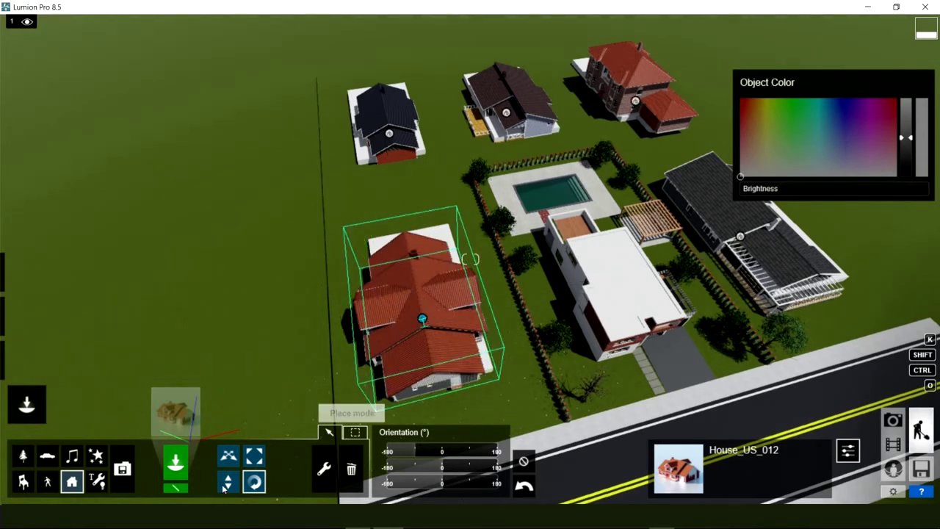
{"action": "key", "text": "h"}
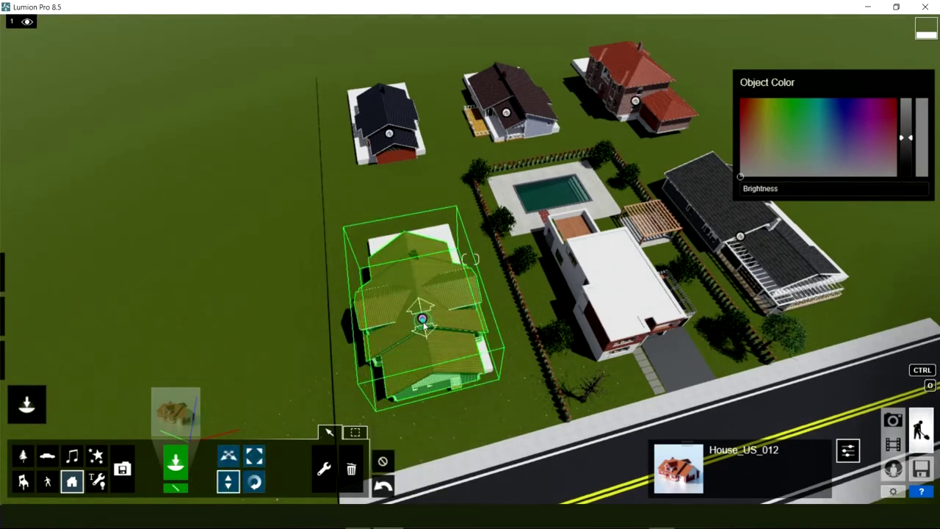
{"action": "mouse_move", "coordinate": [424, 342]}
{"action": "left_mouse_down"}
{"action": "mouse_move", "coordinate": [435, 402]}
{"action": "mouse_move", "coordinate": [434, 393]}
{"action": "left_mouse_up"}
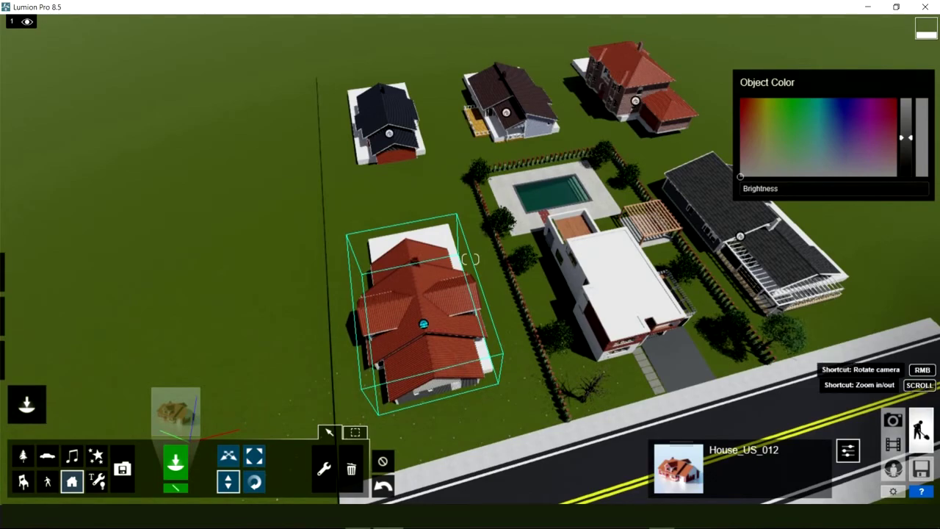
{"action": "key", "text": "ctrl+1"}
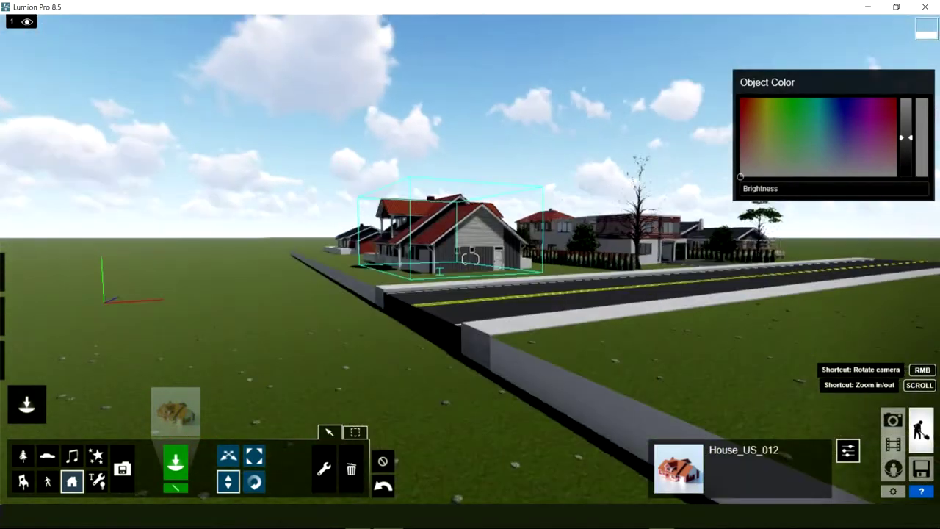
Frame the new house and pool, then open the Material library on the imported model's white slab.
{"action": "key", "text": "ctrl+2"}
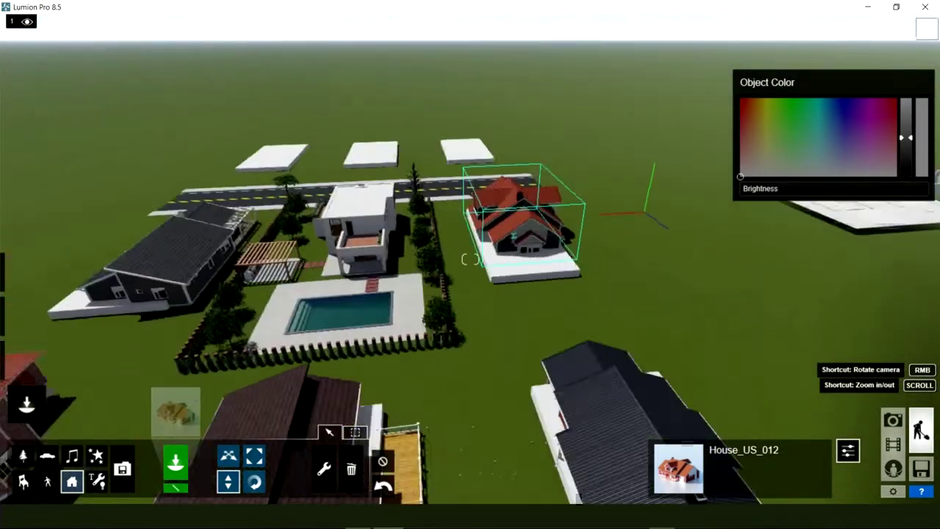
{"action": "key", "text": "ctrl+3"}
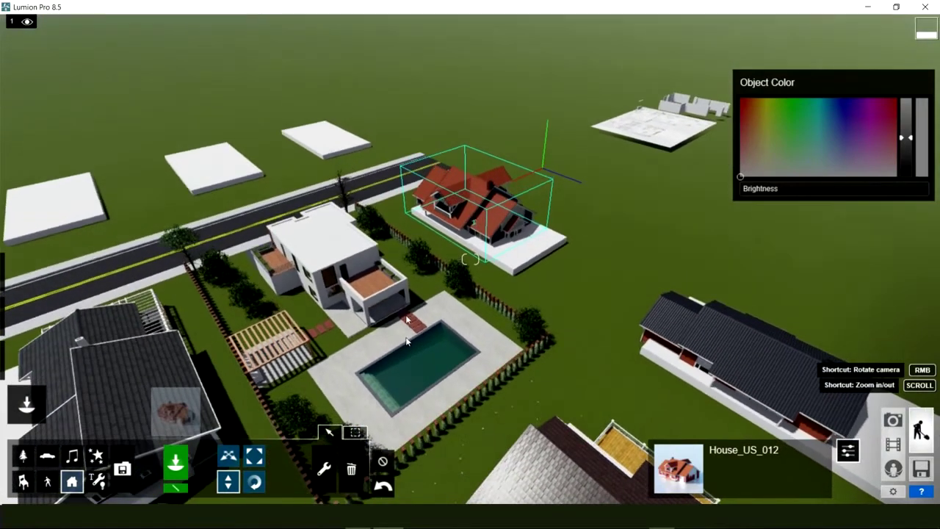
{"action": "key", "text": "ctrl+0"}
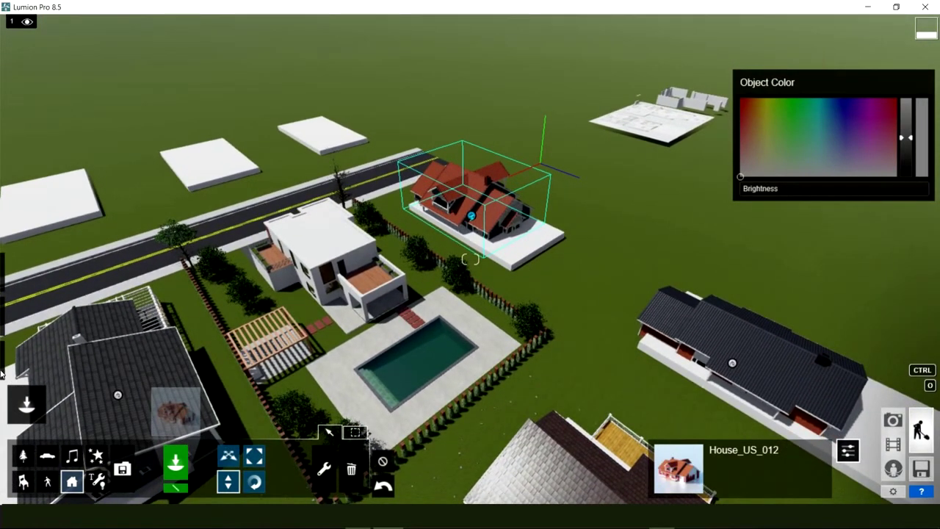
{"action": "mouse_move", "coordinate": [6, 345]}
{"action": "left_click", "coordinate": [26, 360]}
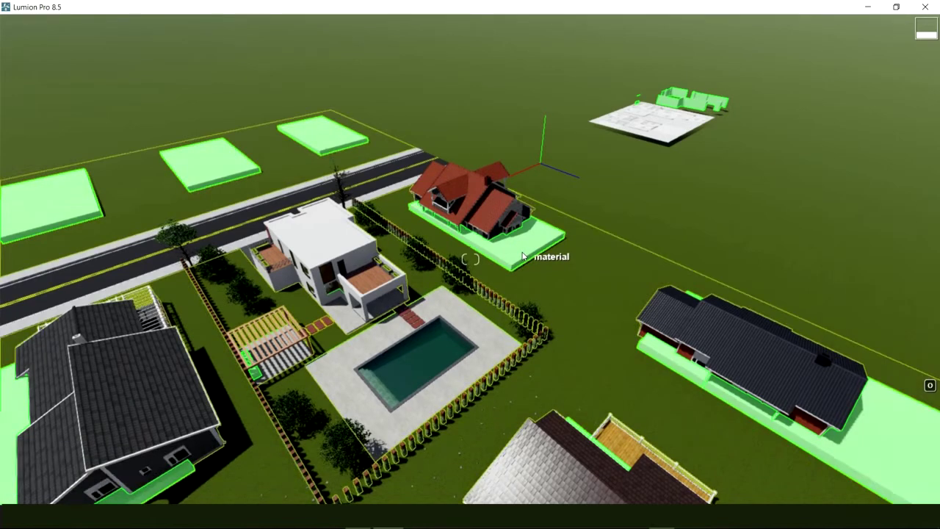
{"action": "left_click", "coordinate": [522, 256]}
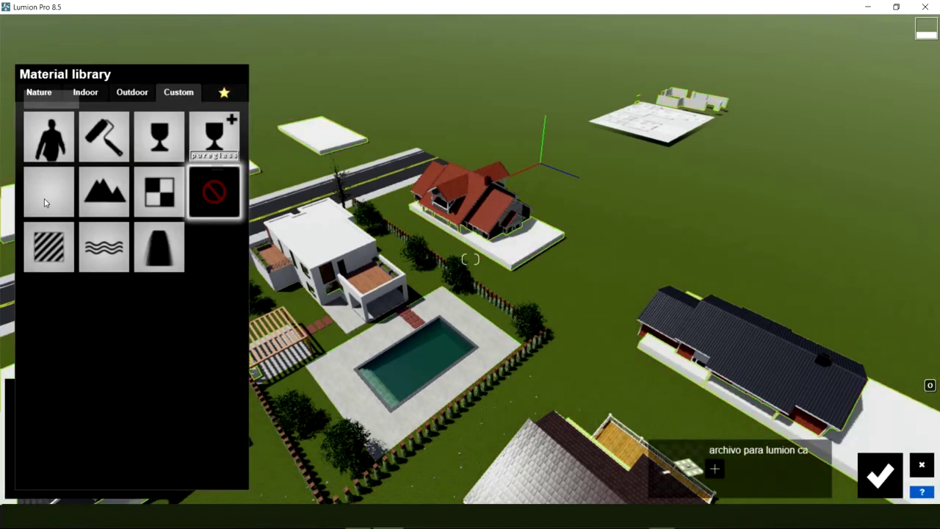
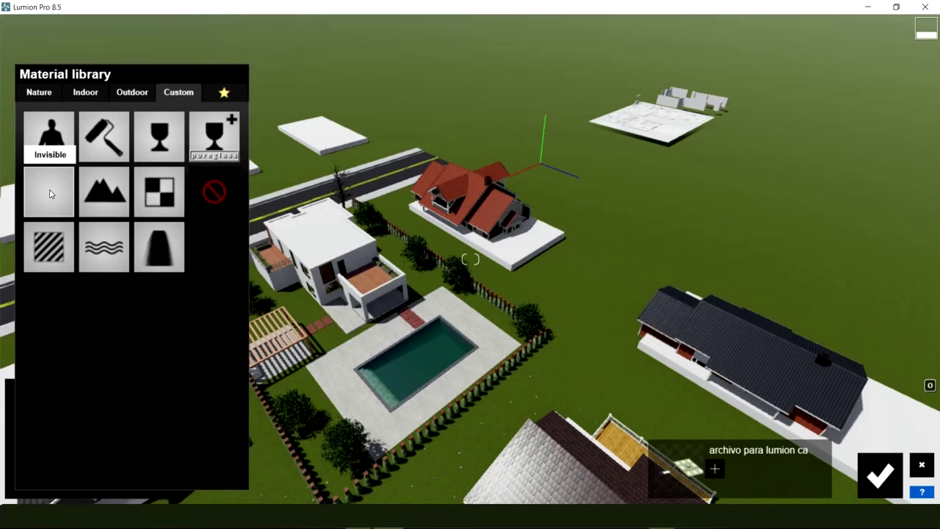
Apply the Invisible material from the Custom tab to the imported base pads and confirm it.
{"action": "left_click", "coordinate": [50, 193]}
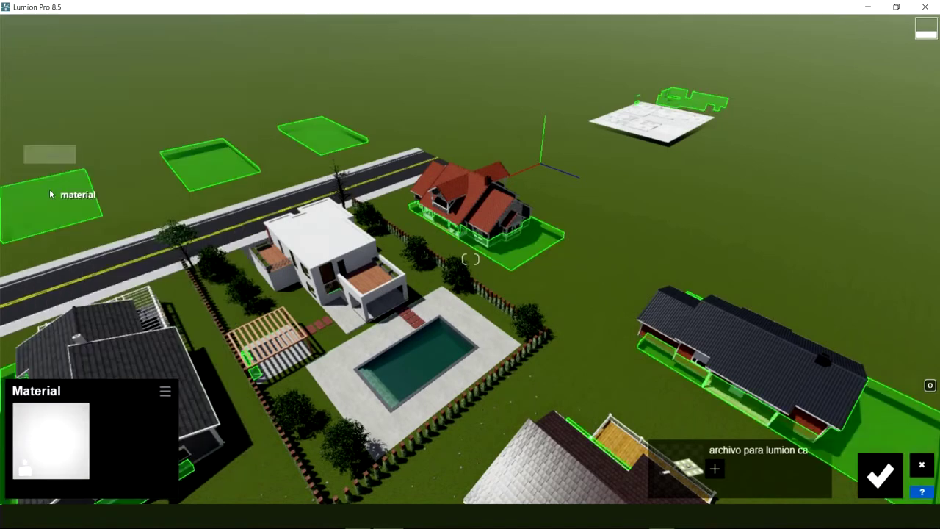
{"action": "left_click", "coordinate": [879, 476]}
{"action": "right_click_drag", "start_coordinate": [470, 259], "coordinate": [470, 258]}
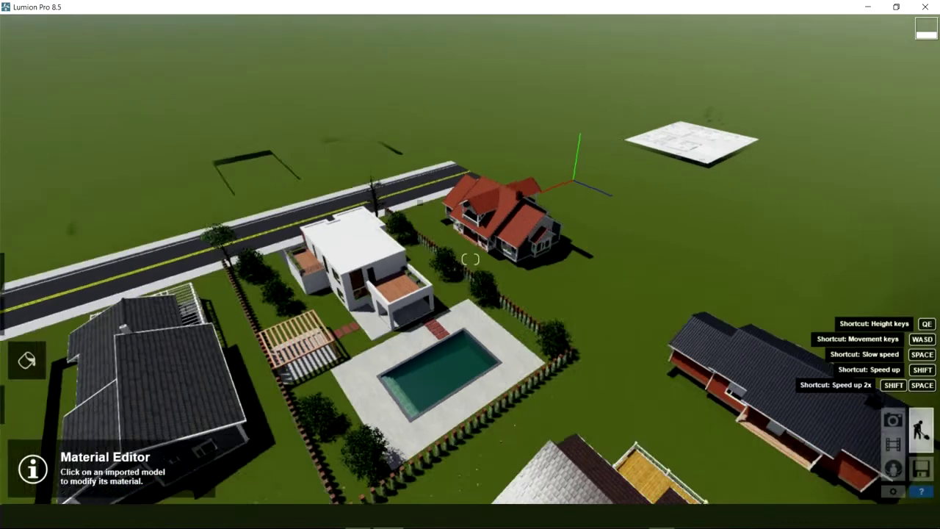
{"action": "key", "text": "s"}
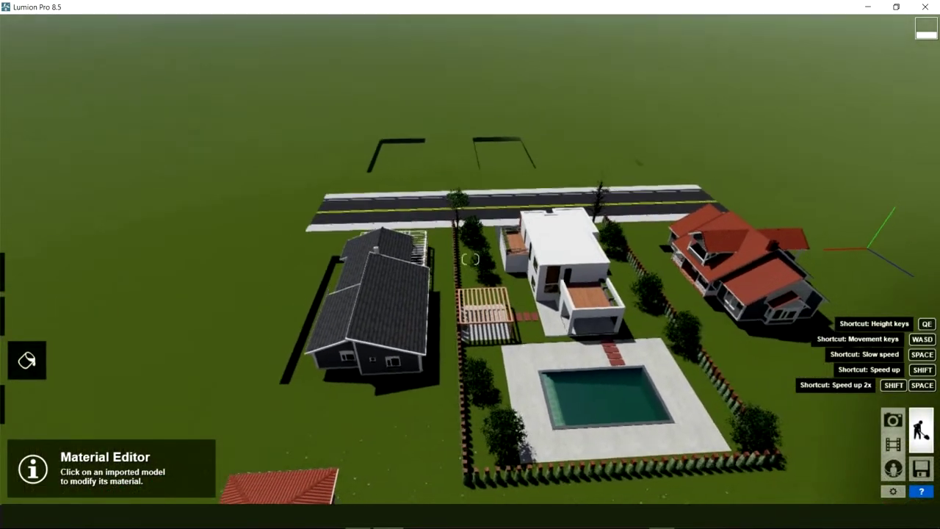
{"action": "mouse_move", "coordinate": [470, 259]}
{"action": "right_mouse_down"}
{"action": "mouse_move", "coordinate": [369, 368]}
{"action": "mouse_move", "coordinate": [470, 221]}
{"action": "right_mouse_up"}
{"action": "key", "text": "w"}
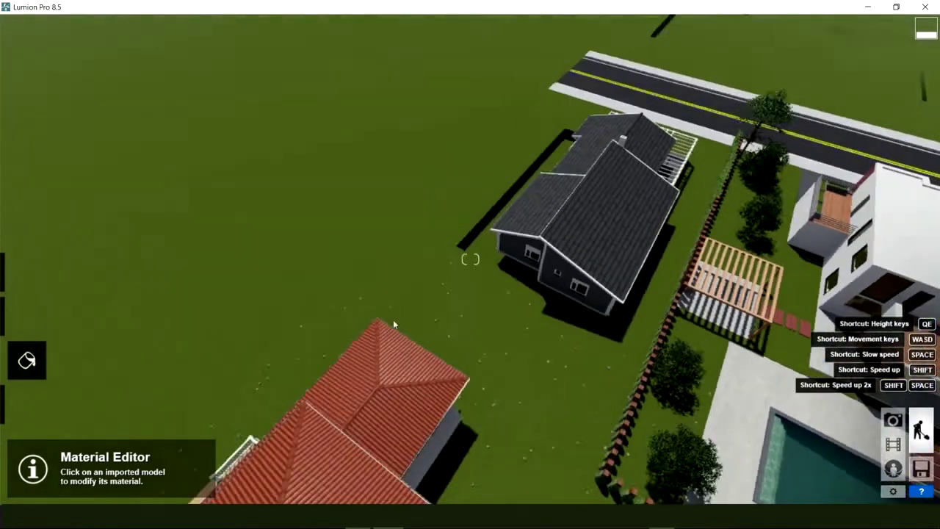
{"action": "key", "text": "w"}
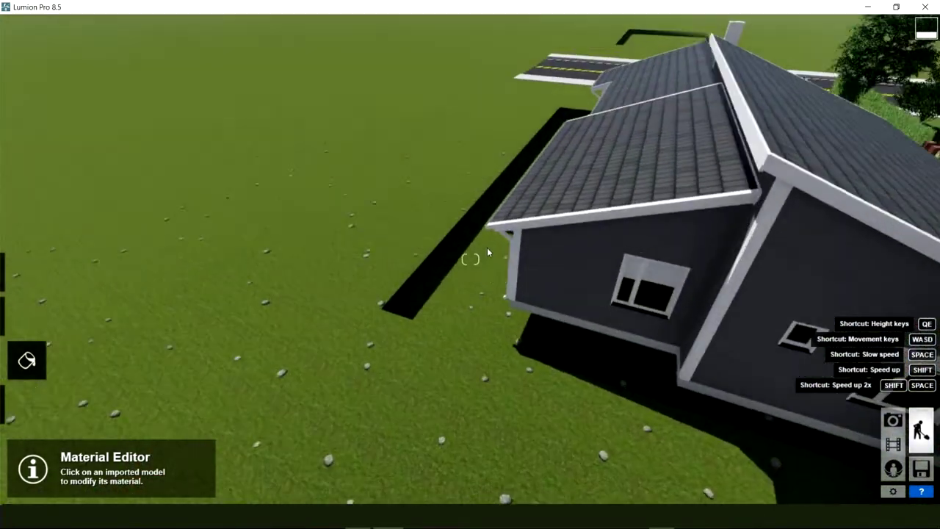
{"action": "right_click_drag", "start_coordinate": [471, 221], "coordinate": [485, 295]}
{"action": "key", "text": "w"}
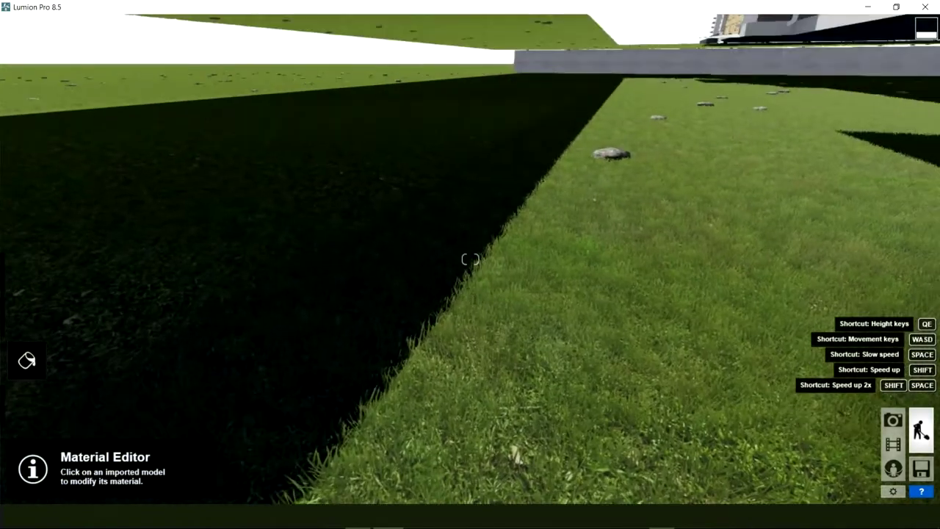
{"action": "right_click_drag", "start_coordinate": [470, 259], "coordinate": [470, 221]}
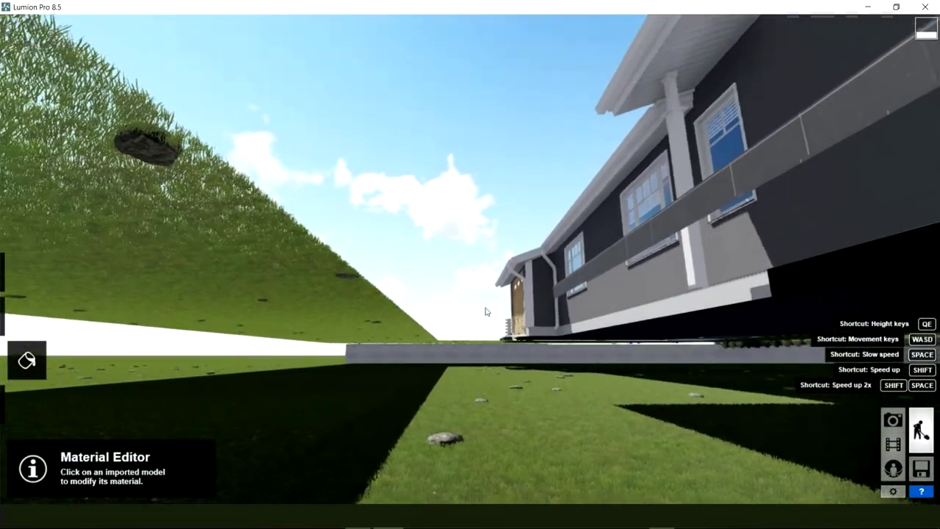
{"action": "right_click_drag", "start_coordinate": [487, 311], "coordinate": [496, 365]}
{"action": "key", "text": "a"}
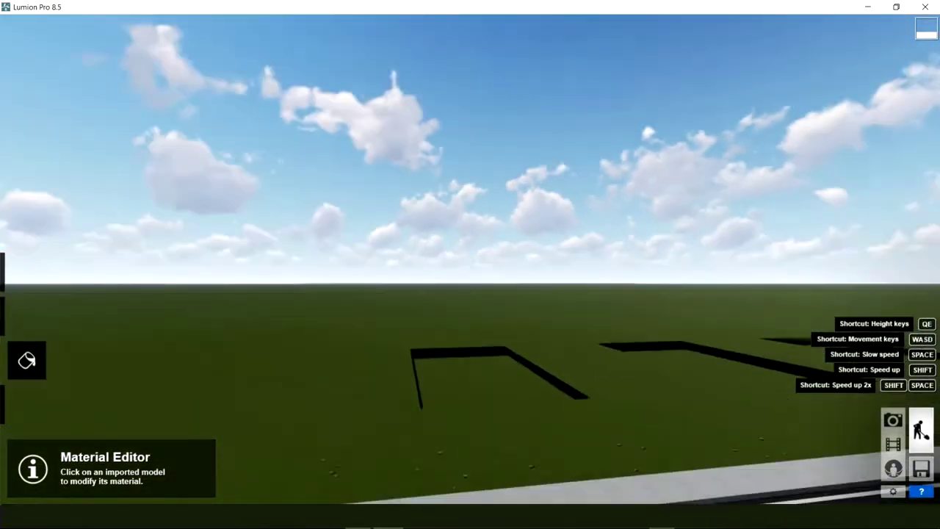
{"action": "right_click_drag", "start_coordinate": [504, 405], "coordinate": [515, 376]}
{"action": "key", "text": "s"}
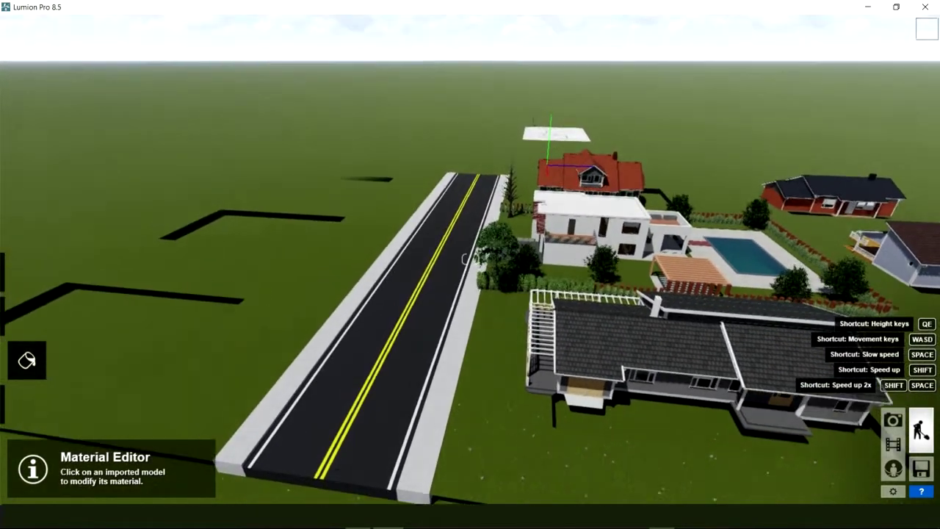
{"action": "mouse_move", "coordinate": [518, 323]}
{"action": "right_mouse_down"}
{"action": "mouse_move", "coordinate": [527, 378]}
{"action": "mouse_move", "coordinate": [423, 274]}
{"action": "mouse_move", "coordinate": [421, 312]}
{"action": "mouse_move", "coordinate": [422, 279]}
{"action": "mouse_move", "coordinate": [429, 285]}
{"action": "right_mouse_up"}
{"action": "scroll", "coordinate": [425, 277], "scroll_direction": "down", "scroll_amount": 5}
{"action": "scroll", "coordinate": [417, 298], "scroll_direction": "down", "scroll_amount": 3}
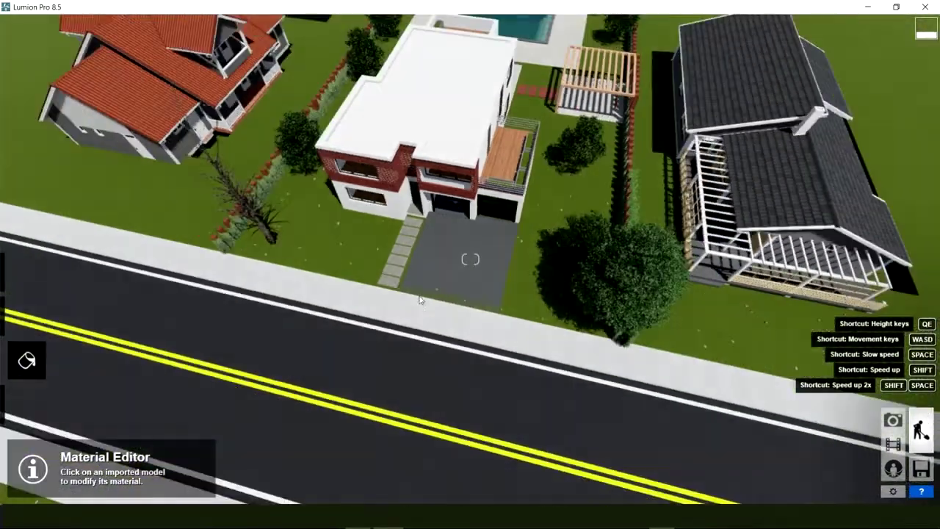
{"action": "scroll", "coordinate": [417, 298], "scroll_direction": "down", "scroll_amount": 3}
{"action": "scroll", "coordinate": [417, 297], "scroll_direction": "down", "scroll_amount": 3}
{"action": "scroll", "coordinate": [417, 298], "scroll_direction": "down", "scroll_amount": 3}
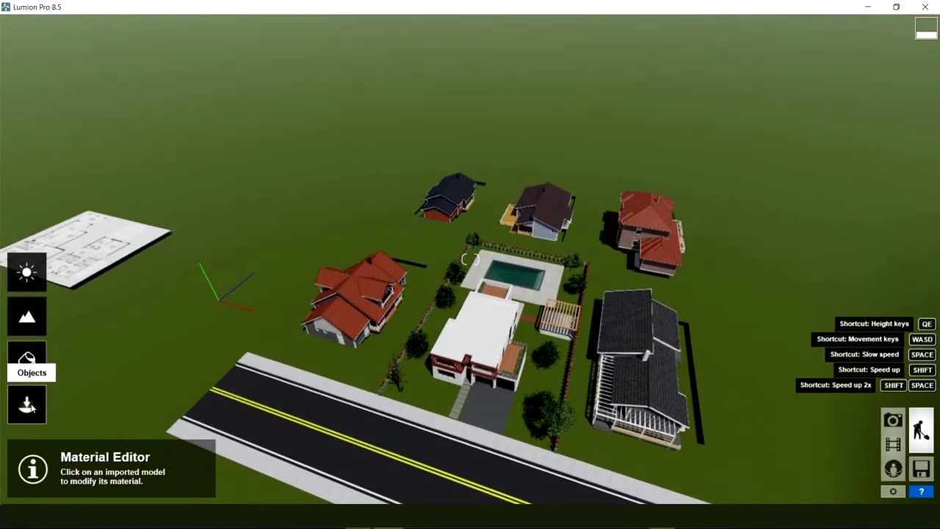
Switch to Objects mode and bring up the Nature Library of tree models.
{"action": "left_click", "coordinate": [31, 408]}
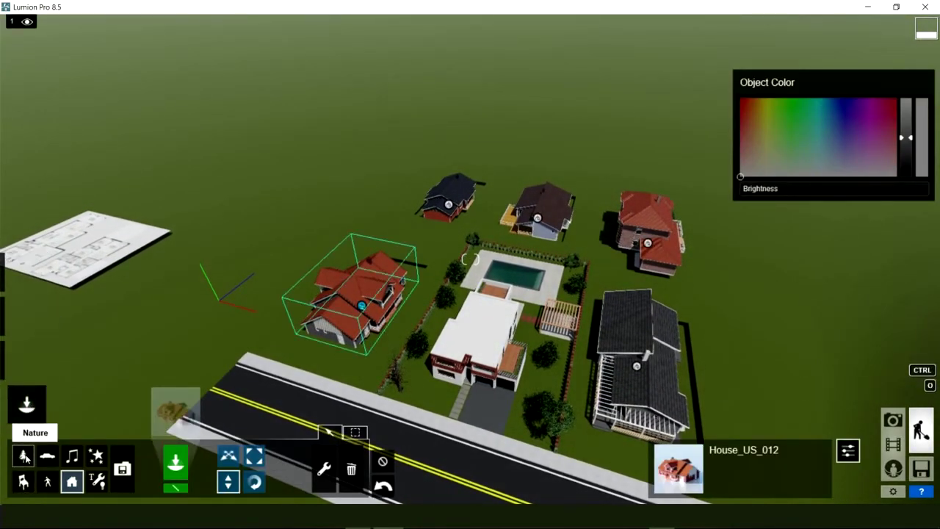
{"action": "left_click", "coordinate": [185, 416]}
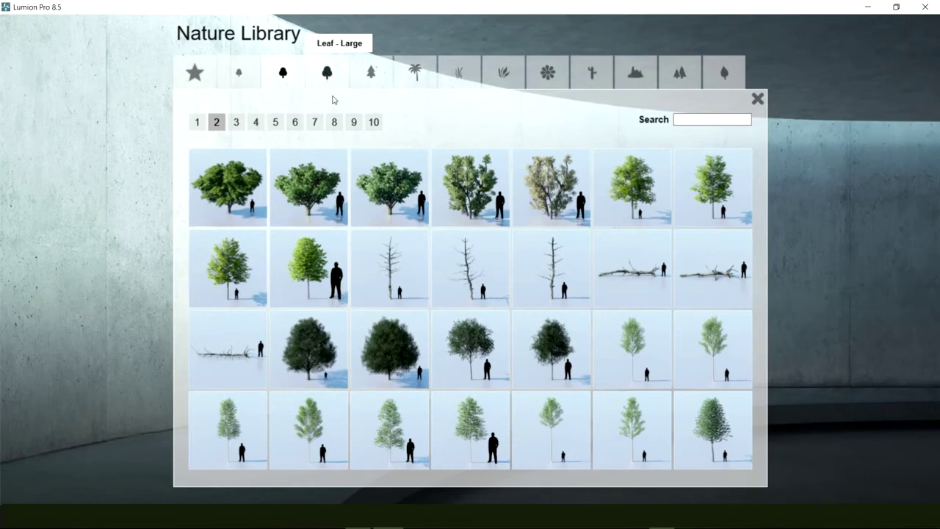
Pick the WaterOak_L tree from page 6 of the Leaf - Large category.
{"action": "left_click", "coordinate": [332, 99]}
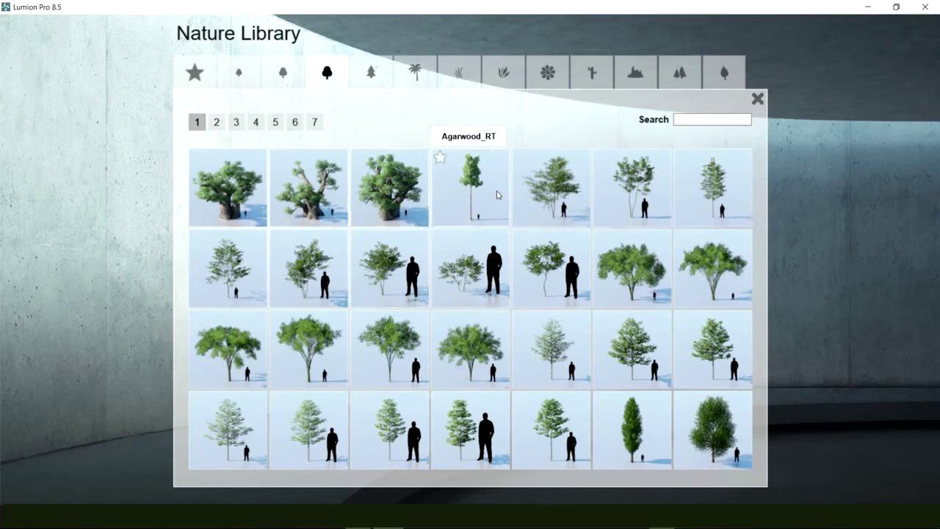
{"action": "left_click", "coordinate": [214, 122]}
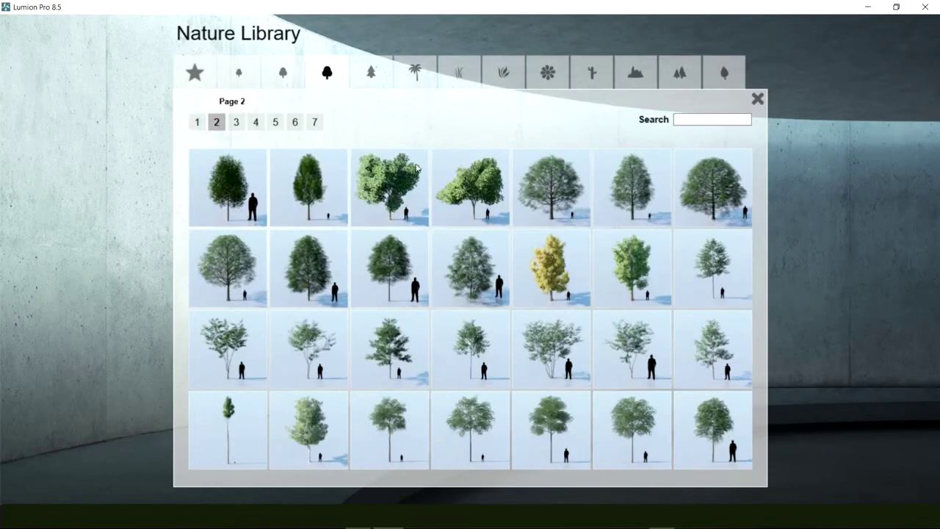
{"action": "mouse_move", "coordinate": [551, 187]}
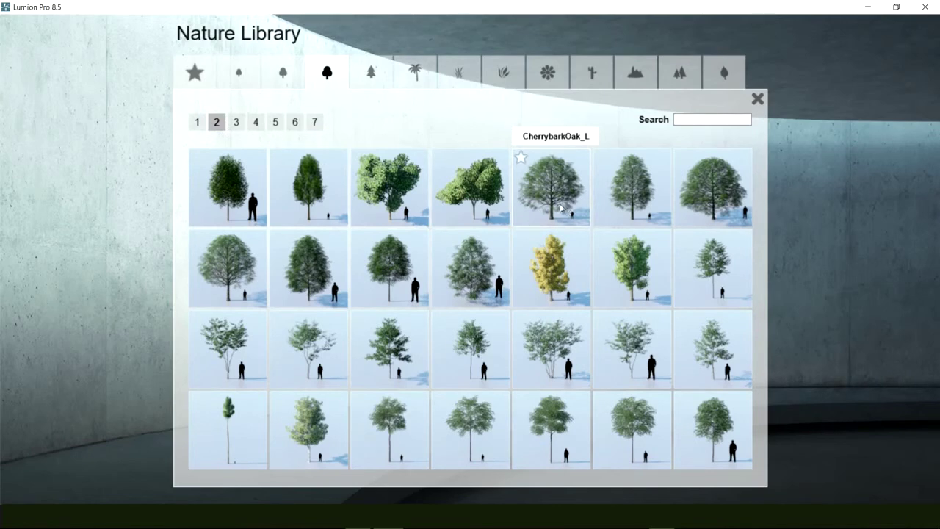
{"action": "left_click", "coordinate": [241, 120]}
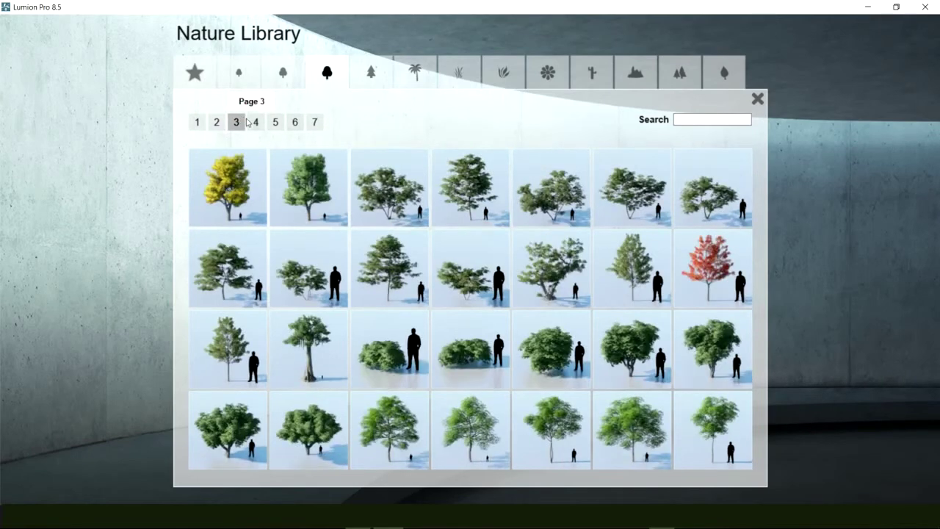
{"action": "left_click", "coordinate": [257, 123]}
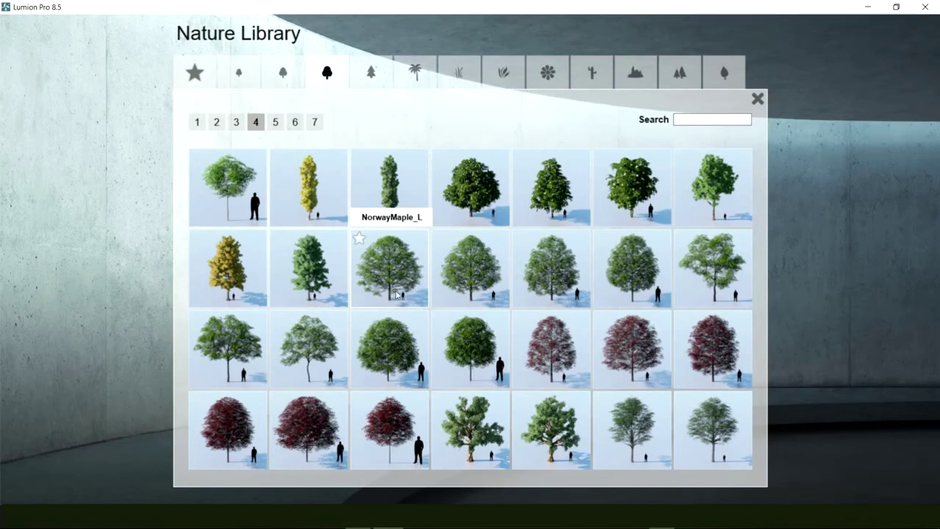
{"action": "left_click", "coordinate": [277, 123]}
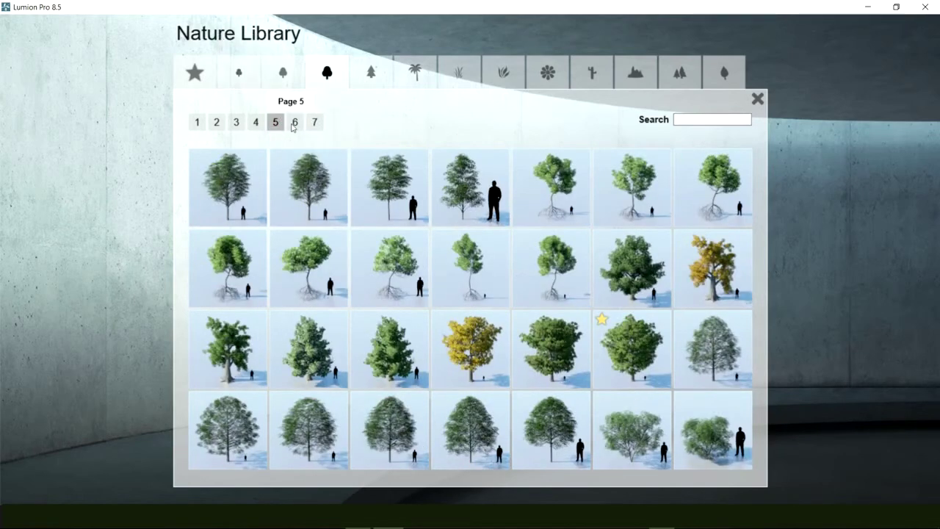
{"action": "left_click", "coordinate": [296, 125]}
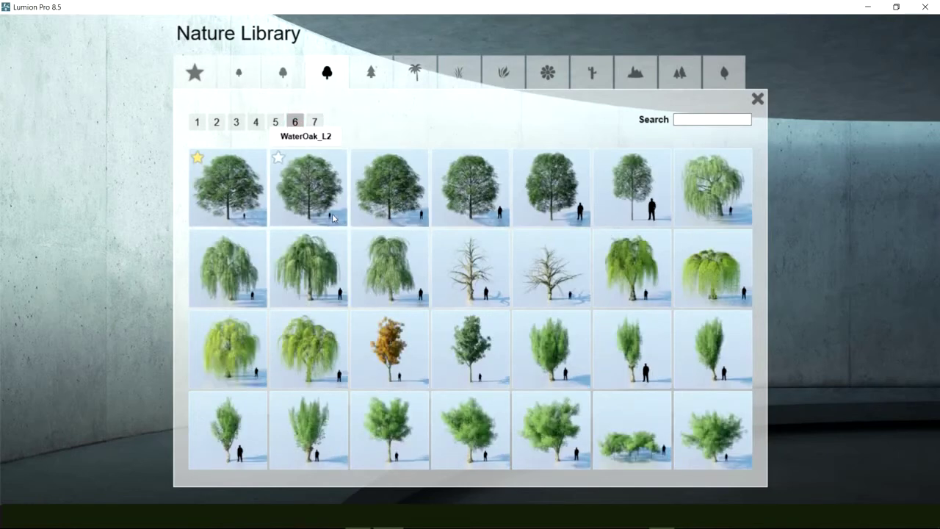
{"action": "left_click", "coordinate": [237, 194]}
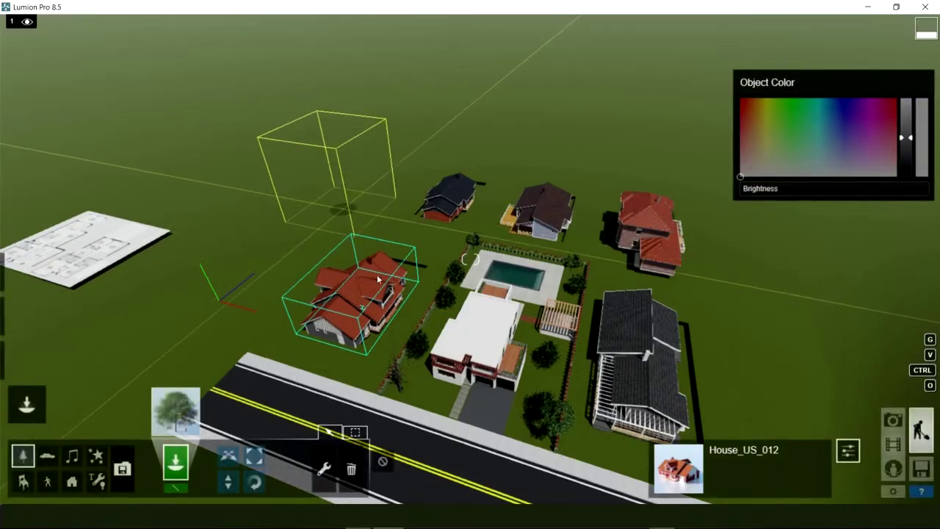
Plant four WaterOak_L trees around the red-roofed, dark and far houses.
{"action": "left_click", "coordinate": [432, 262]}
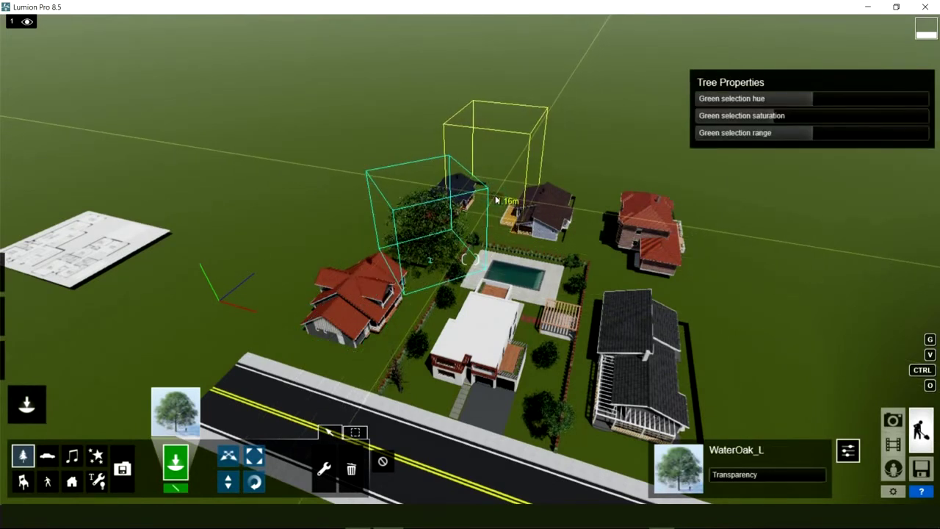
{"action": "left_click", "coordinate": [498, 199]}
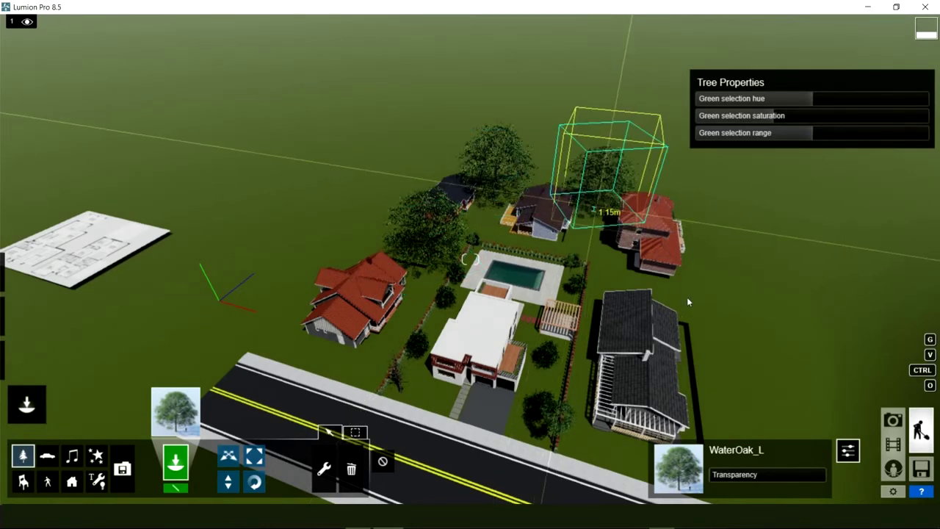
{"action": "left_click", "coordinate": [595, 210]}
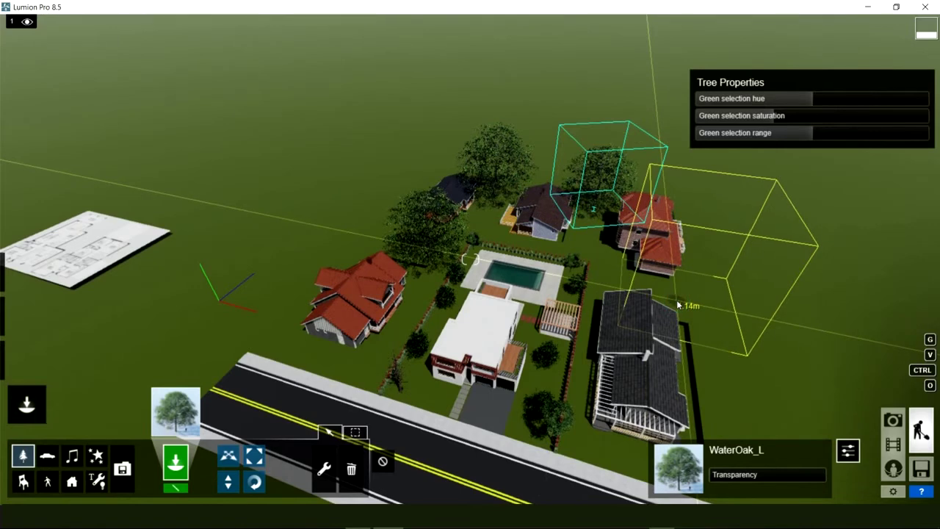
{"action": "left_click", "coordinate": [676, 299]}
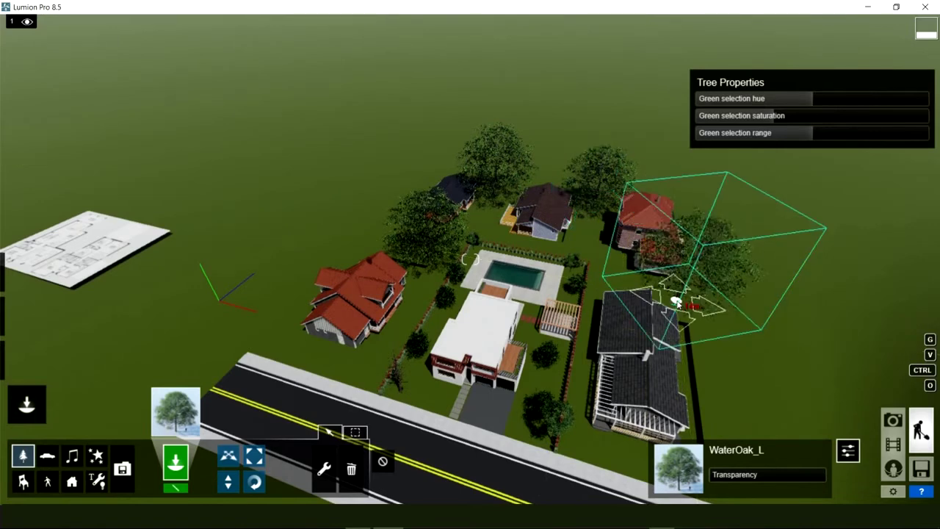
Place two more WaterOak_L trees near the road's left end and beside the road.
{"action": "left_click", "coordinate": [291, 342]}
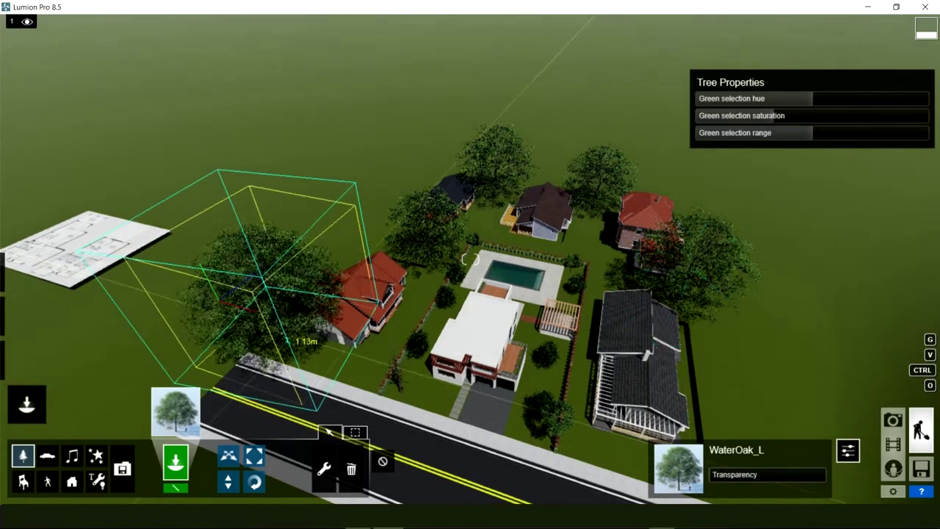
{"action": "mouse_move", "coordinate": [291, 341]}
{"action": "right_mouse_down"}
{"action": "mouse_move", "coordinate": [535, 294]}
{"action": "mouse_move", "coordinate": [548, 303]}
{"action": "mouse_move", "coordinate": [440, 293]}
{"action": "right_mouse_up"}
{"action": "left_click", "coordinate": [548, 303]}
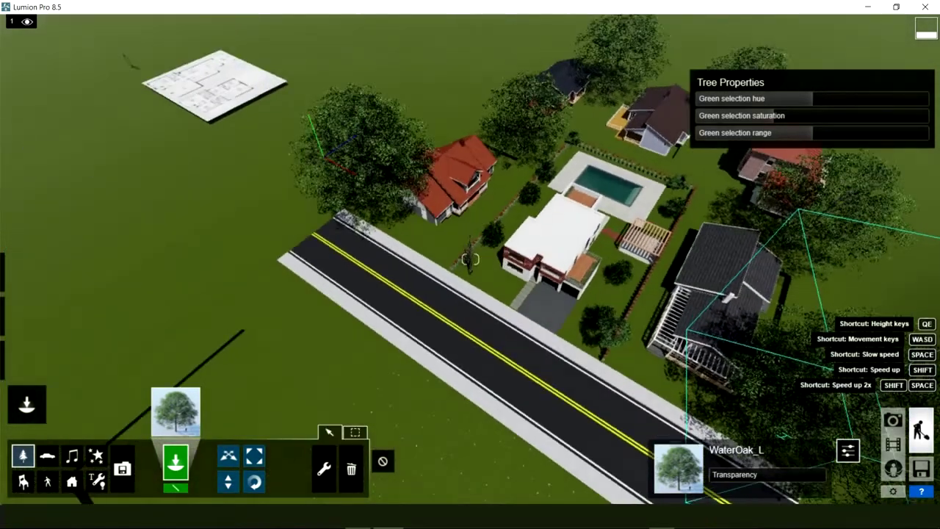
{"action": "mouse_move", "coordinate": [471, 259]}
{"action": "right_mouse_down"}
{"action": "mouse_move", "coordinate": [461, 248]}
{"action": "mouse_move", "coordinate": [474, 323]}
{"action": "right_mouse_up"}
{"action": "key", "text": "w"}
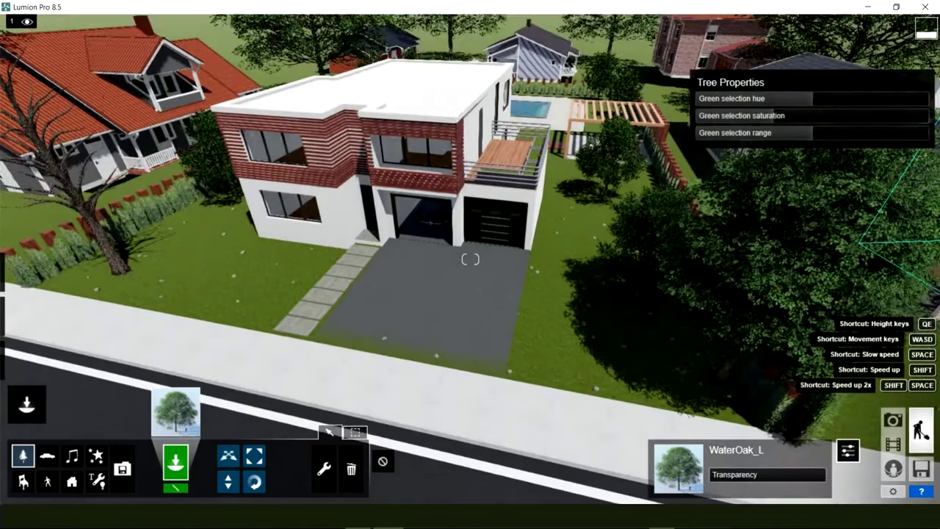
{"action": "right_click_drag", "start_coordinate": [470, 259], "coordinate": [466, 334]}
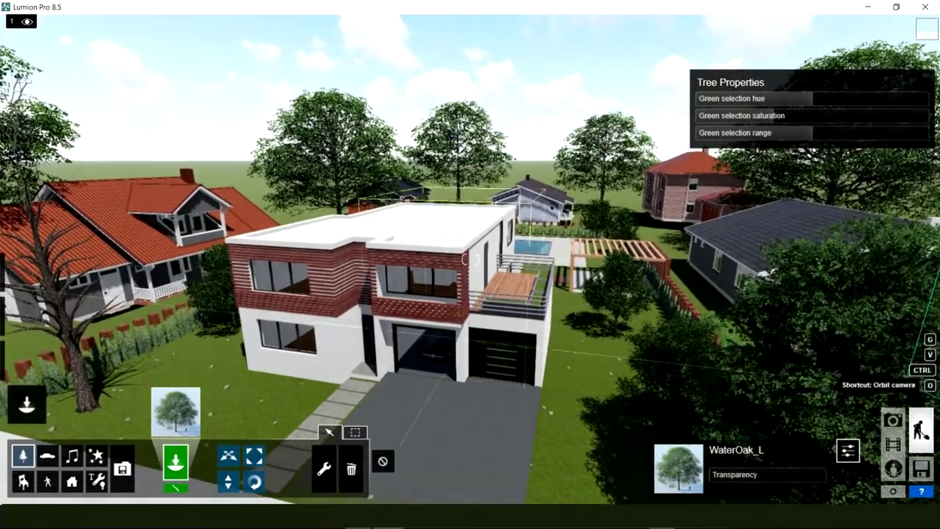
{"action": "mouse_move", "coordinate": [470, 259]}
{"action": "right_mouse_down"}
{"action": "mouse_move", "coordinate": [470, 307]}
{"action": "mouse_move", "coordinate": [473, 275]}
{"action": "right_mouse_up"}
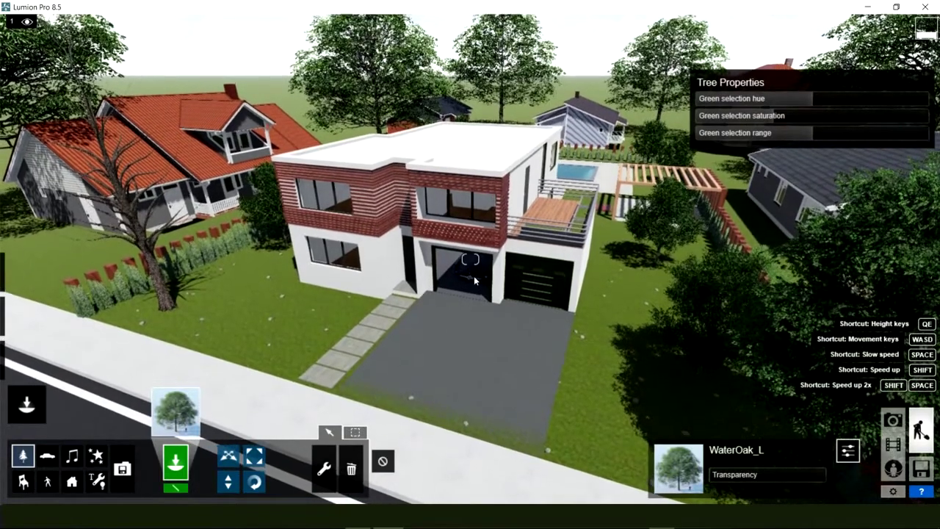
{"action": "right_click_drag", "start_coordinate": [470, 259], "coordinate": [476, 263]}
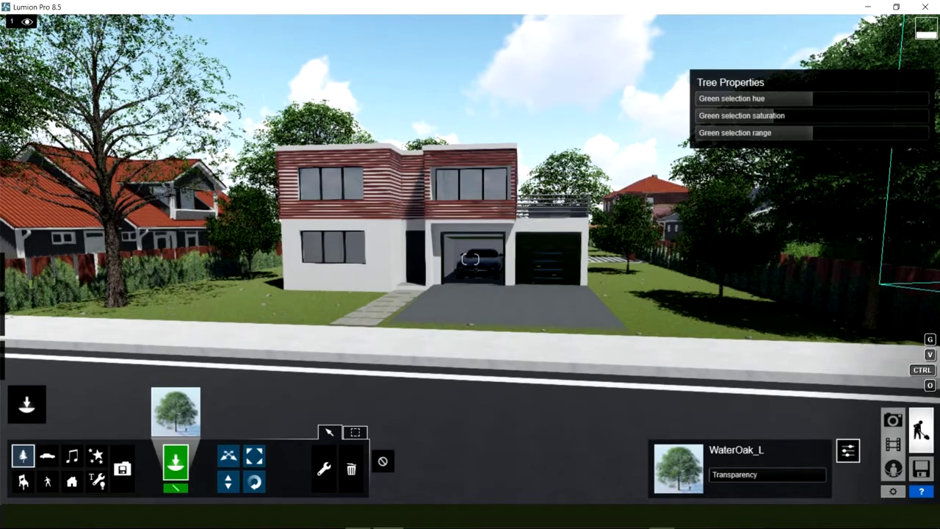
{"action": "right_click_drag", "start_coordinate": [470, 259], "coordinate": [470, 259]}
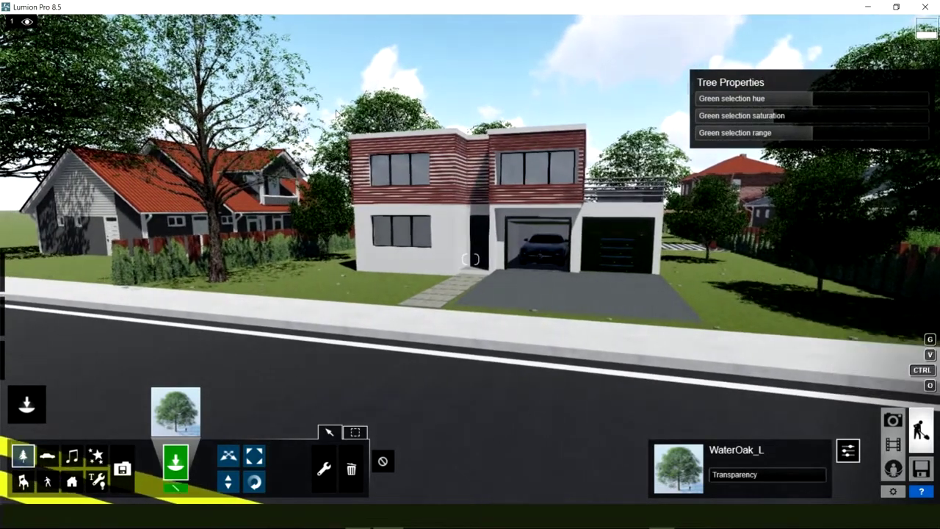
{"action": "right_click_drag", "start_coordinate": [470, 259], "coordinate": [470, 259]}
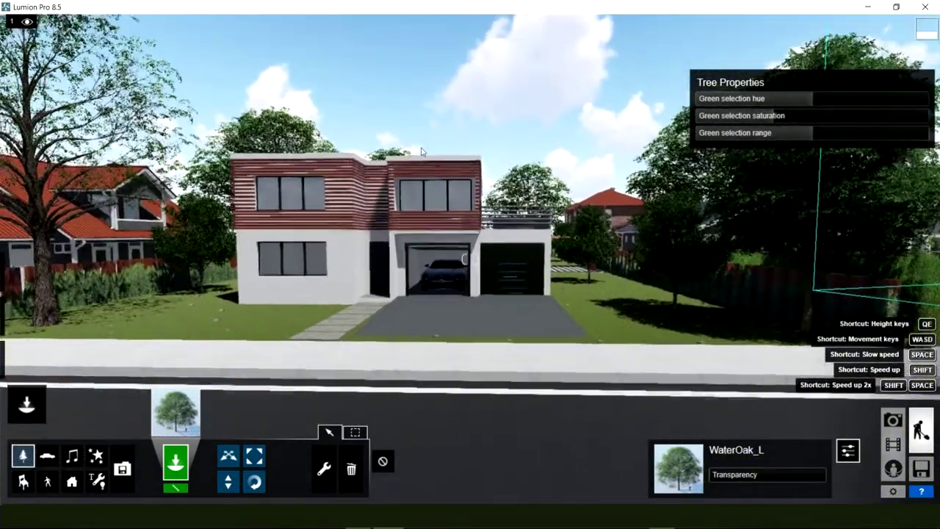
{"action": "right_click_drag", "start_coordinate": [422, 152], "coordinate": [422, 152]}
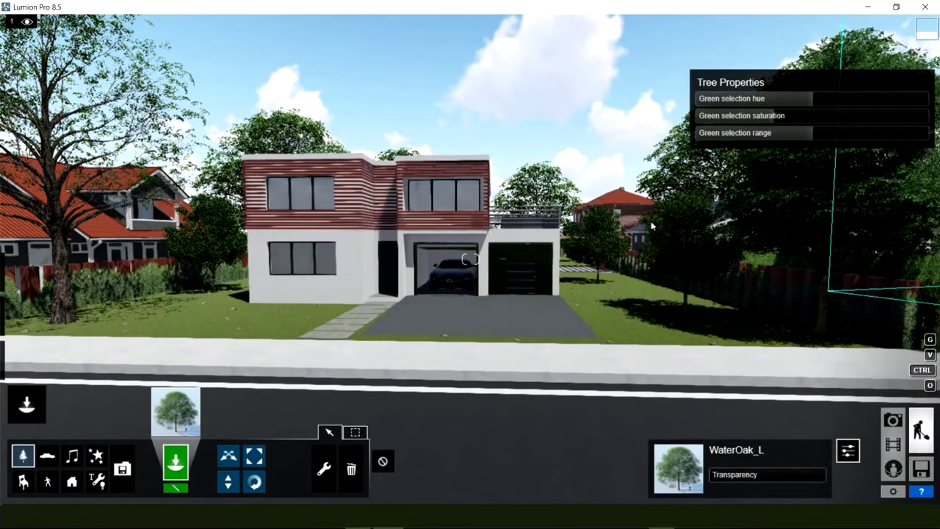
{"action": "right_click_drag", "start_coordinate": [470, 259], "coordinate": [212, 325]}
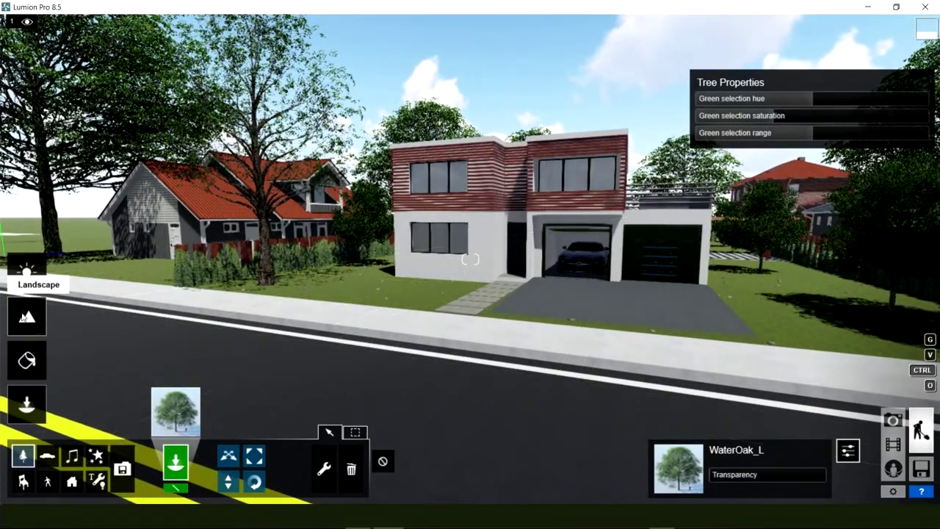
Go to Landscape mode's Height tools and show the Grass settings panel.
{"action": "left_click", "coordinate": [23, 317]}
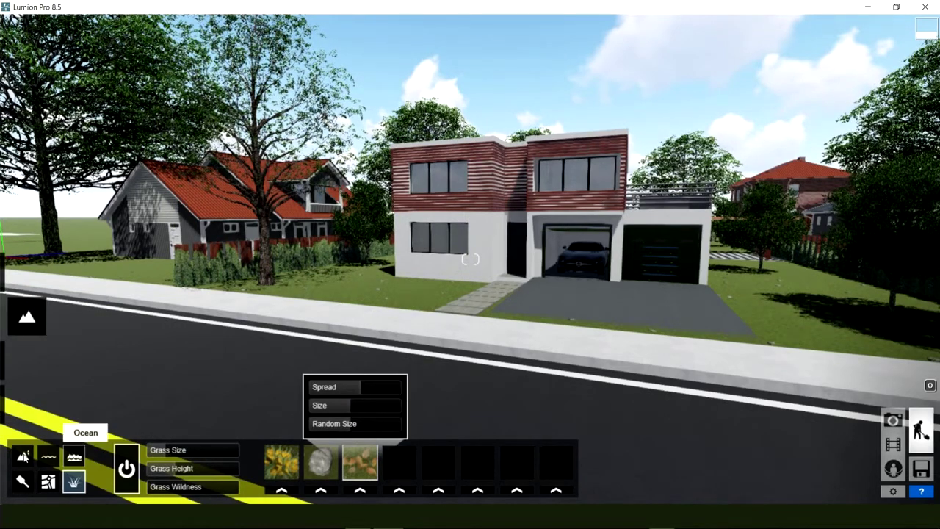
{"action": "left_click", "coordinate": [22, 456]}
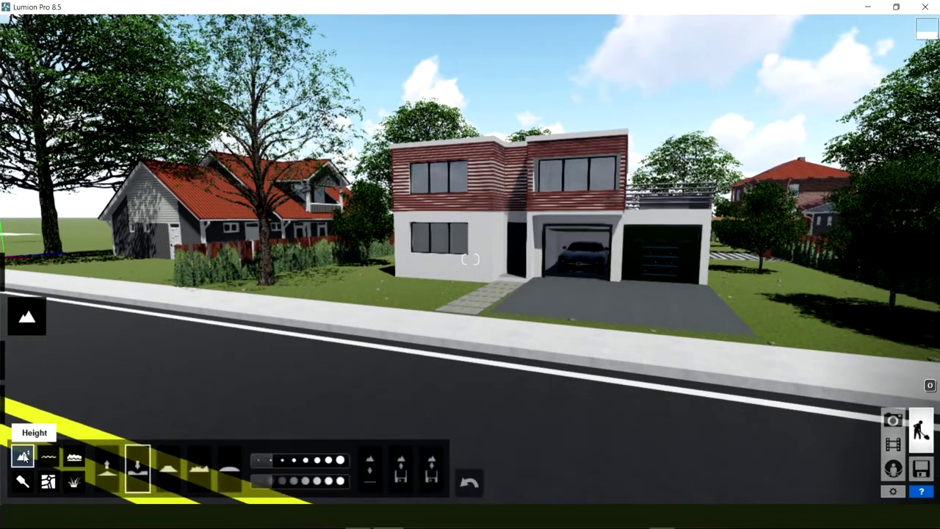
{"action": "left_click", "coordinate": [74, 482]}
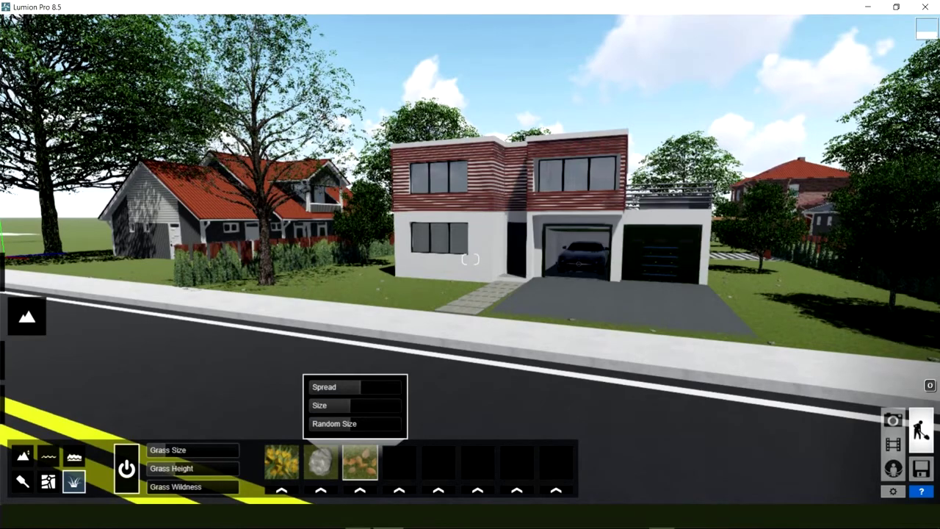
{"action": "key", "text": "d"}
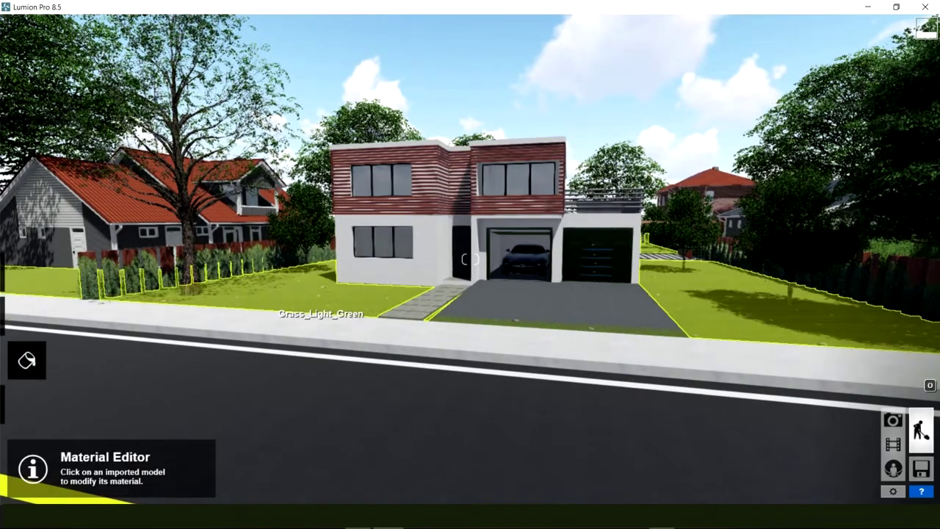
Tilt the view down over the road and select the road-and-houses model for material editing.
{"action": "mouse_move", "coordinate": [266, 312]}
{"action": "right_mouse_down"}
{"action": "mouse_move", "coordinate": [266, 292]}
{"action": "mouse_move", "coordinate": [325, 360]}
{"action": "right_mouse_up"}
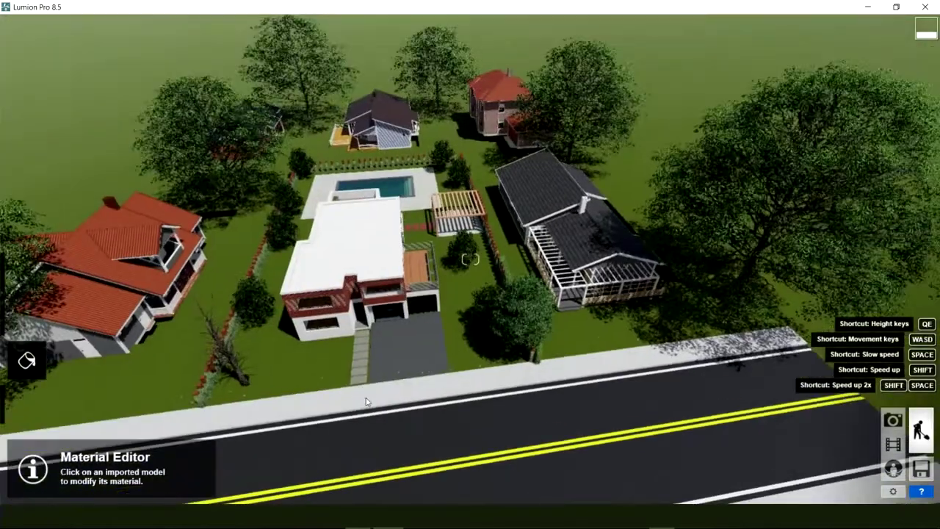
{"action": "right_click_drag", "start_coordinate": [366, 401], "coordinate": [406, 353]}
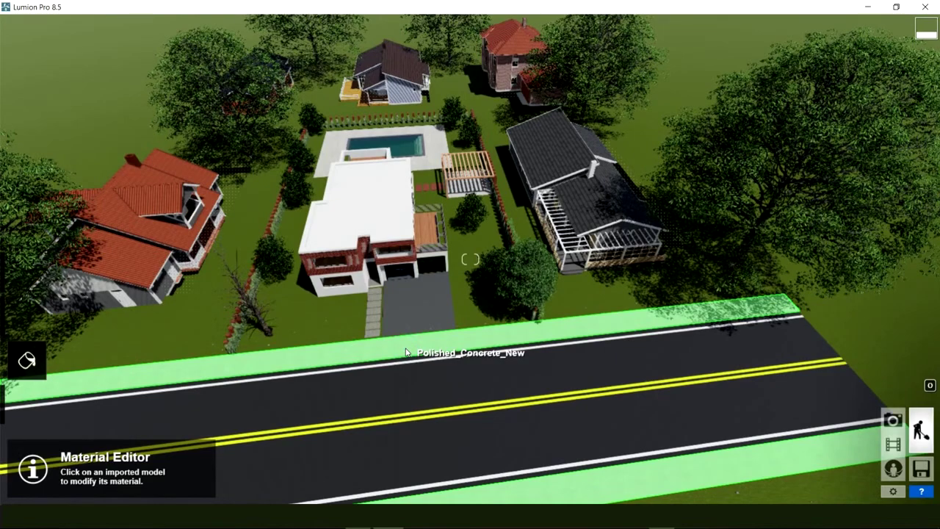
{"action": "left_click", "coordinate": [389, 341]}
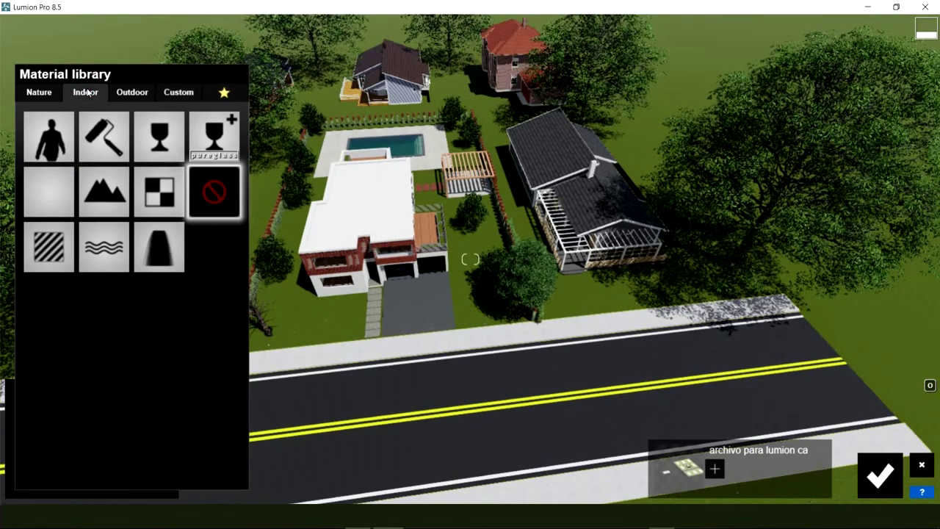
Browse the Indoor and Outdoor material categories, using Asphalt 006 1024 for the road surfaces.
{"action": "left_click", "coordinate": [86, 91]}
{"action": "left_click", "coordinate": [127, 94]}
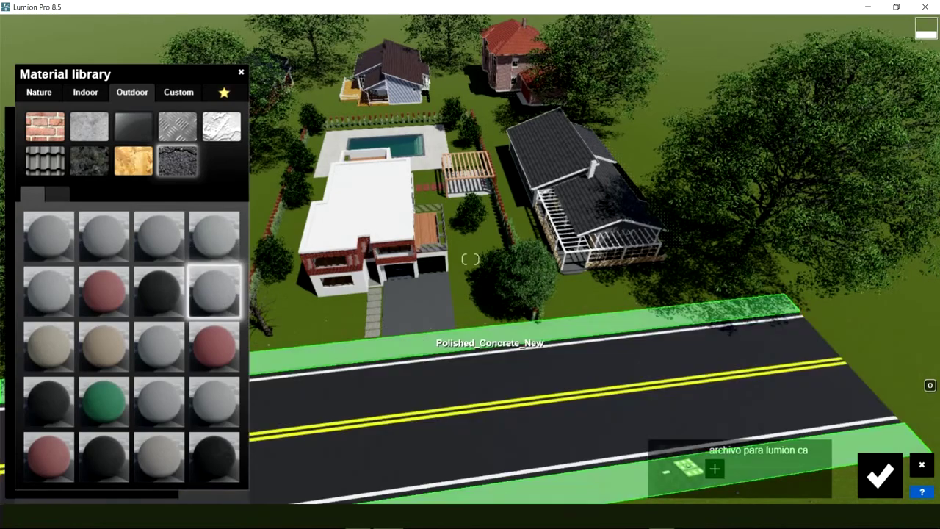
{"action": "right_click_drag", "start_coordinate": [425, 336], "coordinate": [420, 337]}
{"action": "key", "text": "w"}
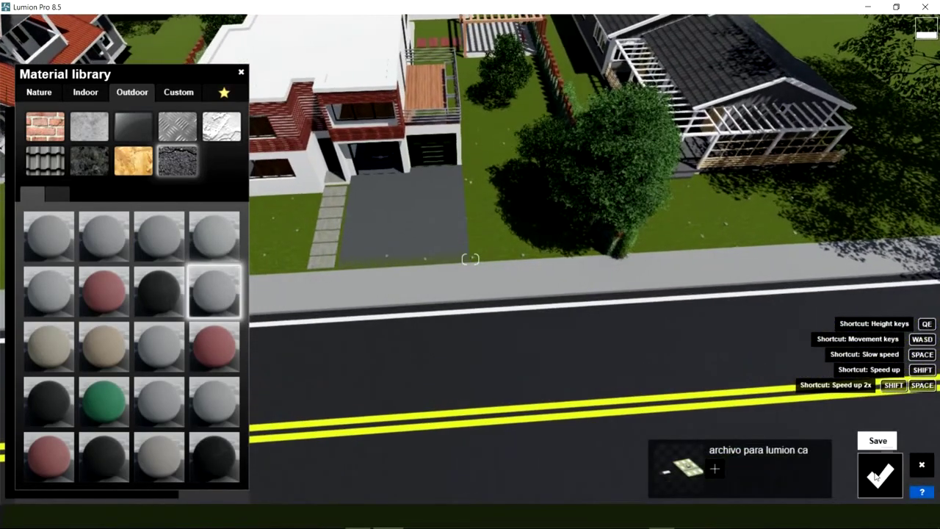
Confirm the road material edits and orbit the view down over the houses.
{"action": "left_click", "coordinate": [877, 476]}
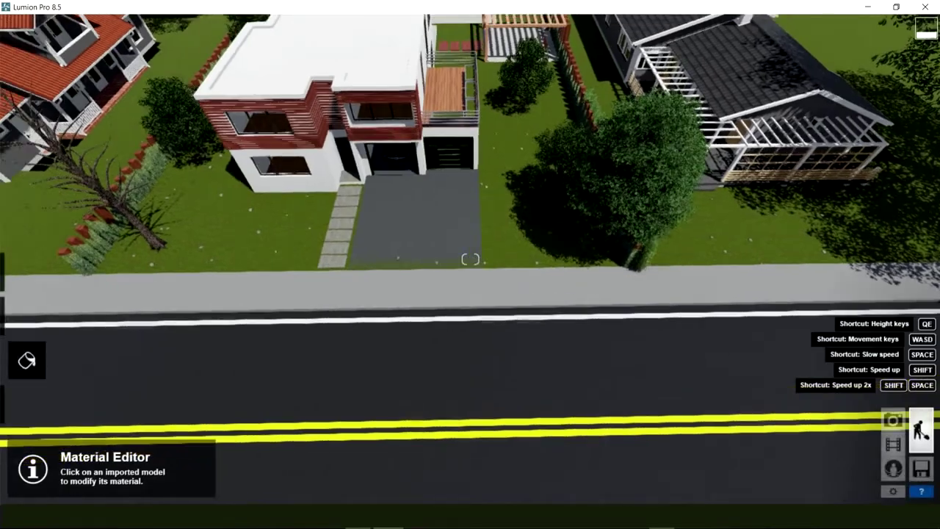
{"action": "right_click_drag", "start_coordinate": [470, 258], "coordinate": [352, 259]}
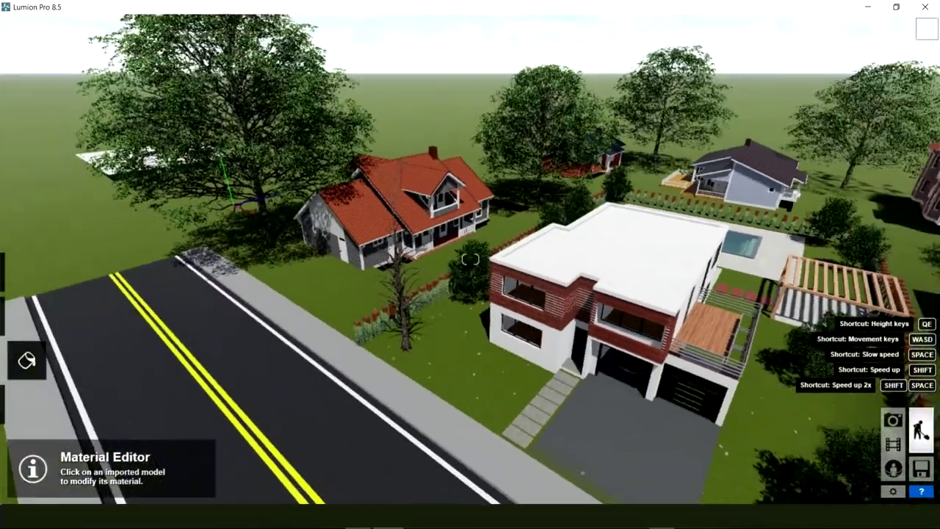
{"action": "right_click_drag", "start_coordinate": [470, 258], "coordinate": [587, 258]}
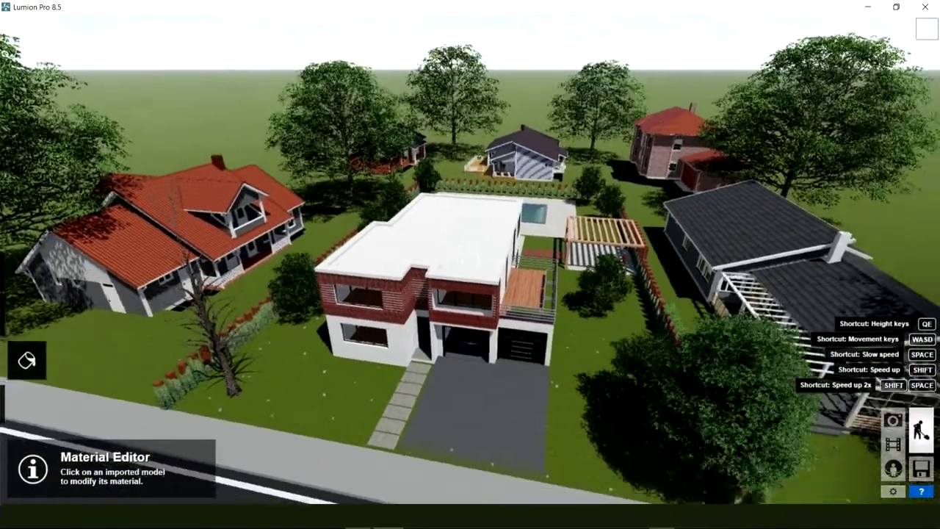
{"action": "right_click_drag", "start_coordinate": [470, 259], "coordinate": [527, 305]}
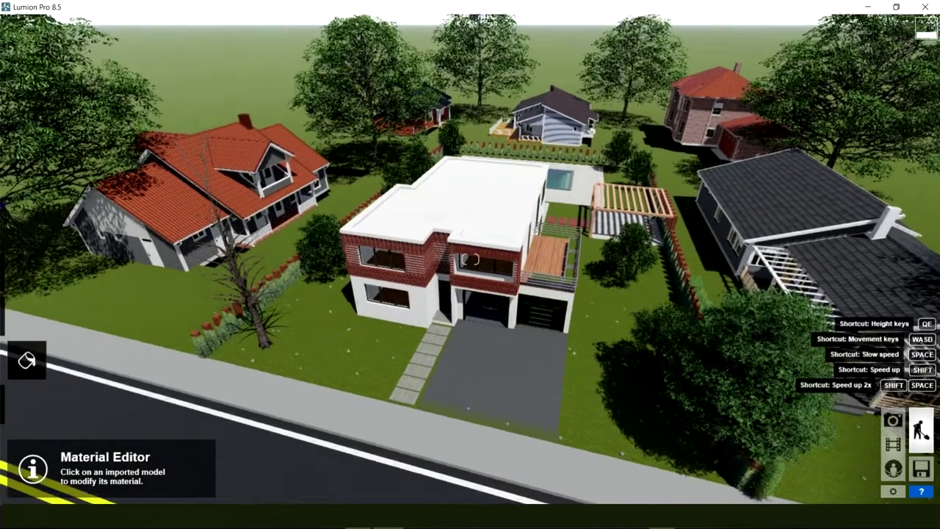
{"action": "mouse_move", "coordinate": [470, 258]}
{"action": "right_mouse_down"}
{"action": "mouse_move", "coordinate": [456, 303]}
{"action": "mouse_move", "coordinate": [459, 345]}
{"action": "right_mouse_up"}
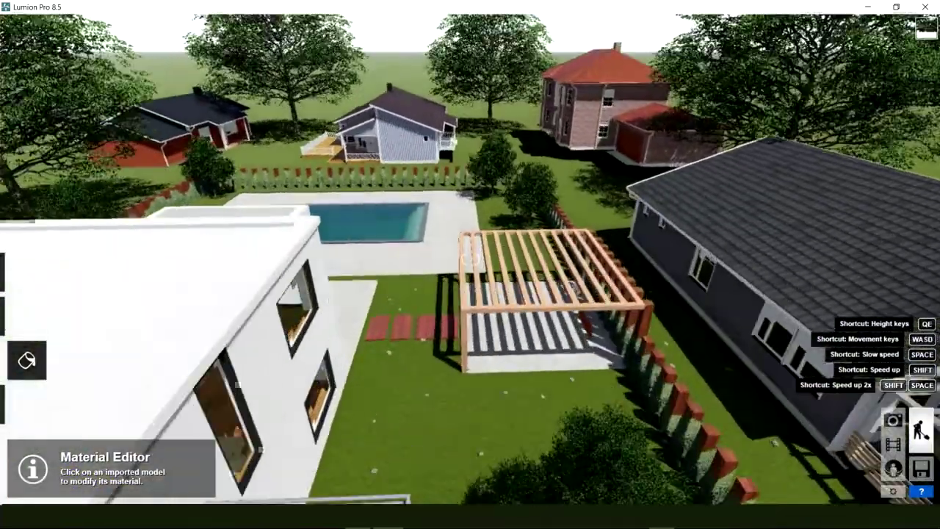
Fly over the white house to the pool and return to object editing on the WaterOak tree.
{"action": "right_click_drag", "start_coordinate": [470, 259], "coordinate": [436, 265]}
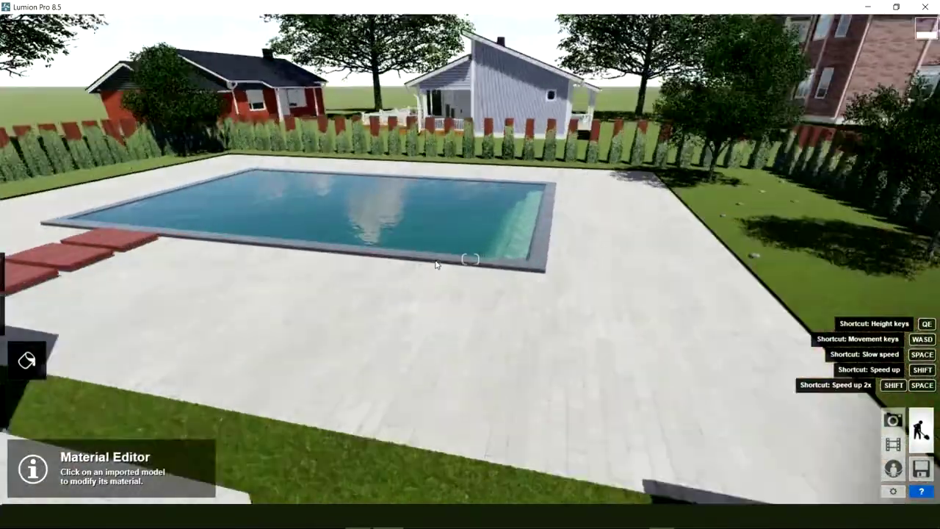
{"action": "right_click_drag", "start_coordinate": [437, 262], "coordinate": [470, 258]}
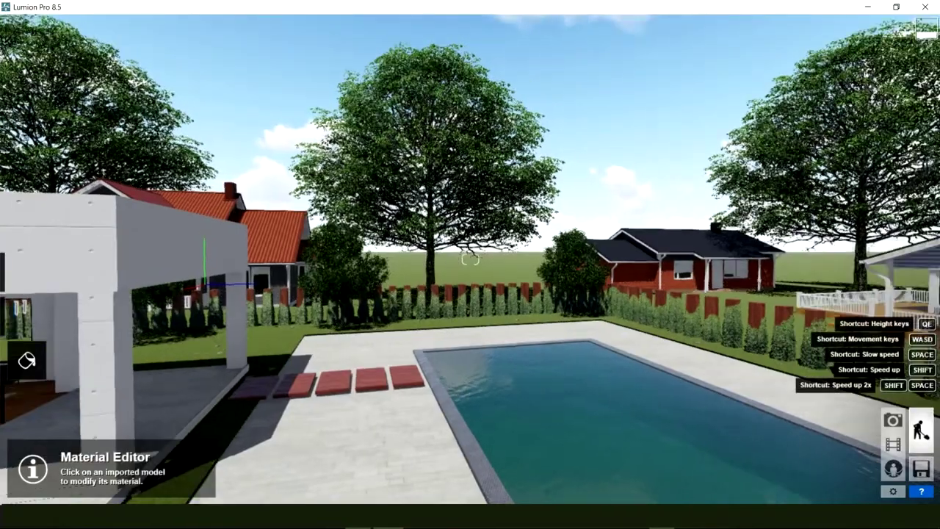
{"action": "right_click_drag", "start_coordinate": [470, 258], "coordinate": [641, 278]}
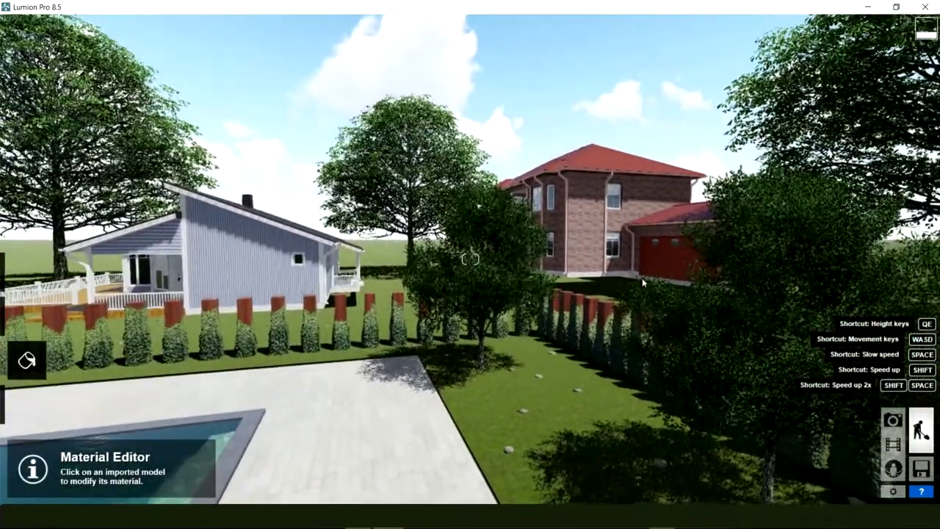
{"action": "mouse_move", "coordinate": [27, 338]}
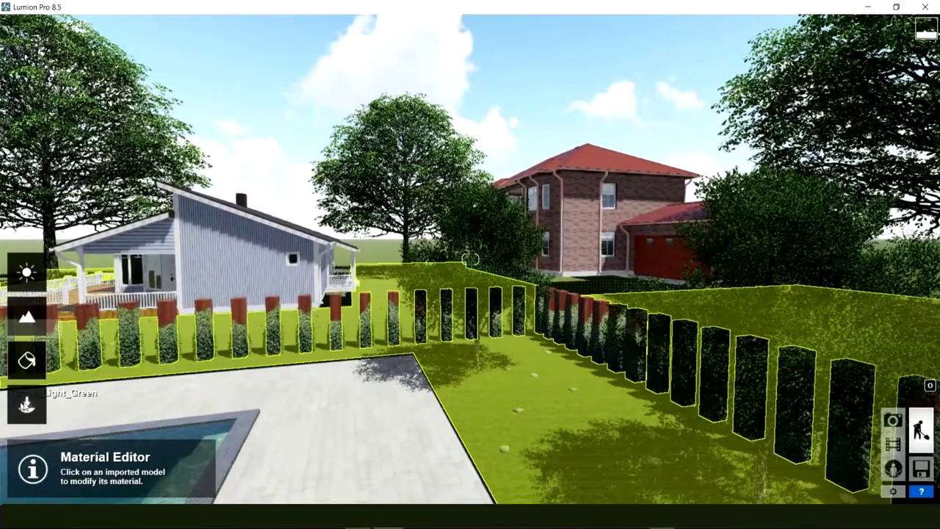
{"action": "left_click", "coordinate": [26, 405]}
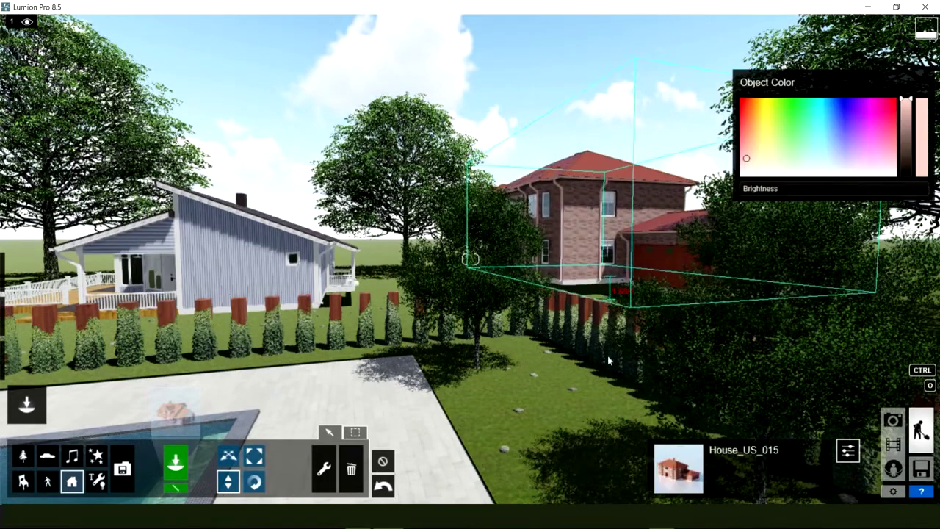
Nudge House_US_015 forward toward the hedge-topped fence, then orbit the backyard to the pergola.
{"action": "left_click_drag", "start_coordinate": [608, 355], "coordinate": [608, 359]}
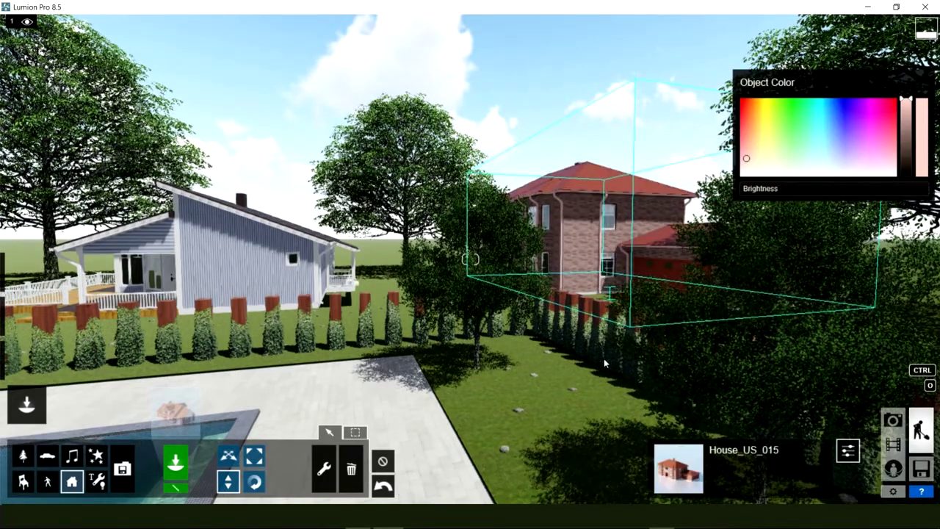
{"action": "right_click_drag", "start_coordinate": [470, 258], "coordinate": [308, 259]}
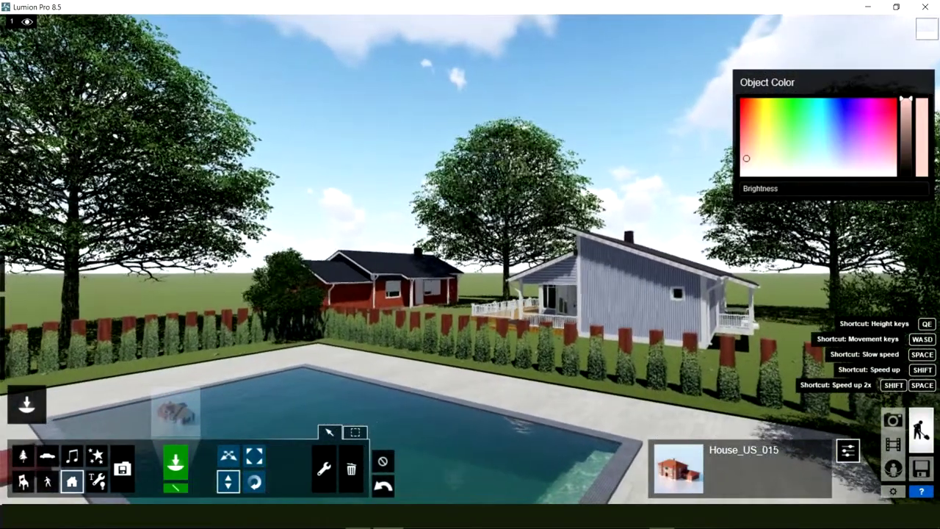
{"action": "right_click_drag", "start_coordinate": [470, 259], "coordinate": [309, 259]}
{"action": "right_click_drag", "start_coordinate": [470, 259], "coordinate": [309, 259]}
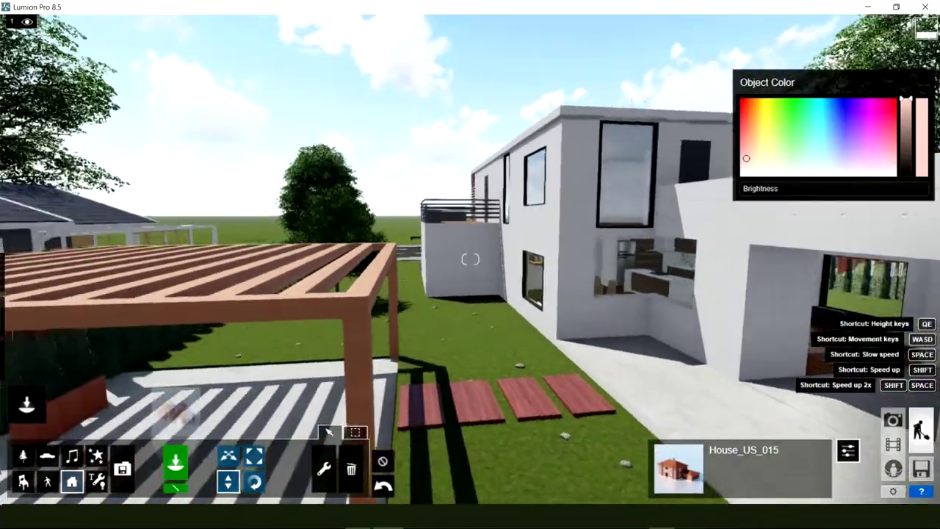
{"action": "right_click_drag", "start_coordinate": [470, 259], "coordinate": [309, 271]}
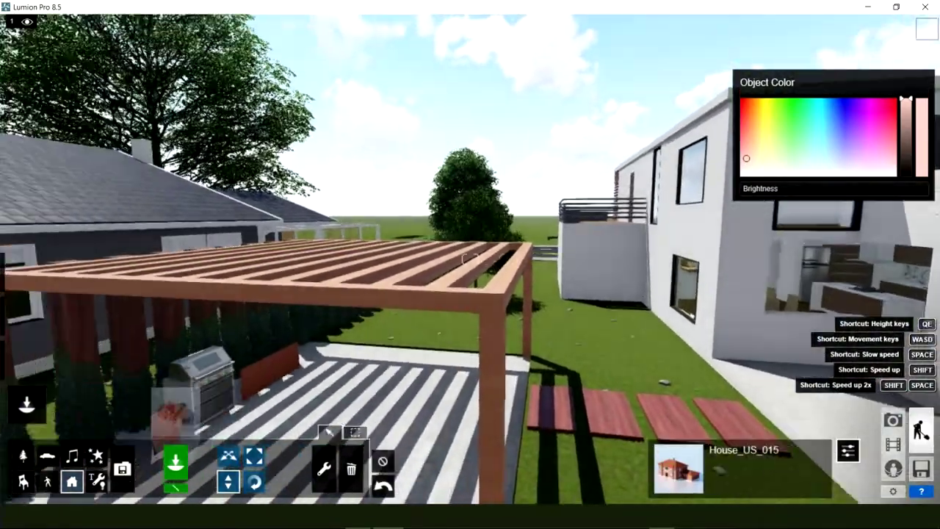
Fly out to the road and frame the moved brick house to check its placement.
{"action": "key", "text": "w"}
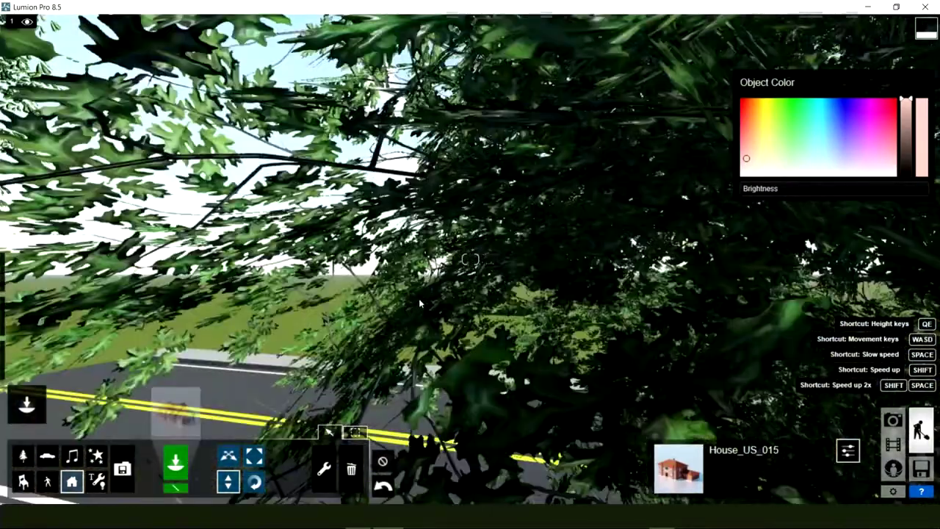
{"action": "key", "text": "w"}
{"action": "right_click_drag", "start_coordinate": [419, 298], "coordinate": [558, 298]}
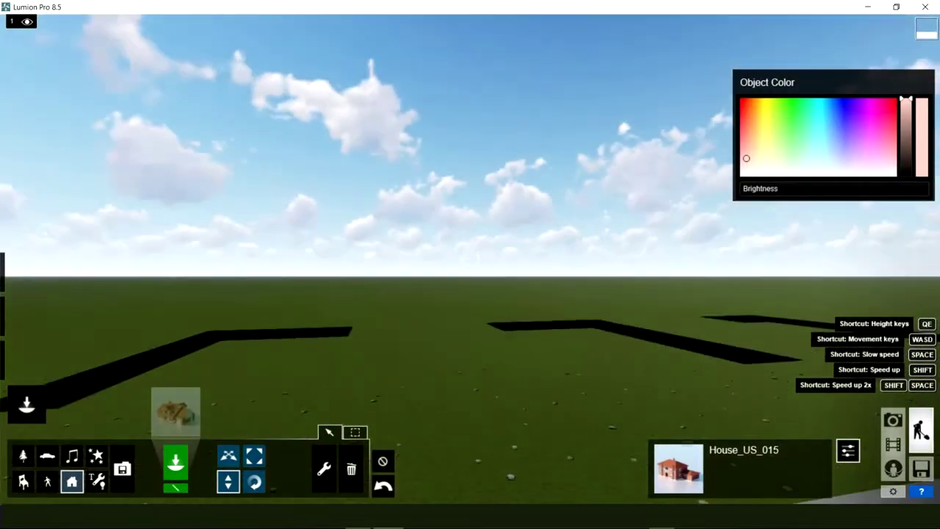
{"action": "key", "text": "w"}
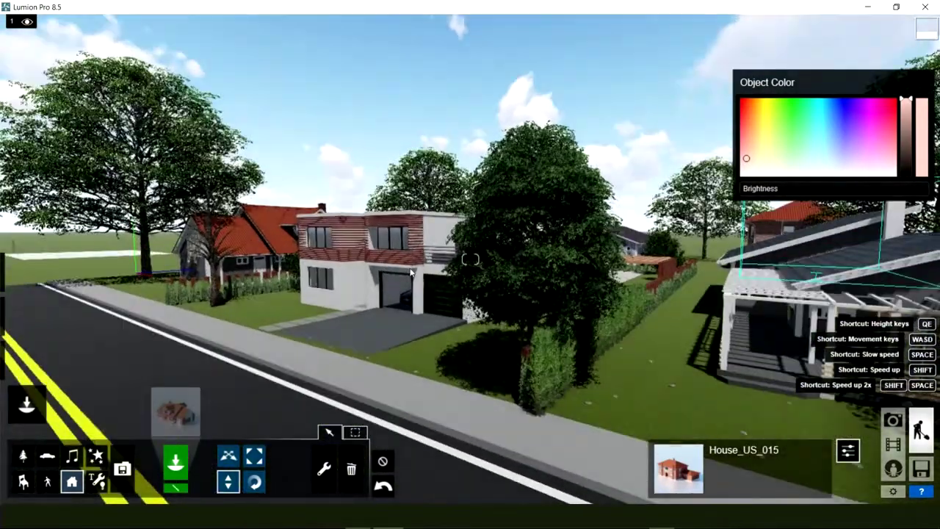
{"action": "right_click_drag", "start_coordinate": [264, 269], "coordinate": [390, 269]}
{"action": "key", "text": "a"}
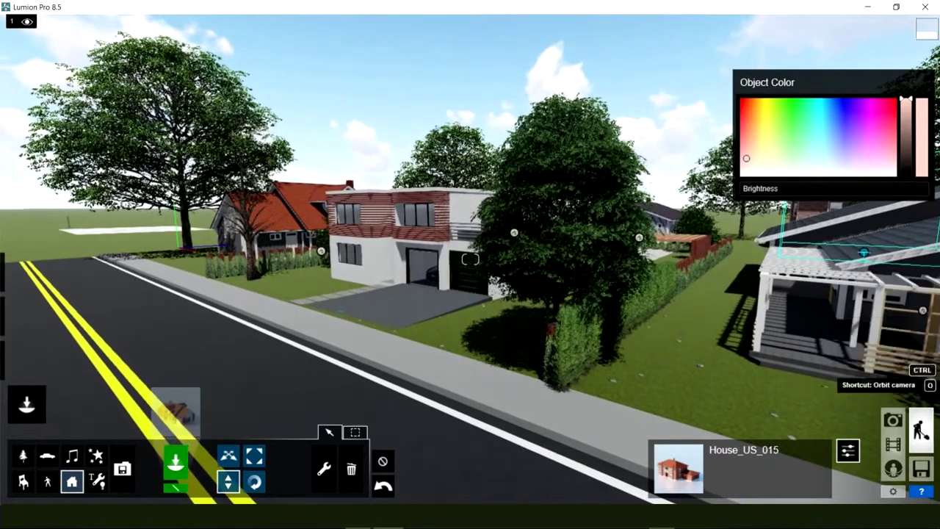
{"action": "key", "text": "a"}
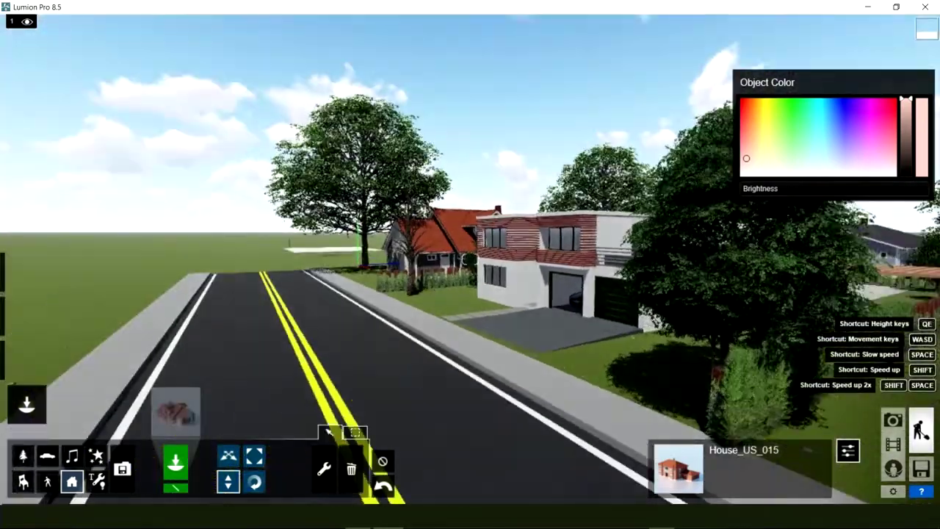
{"action": "right_click_drag", "start_coordinate": [403, 234], "coordinate": [461, 249]}
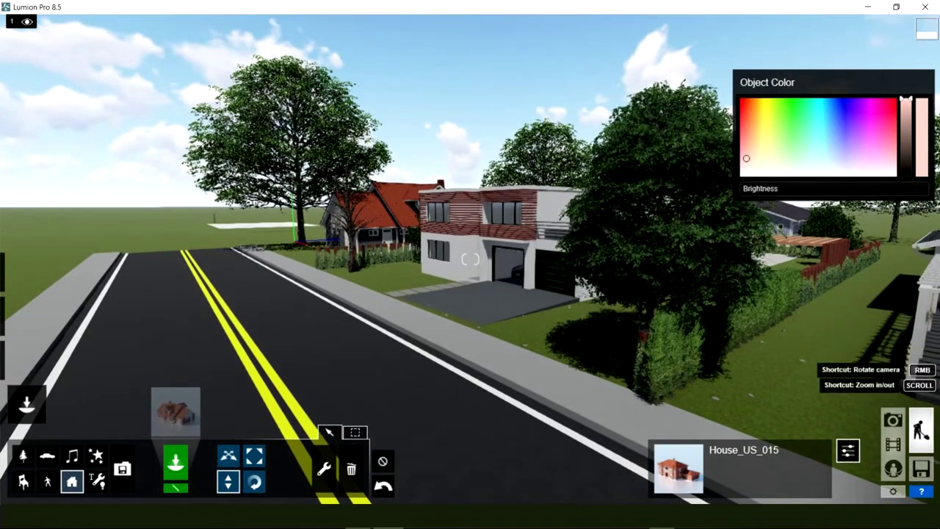
{"action": "scroll", "coordinate": [458, 246], "scroll_direction": "up", "scroll_amount": 2}
{"action": "key", "text": "d"}
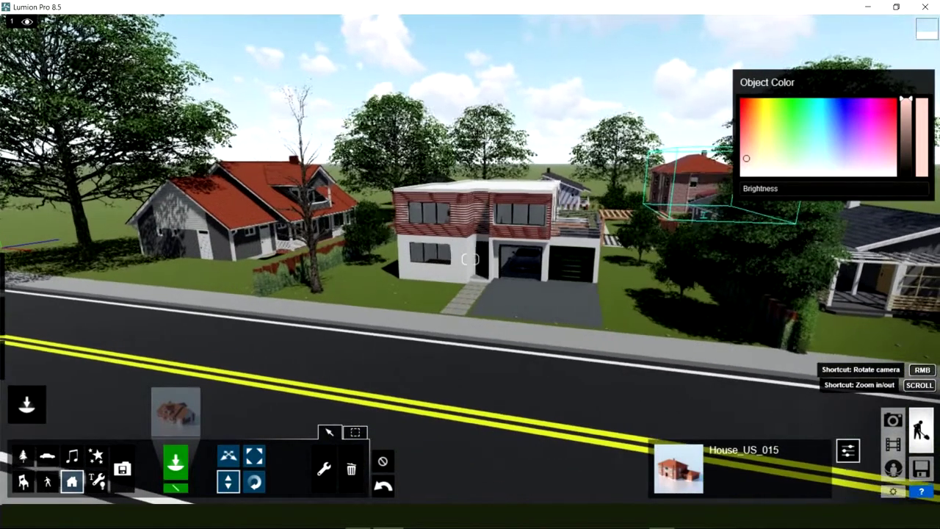
{"action": "key", "text": "d"}
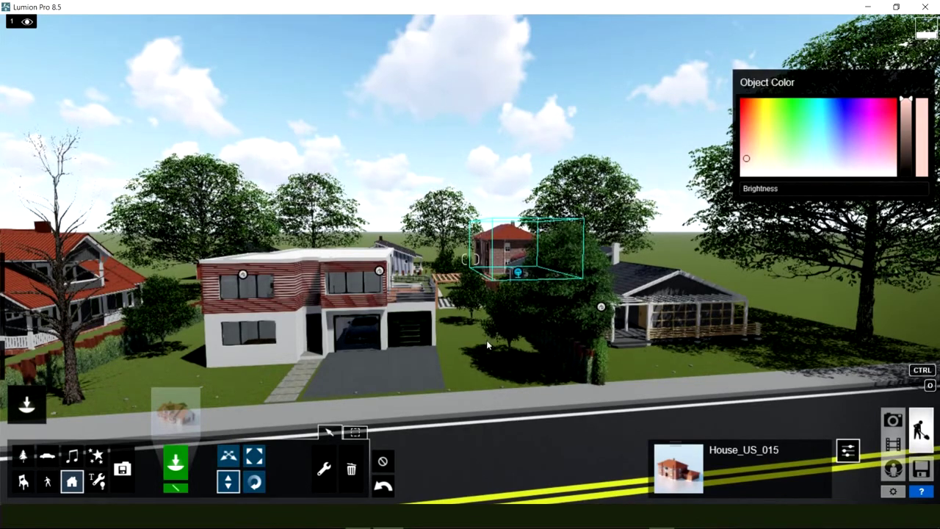
{"action": "right_click_drag", "start_coordinate": [487, 339], "coordinate": [470, 339]}
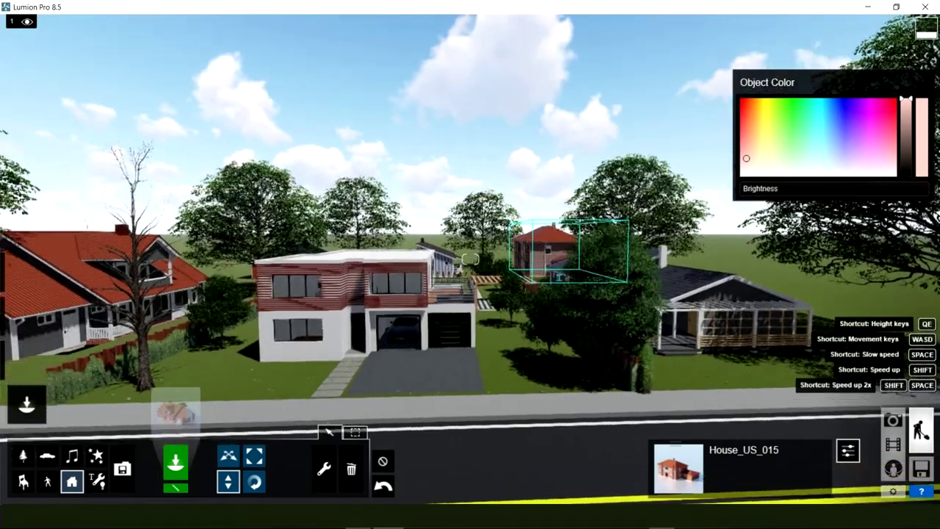